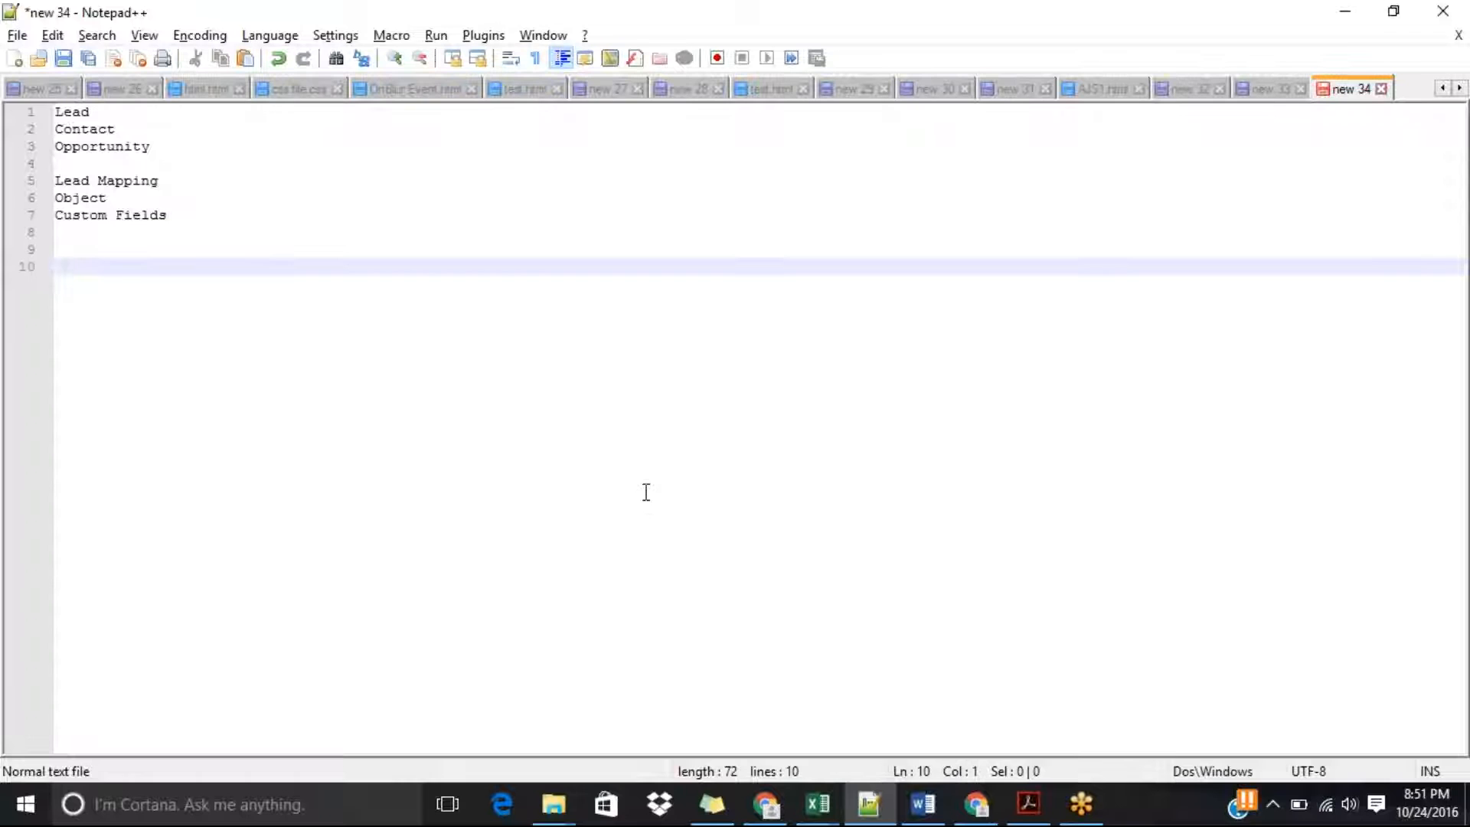
Add two lines reading "Lead" and "contact" at the end of the notes.
type("e")
key("BackSpace")
key("BackSpace")
type("Lead")
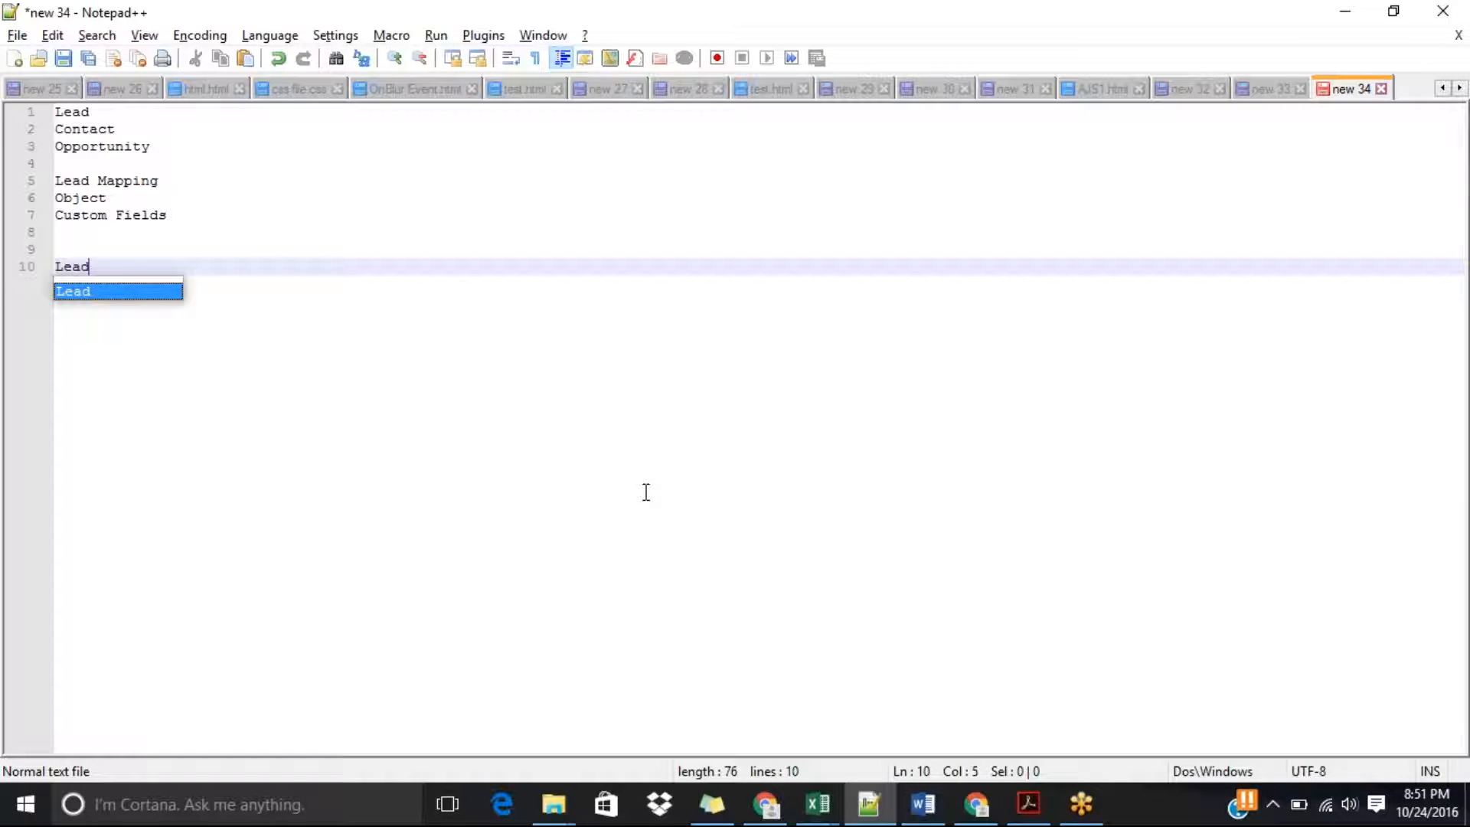
key("Return")
type("C")
key("BackSpace")
key("Return")
type("contact")
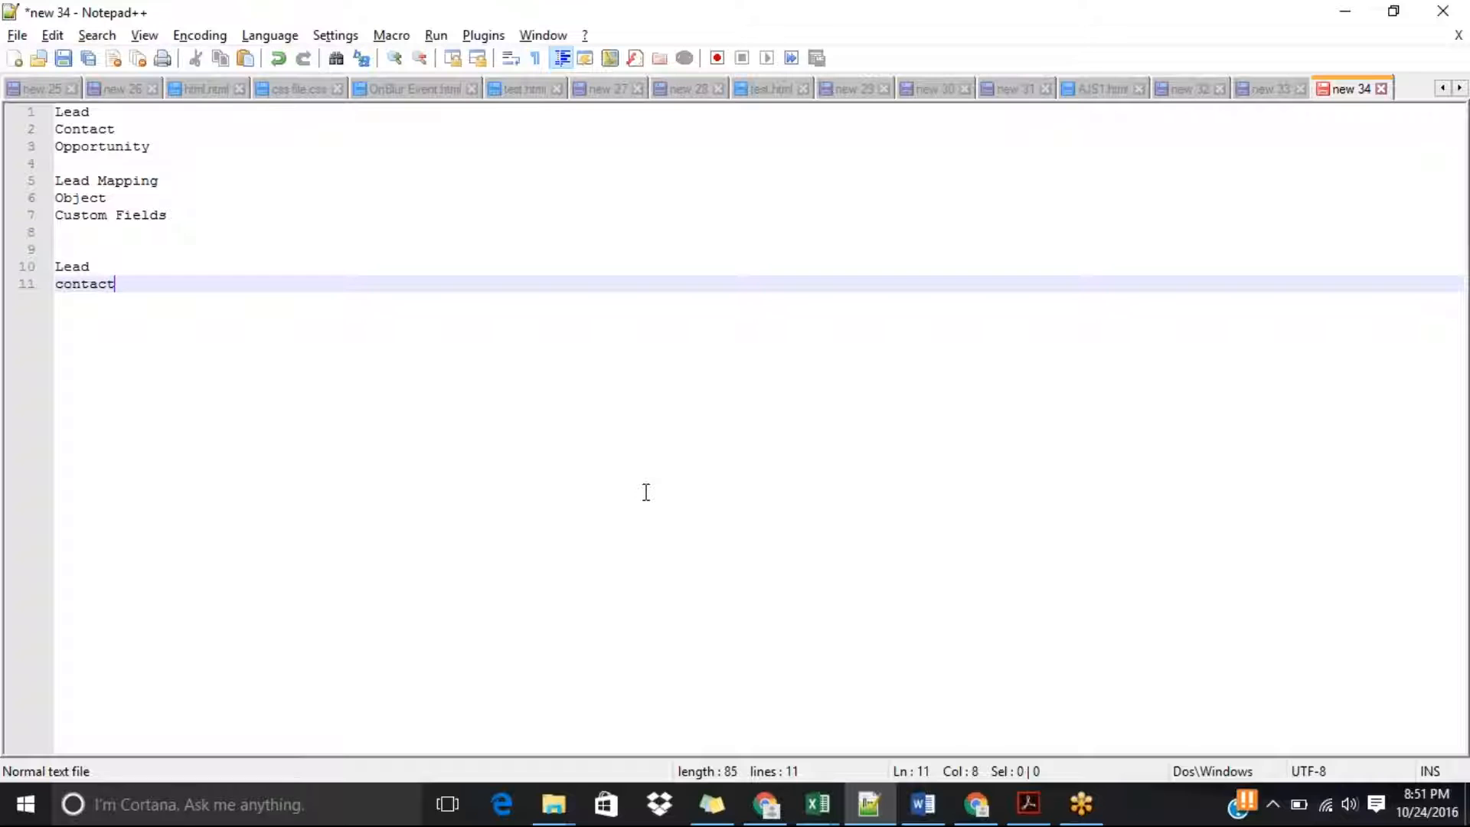
key("Return")
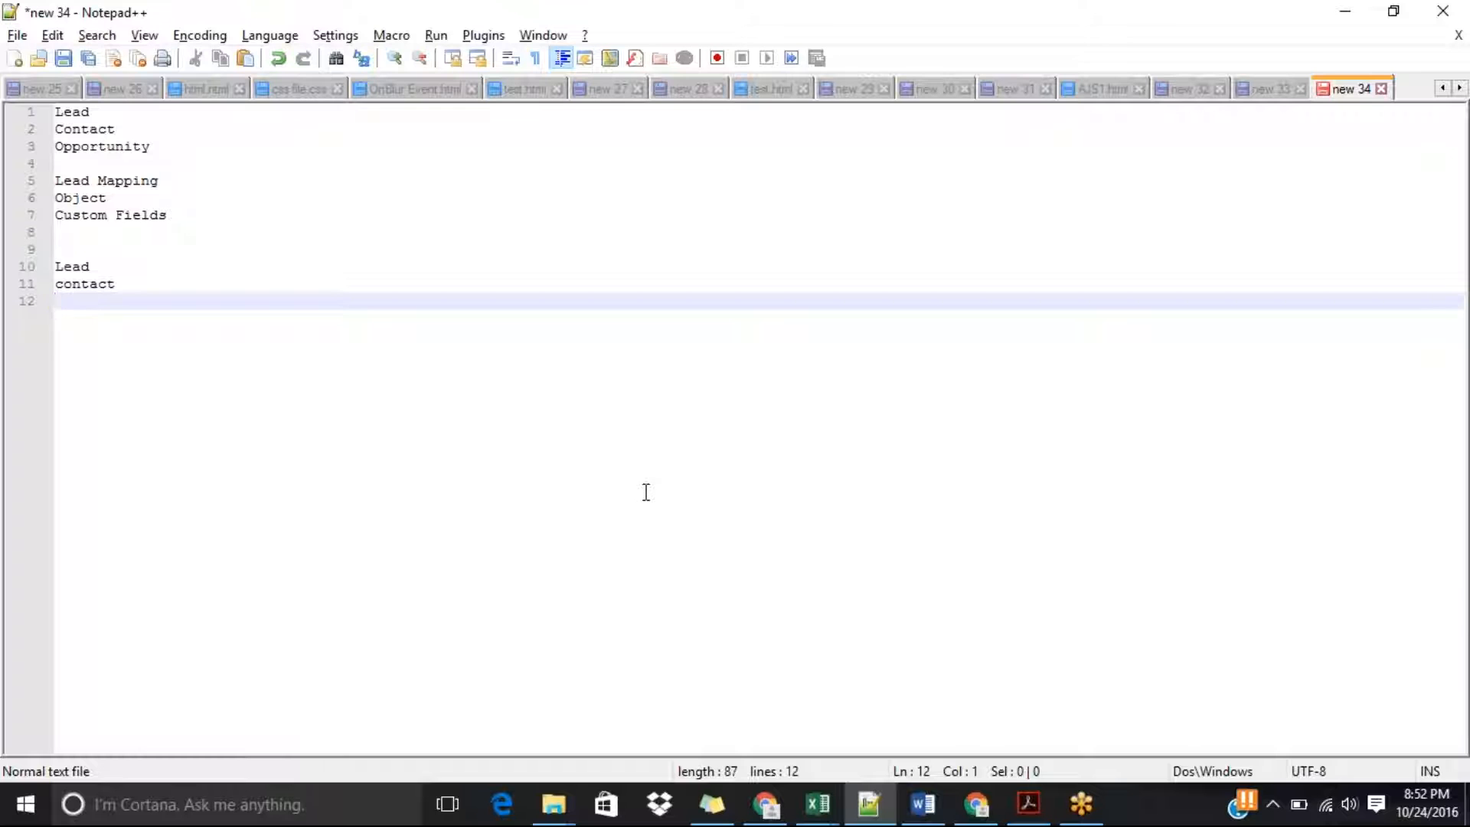
Switch to Salesforce in Chrome and open the detail section of the "my lead" lead record.
key("alt+Tab")
key("alt+Tab")
key("alt+Tab")
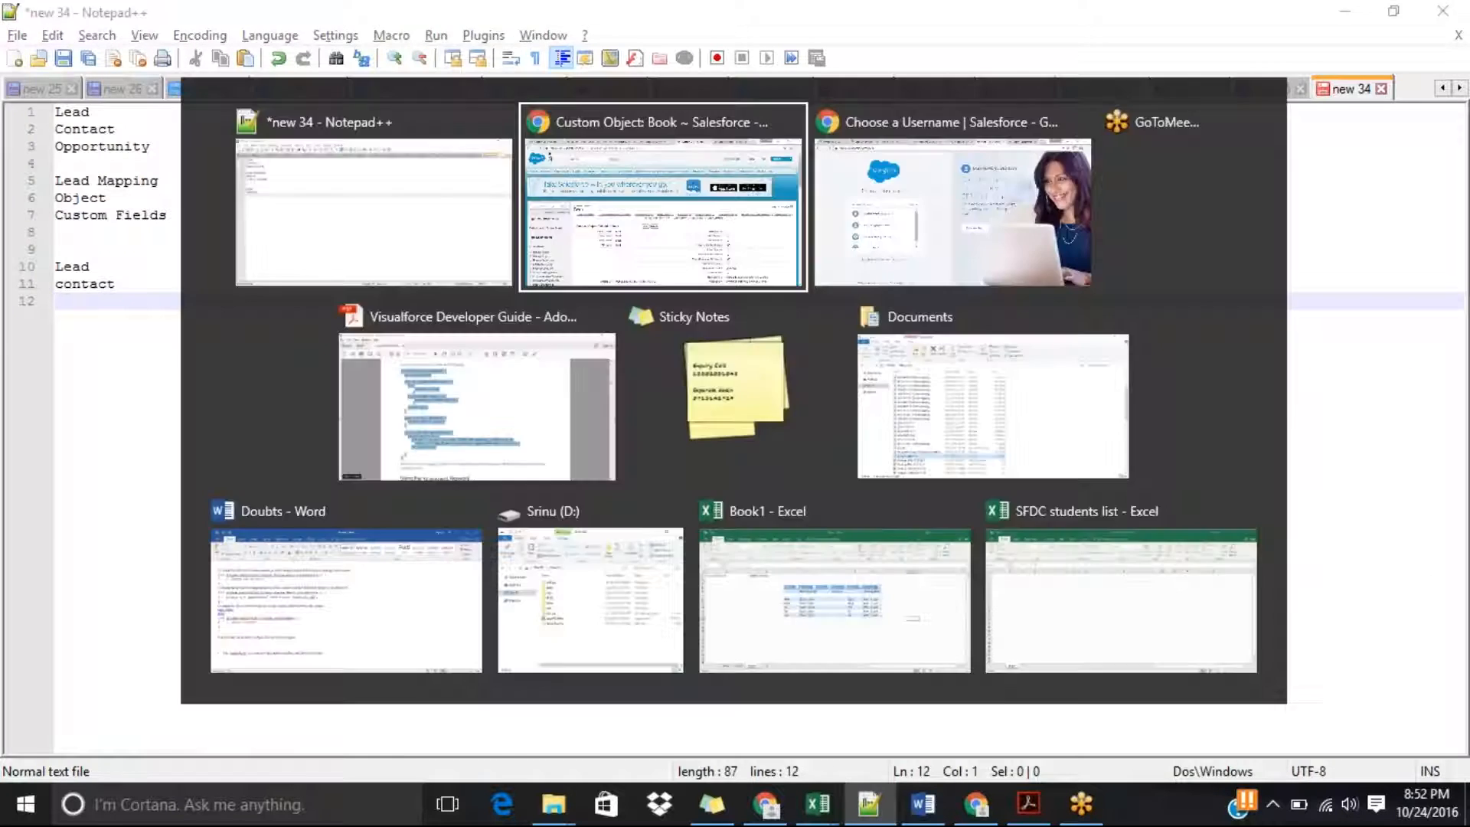
left_click(264, 176)
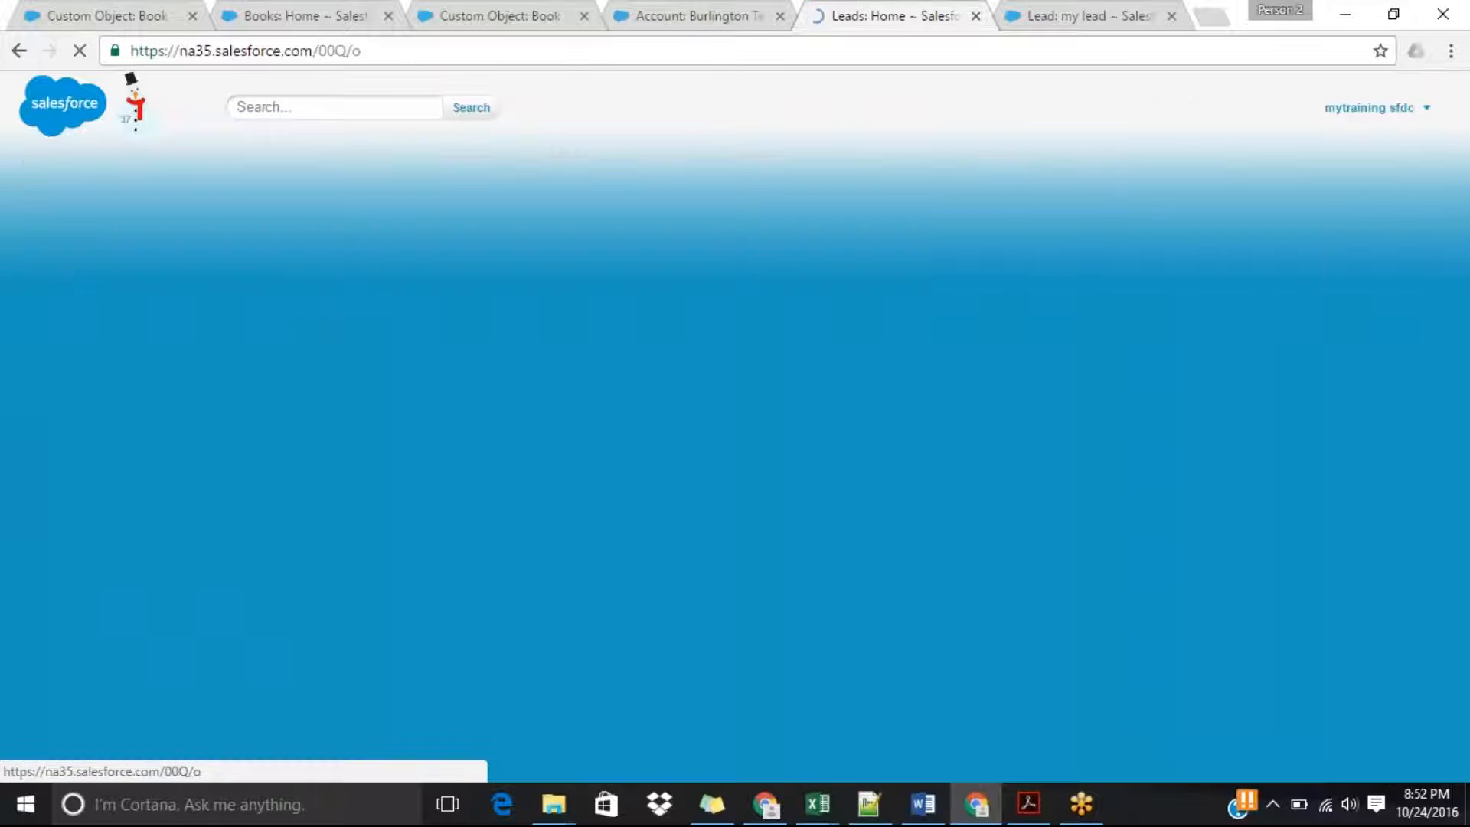
left_click(297, 404)
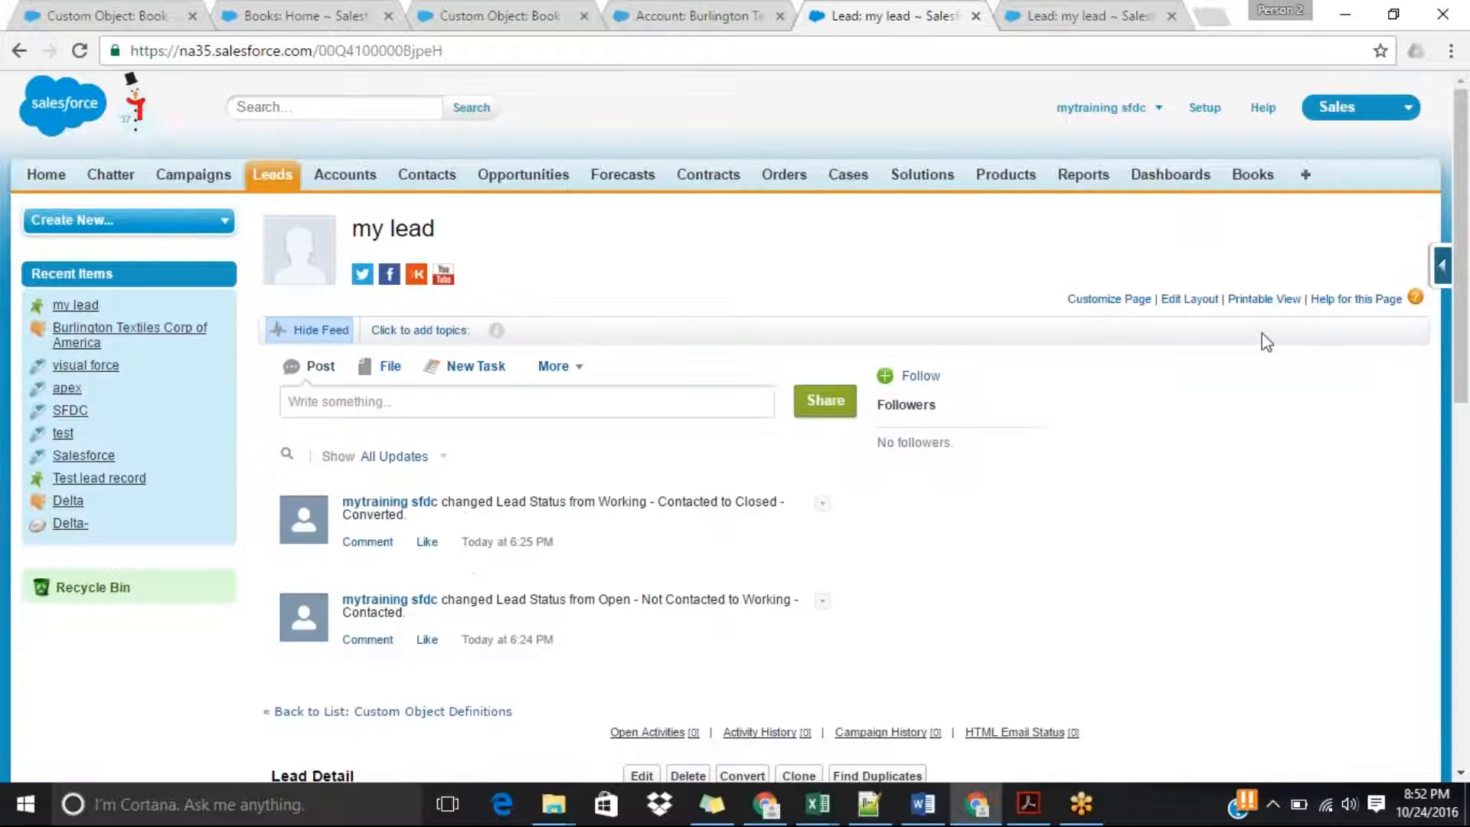
scroll(1118, 351, "down", 6)
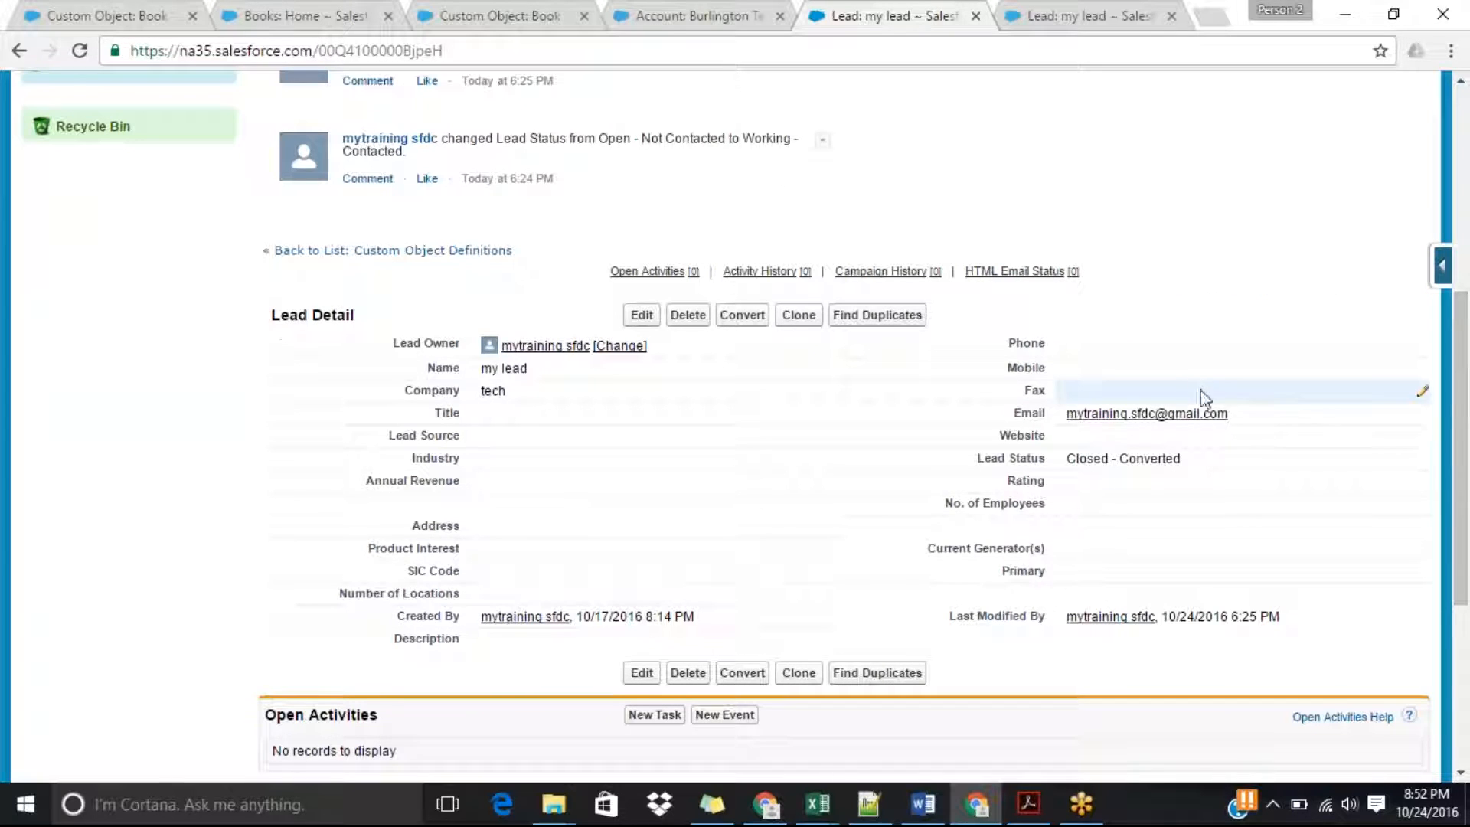
Fill in the lead's phone number, set Industry to Agriculture and Annual Revenue to 78878787.
double_click(1118, 351)
type("7878787878")
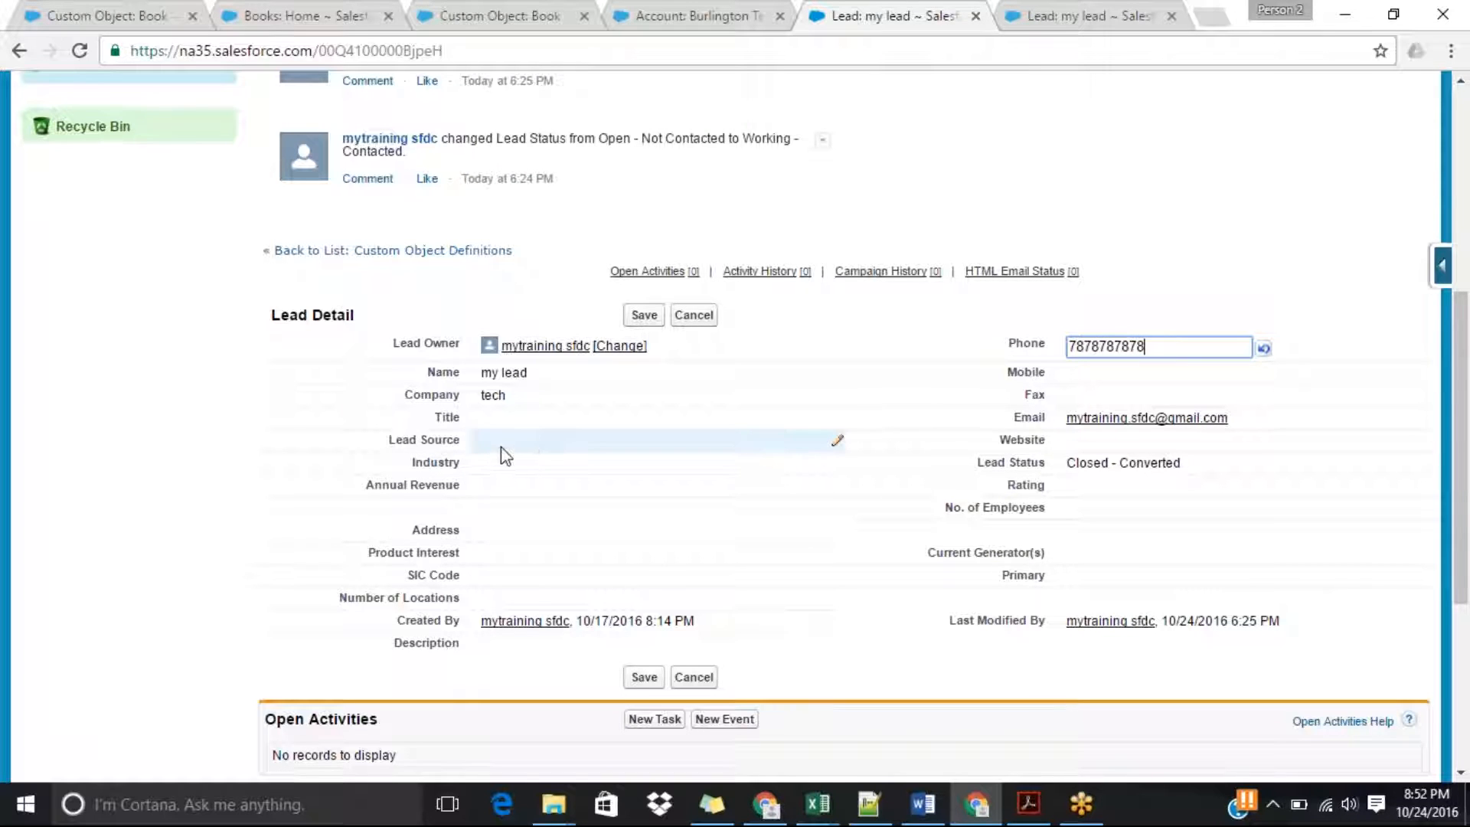
double_click(502, 475)
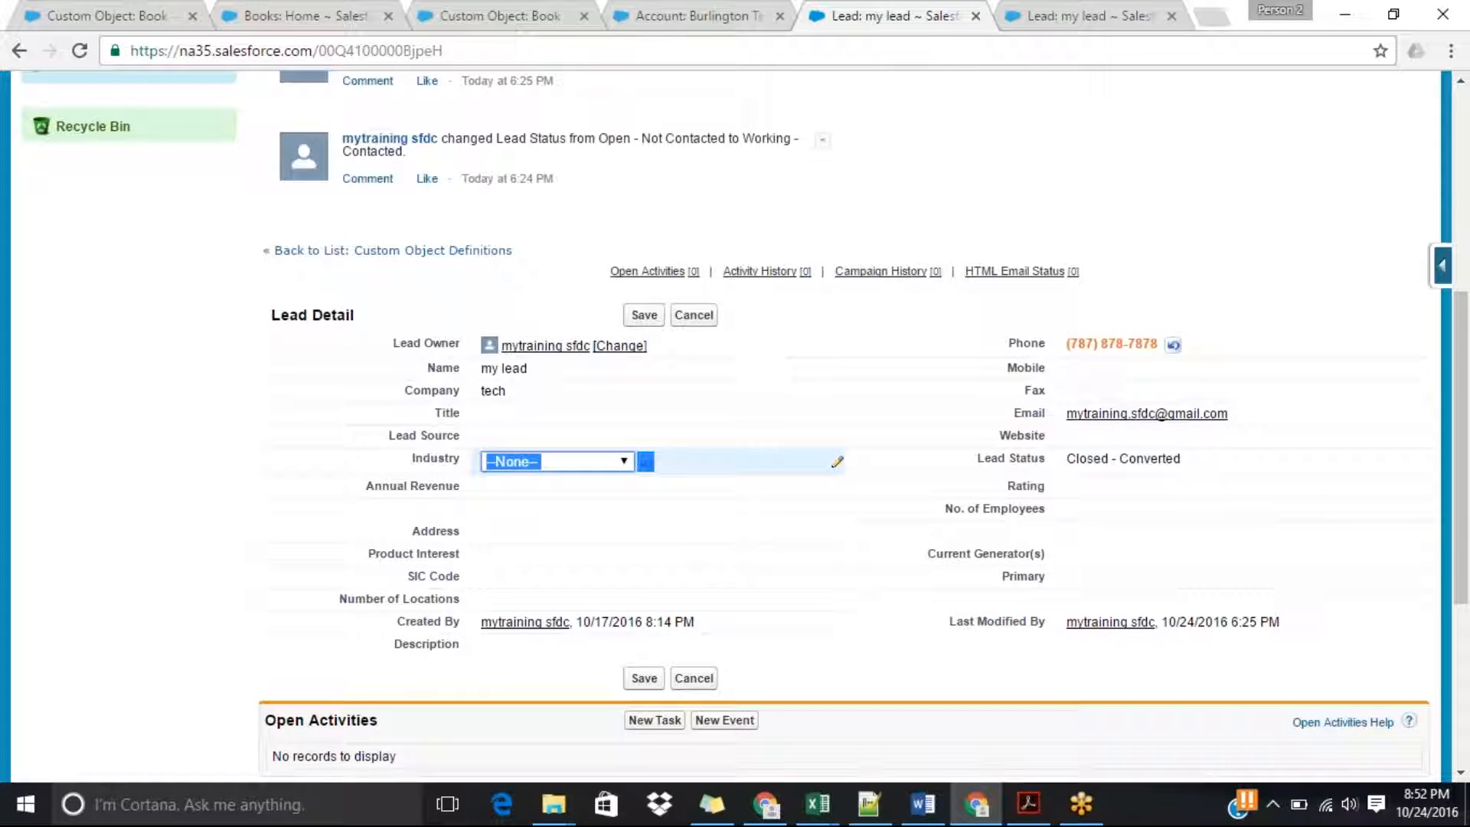
key("Down")
double_click(535, 490)
type("78878787")
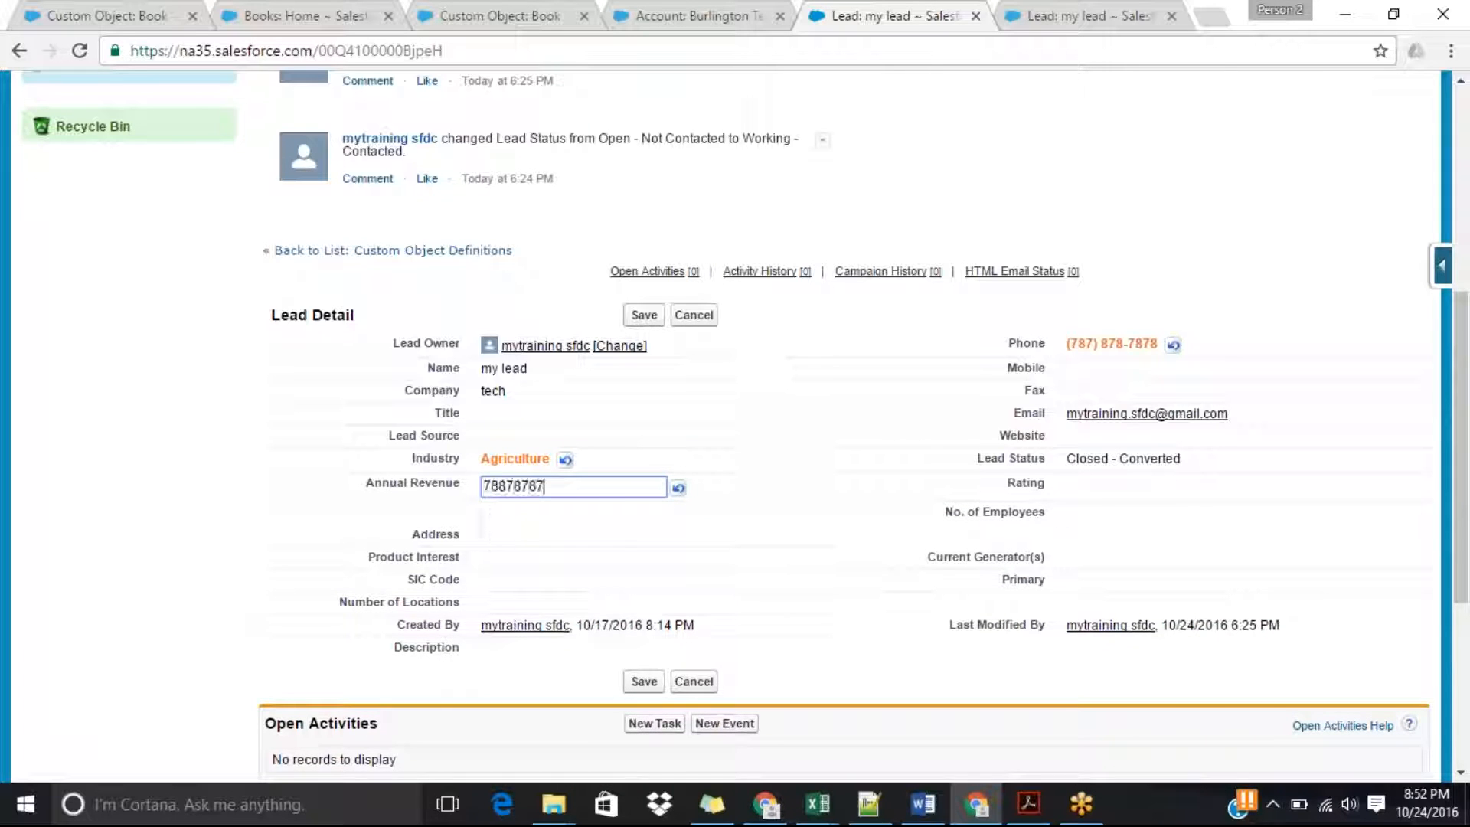
Fill in the lead's street, city, state, postal code and country, and save the lead record.
double_click(519, 534)
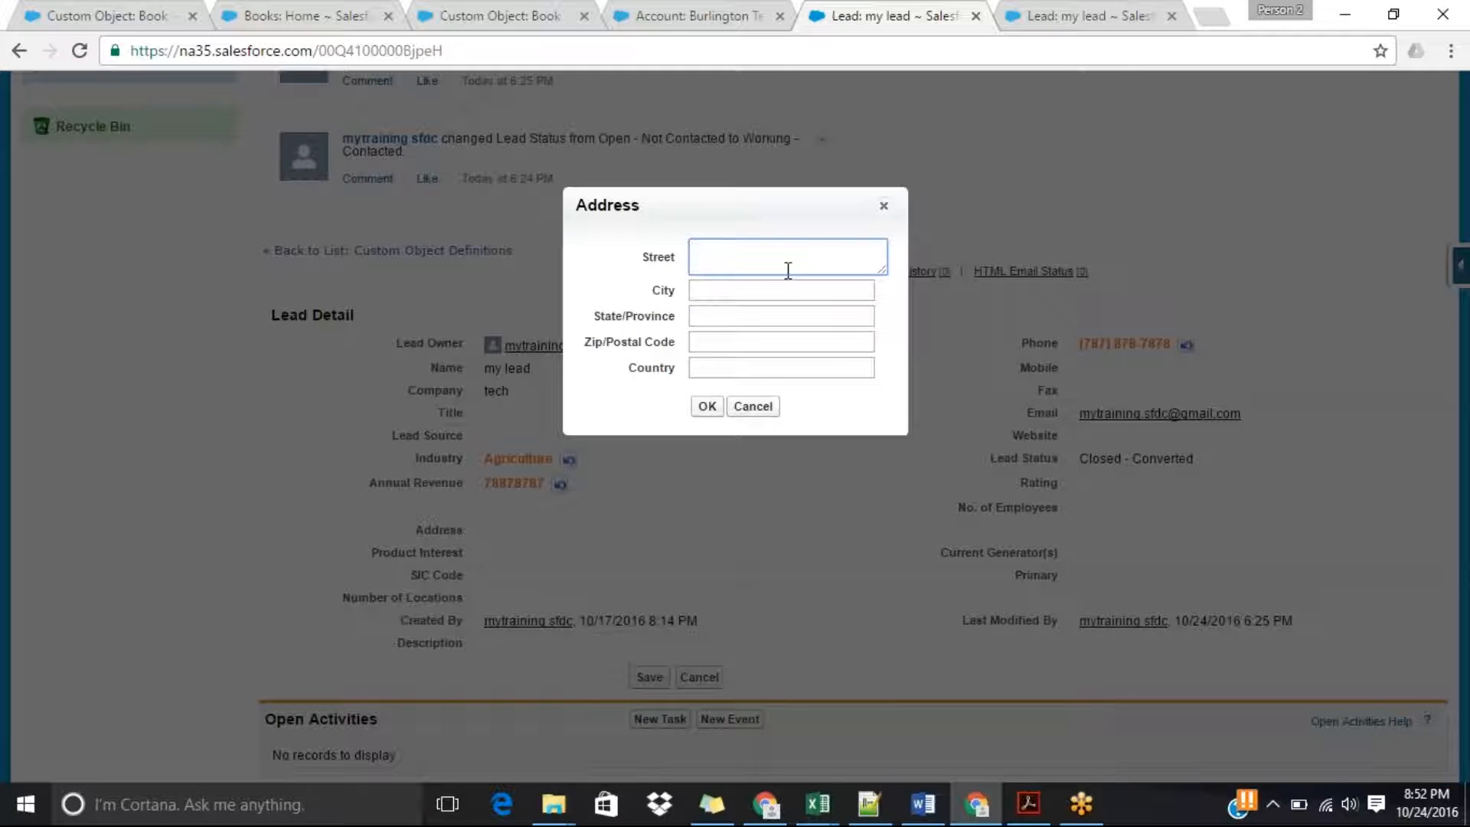
type("test street")
left_click(741, 289)
type("test")
key("Tab")
key("Tab")
type("6")
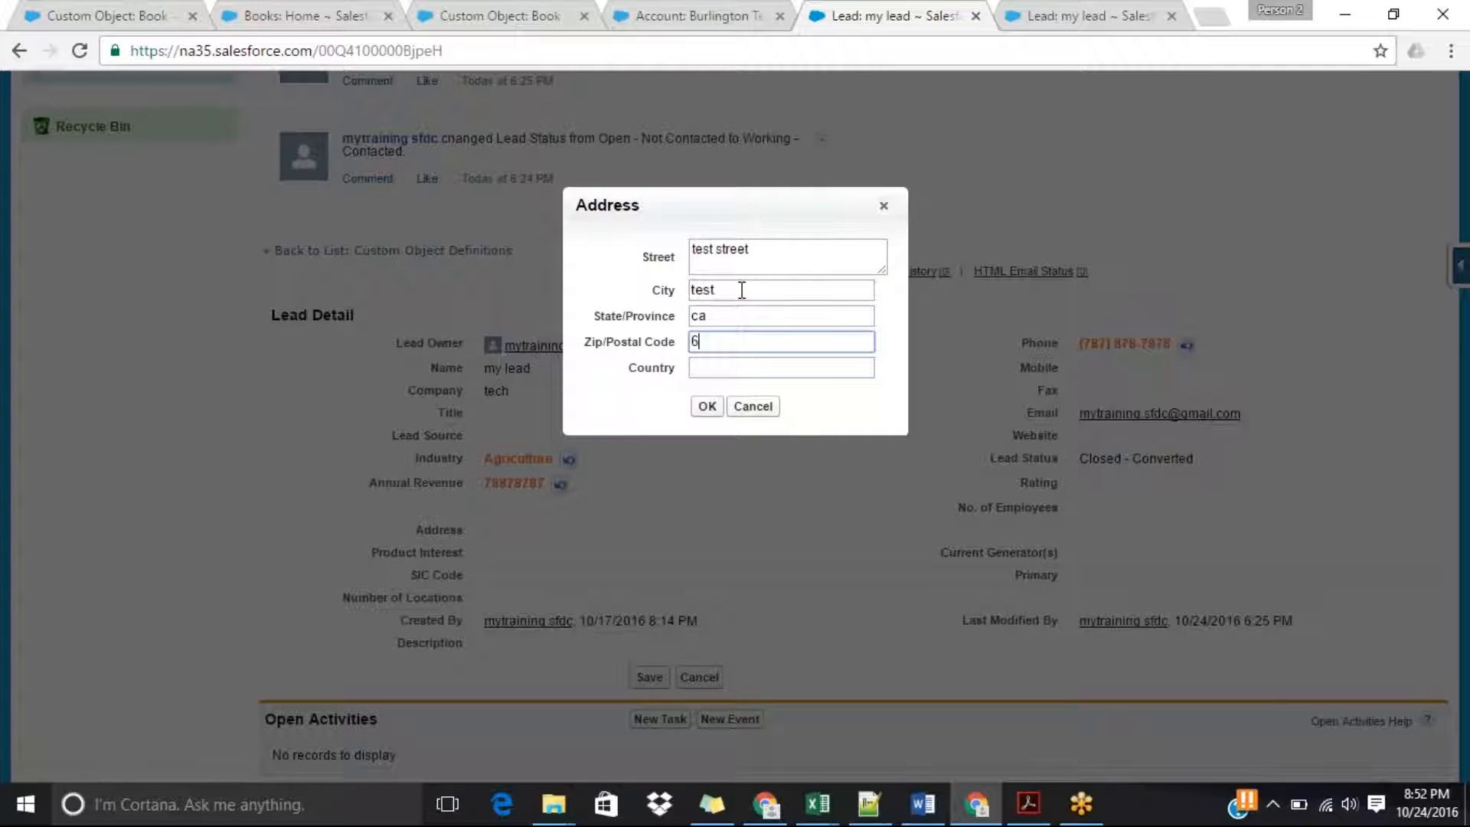
type("4093")
key("Tab")
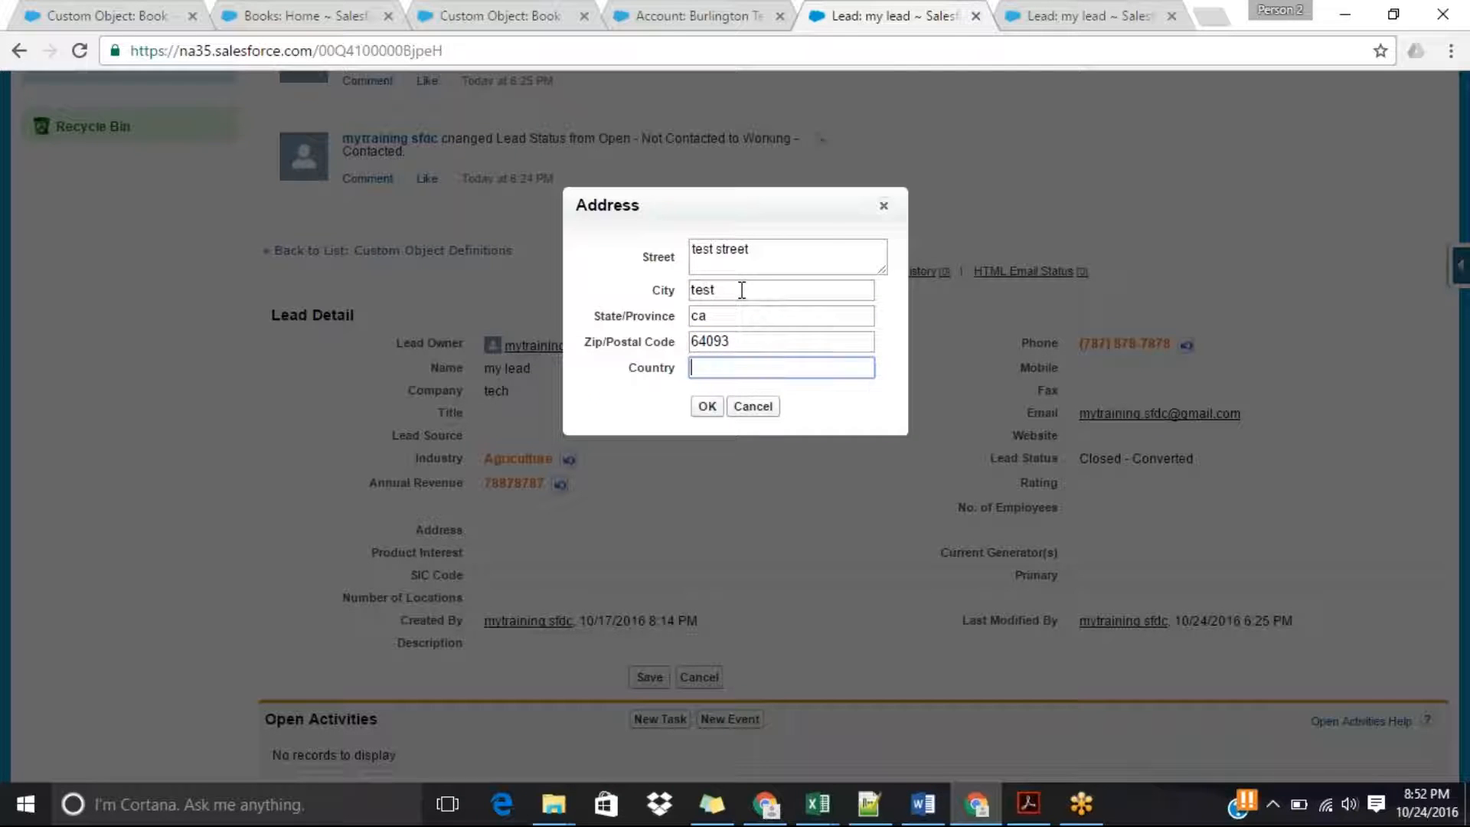
type("usa")
left_click(696, 406)
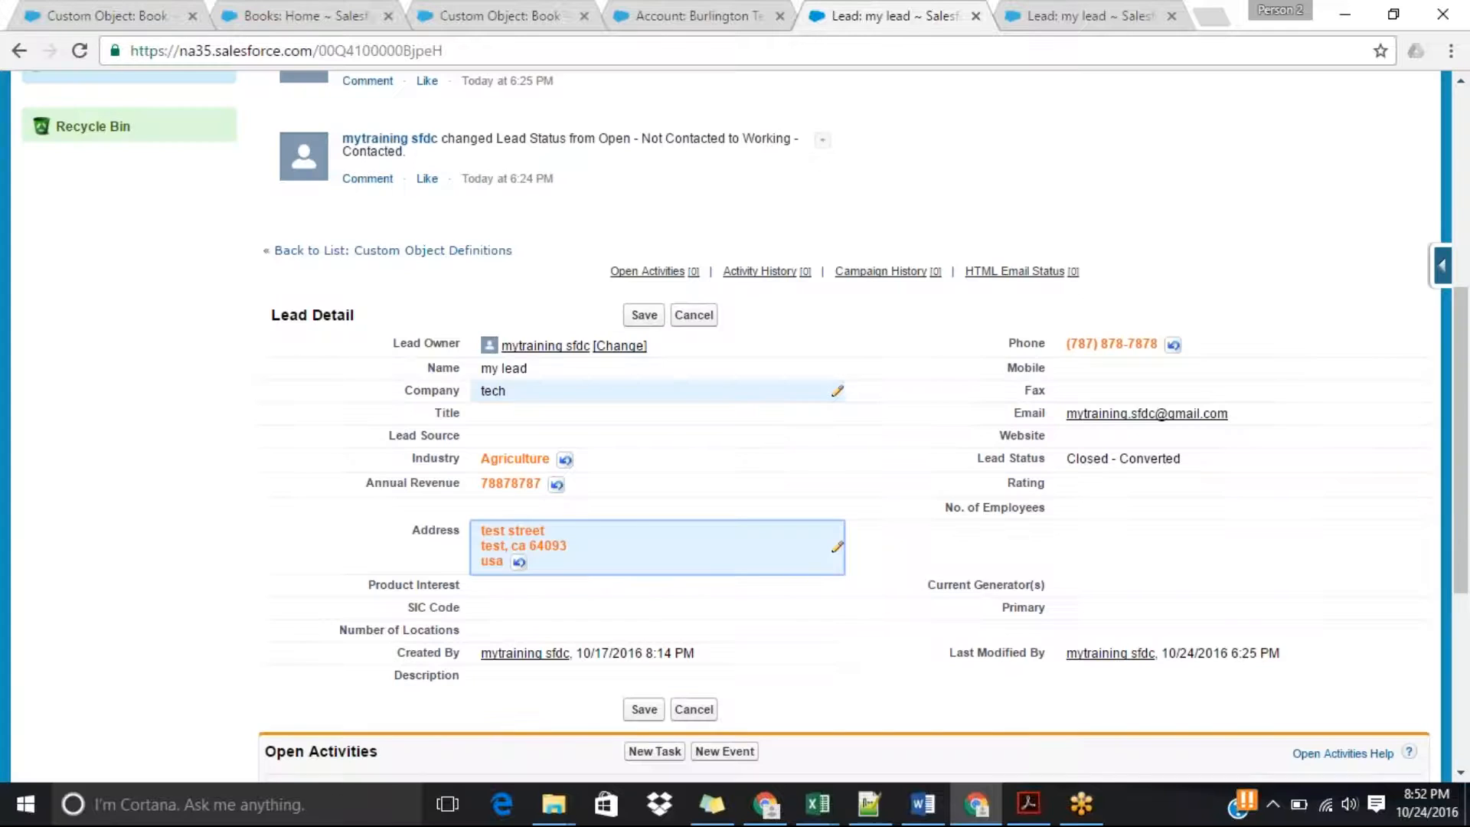
left_click(648, 318)
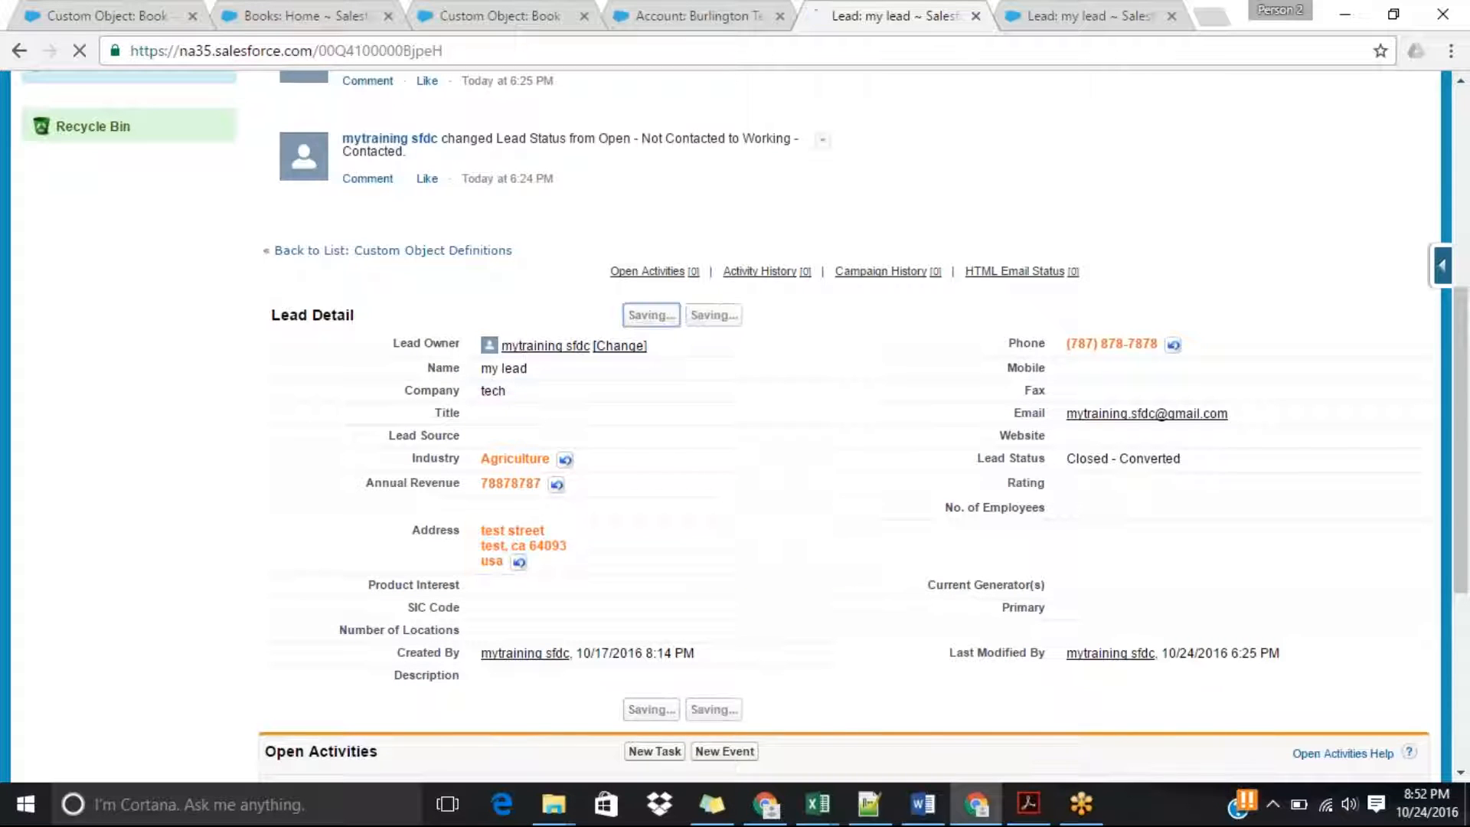
Start converting the lead and set the follow-up task's subject to Call and its priority to High.
left_click_drag(1462, 305, 1462, 517)
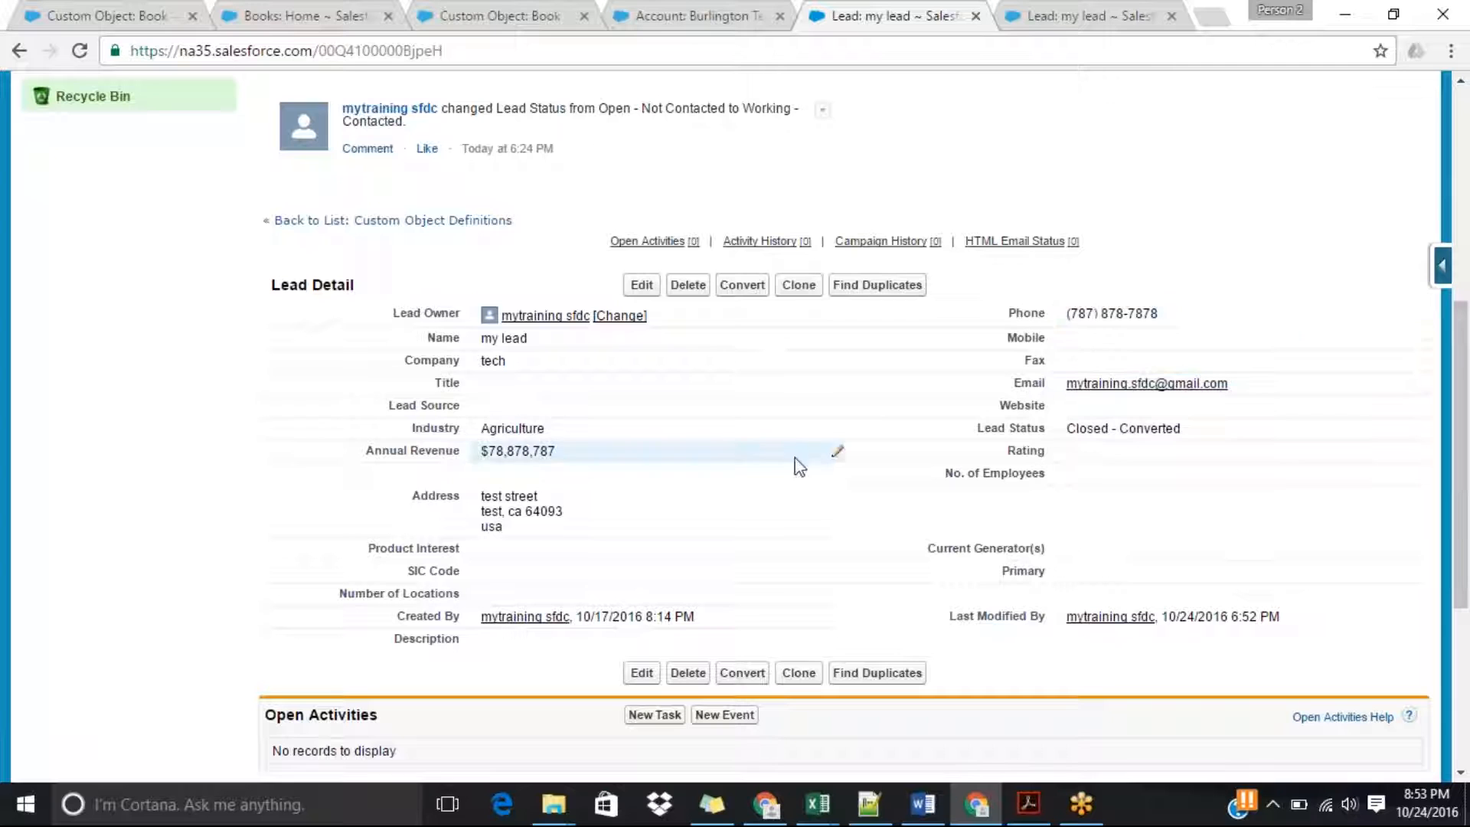
left_click(741, 286)
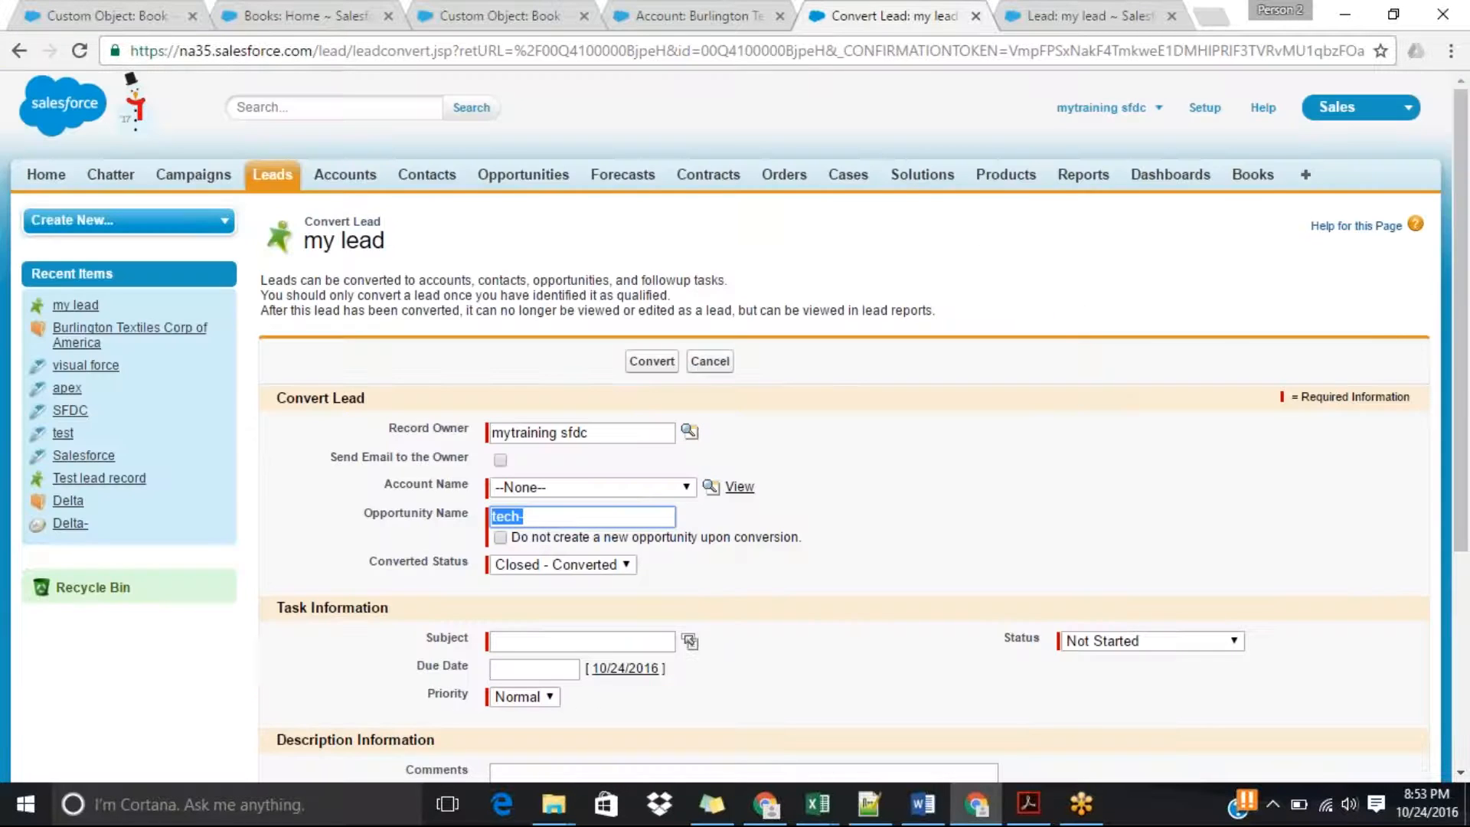
left_click(652, 361)
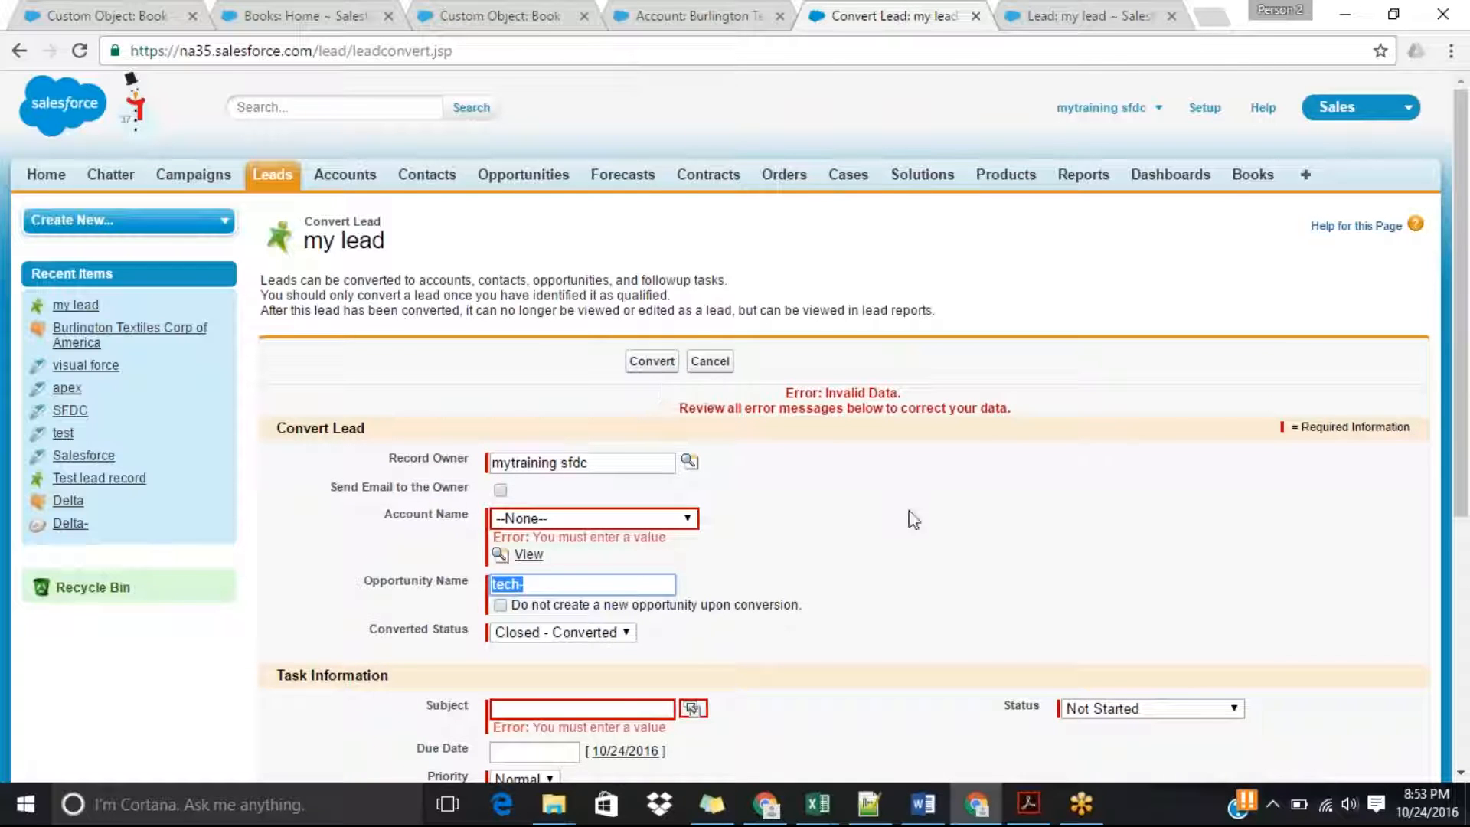
left_click(617, 707)
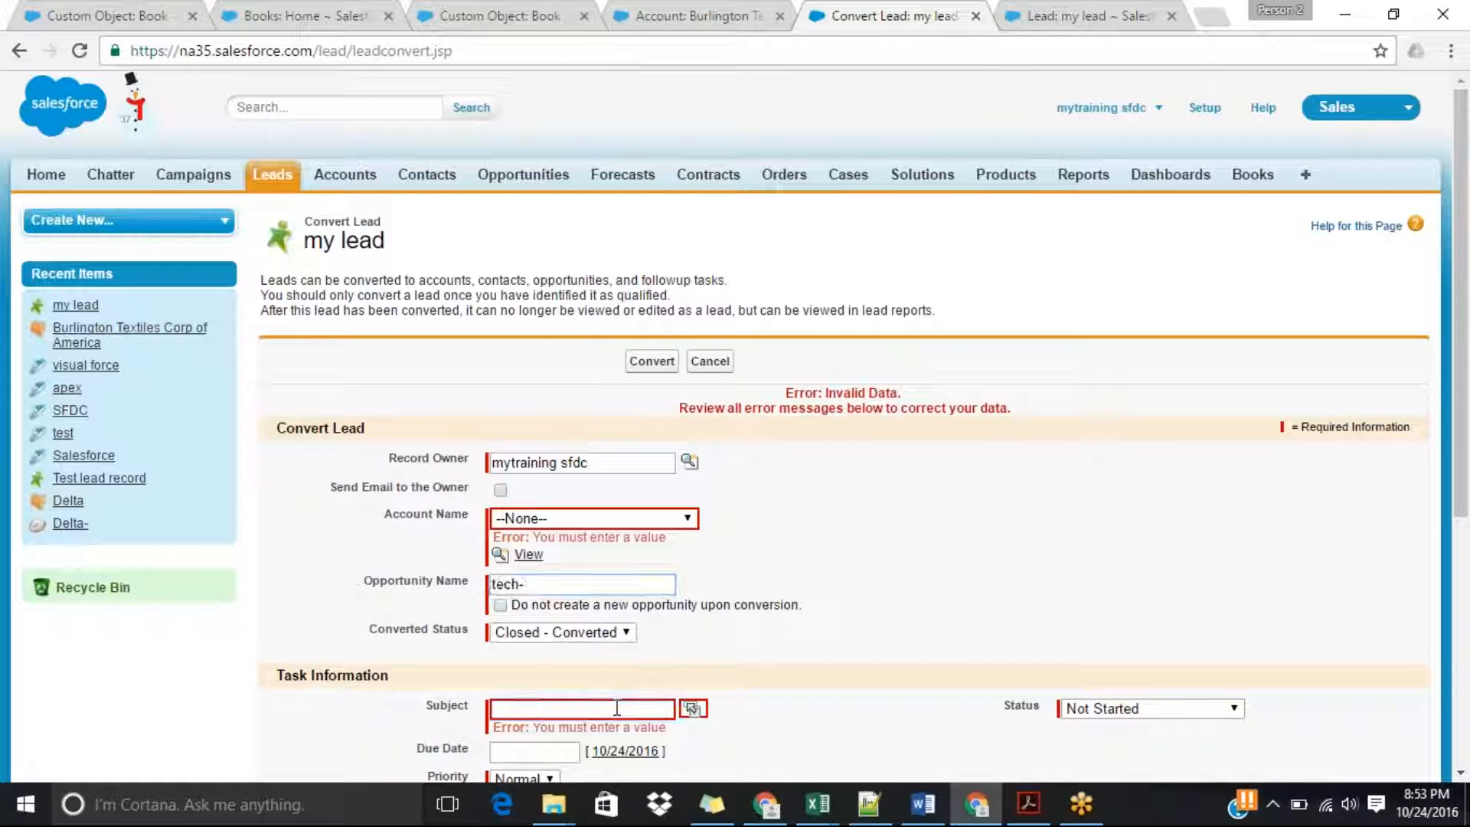
left_click(693, 708)
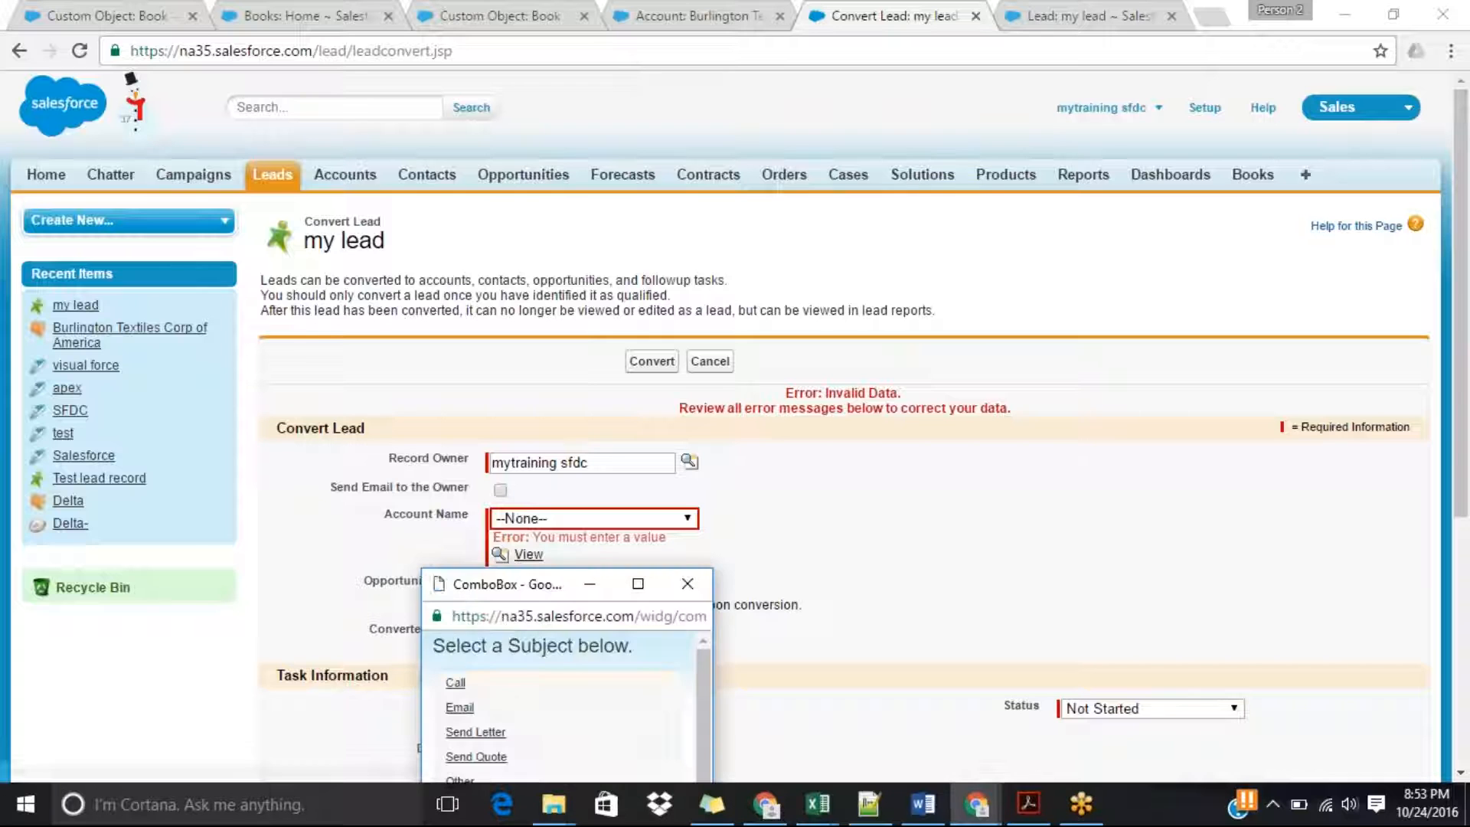
left_click(455, 682)
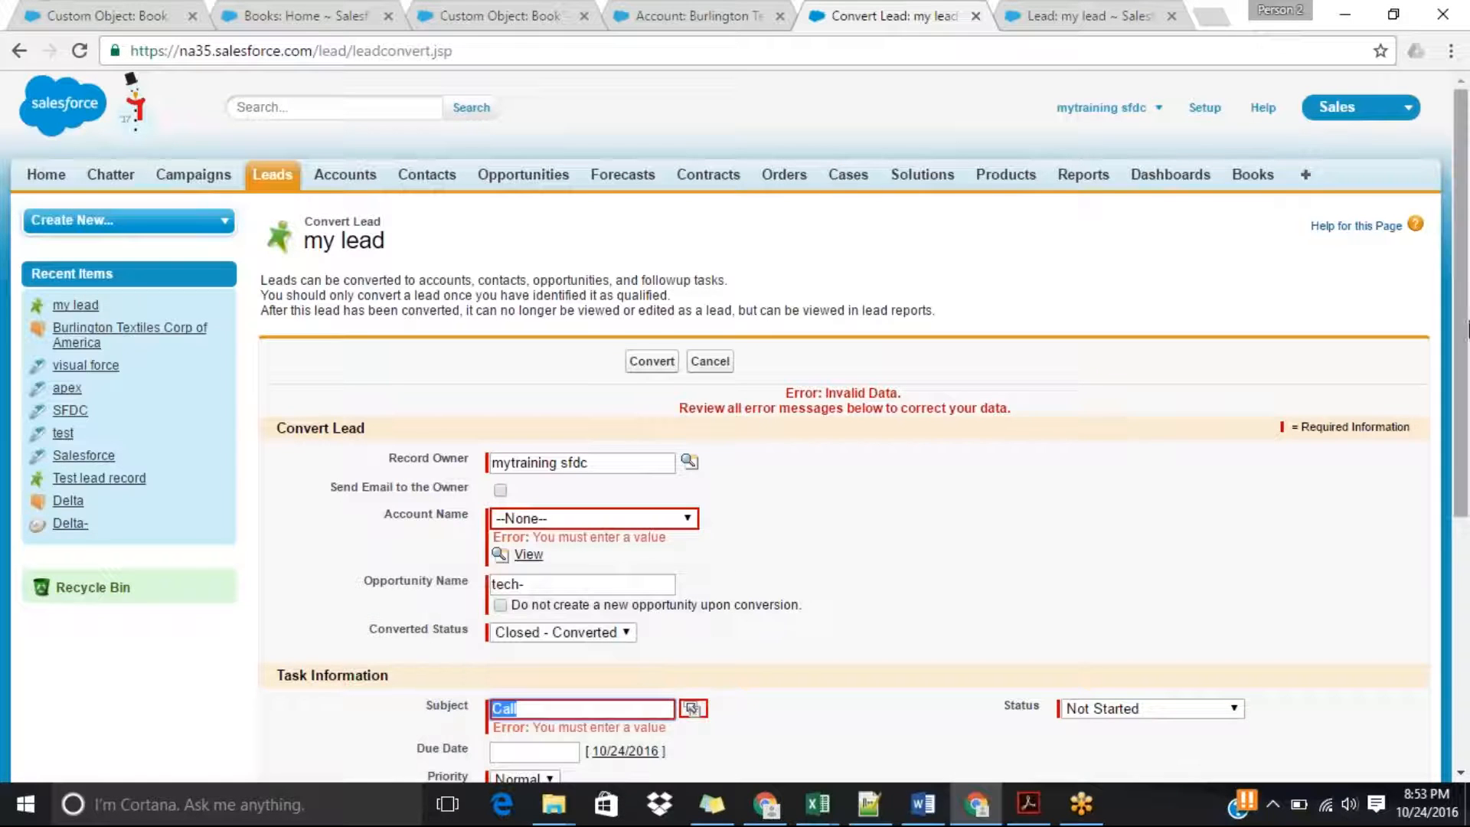
scroll(1467, 323, "down", 2)
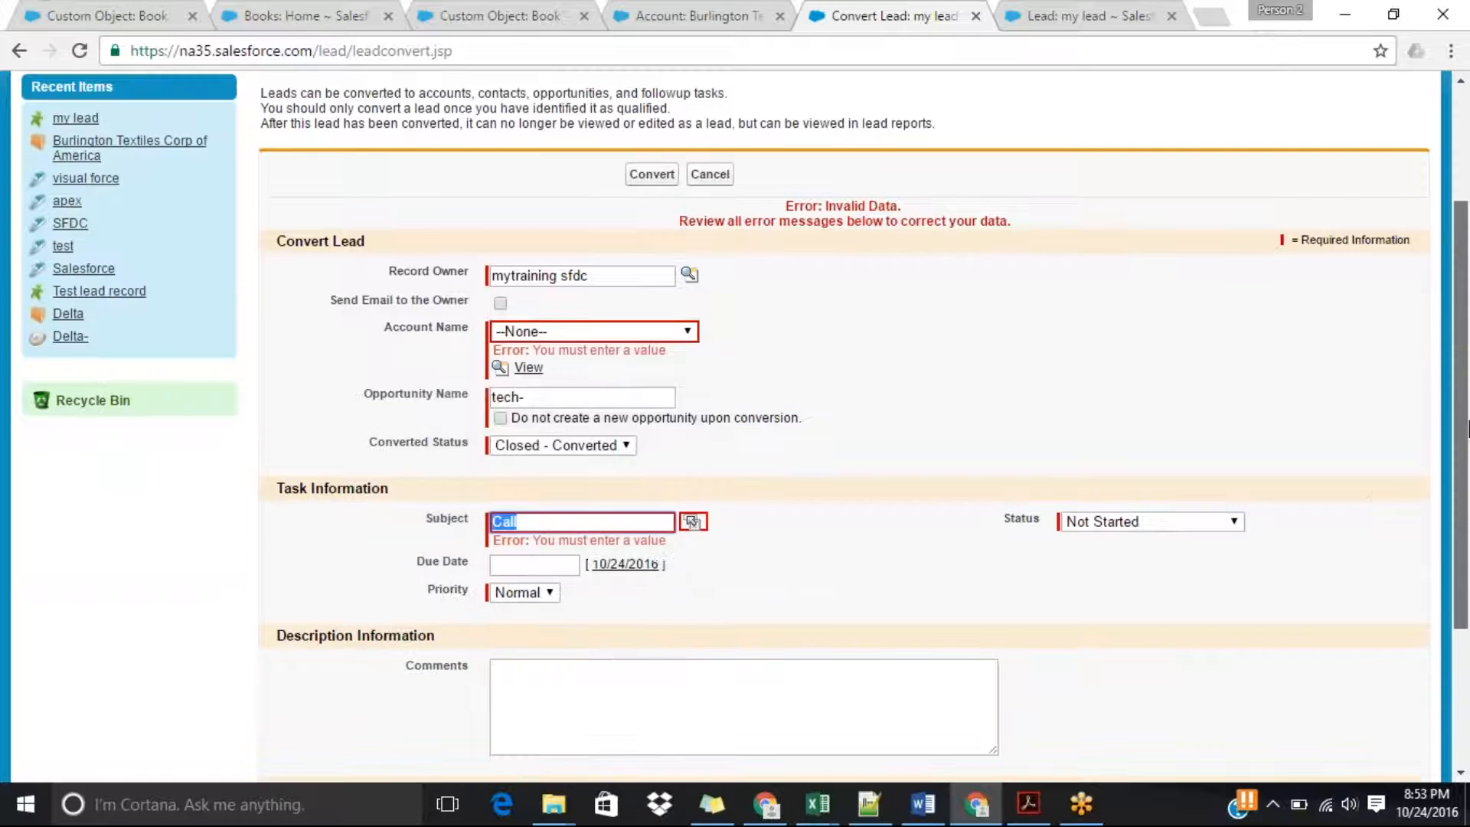
left_click(496, 595)
left_click(511, 607)
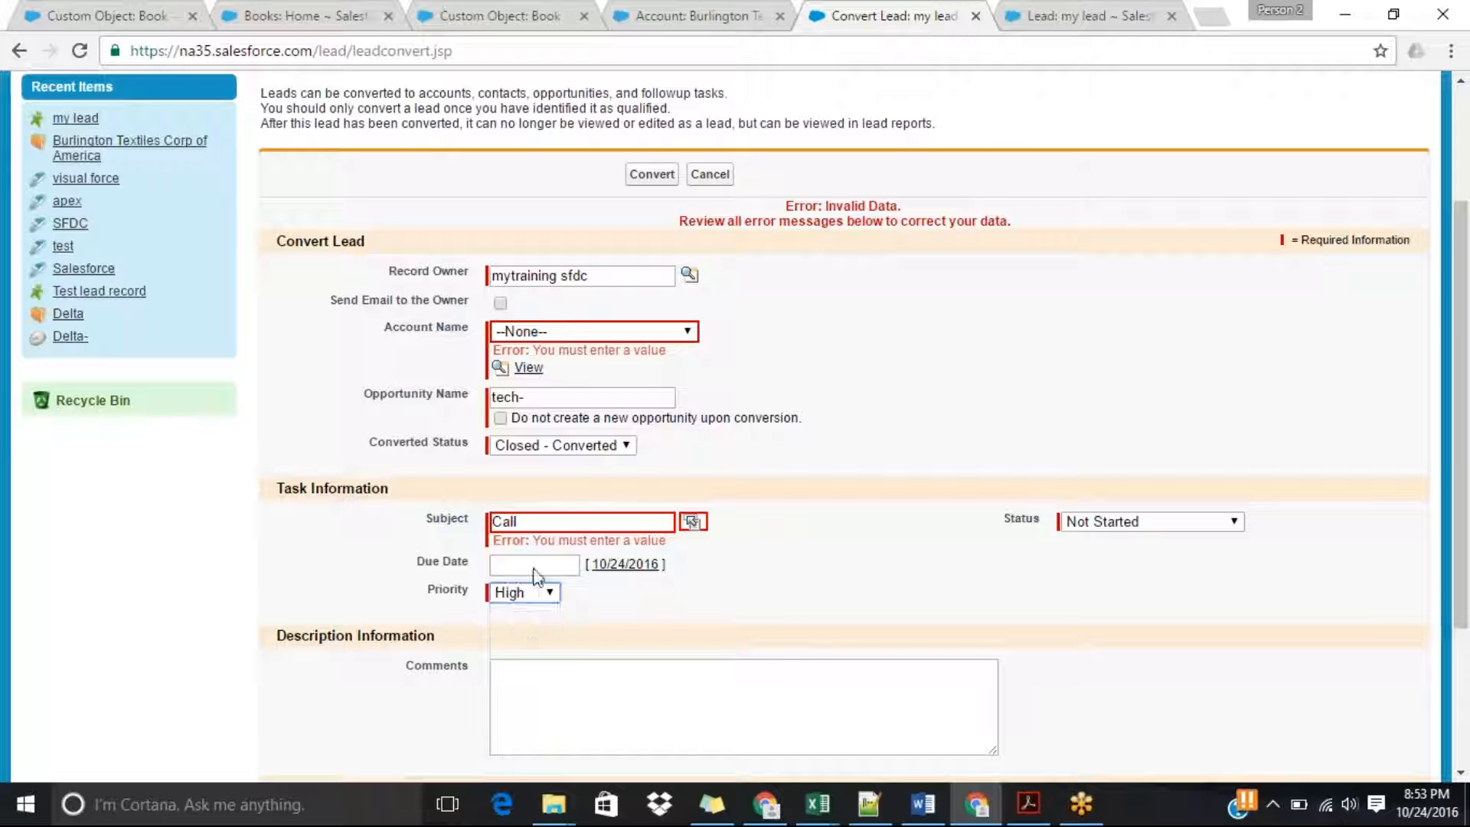
Choose to create a new account named tech for the lead and complete the conversion.
left_click(651, 176)
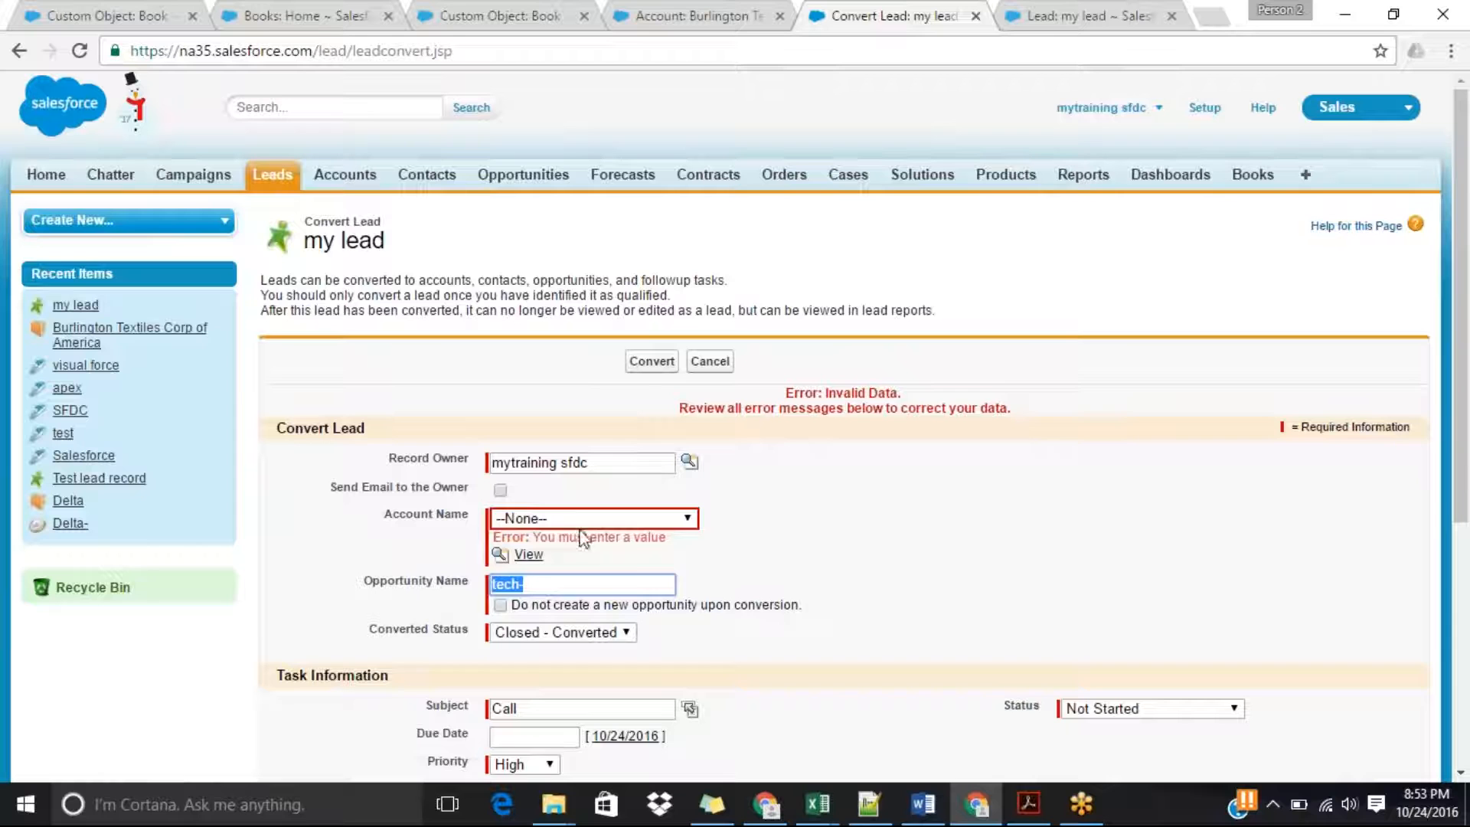
left_click(594, 523)
left_click(589, 554)
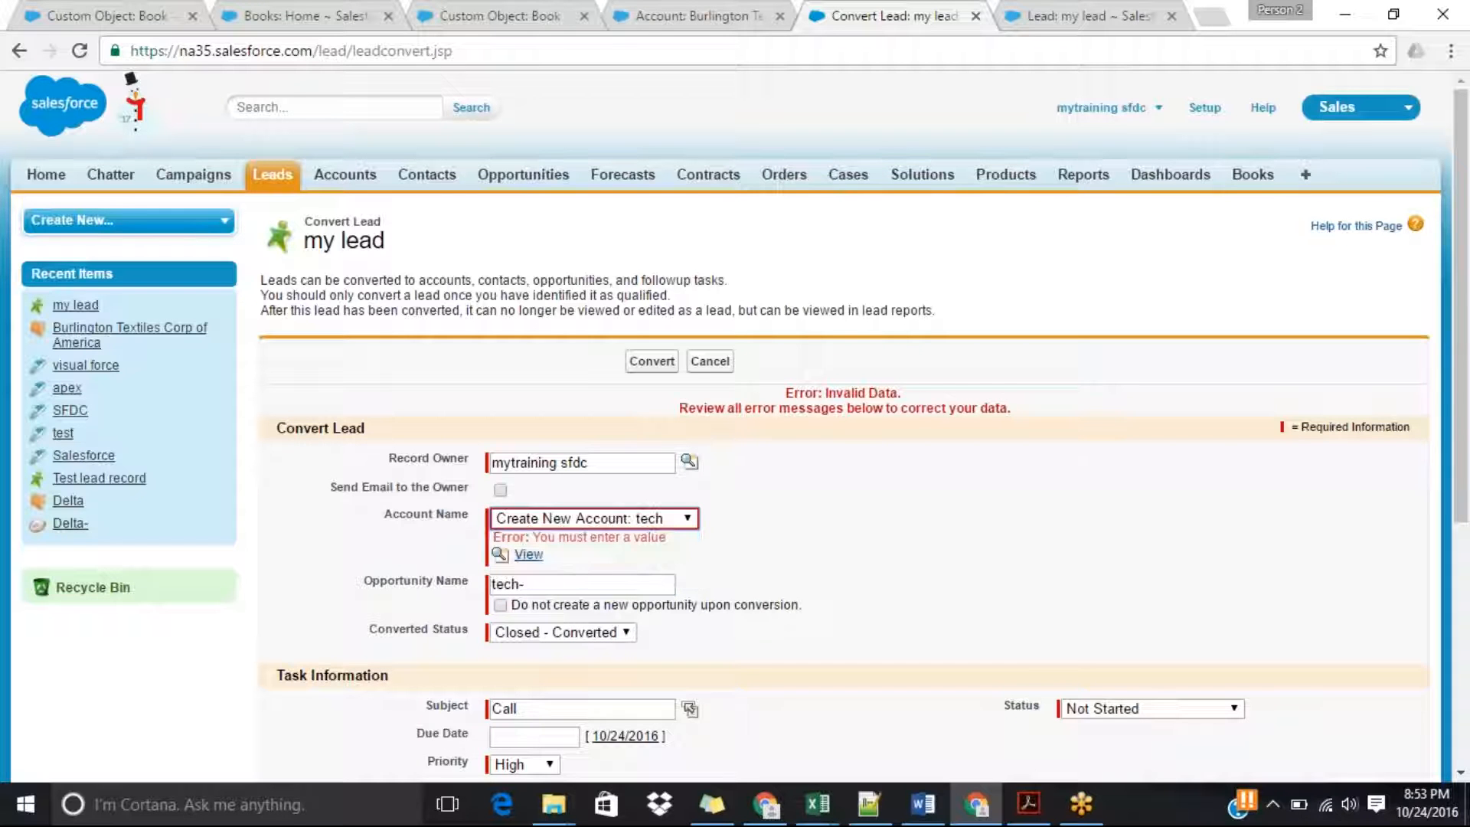
left_click(651, 360)
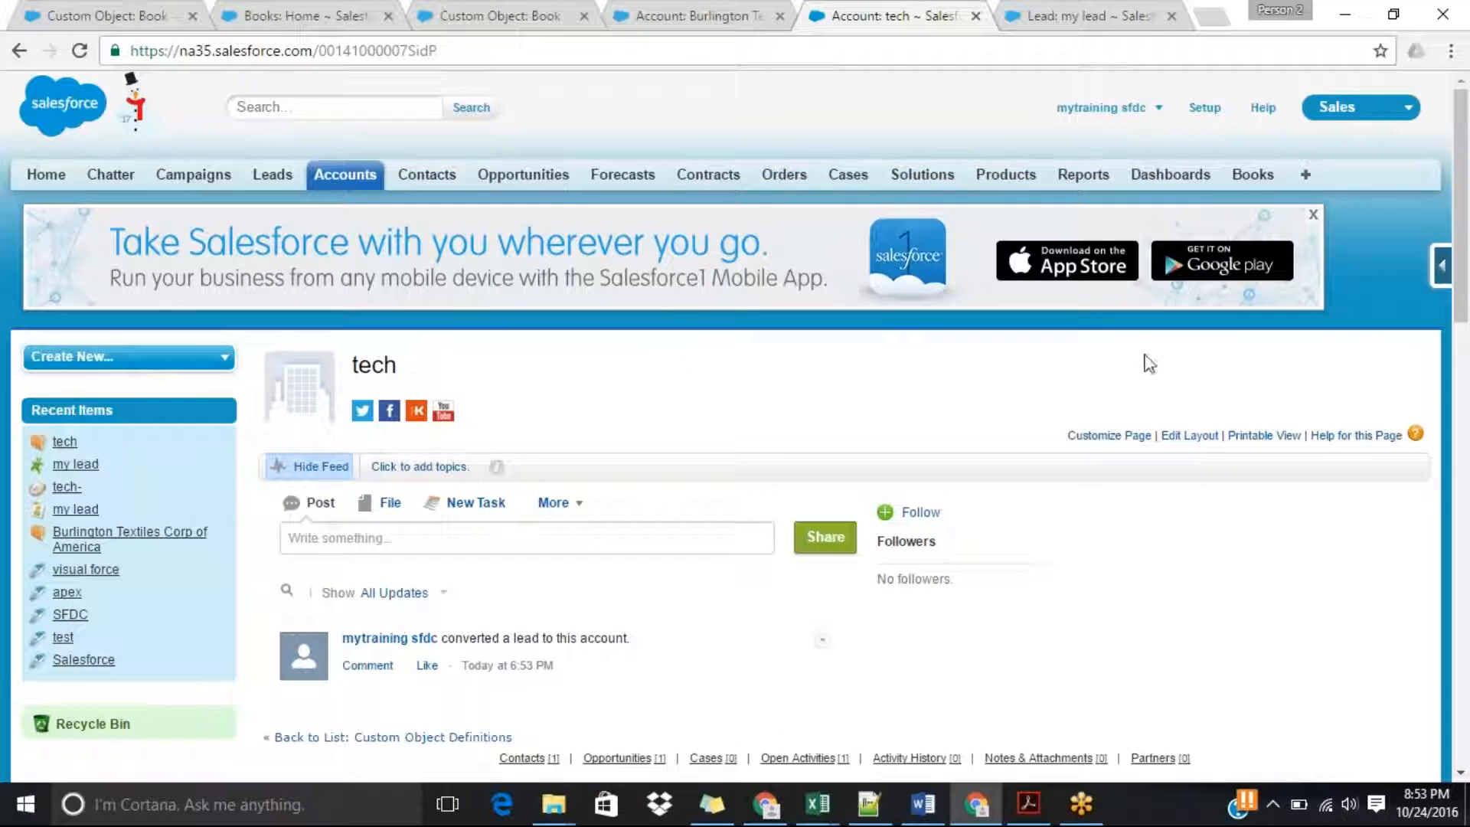
Examine the details of the tech account and open its related contact and opportunity in separate browser tabs.
left_click_drag(1467, 217, 1467, 430)
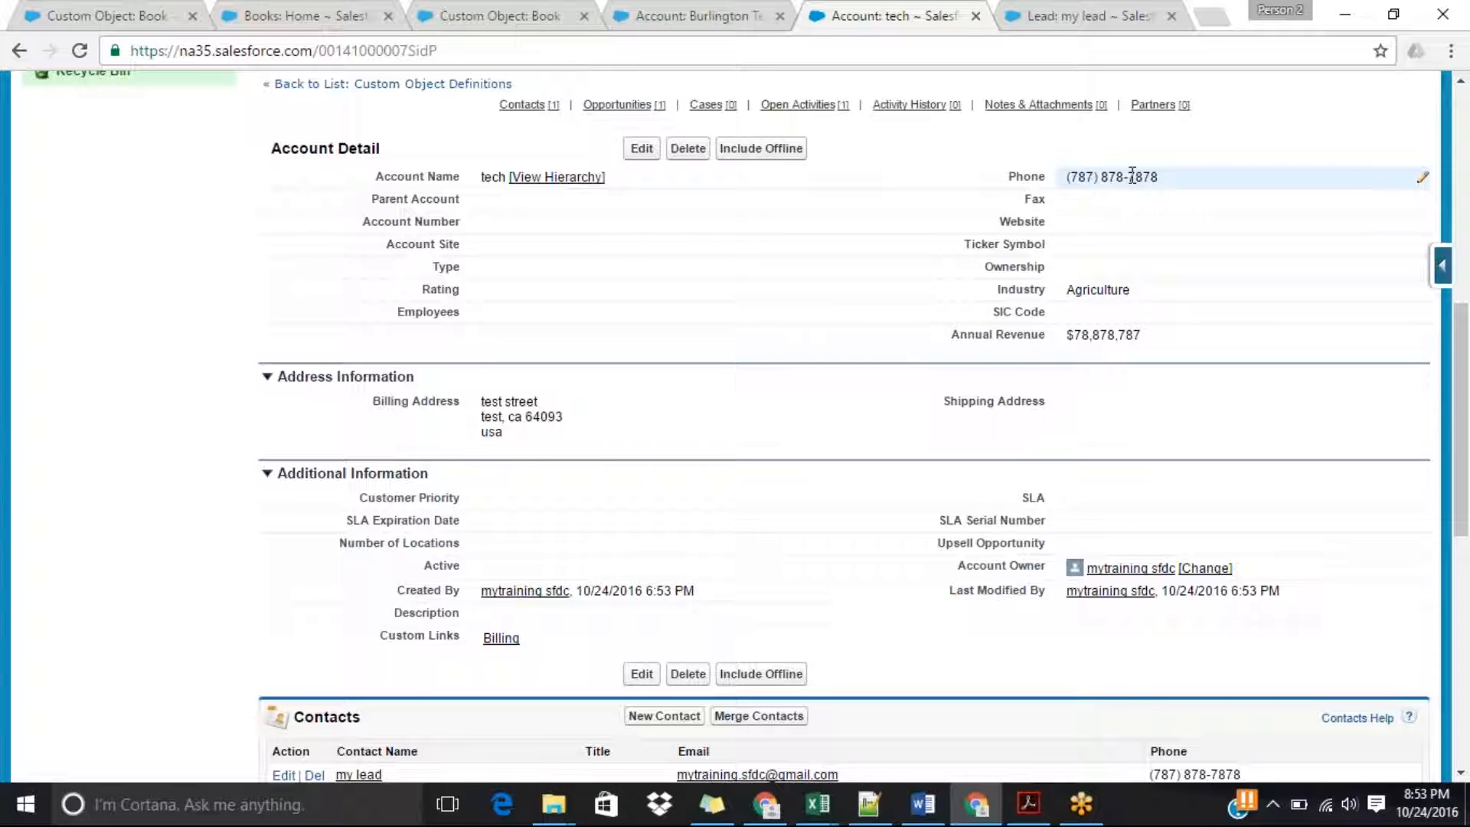
left_click_drag(1464, 416, 1466, 505)
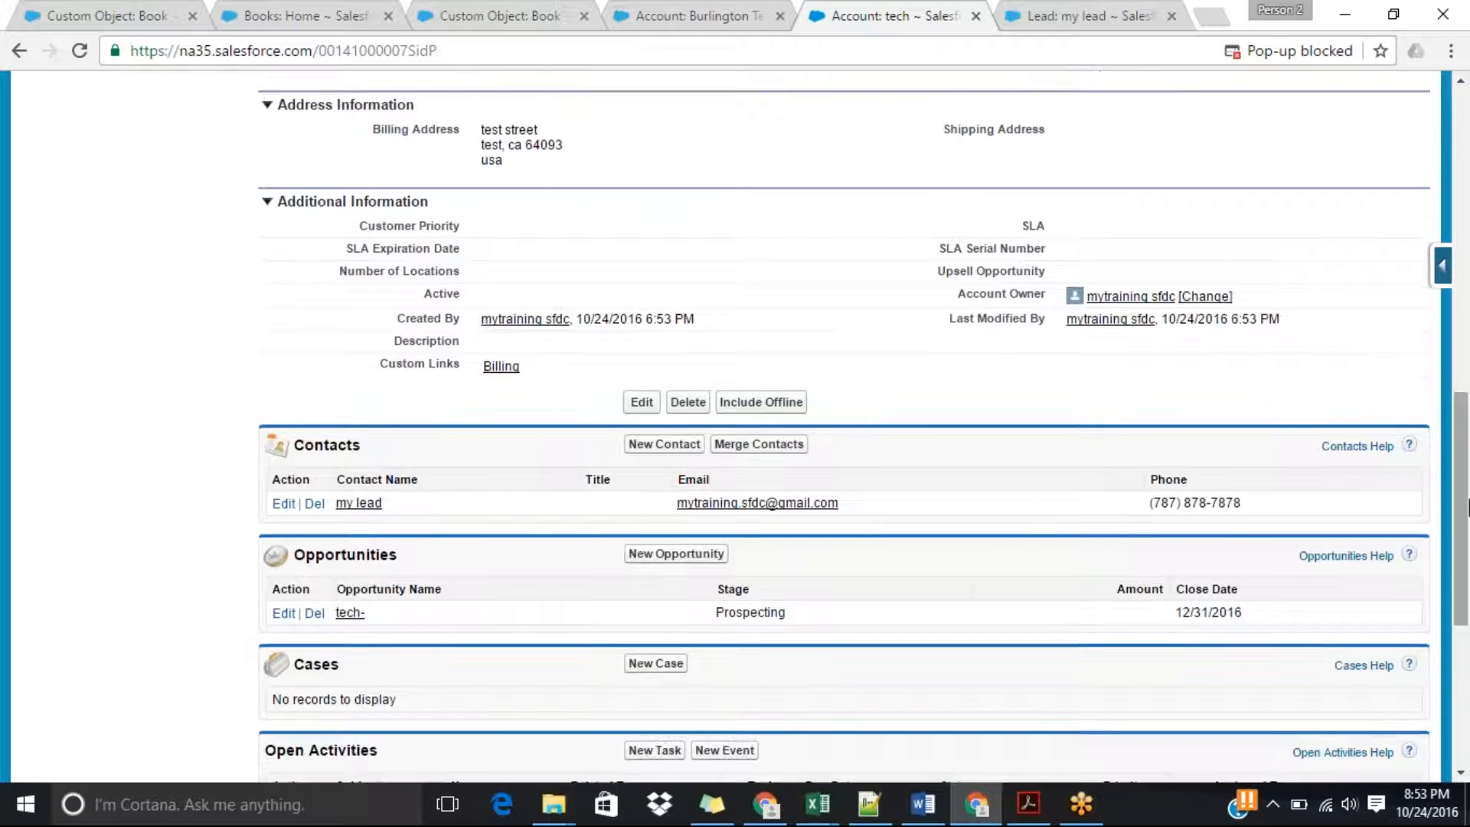
middle_click(360, 504)
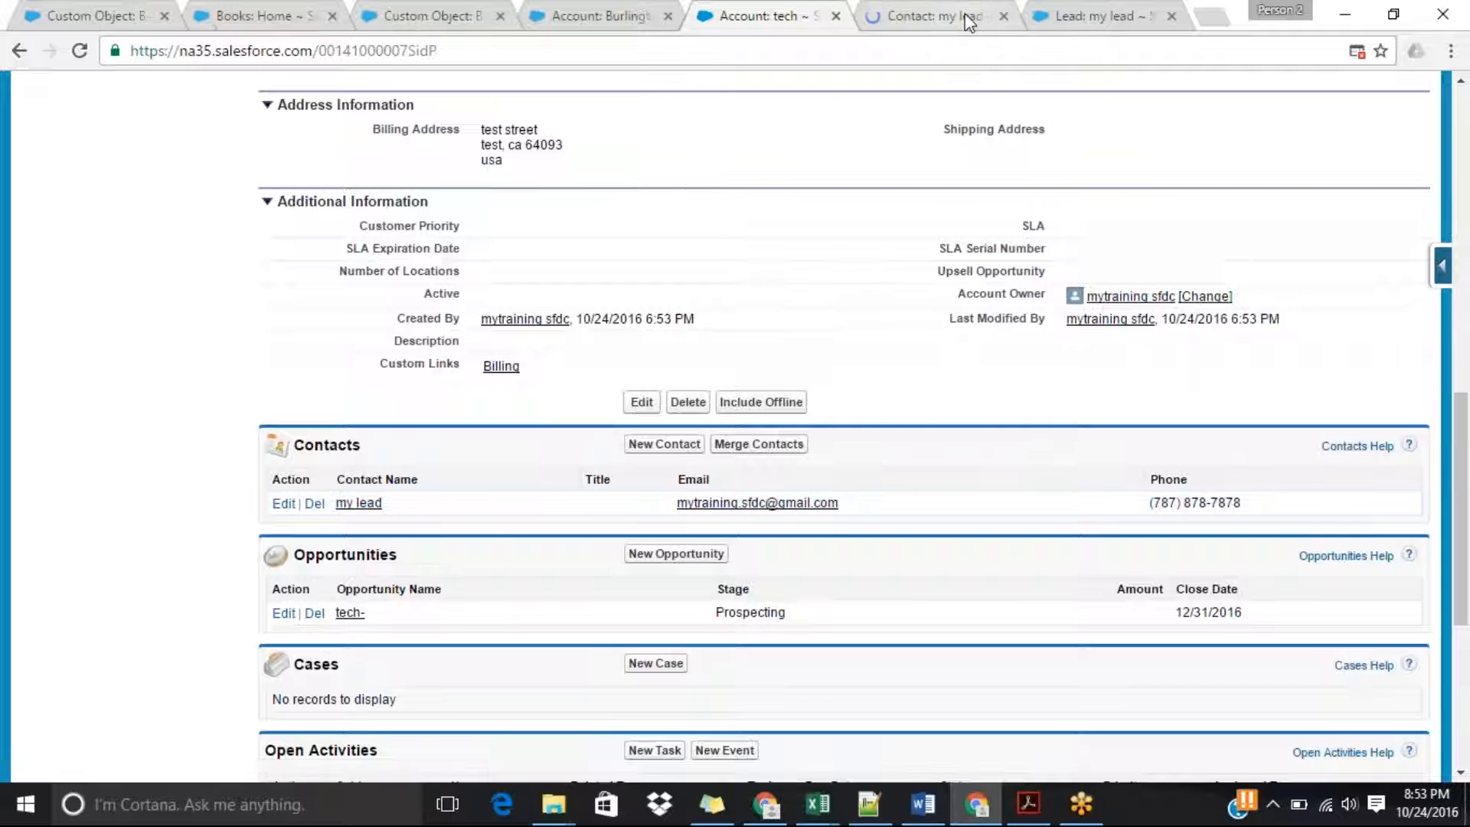
middle_click(349, 614)
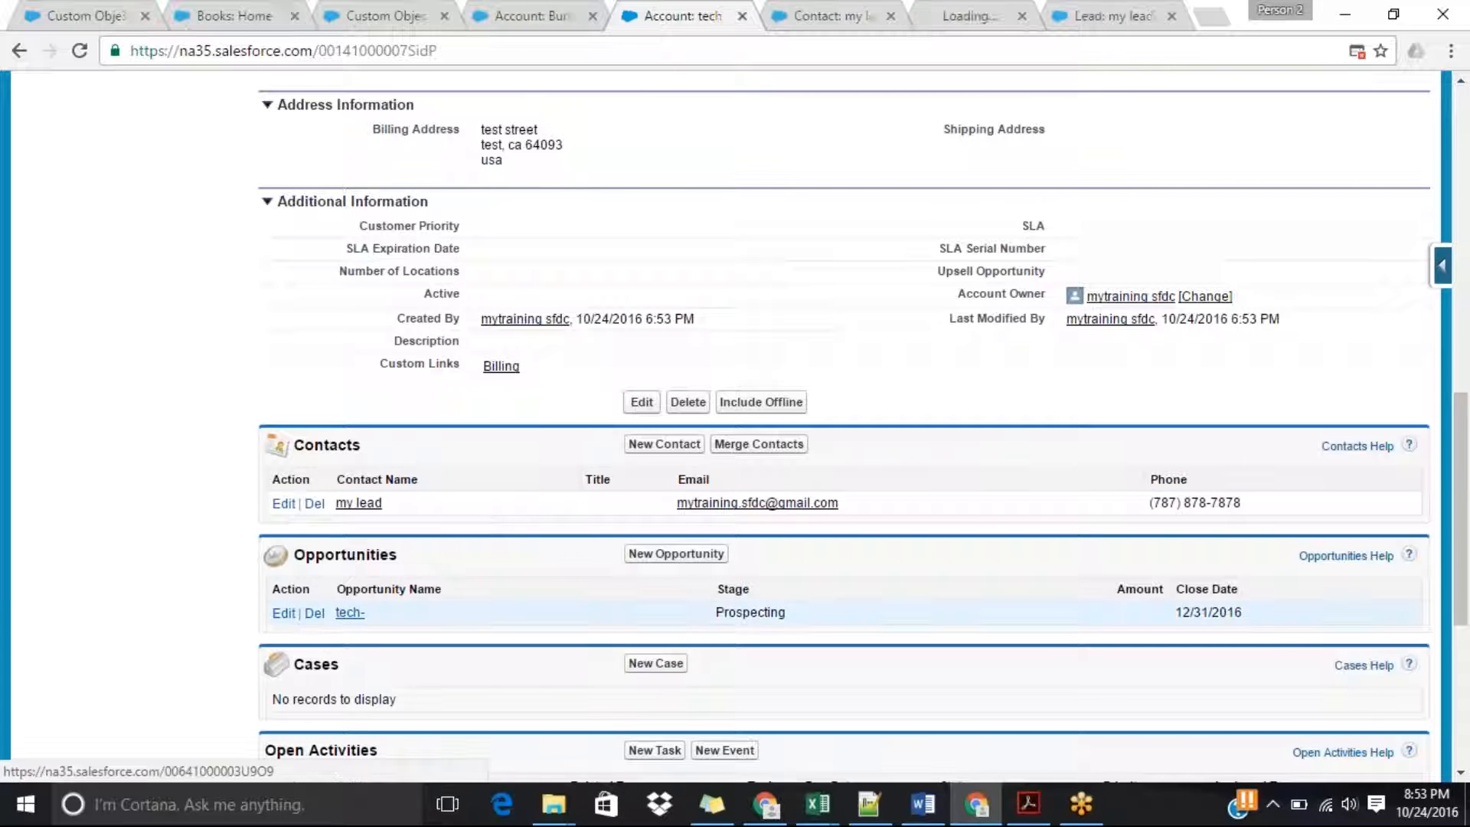
Examine the fields carried over to the converted contact and opportunity, and return to the Notepad++ notes.
left_click(811, 15)
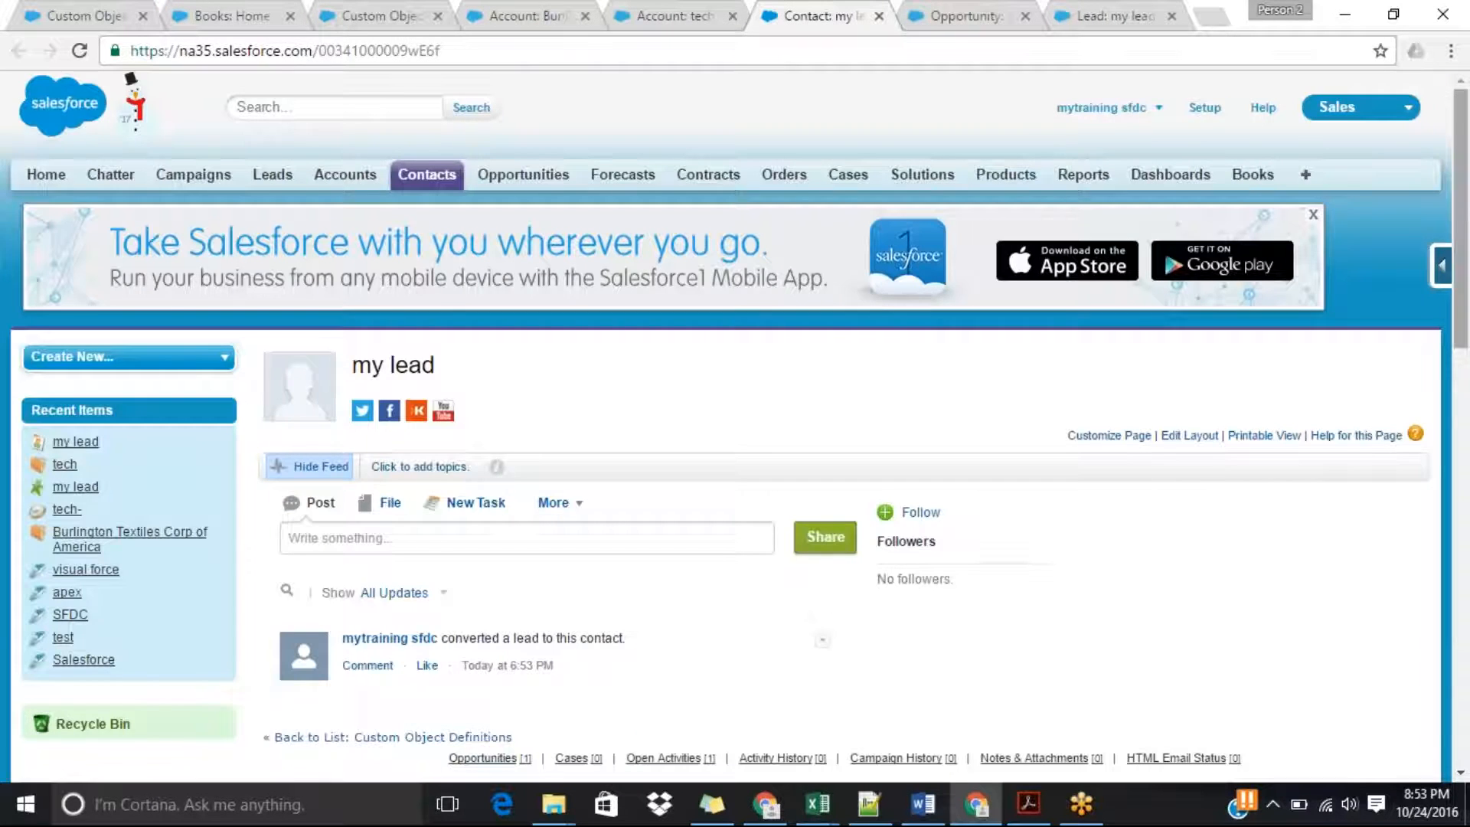
scroll(734, 459, "down", 5)
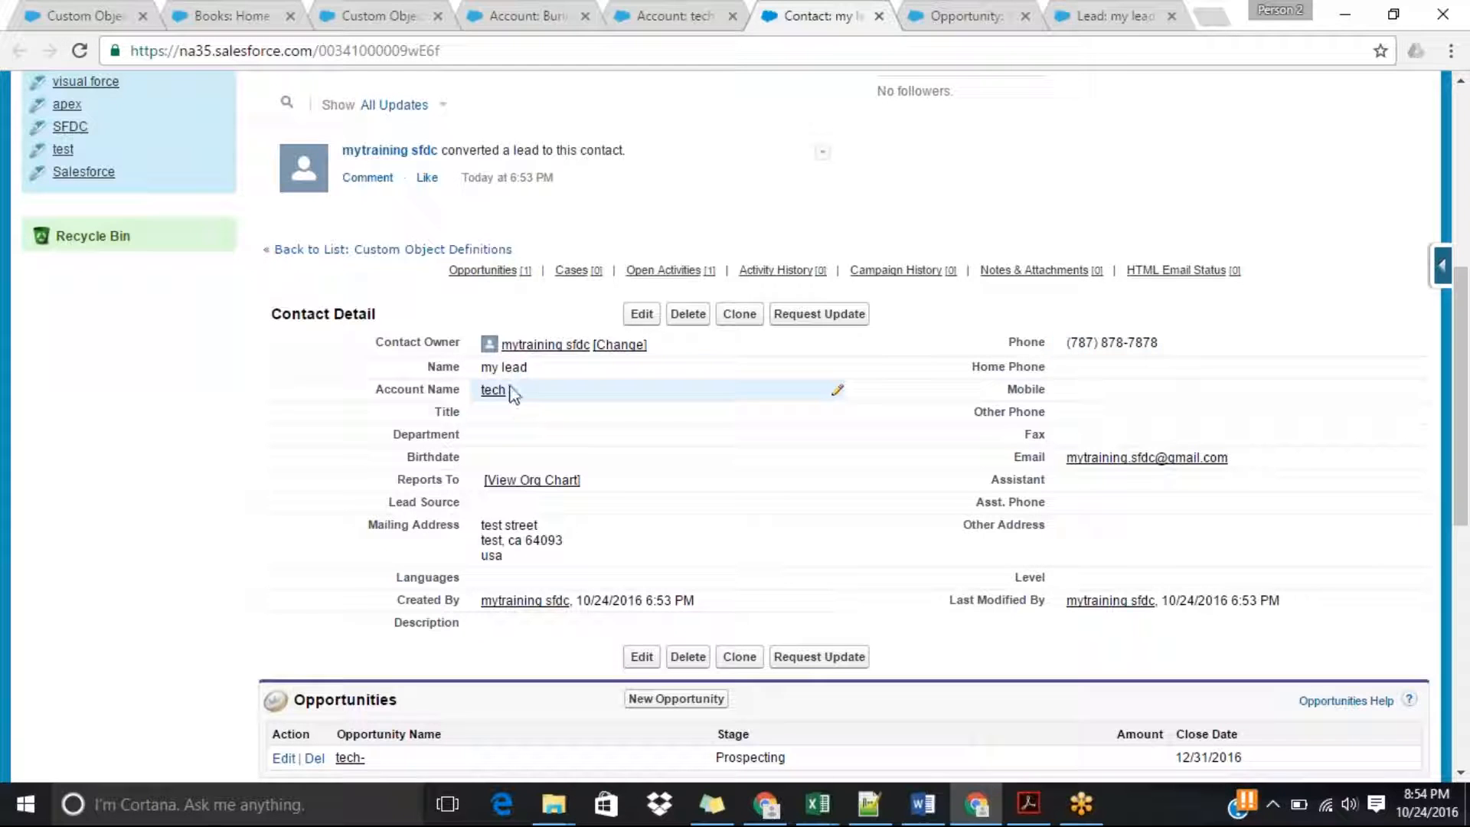
left_click(978, 15)
left_click_drag(1467, 272, 1467, 413)
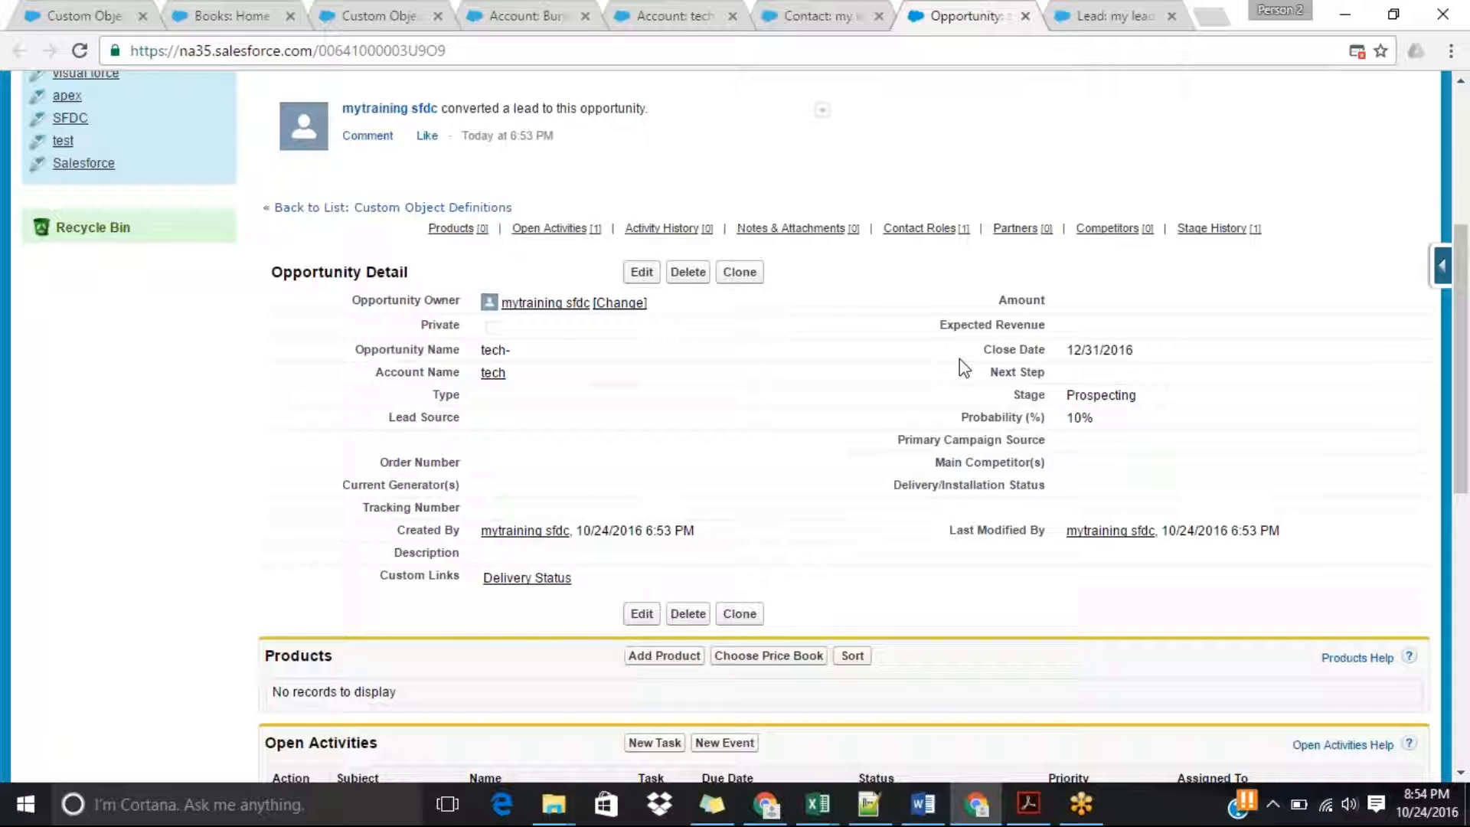
left_click_drag(1468, 356, 1467, 216)
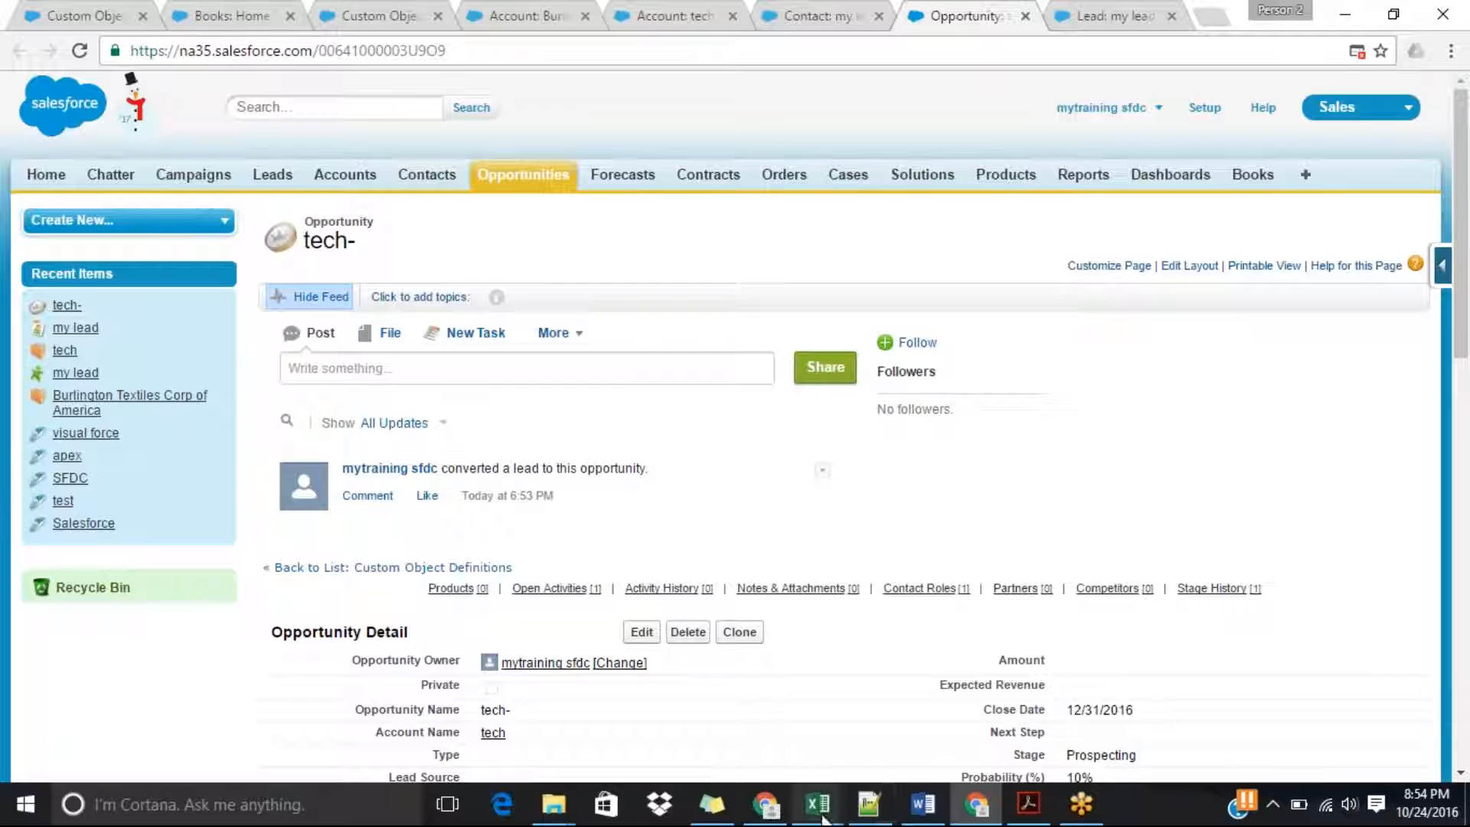
left_click(868, 804)
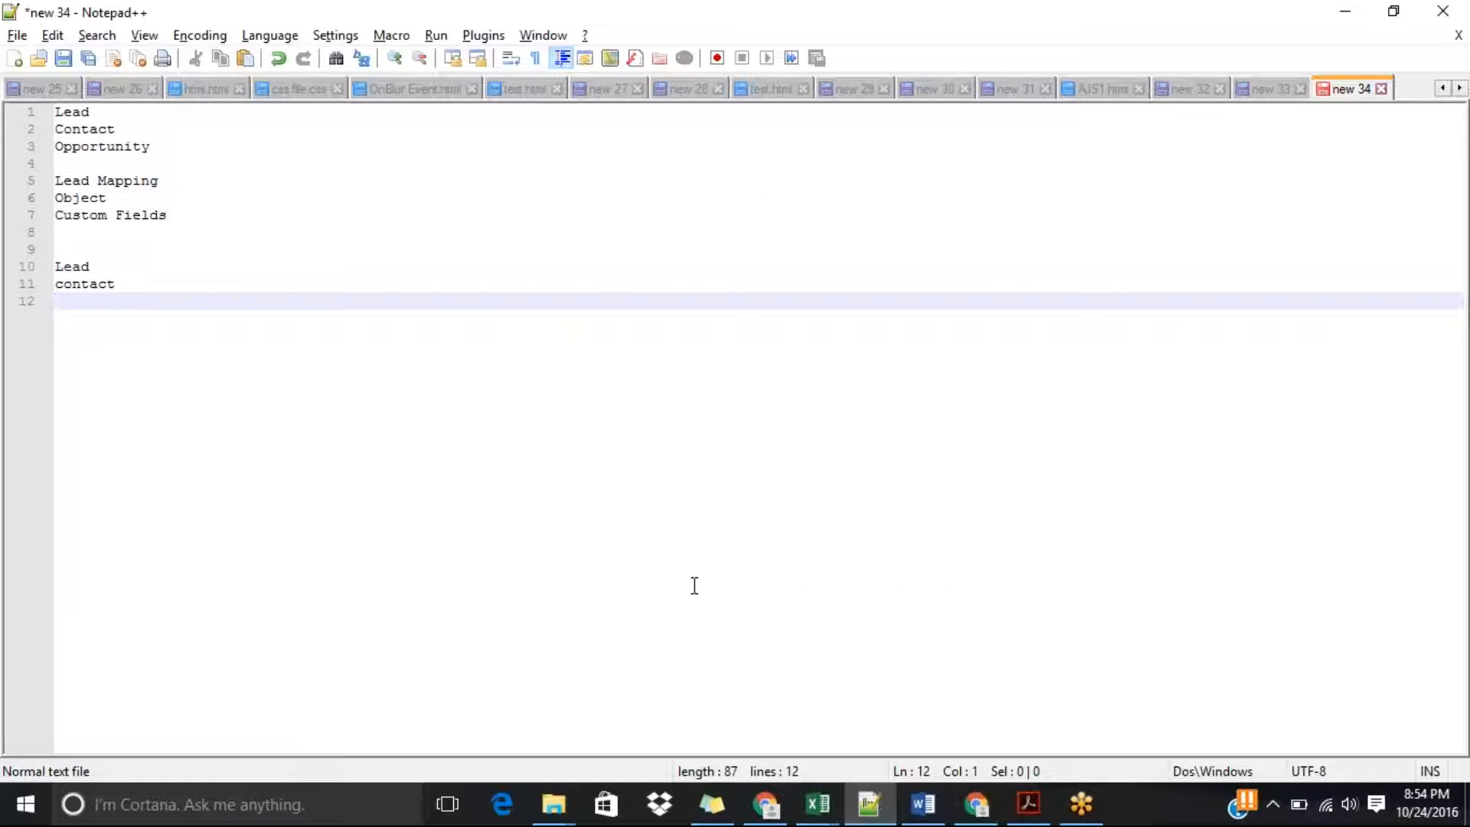
Add a Lead Mapping line to the end of the notes, separated from the contact line by a blank line.
key("Return")
type("Lea")
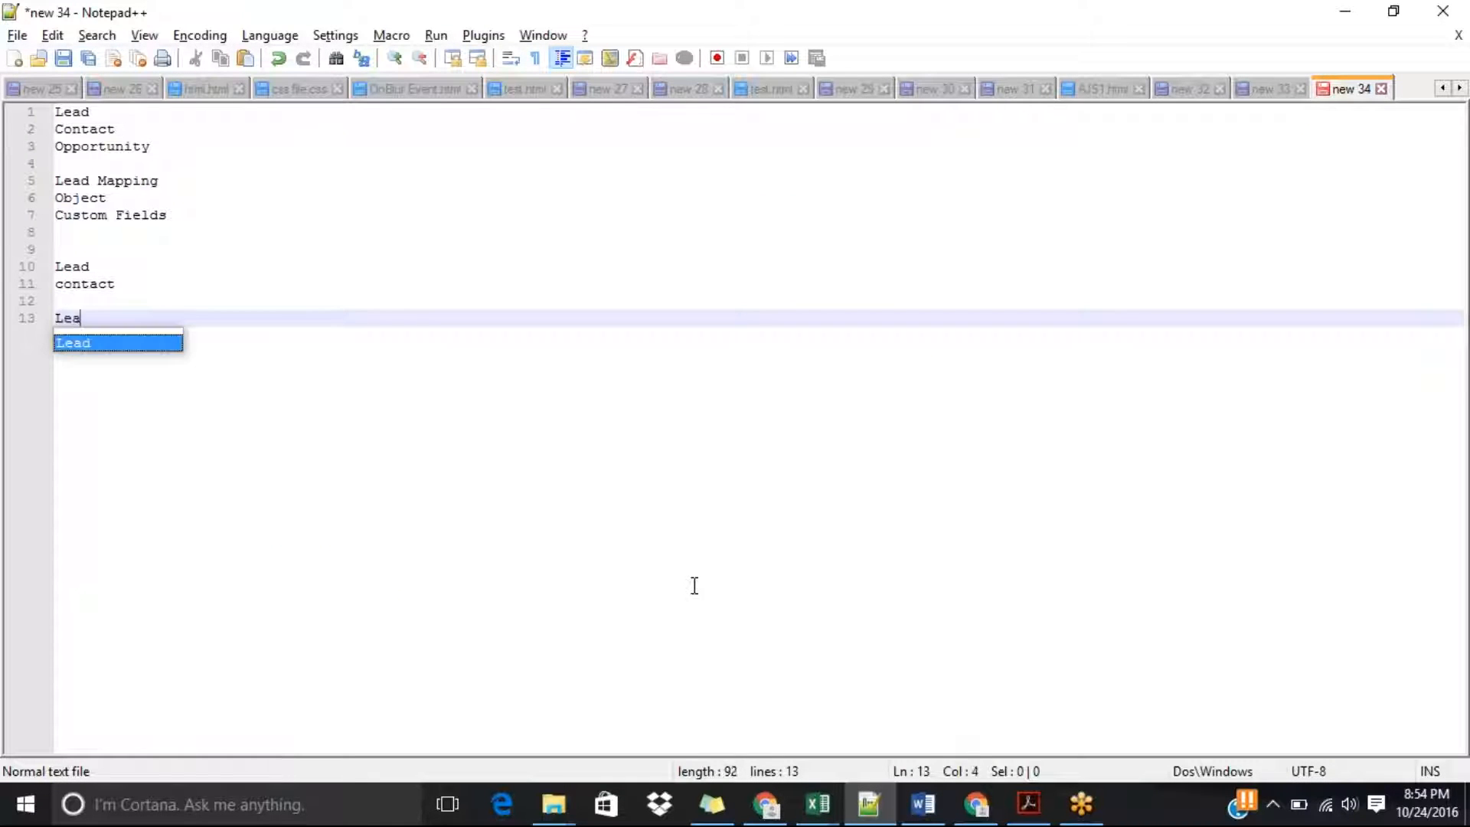
type("d Map")
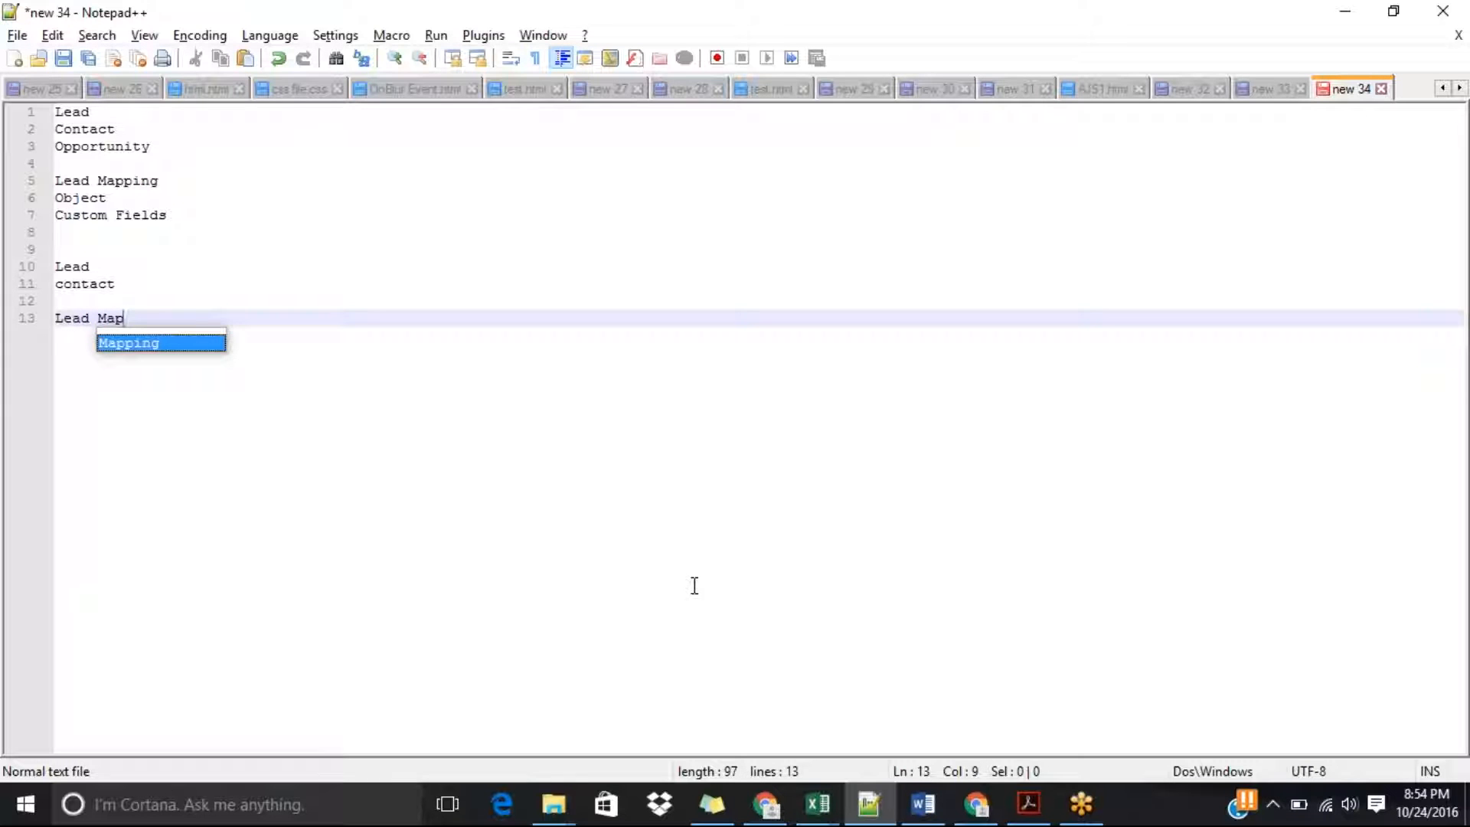
key("Return")
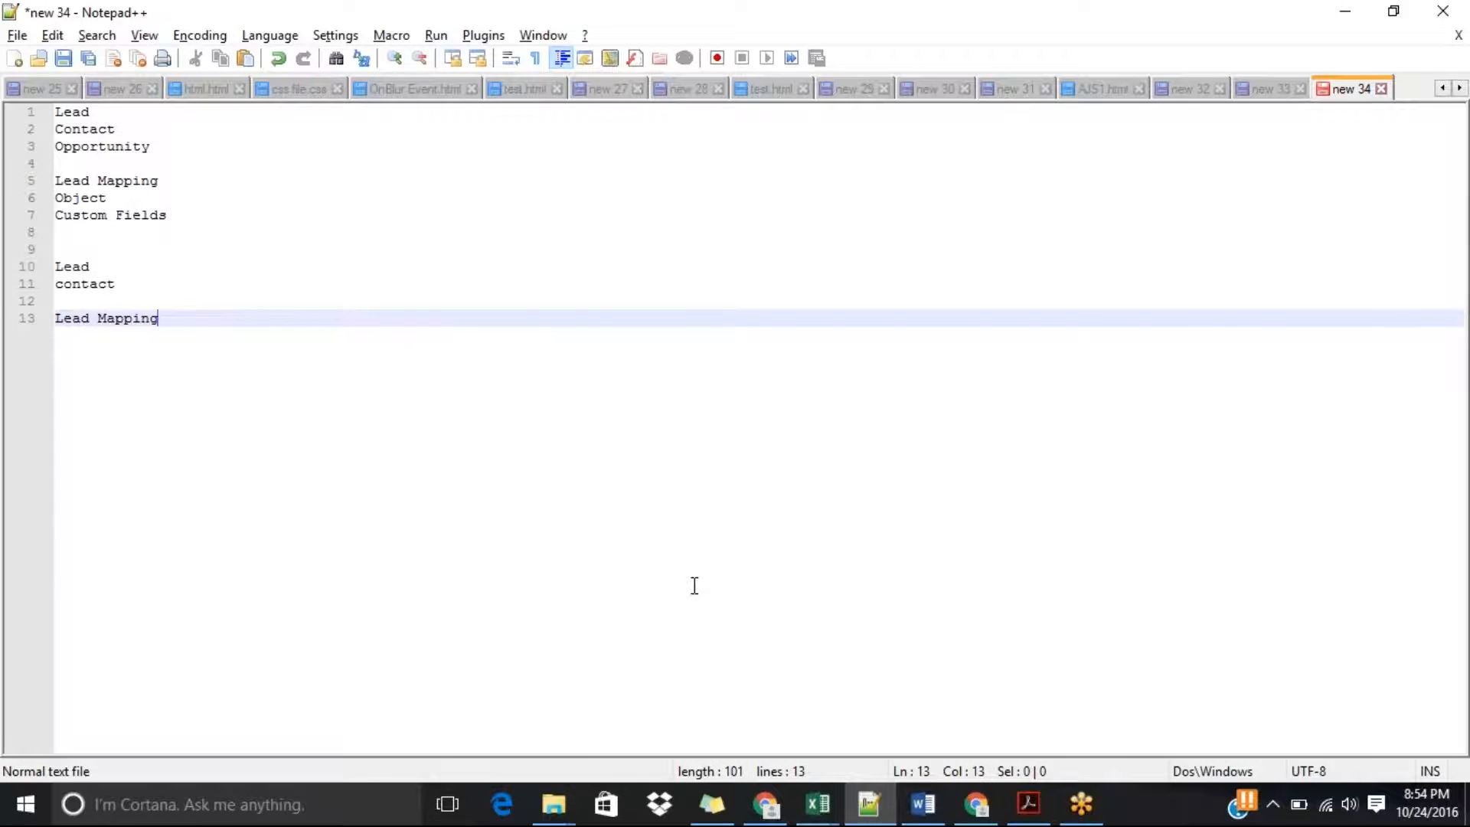
Switch to Salesforce in Chrome and open the field list of the Leads object.
key("alt+Tab")
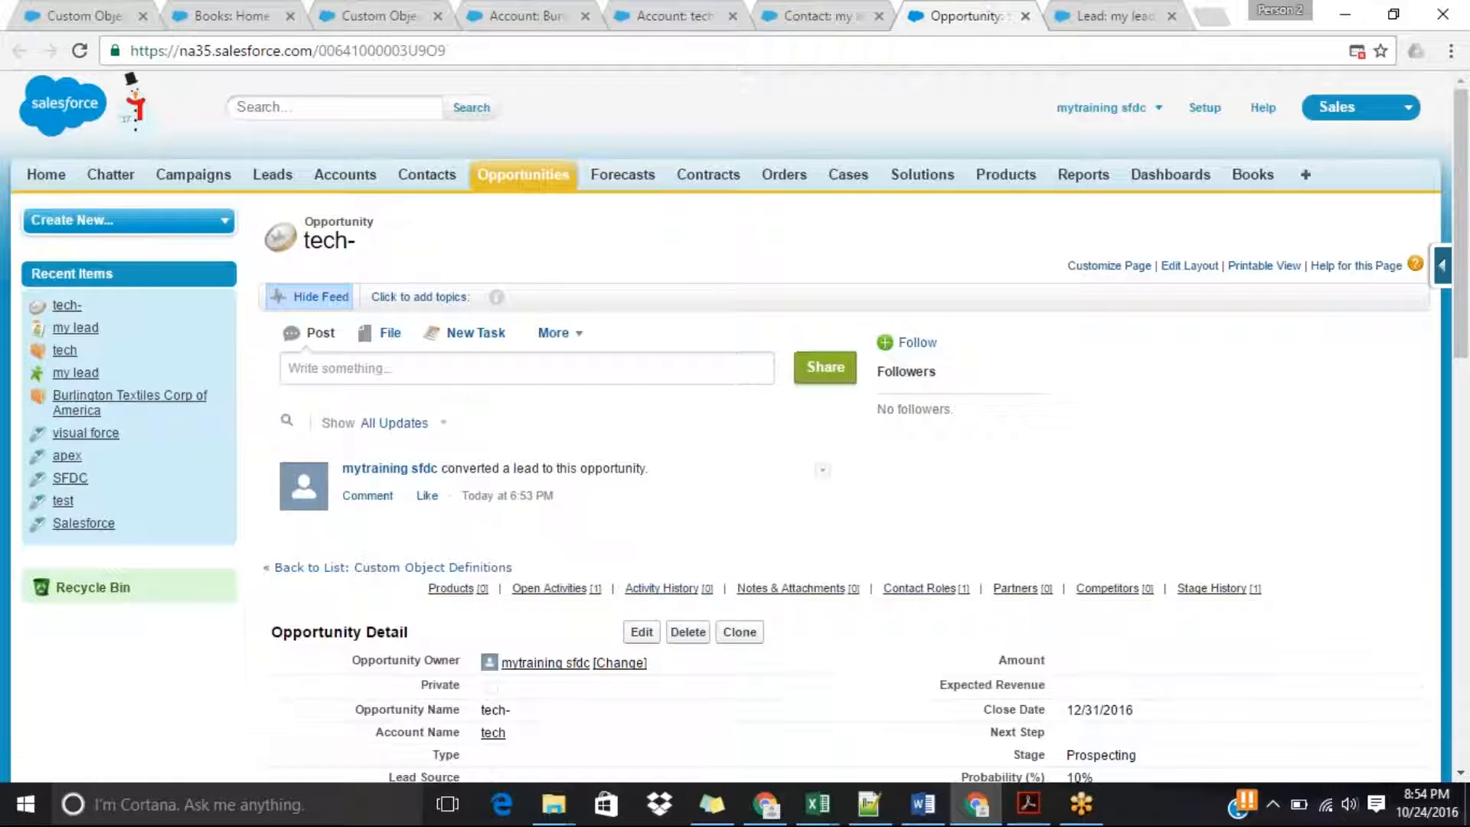
left_click_drag(1466, 325, 1467, 316)
left_click(273, 176)
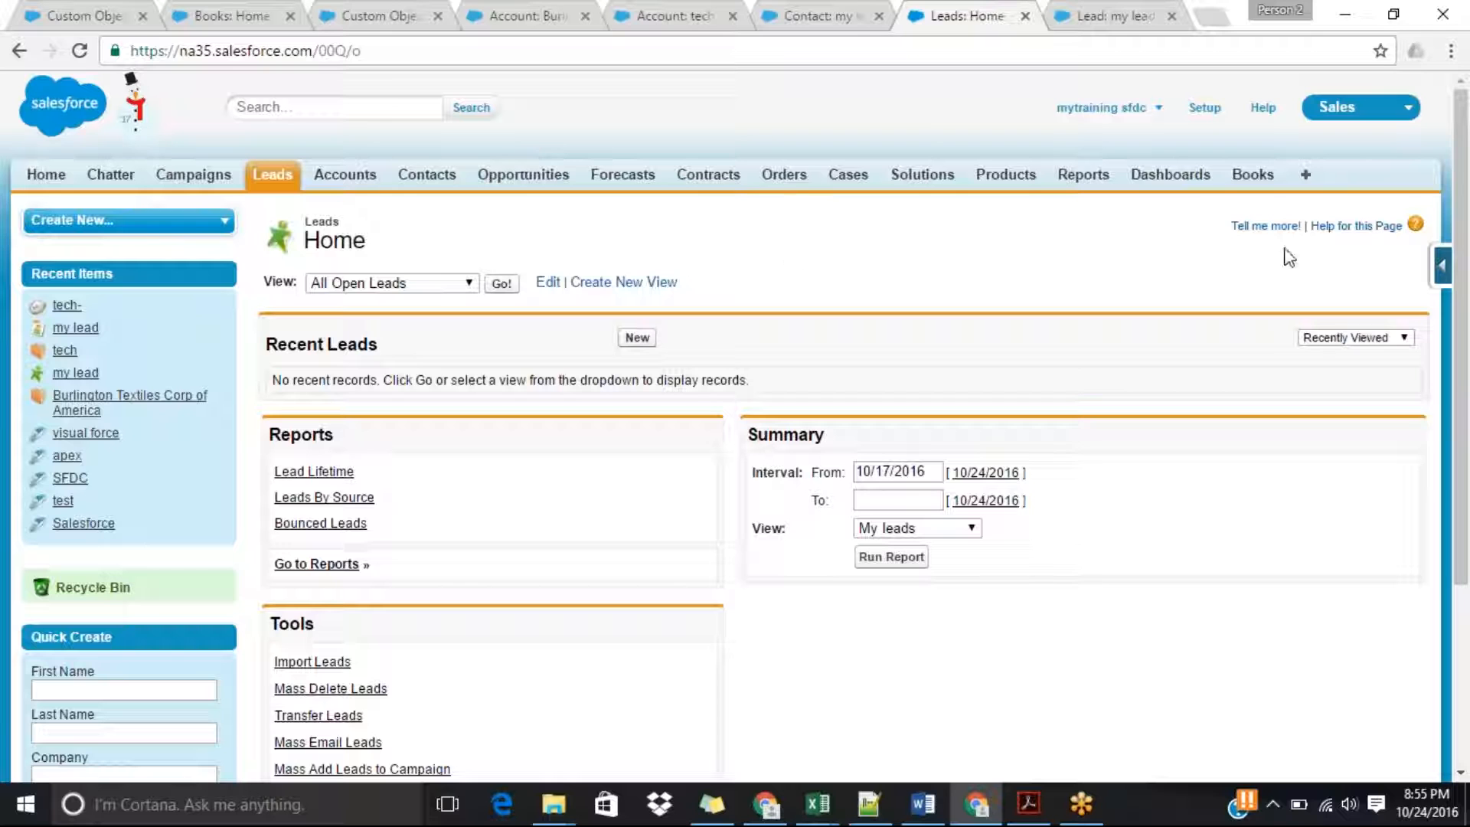
left_click(1442, 272)
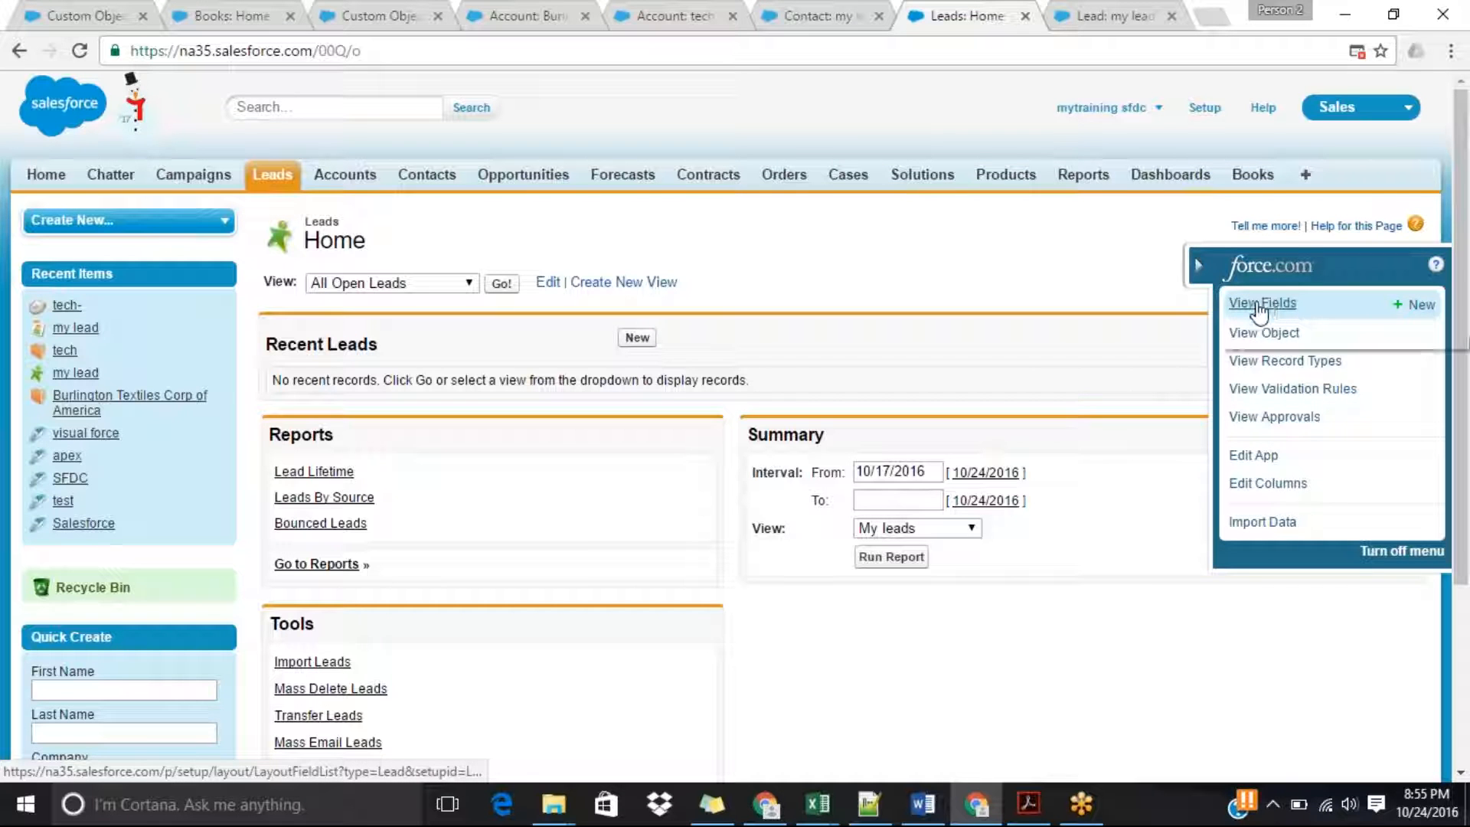
left_click(1259, 306)
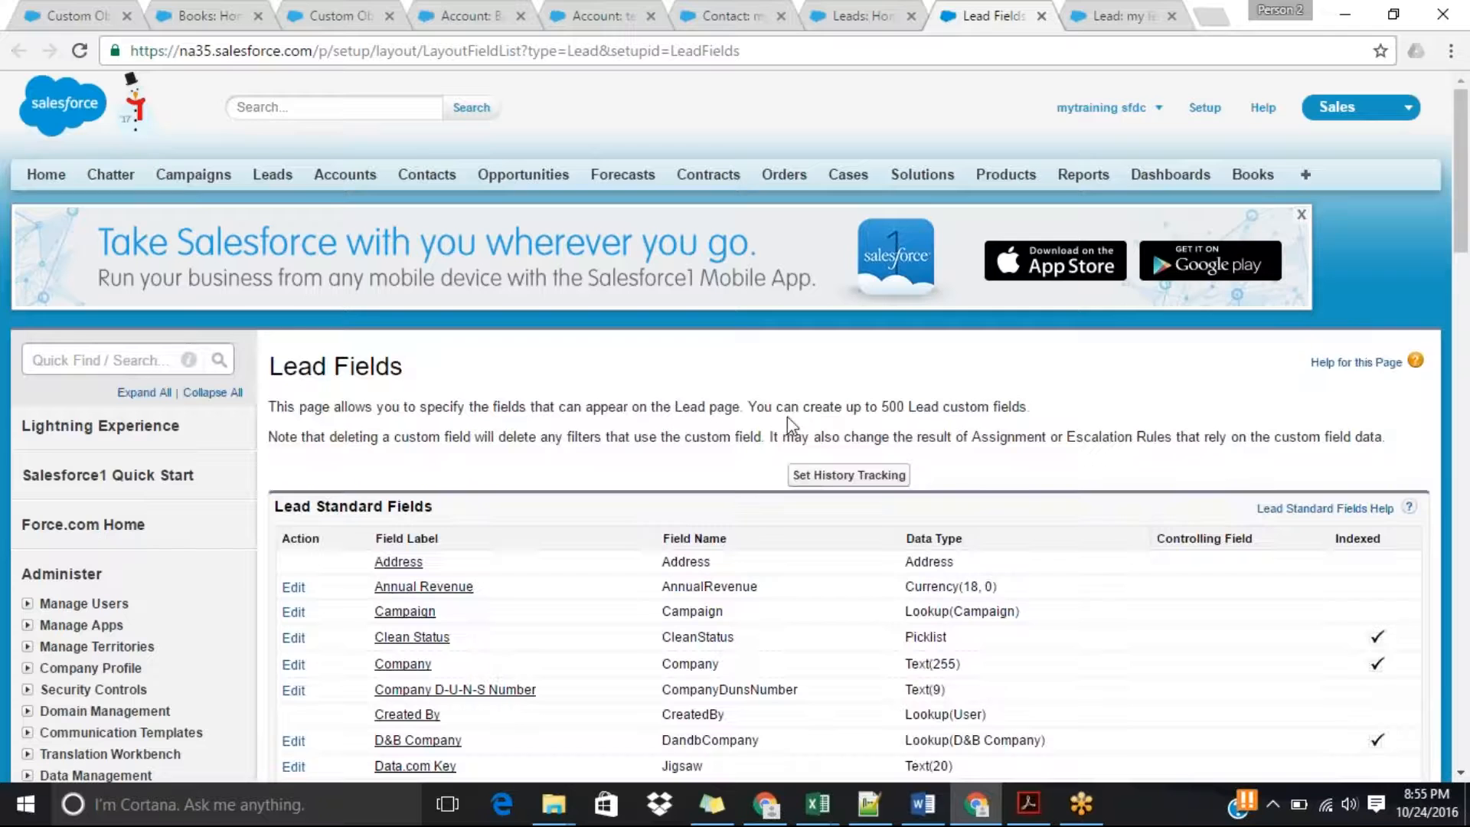
Start a new custom field for leads with the Number data type.
left_click_drag(1464, 239, 1466, 456)
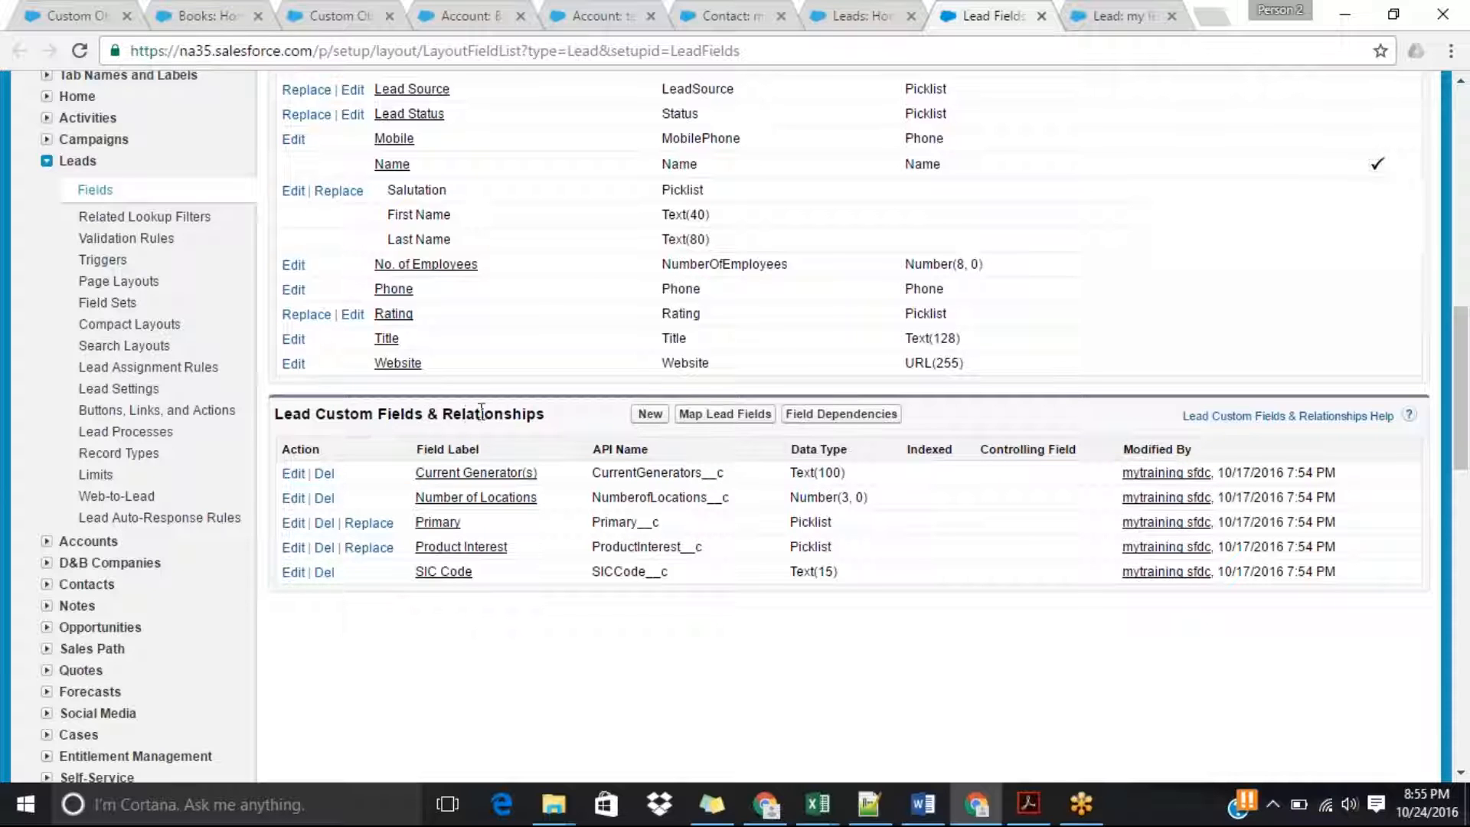
left_click(650, 414)
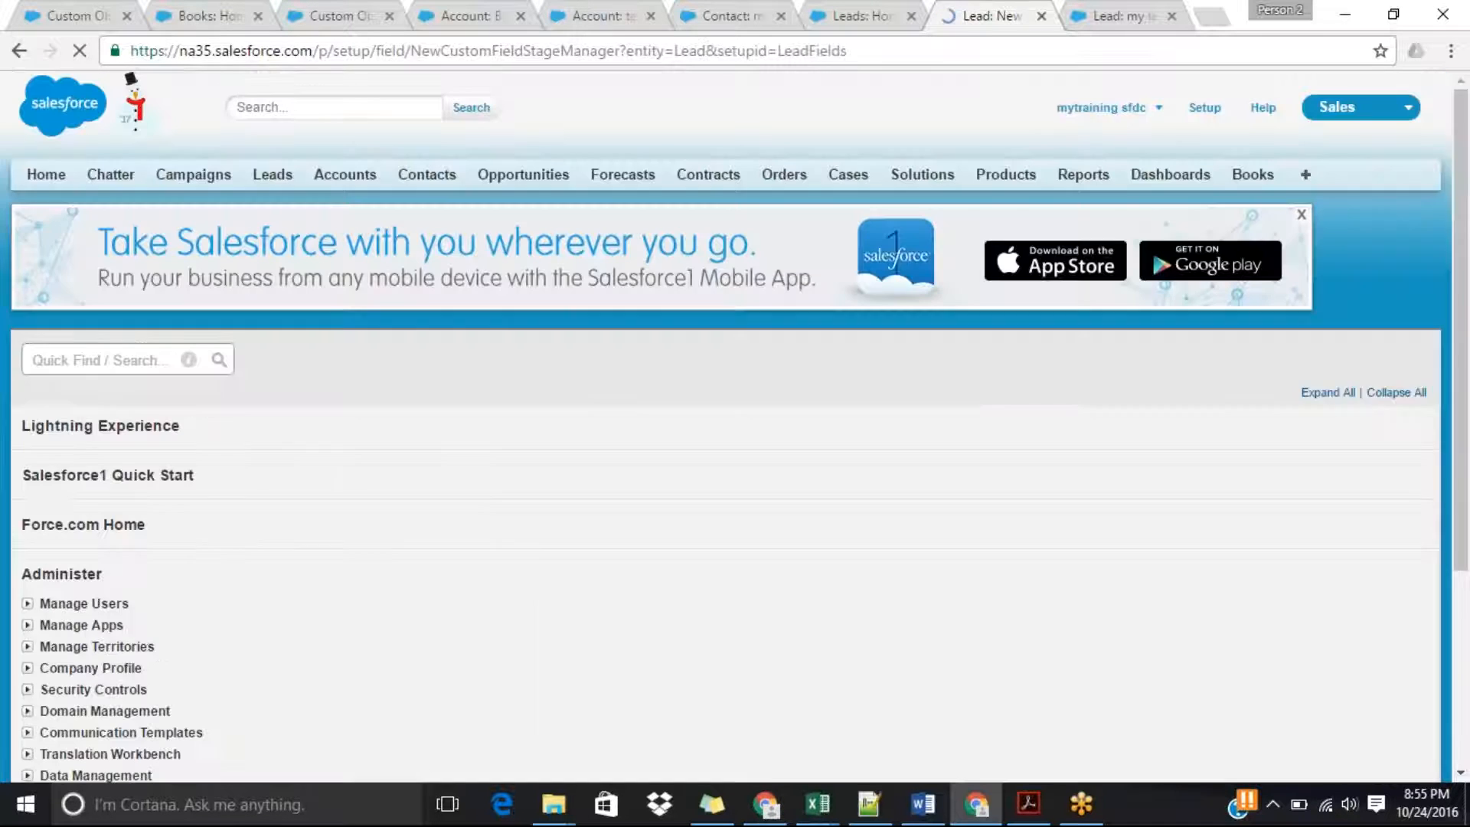
left_click_drag(1467, 186, 1468, 294)
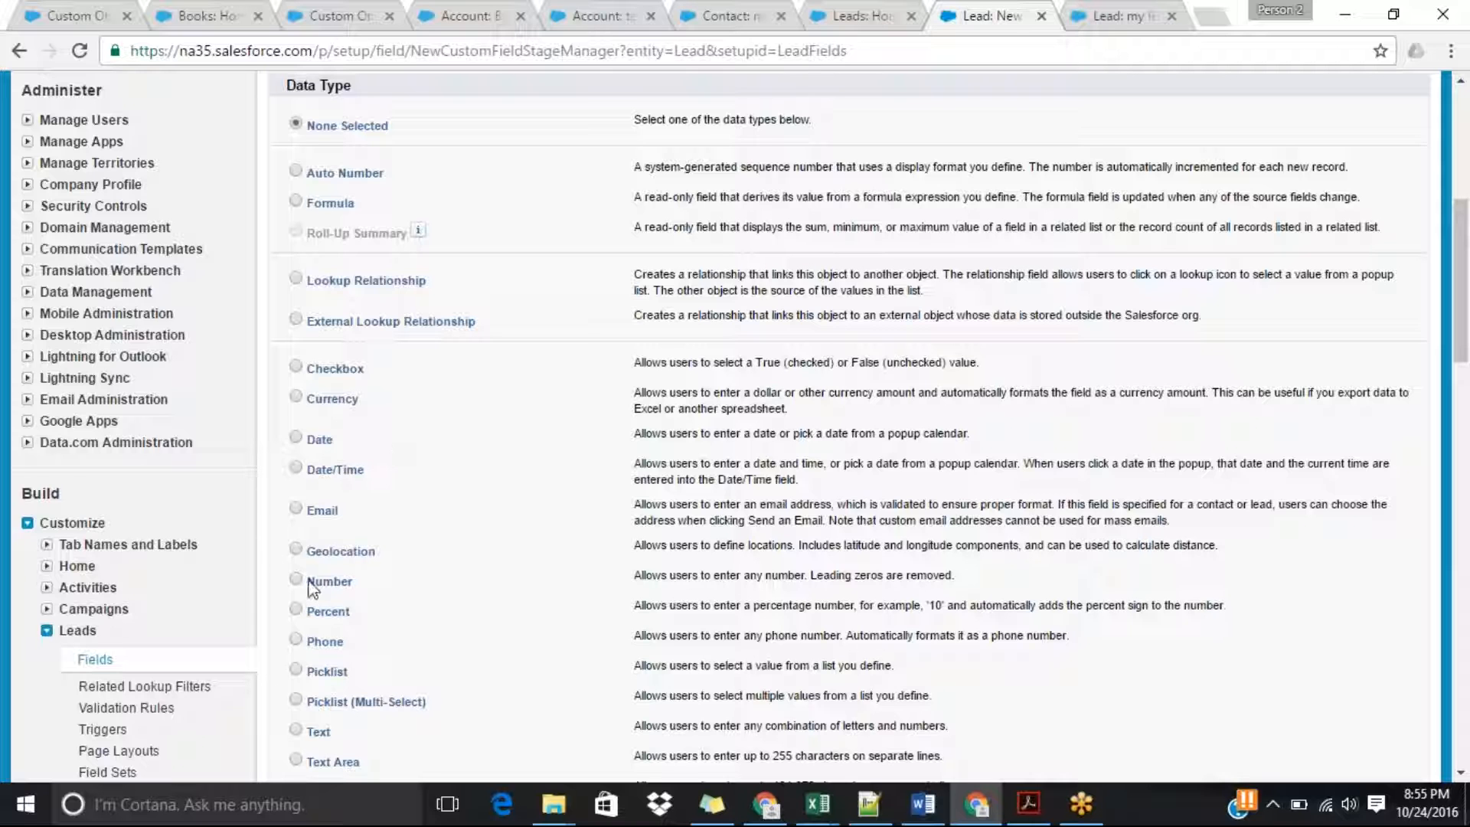
left_click_drag(1468, 297, 1468, 359)
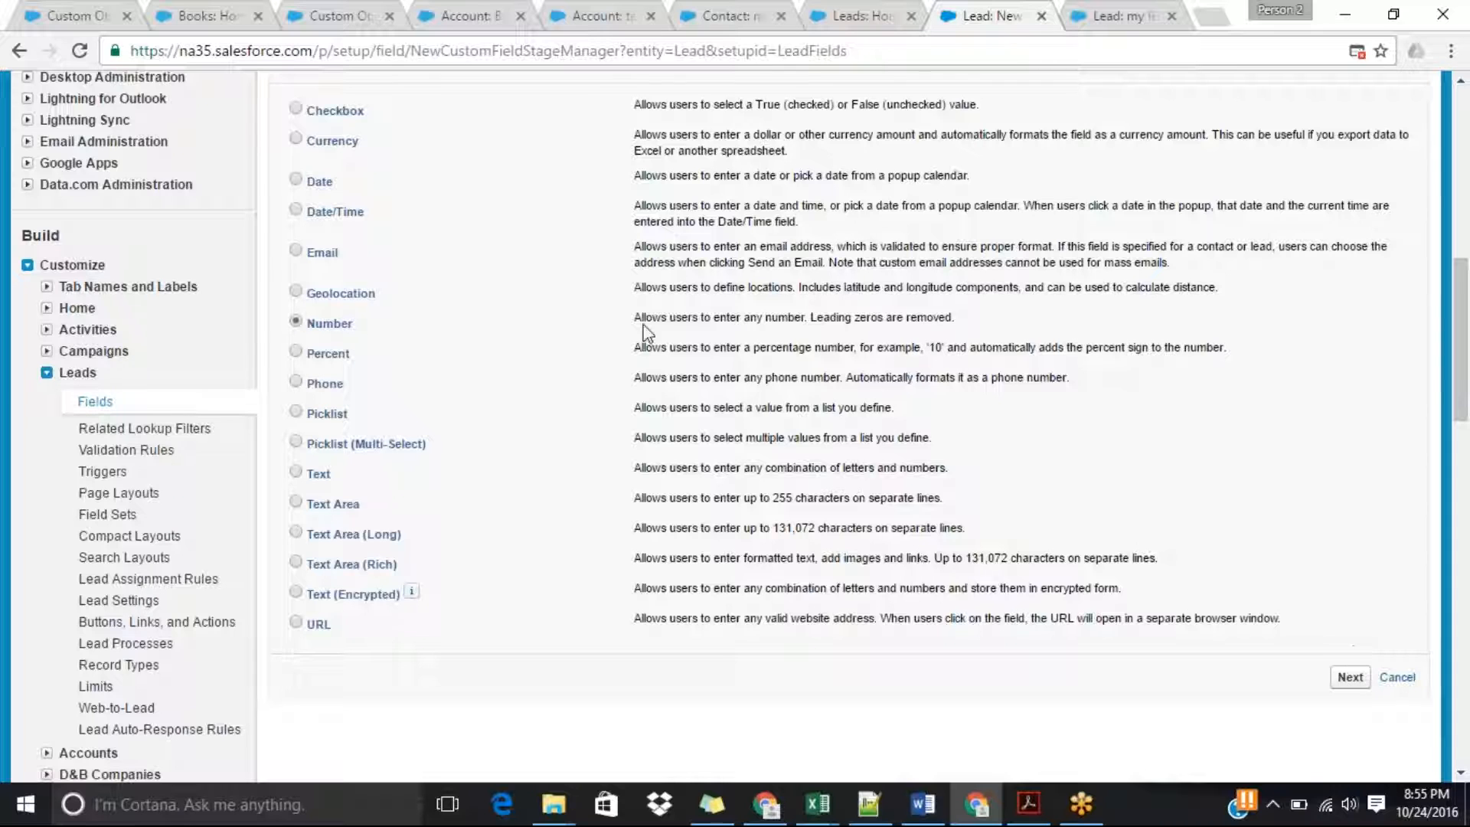
left_click(1347, 679)
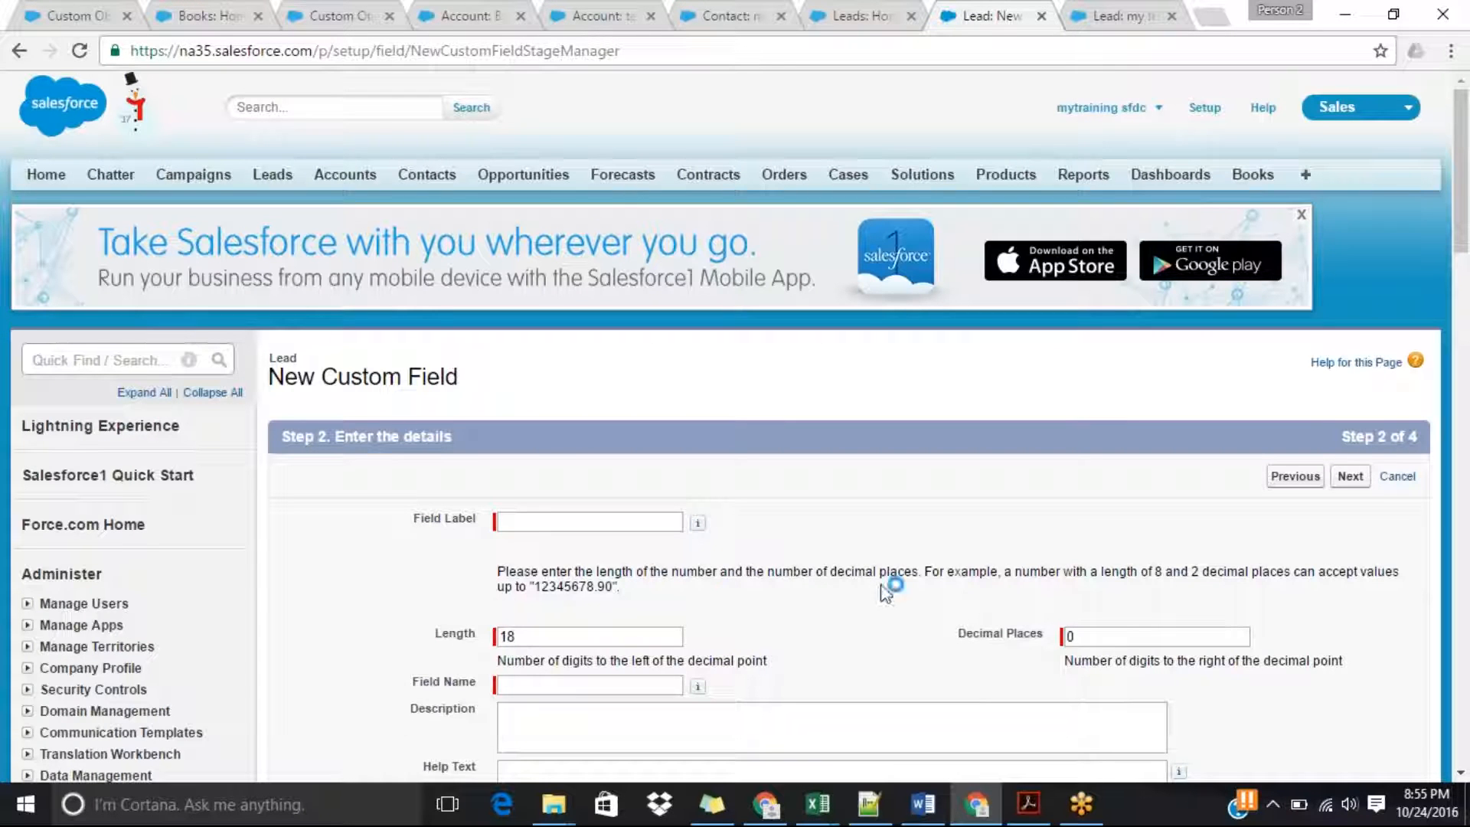
Label the new lead field No Of Branches and fill in its field name as No_Of_Branches.
left_click(610, 522)
type("No O ")
type(" Branches")
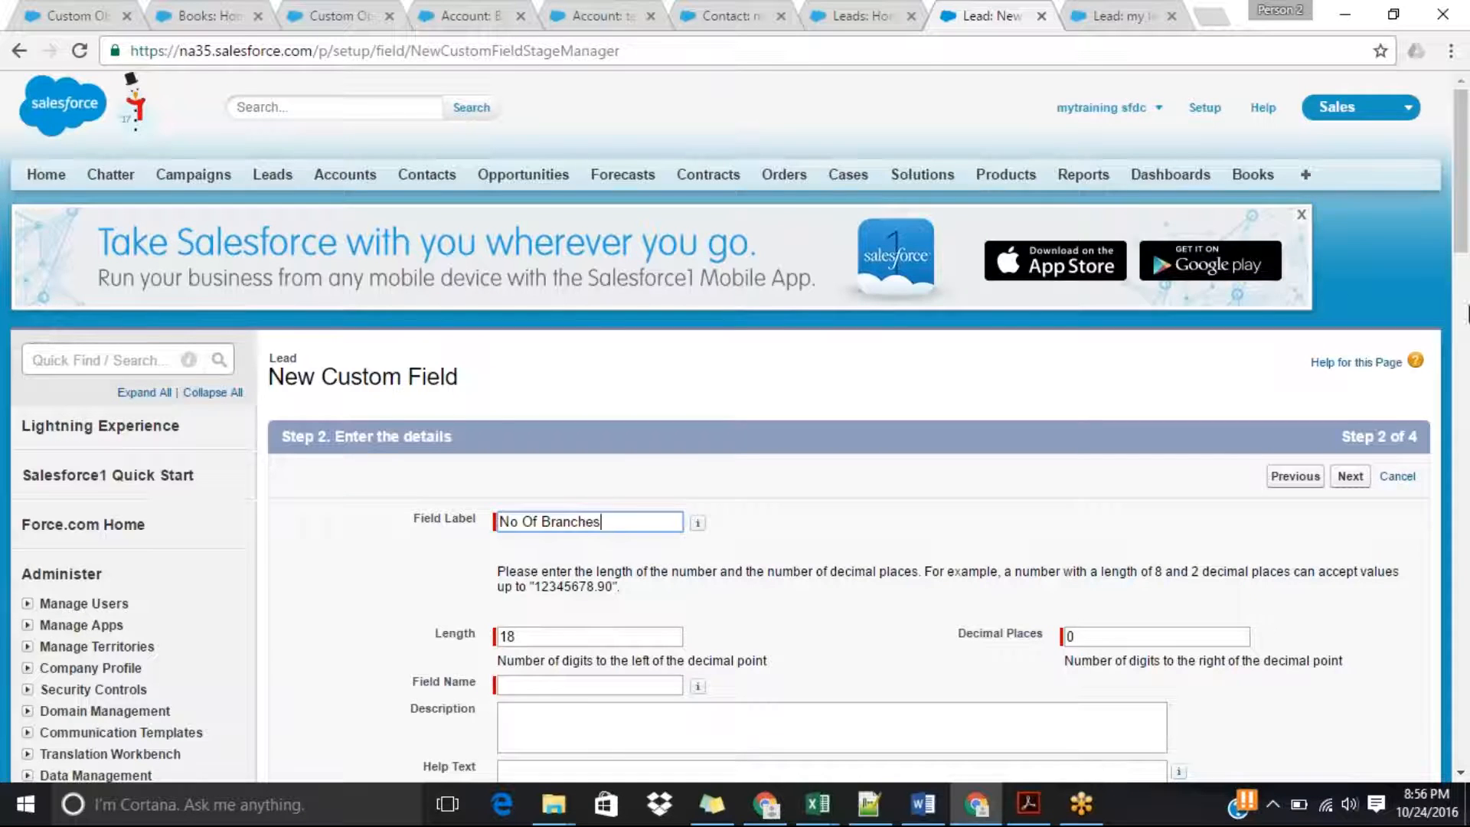
scroll(1468, 314, "down", 5)
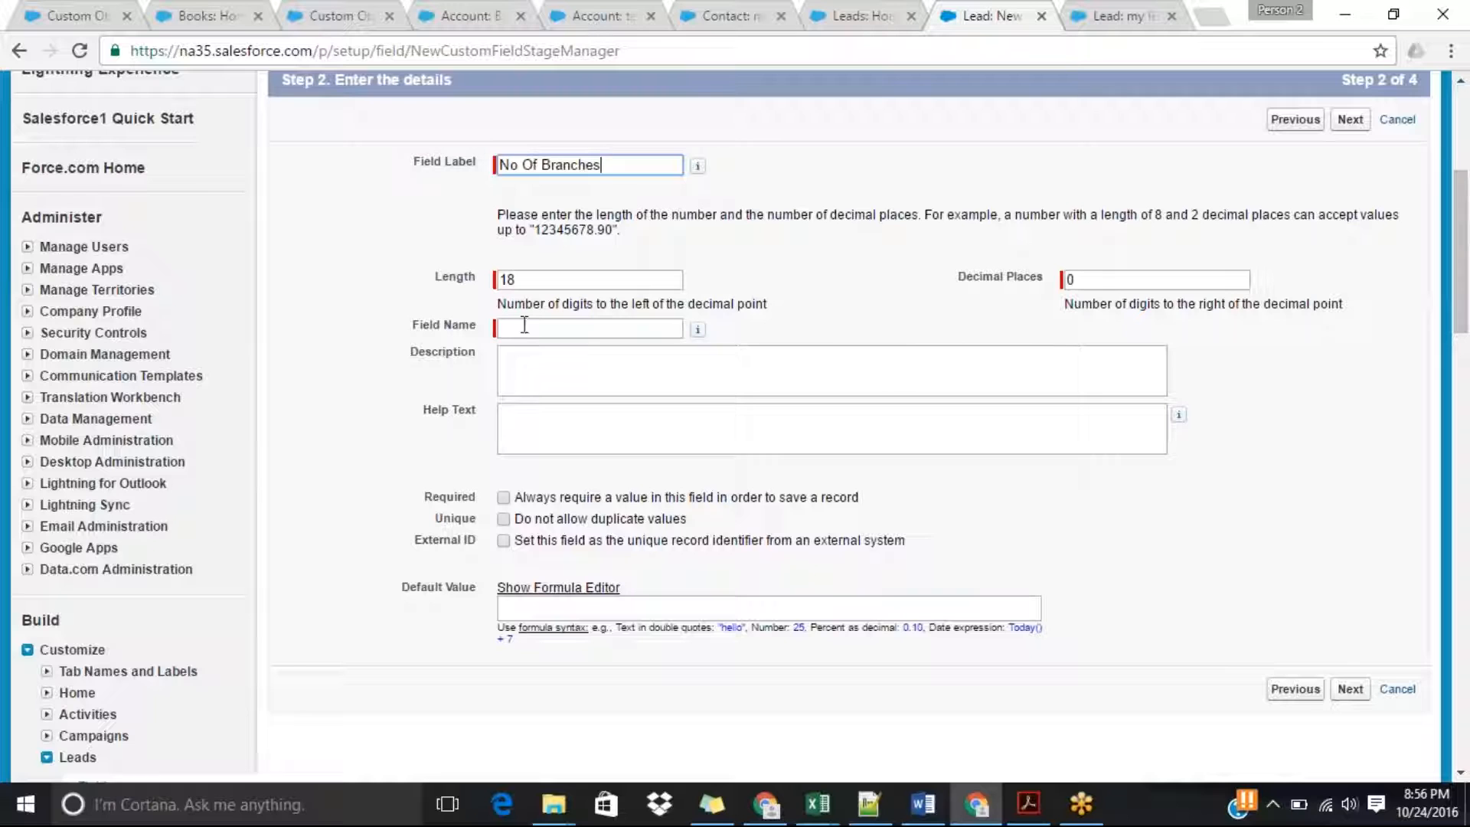
key("Tab")
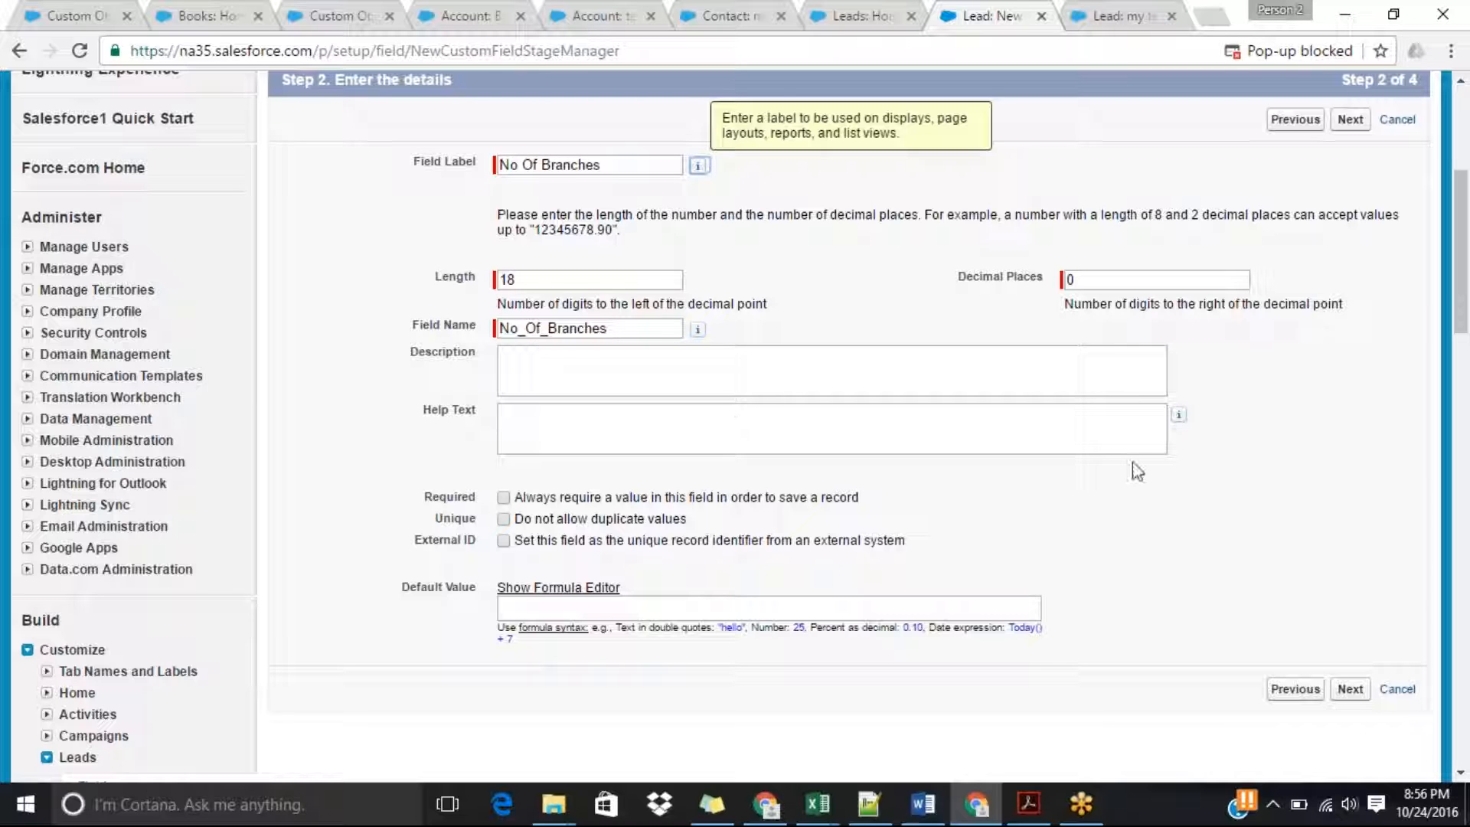
Accept the default field-level security and page layout settings and save the new custom field.
left_click_drag(1462, 295, 1462, 355)
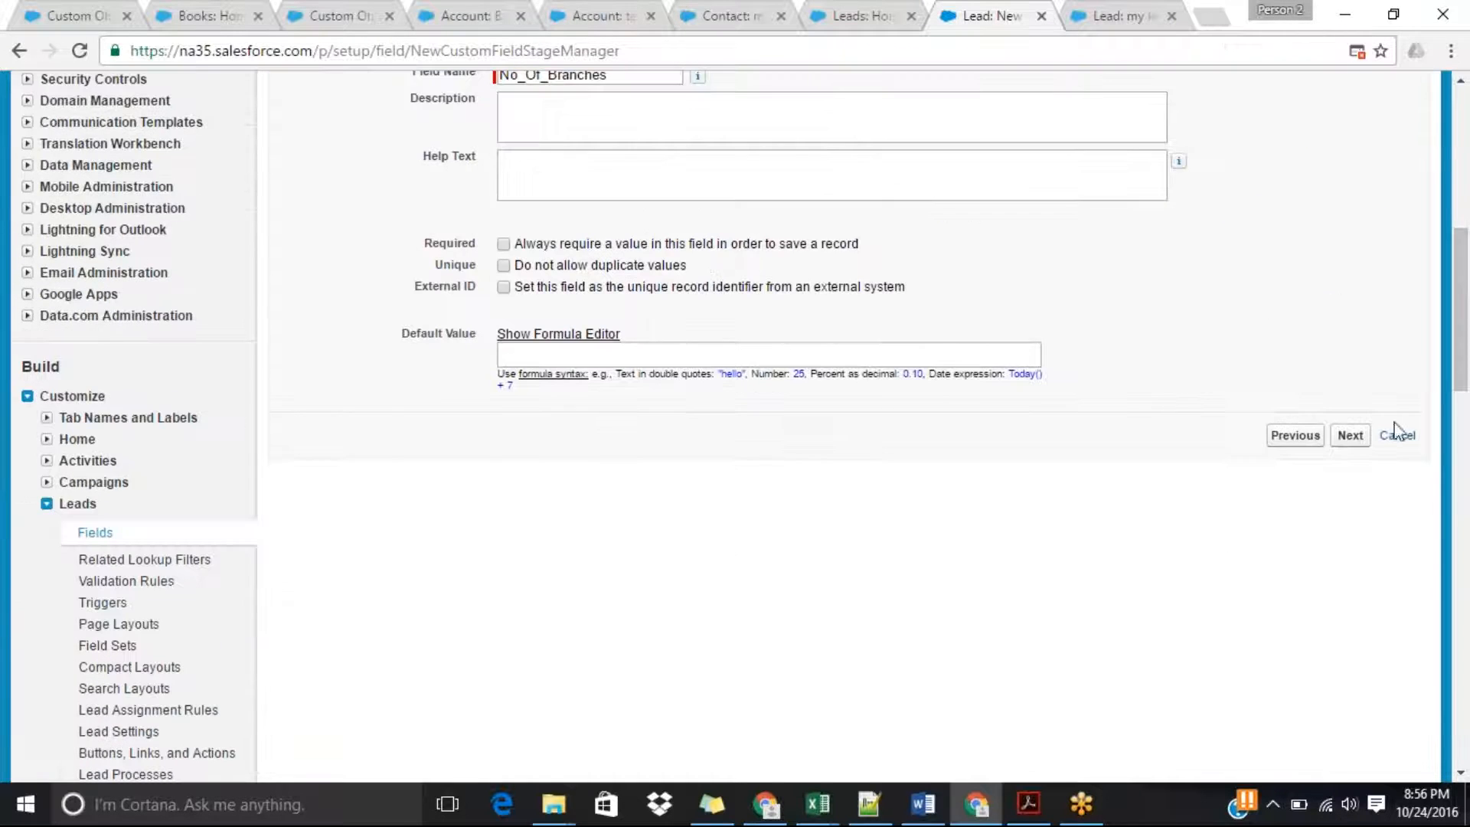
left_click(1349, 435)
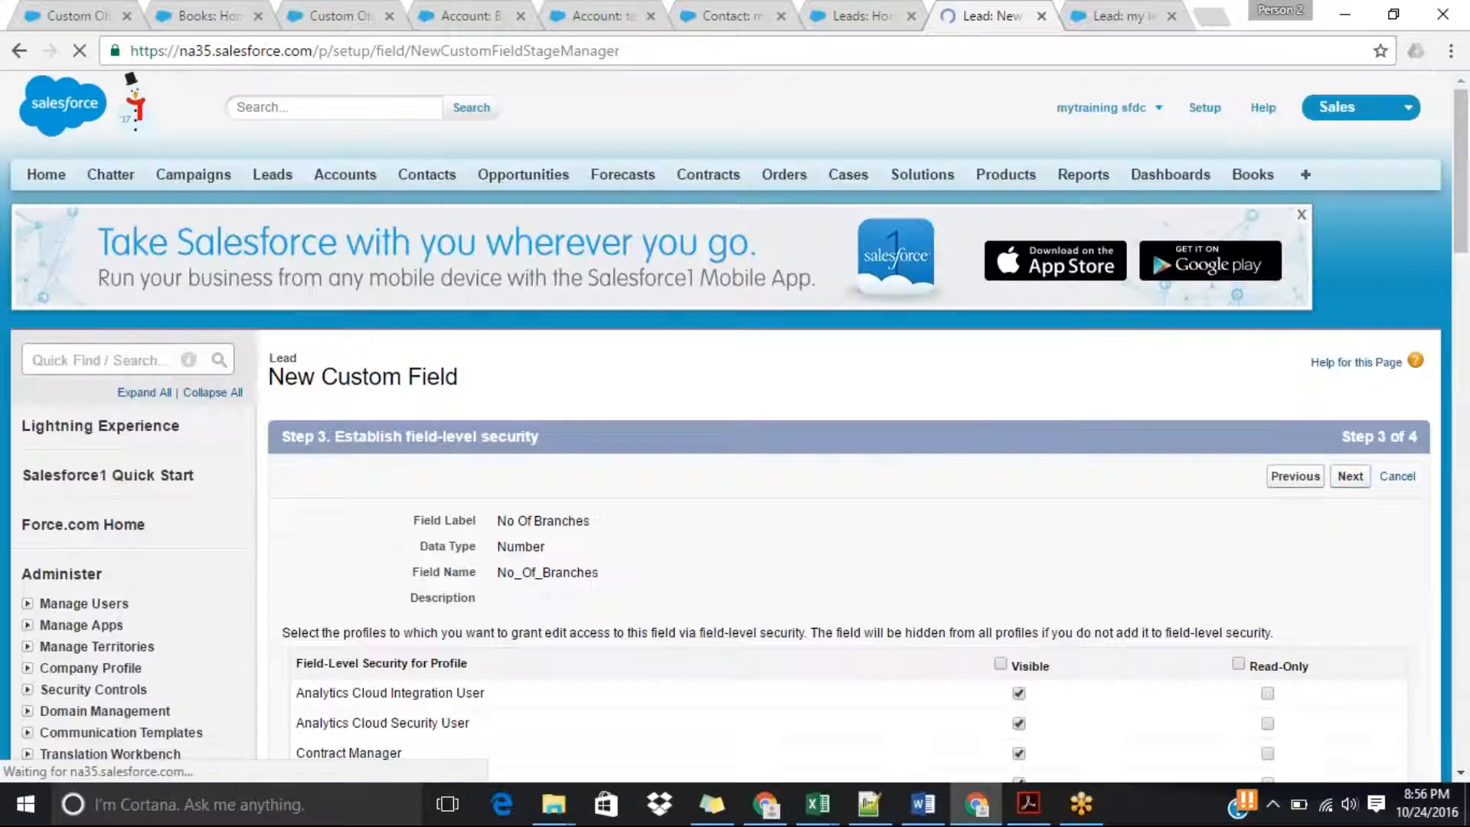
left_click(1350, 475)
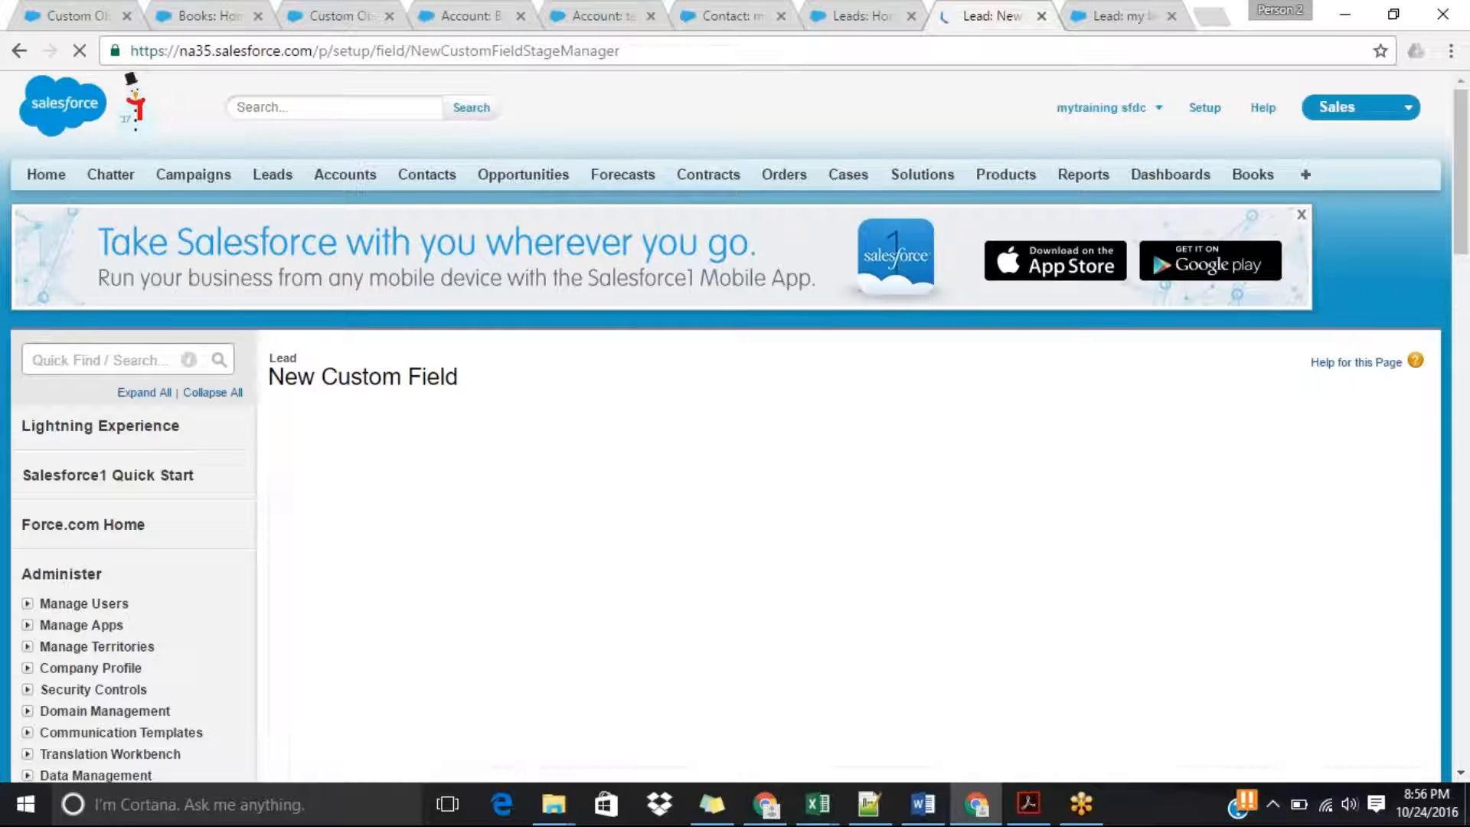
left_click(1347, 476)
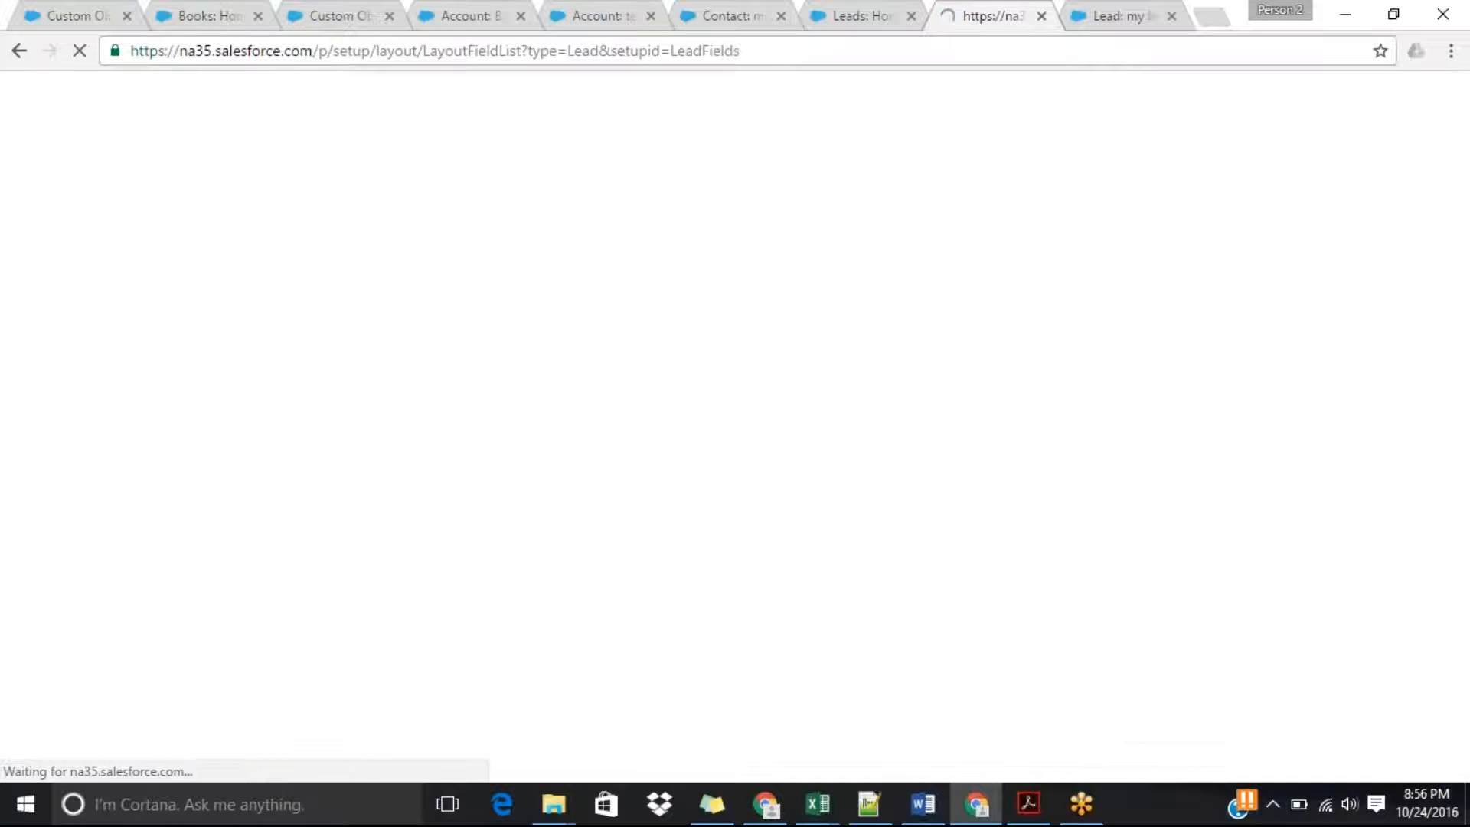
Open a blank new lead form and check it for the No Of Branches field.
left_click(863, 15)
left_click(636, 338)
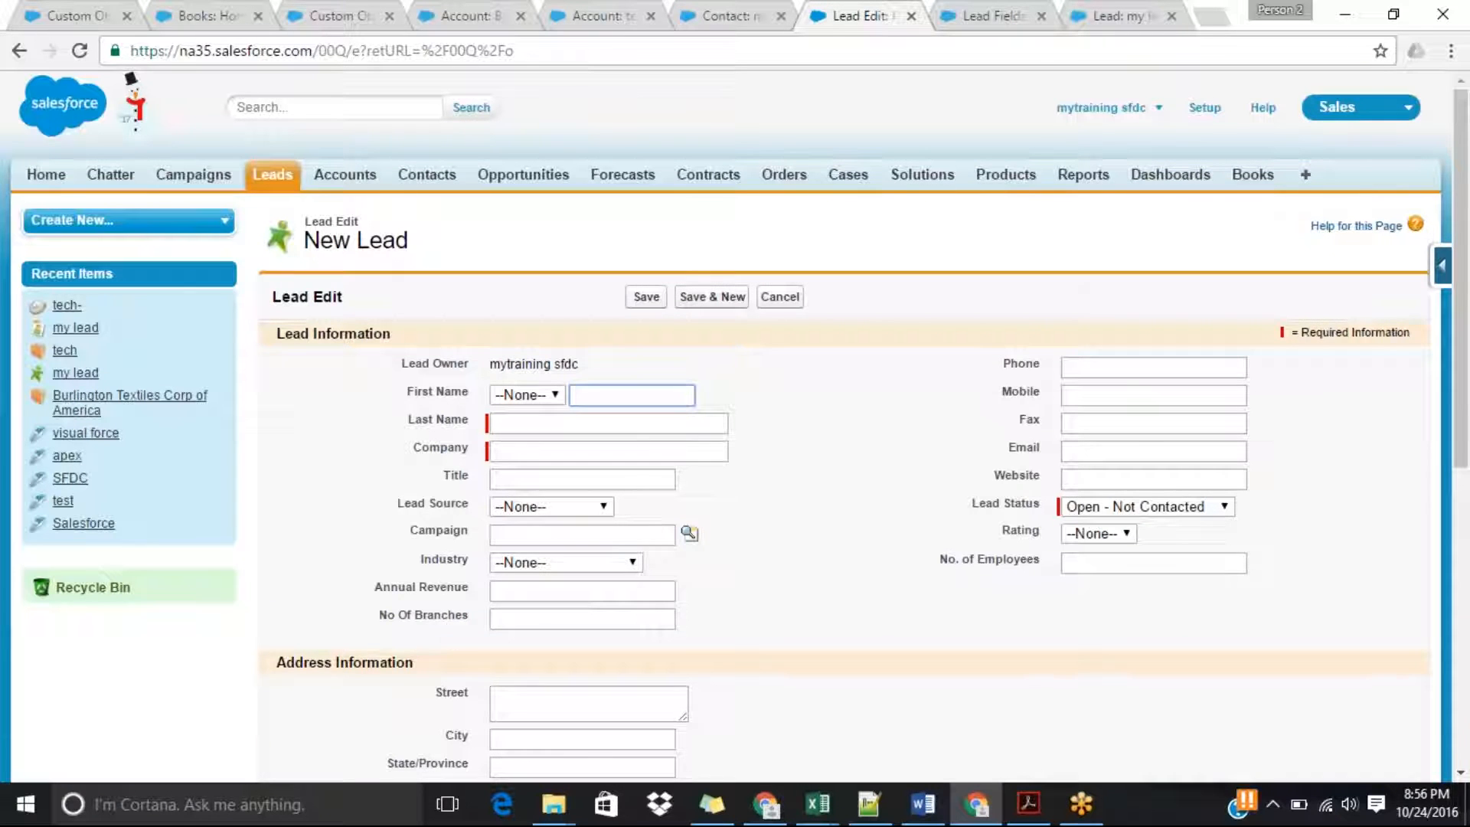
double_click(435, 617)
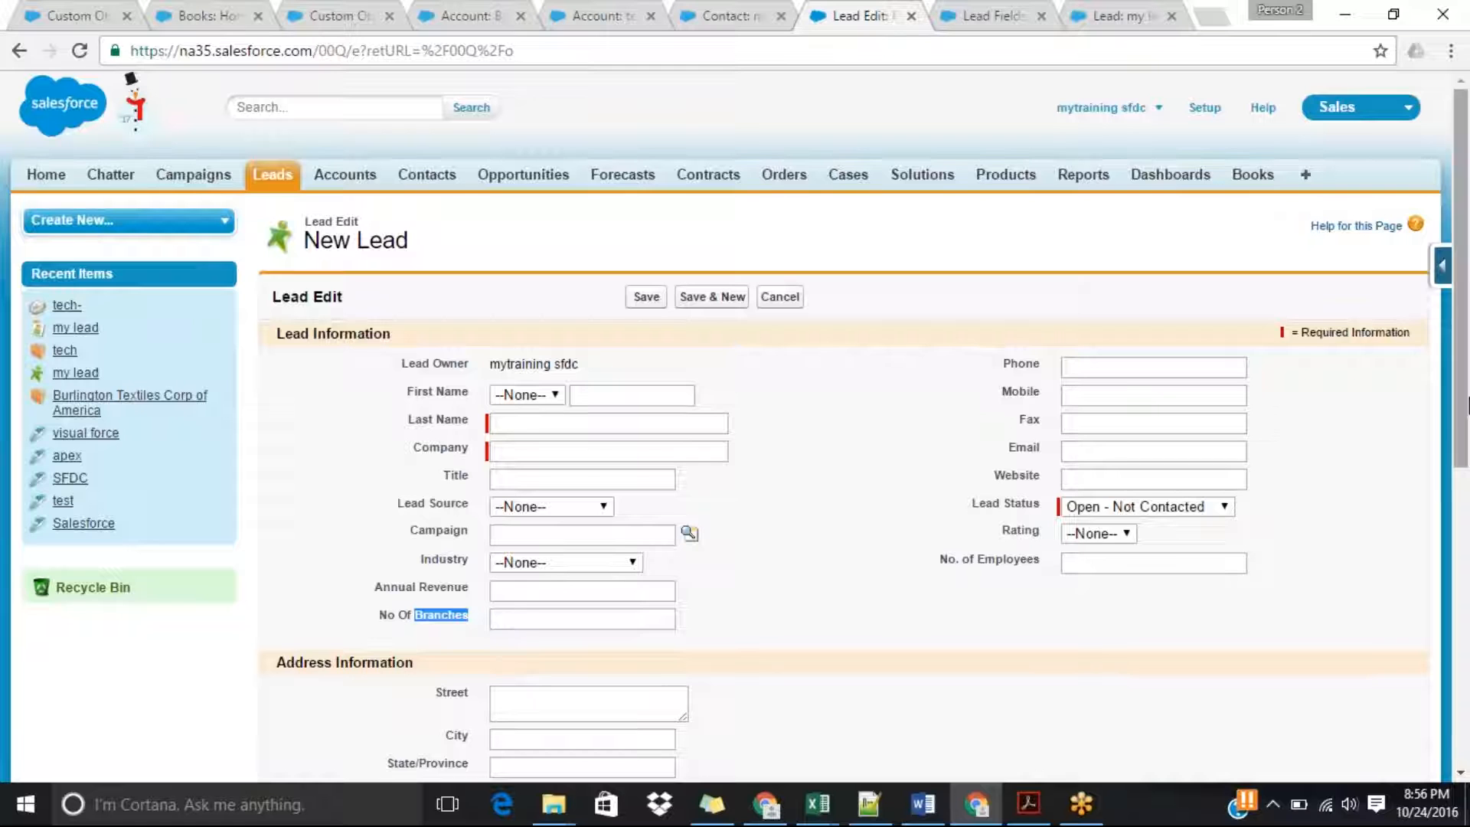
left_click_drag(1465, 405, 1466, 466)
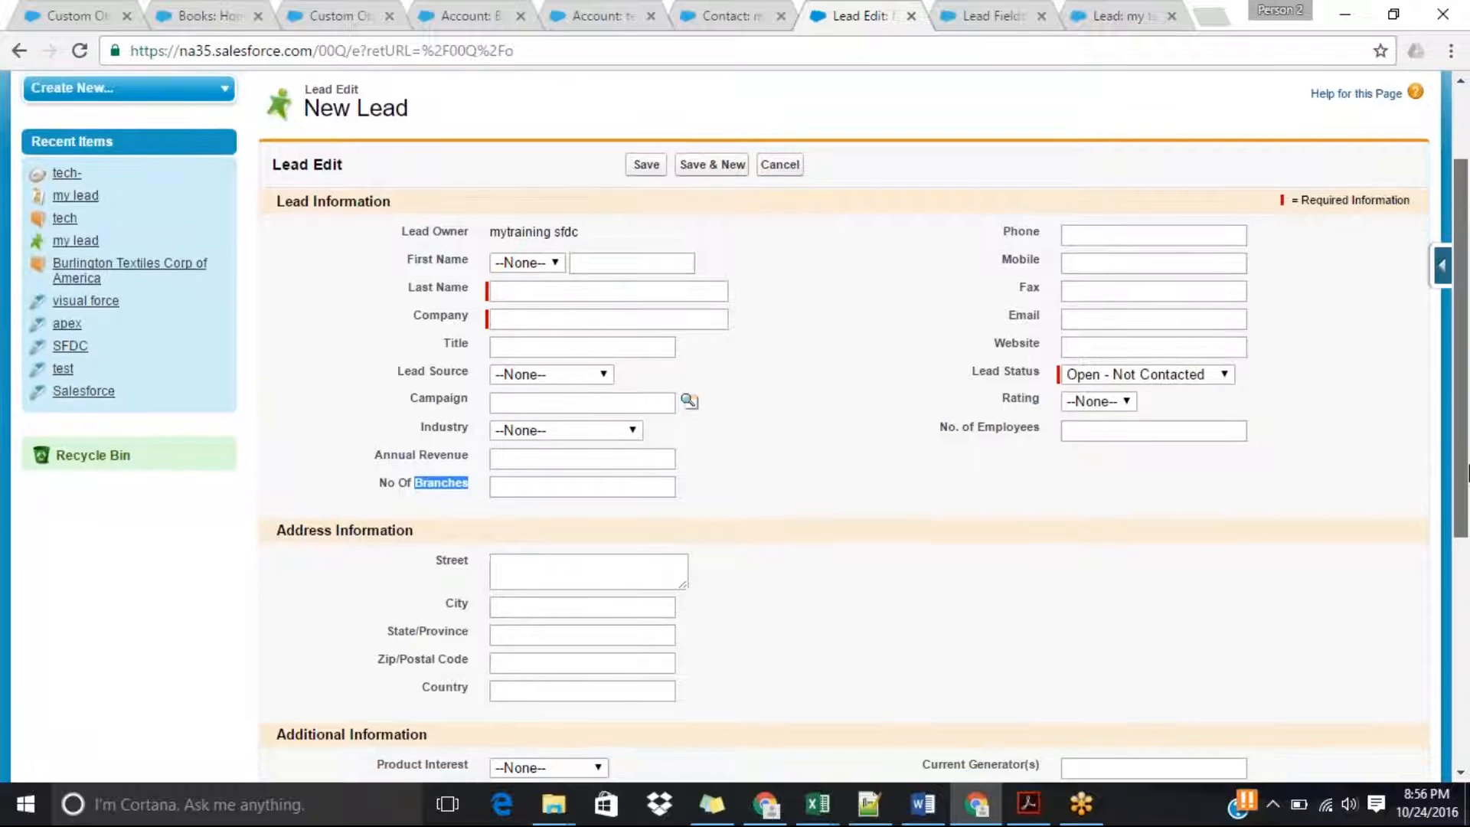
scroll(1466, 459, "up", 2)
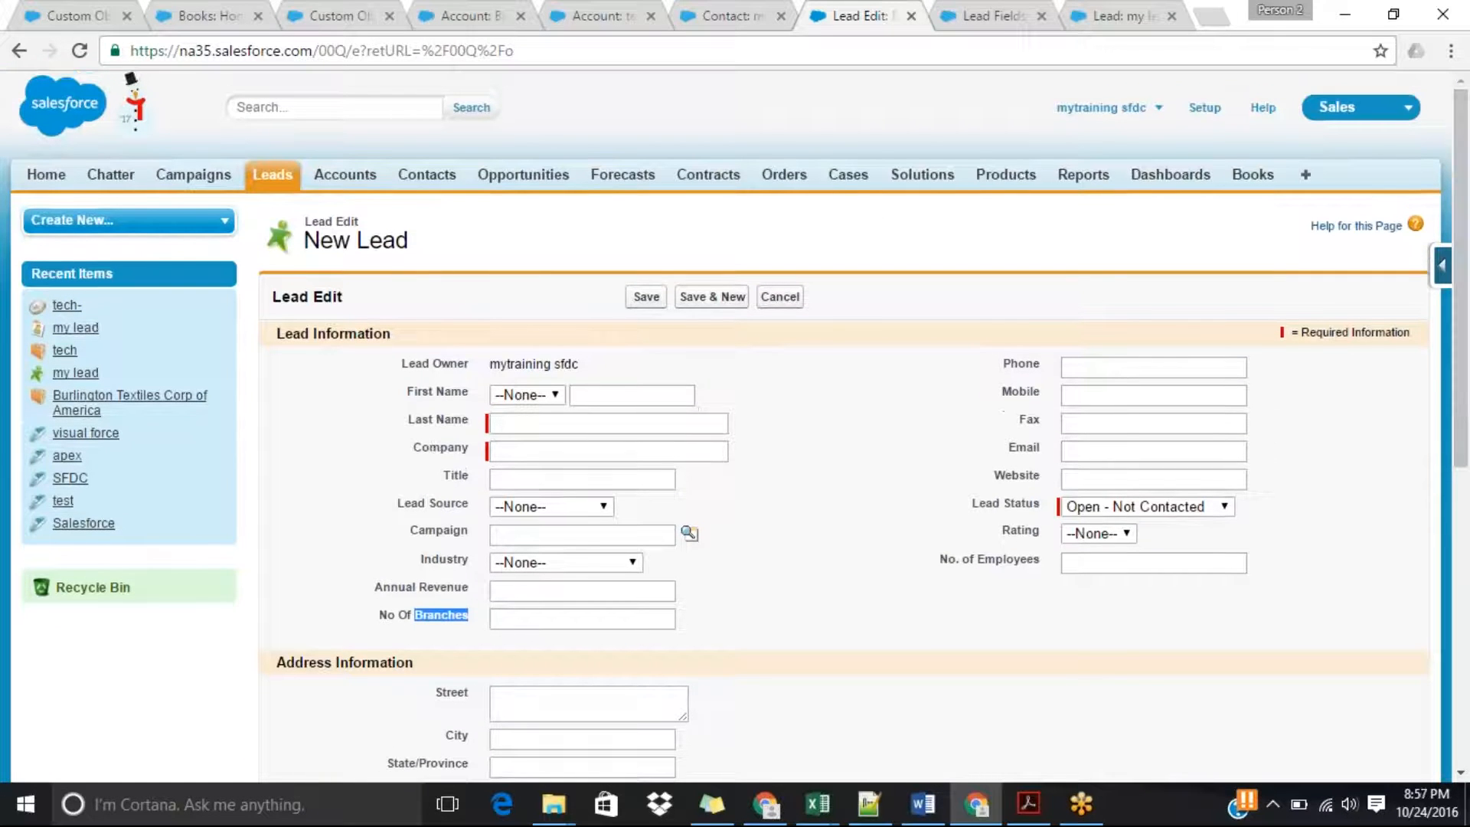
Open the Account object's field list from the tech account and examine its custom fields.
left_click(603, 16)
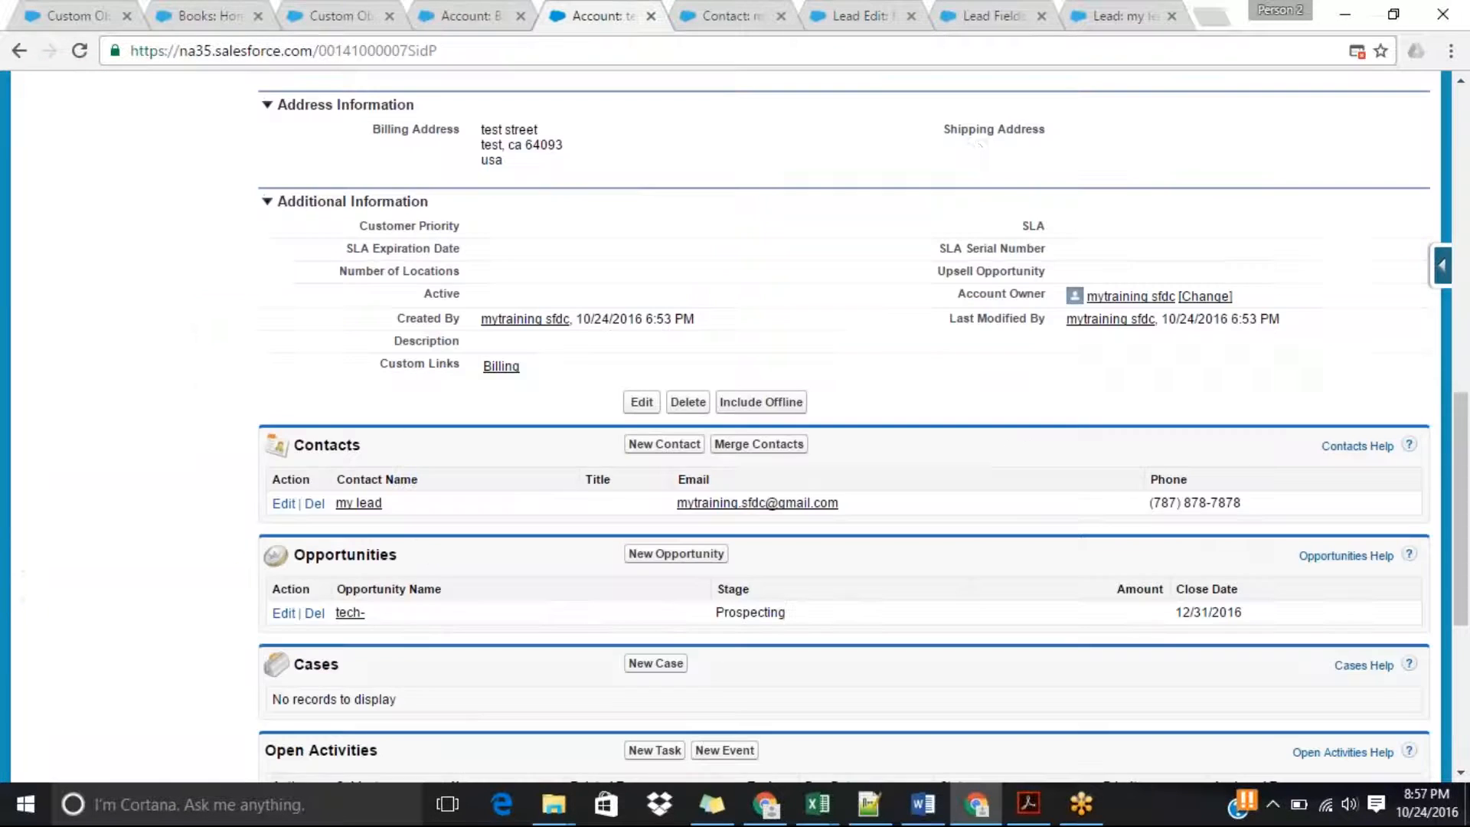
mouse_move(1445, 282)
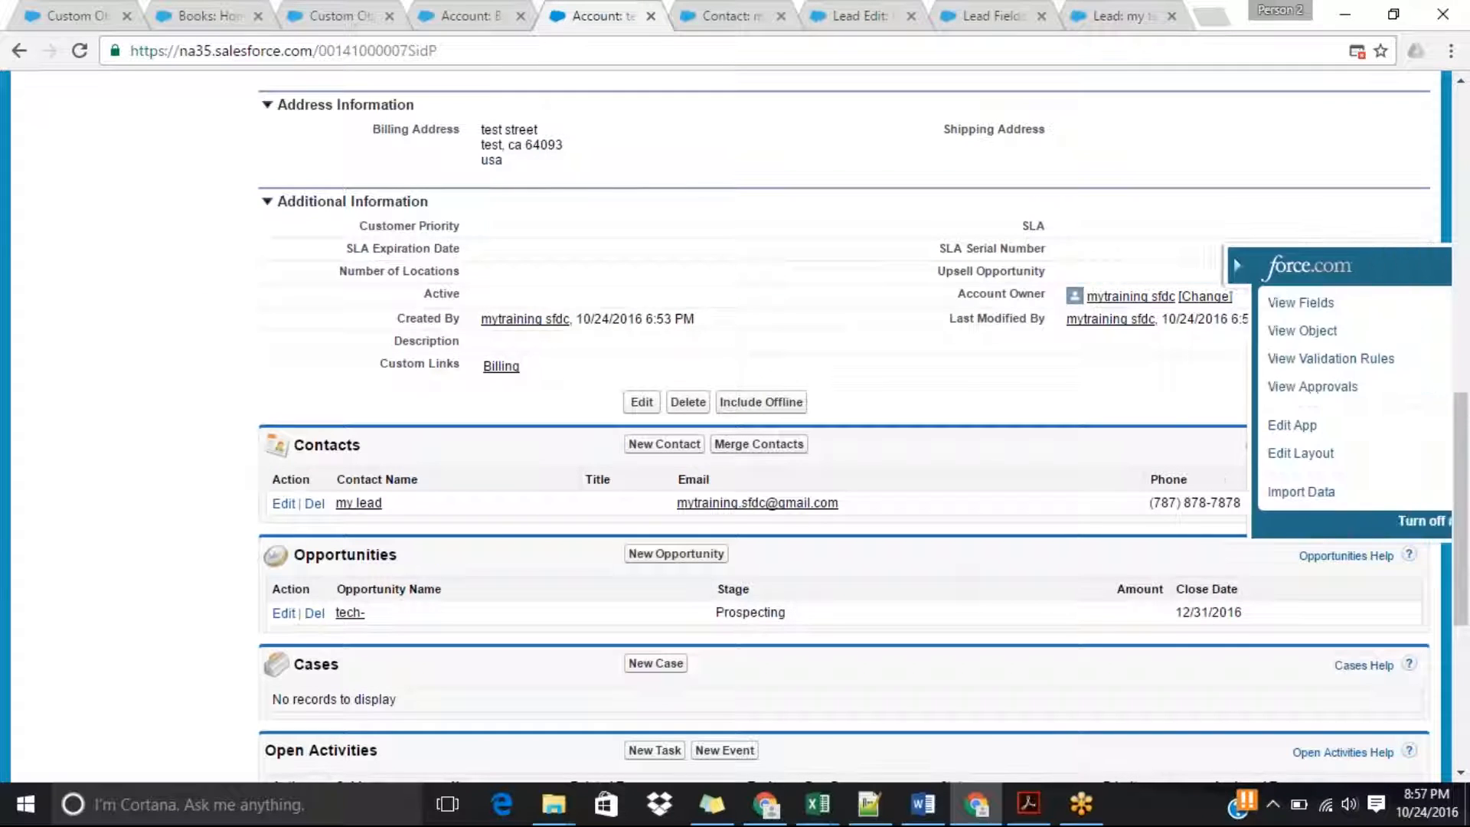
left_click(1269, 301)
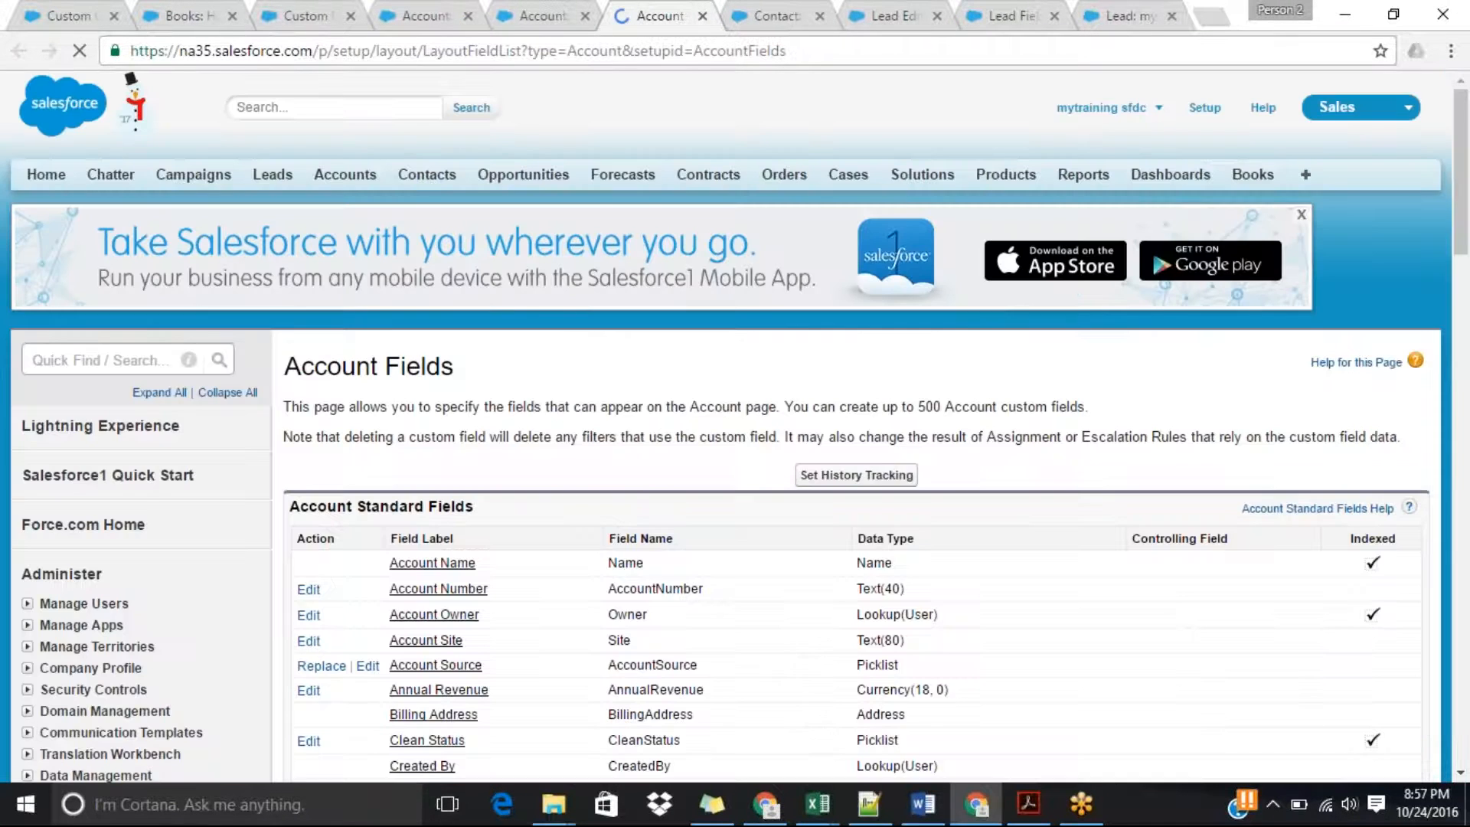
left_click_drag(1467, 210, 1467, 432)
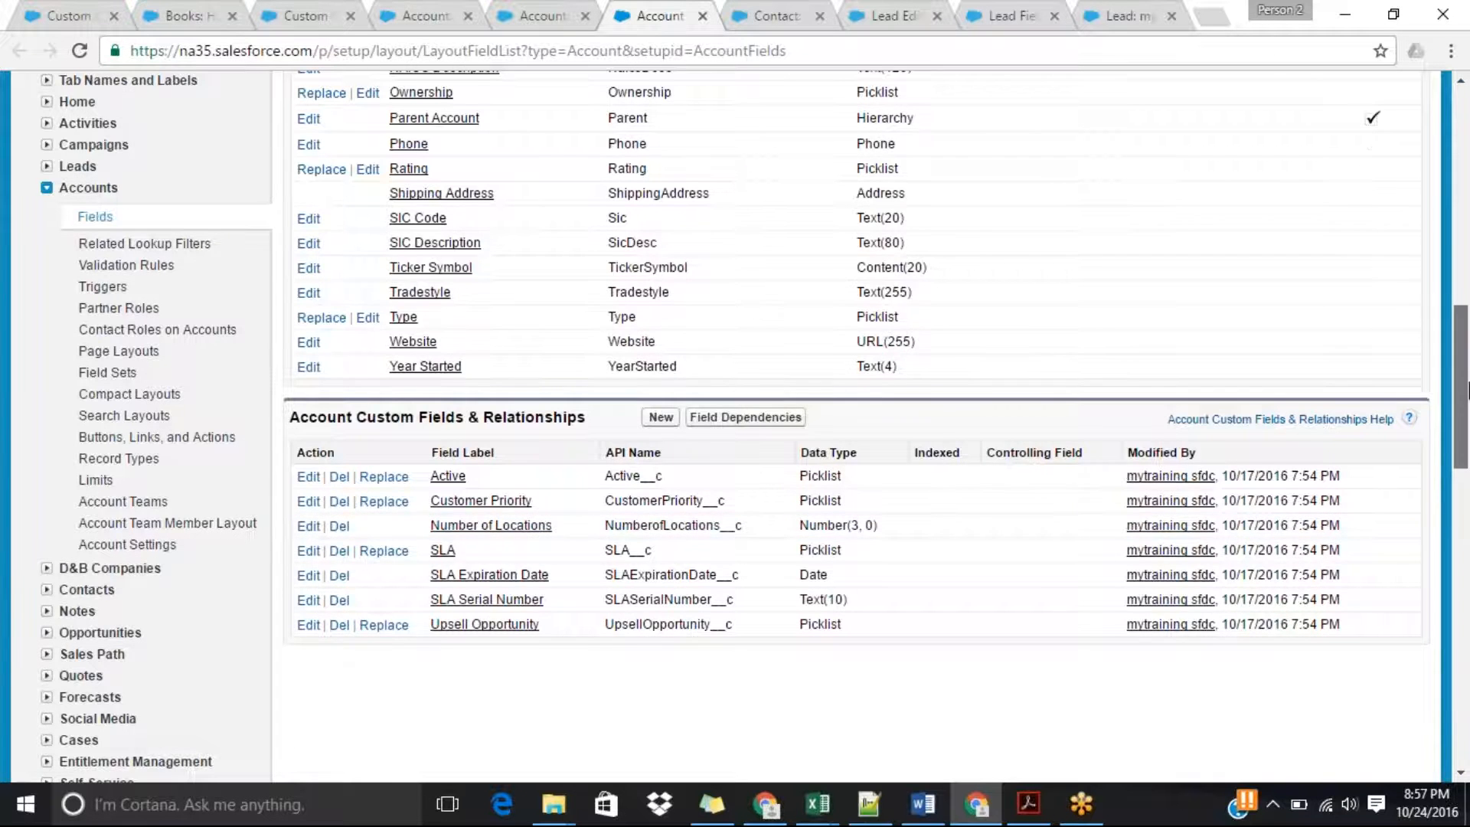
scroll(1466, 349, "up", 2)
scroll(1466, 349, "up", 10)
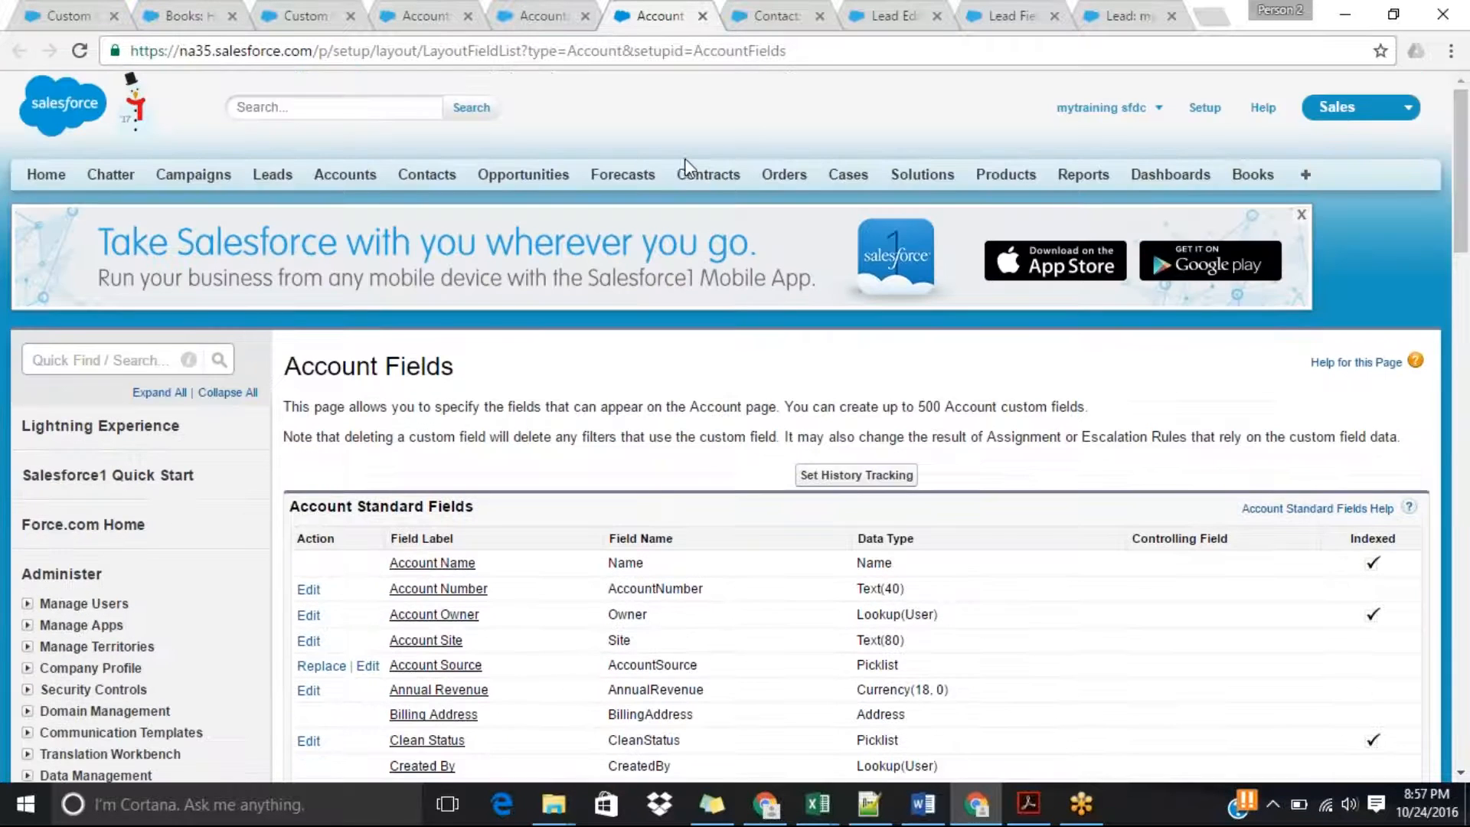
Open a blank new account form and look through its fields for a counterpart to No Of Branches.
left_click(337, 179)
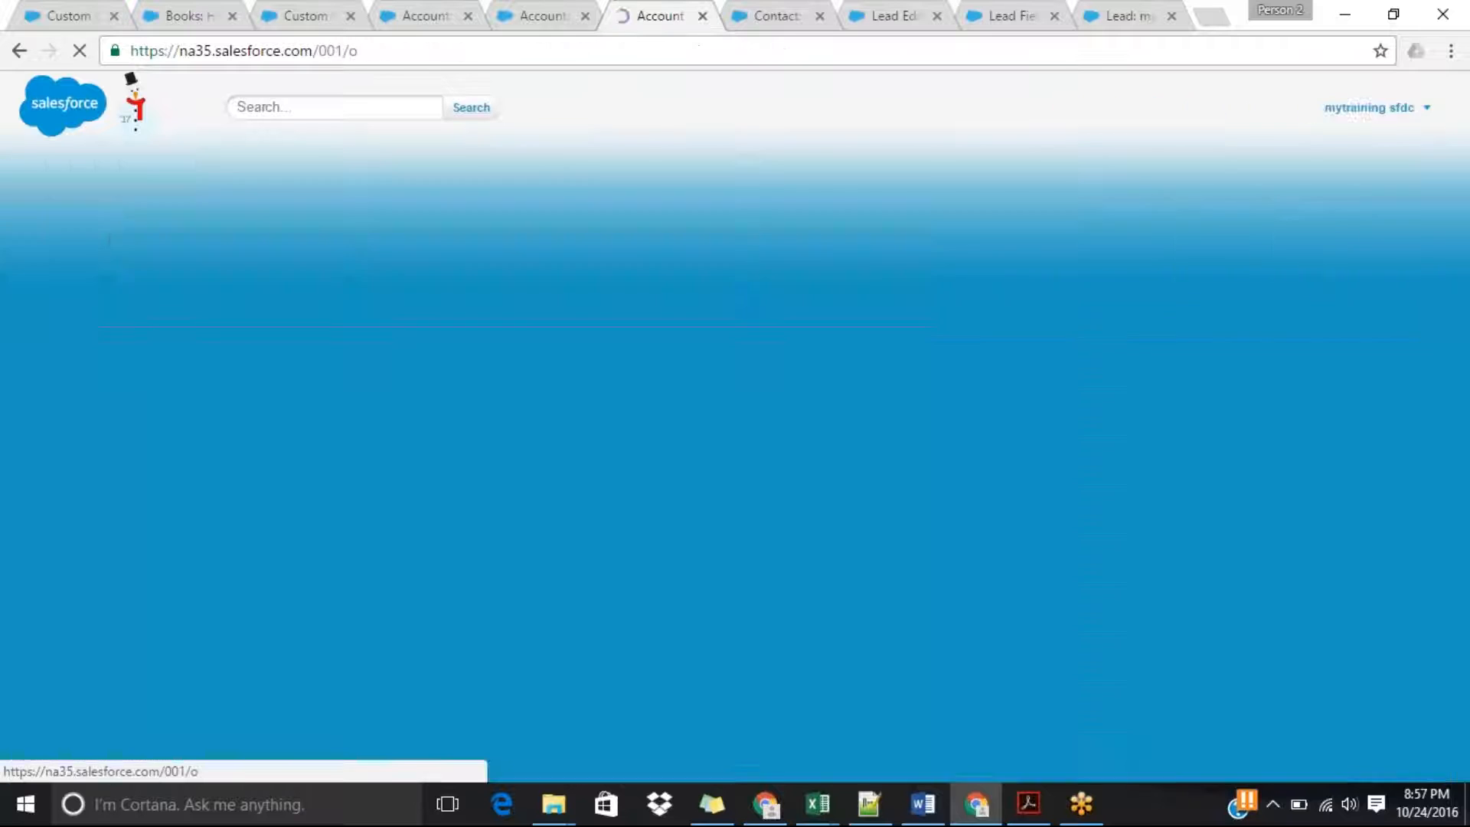
left_click(637, 474)
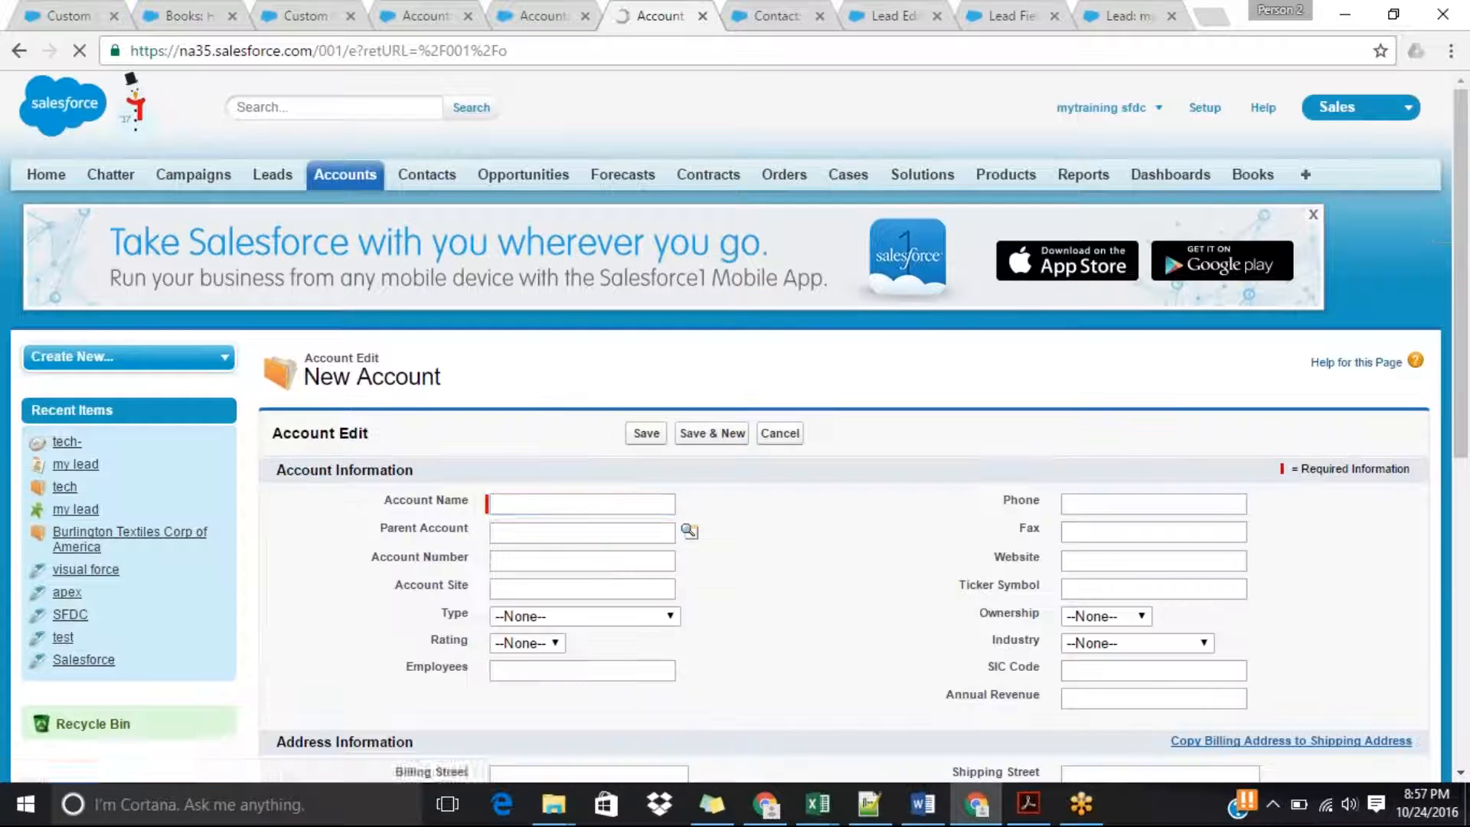
scroll(1466, 457, "down", 4)
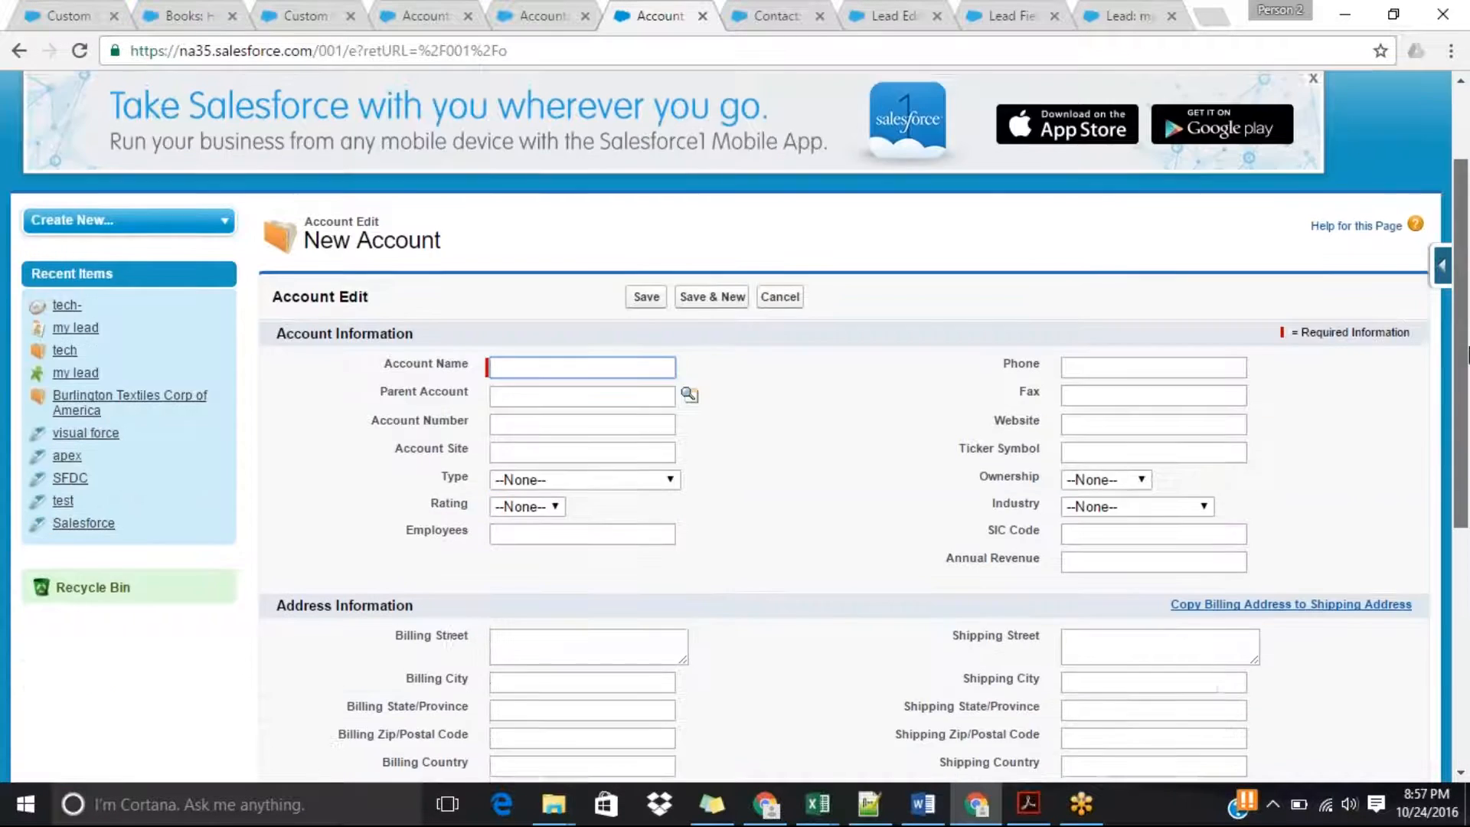
scroll(1466, 457, "down", 1)
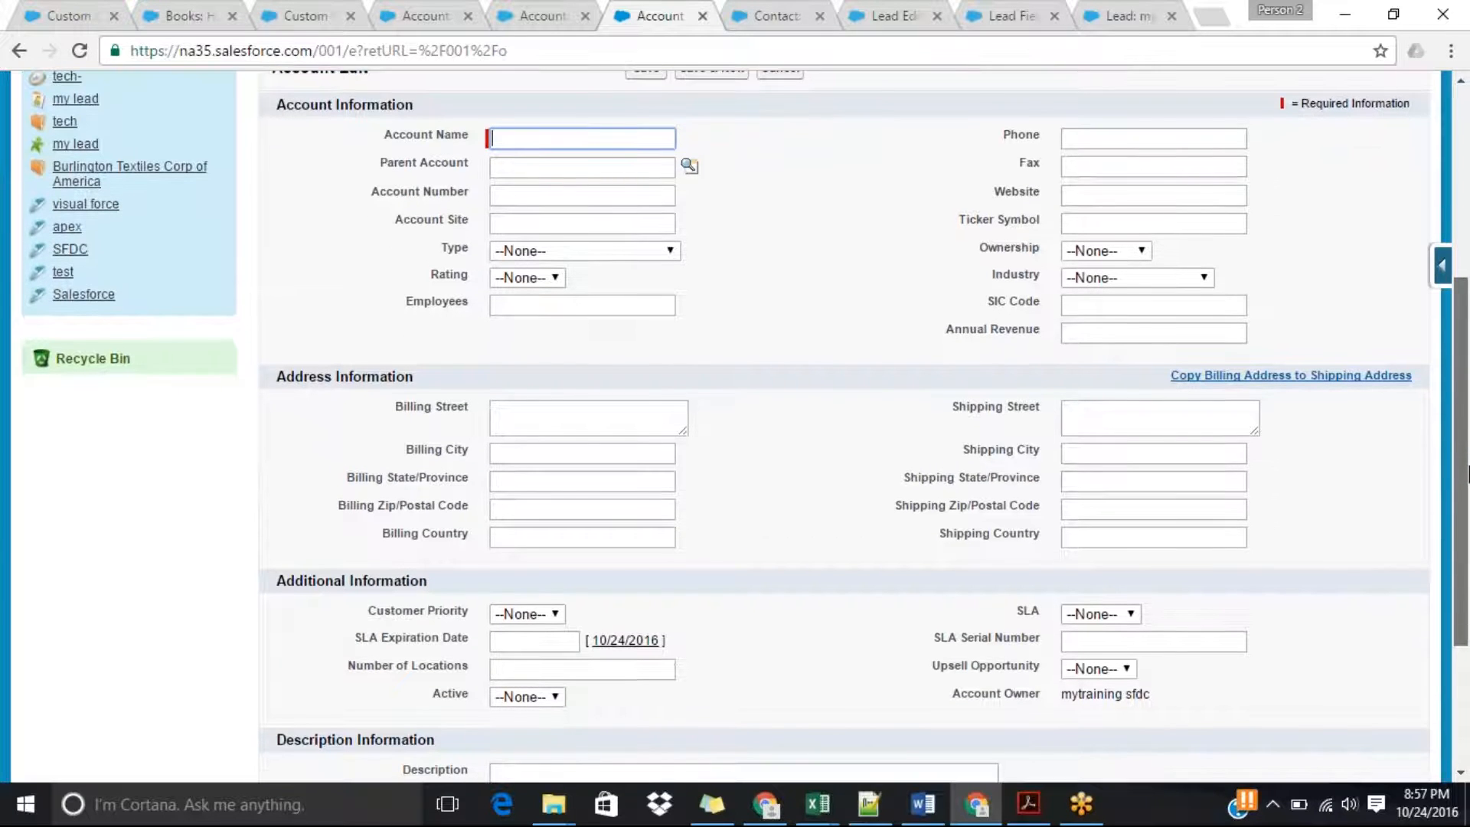
triple_click(451, 624)
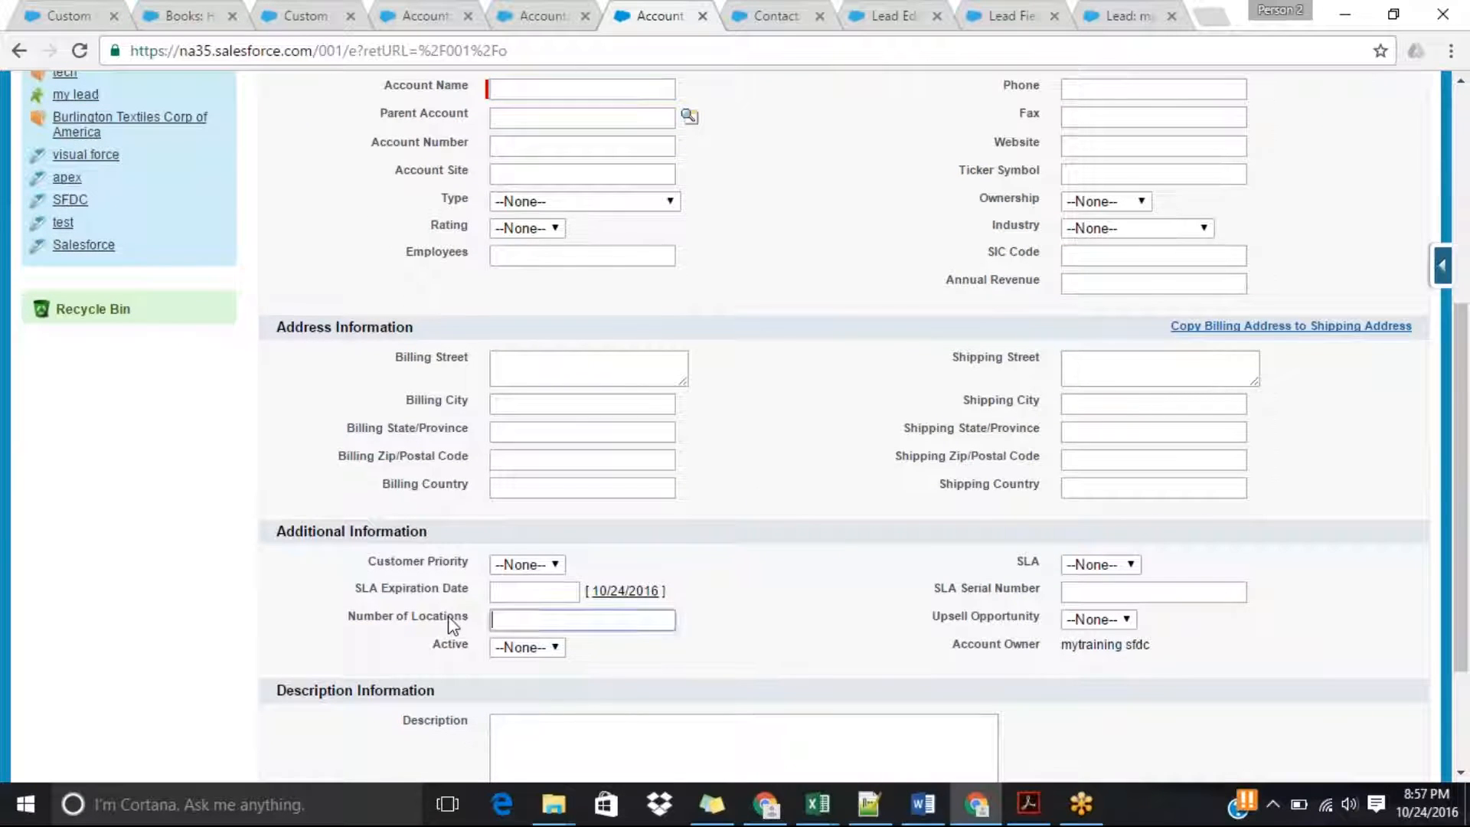
left_click(869, 593)
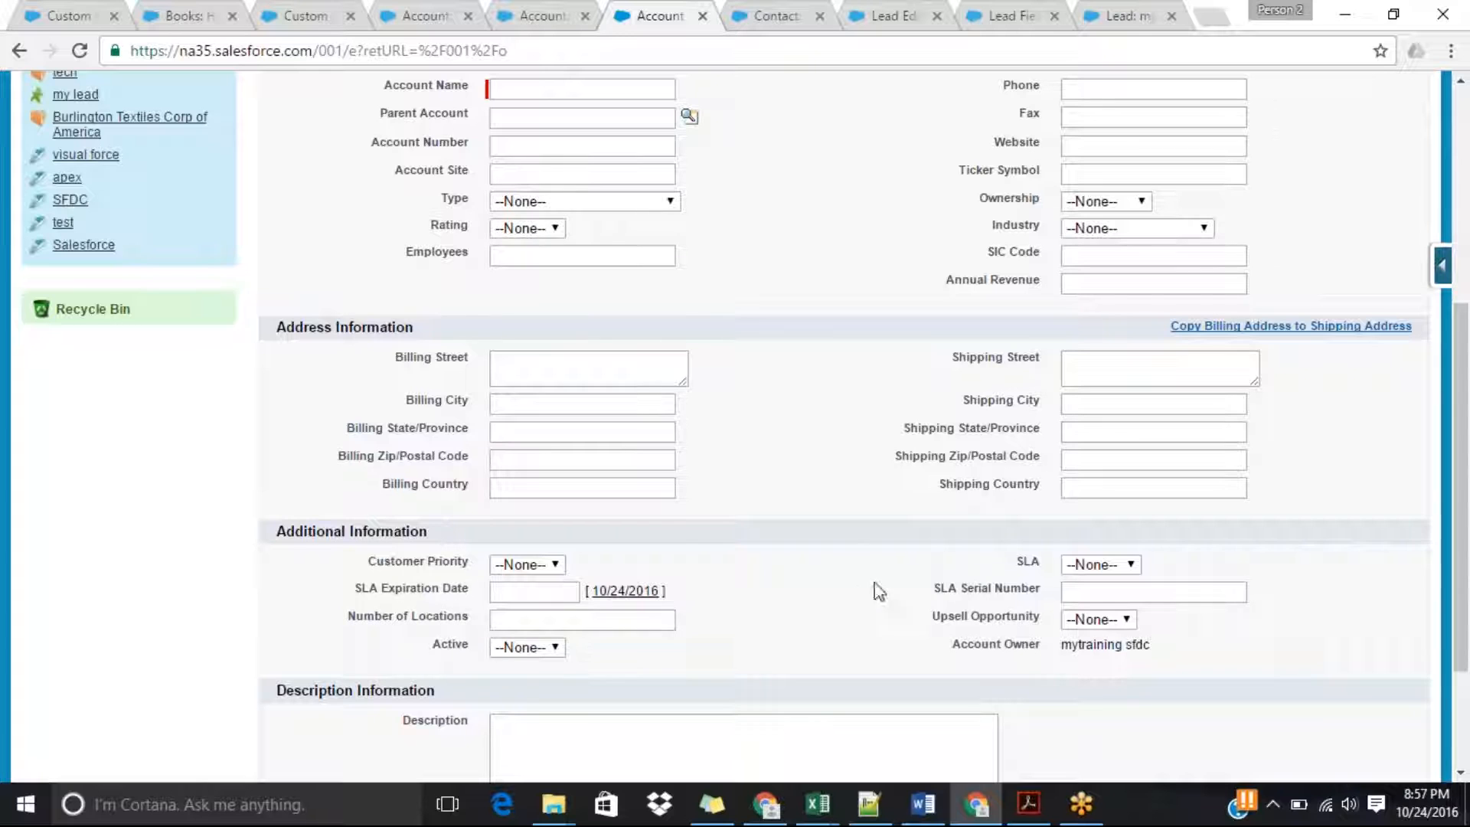
scroll(1466, 465, "up", 1)
scroll(1467, 466, "up", 4)
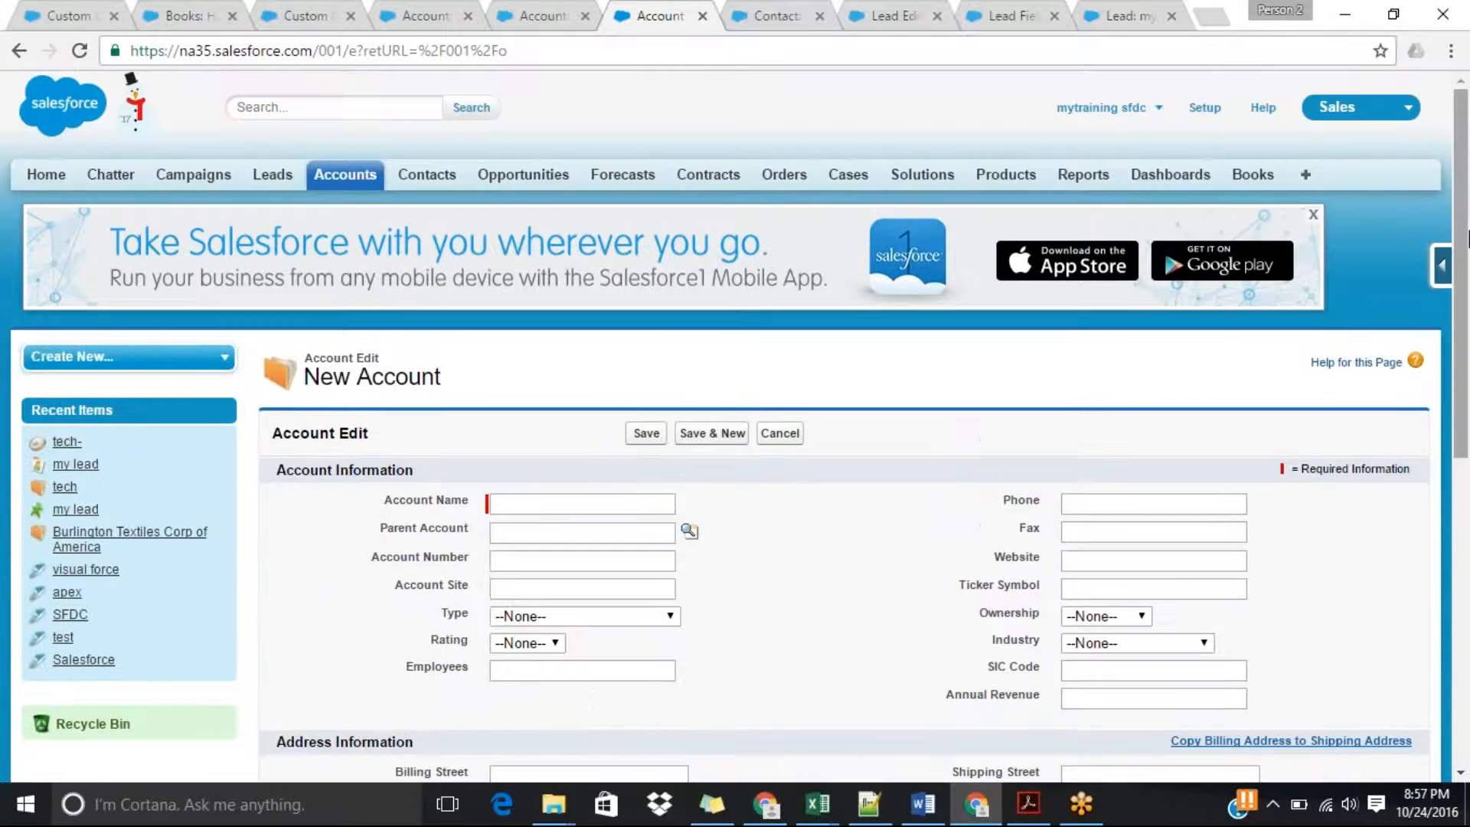
Open the Lead object's field list and bring up the mapping page for its custom fields.
left_click(536, 16)
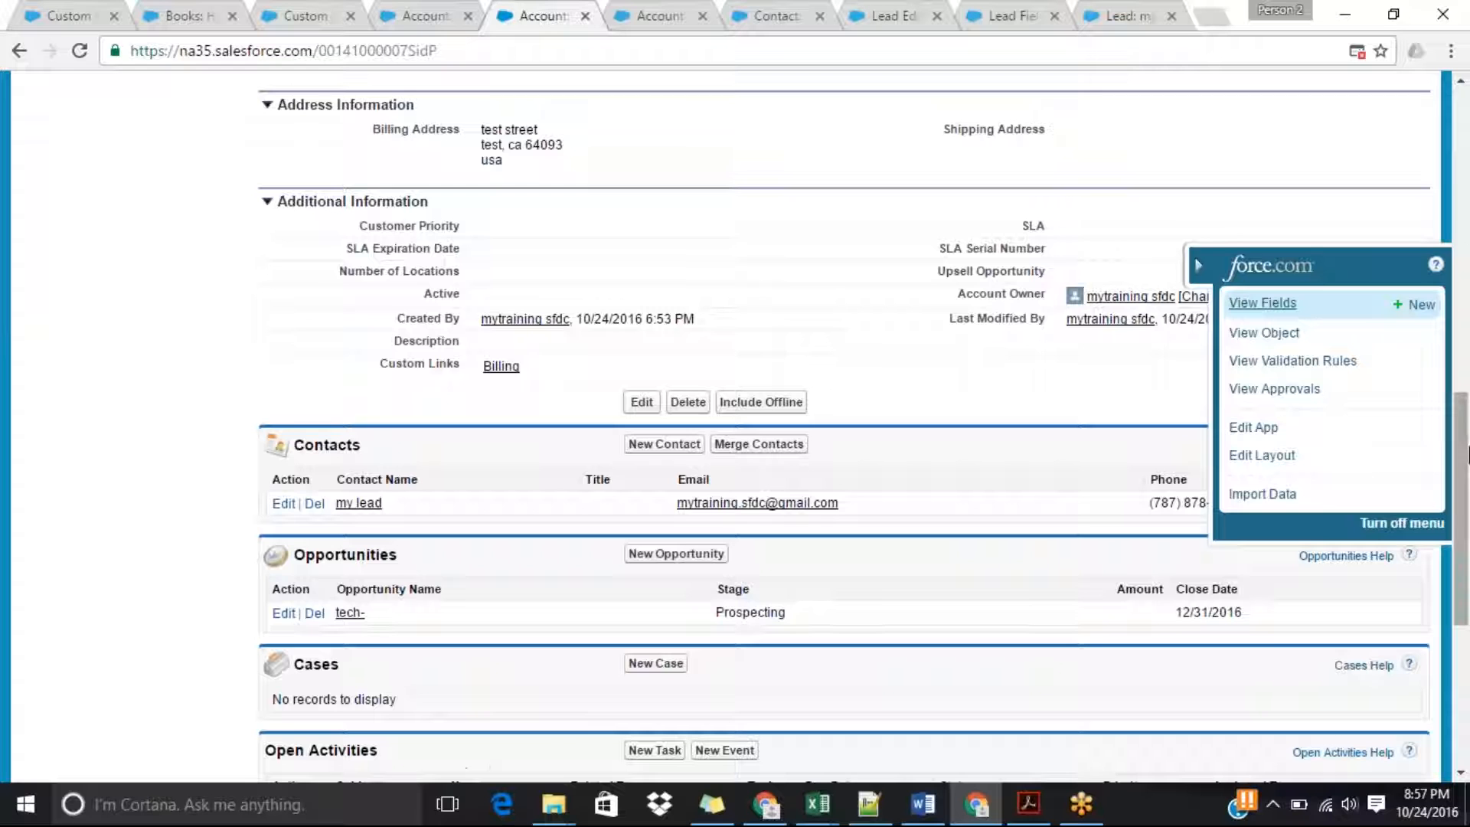
scroll(1467, 264, "up", 10)
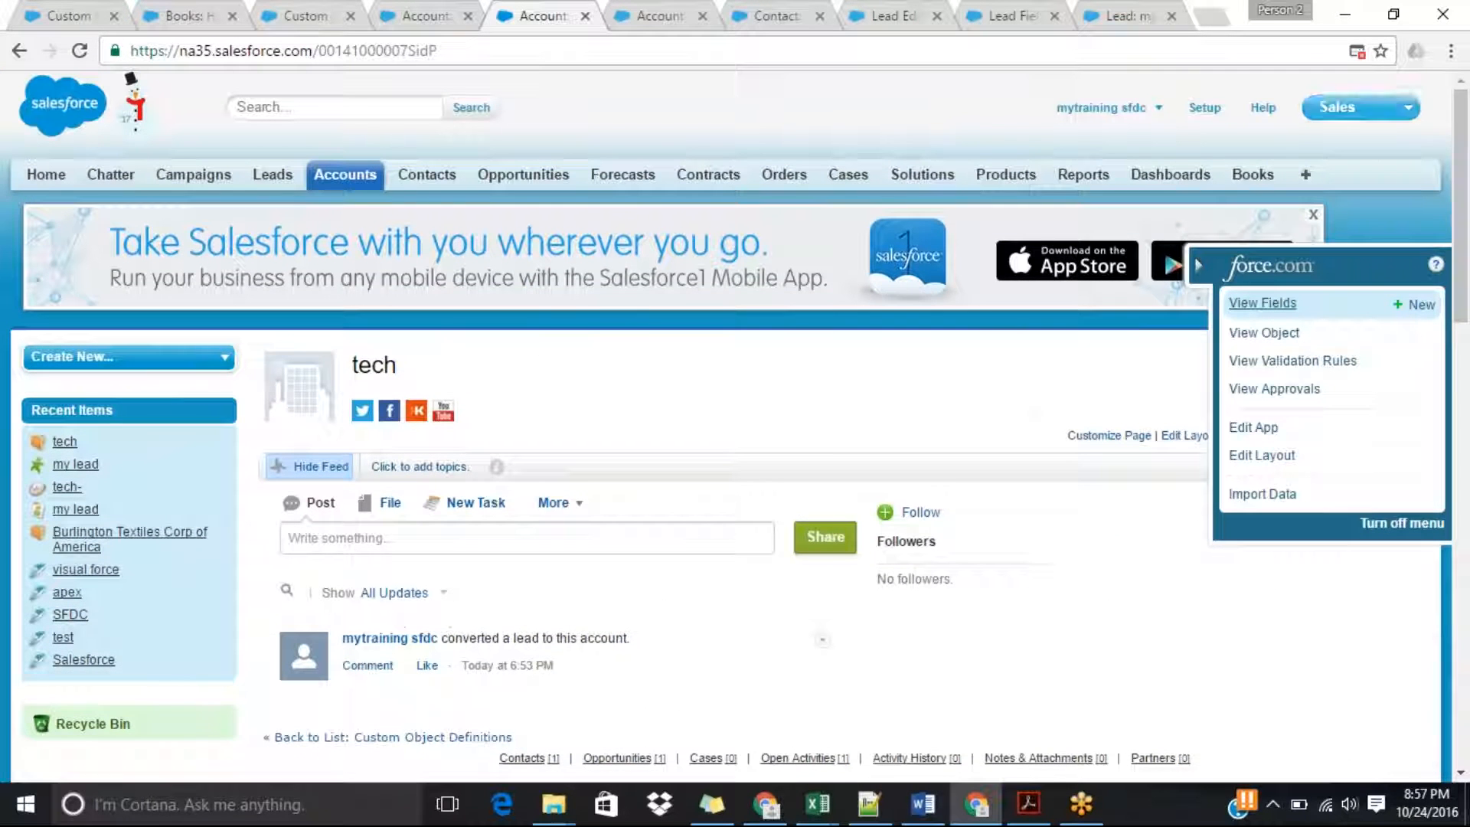
left_click(272, 176)
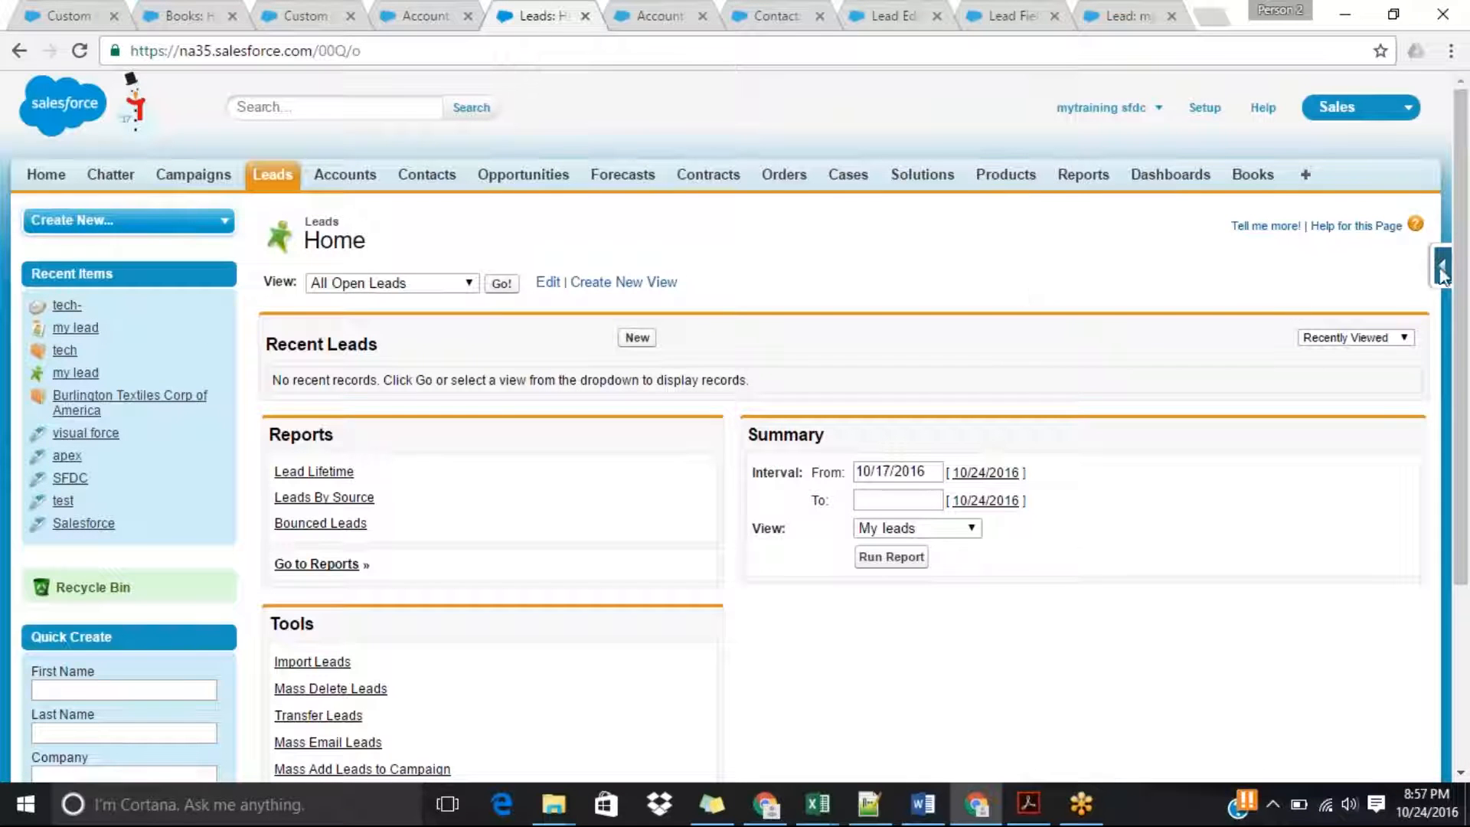
left_click(1436, 273)
left_click(1262, 303)
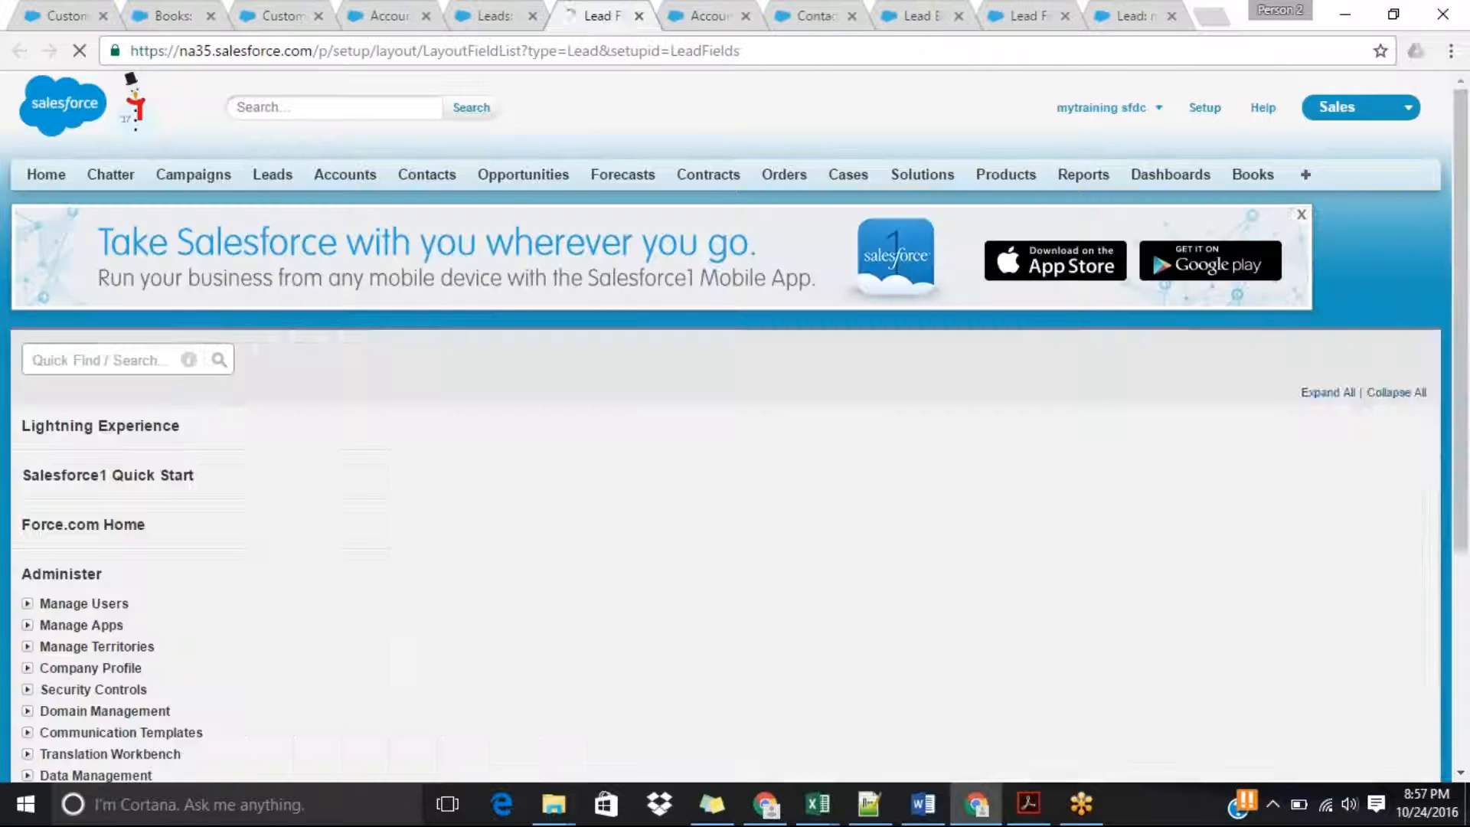
left_click_drag(1462, 239, 1464, 488)
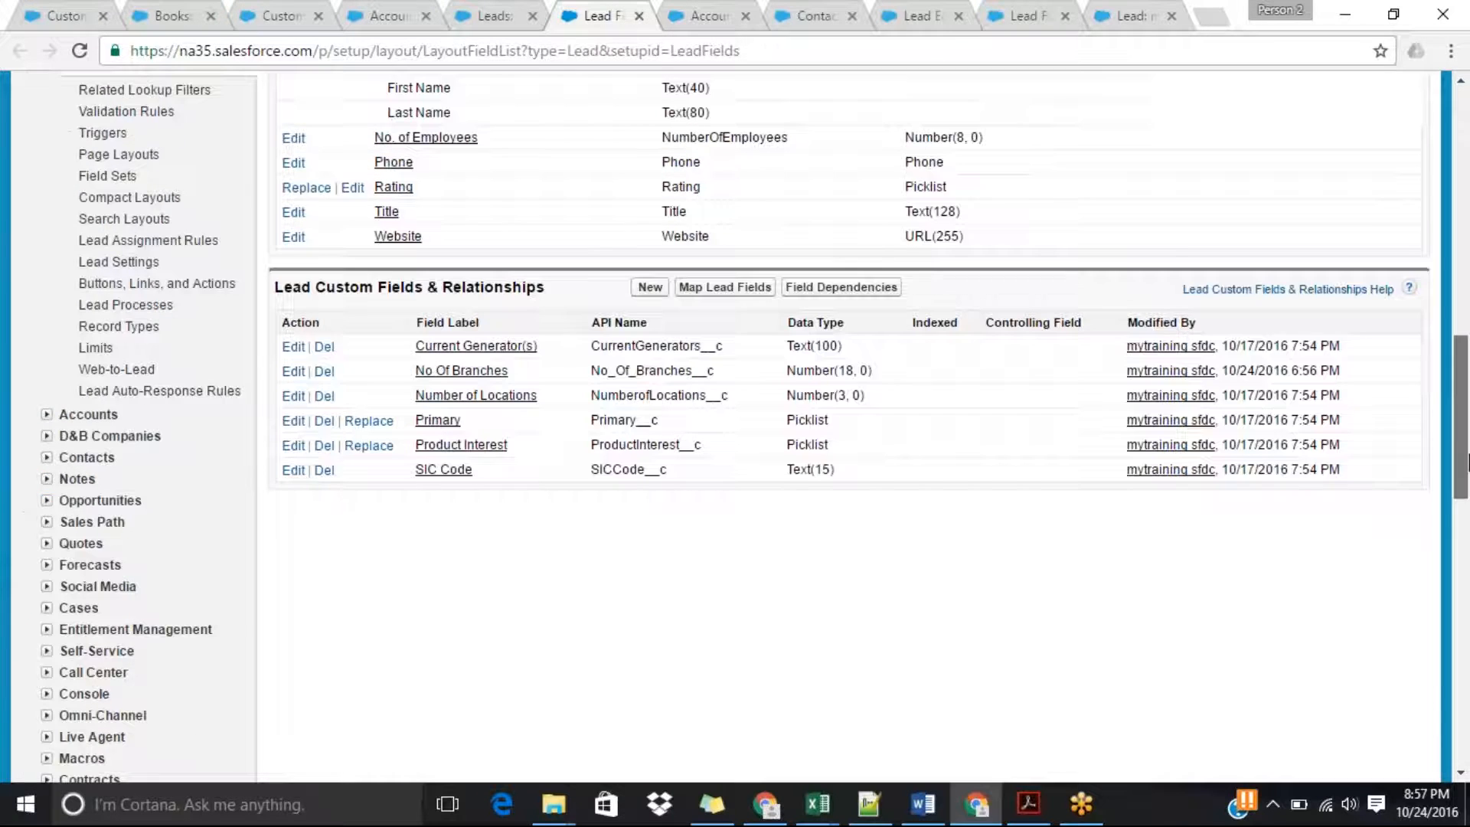
left_click(714, 291)
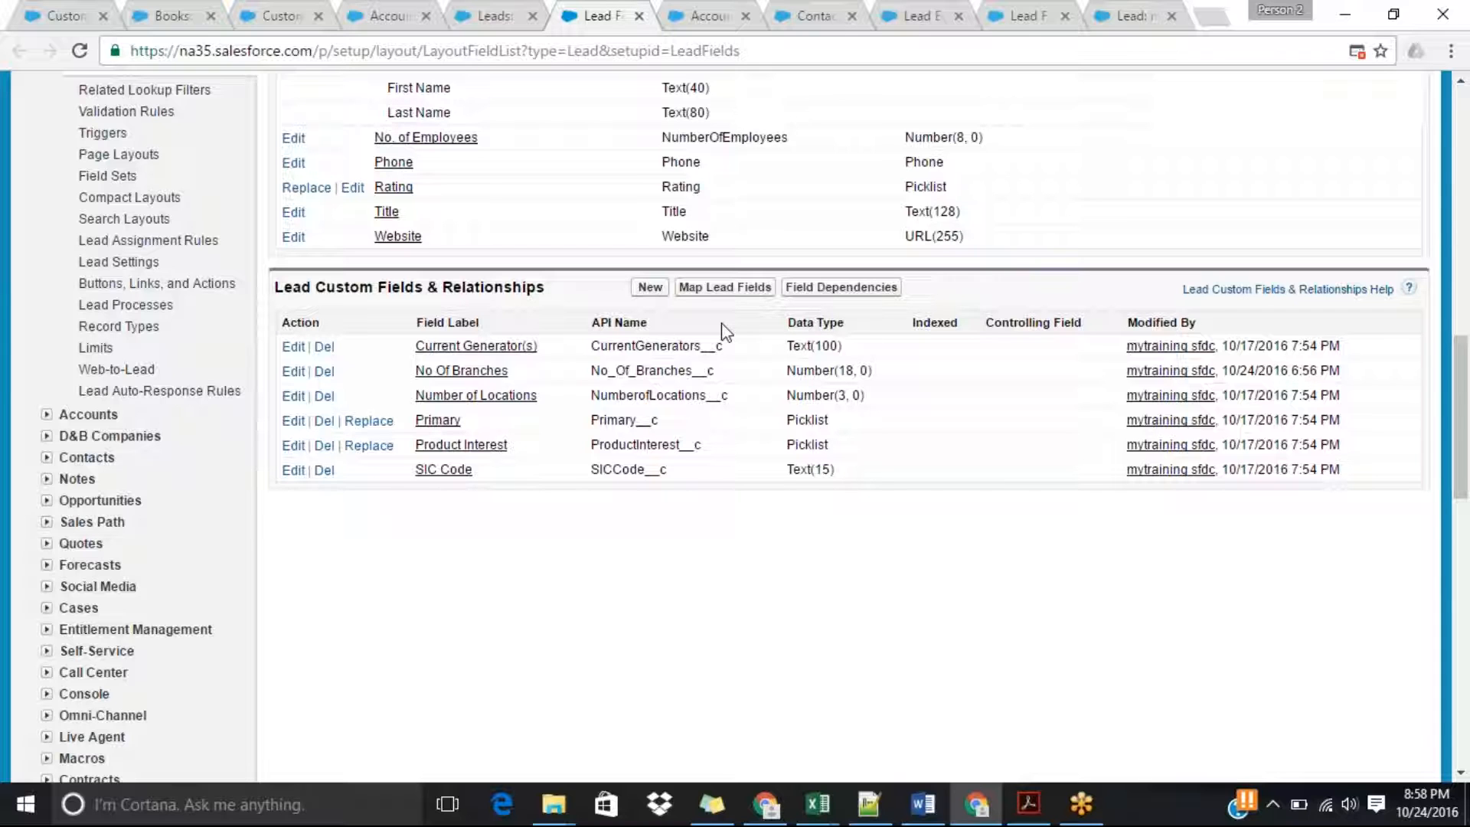
left_click(733, 291)
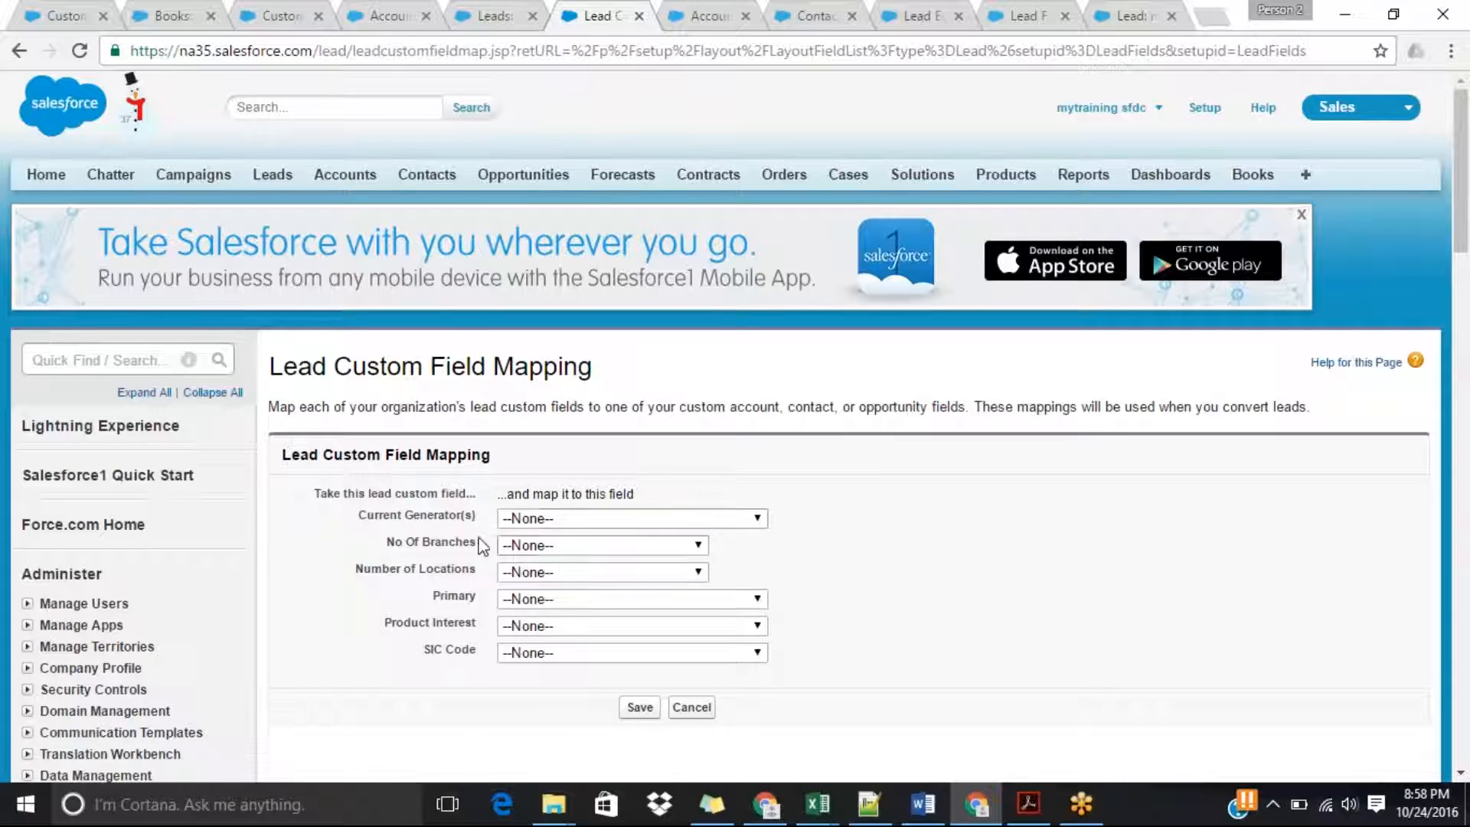
Try to map the No Of Branches lead field to Account.Number of Locations and save the mapping.
left_click(537, 548)
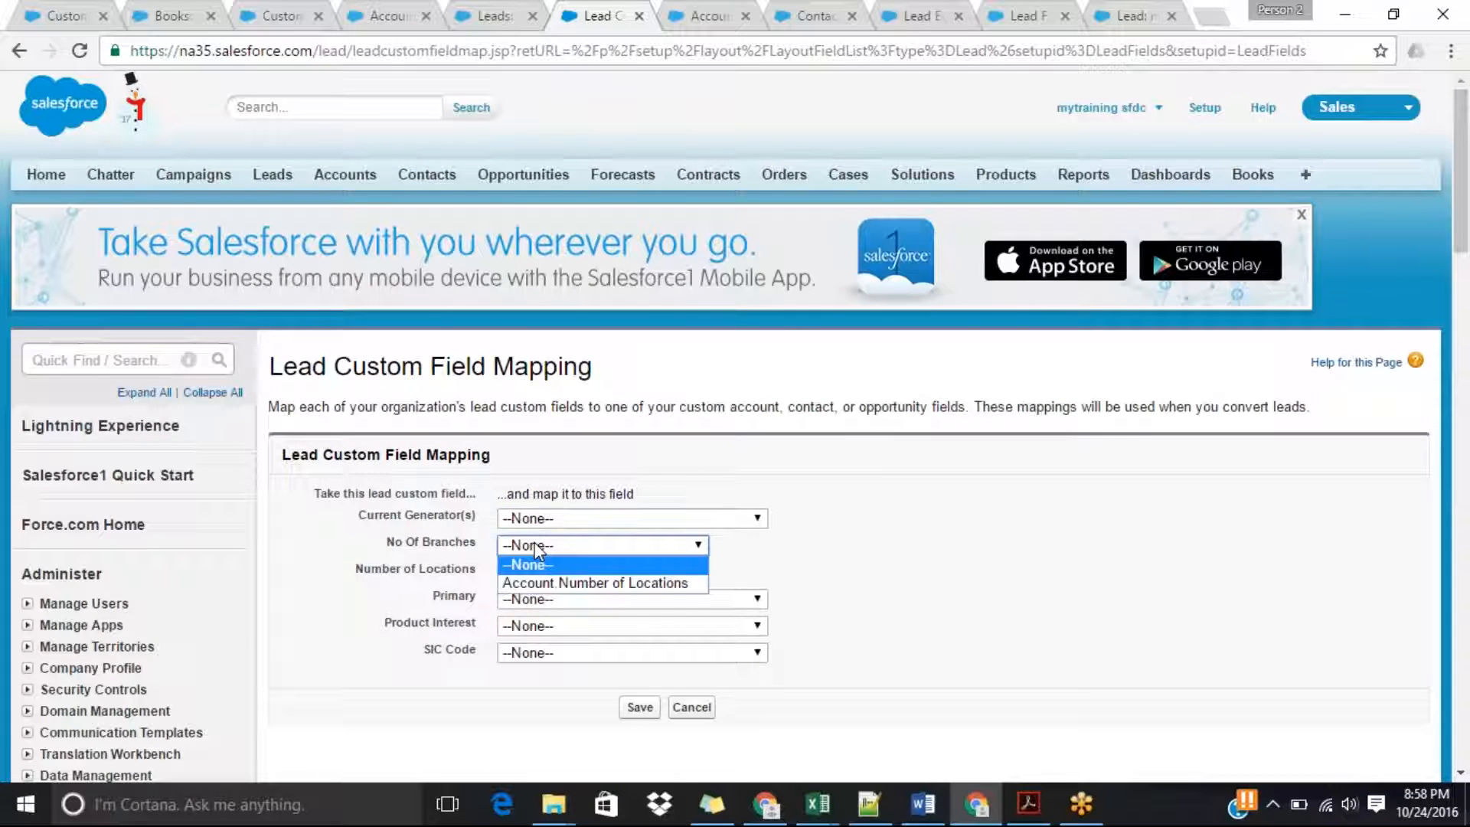
left_click(627, 588)
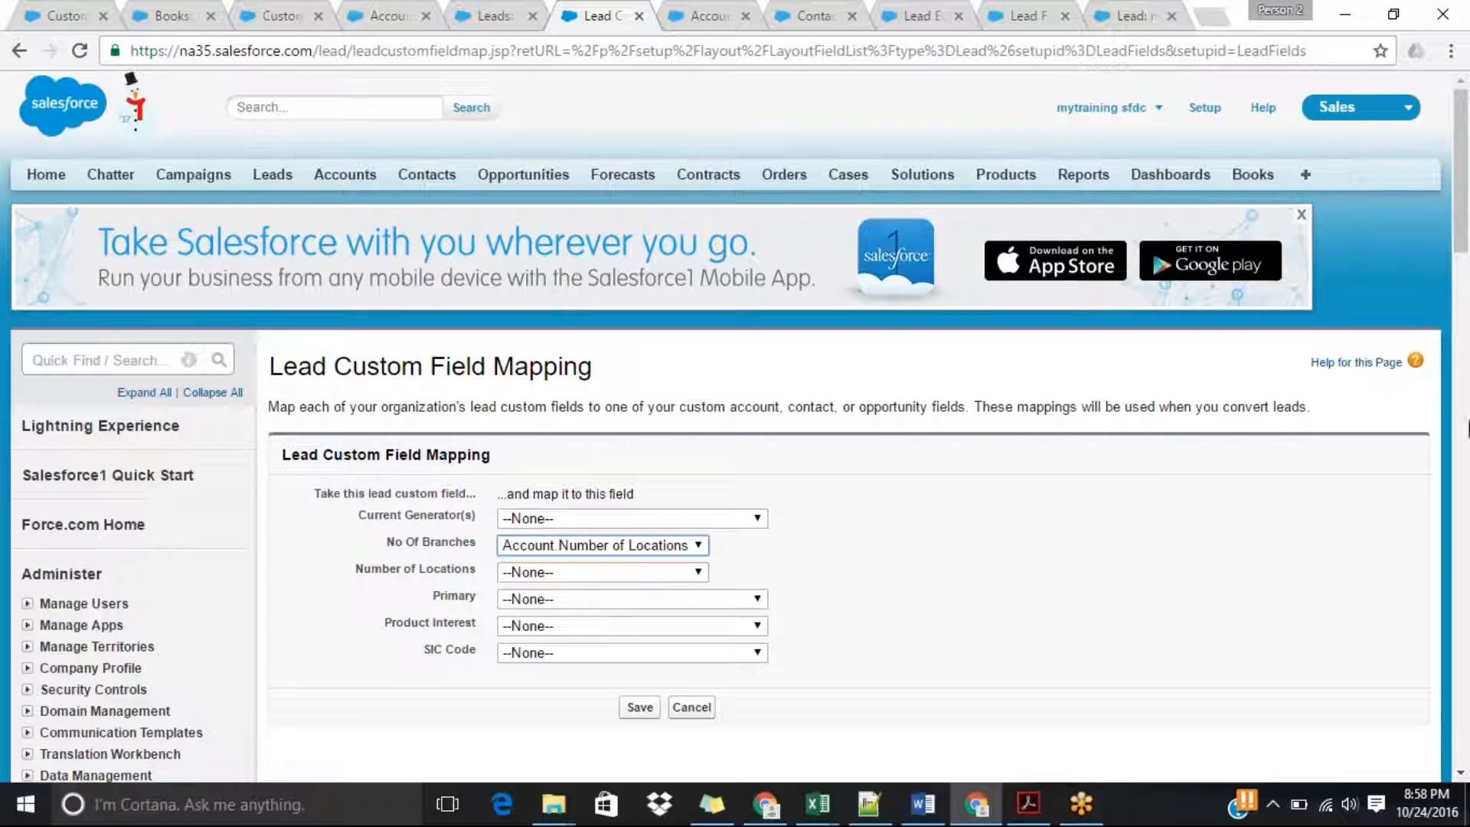
scroll(1466, 279, "down", 3)
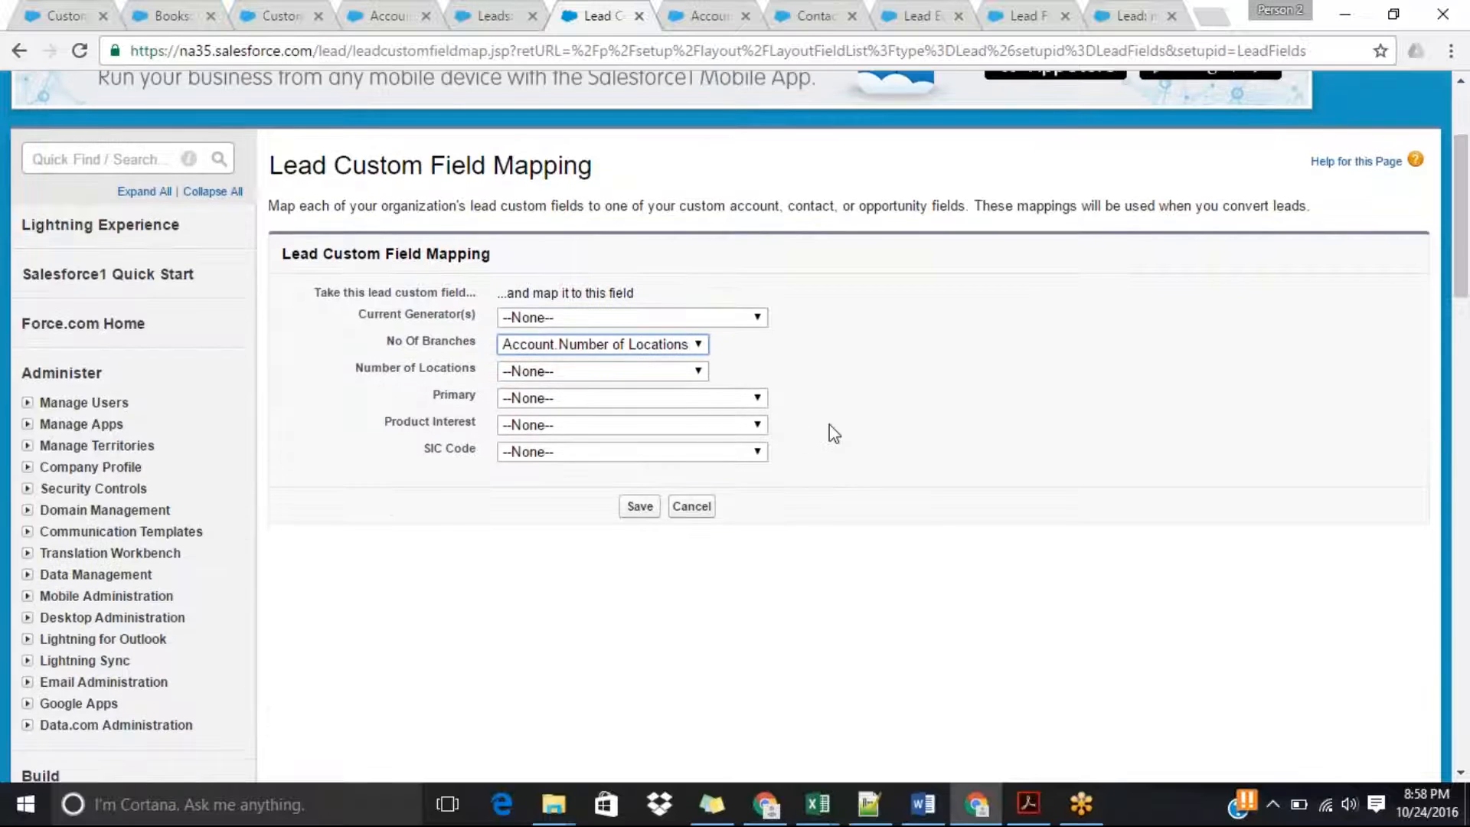
left_click(638, 506)
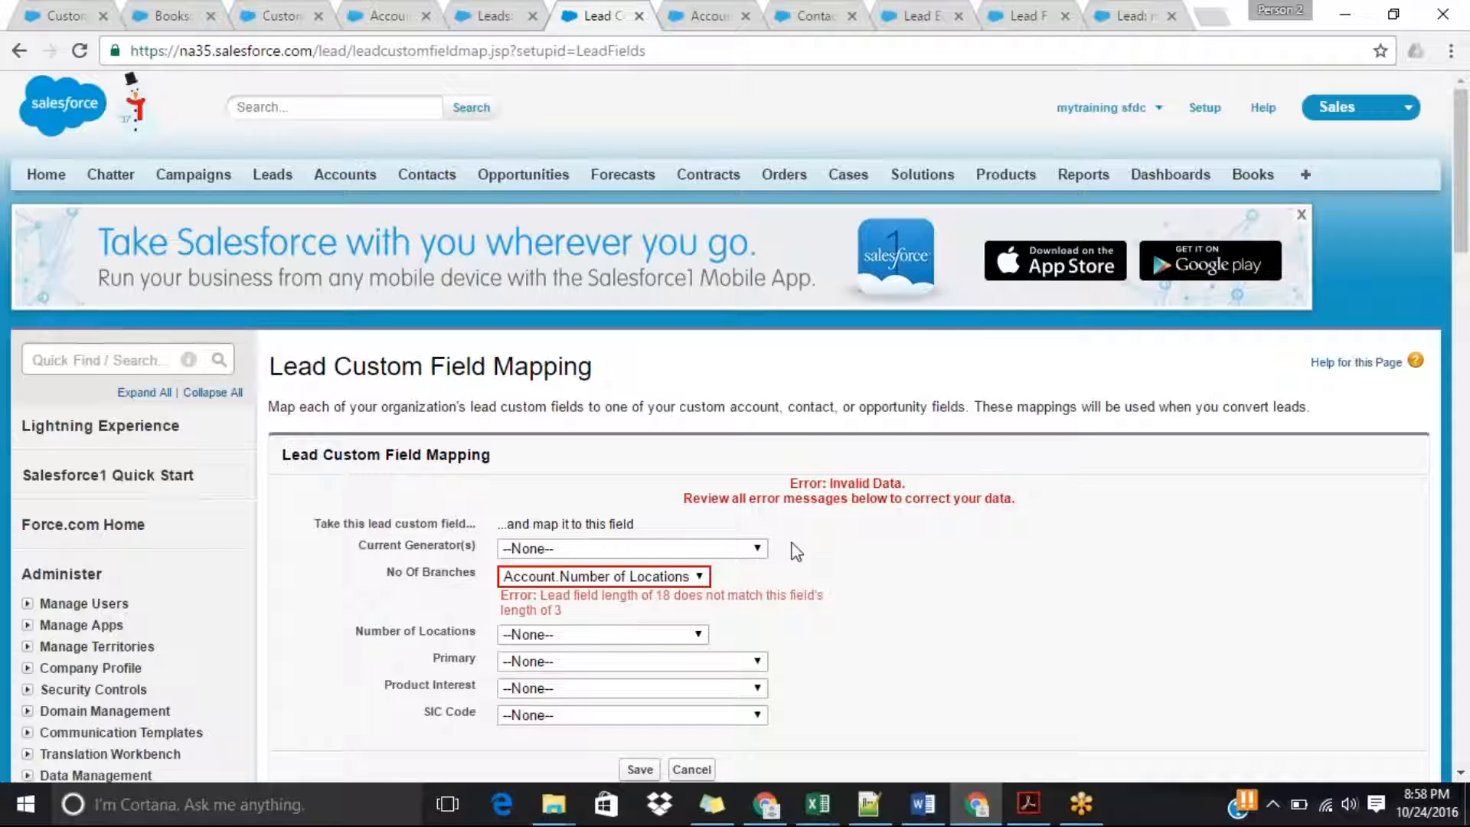
Open the Account object's field list and check the length of the Number of Locations custom field.
left_click(702, 15)
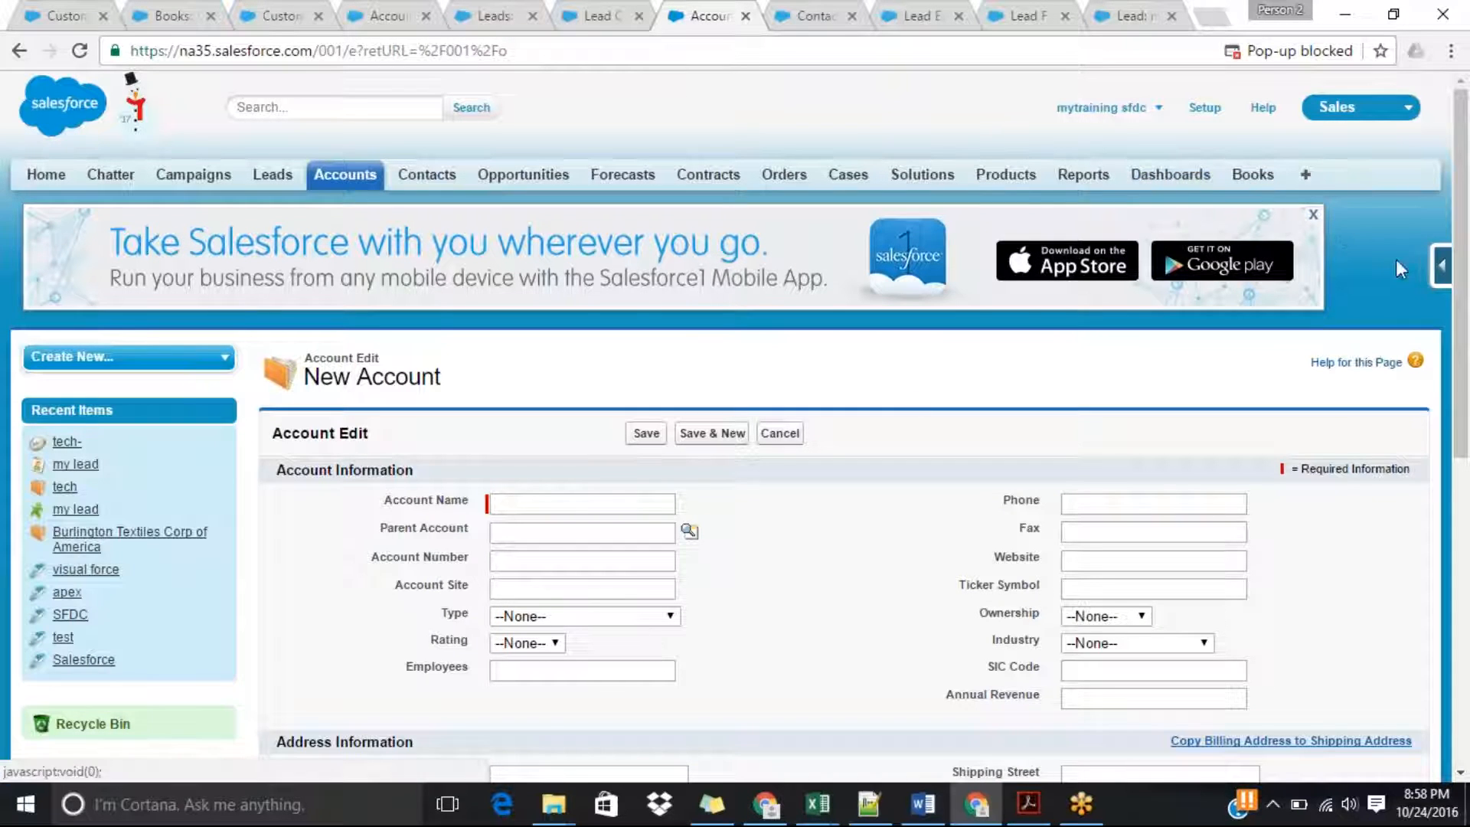
left_click(1441, 275)
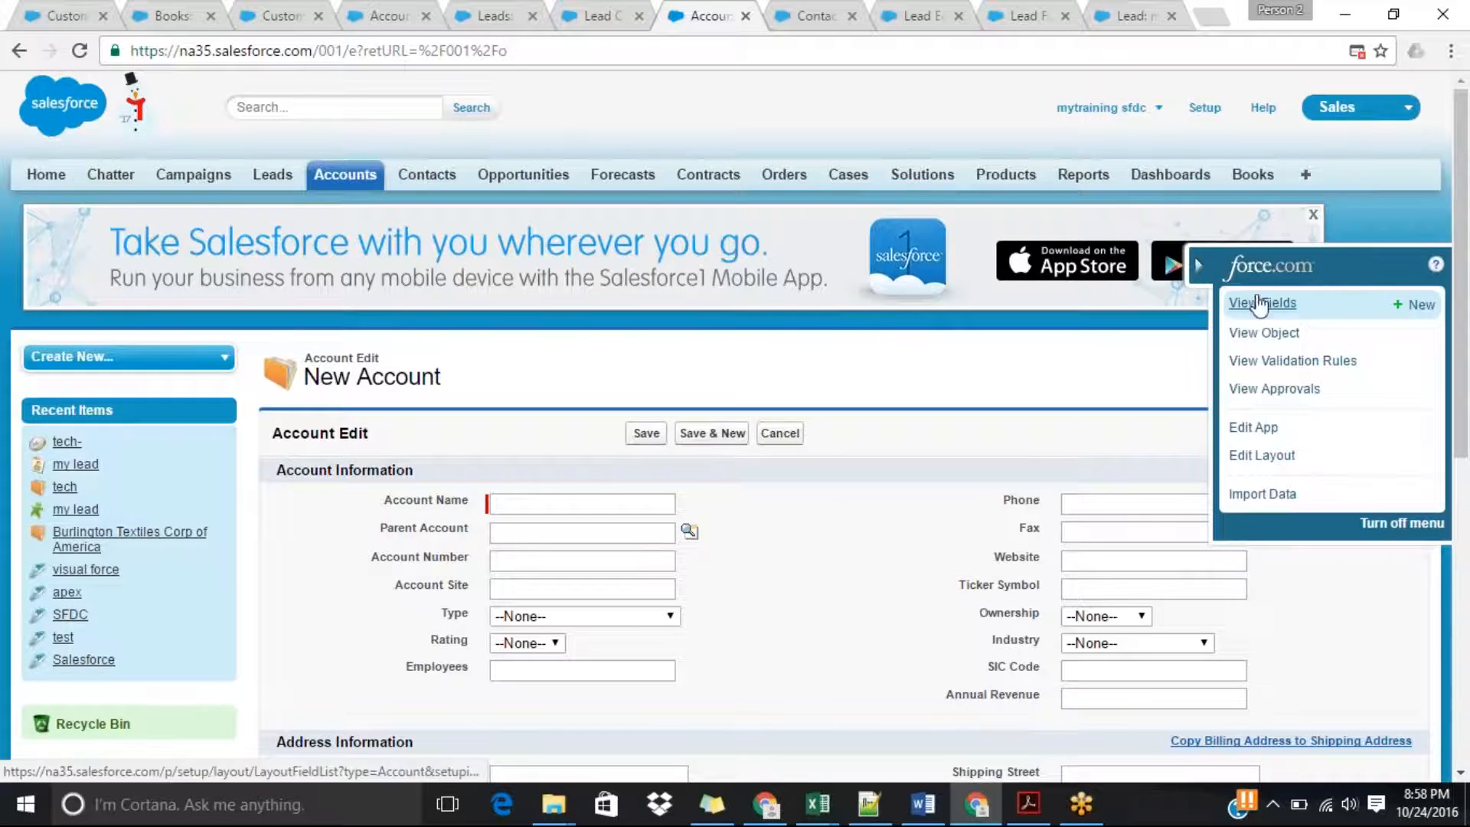
left_click(1256, 301)
left_click_drag(1461, 221, 1466, 453)
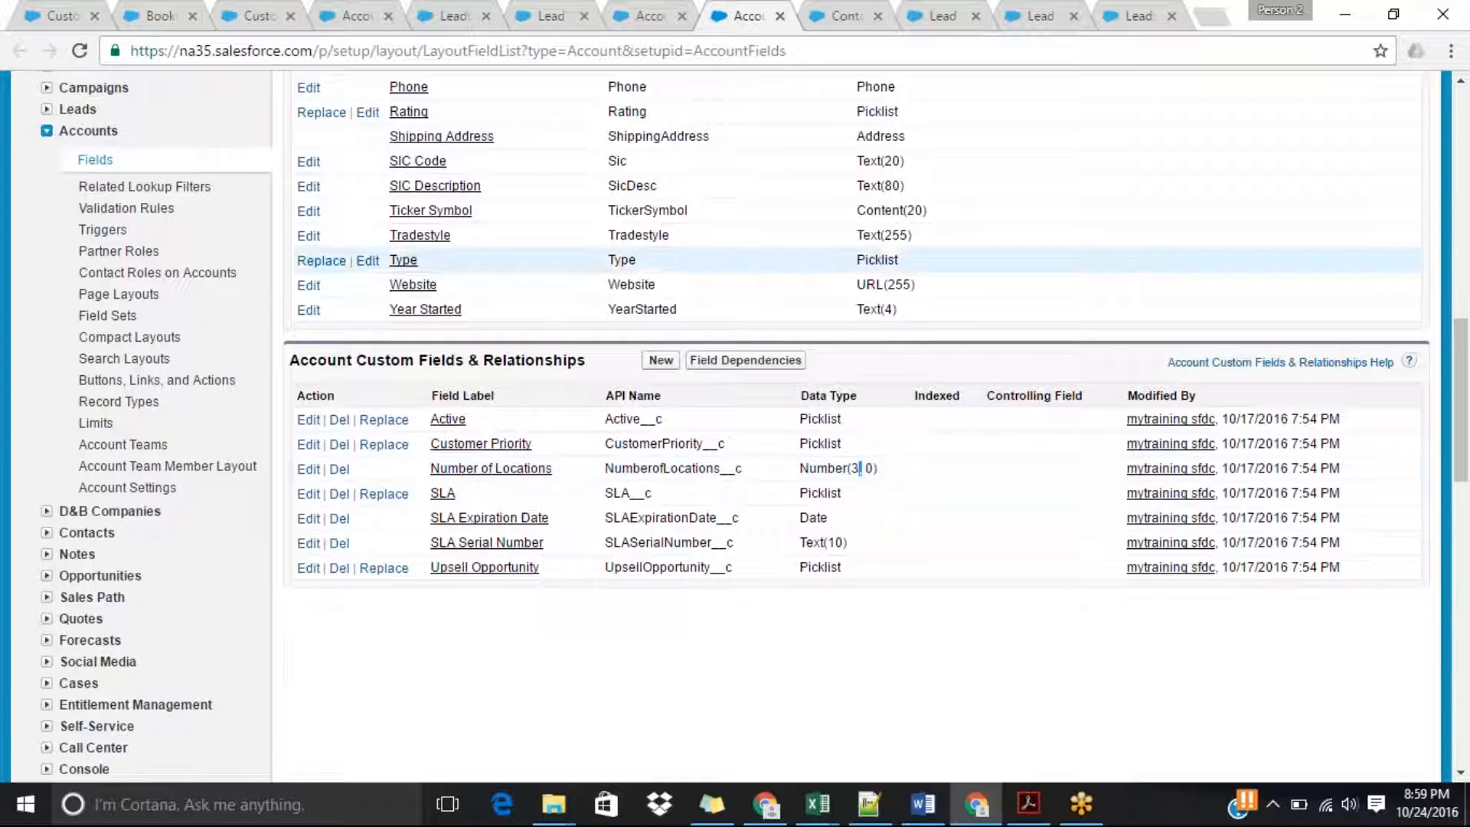
Open the Lead object's field list in a separate page and check the length of No Of Branches.
left_click(457, 11)
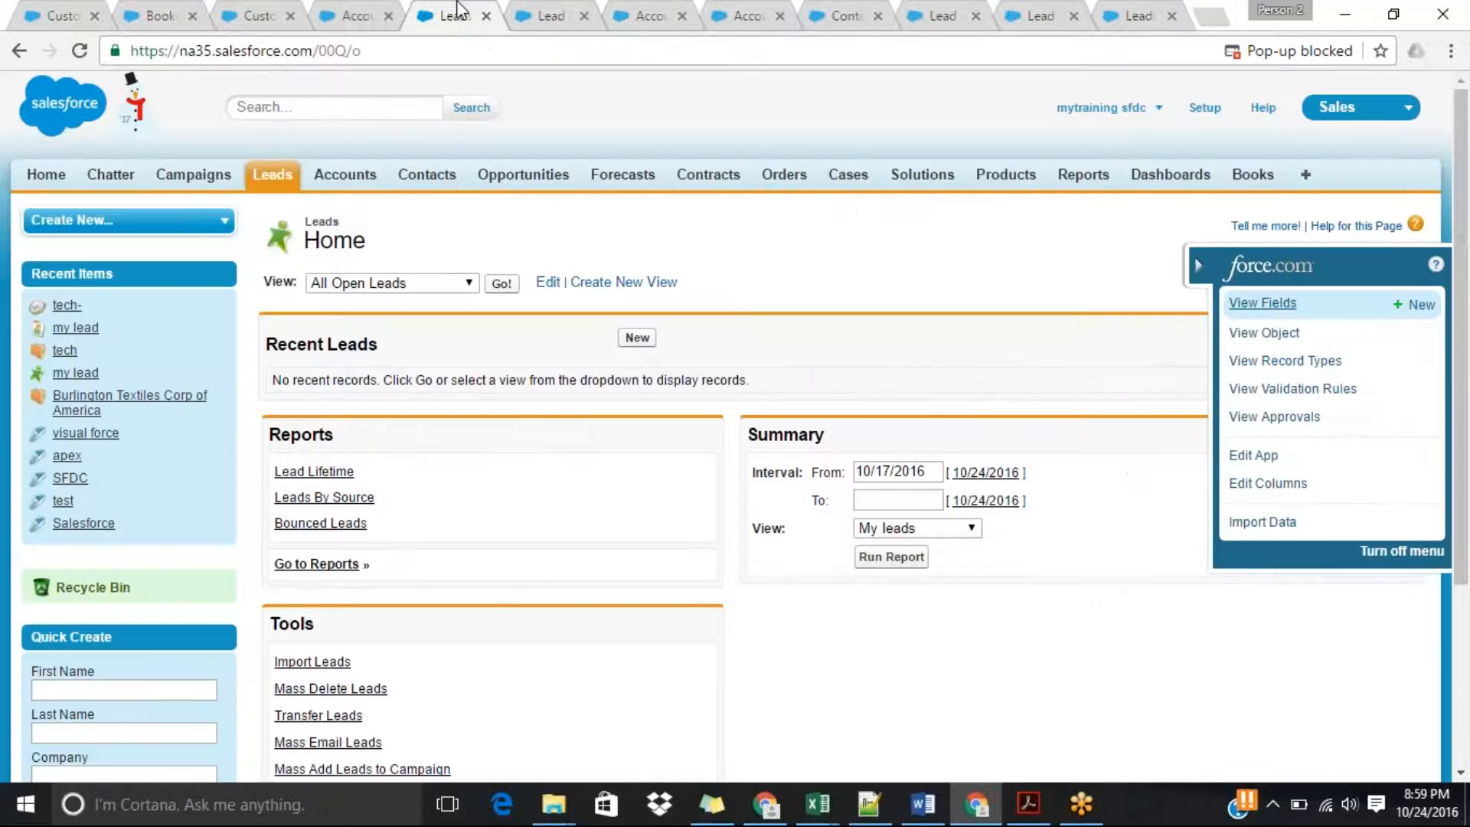
left_click(1262, 303)
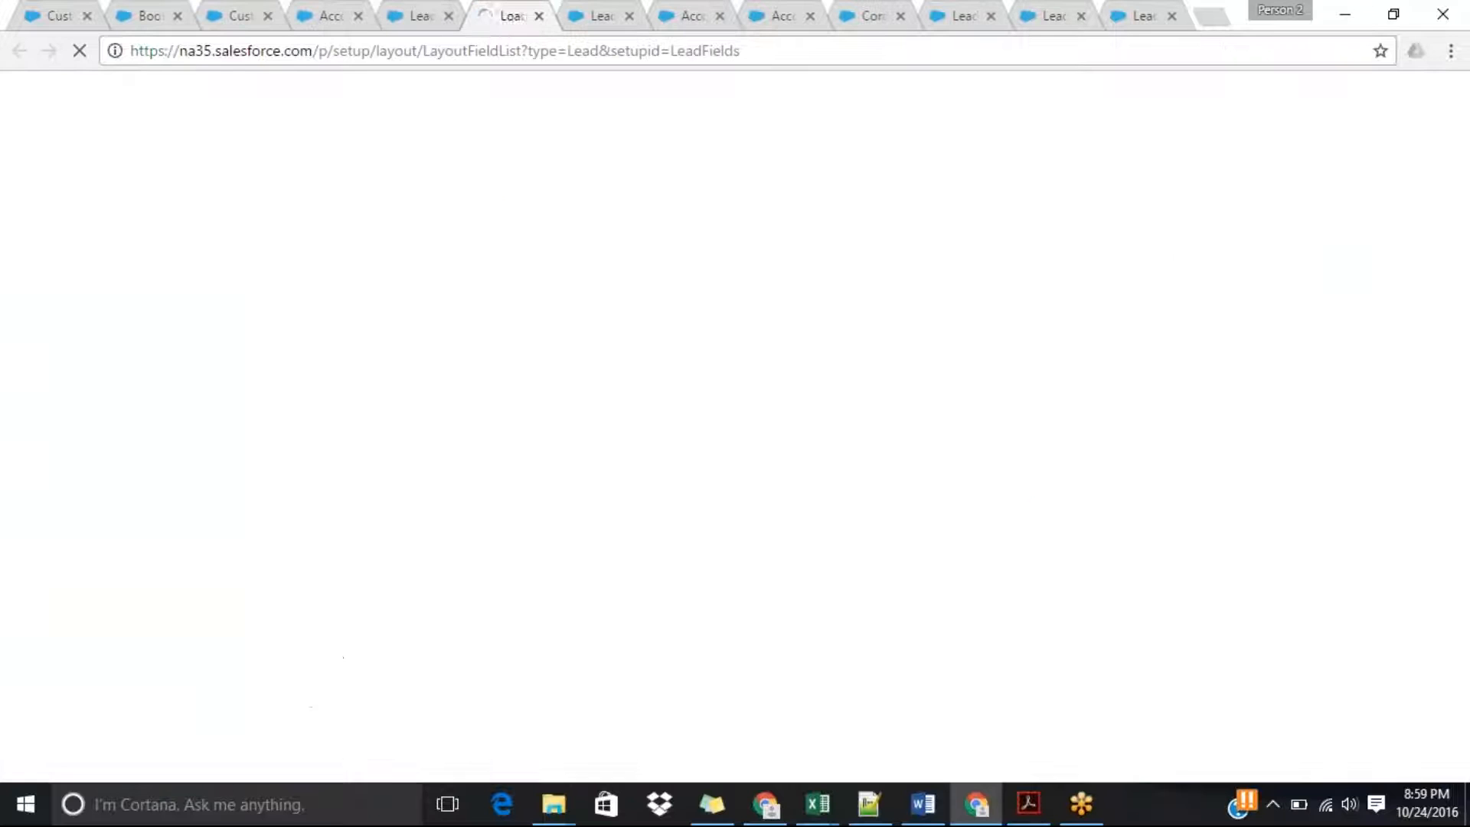
scroll(763, 358, "down", 12)
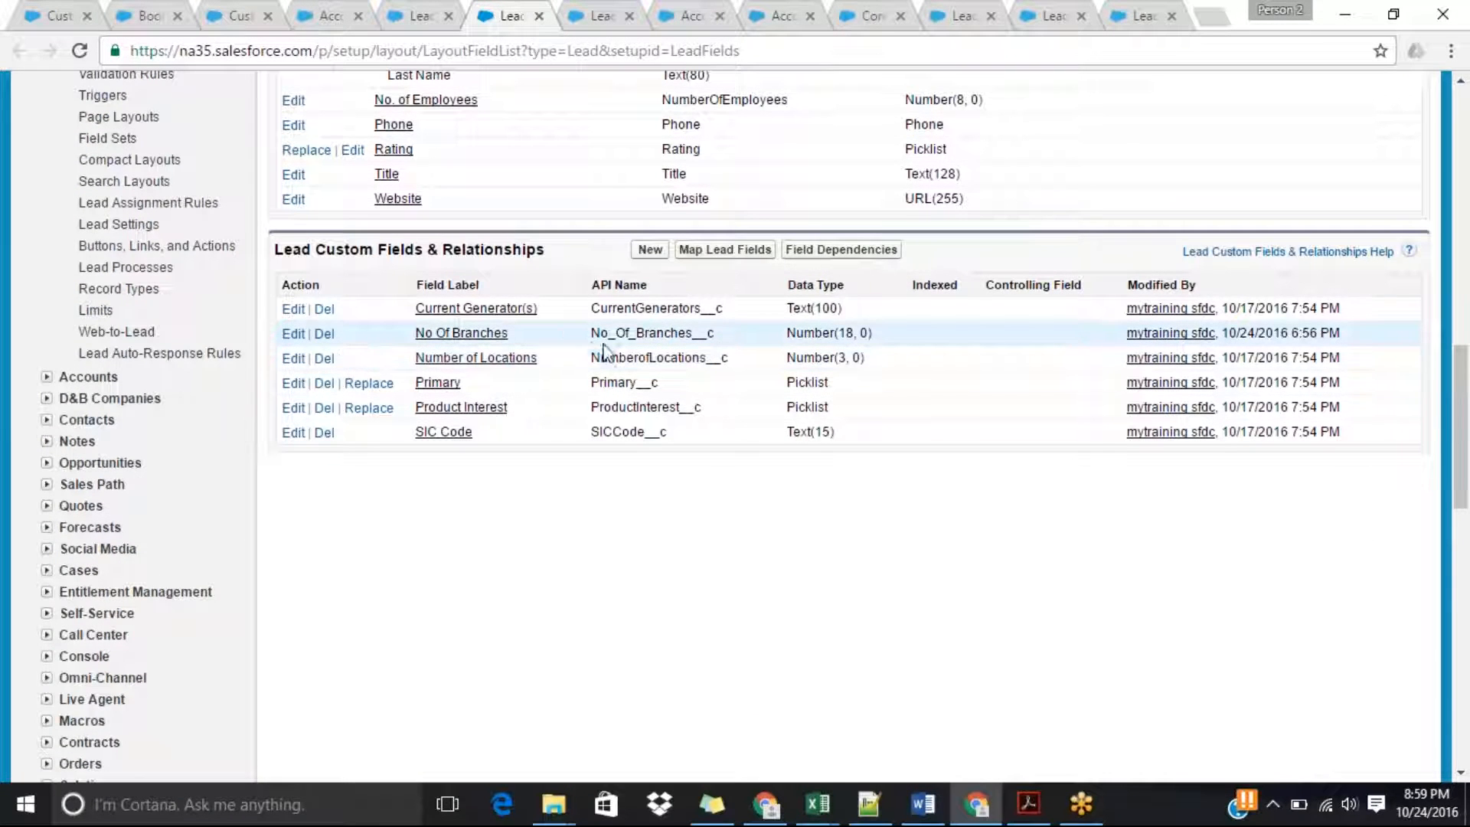
double_click(843, 332)
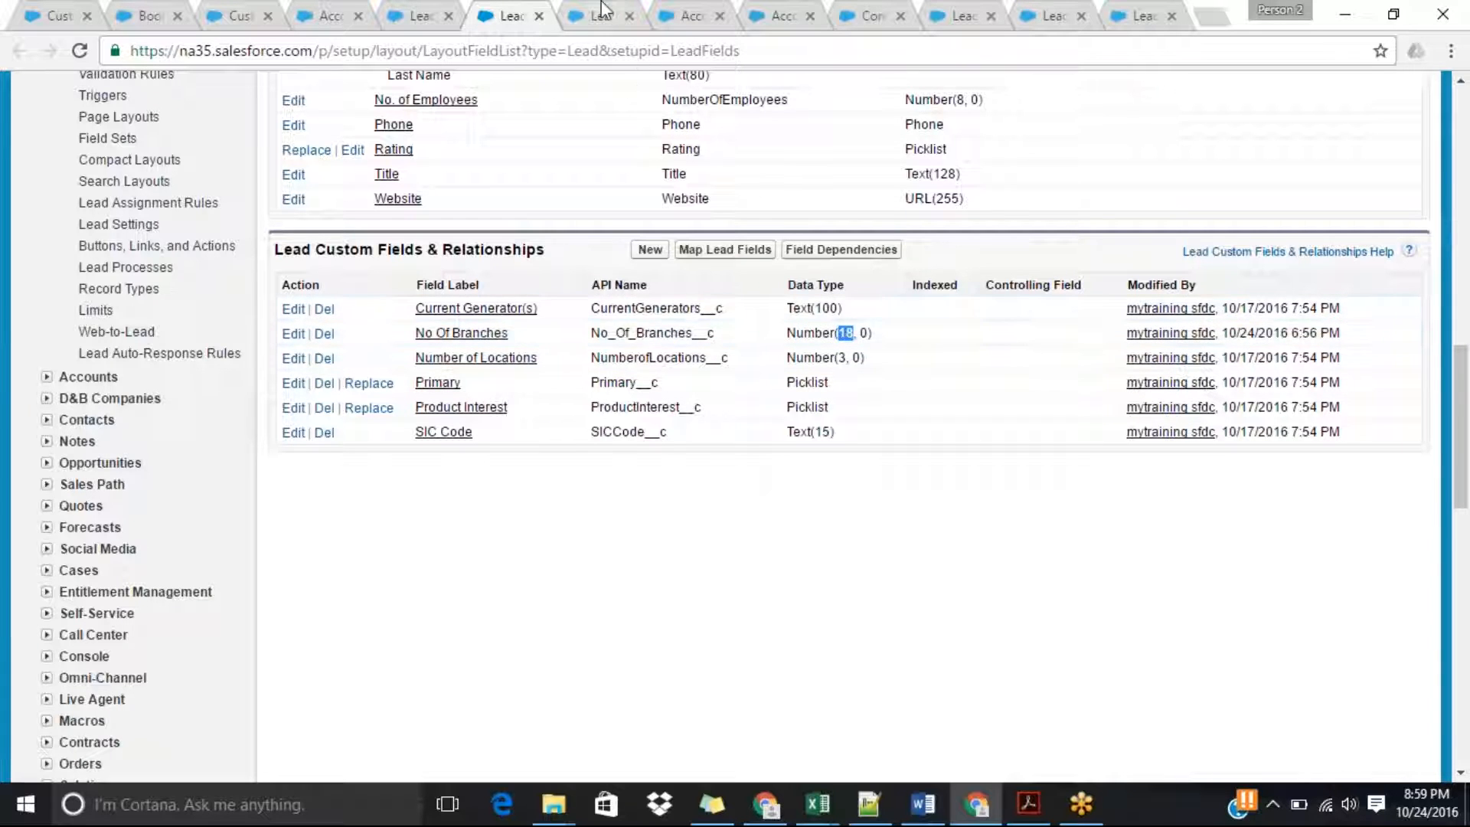
Edit the account's Number of Locations custom field, set its length to 18, and save it.
left_click(681, 13)
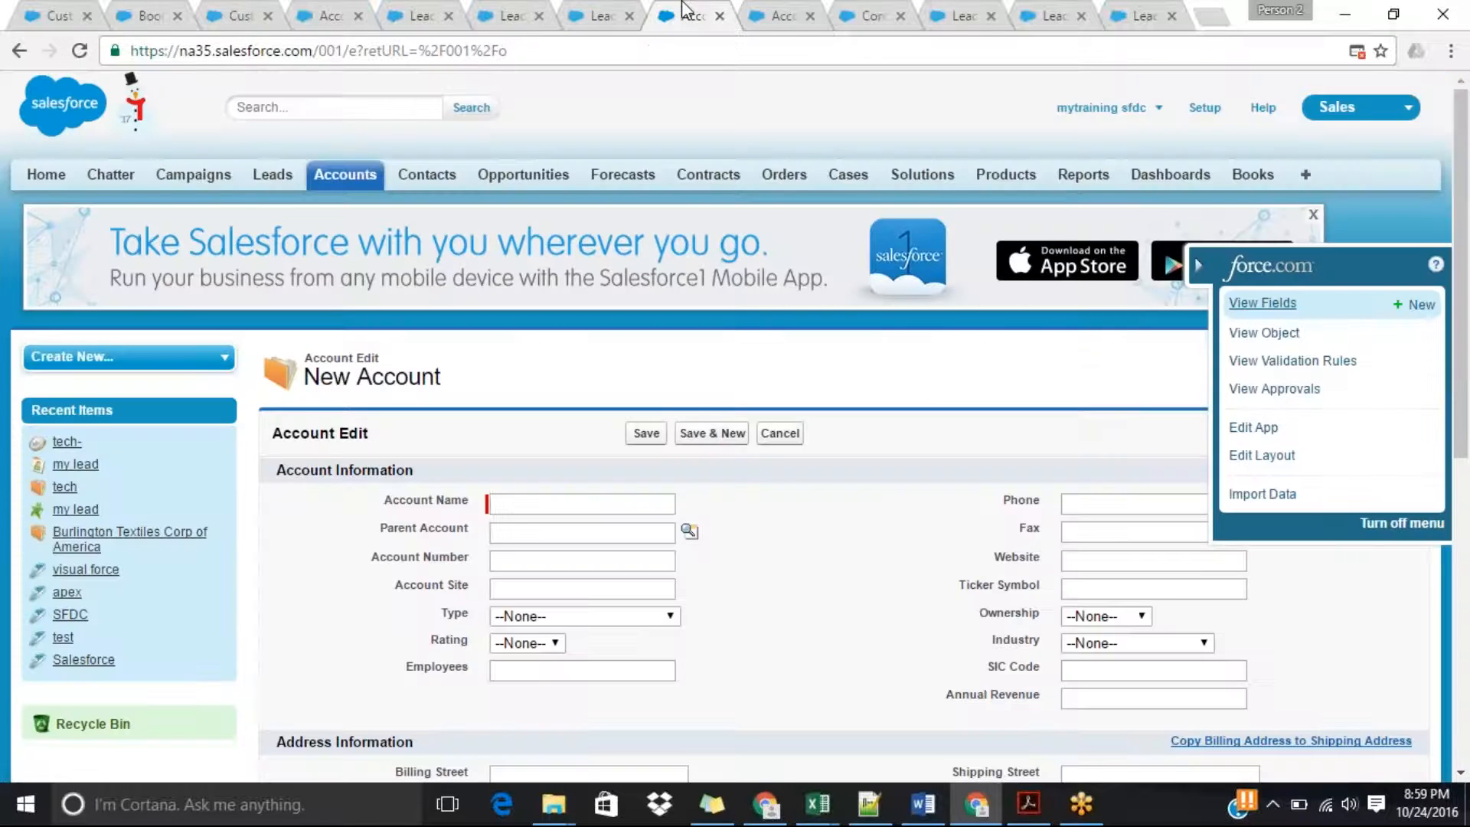
left_click(773, 13)
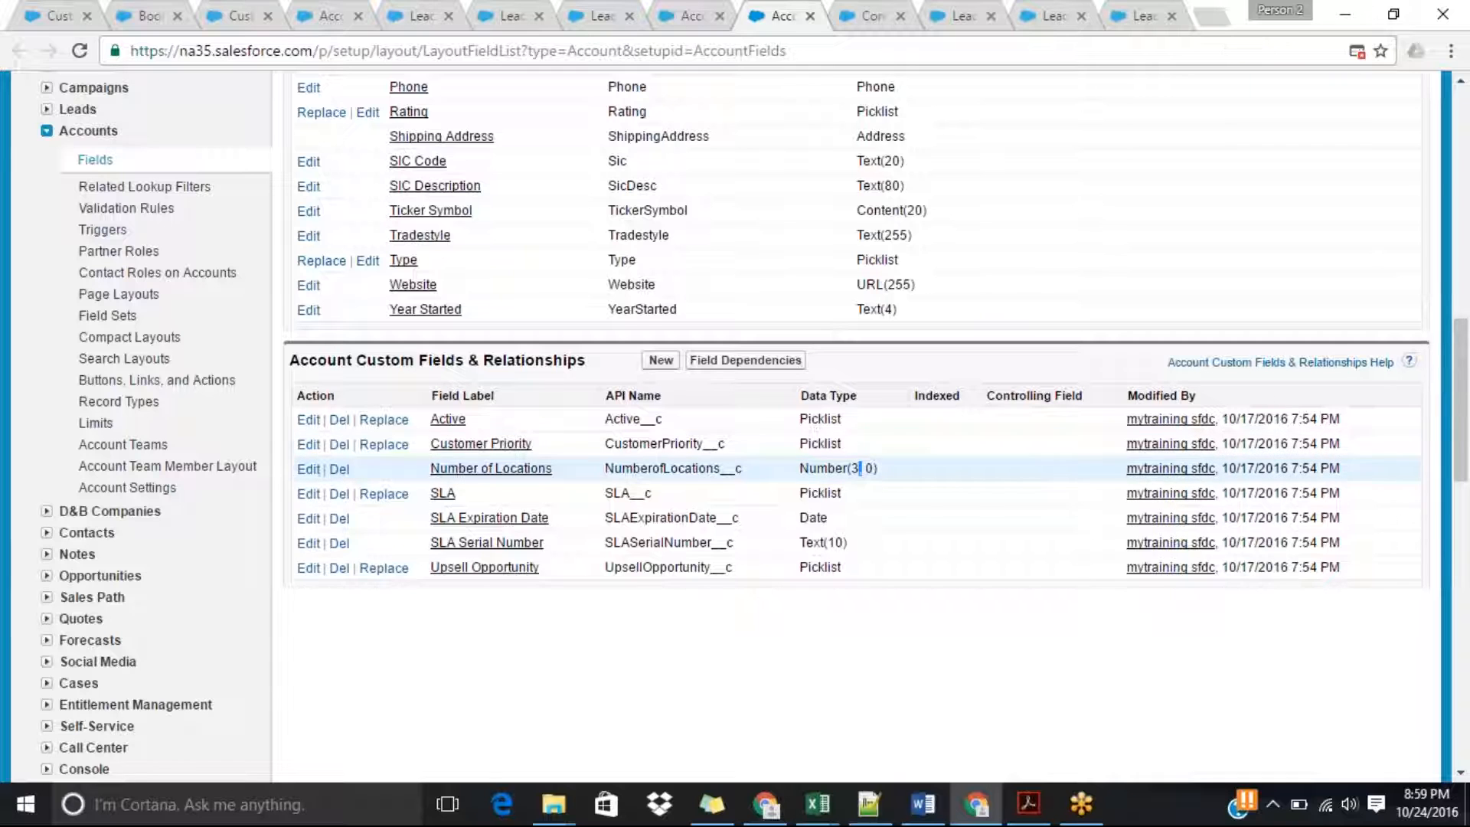
left_click(309, 469)
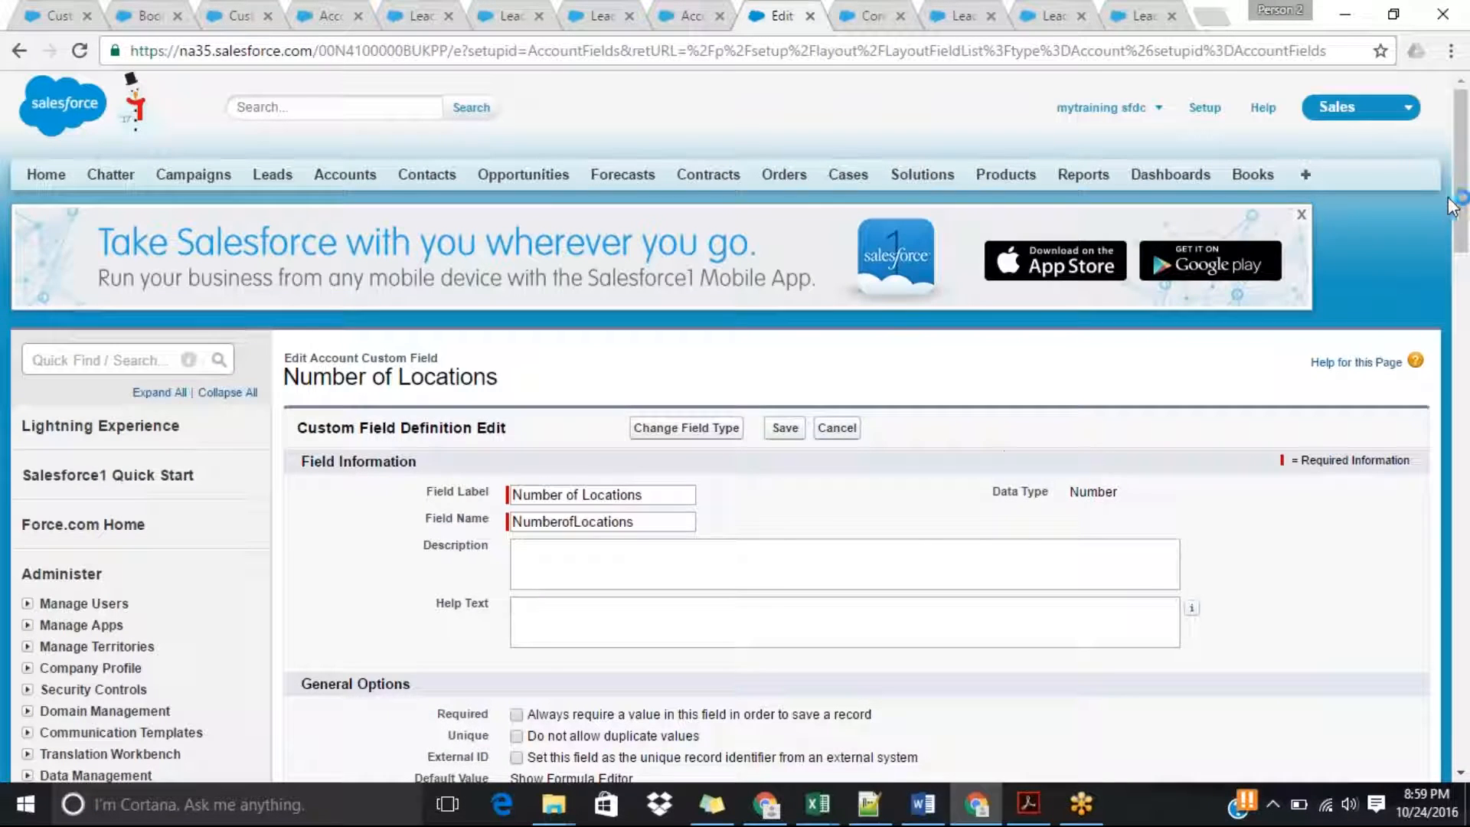
scroll(919, 382, "down", 5)
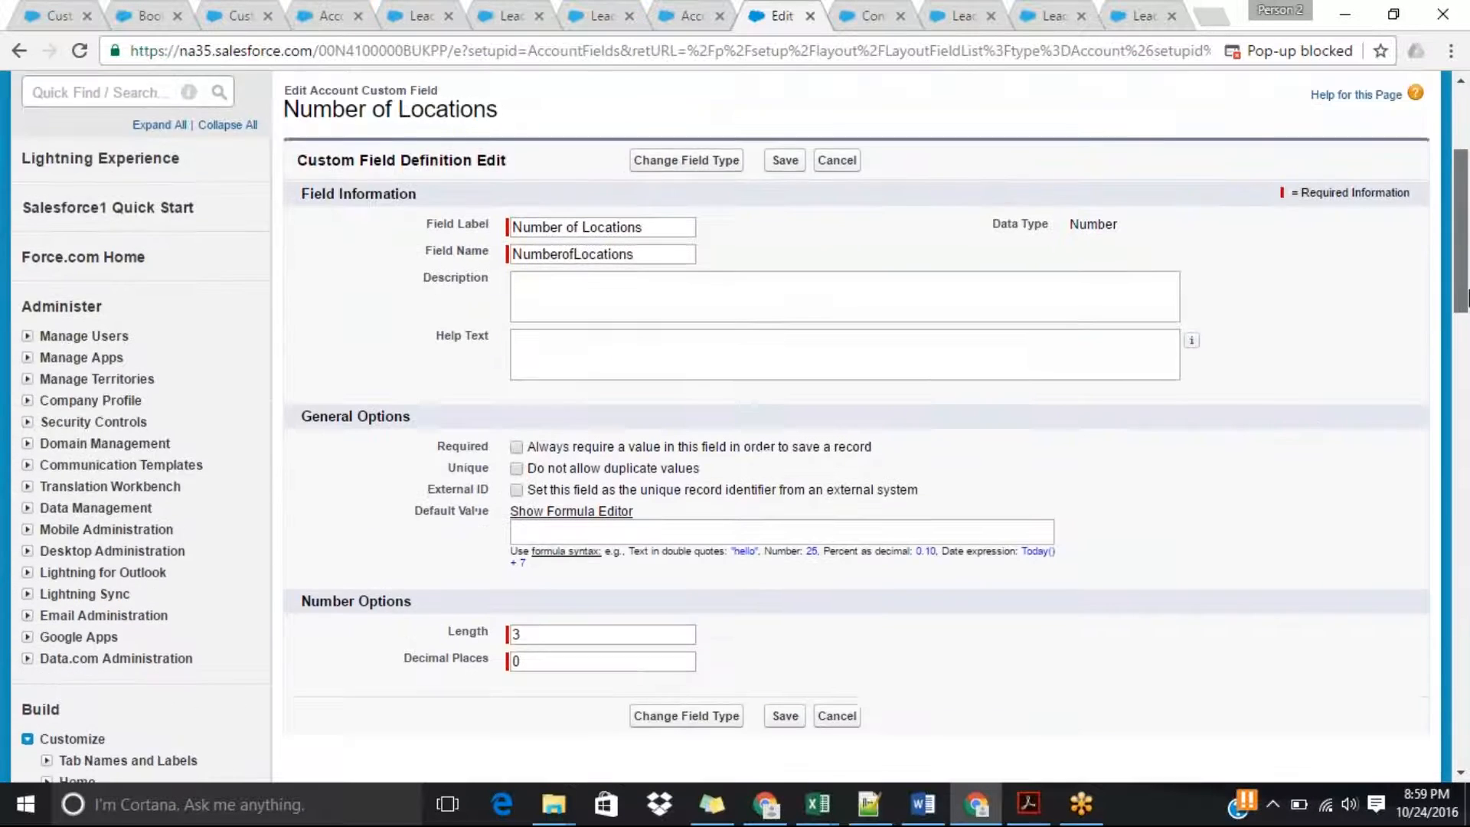
left_click(555, 512)
key("BackSpace")
type("18")
left_click(784, 594)
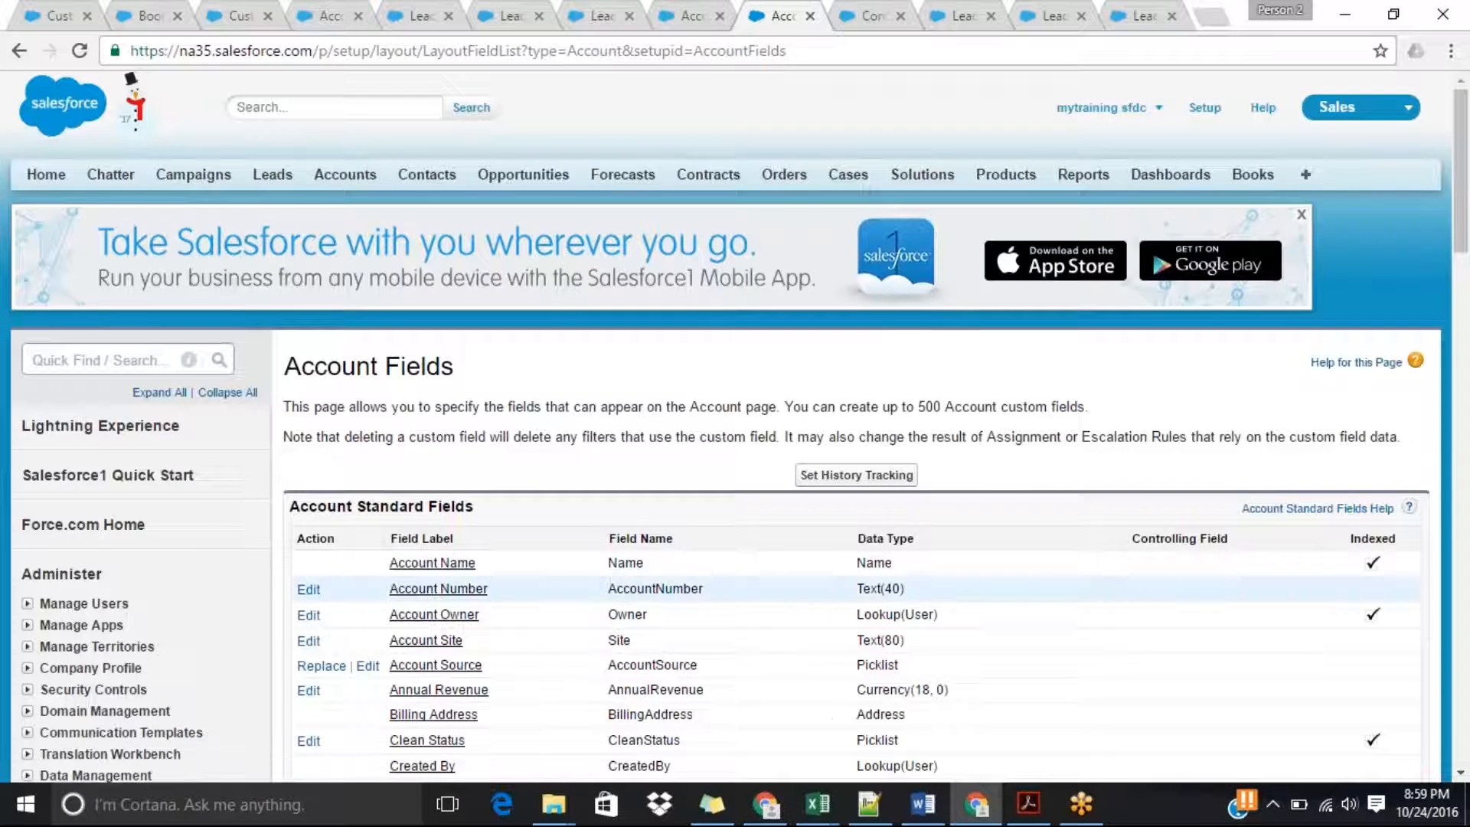
Switch to Notepad++ and add the line "Account object filed length 3" below the existing Lead Mapping notes.
left_click(879, 812)
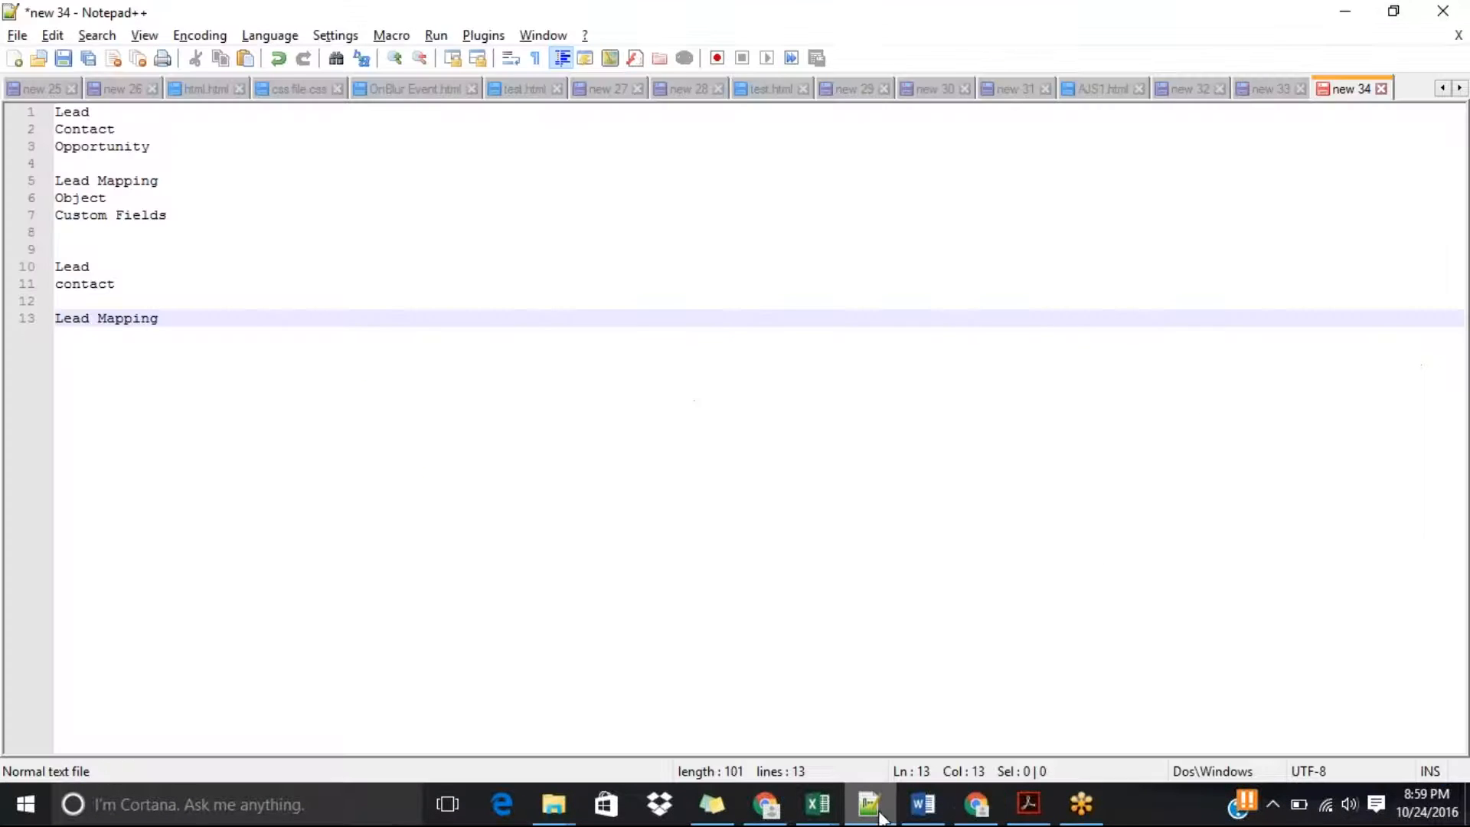
key("Return")
key("Return")
key("Return")
type("Account o")
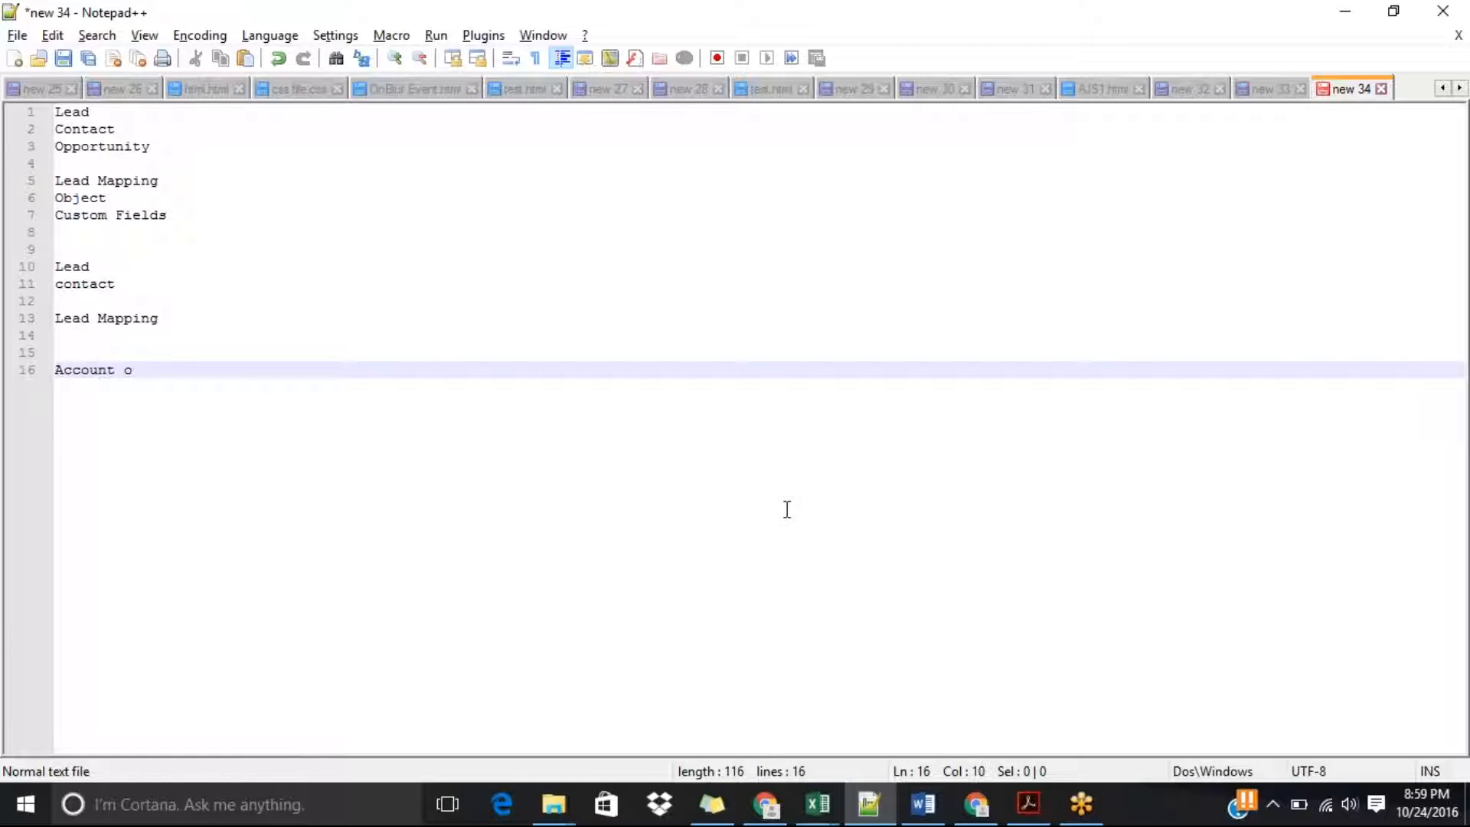
type("j")
key("BackSpace")
type("bject filed lengt")
key("BackSpace")
key("BackSpace")
type("gh")
key("BackSpace")
type("th ")
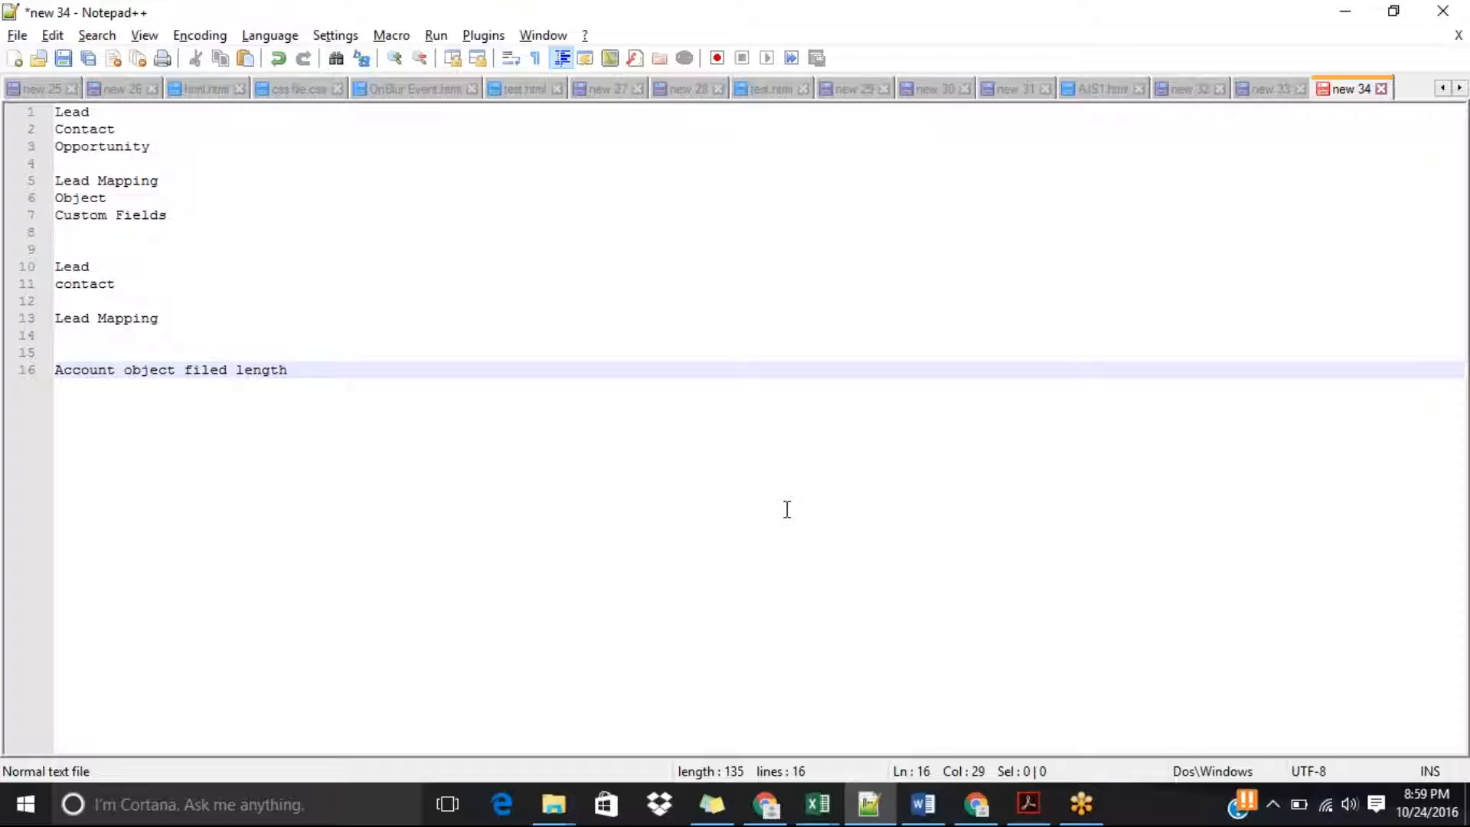
type("3")
Add a Lead line with its field length below the account length note.
key("Return")
key("Return")
type("L")
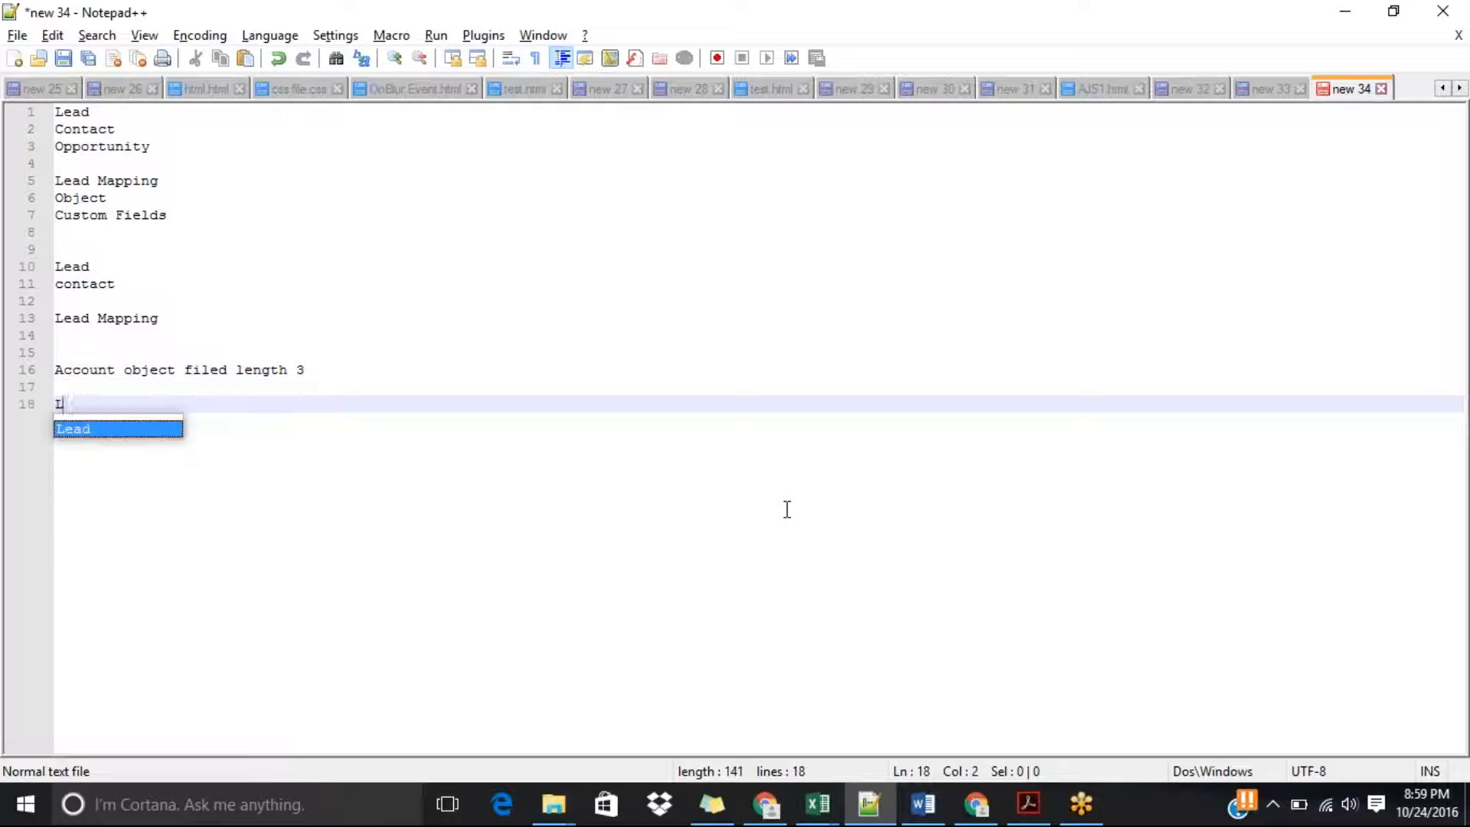
type("ead ")
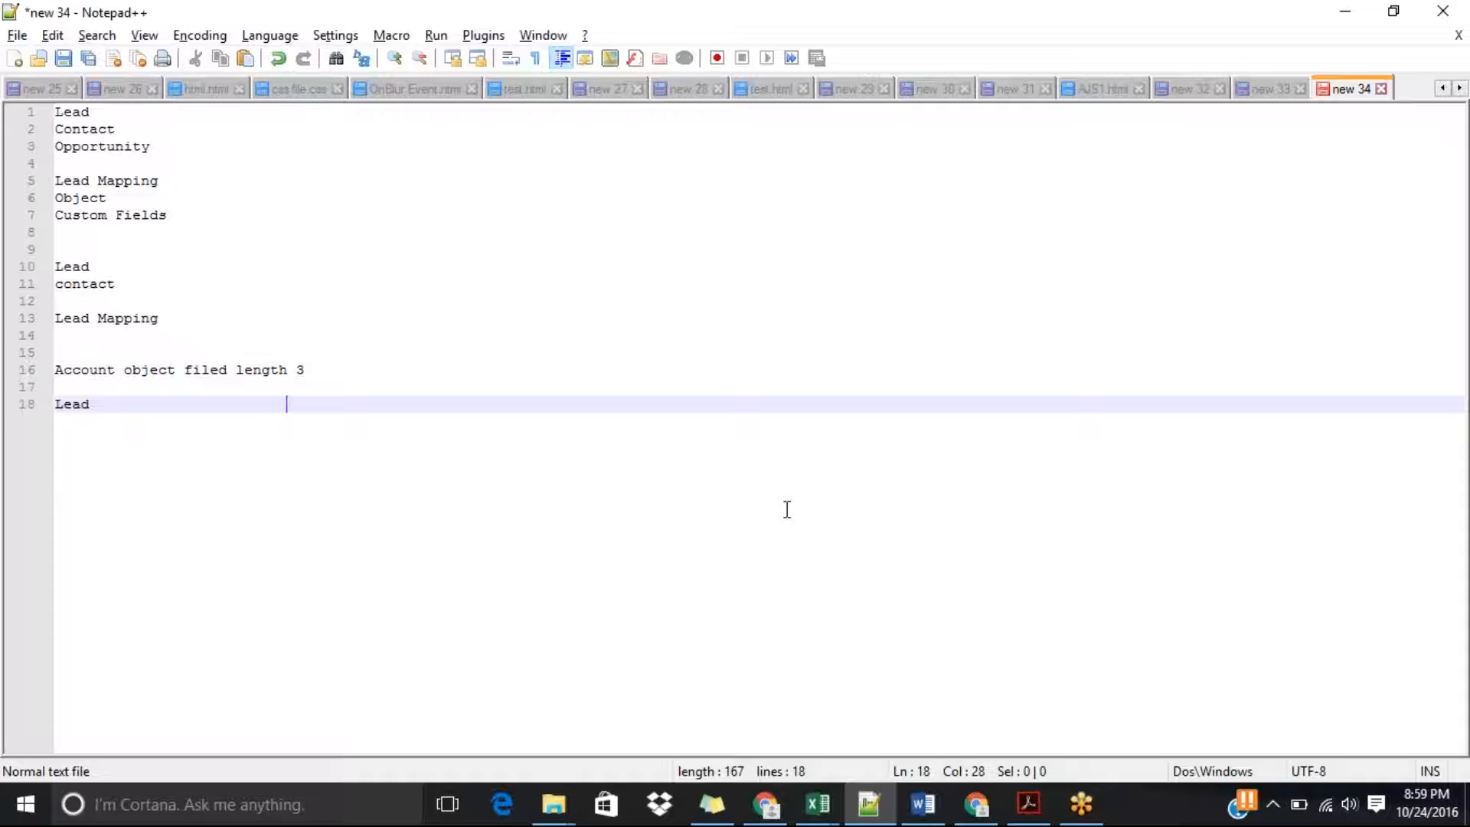
type("                      18")
Return to Salesforce in Chrome and save the mapping of No Of Branches to Account.Number of Locations again.
key("alt+Tab")
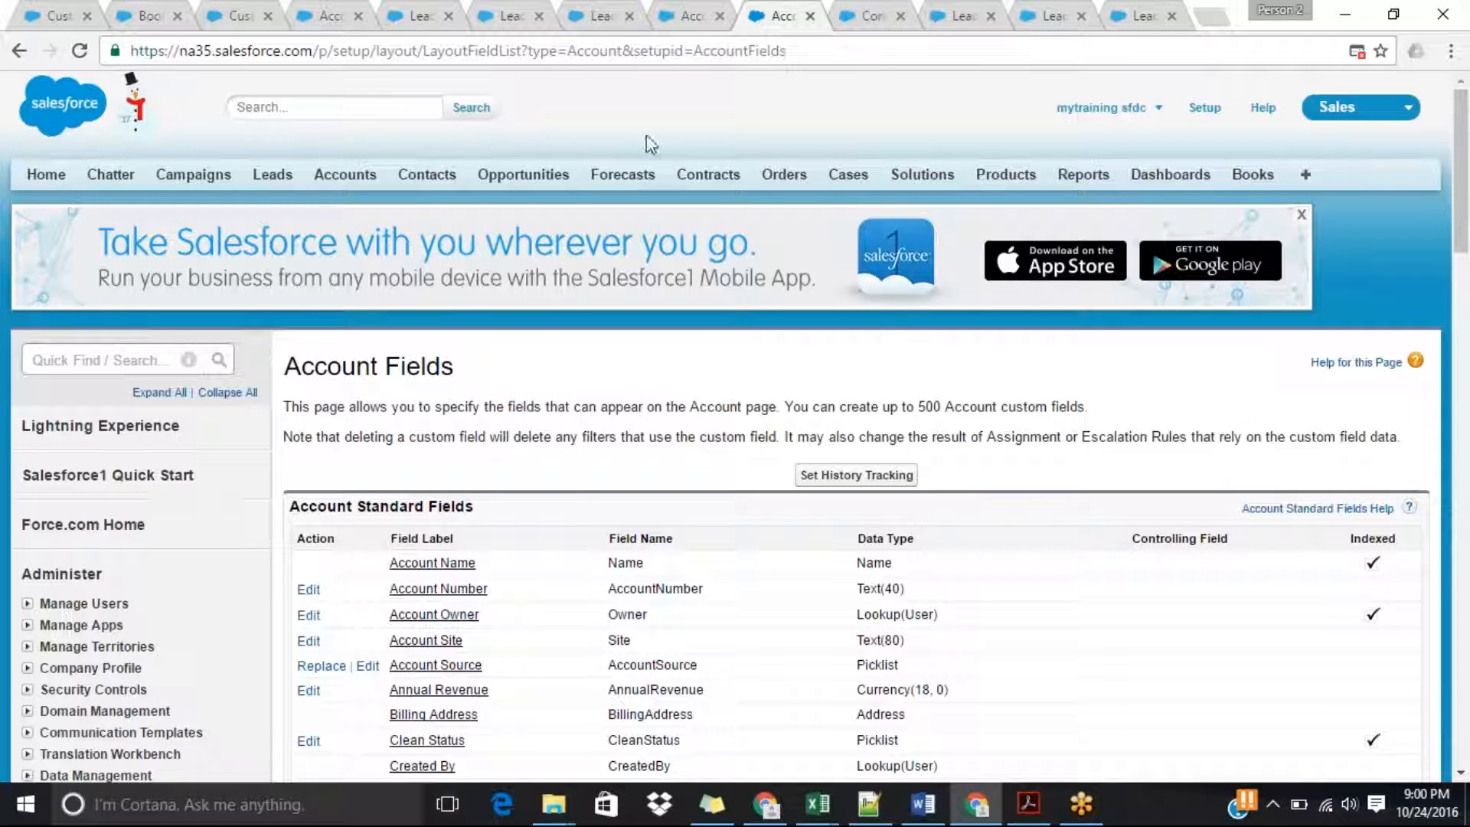
left_click(688, 11)
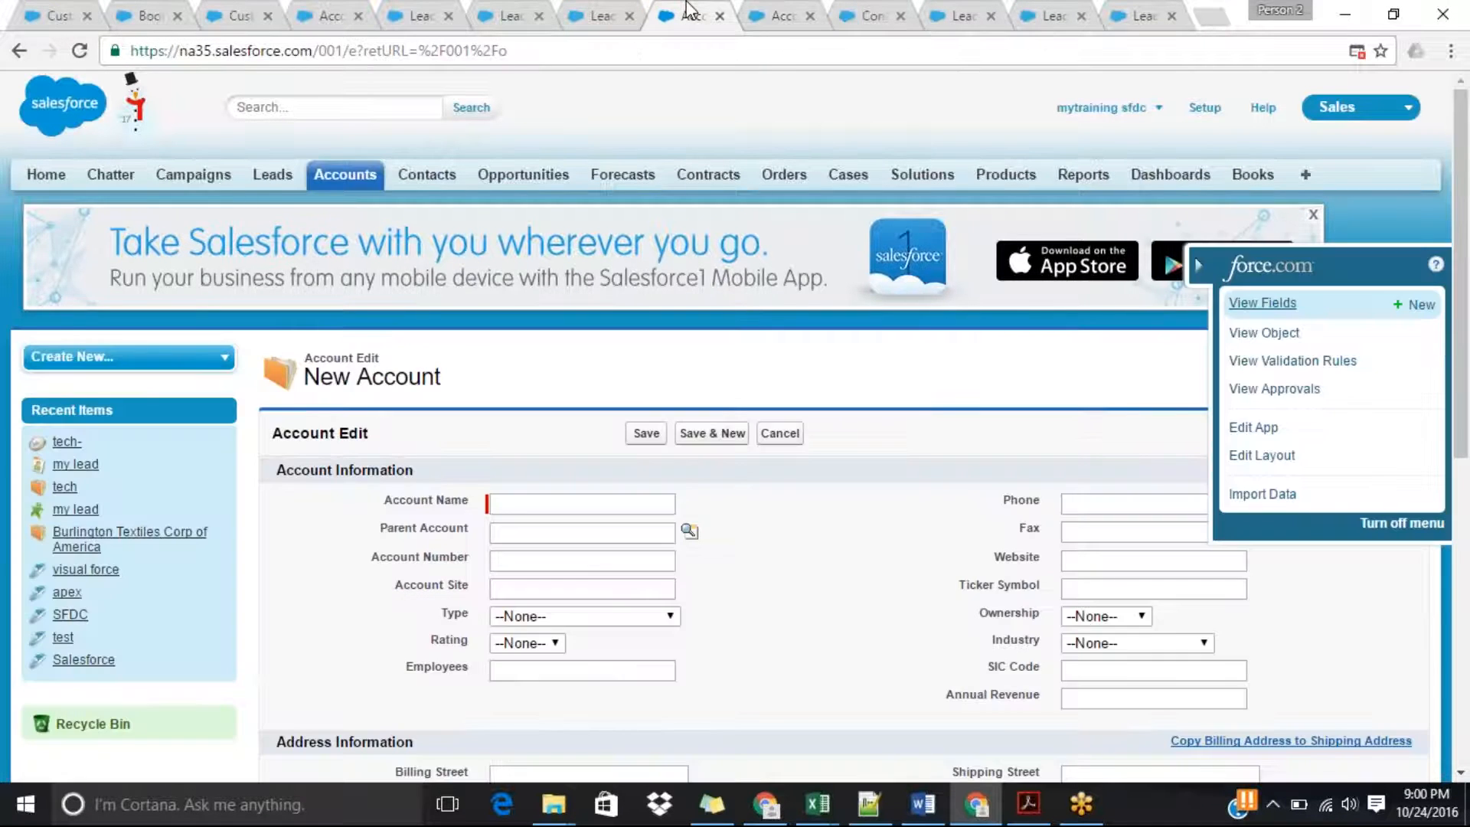
left_click(594, 14)
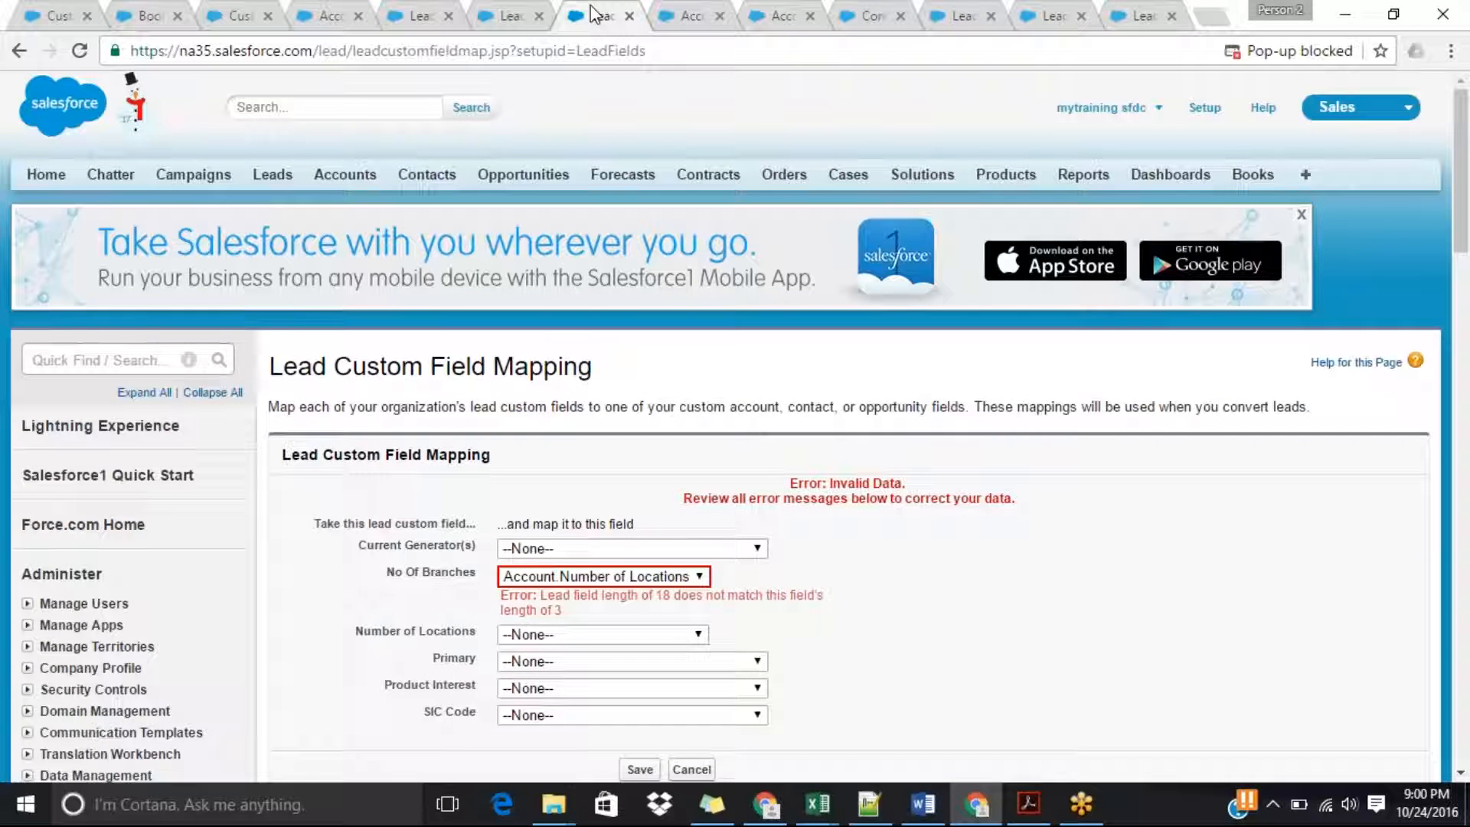
left_click(642, 772)
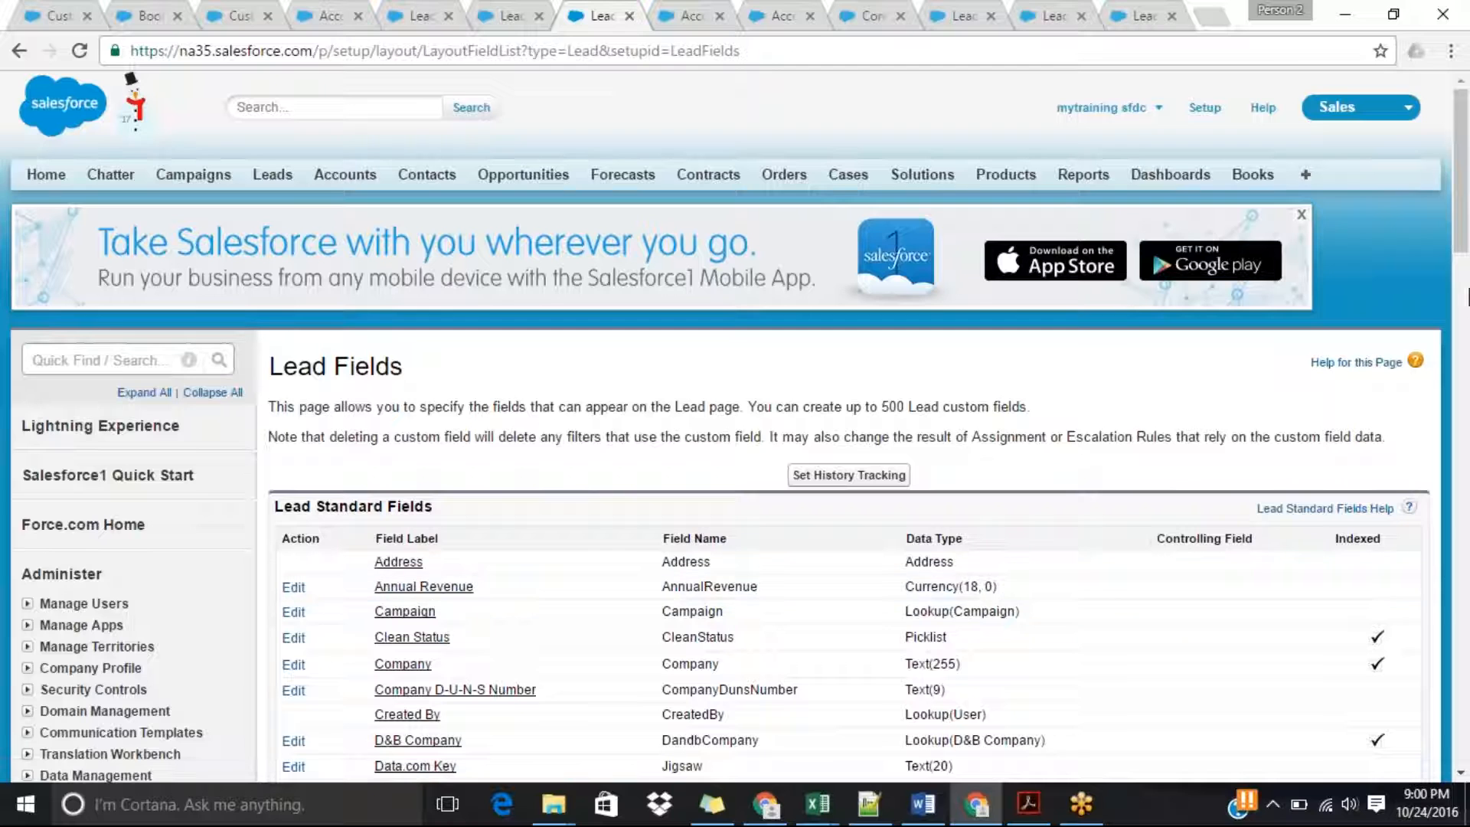
Reopen the lead custom field mapping, check the target of No Of Branches, and leave without changes.
left_click_drag(1462, 233, 1466, 482)
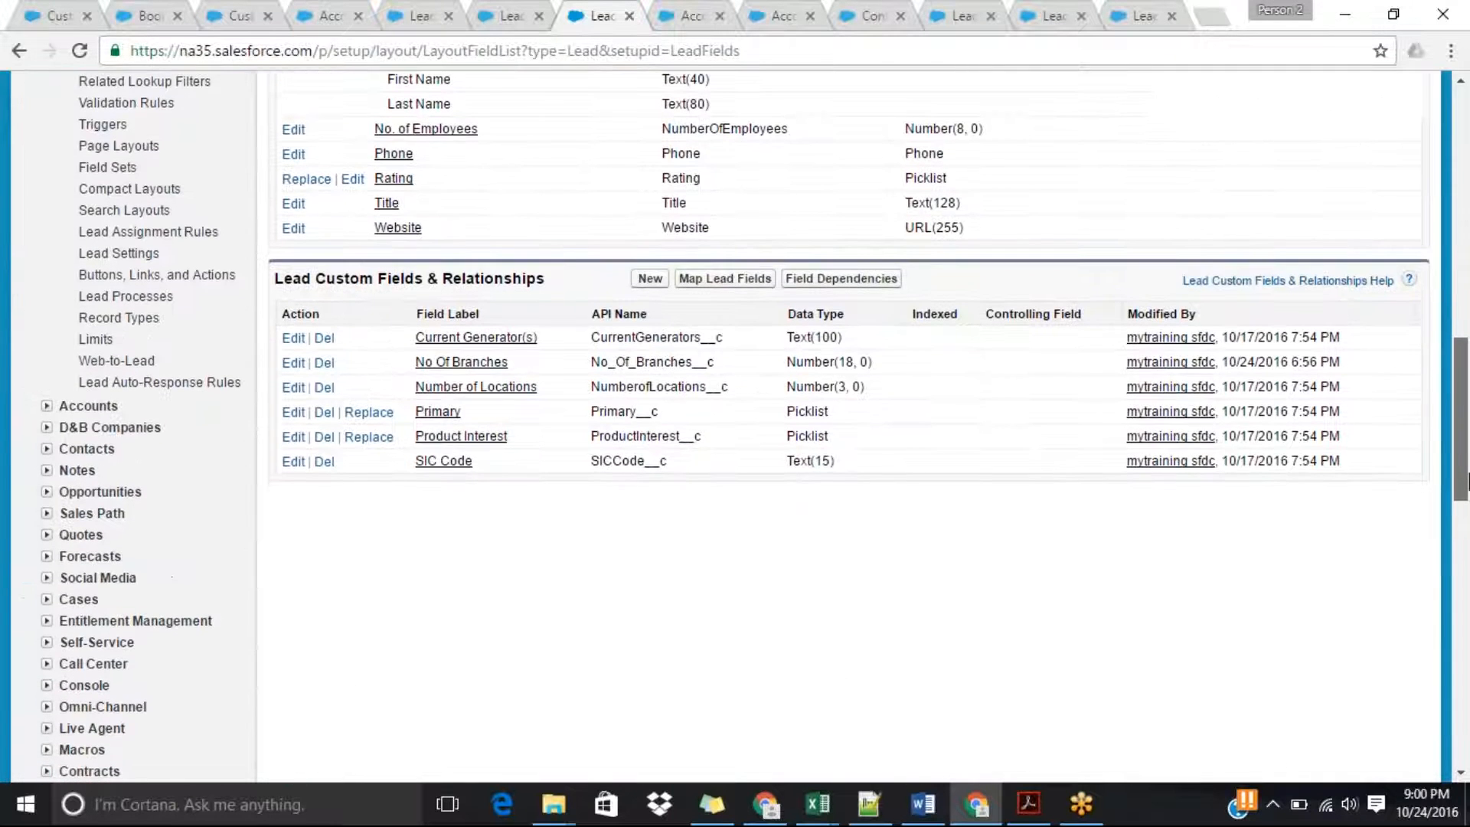
left_click(735, 283)
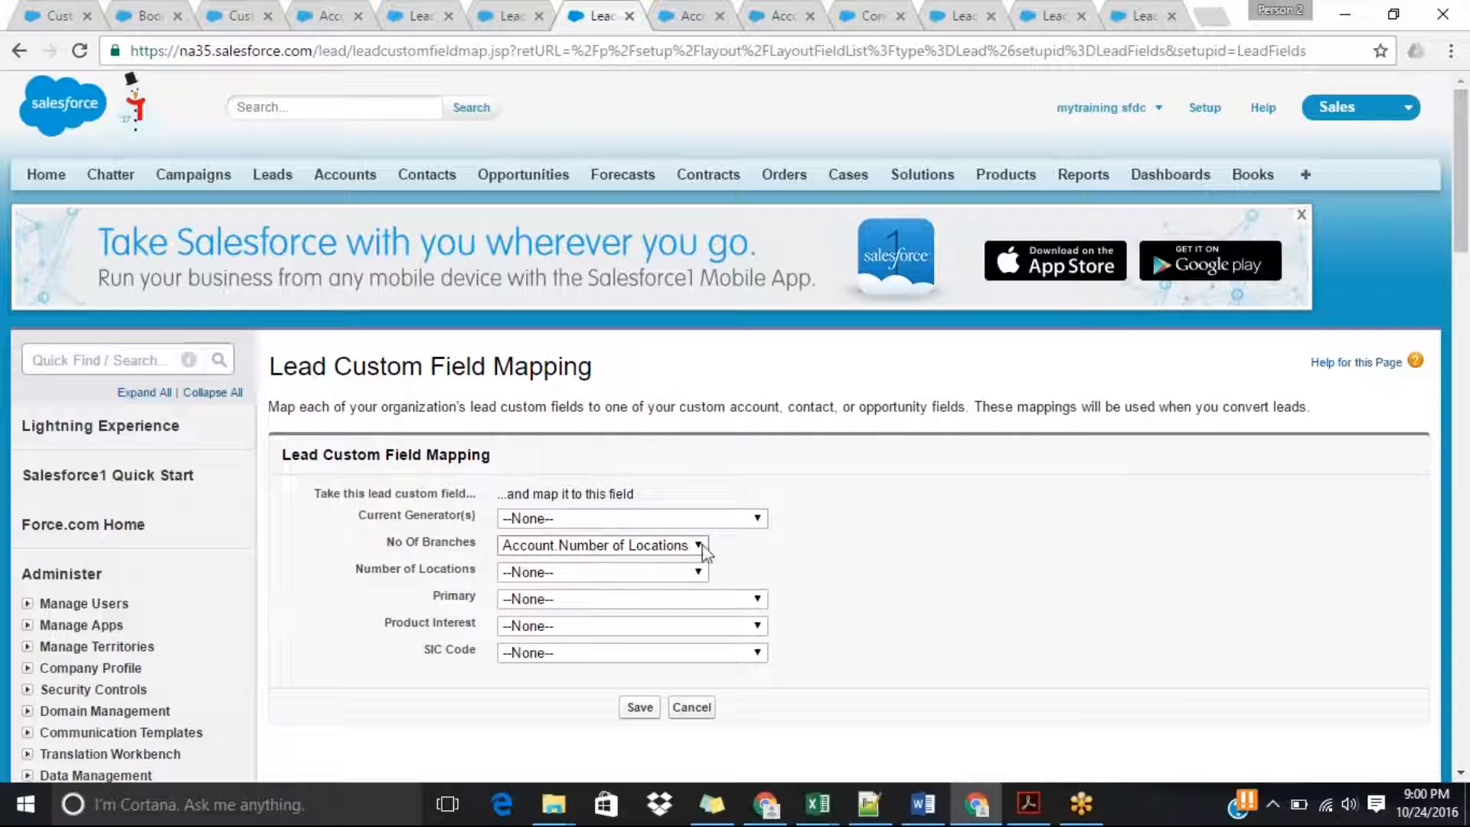
left_click(690, 708)
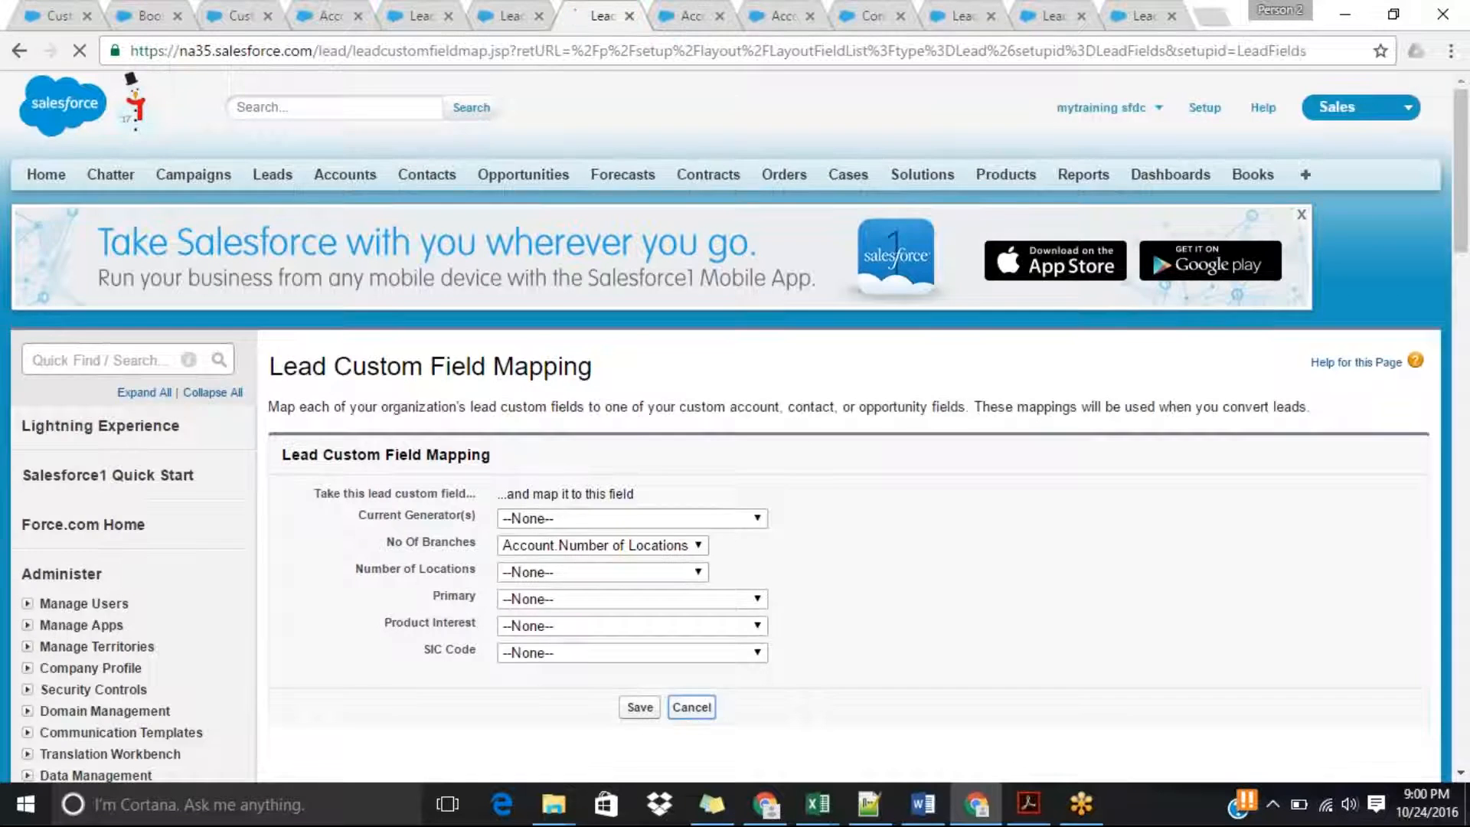
Close the surplus Salesforce browser tabs to the right of the current Lead Fields page.
left_click(719, 16)
left_click(719, 16)
left_click(720, 16)
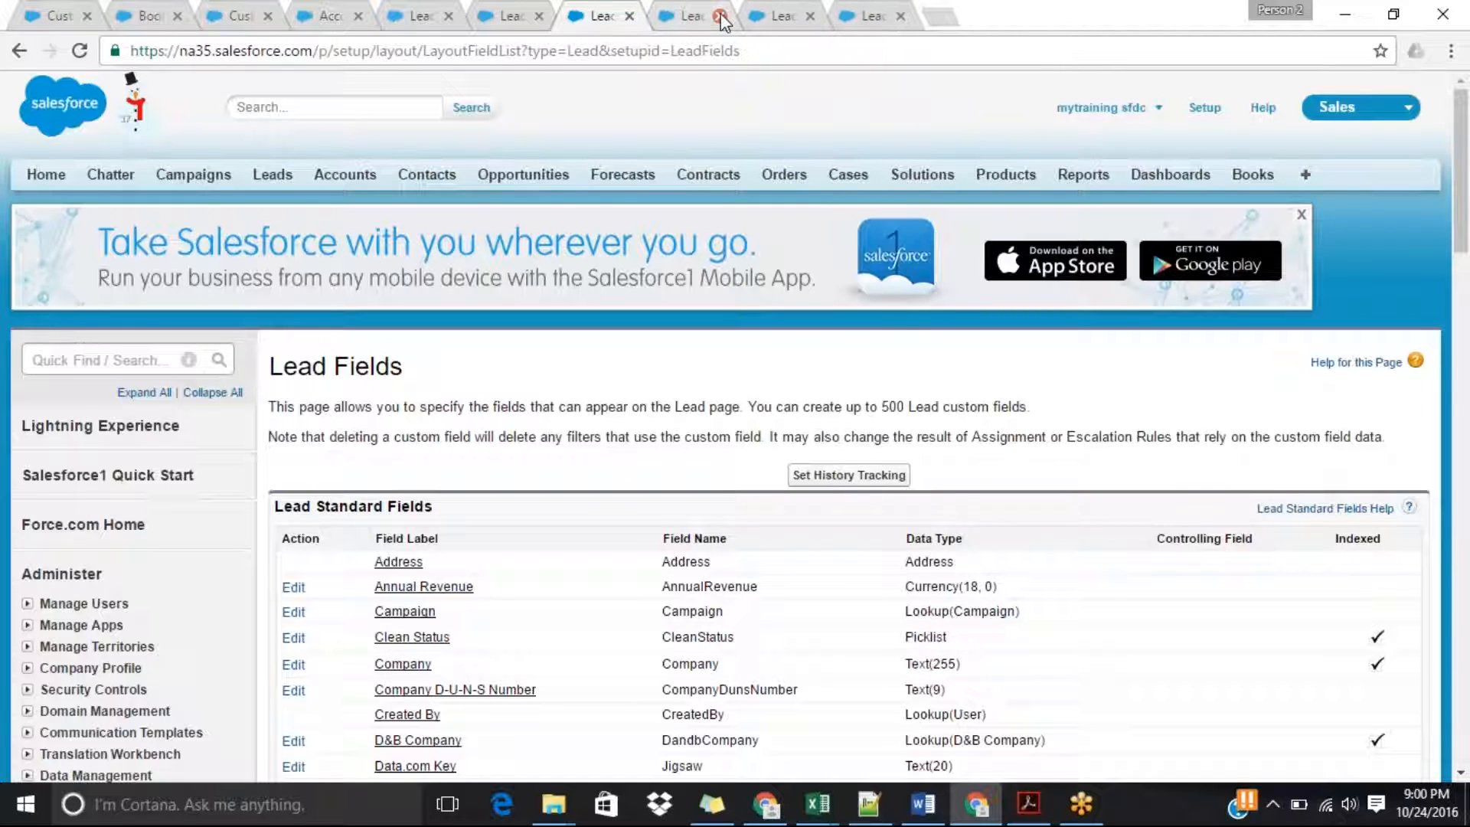
left_click(719, 16)
left_click(719, 16)
left_click(721, 16)
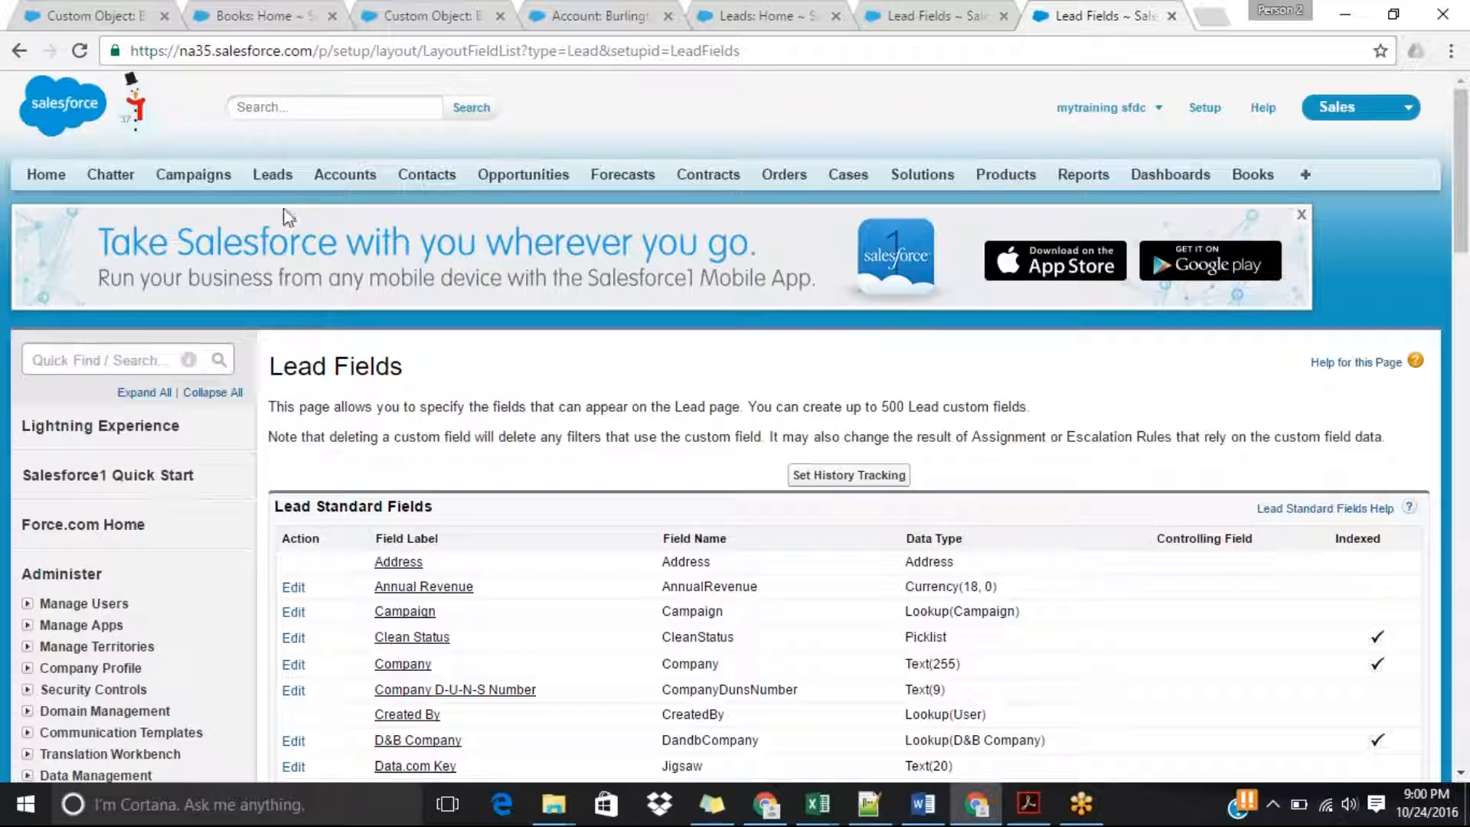
Start a new lead with first name Test, last name Lead mapping and company dell.
left_click(272, 175)
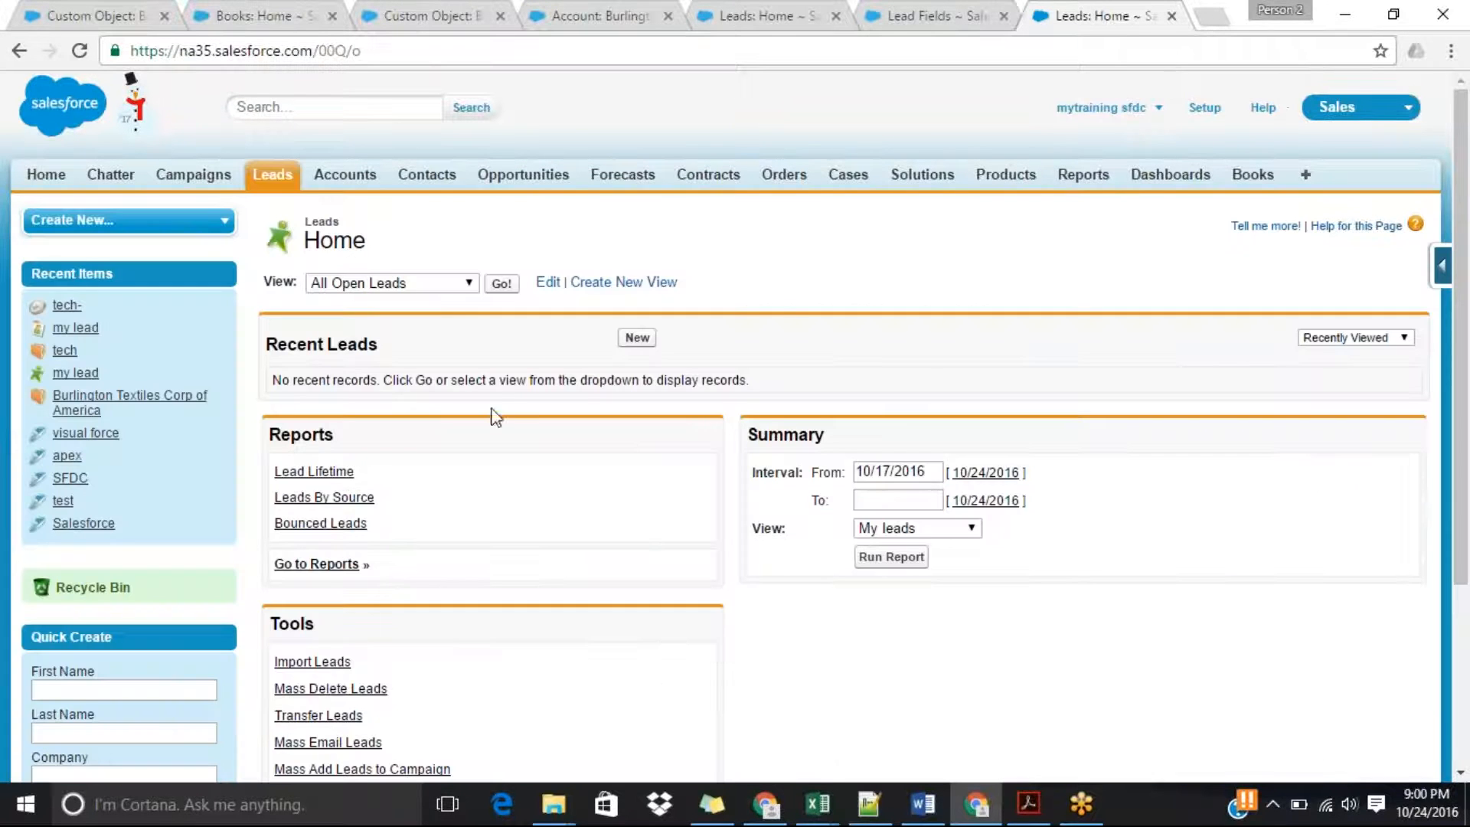
left_click(636, 339)
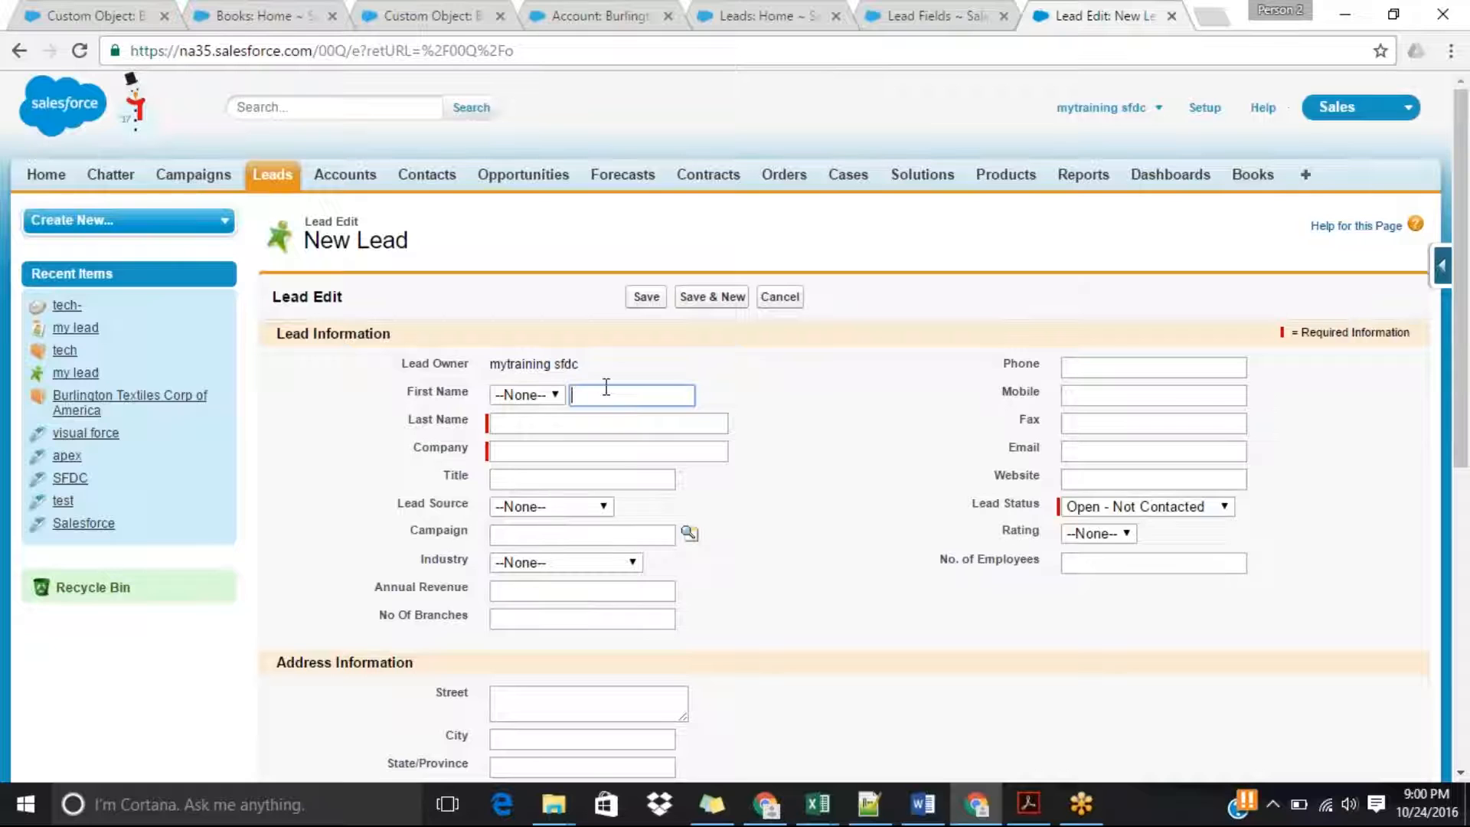
type("Test")
key("Tab")
type("Lead map")
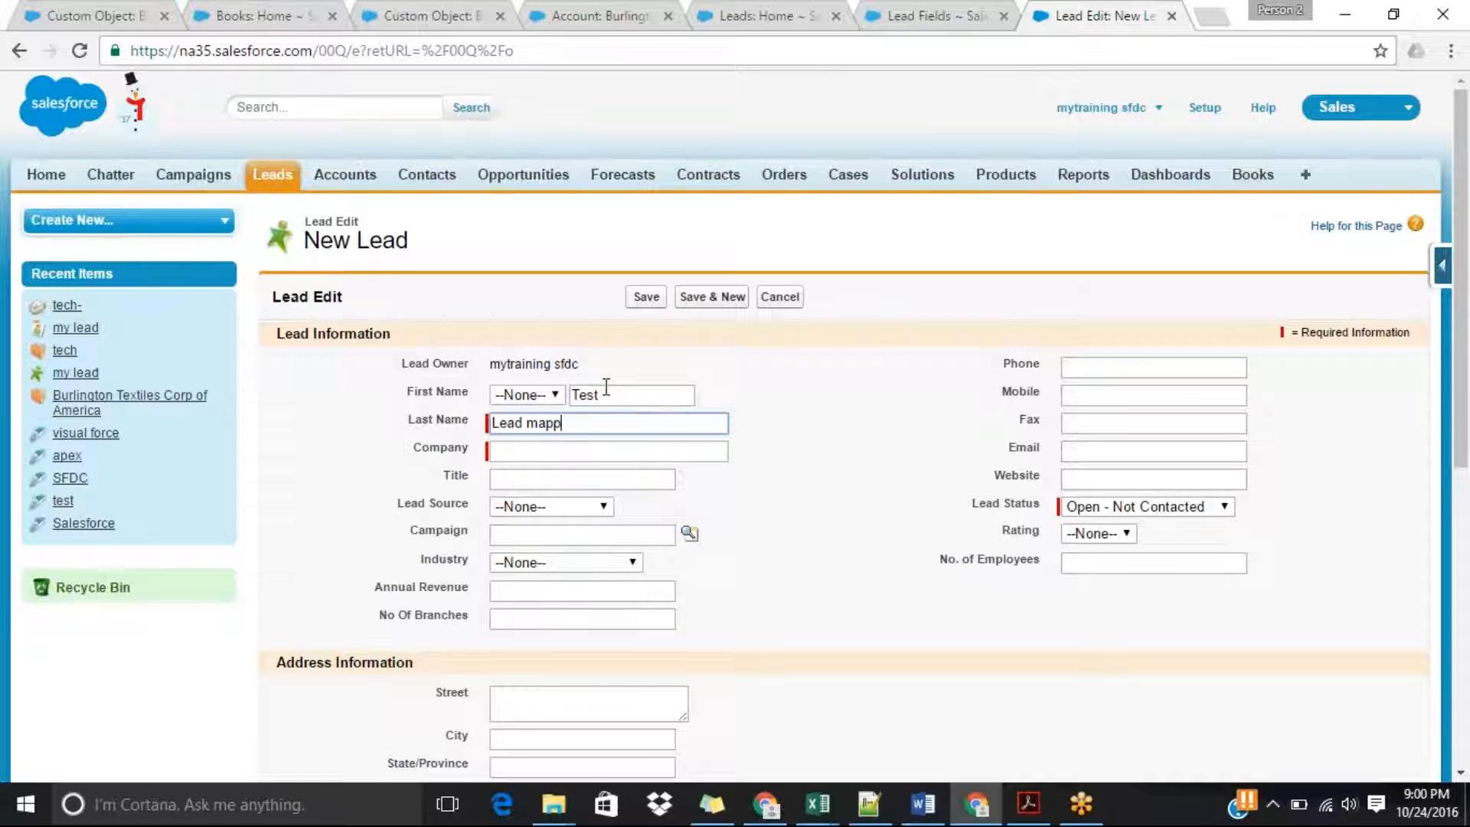
key("Tab")
type("dell")
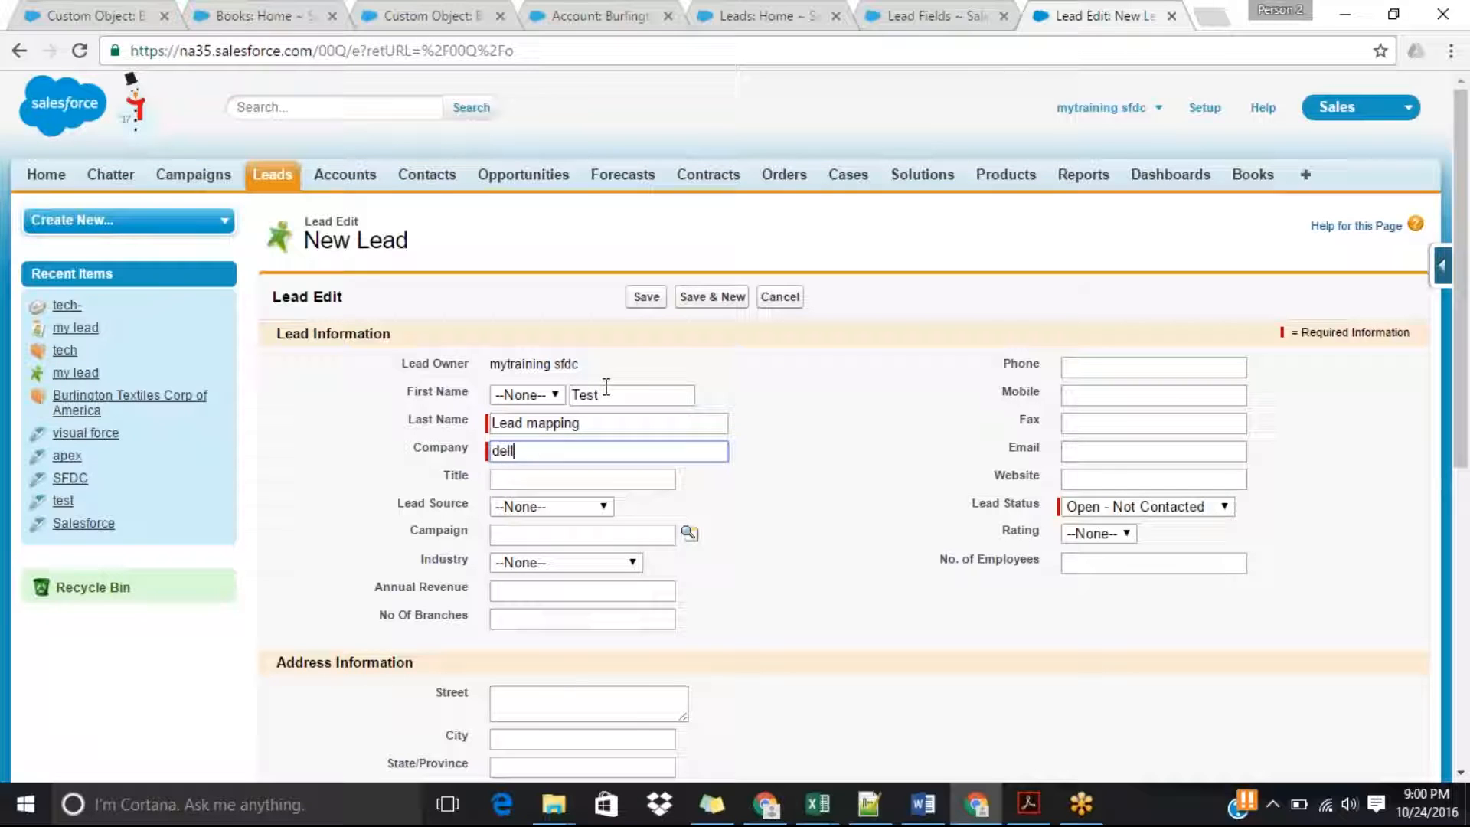
key("Tab")
key("Tab")
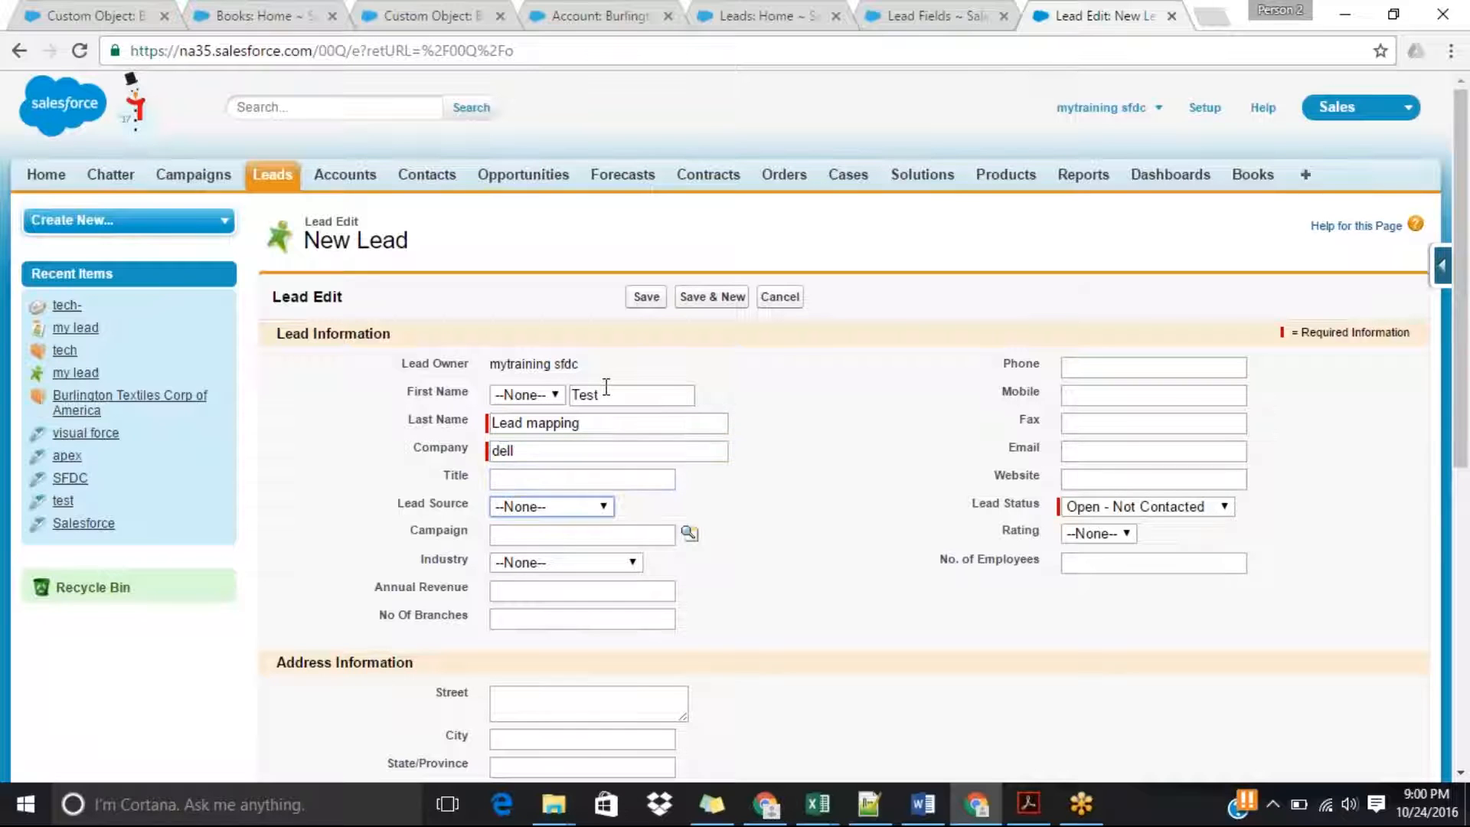
Set the lead's source to Purchased List, No Of Branches to 25 and Annual Revenue to 78878.
left_click(551, 511)
key("Down")
key("Down")
key("Down")
key("Down")
key("Return")
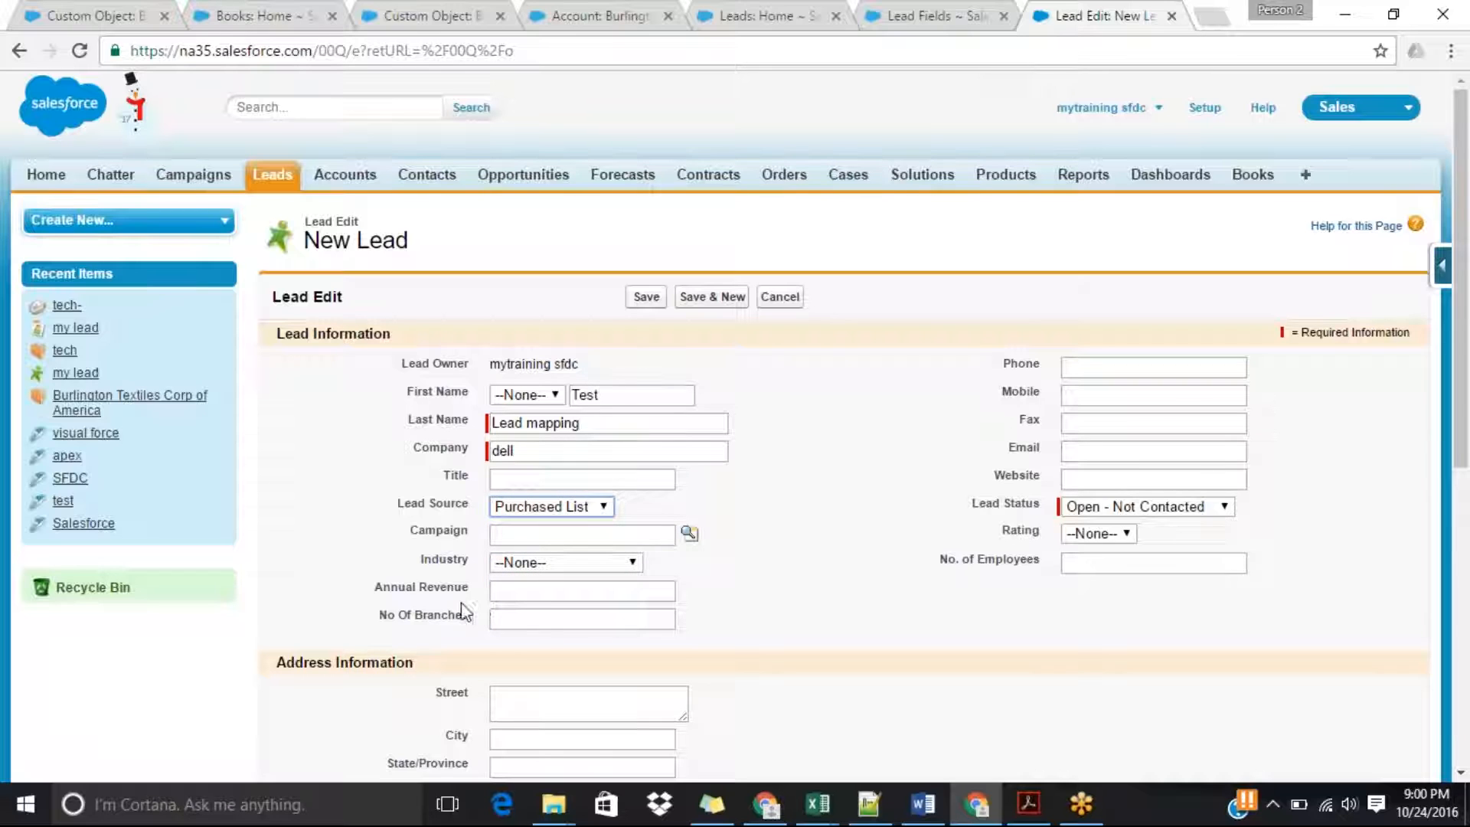
left_click(539, 612)
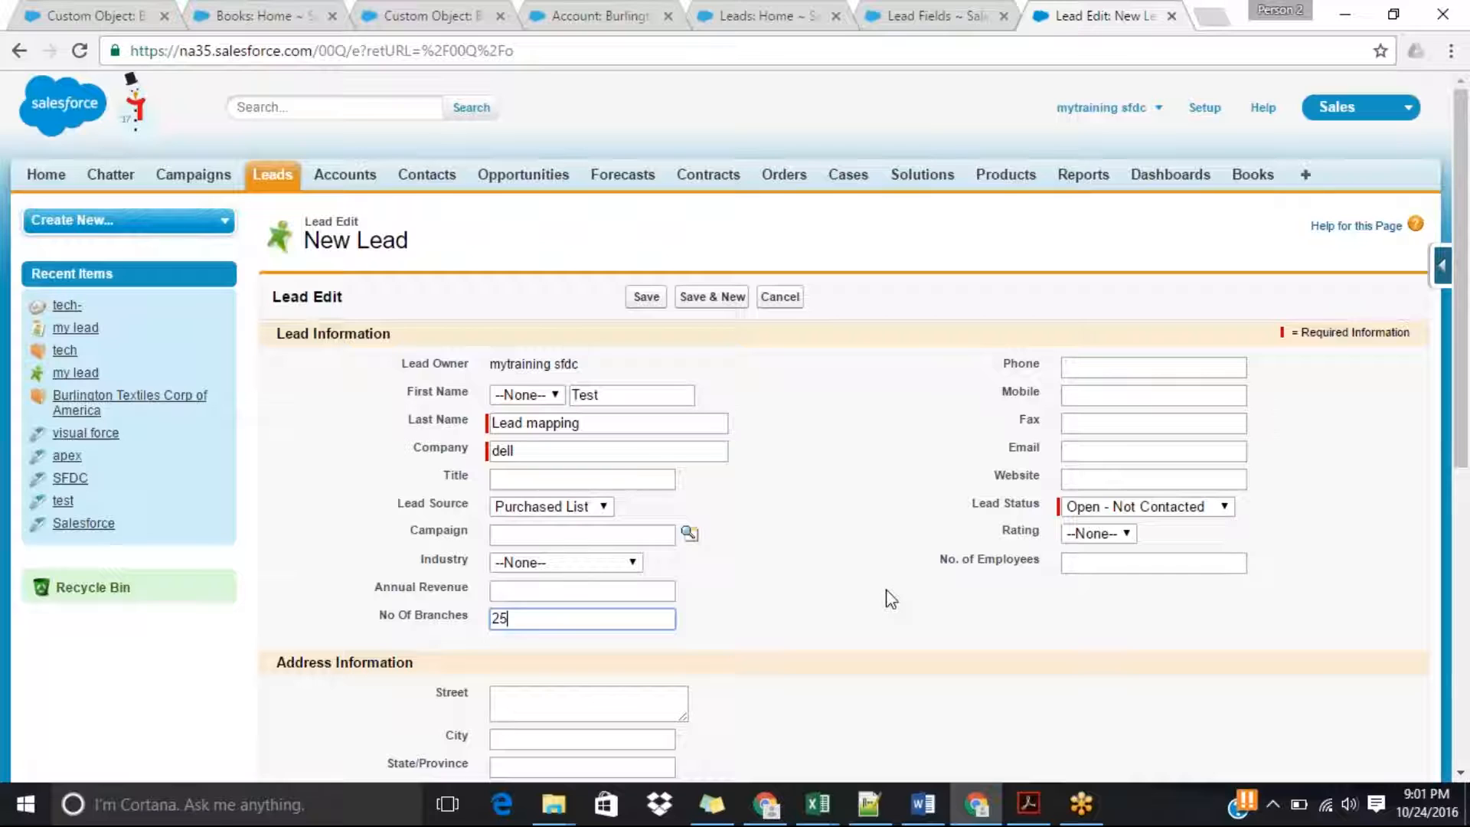
left_click(629, 585)
type("78878")
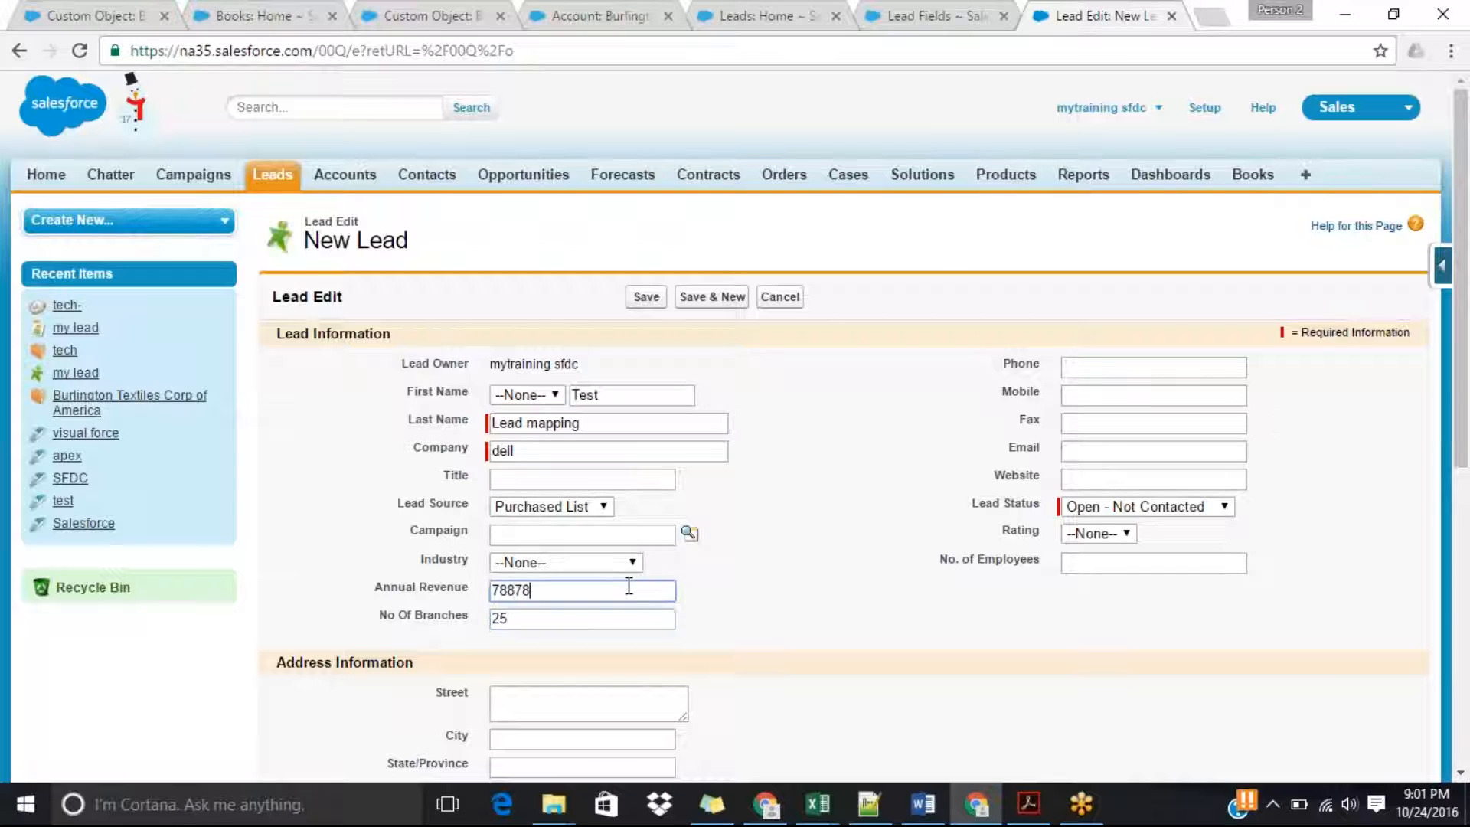
Fill in the new lead's phone number and e-mail address.
left_click(1122, 371)
left_click(1110, 388)
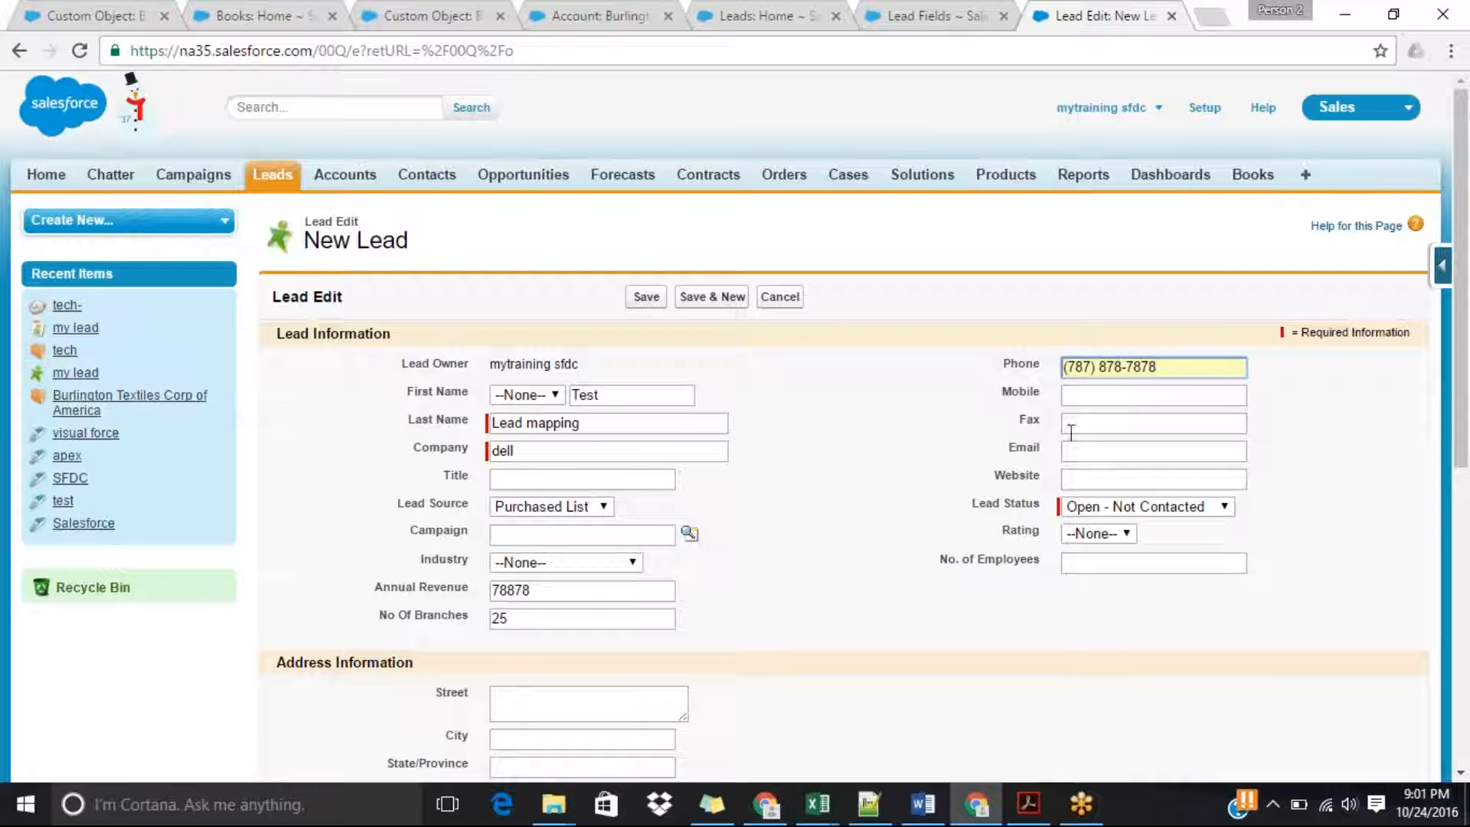
left_click(1083, 453)
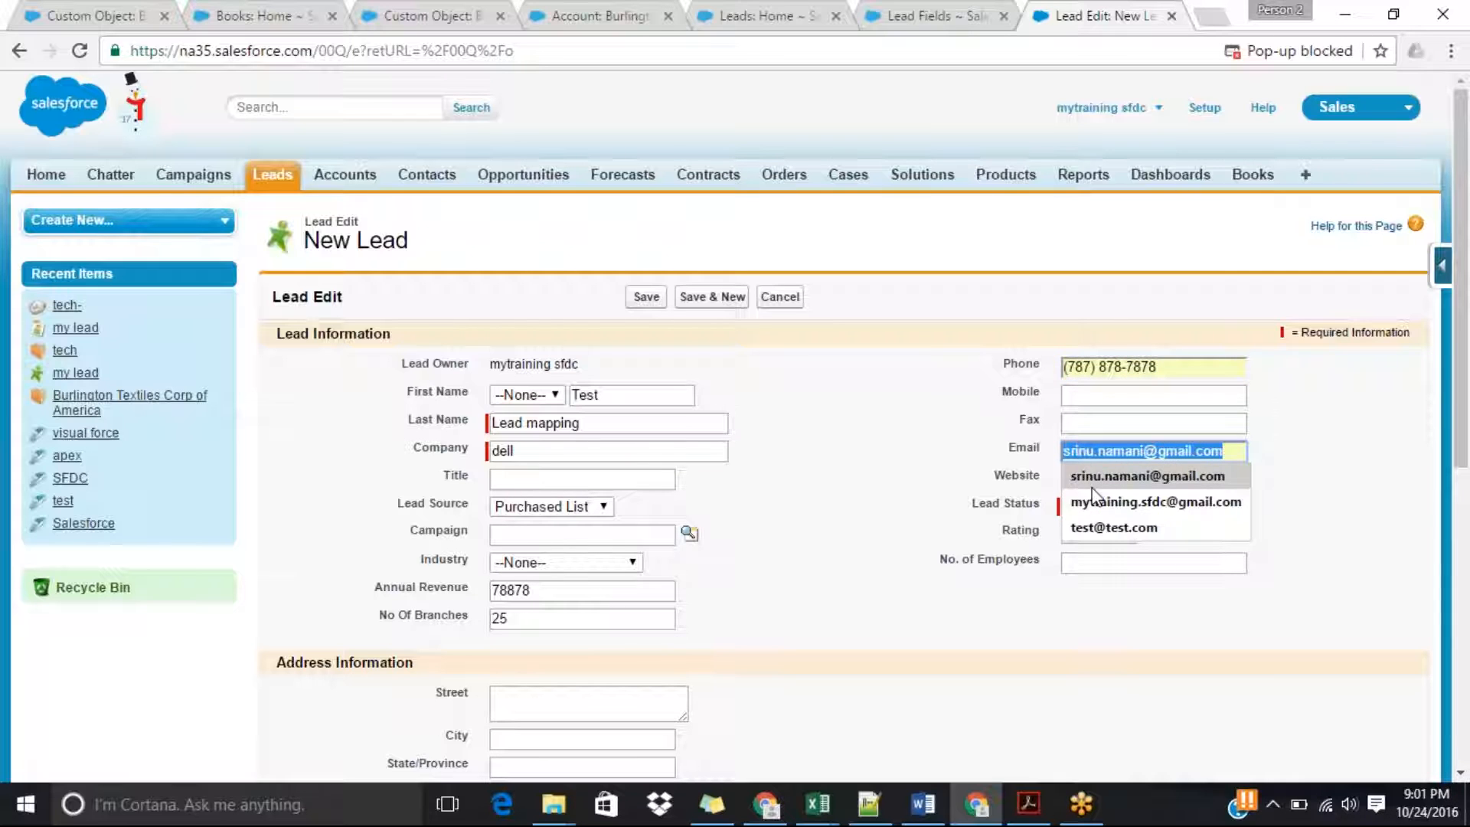
left_click(1102, 505)
Fill in the lead's street, city, state, postal code and country, and save the lead.
left_click_drag(1462, 367, 1467, 548)
left_click(525, 393)
left_click(527, 422)
left_click(550, 342)
left_click(538, 356)
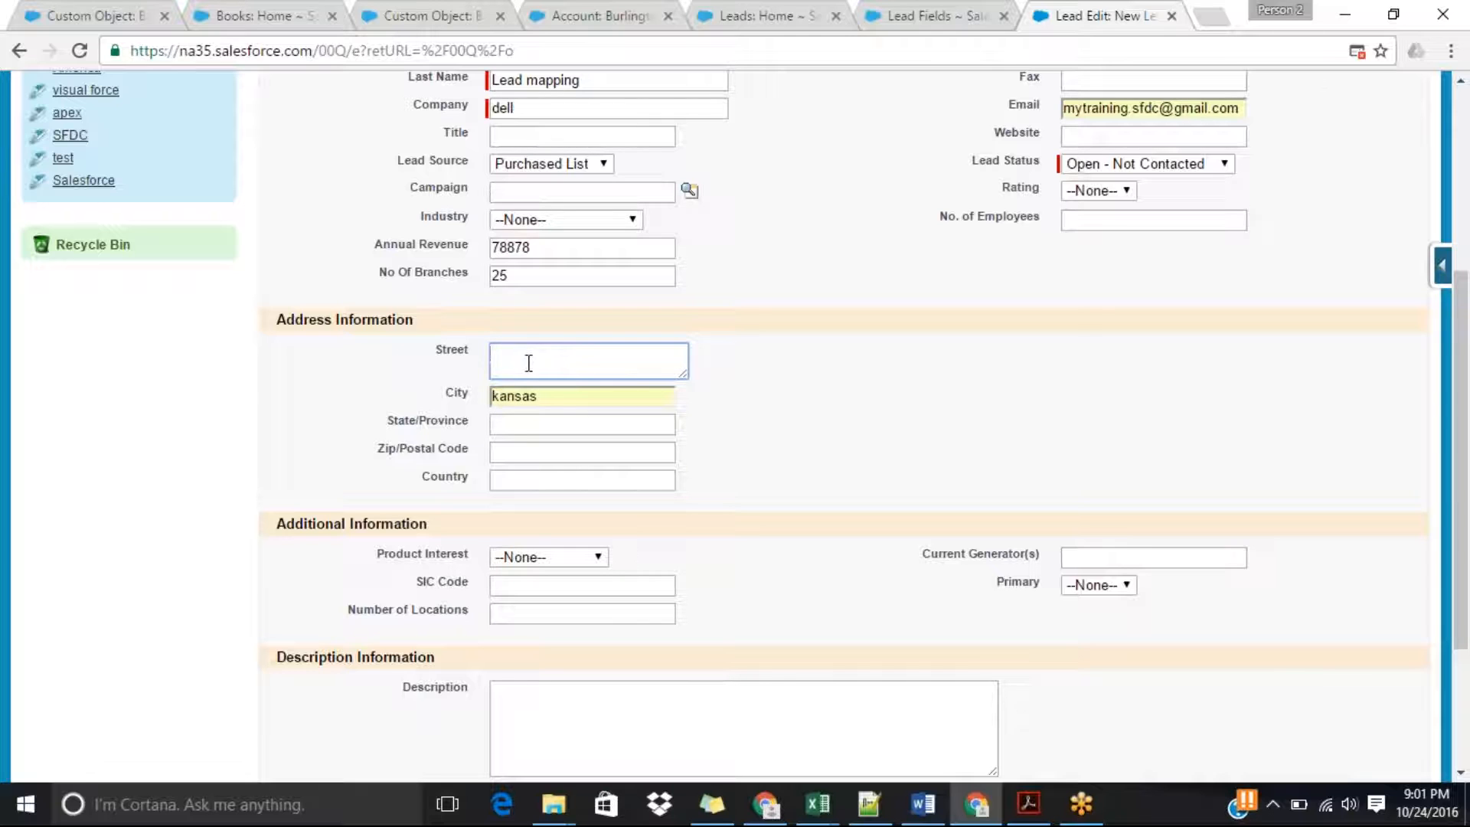
key("Tab")
key("Tab")
key("Tab")
type("6")
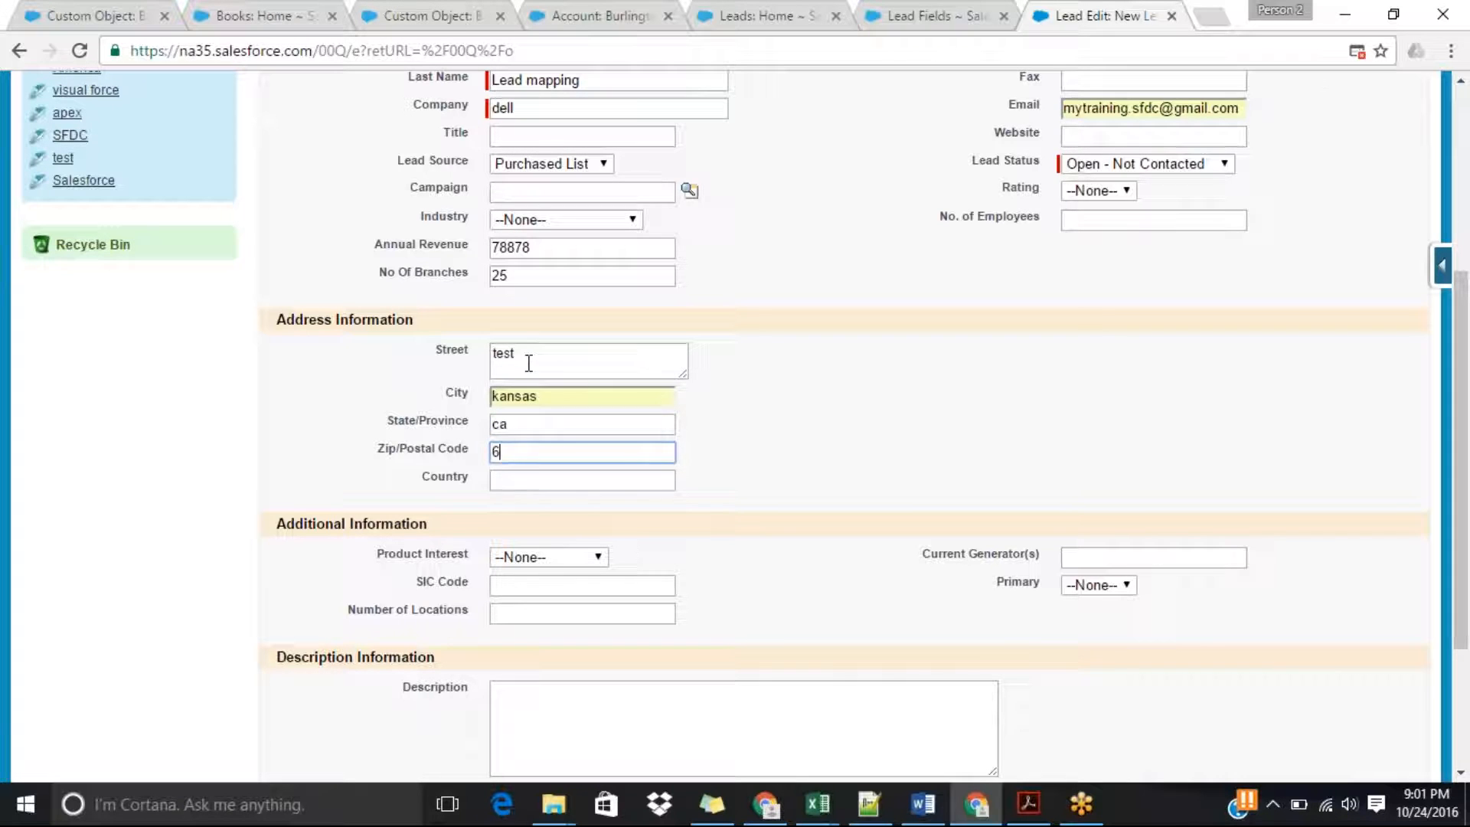
type("40")
left_click(503, 481)
key("Tab")
type("u")
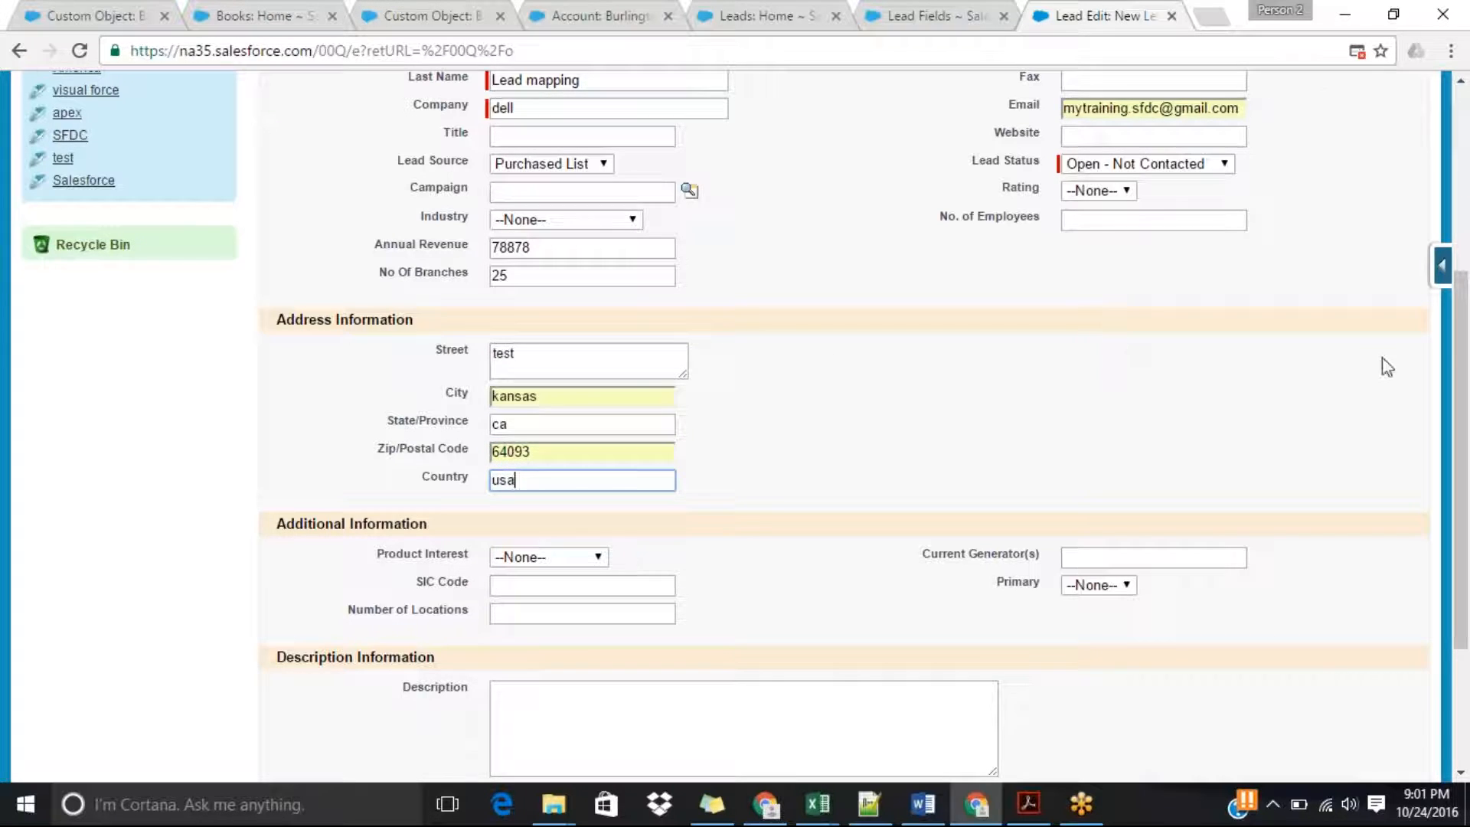
scroll(1464, 459, "down", 2)
scroll(1466, 463, "down", 2)
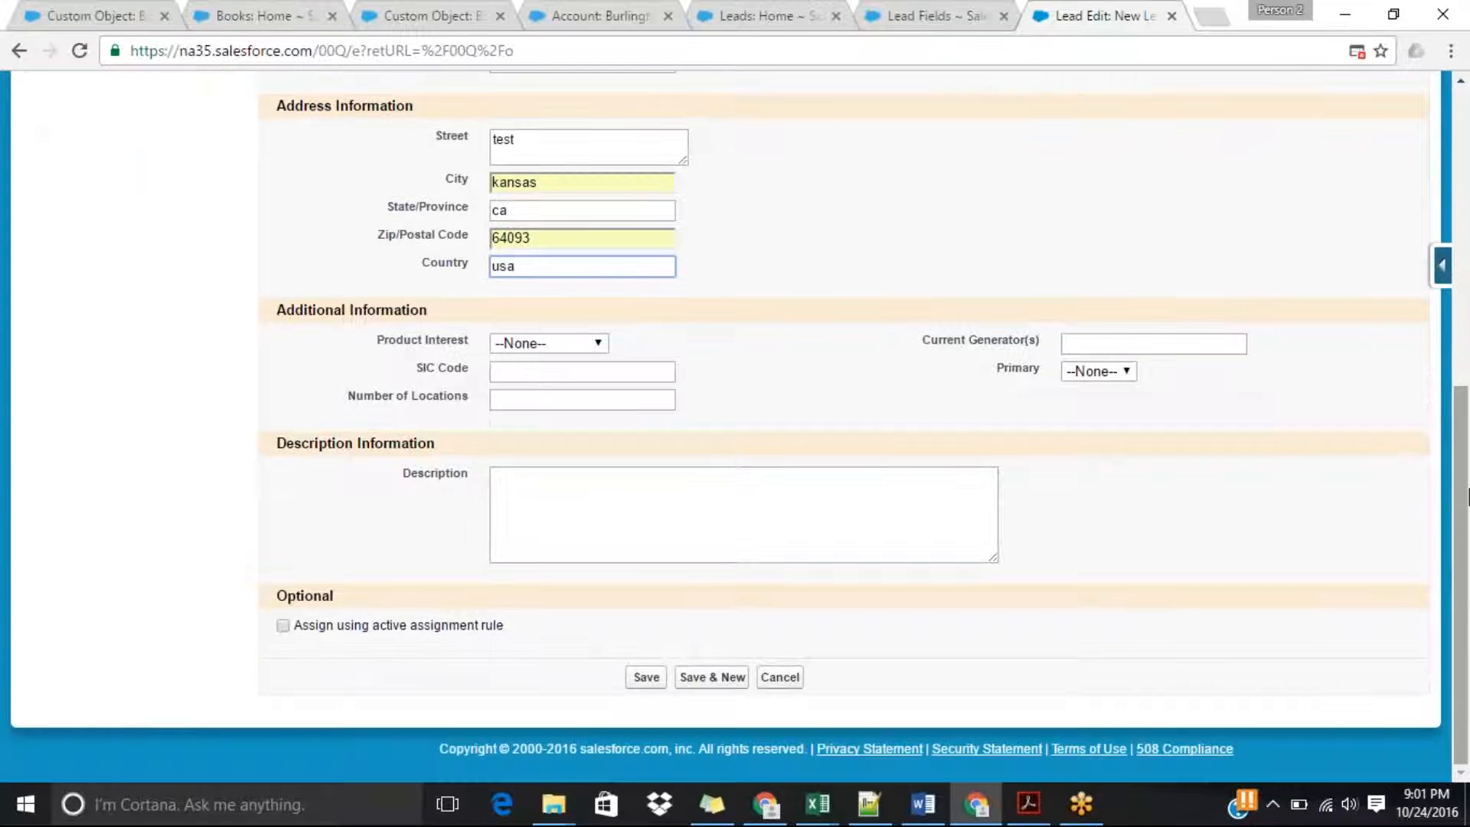
left_click(643, 678)
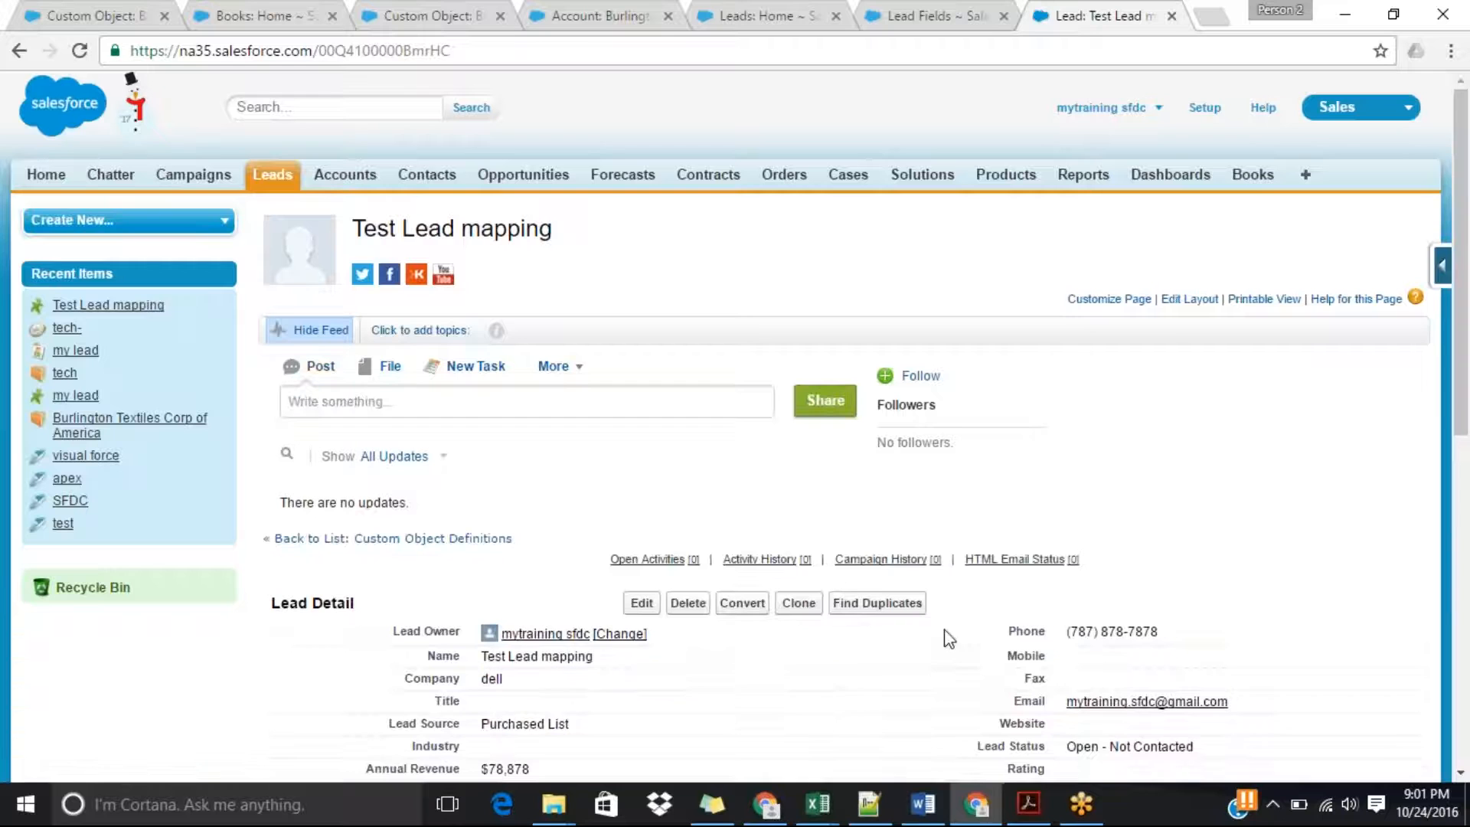
Convert the Test Lead mapping lead into a new dell account with an opportunity named dell-.
scroll(1466, 408, "down", 2)
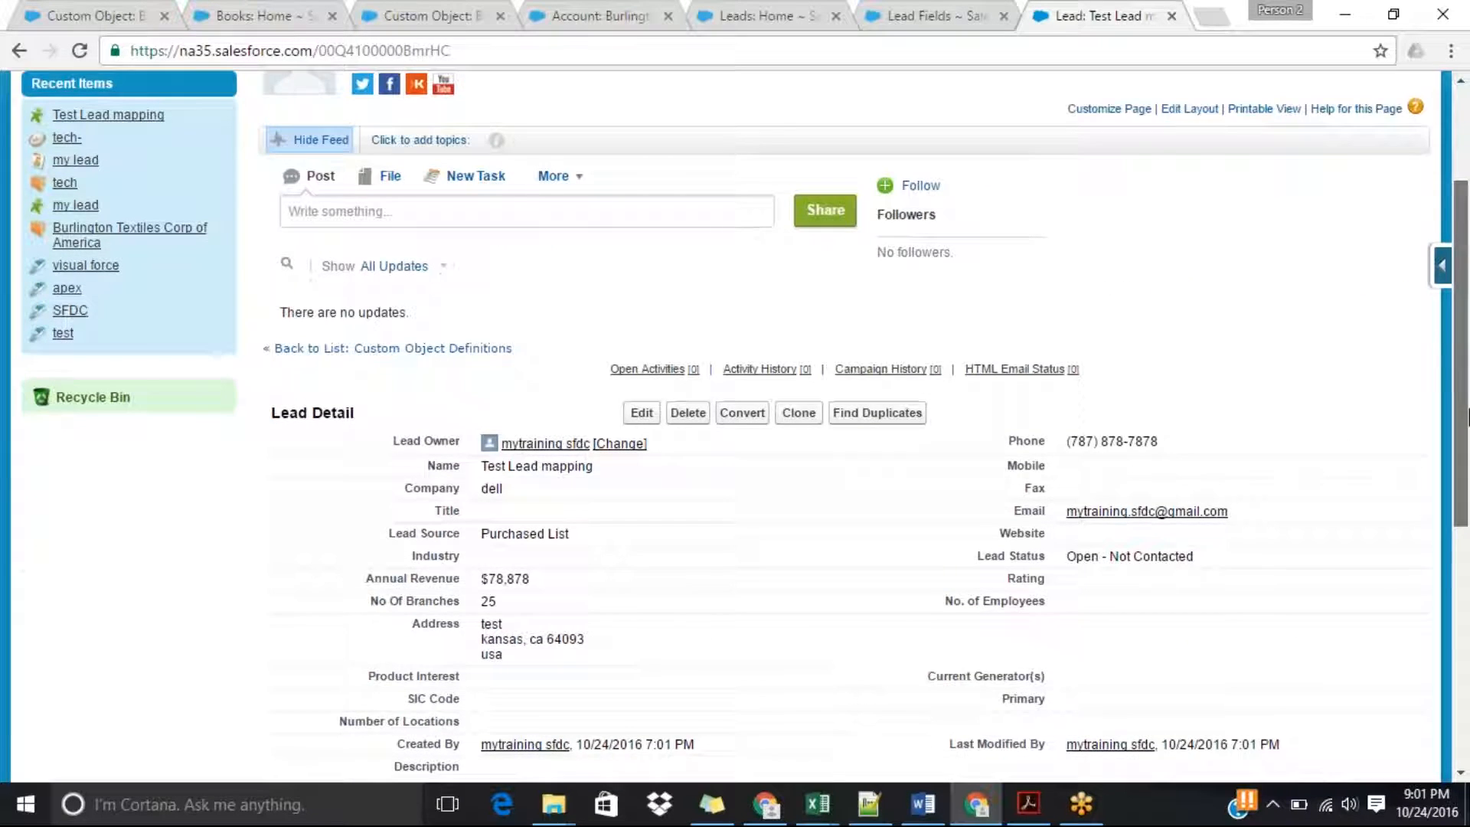
scroll(1466, 408, "down", 1)
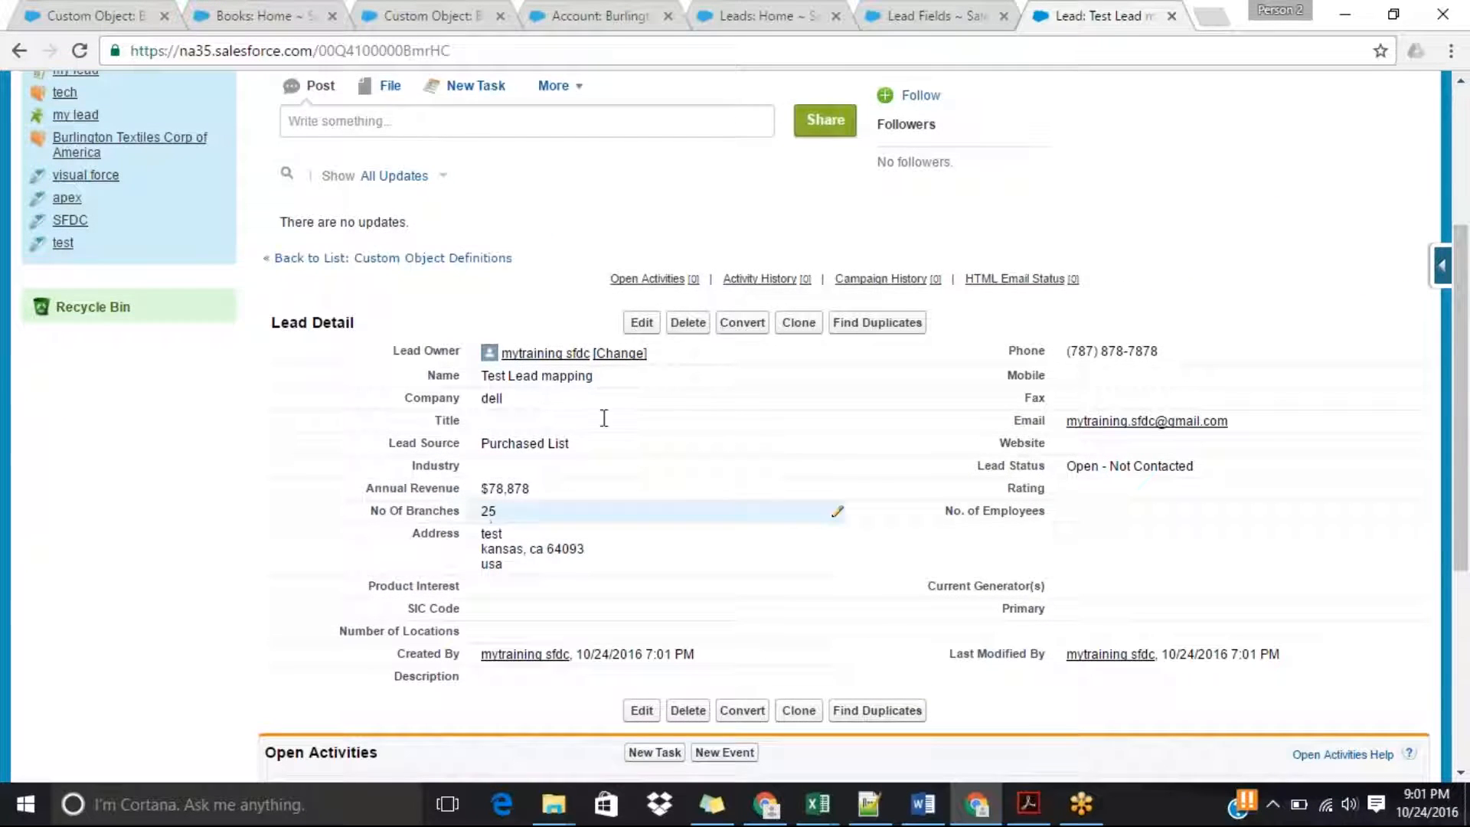
left_click(750, 329)
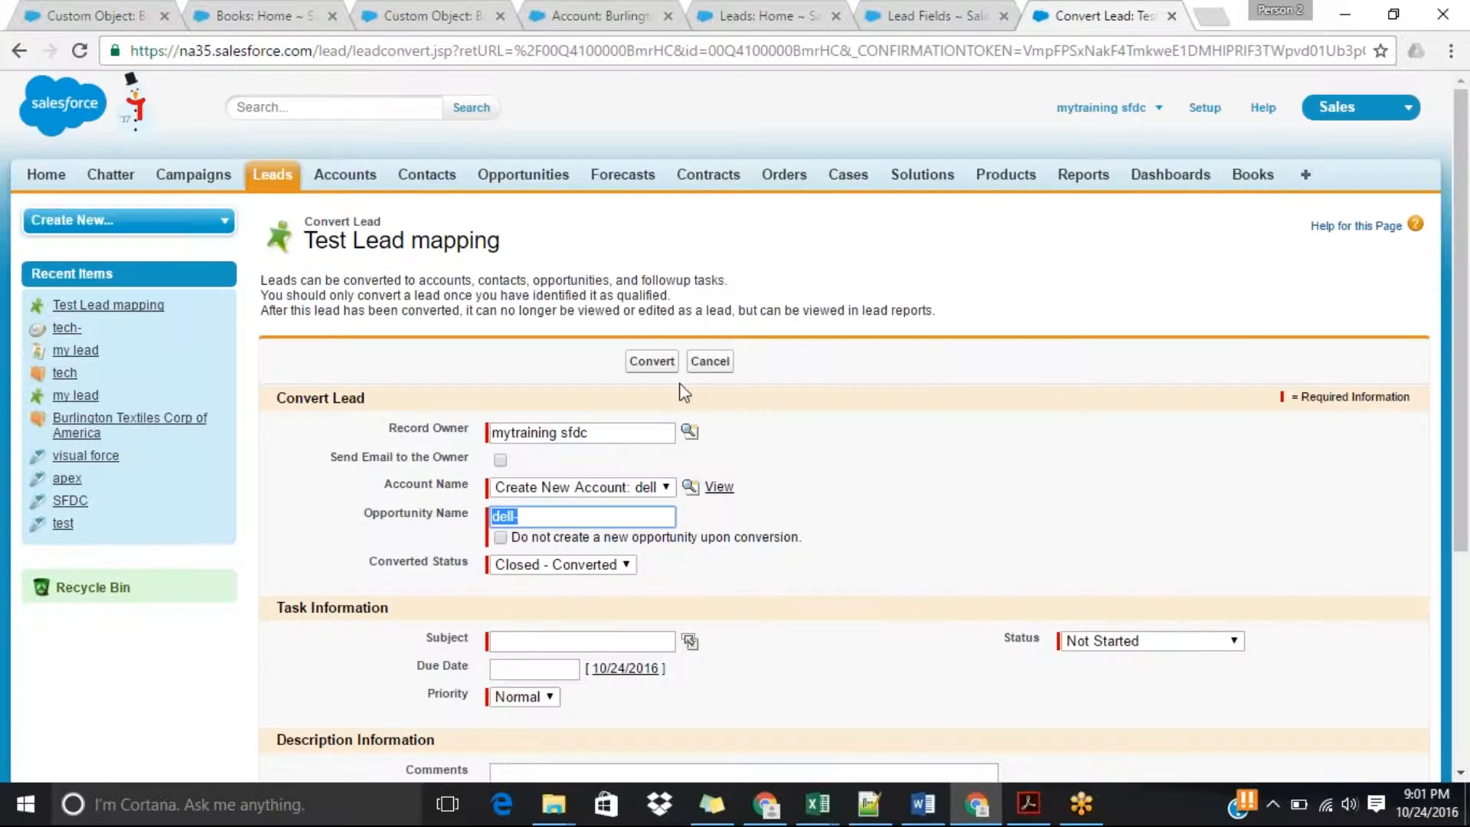
left_click(655, 362)
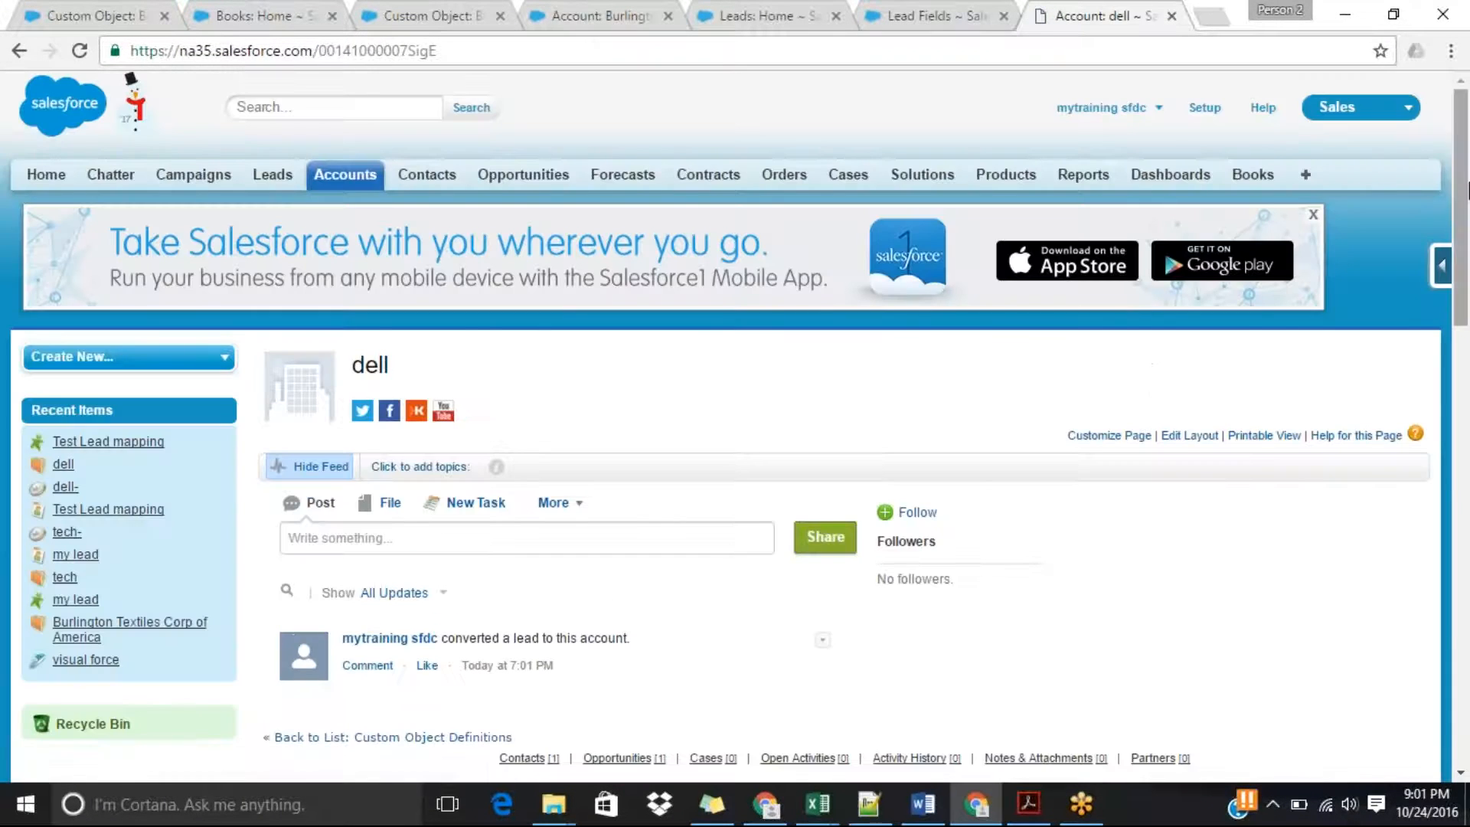
Examine the converted dell account's details, including Number of Locations under Additional Information.
scroll(1466, 276, "down", 1)
left_click_drag(1466, 276, 1466, 402)
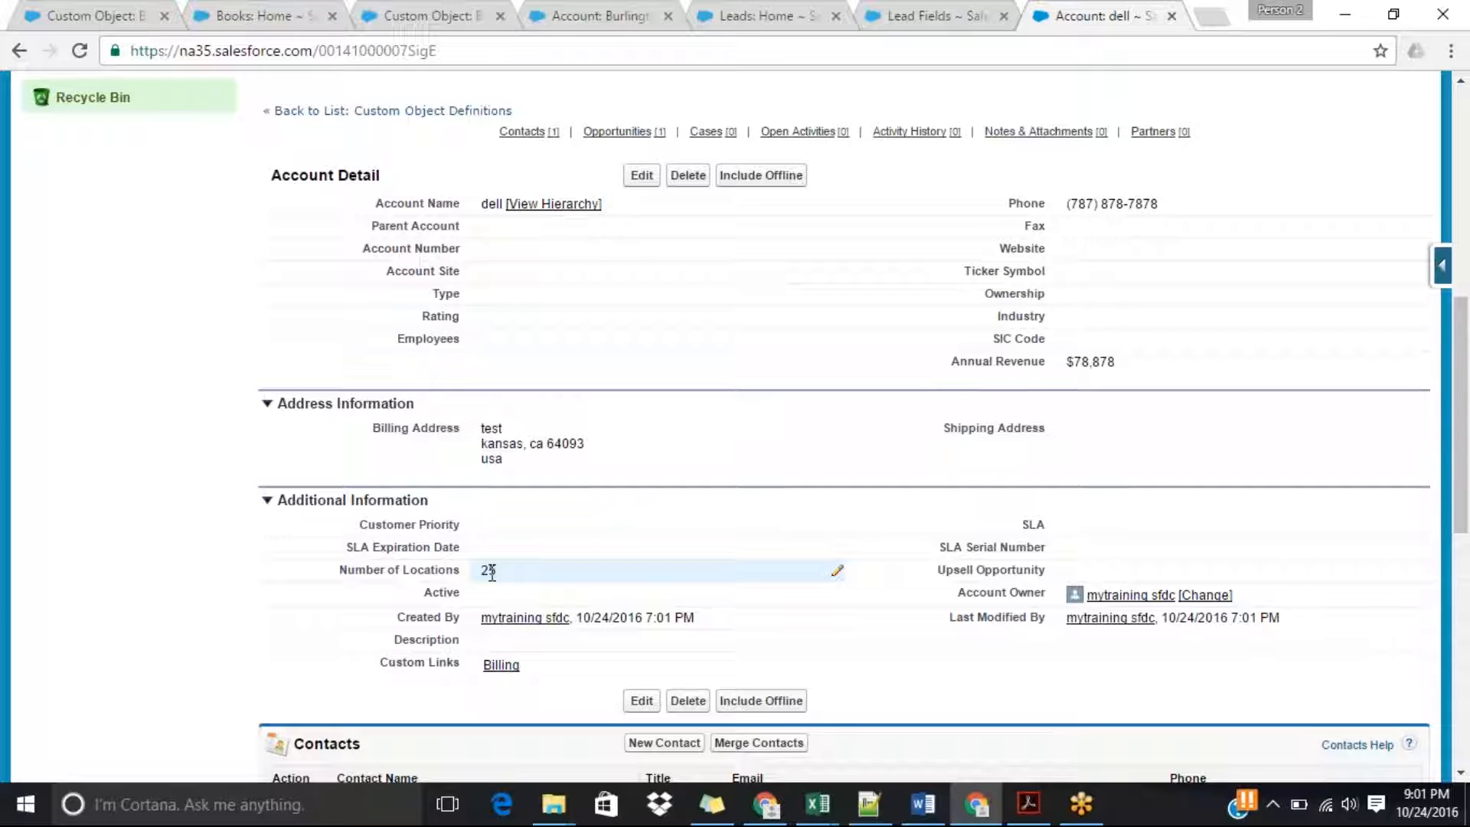
mouse_move(1466, 392)
left_mouse_down()
mouse_move(1467, 445)
mouse_move(1468, 397)
left_mouse_up()
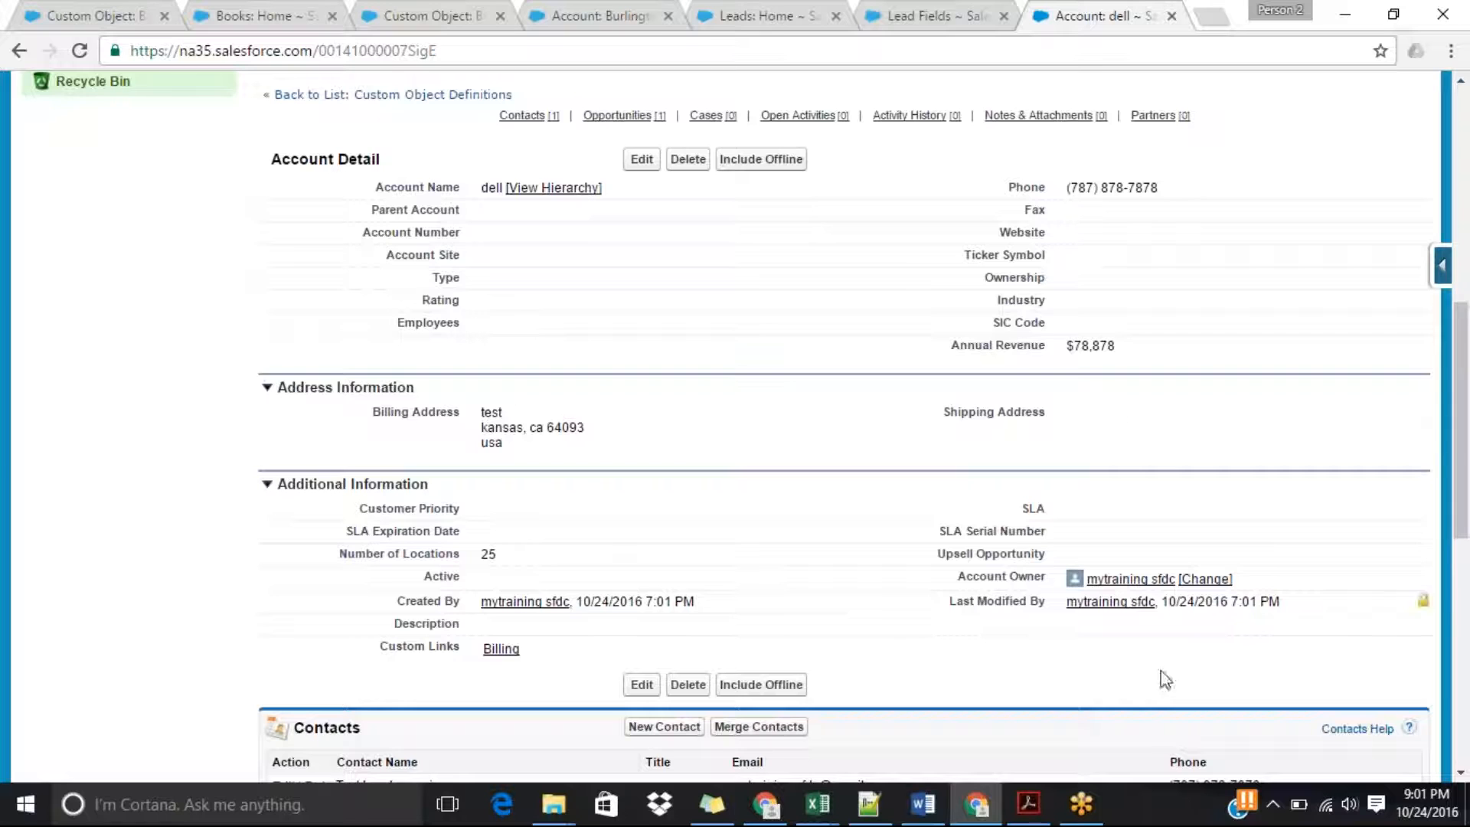
mouse_move(874, 810)
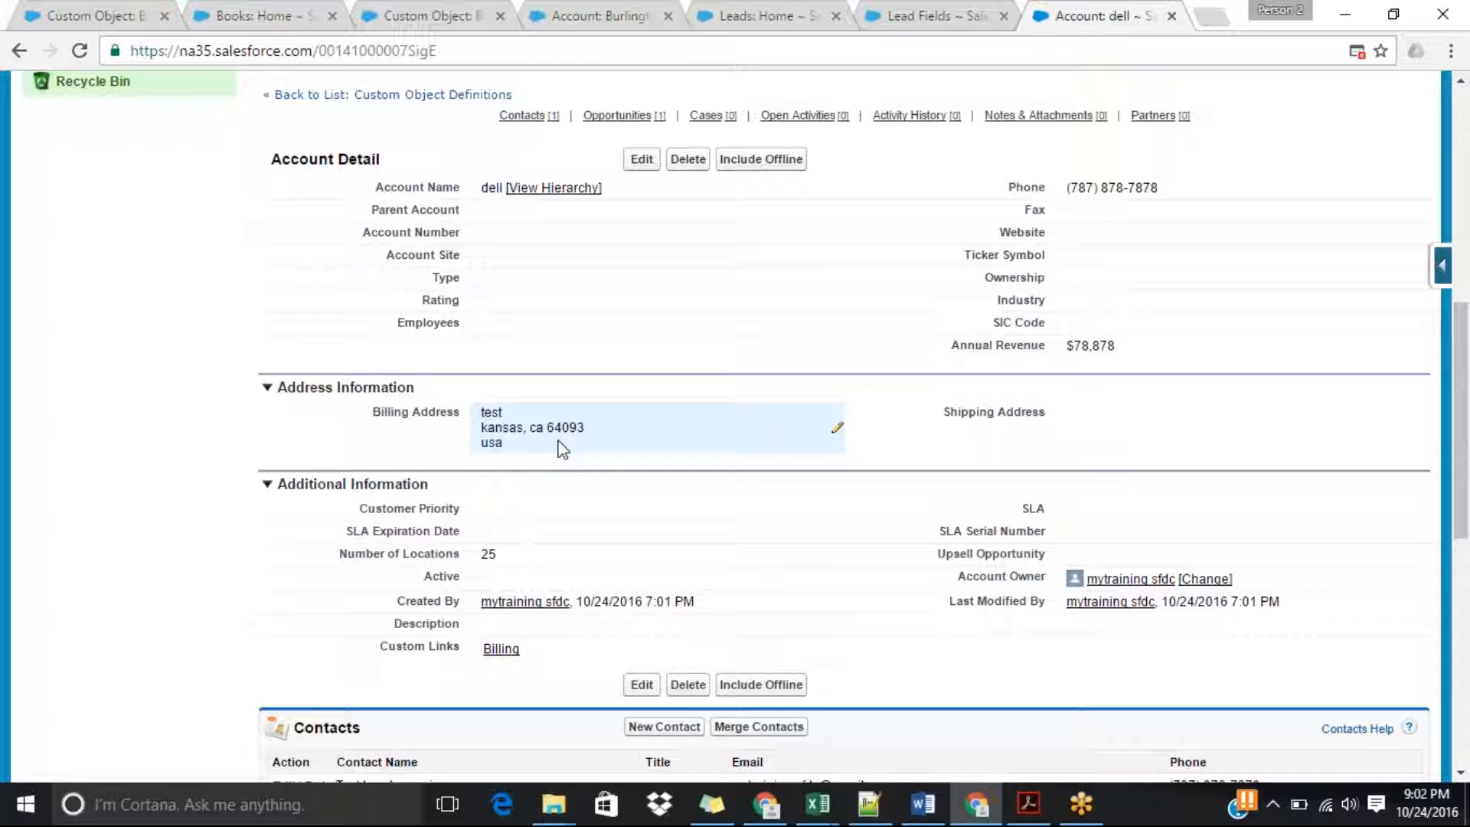
Open the Lead object's field list from the Leads home page and start a new custom field.
left_click_drag(1467, 484, 1462, 271)
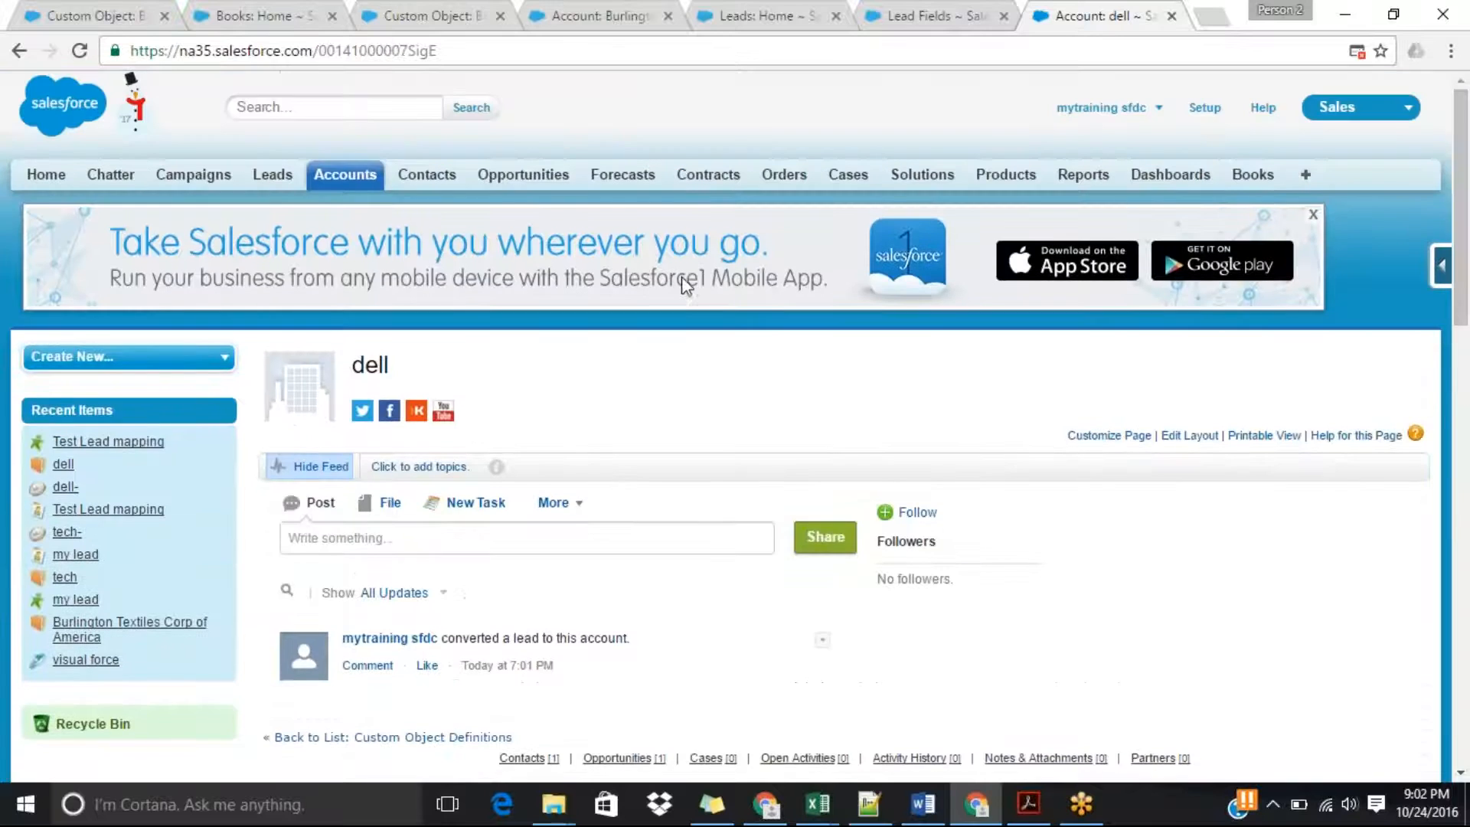
left_click(272, 175)
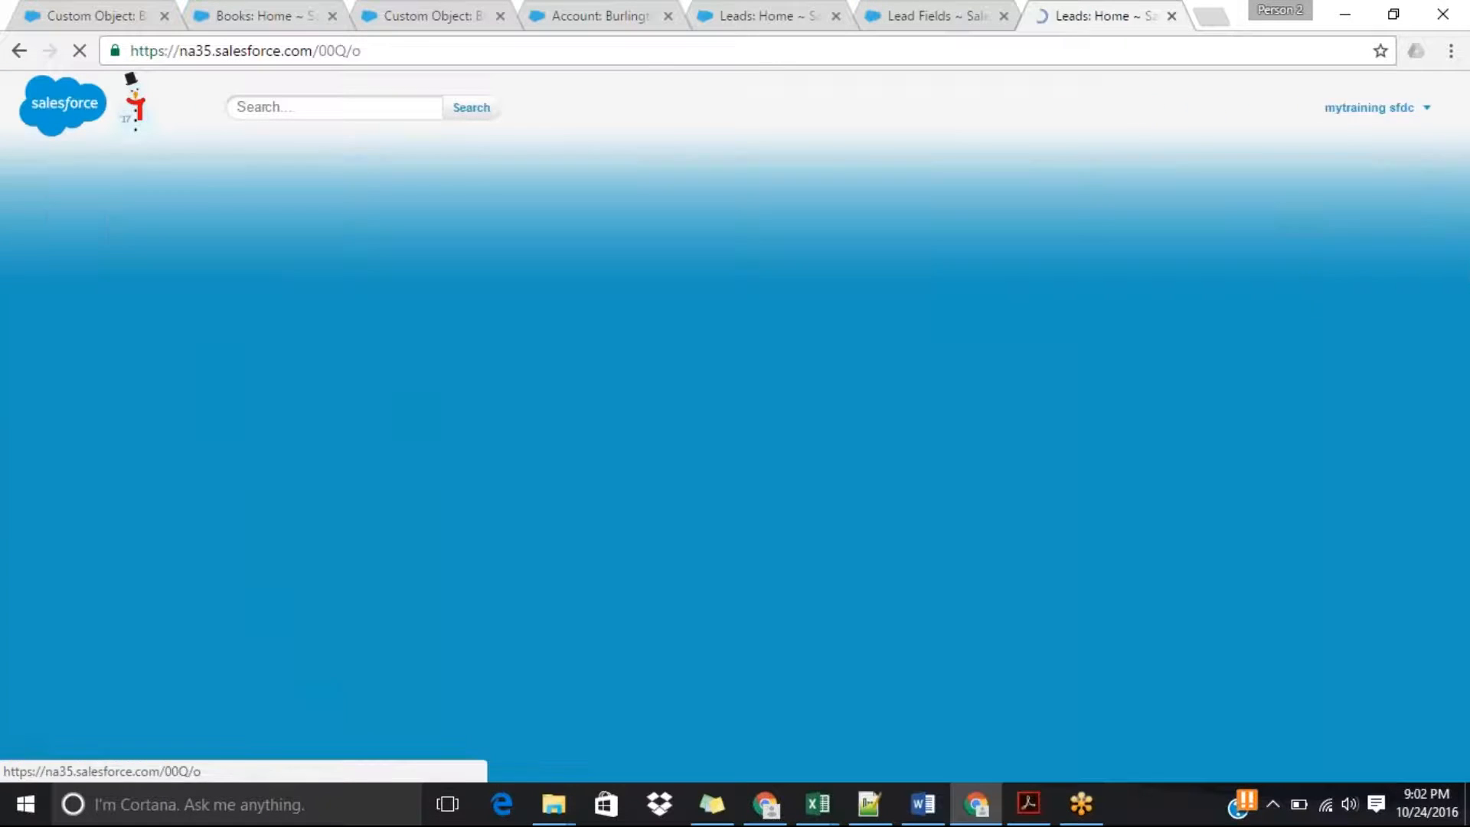
left_click(1441, 266)
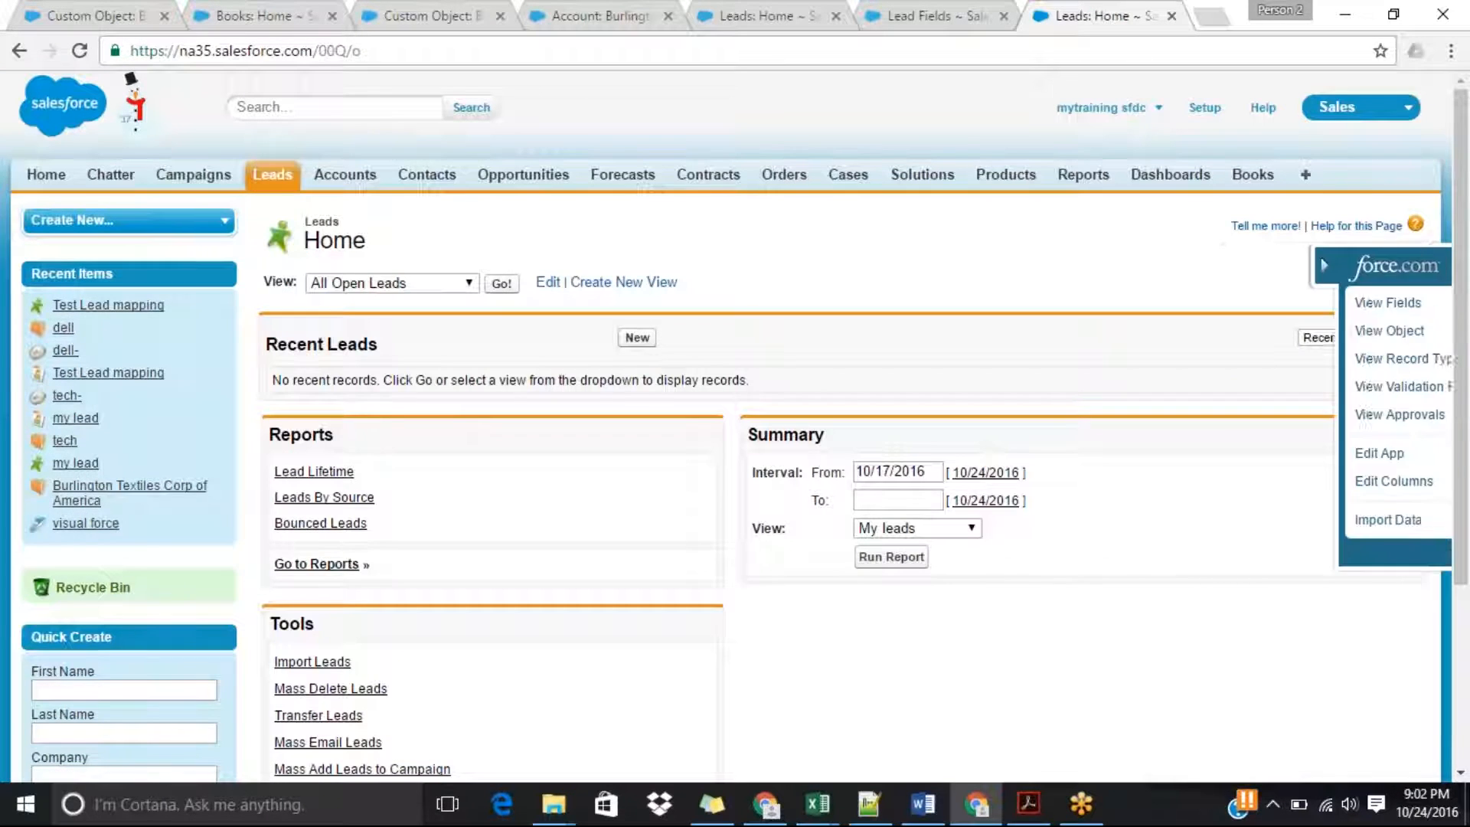
left_click(1259, 306)
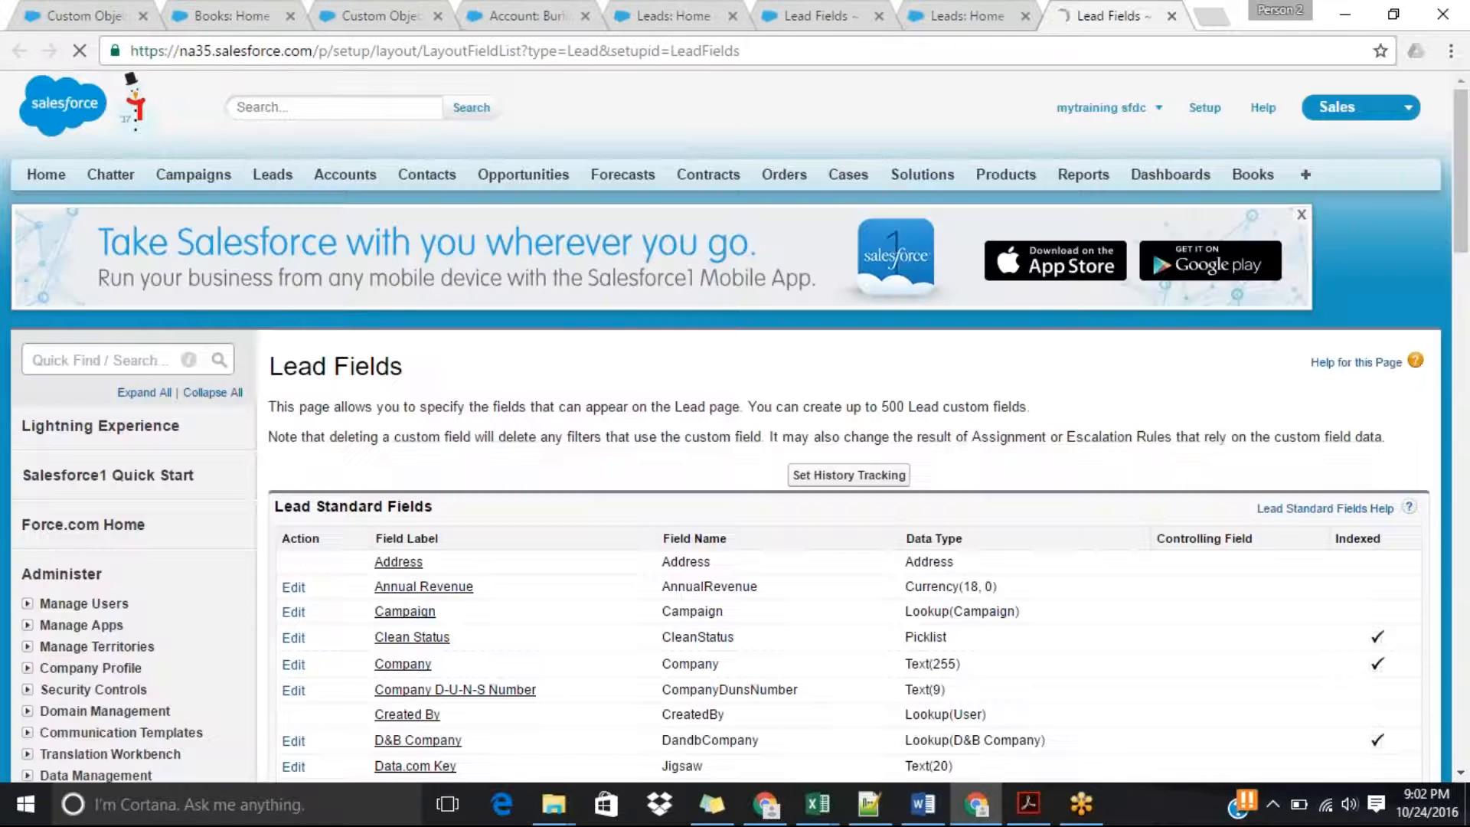
left_click_drag(1468, 214, 1439, 429)
left_click(1468, 279)
left_click(662, 460)
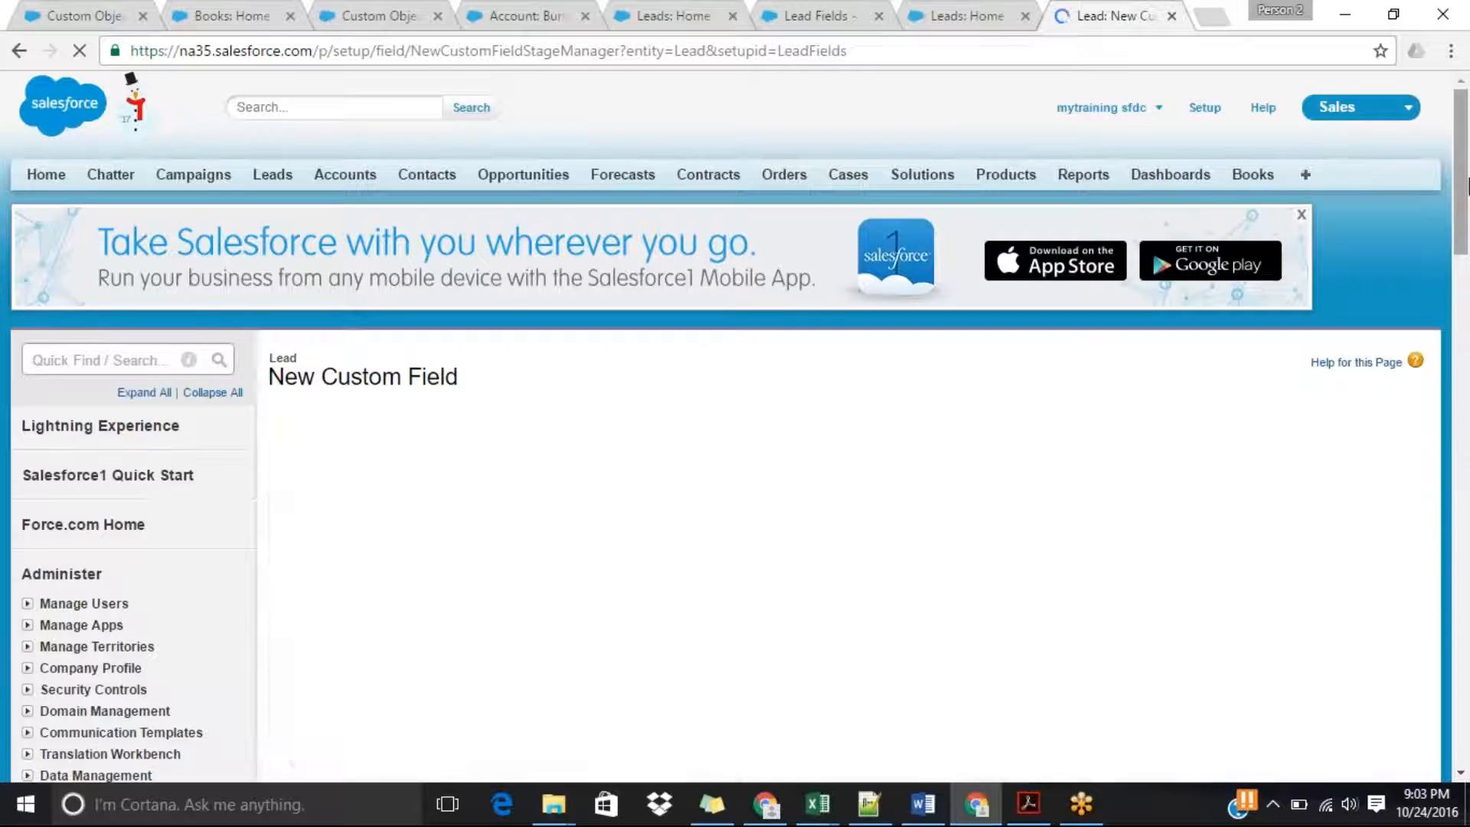
Choose Currency as the new lead field's data type and continue to its details.
left_click_drag(1467, 186, 1468, 337)
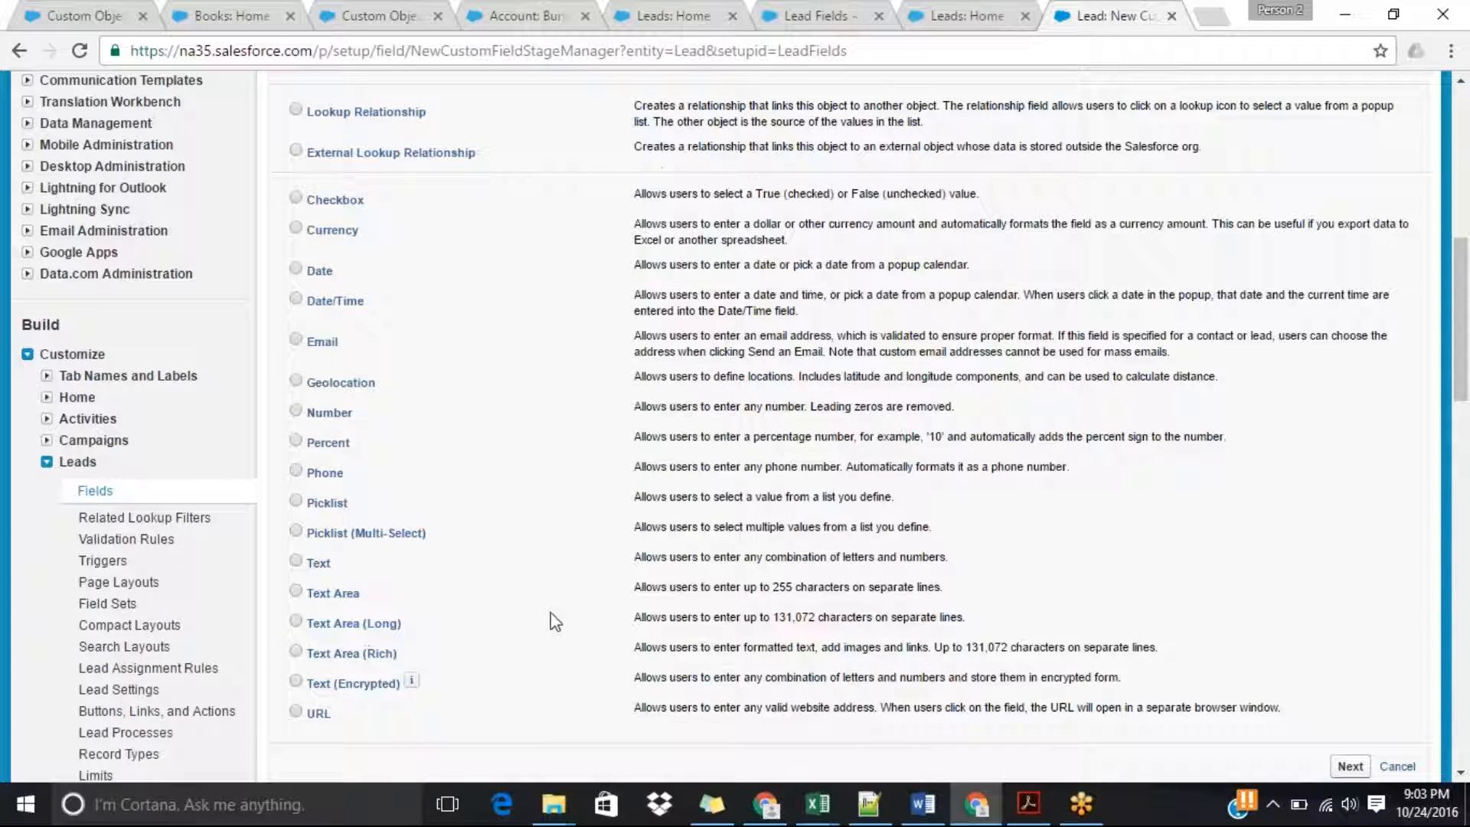
left_click(295, 229)
scroll(1404, 391, "down", 5)
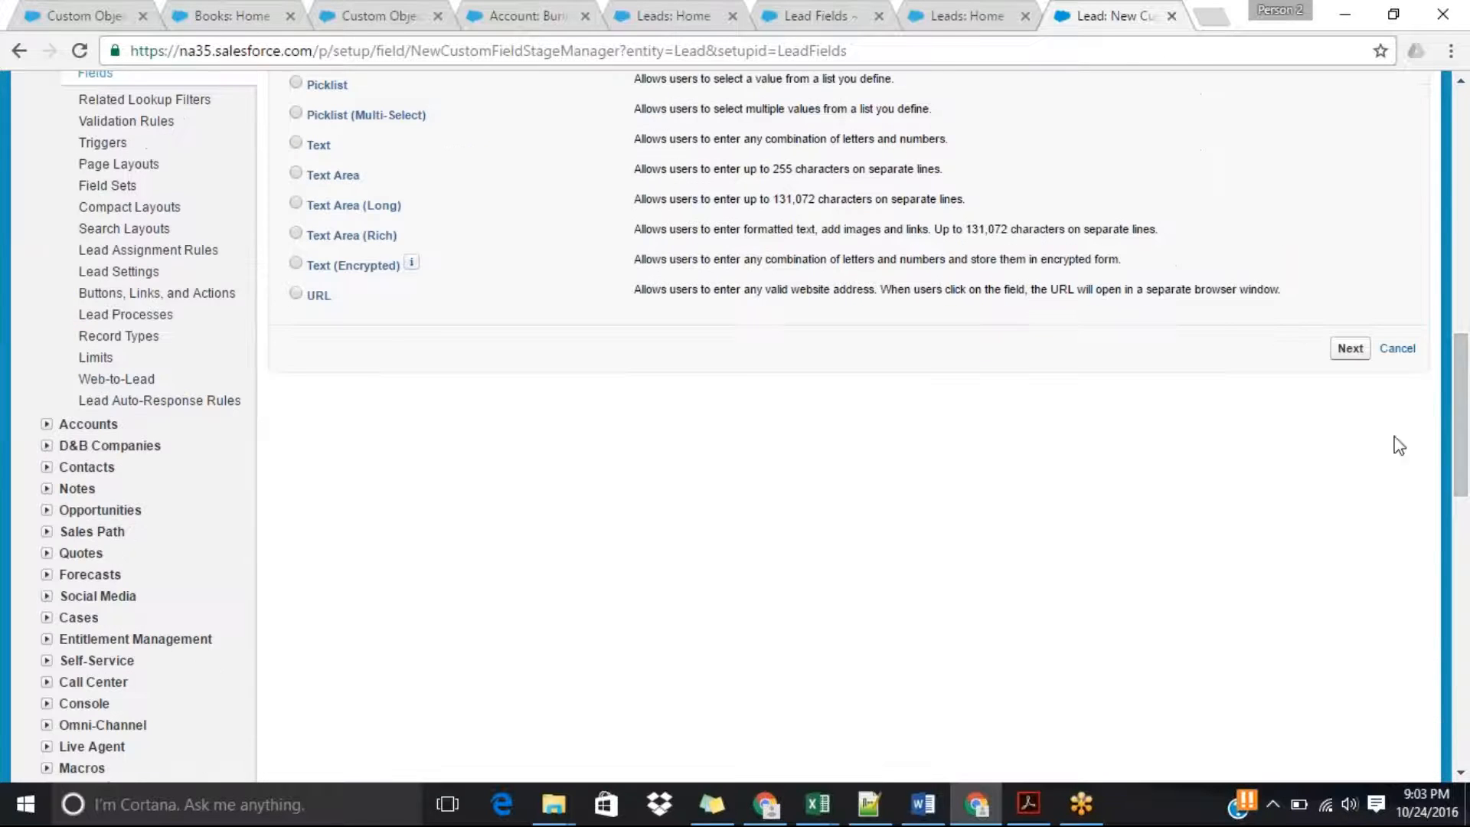
left_click(1362, 348)
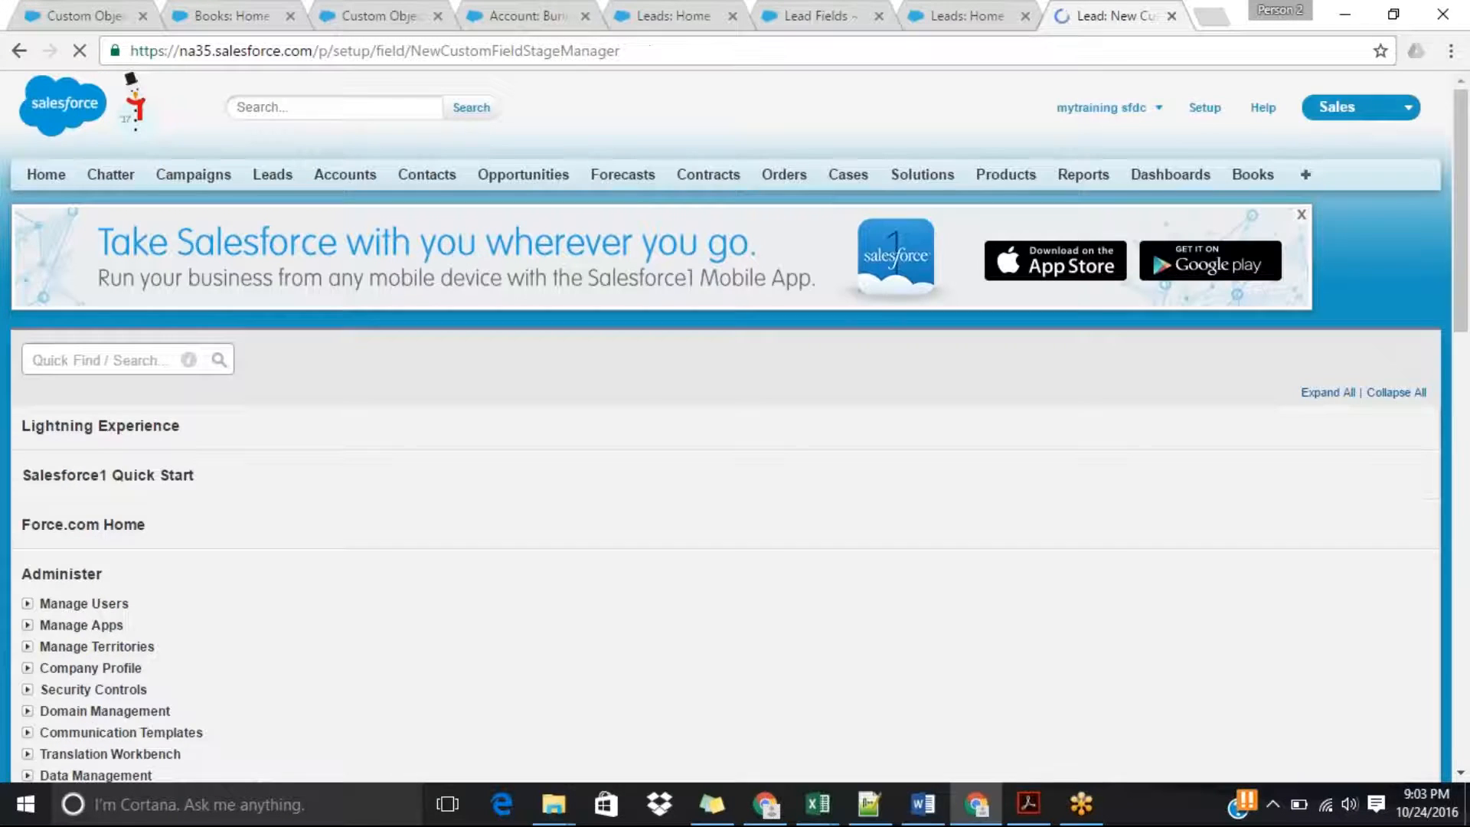
Label the new currency field Monthly Income and let its field name fill in as Monthly_Income.
scroll(1467, 168, "down", 4)
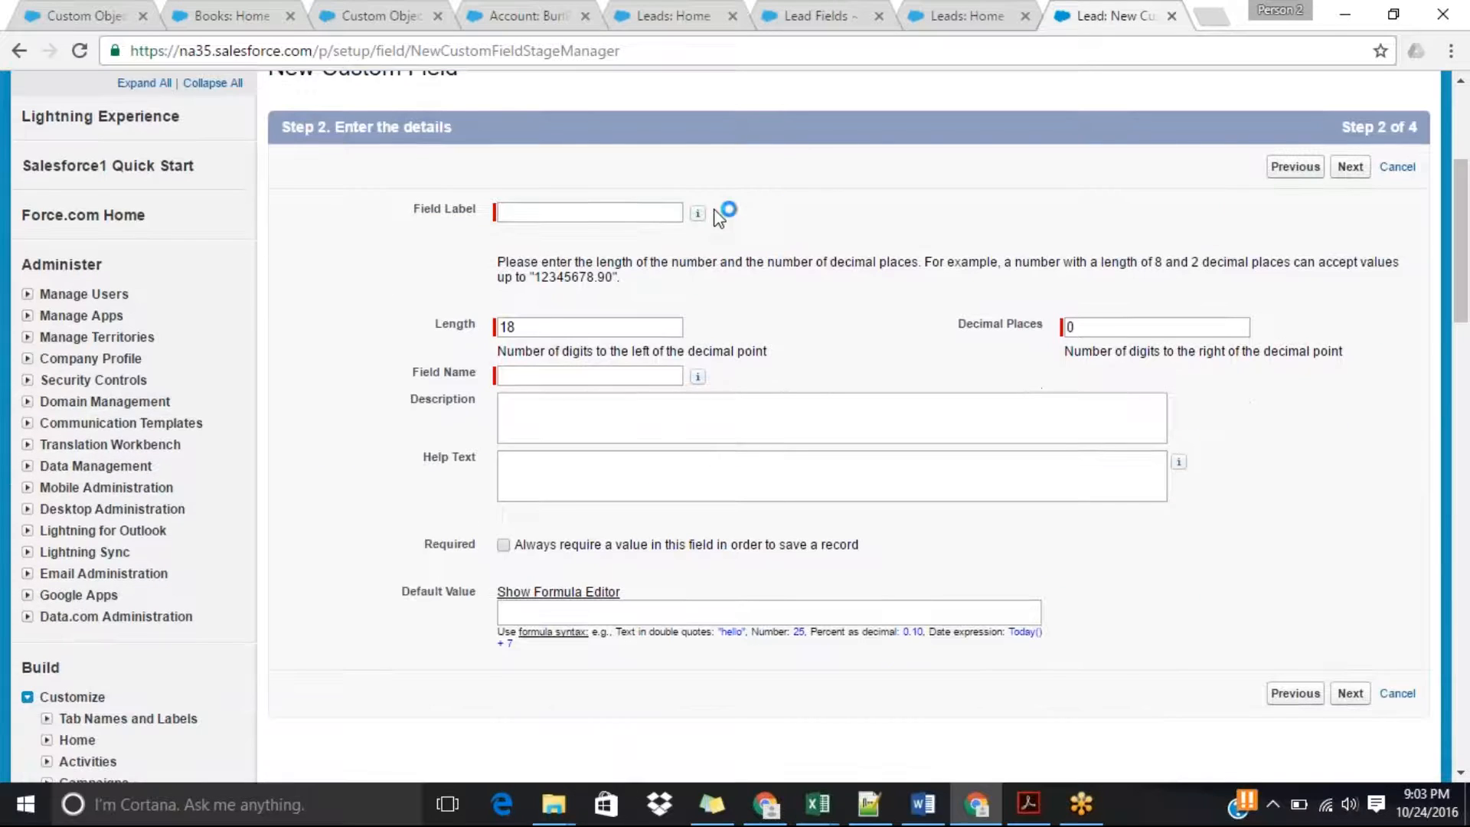
left_click(629, 217)
type("Mon")
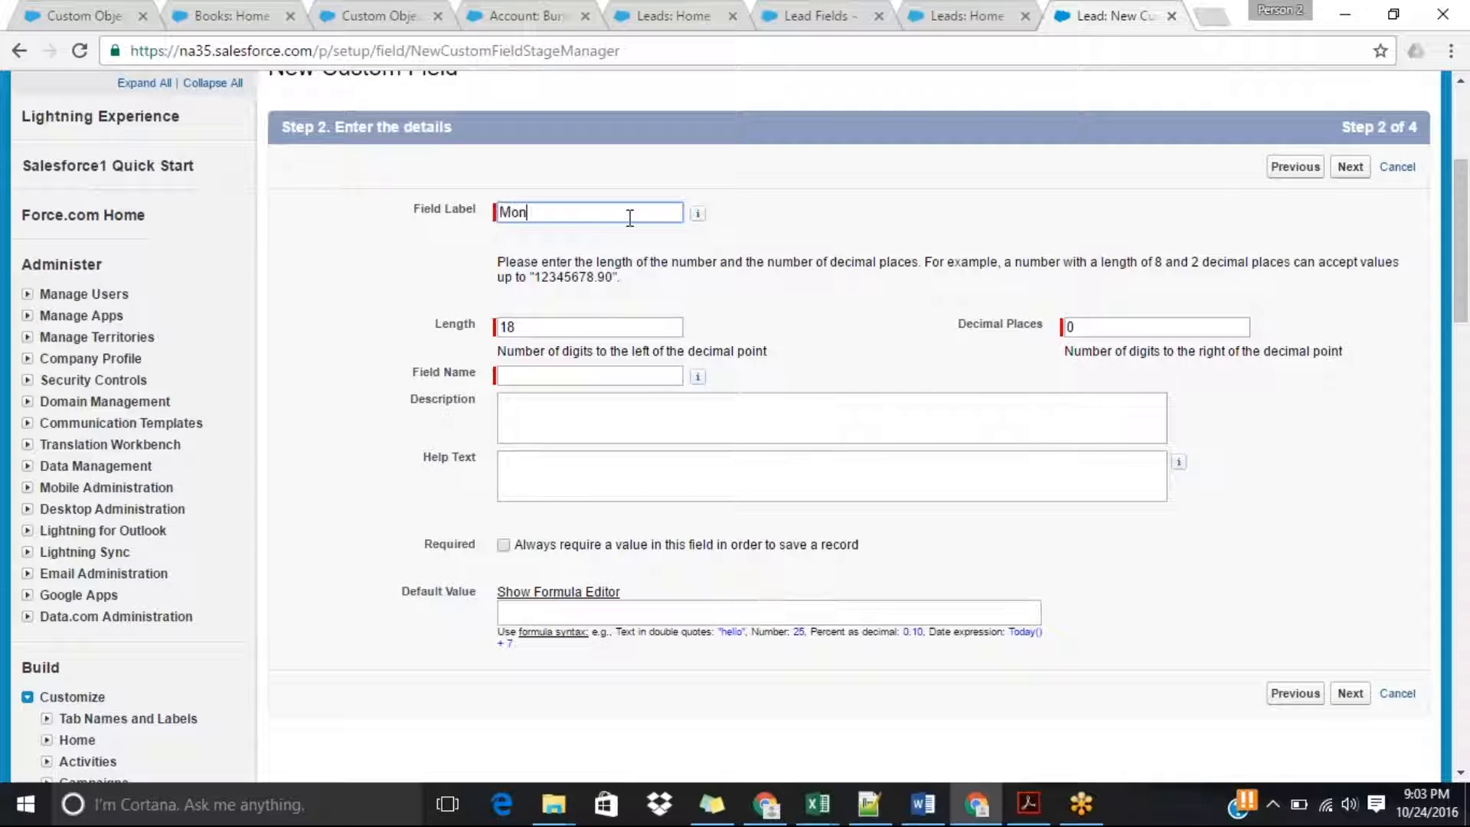
type("thly Income")
key("Tab")
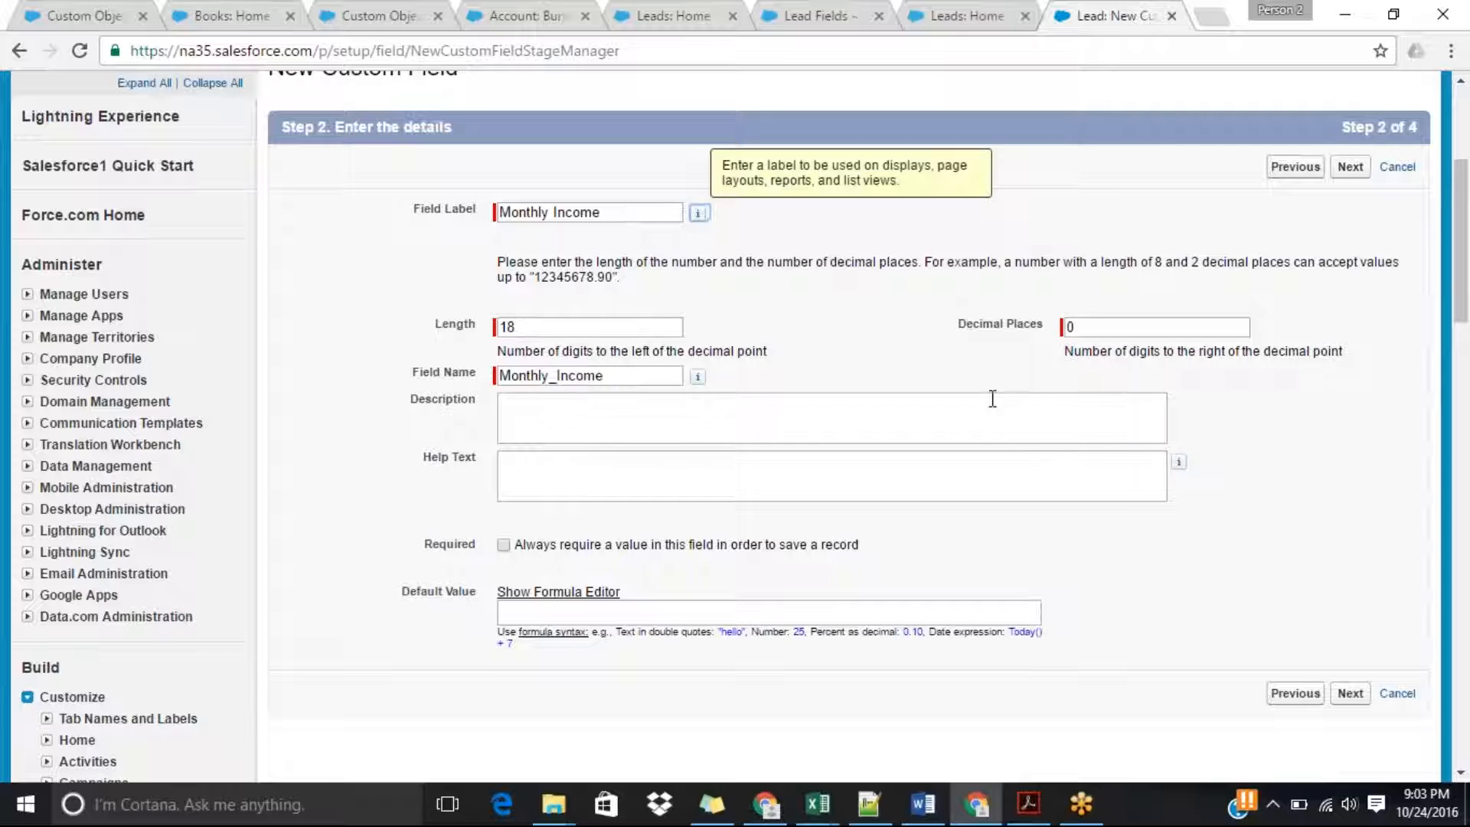
Accept the Monthly Income field details, make the field visible to all profiles, and continue to the page layouts.
left_click_drag(1460, 299, 1460, 373)
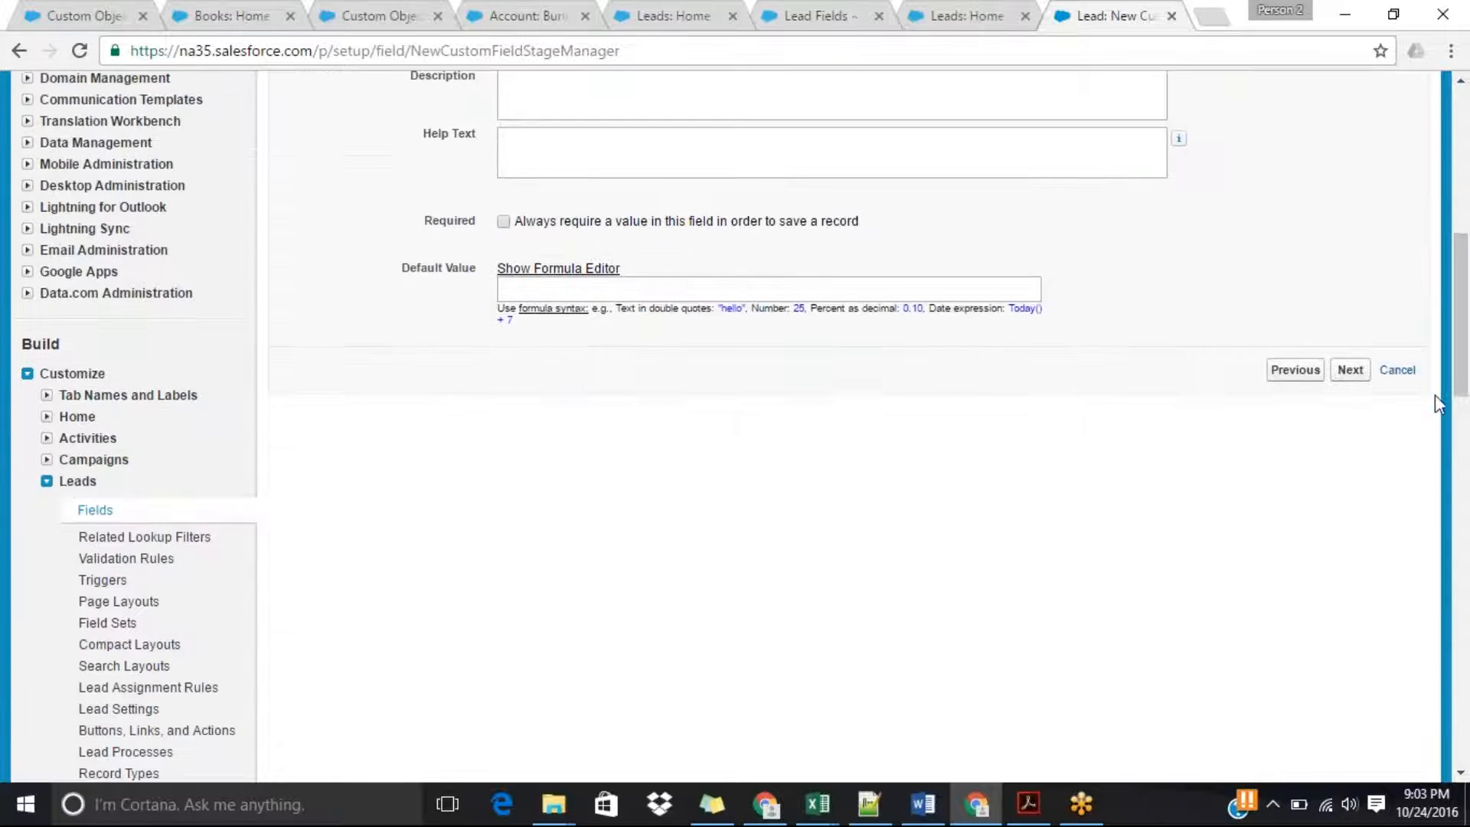
left_click(1350, 370)
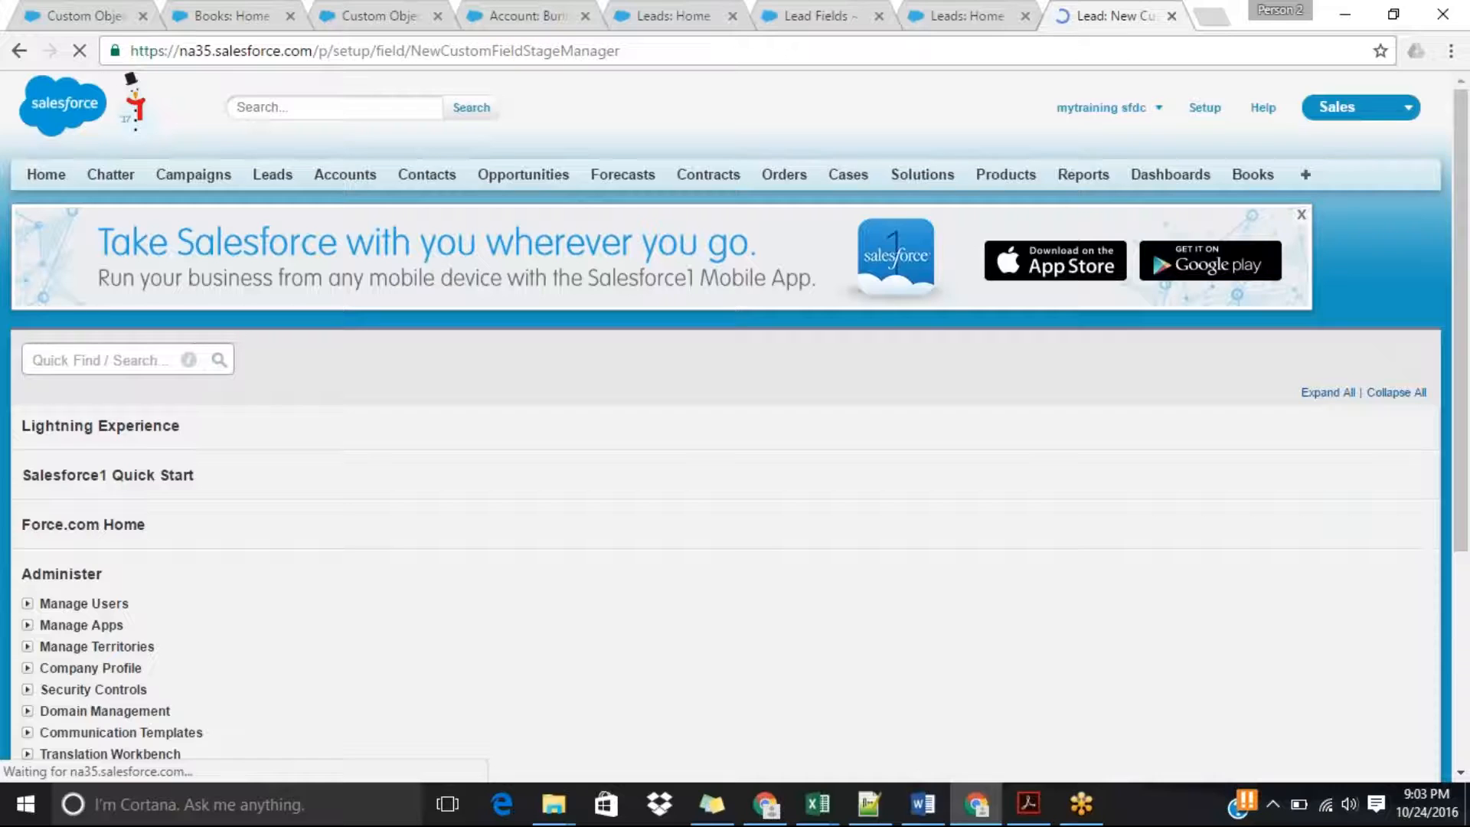
left_click_drag(1468, 295, 1468, 327)
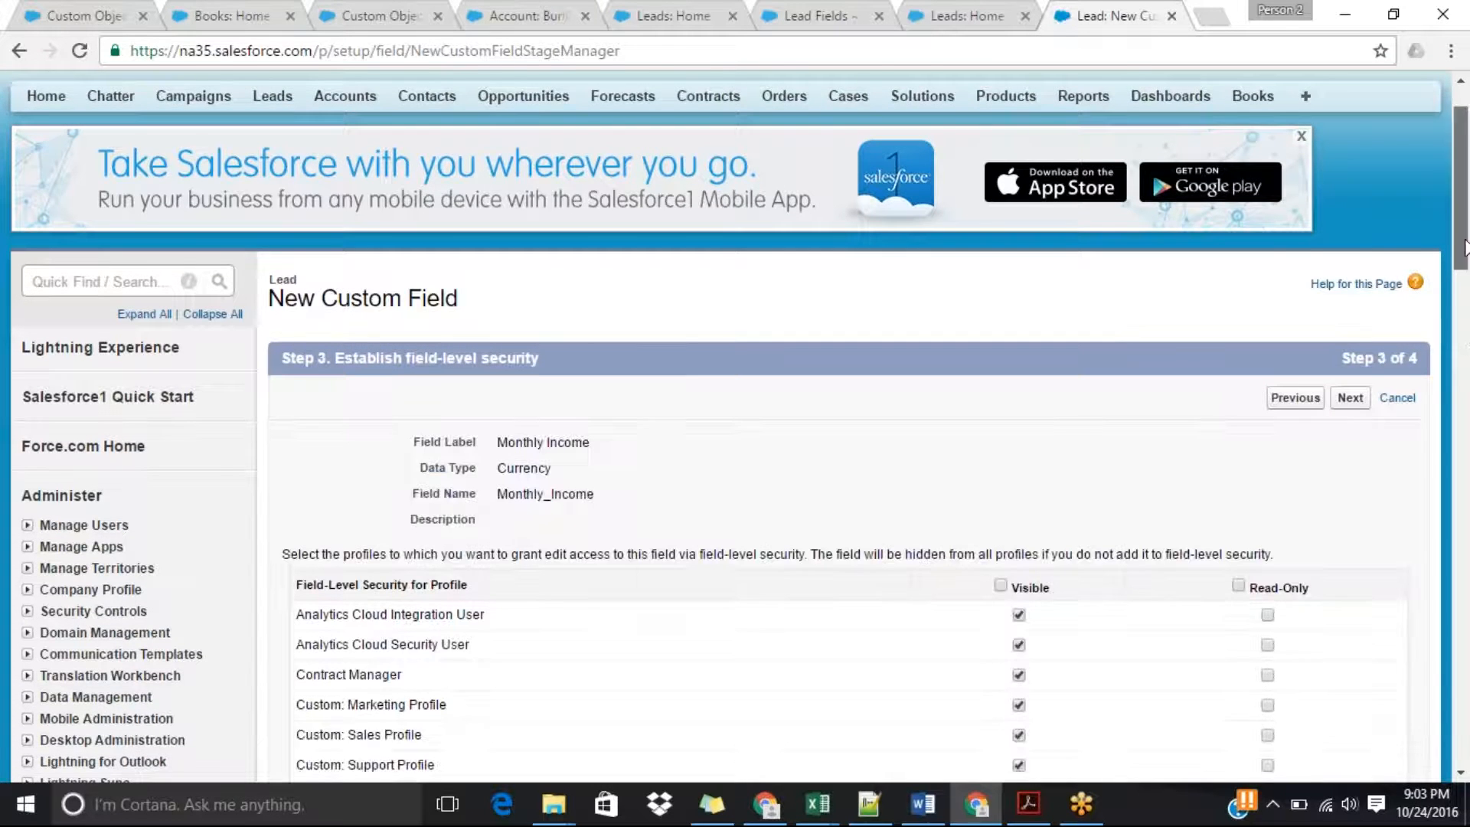
scroll(1468, 334, "down", 3)
left_click(1001, 392)
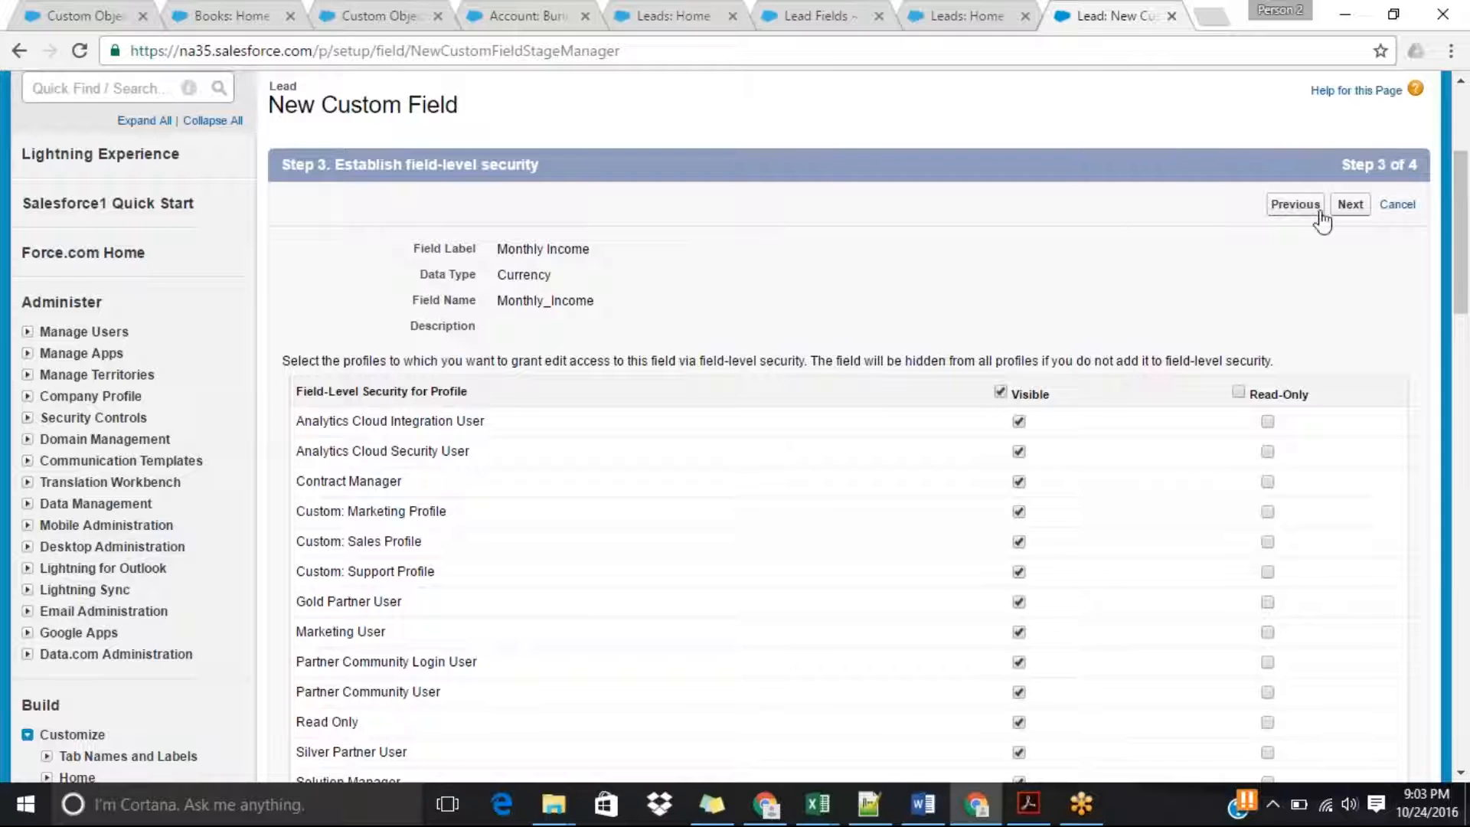
left_click(1350, 205)
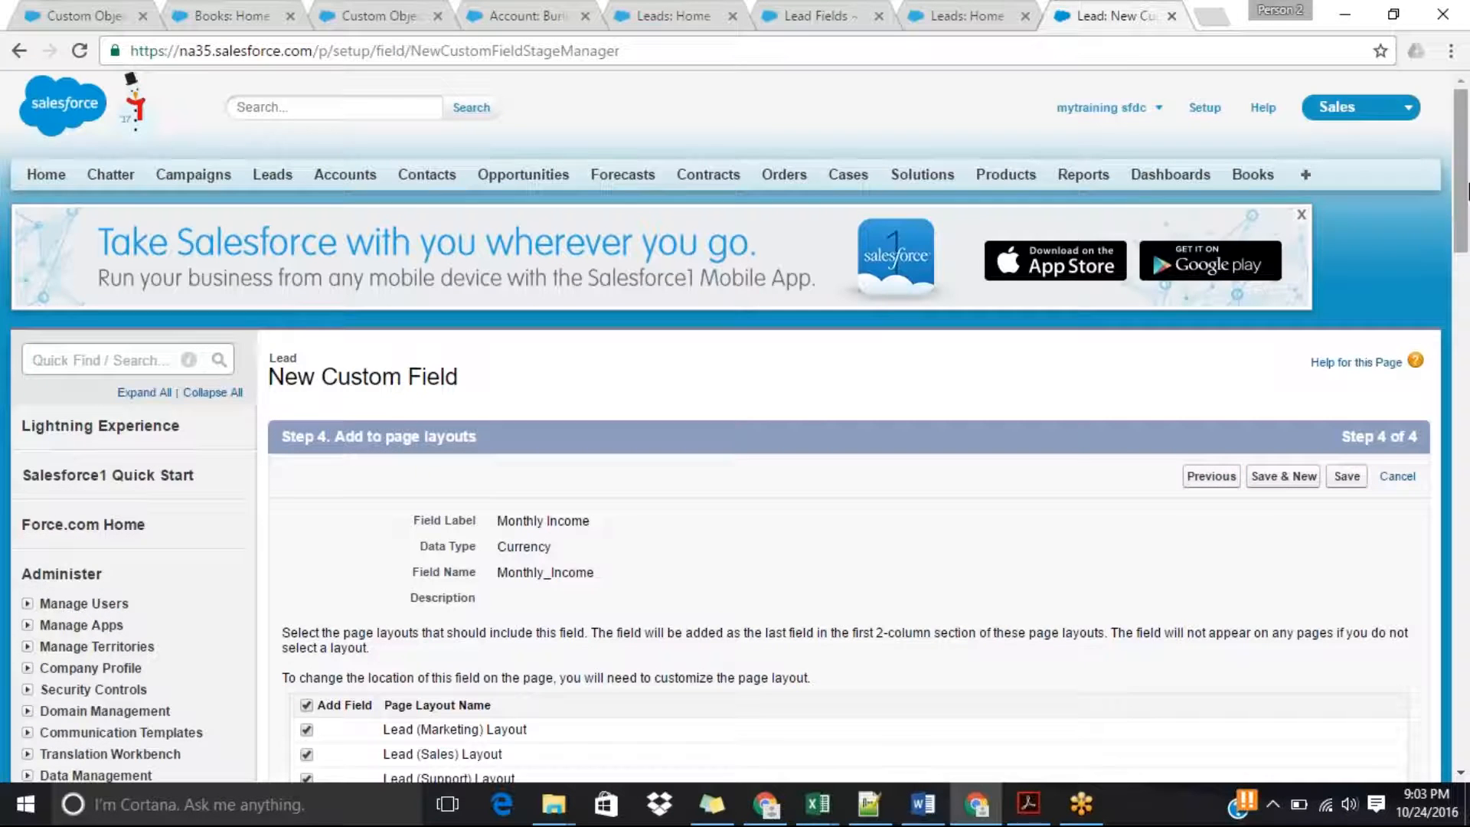
Save the Monthly Income field with all lead page layouts selected and check it among the lead custom fields.
scroll(1468, 263, "down", 4)
scroll(1467, 263, "up", 1)
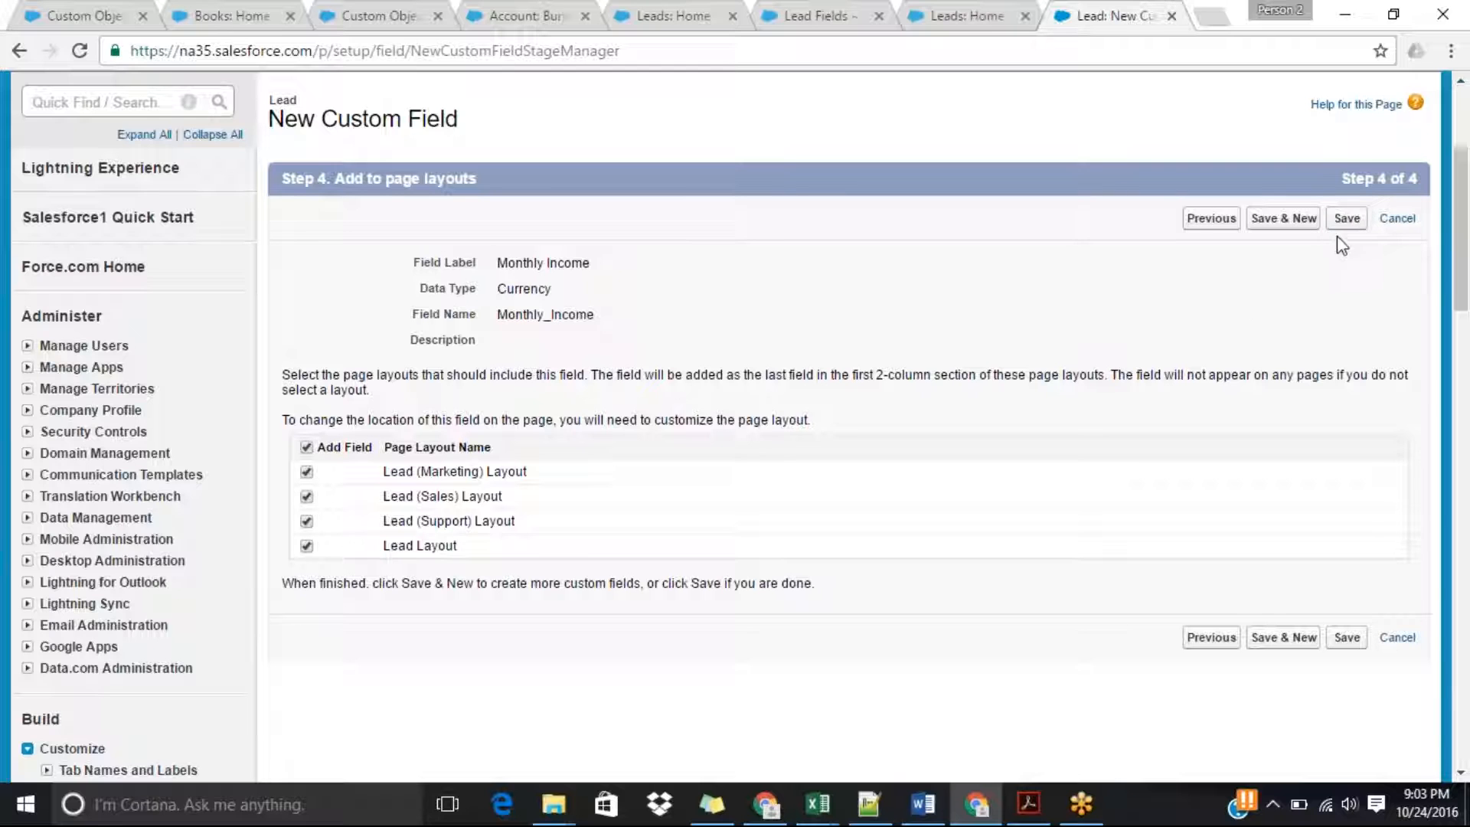
left_click(1346, 218)
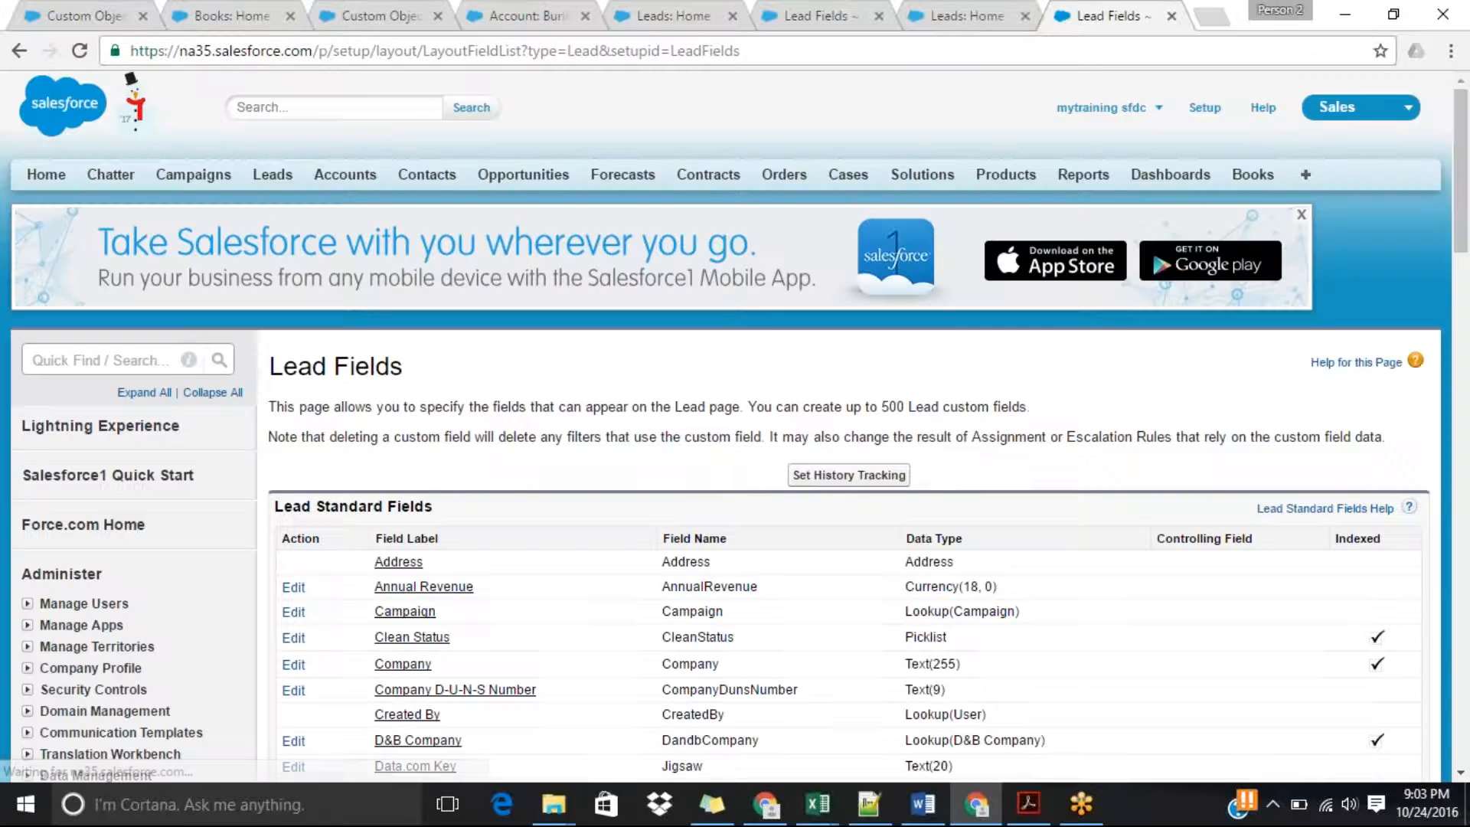
left_click_drag(1461, 176, 1348, 416)
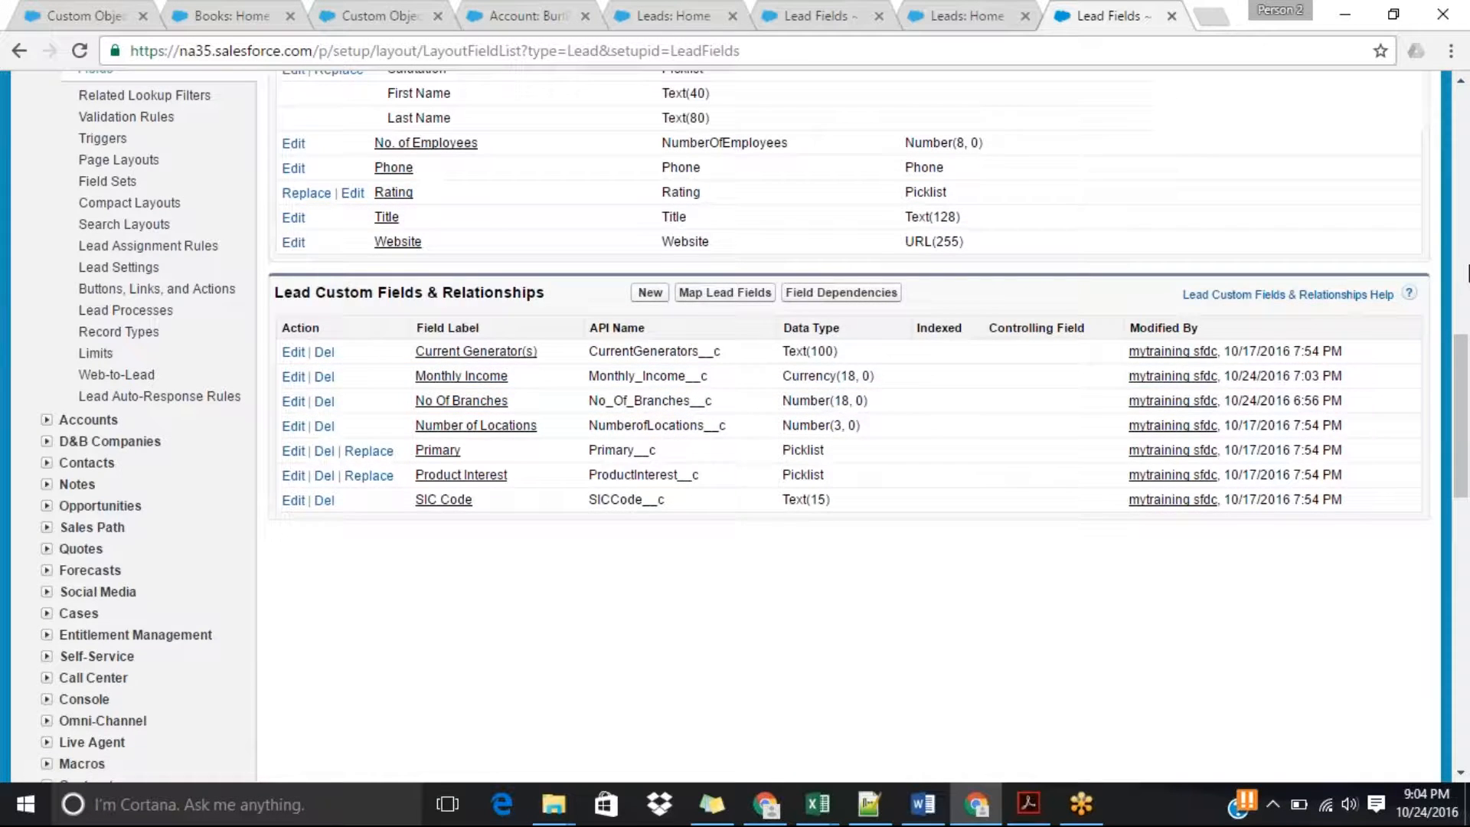
left_click(1467, 269)
left_click_drag(1467, 270, 1466, 169)
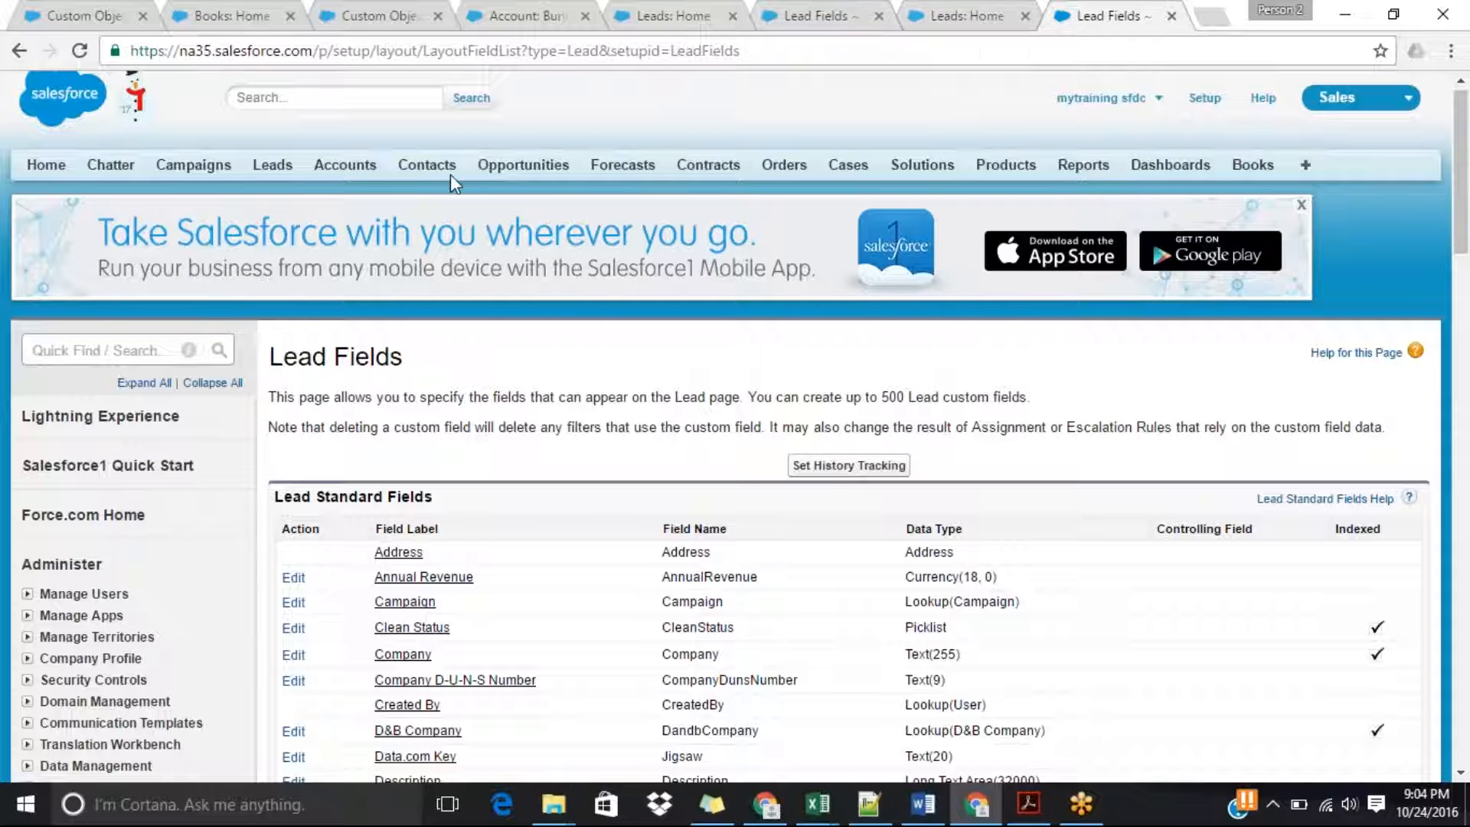
Open the Opportunity object's field list from the Opportunities home page and start a new custom field.
left_click(524, 167)
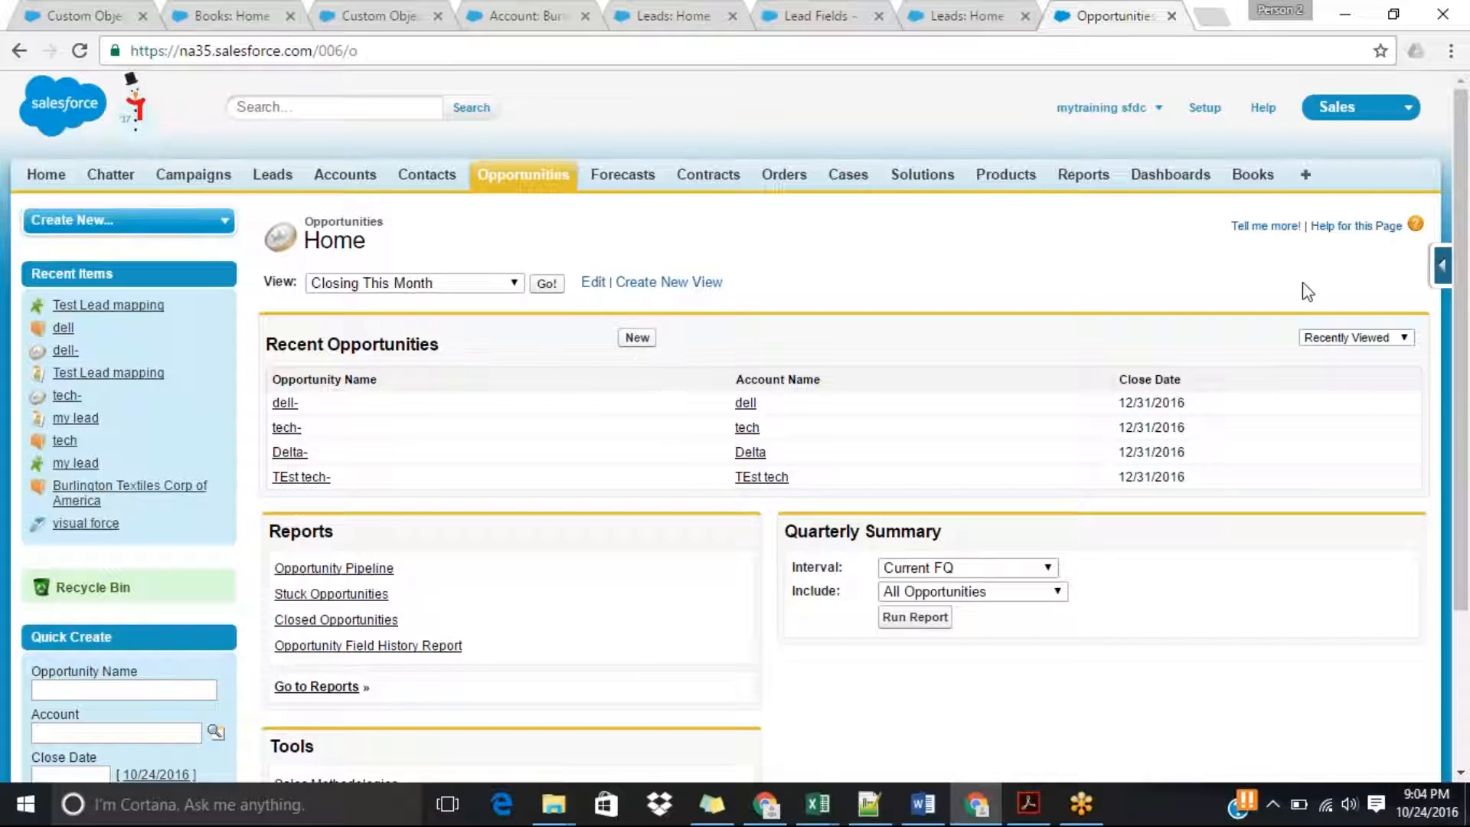
left_click(1439, 275)
left_click(1274, 304)
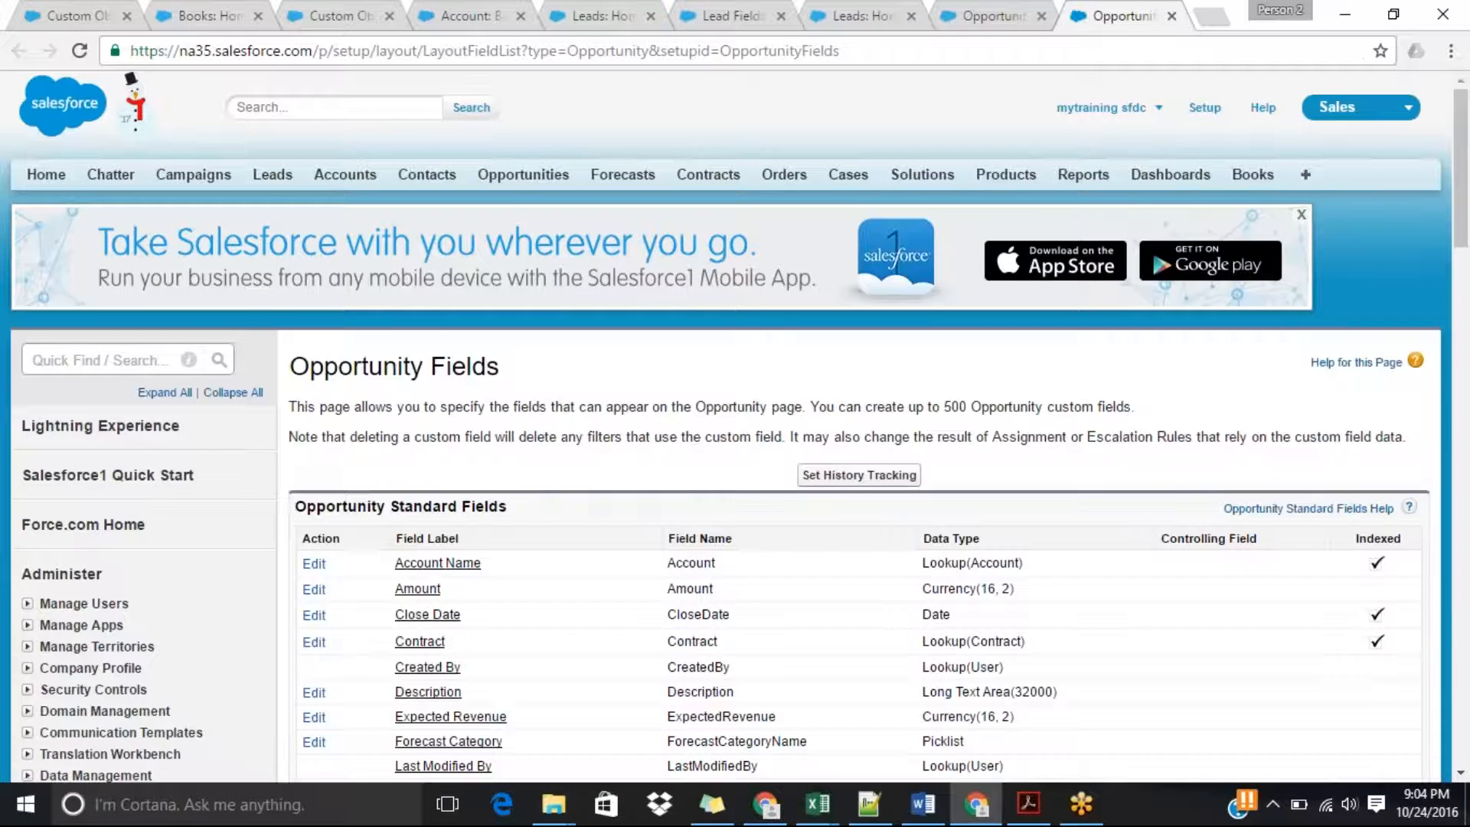
left_click_drag(1467, 207, 1467, 309)
scroll(666, 505, "down", 2)
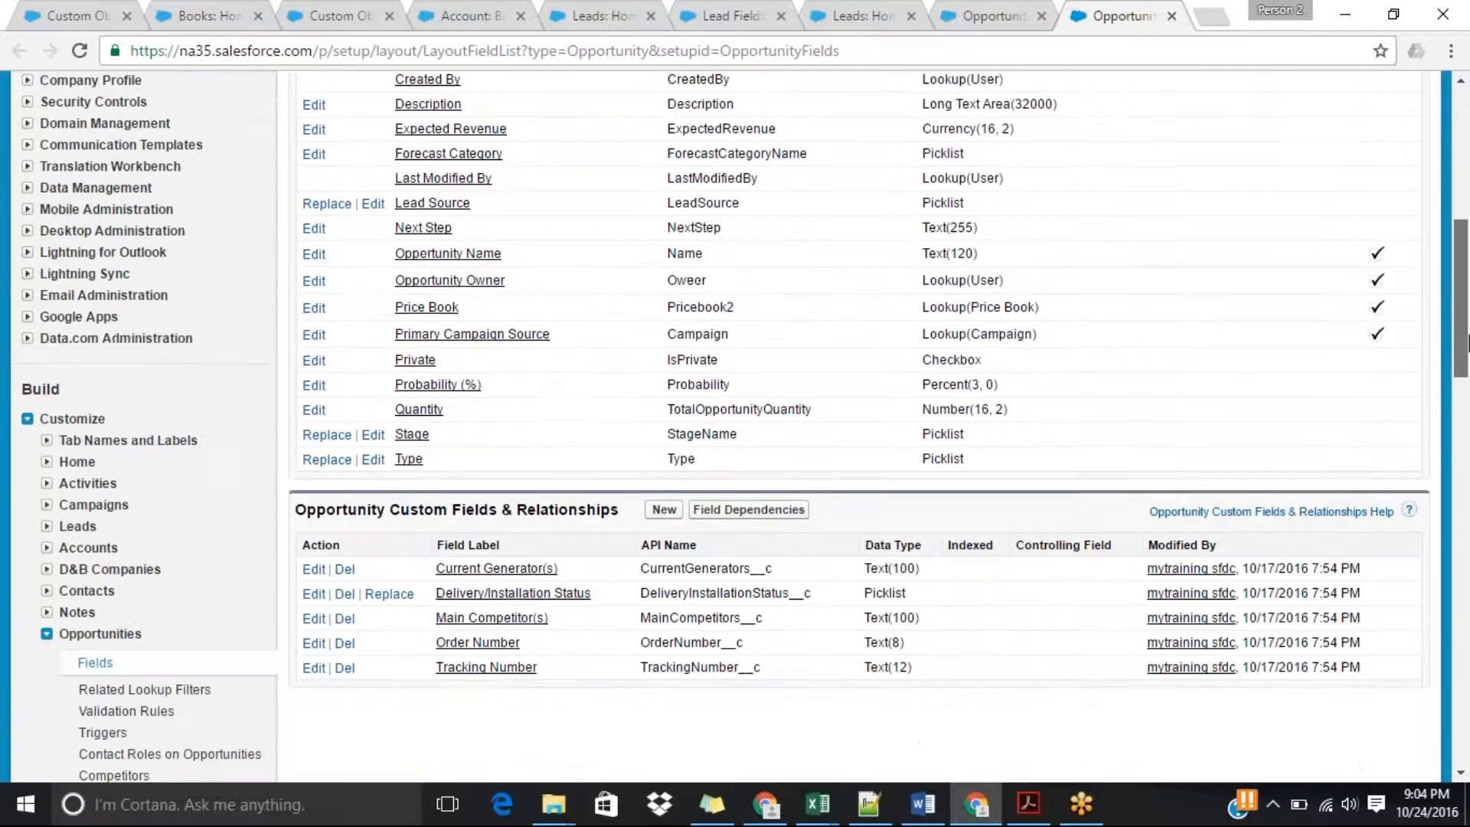
left_click(664, 476)
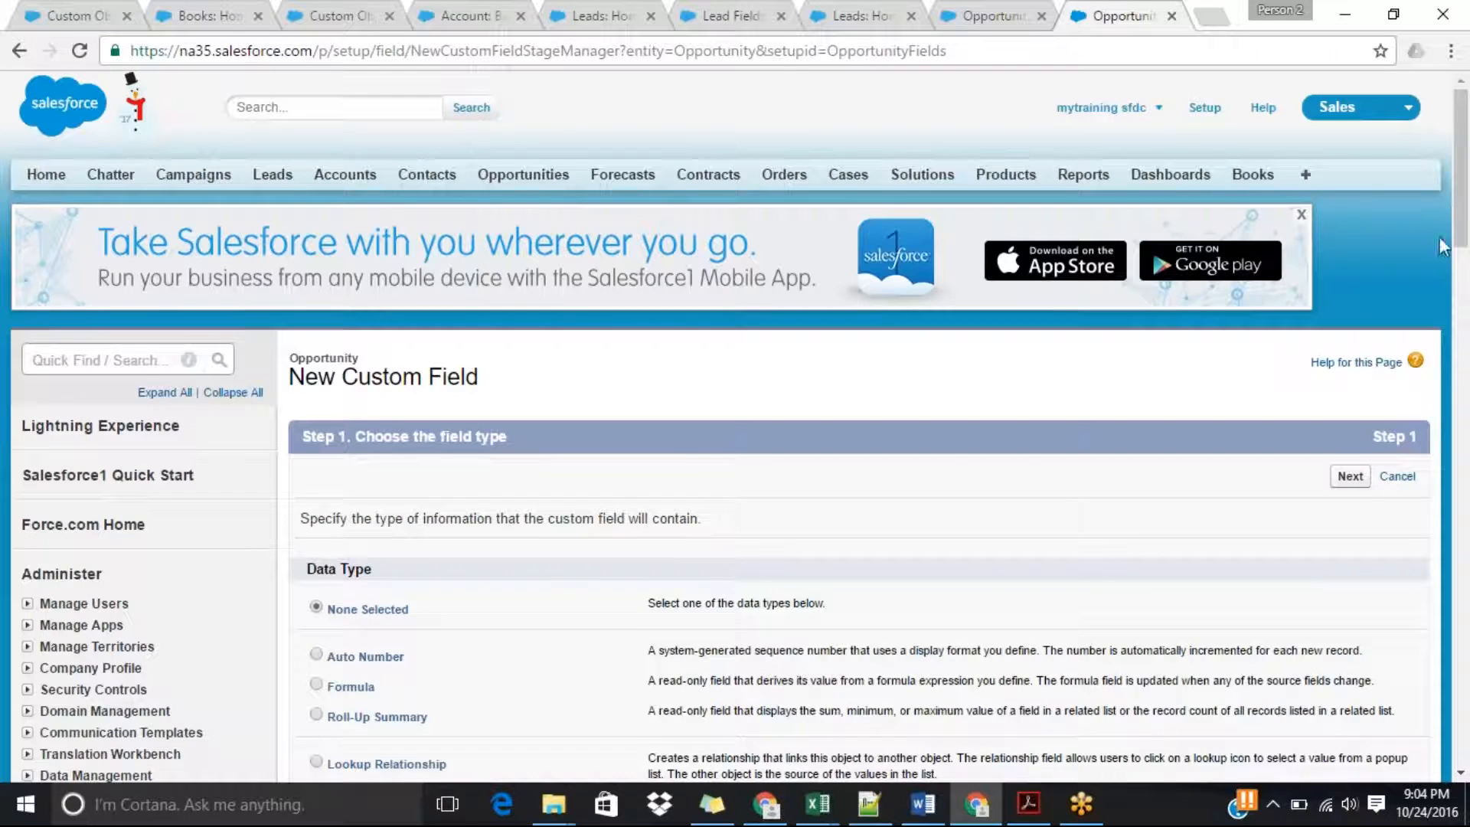
Choose Currency as the new opportunity field's data type and continue to its details.
left_click_drag(1461, 237, 1460, 329)
left_click(366, 471)
left_click_drag(1462, 256, 1417, 365)
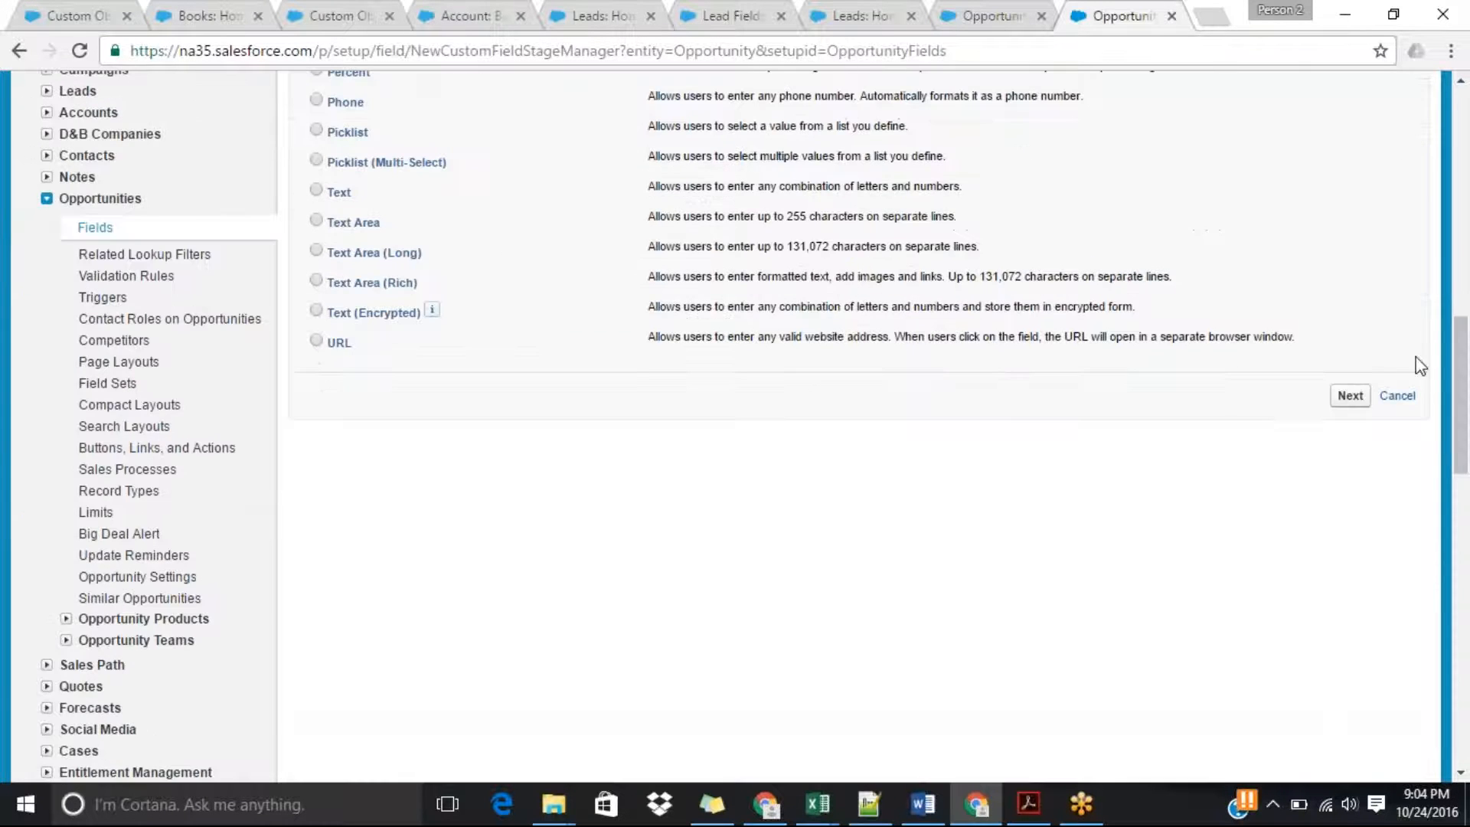
left_click(1355, 399)
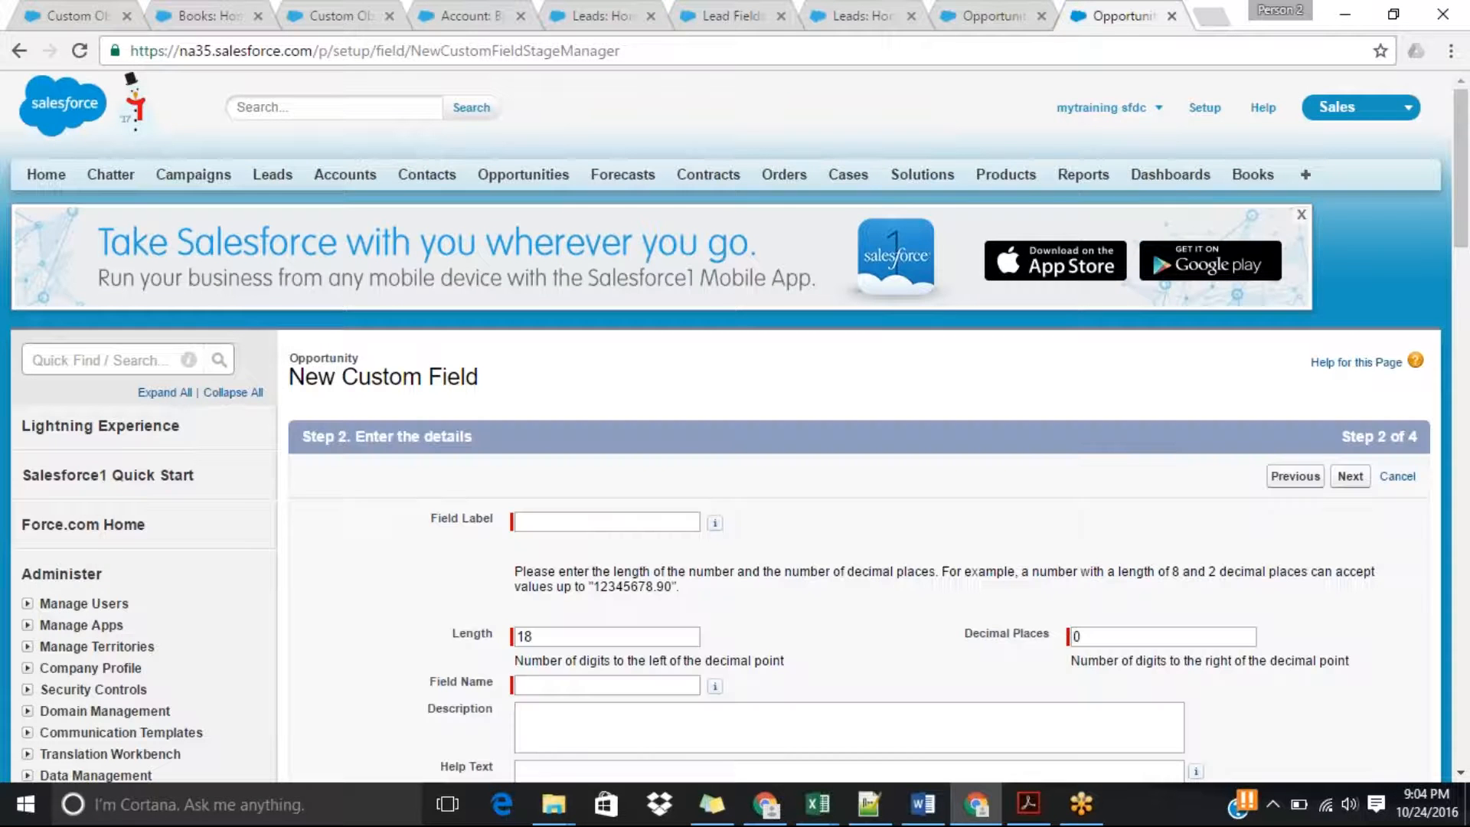
Label the new opportunity field Income per Month and let its field name fill in as Income_per_Month.
scroll(712, 299, "down", 4)
left_click(624, 209)
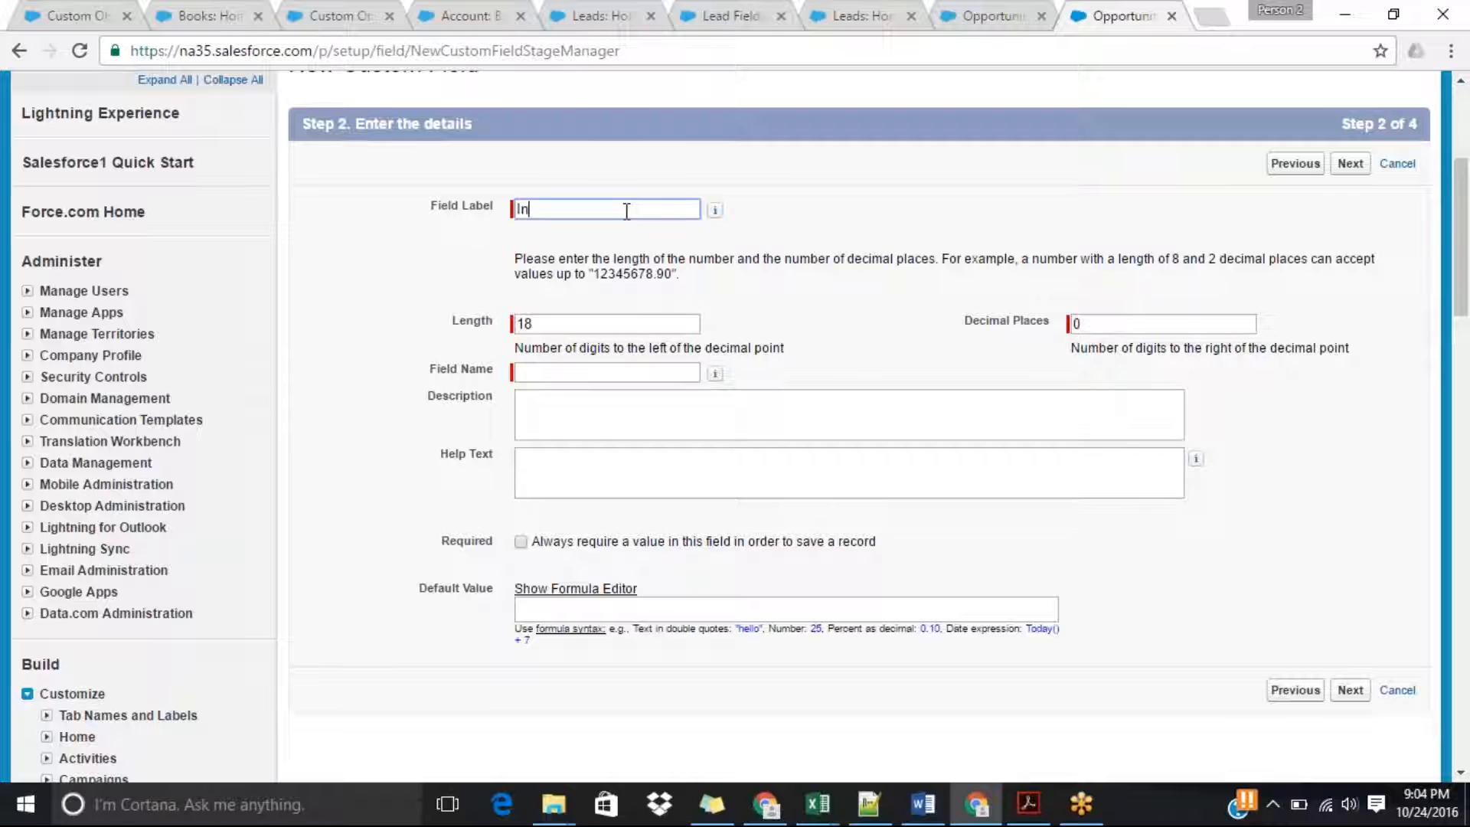
type("Income per Mont")
left_click(556, 371)
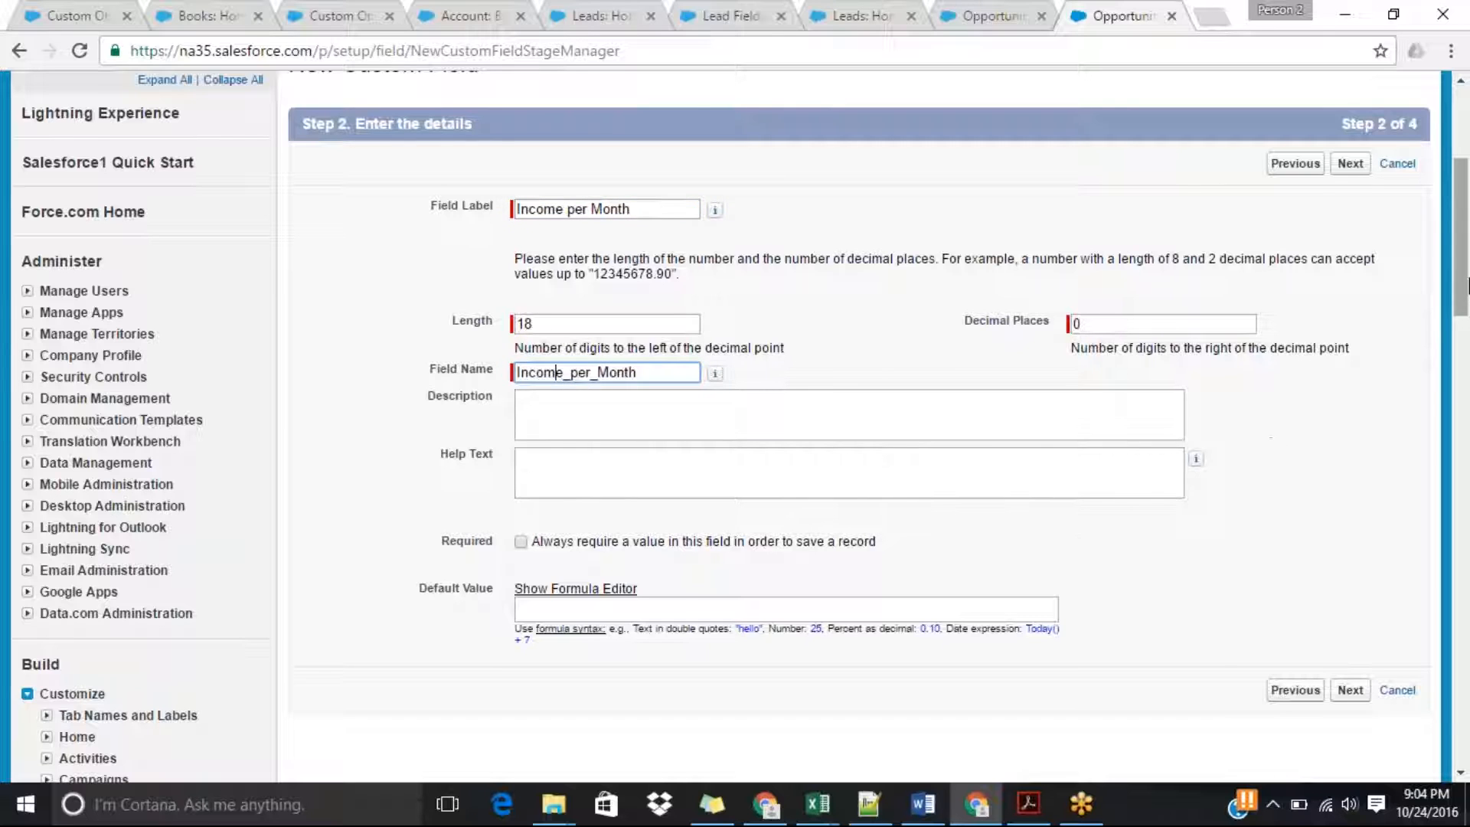
Make the Income per Month field visible to all profiles and continue to the page layouts.
scroll(1467, 284, "down", 4)
left_click(1350, 356)
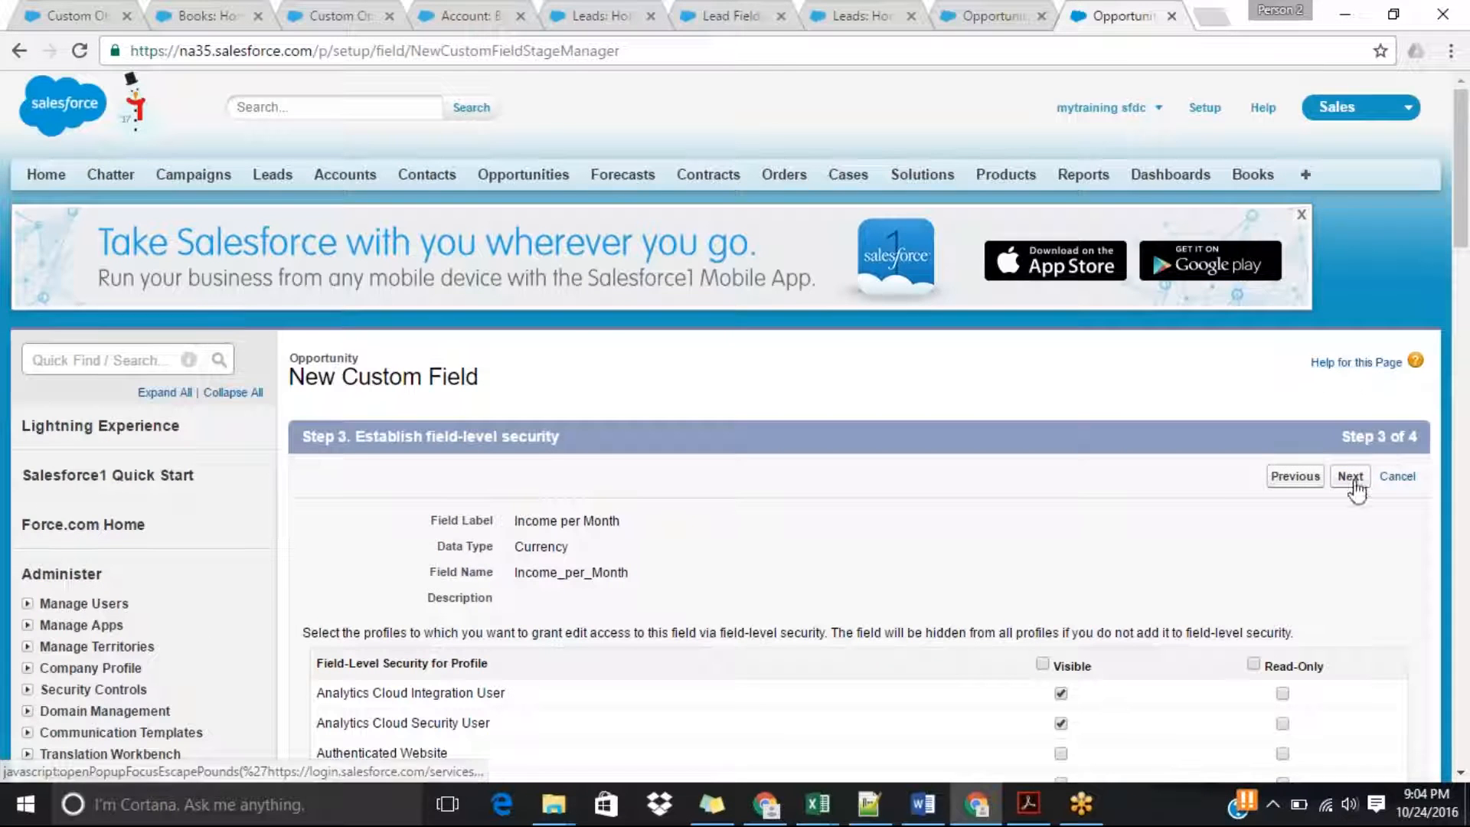
left_click(1044, 664)
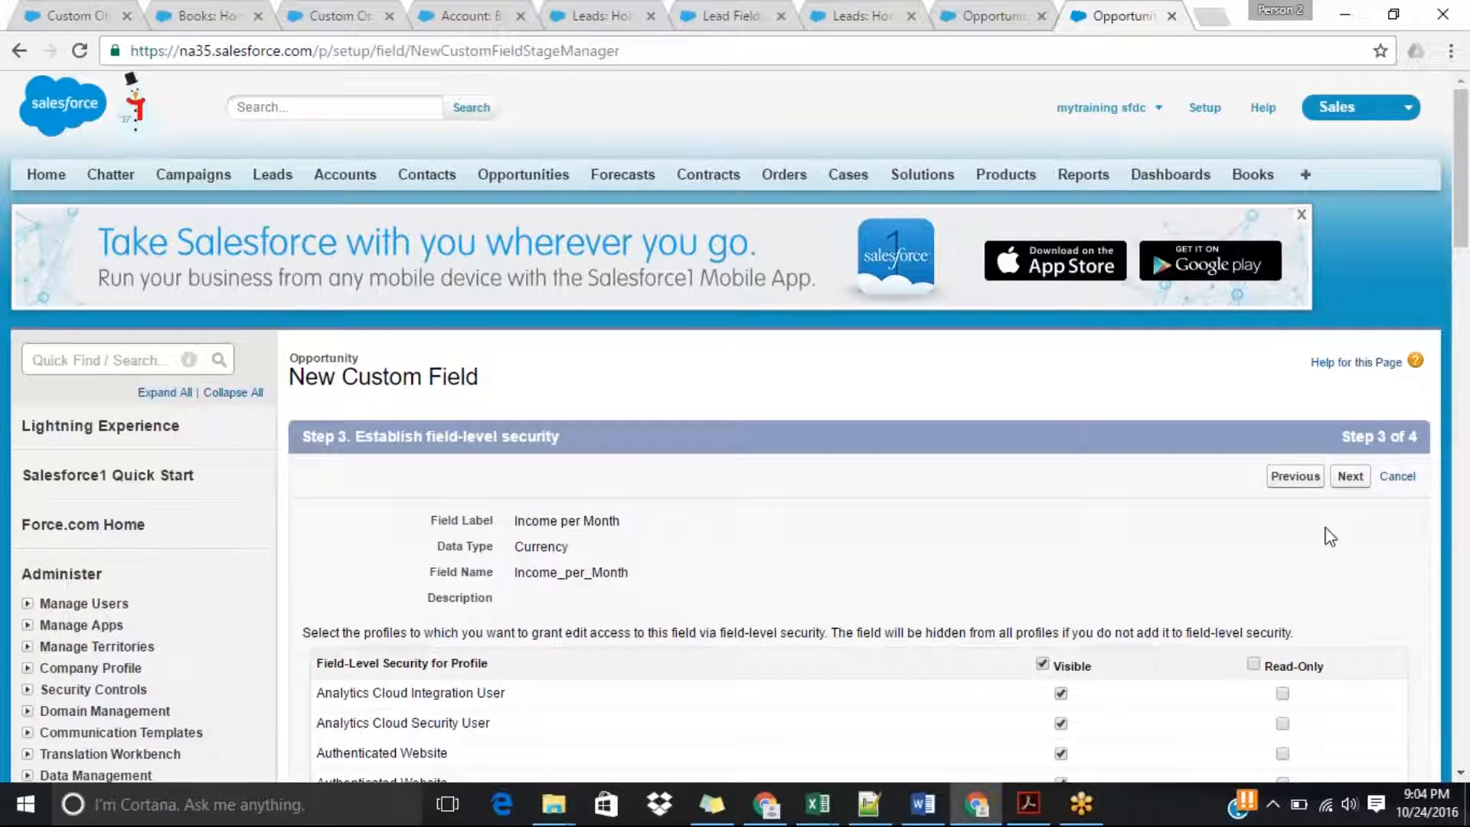
left_click(1349, 475)
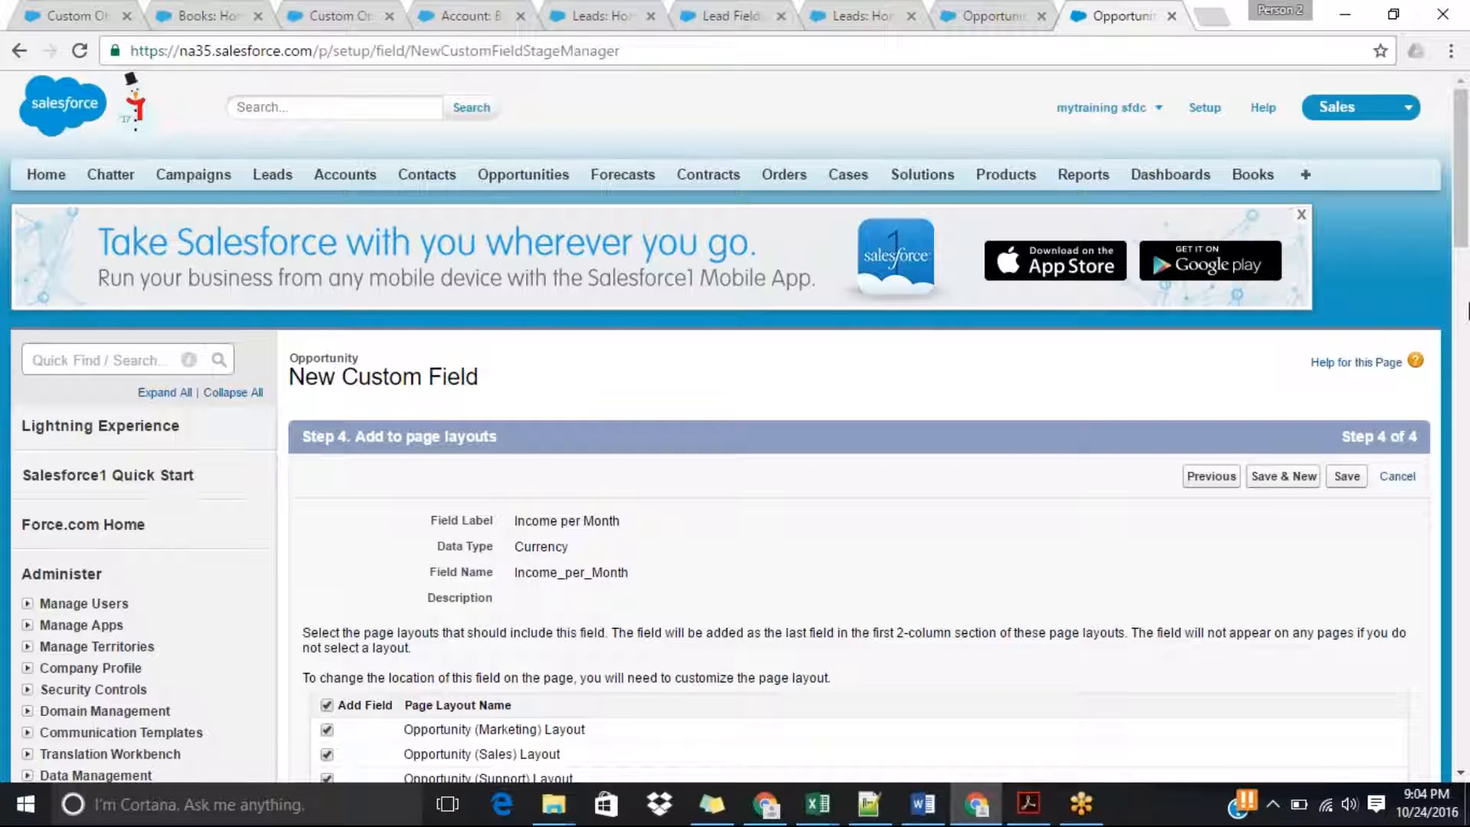
Clear the opportunity page layout selections for the Income per Month field.
scroll(1466, 310, "down", 3)
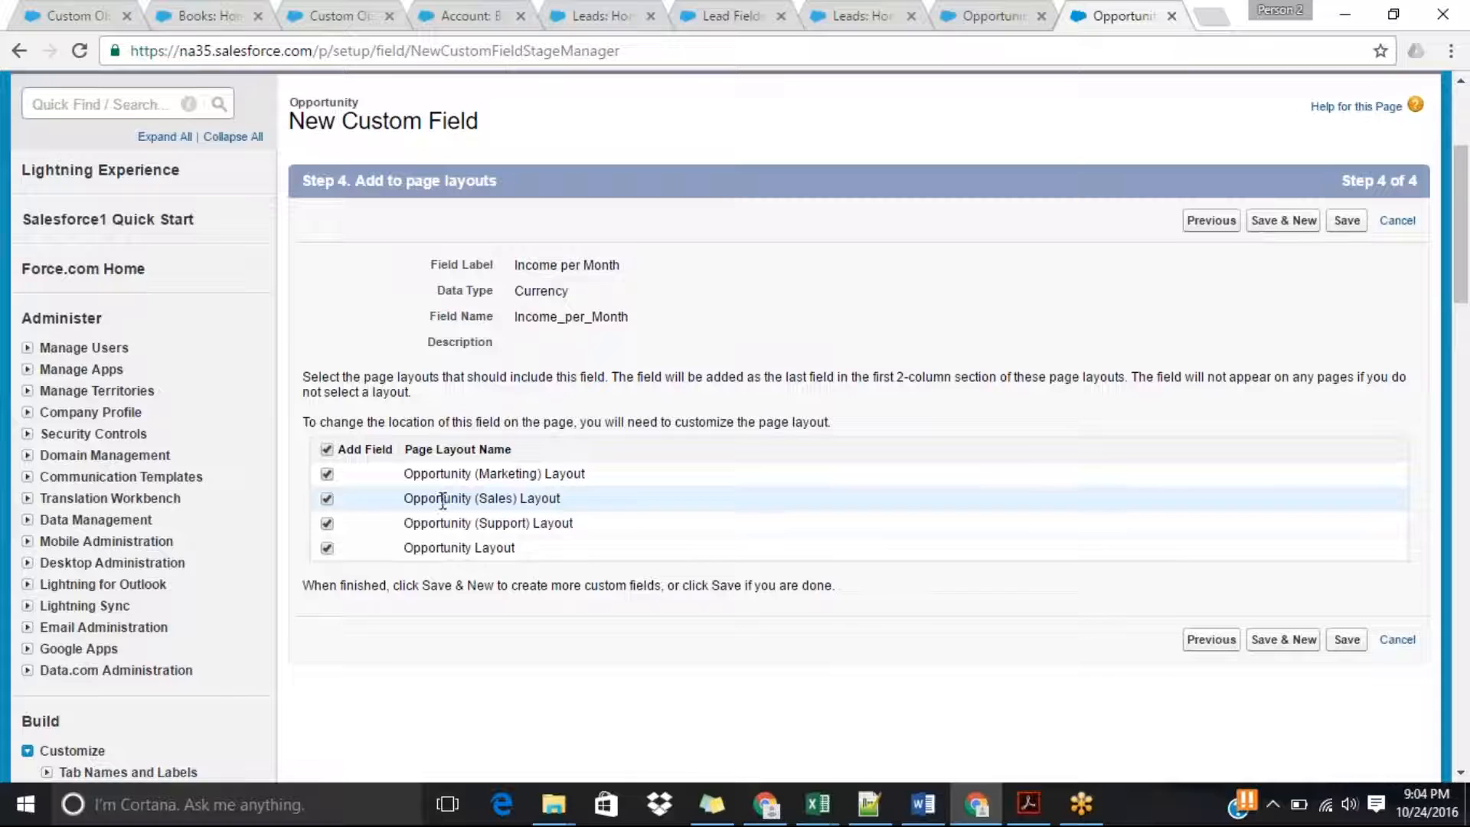
left_click(328, 474)
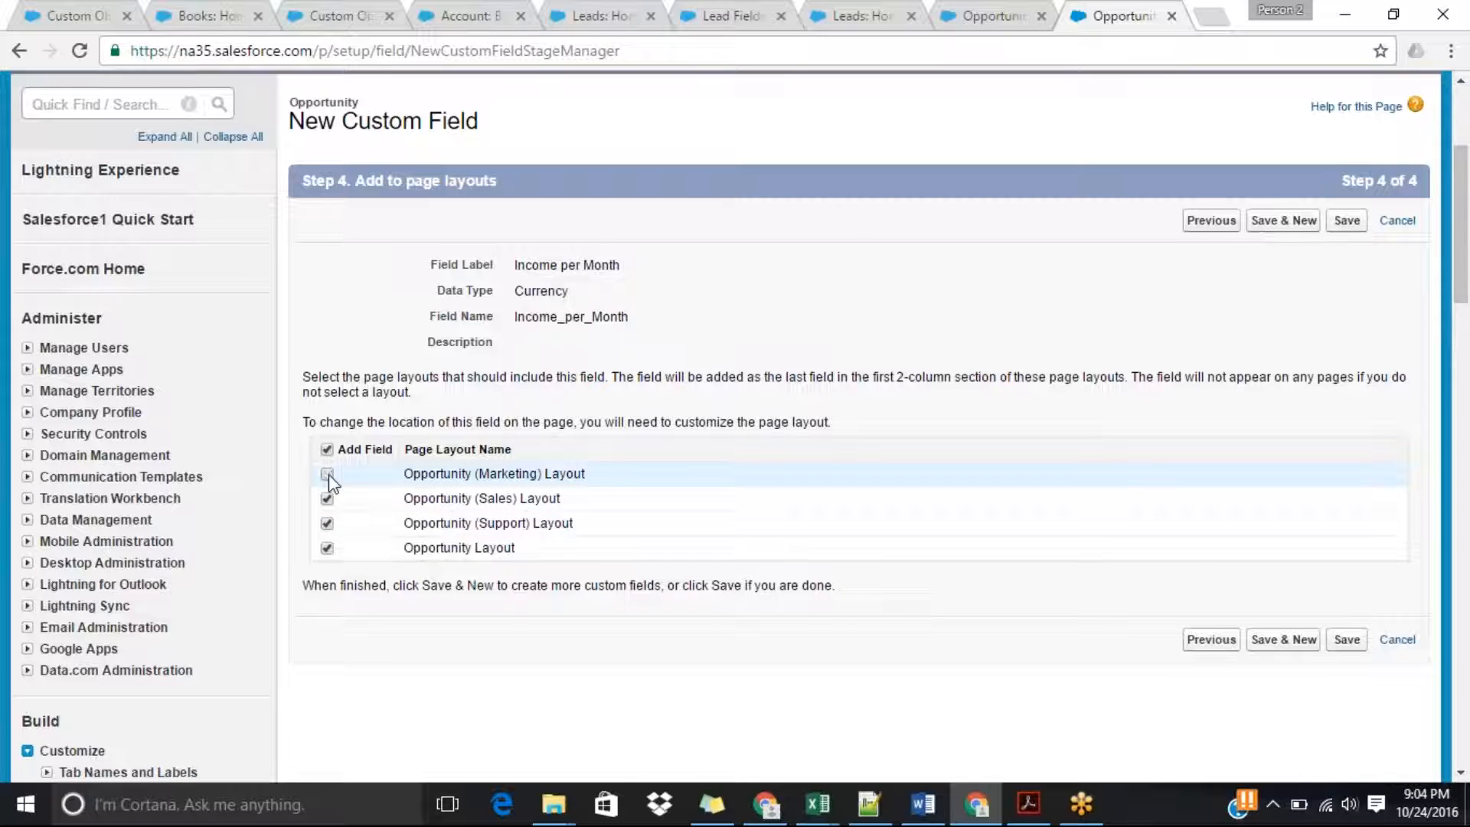
left_click(328, 498)
left_click(327, 523)
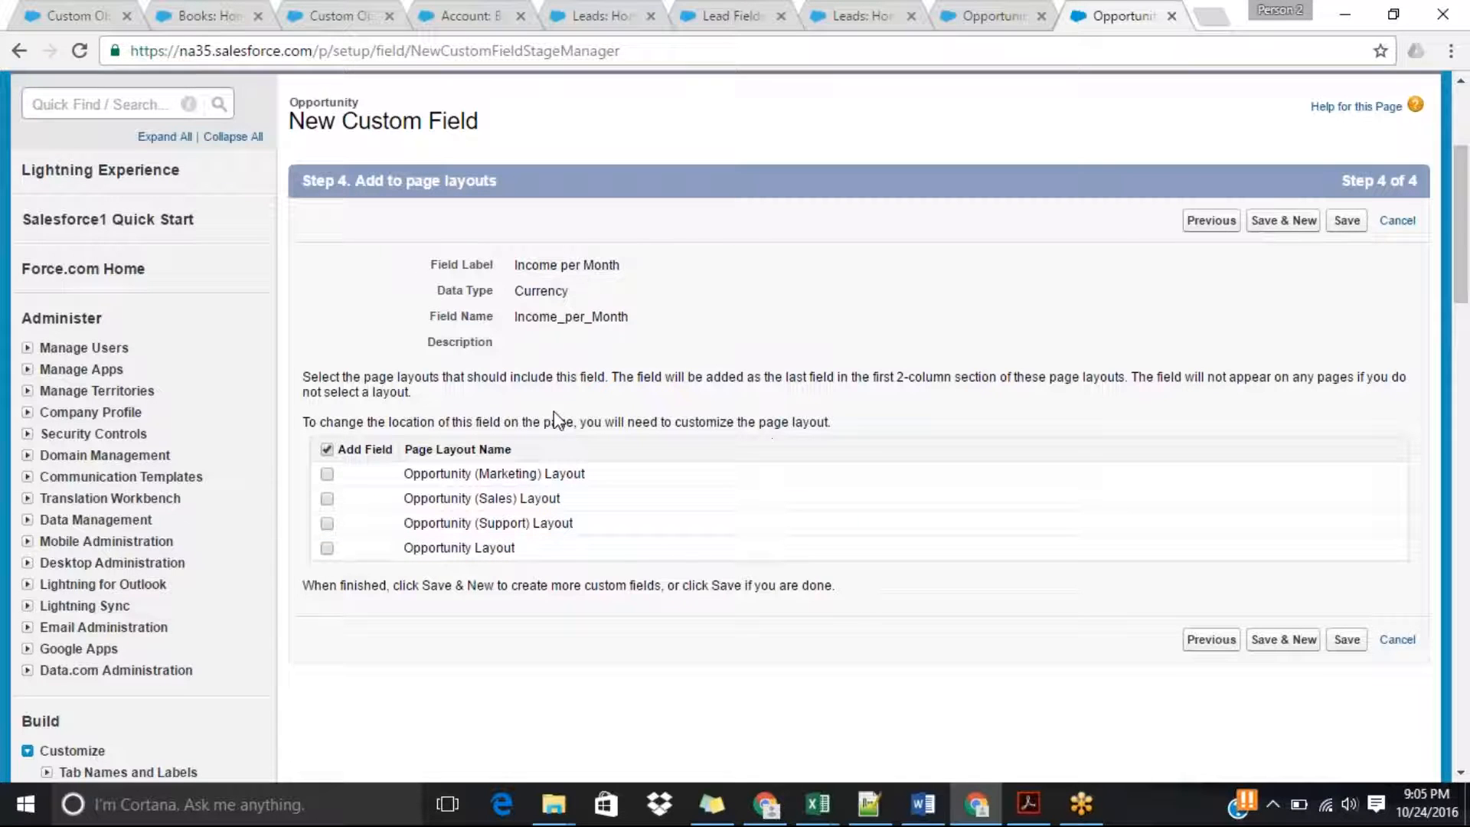
Reselect the opportunity page layouts for Income per Month and save the new field.
left_click(327, 474)
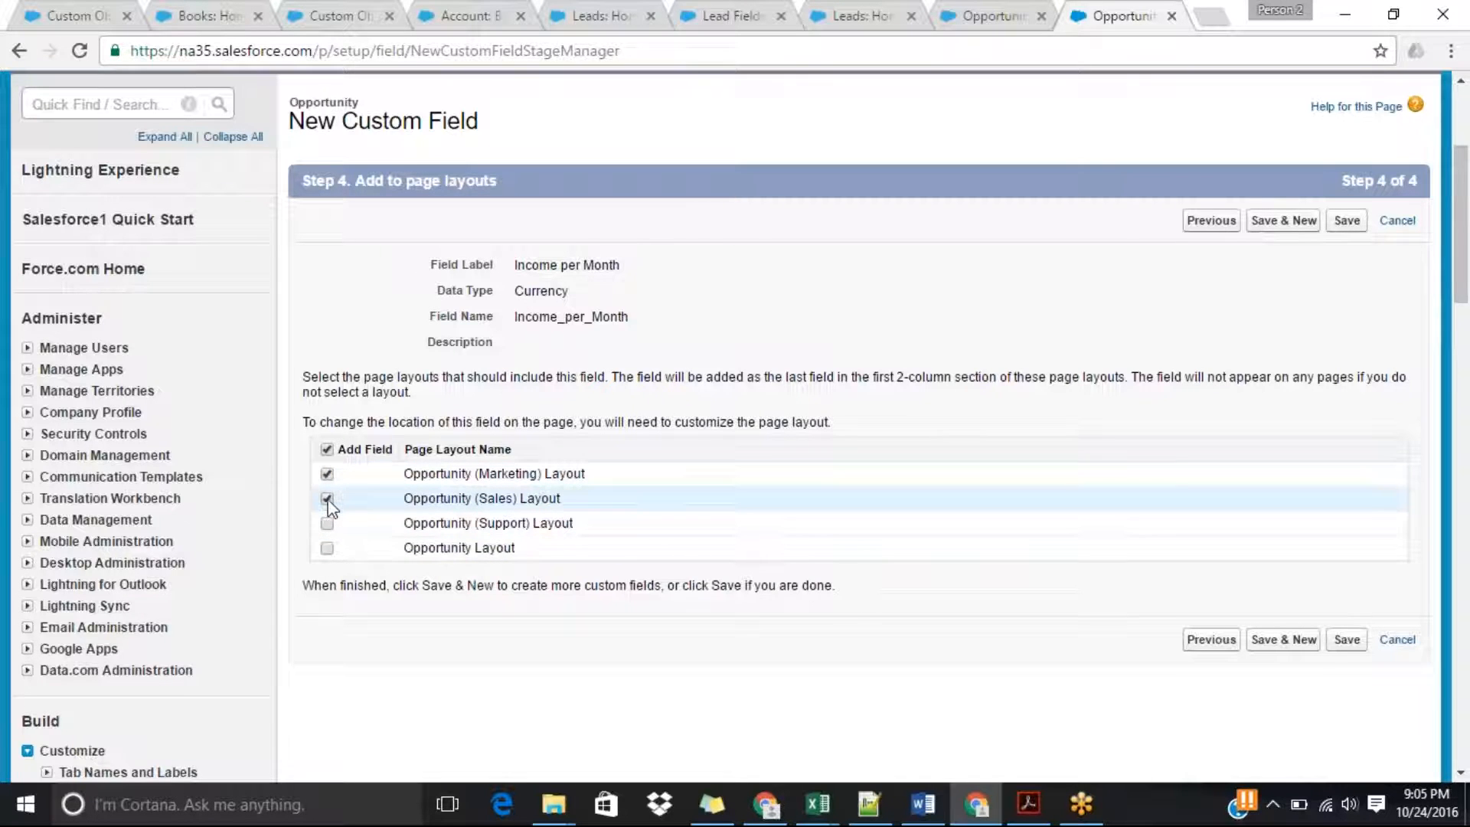
left_click(326, 549)
left_click(1346, 639)
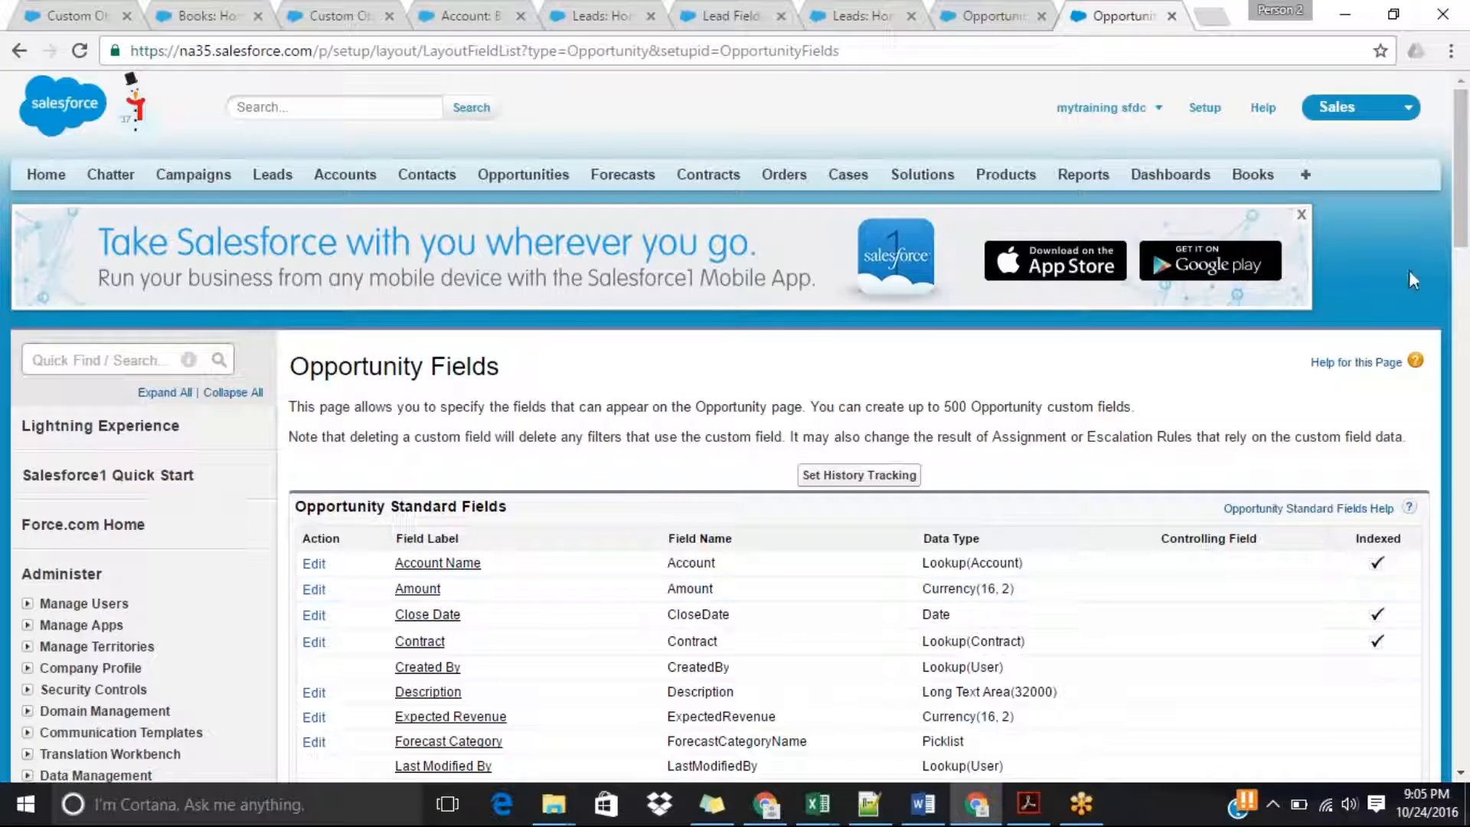
Open a blank new opportunity form to check for the Income per Month field.
left_click(523, 174)
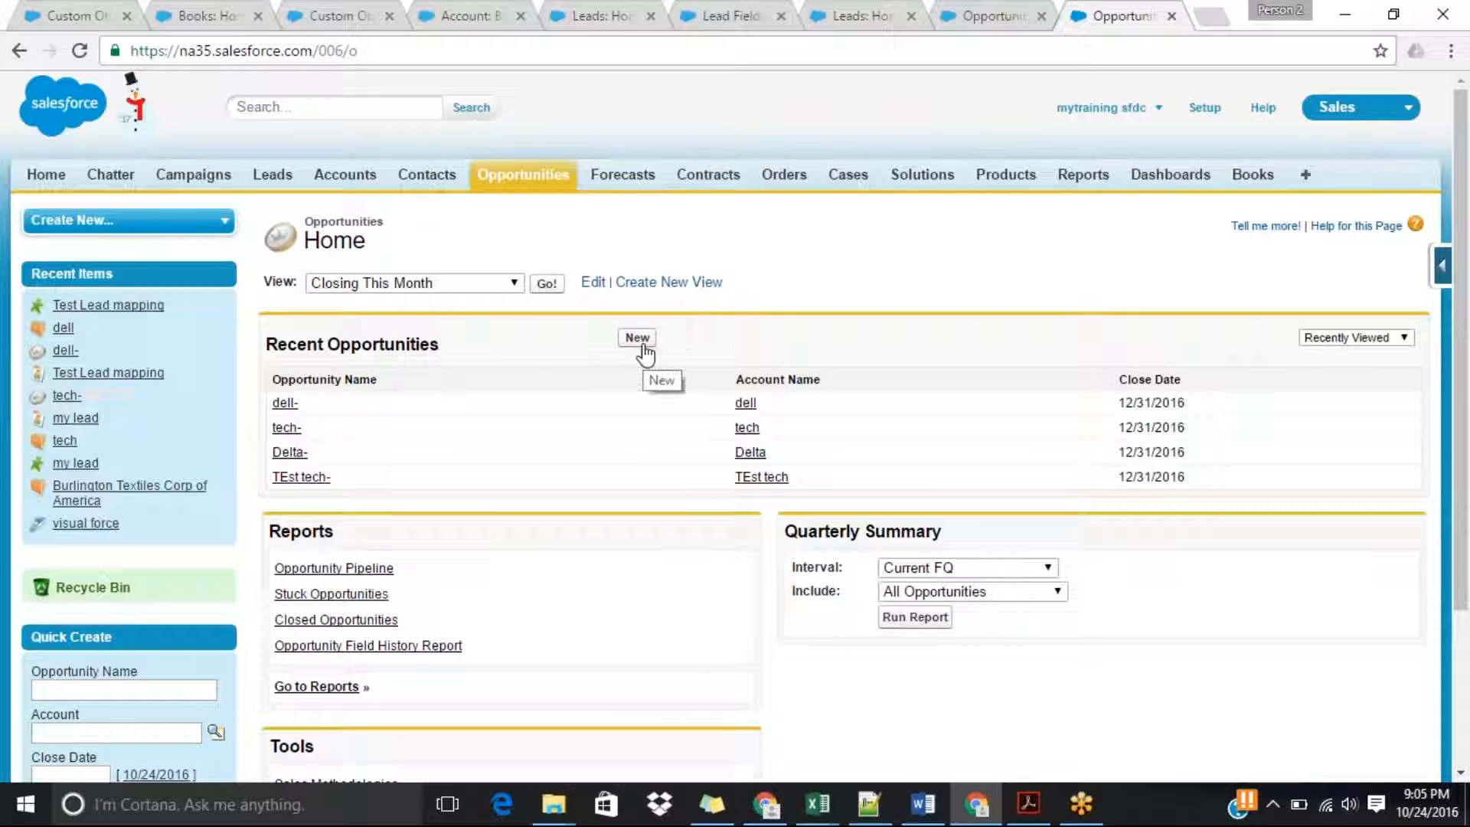
left_click(637, 338)
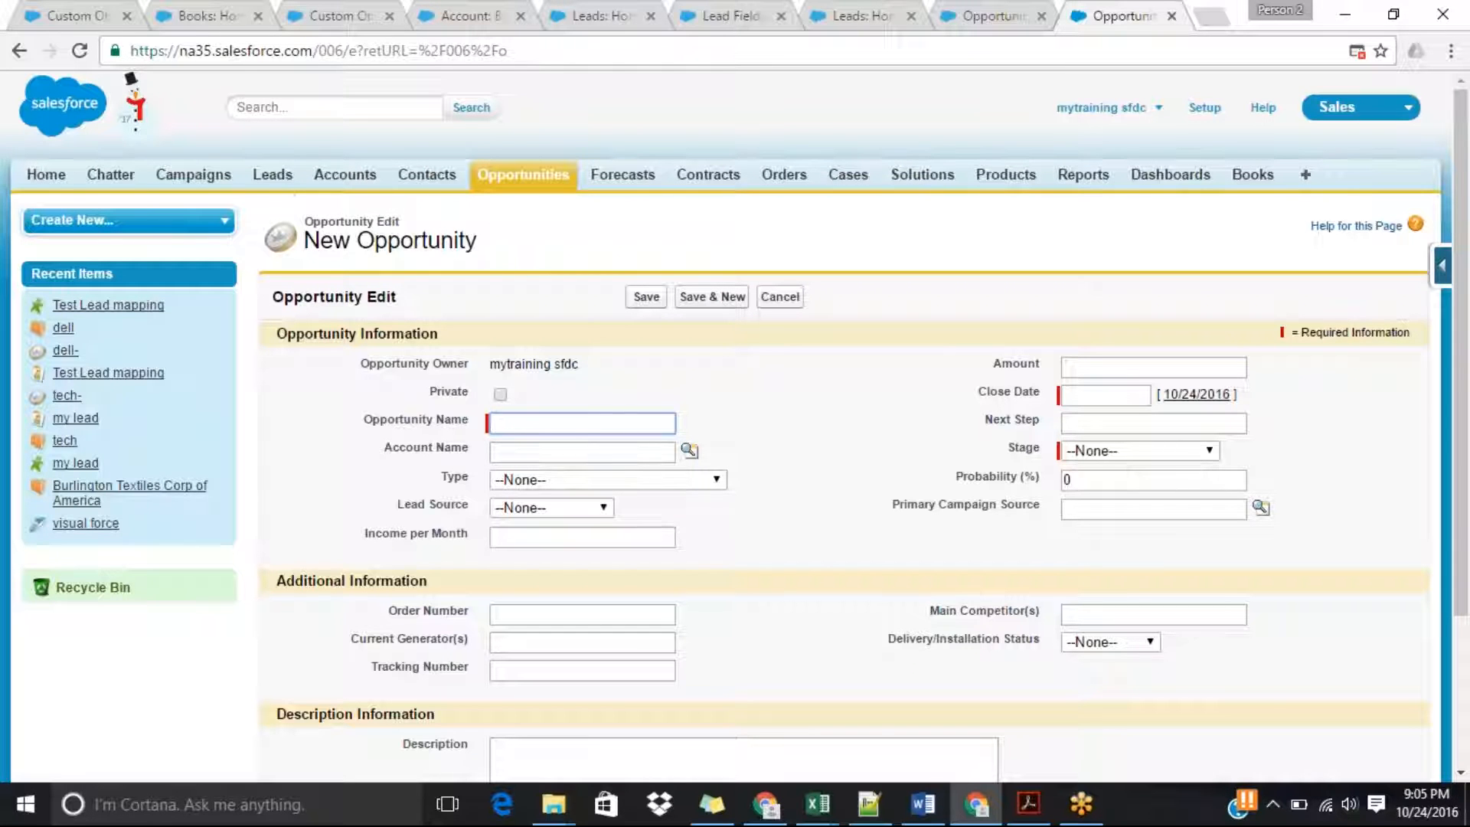
In the lead custom field mapping, map Monthly Income to Opportunity.Income per Month and save the mapping.
left_click(725, 10)
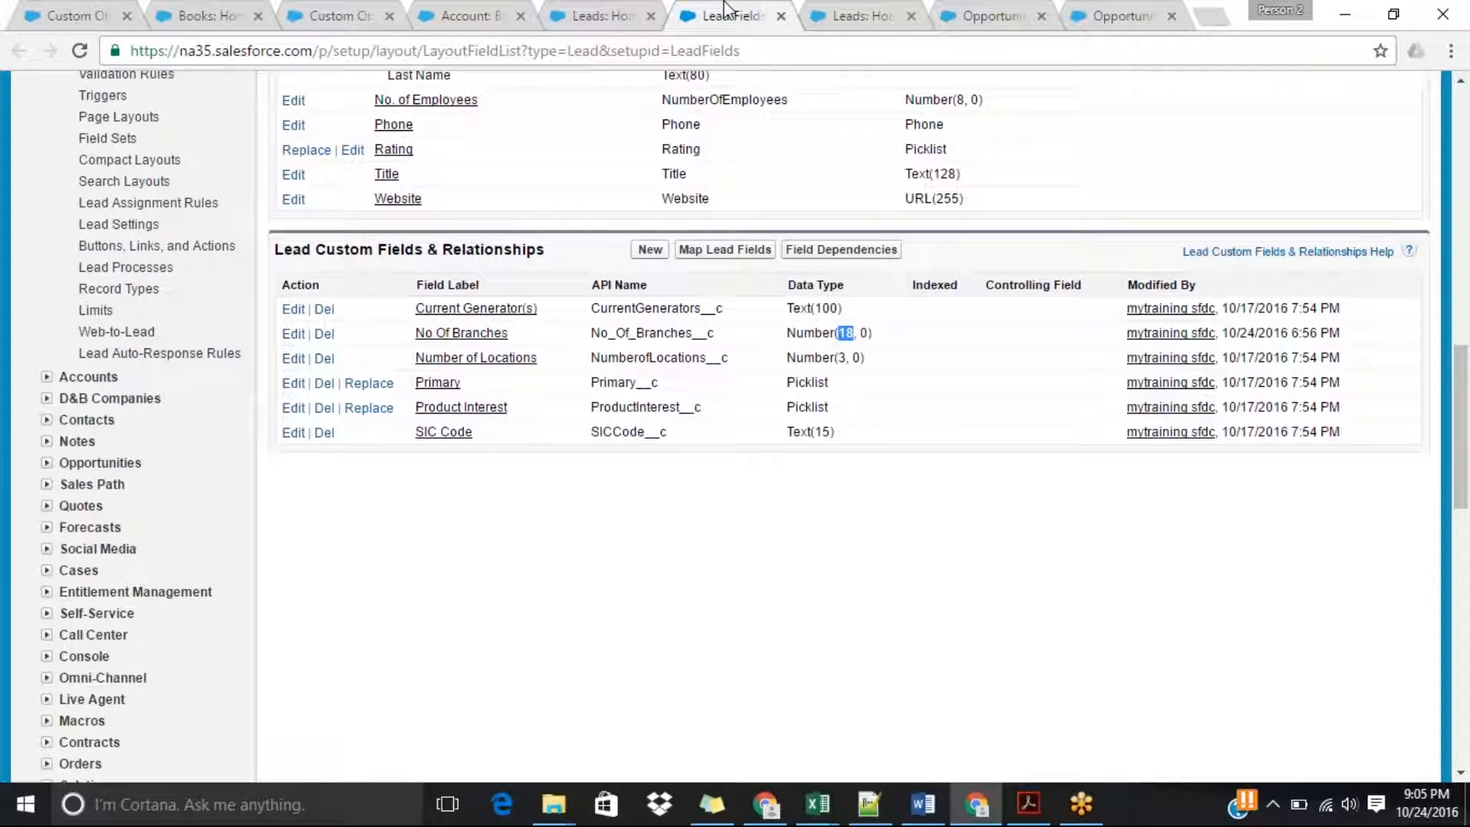
left_click(727, 254)
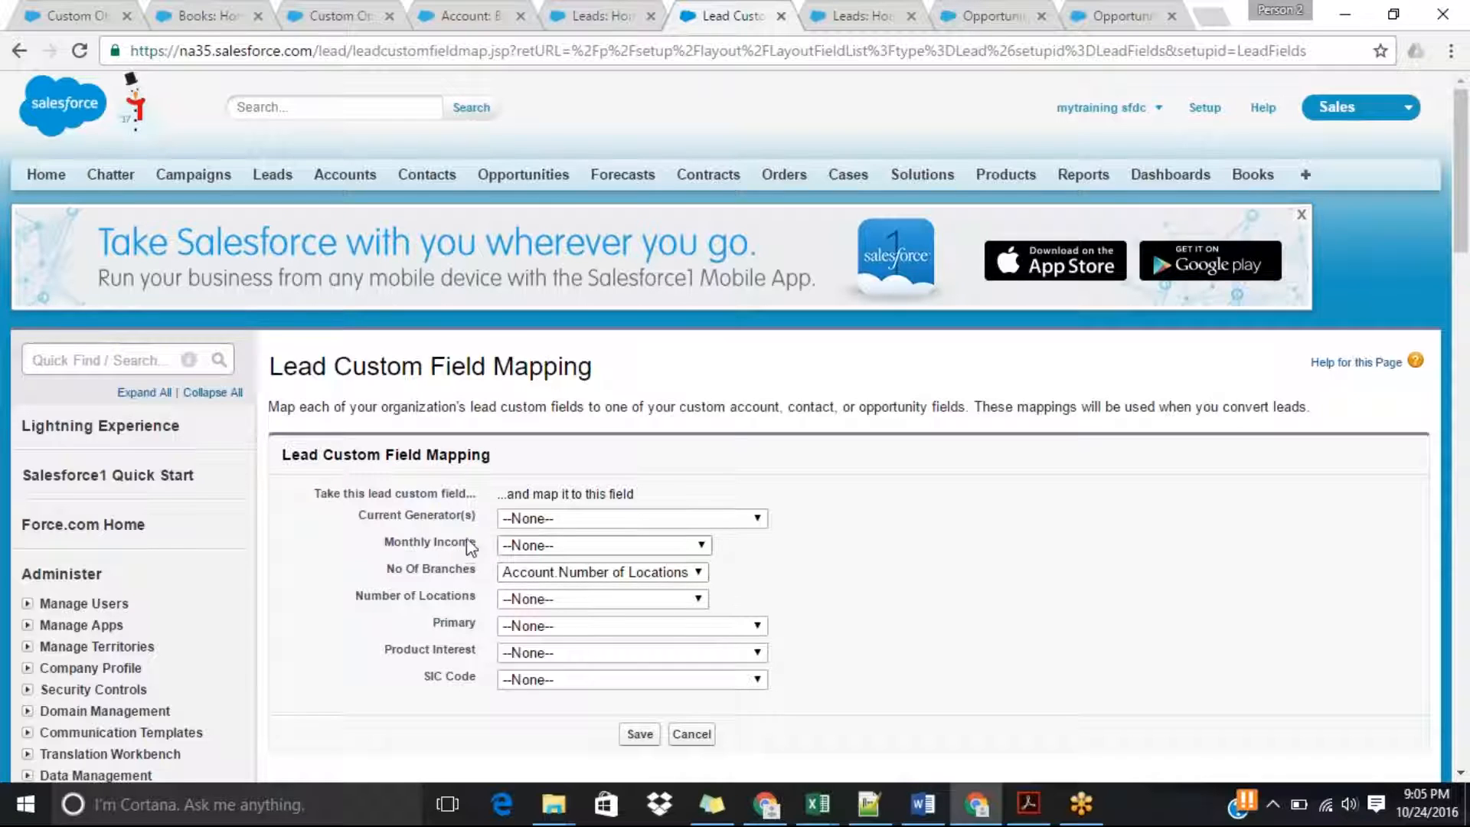
left_click(599, 545)
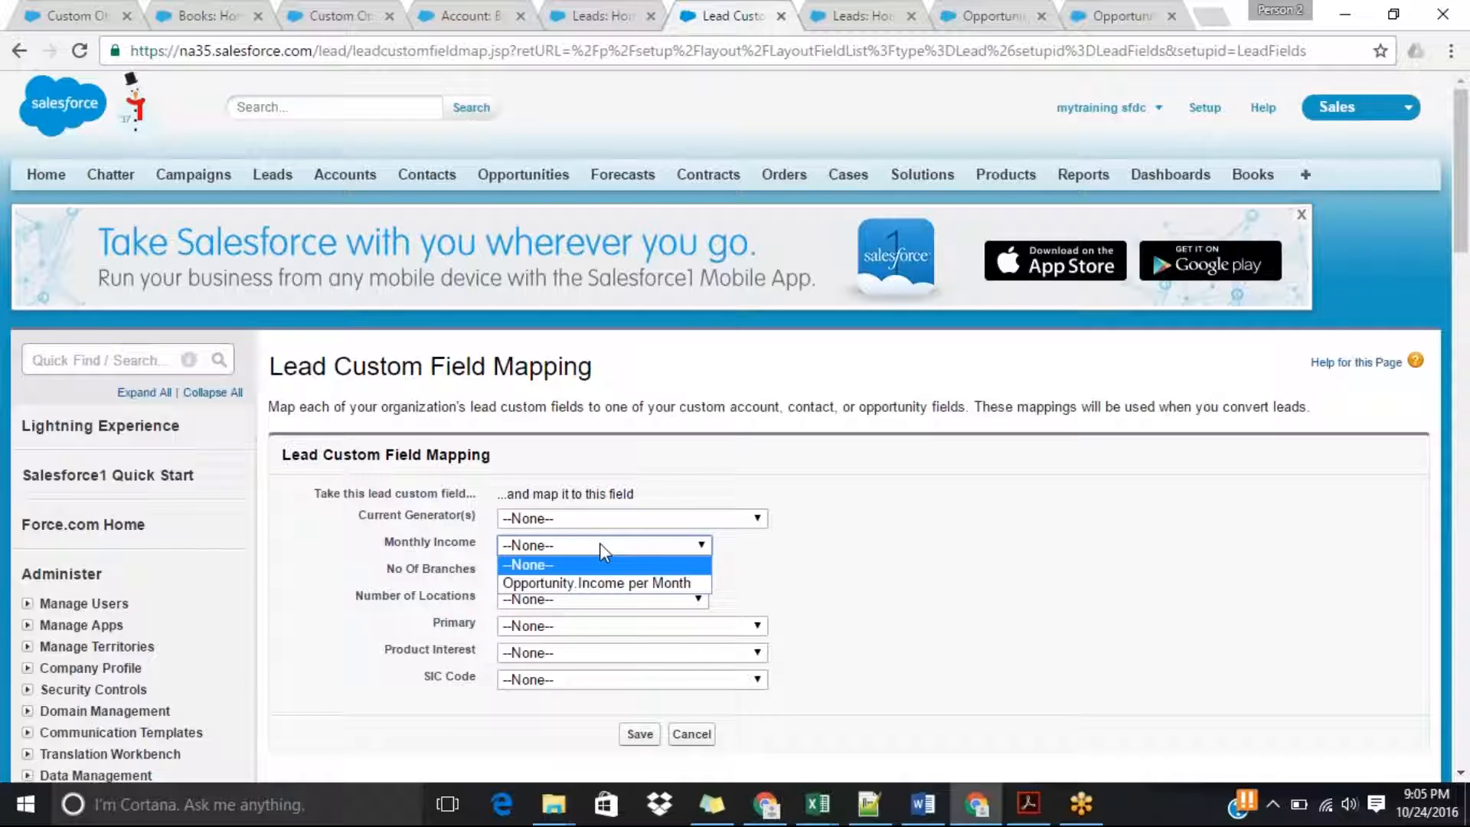
left_click(597, 586)
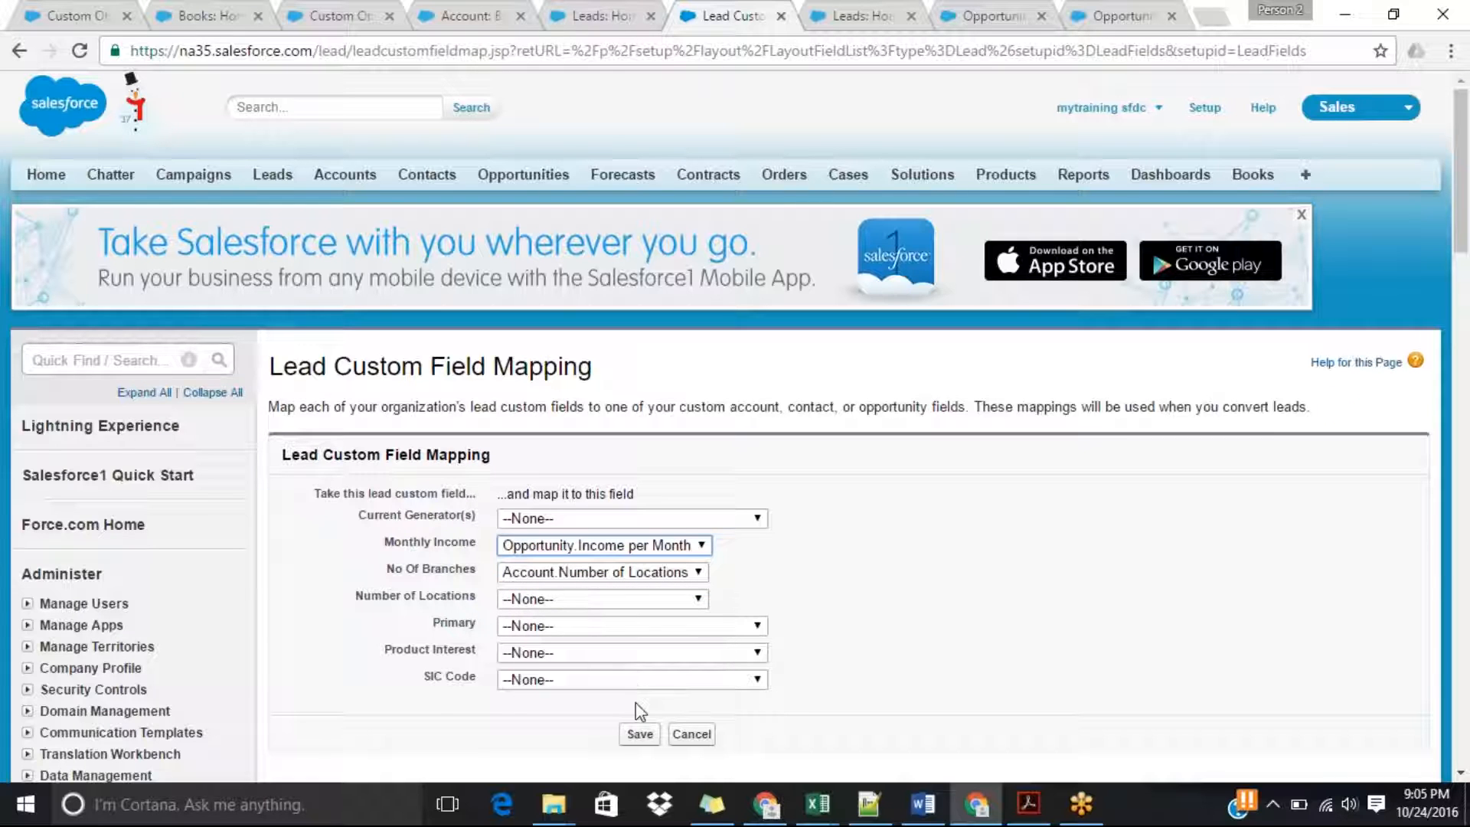
left_click(640, 733)
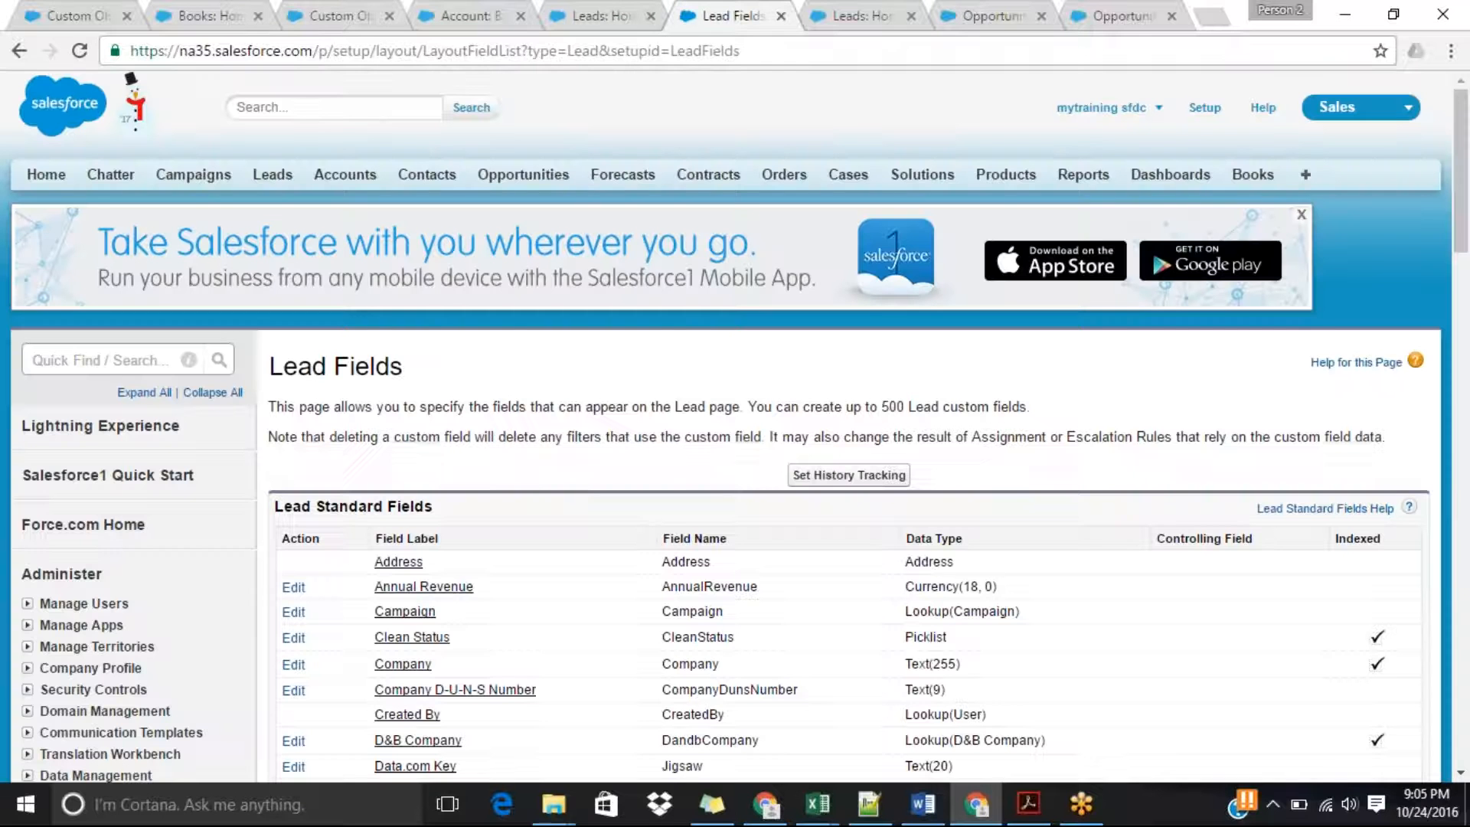
Look over the Lead field list, and switch back to the Leads home page.
scroll(1468, 330, "down", 8)
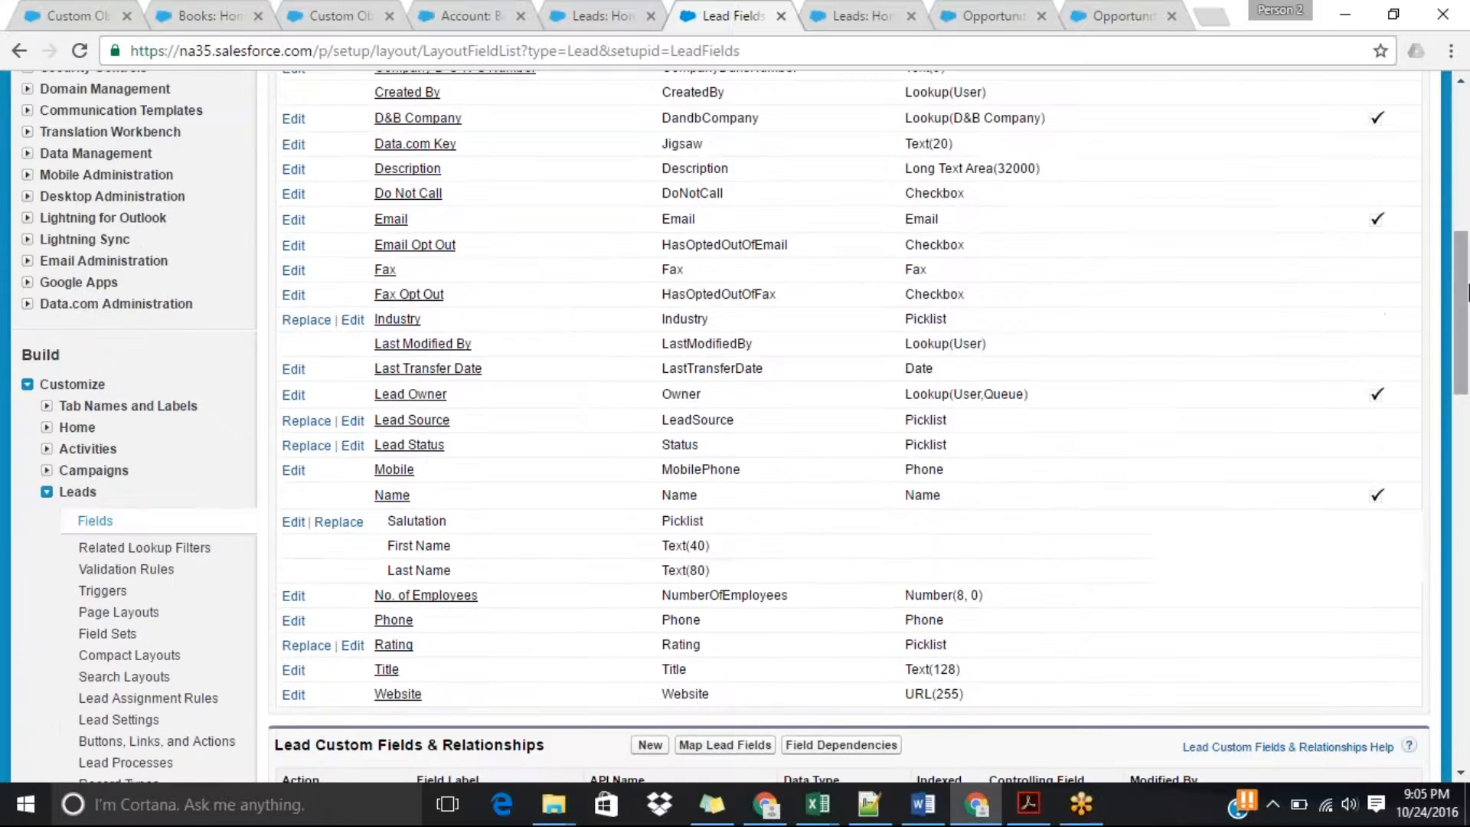
scroll(1466, 290, "up", 7)
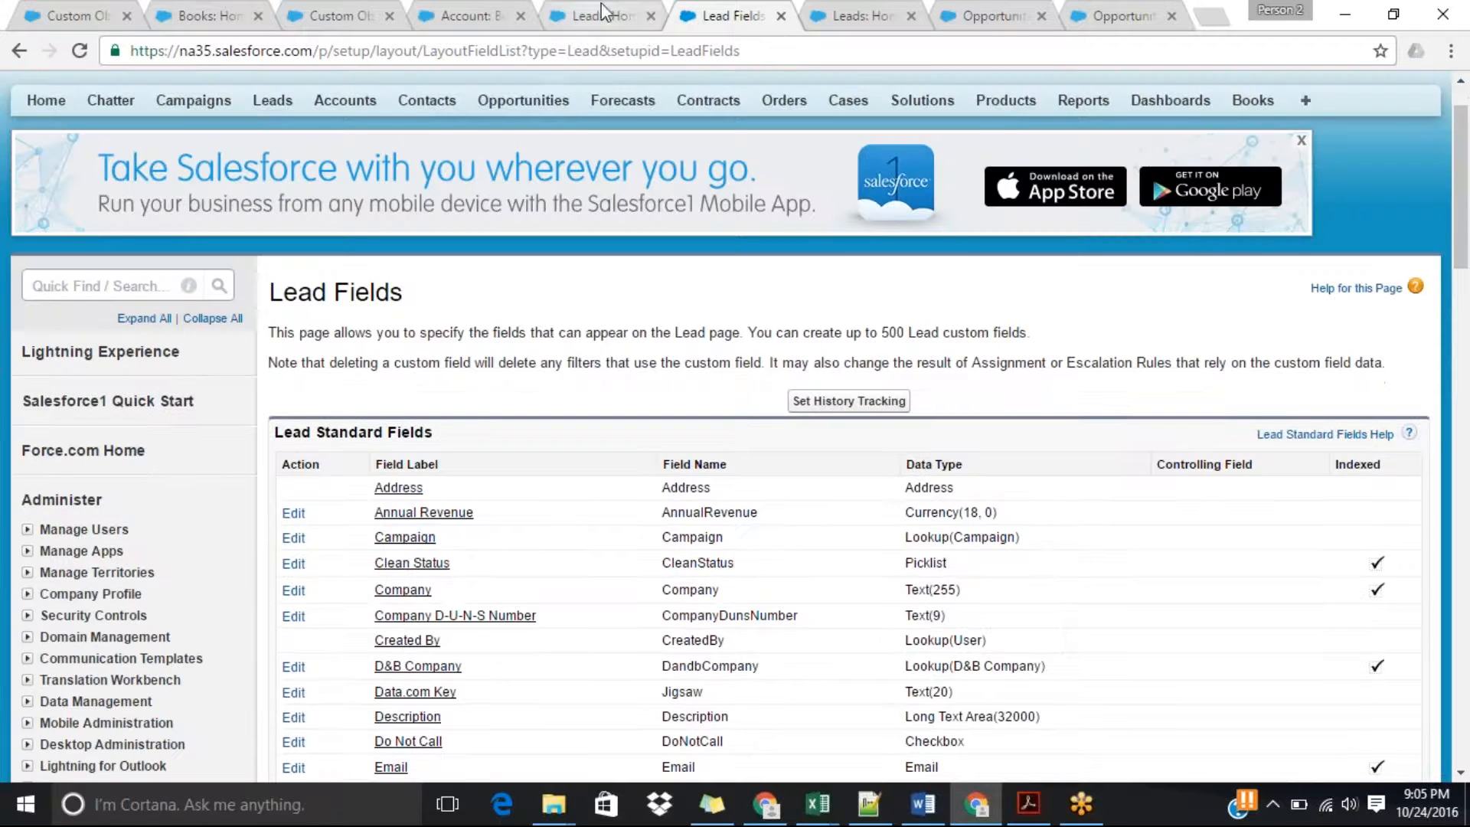
left_click(602, 13)
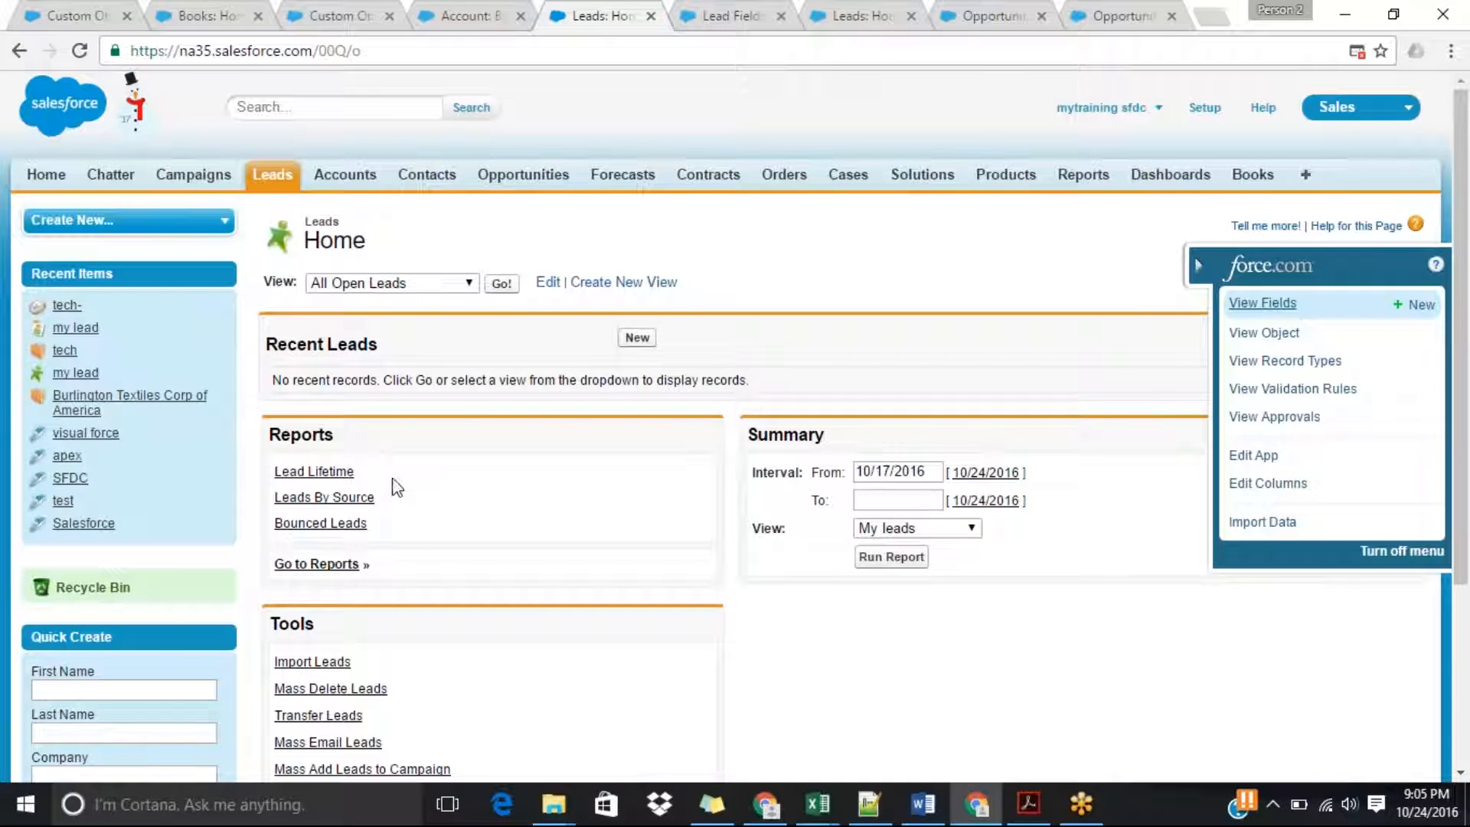
Display the All Open Leads list and open the Aethna Home Products lead in a separate browser tab.
left_click(451, 286)
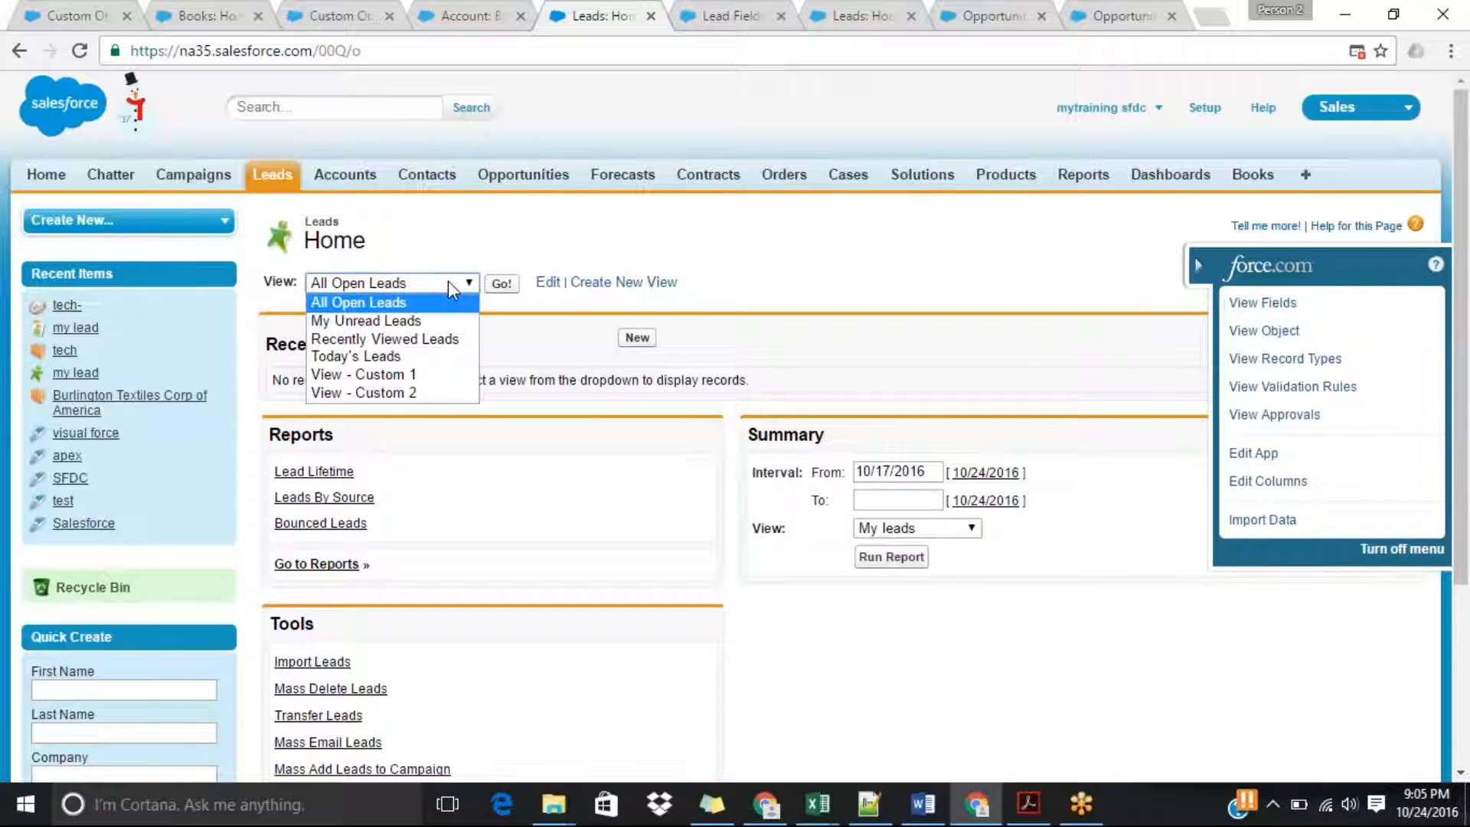
left_click(445, 302)
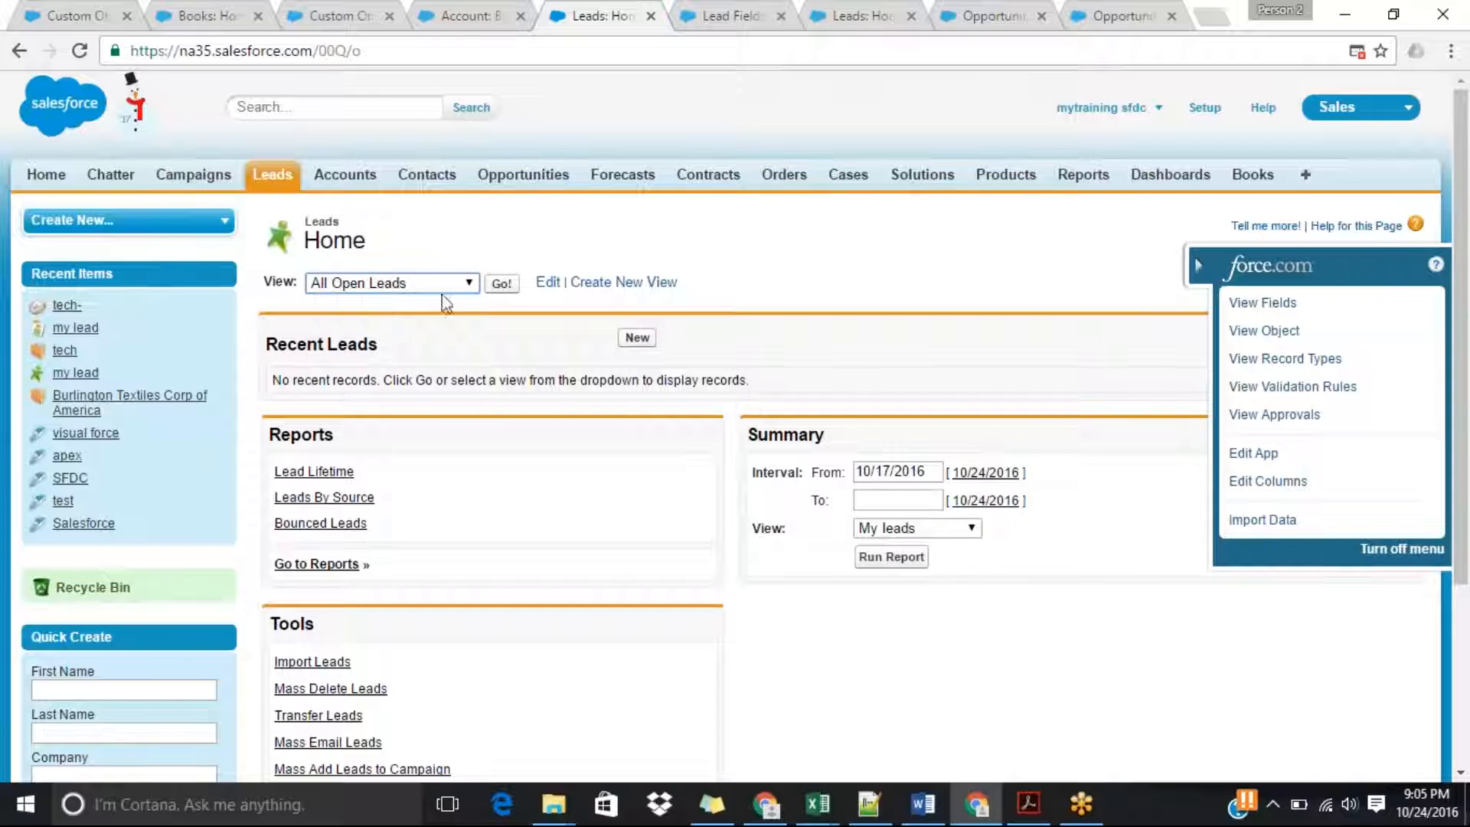
left_click(502, 284)
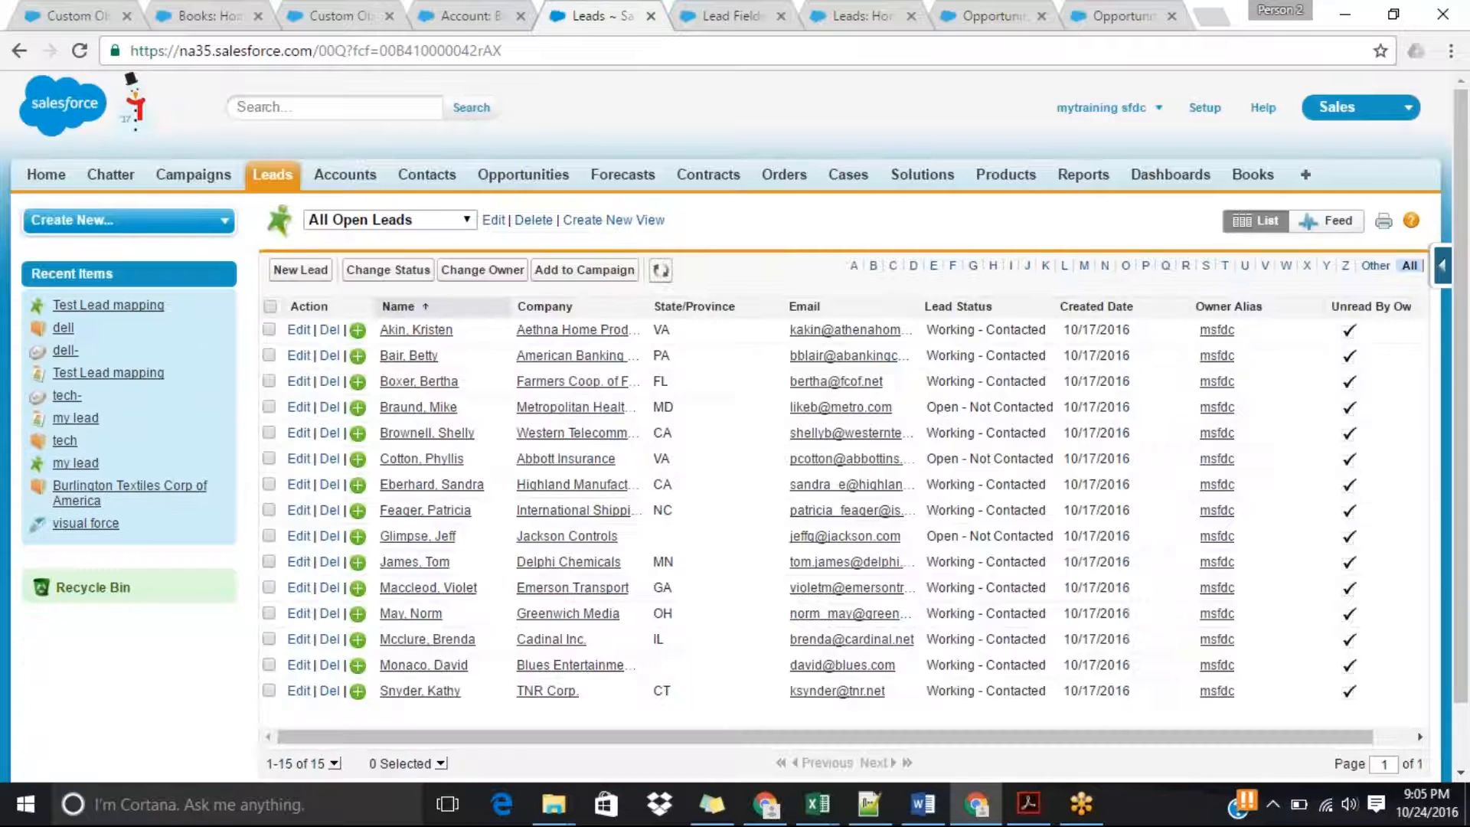
middle_click(415, 335)
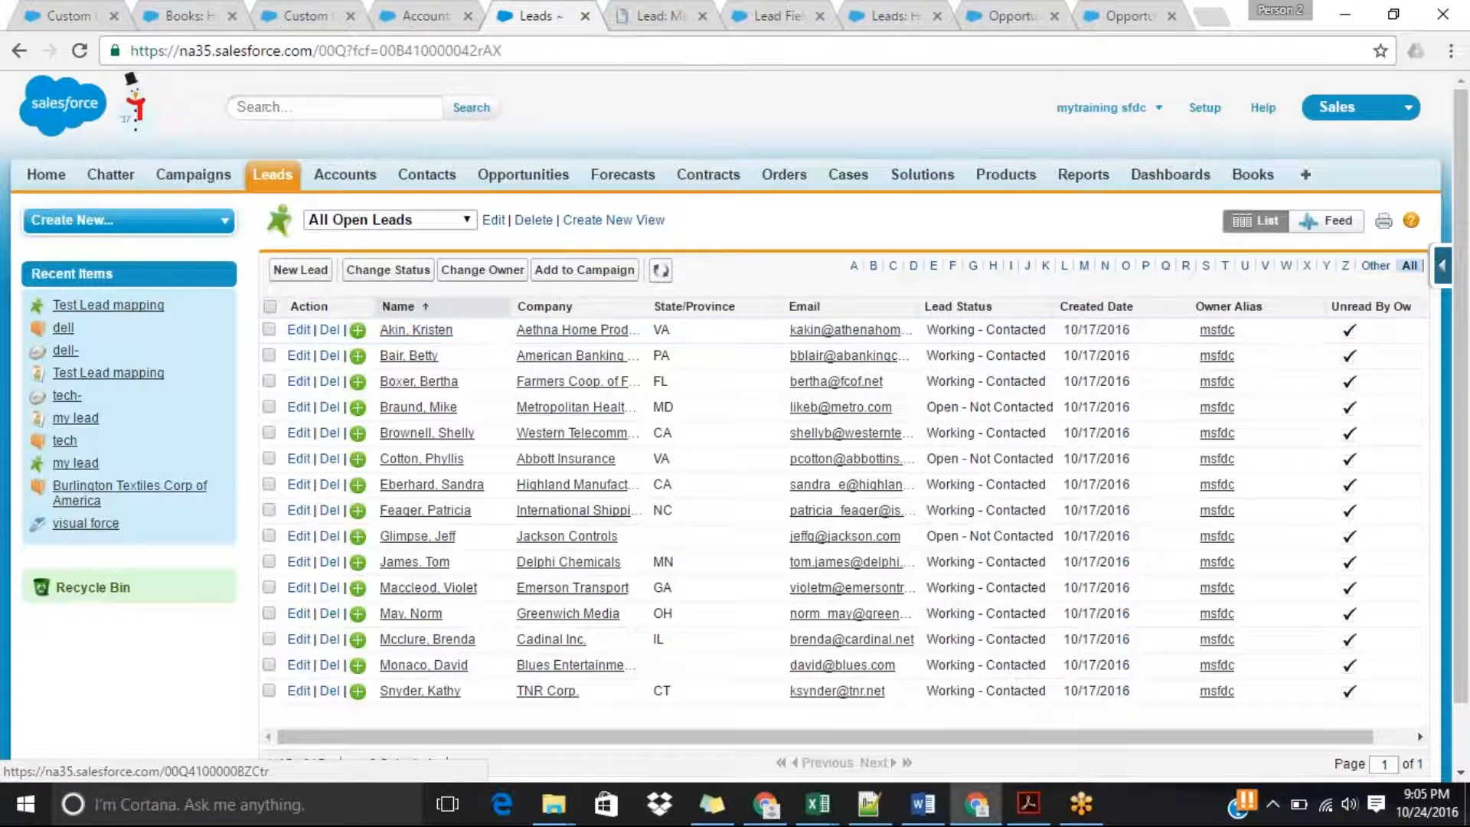
left_click(670, 11)
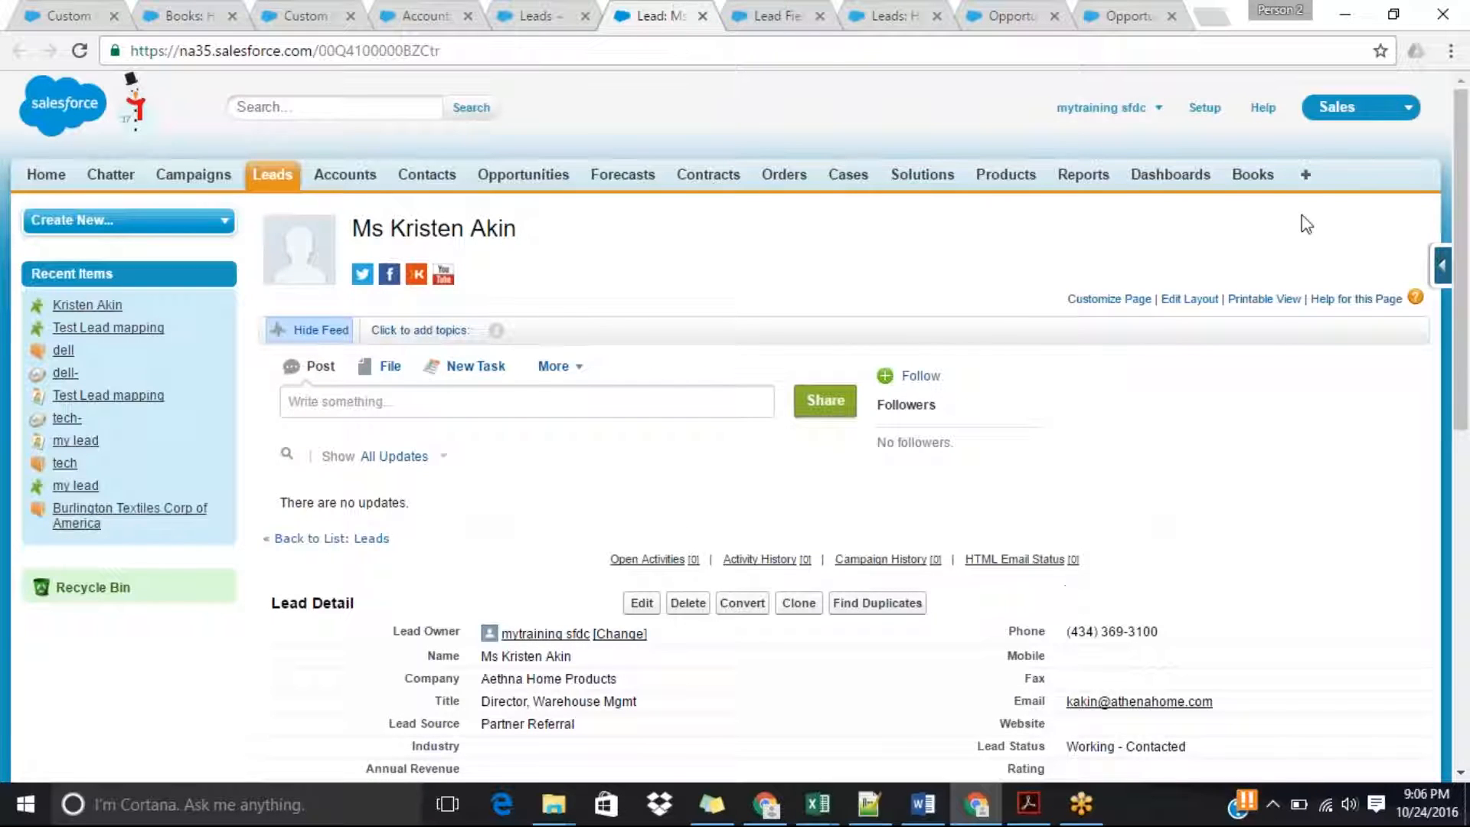
Set the Aethna Home Products lead's Monthly Income to 10,000 and save the record.
scroll(1467, 314, "down", 1)
scroll(1467, 314, "down", 4)
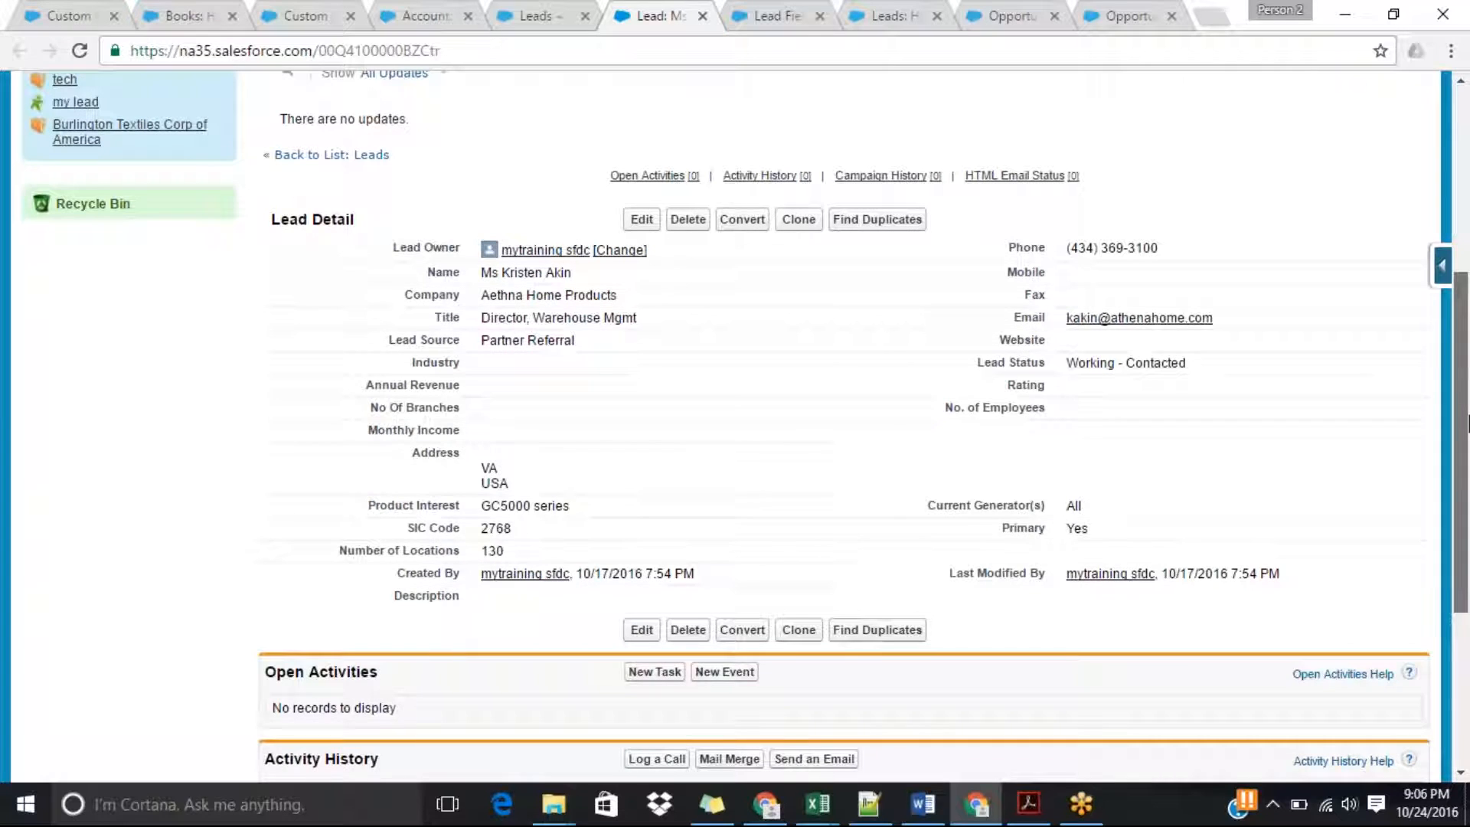
double_click(503, 438)
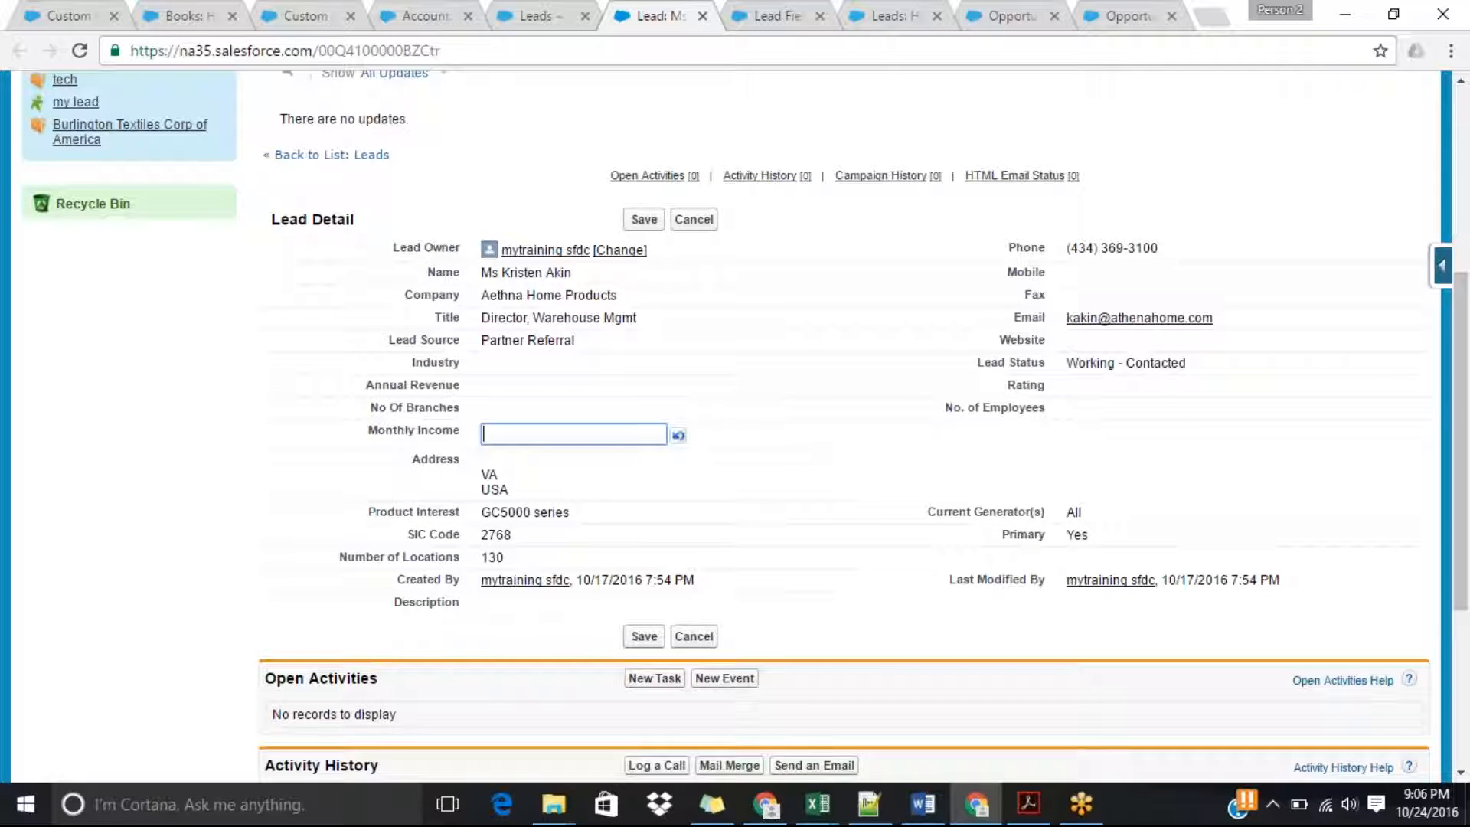
type("3")
type("00")
left_click(643, 221)
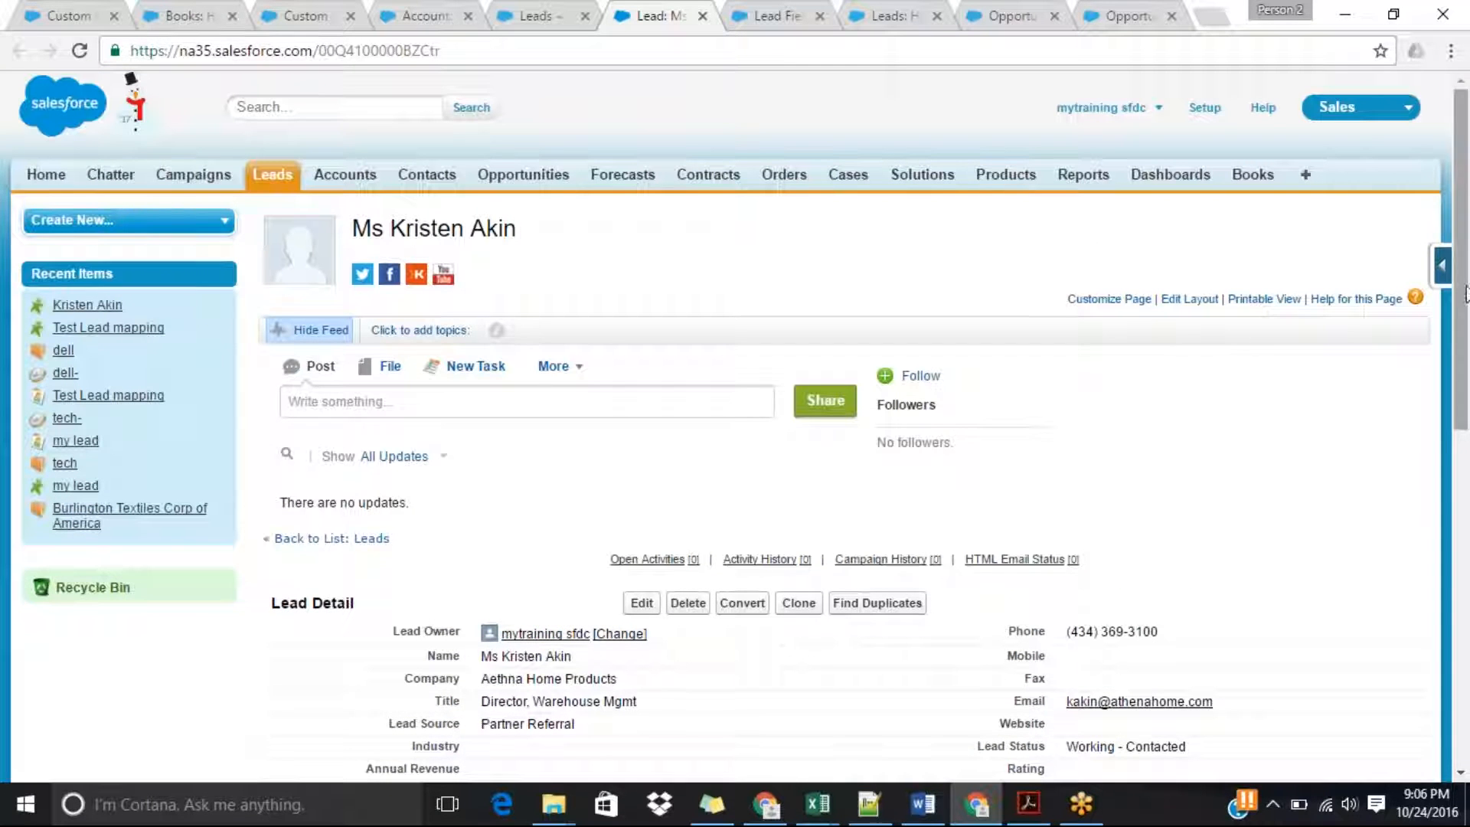
Change the lead's status to Open - Not Contacted and save the record.
scroll(1145, 558, "down", 3)
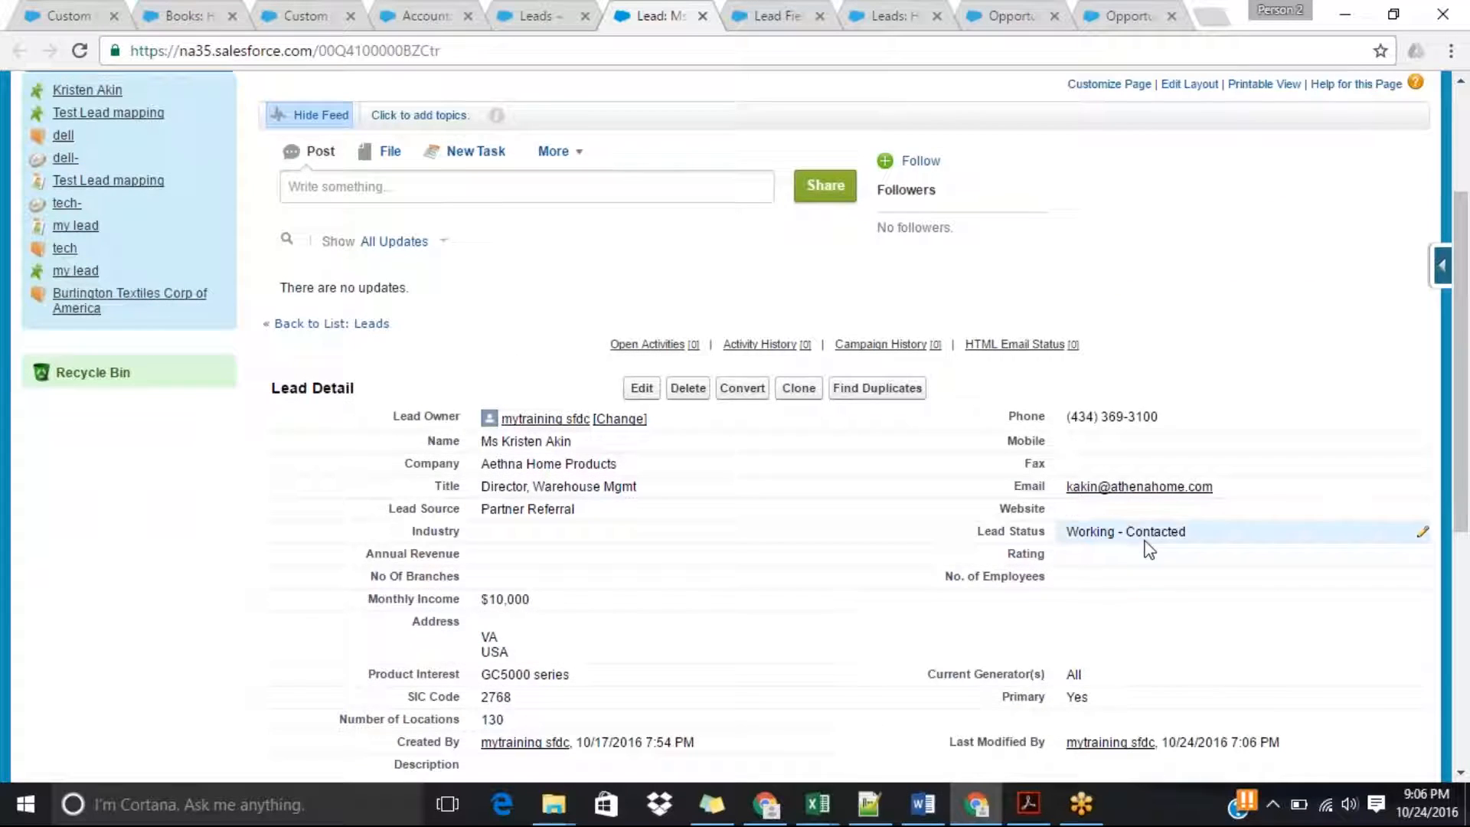
double_click(1125, 531)
left_click(1217, 536)
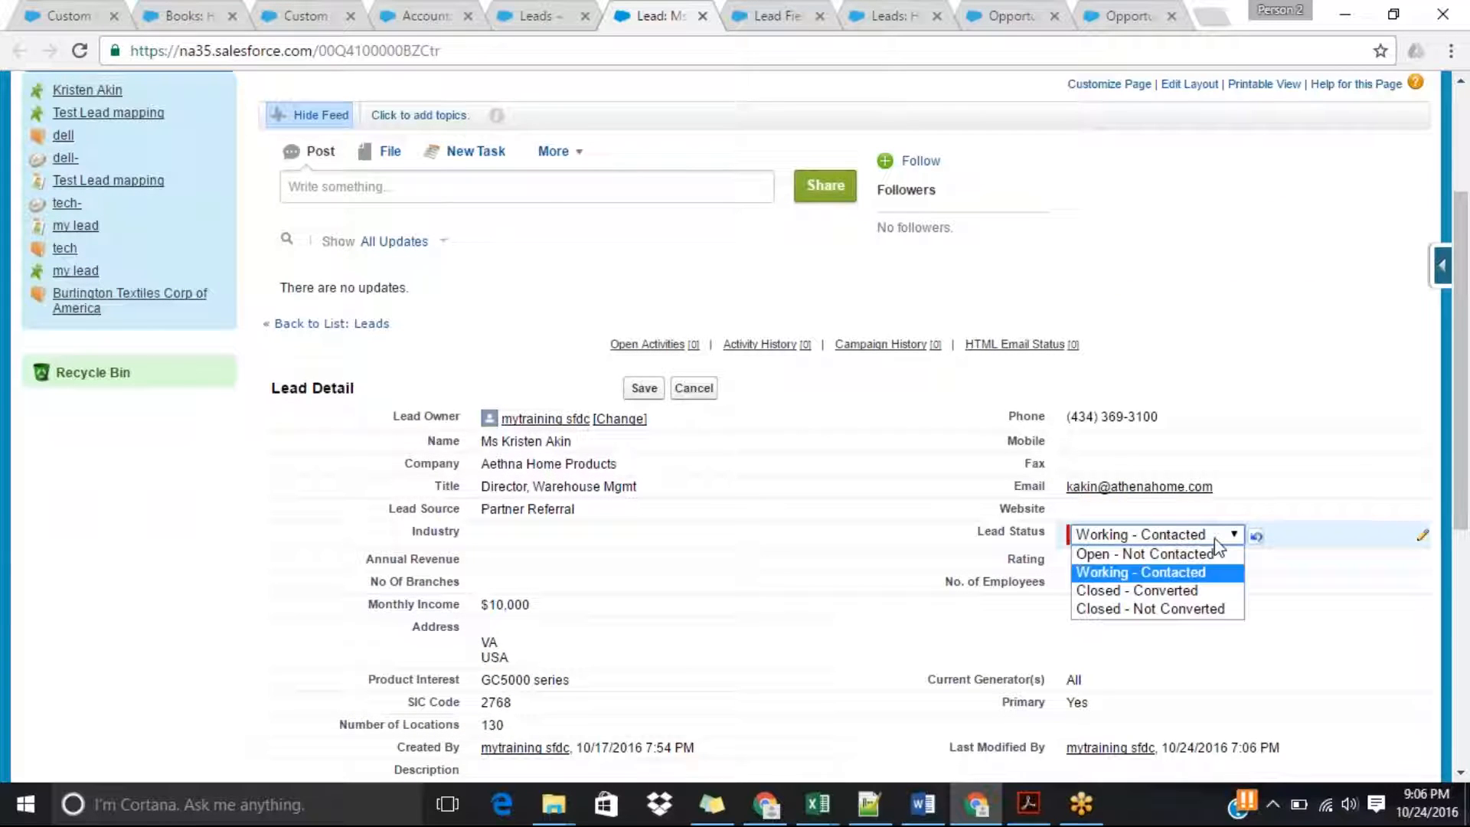
left_click(1156, 552)
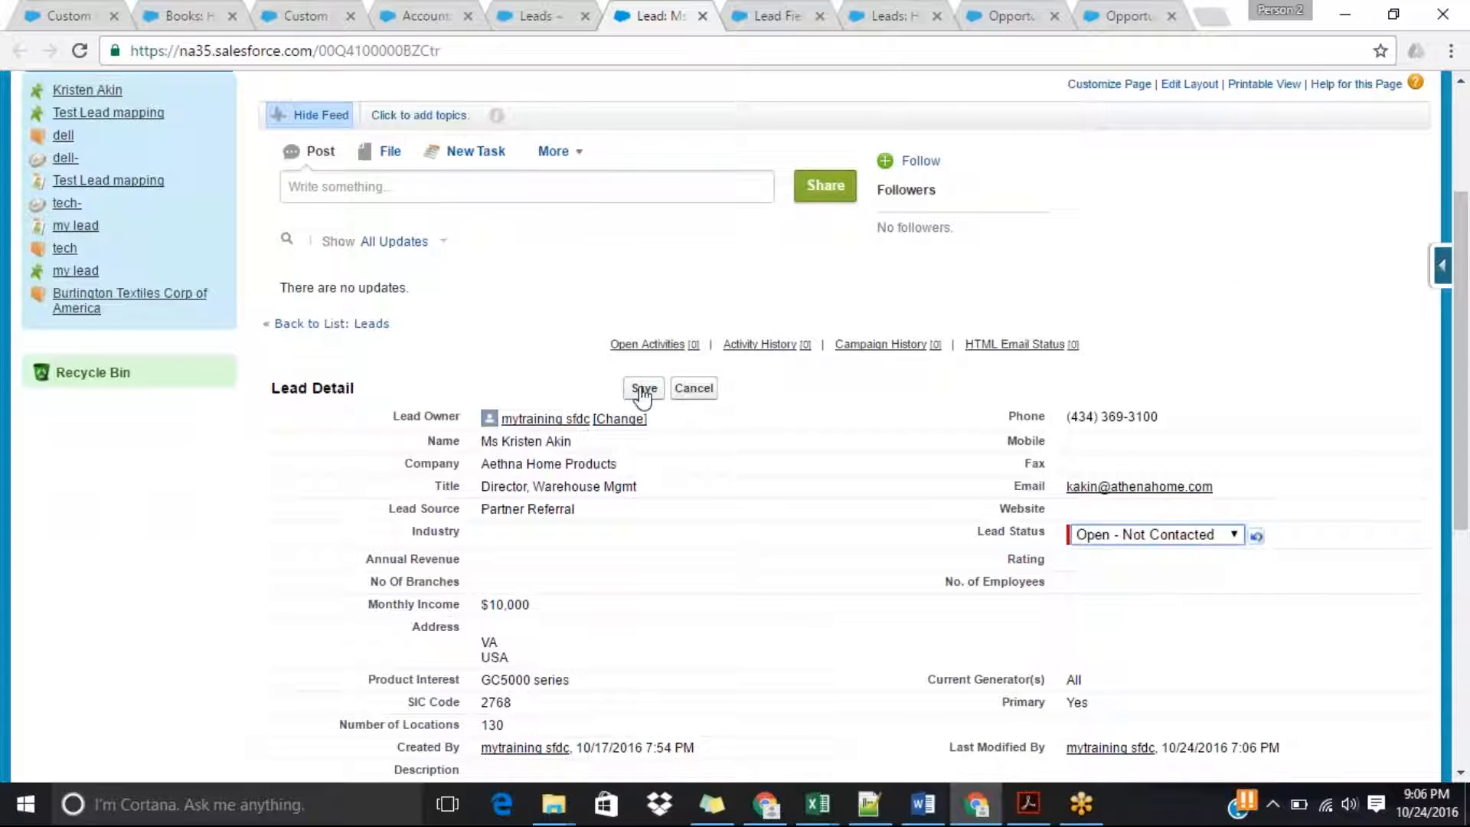
left_click(644, 388)
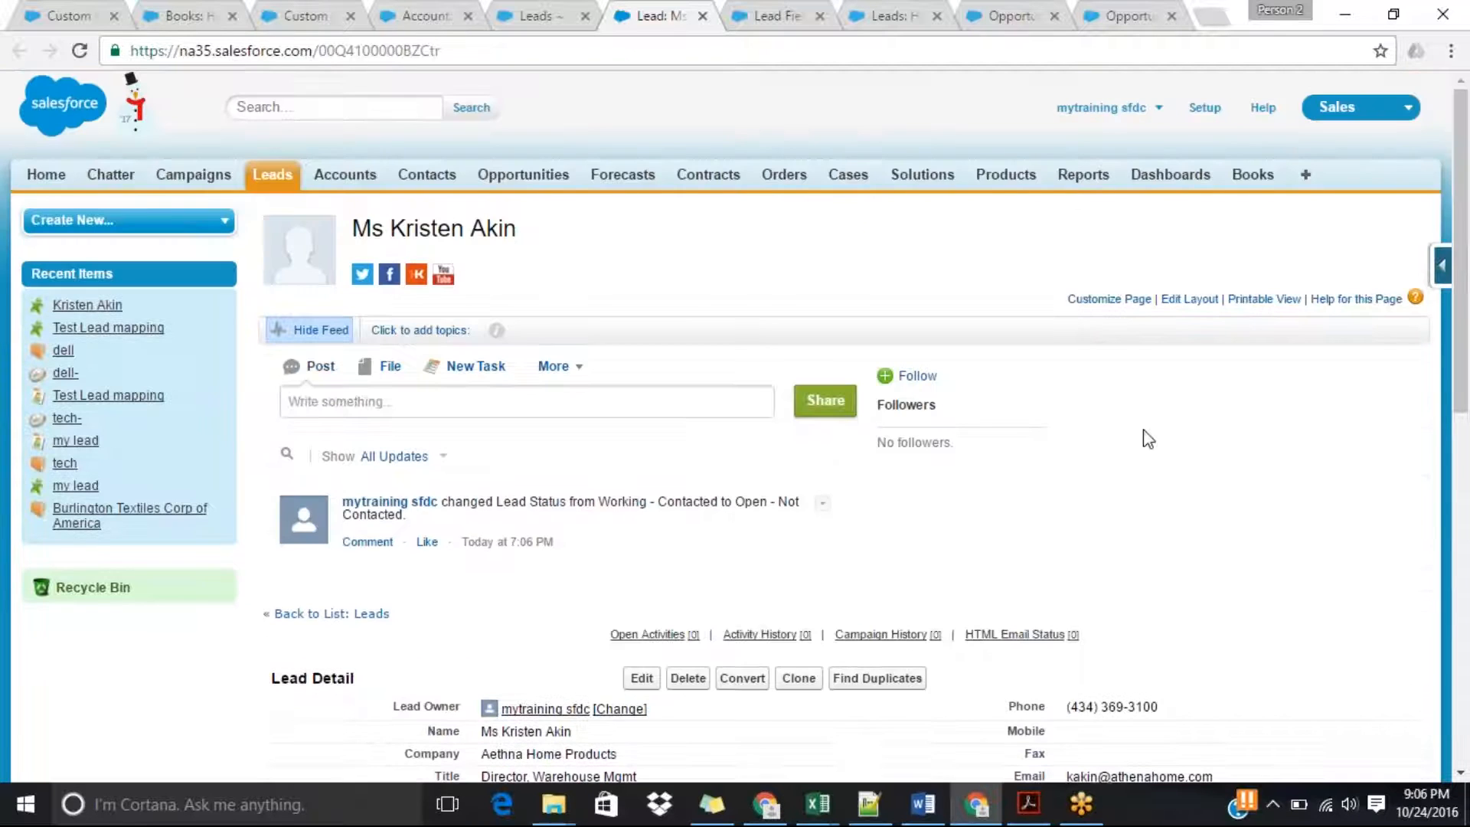
Convert the lead into a new Aethna Home Products account and the opportunity Aethna Home Products-, with status Closed - Converted.
scroll(1467, 199, "down", 3)
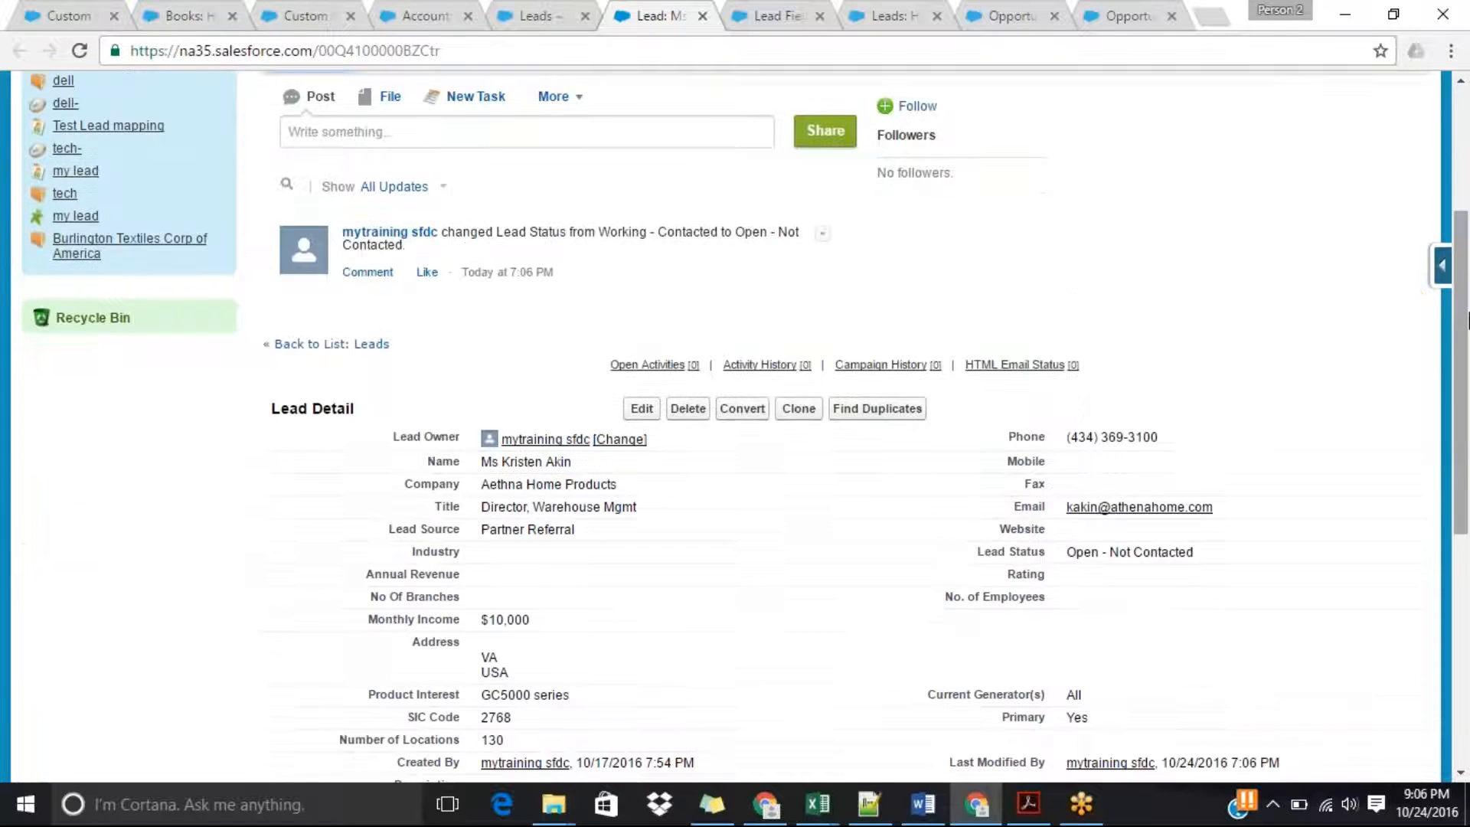
left_click(742, 409)
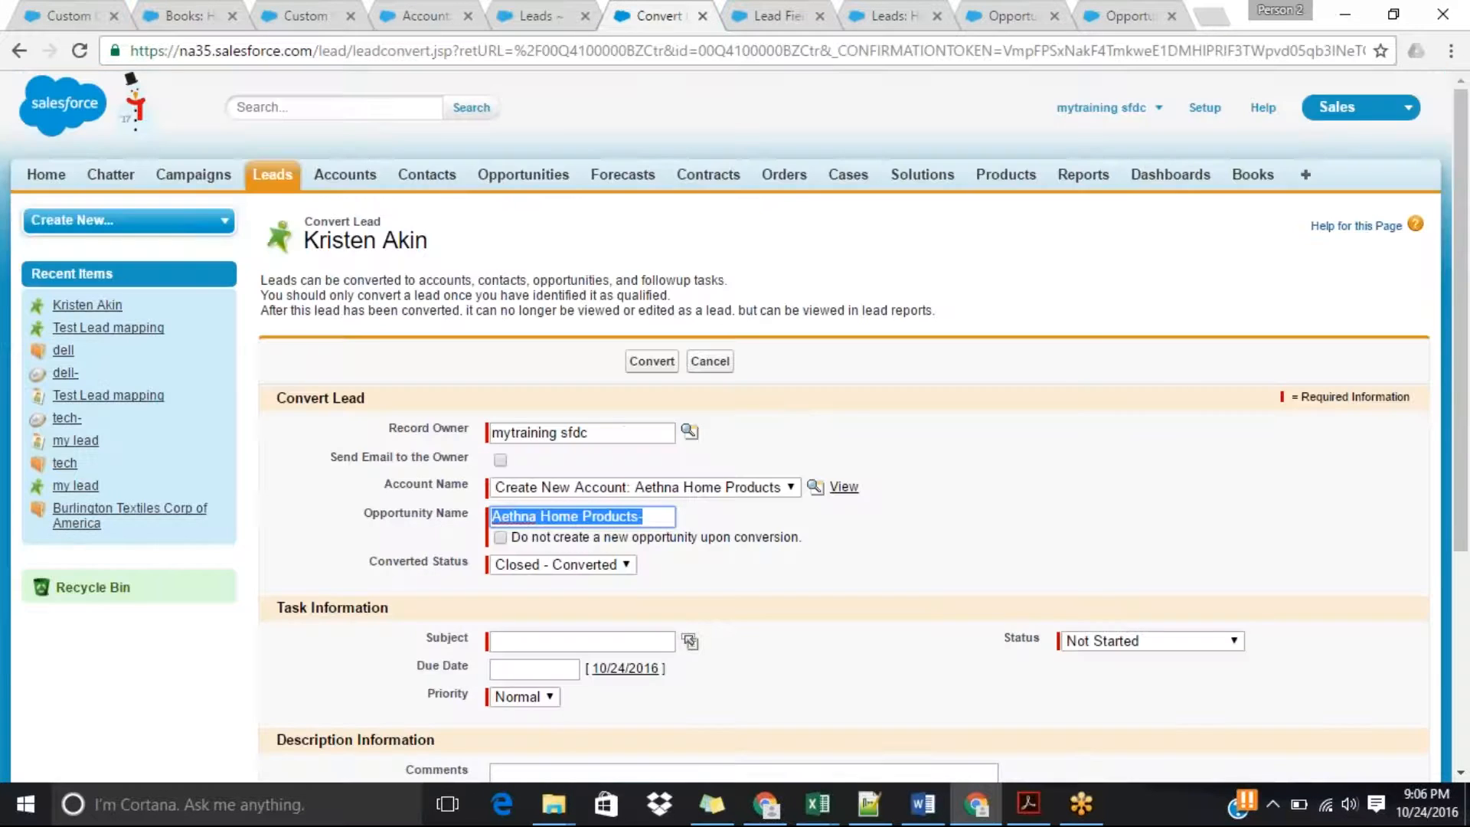
left_click(655, 361)
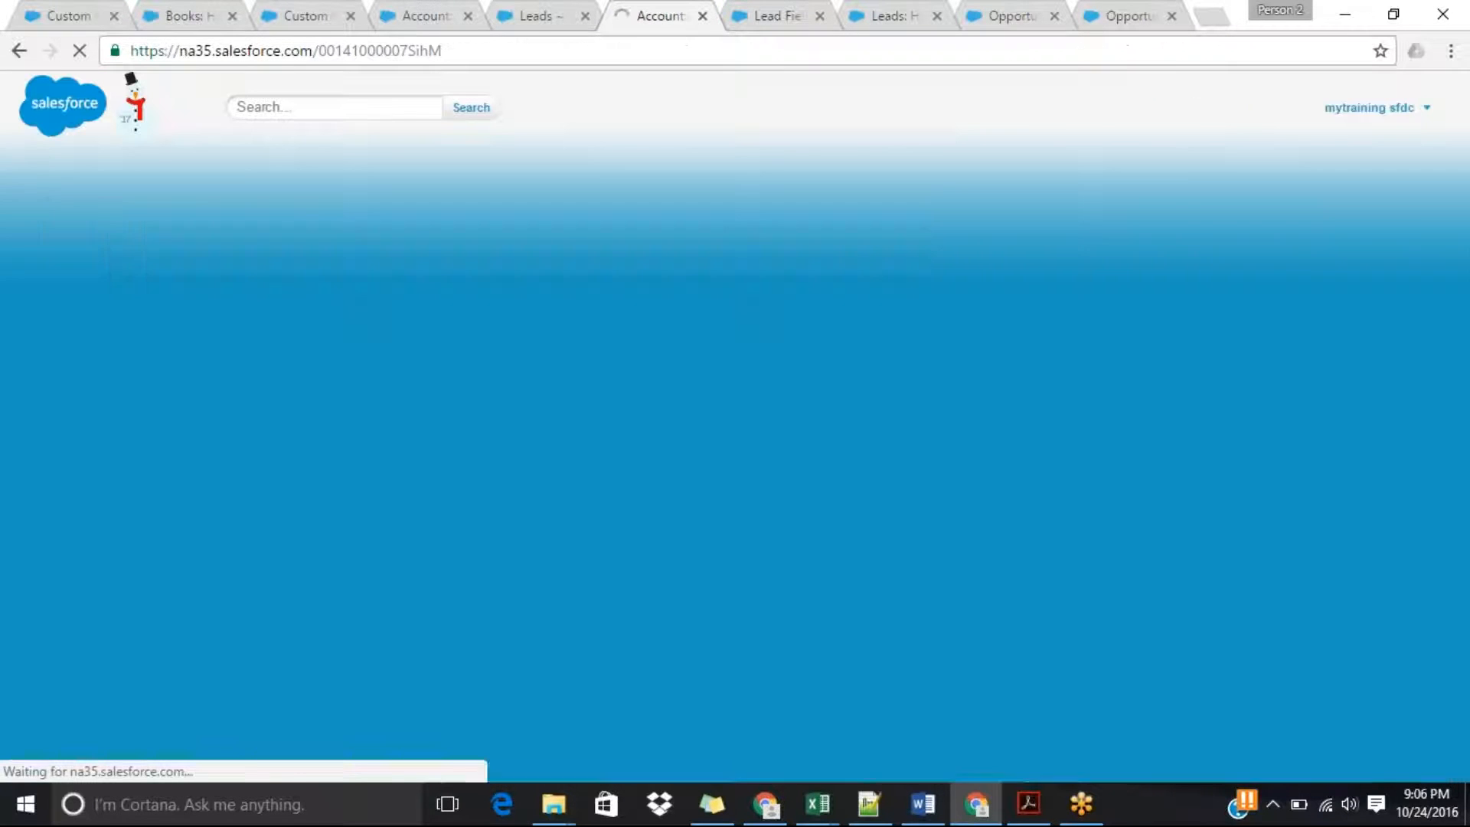
Open the Aethna Home Products- opportunity from the converted account and check its Income per Month field.
scroll(1466, 353, "down", 6)
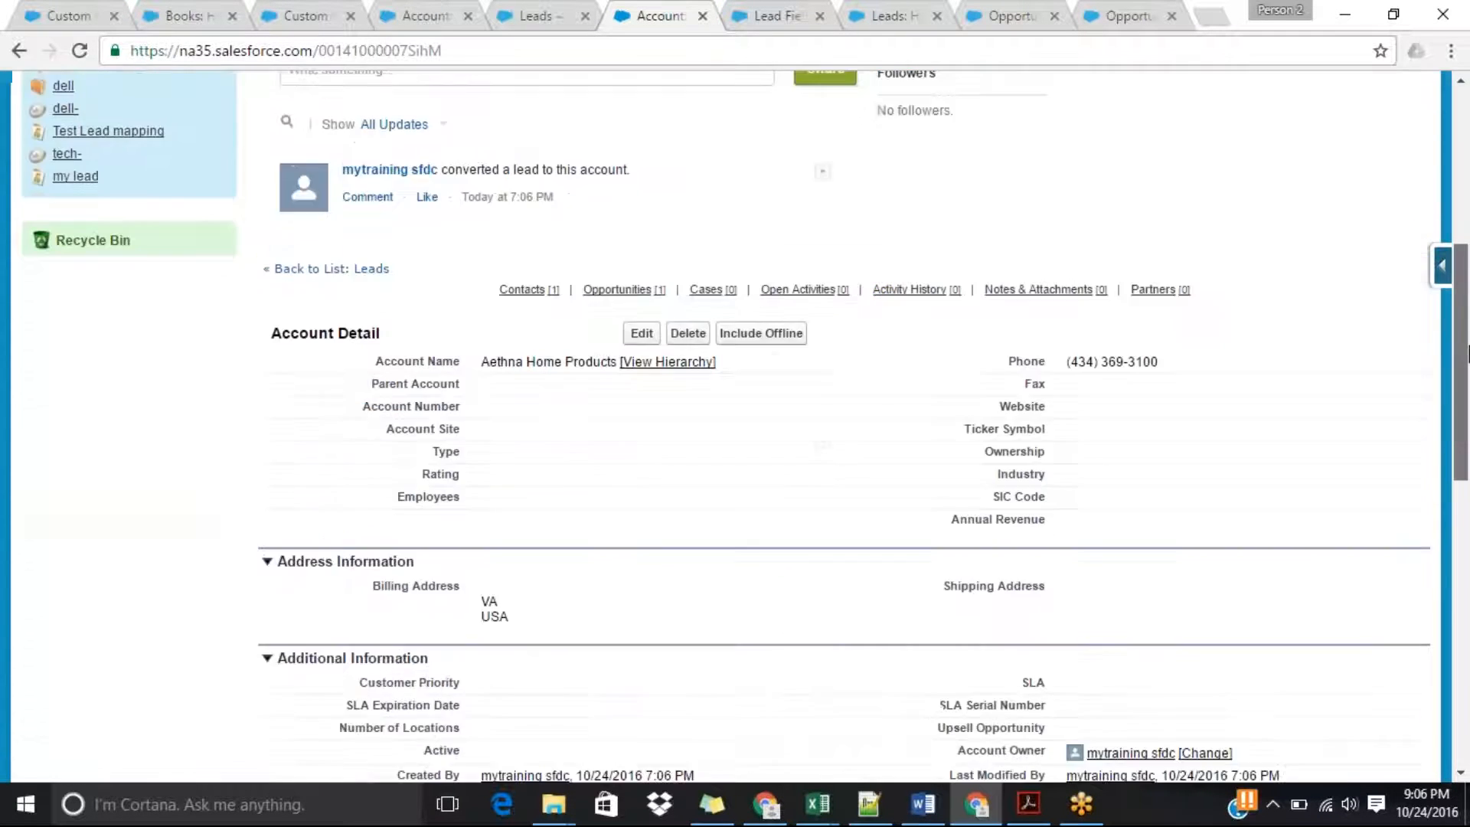
left_click_drag(1467, 353, 1466, 512)
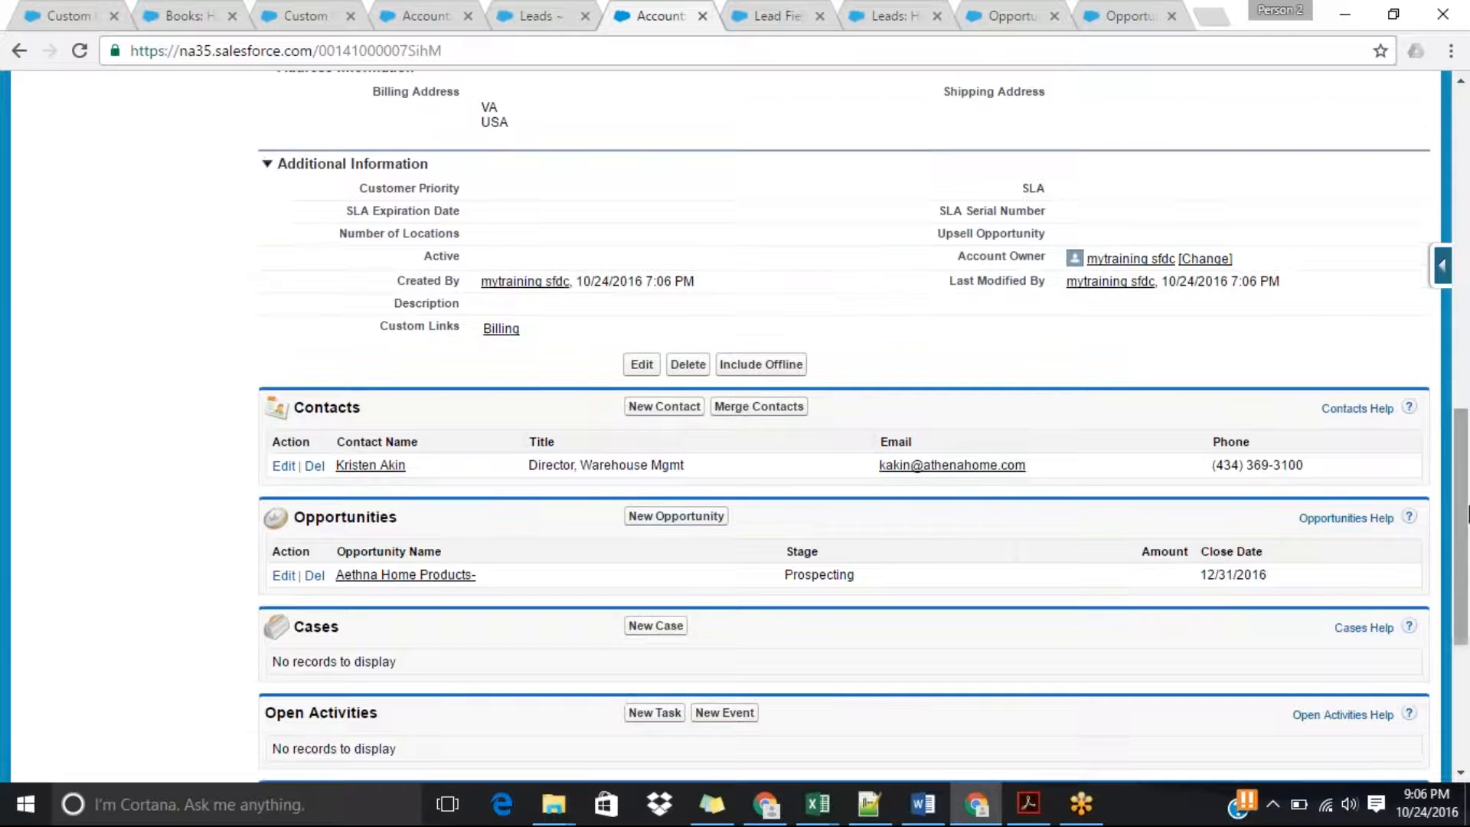
left_click(427, 576)
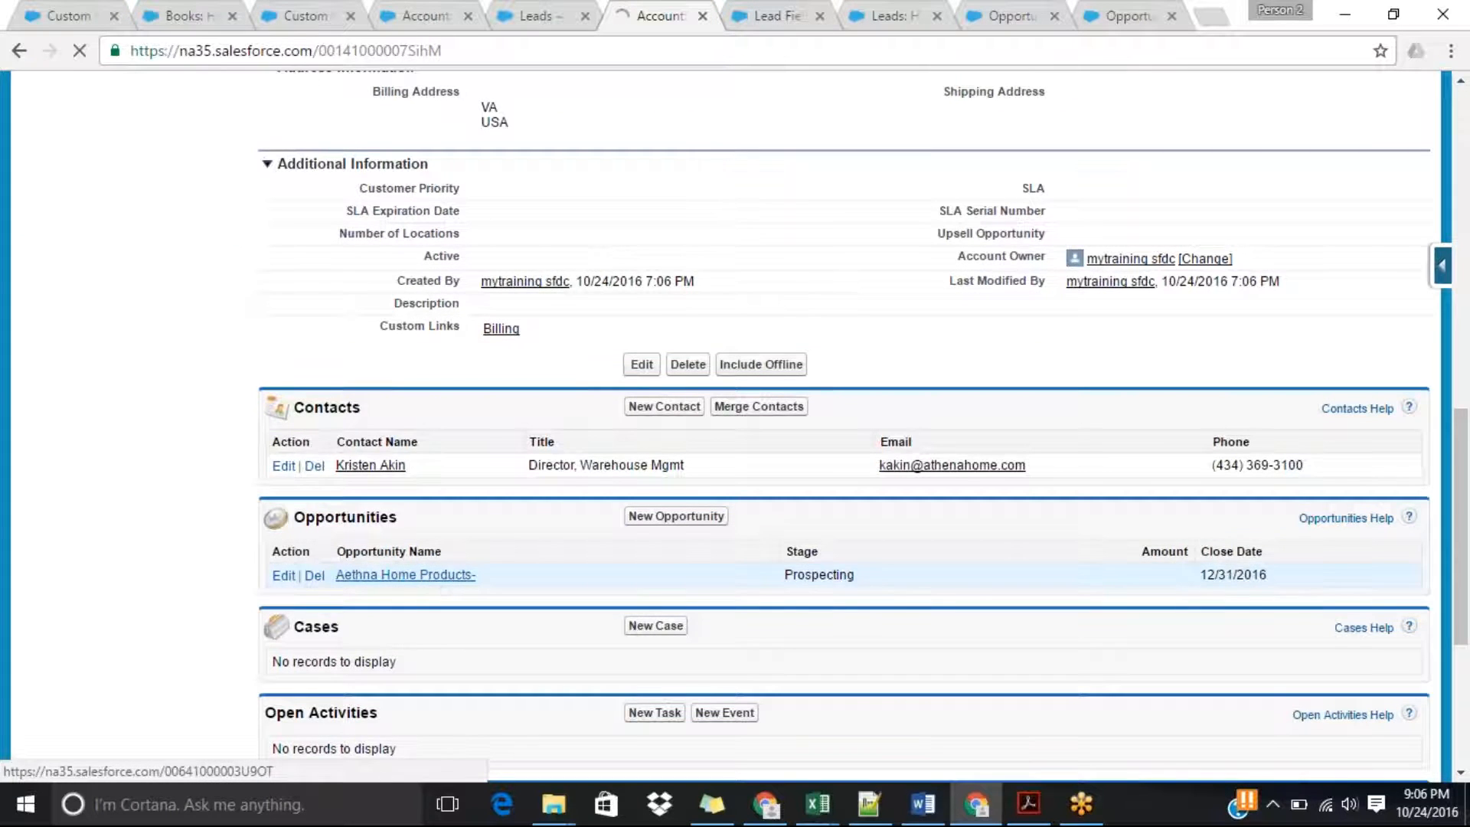
scroll(1467, 347, "down", 2)
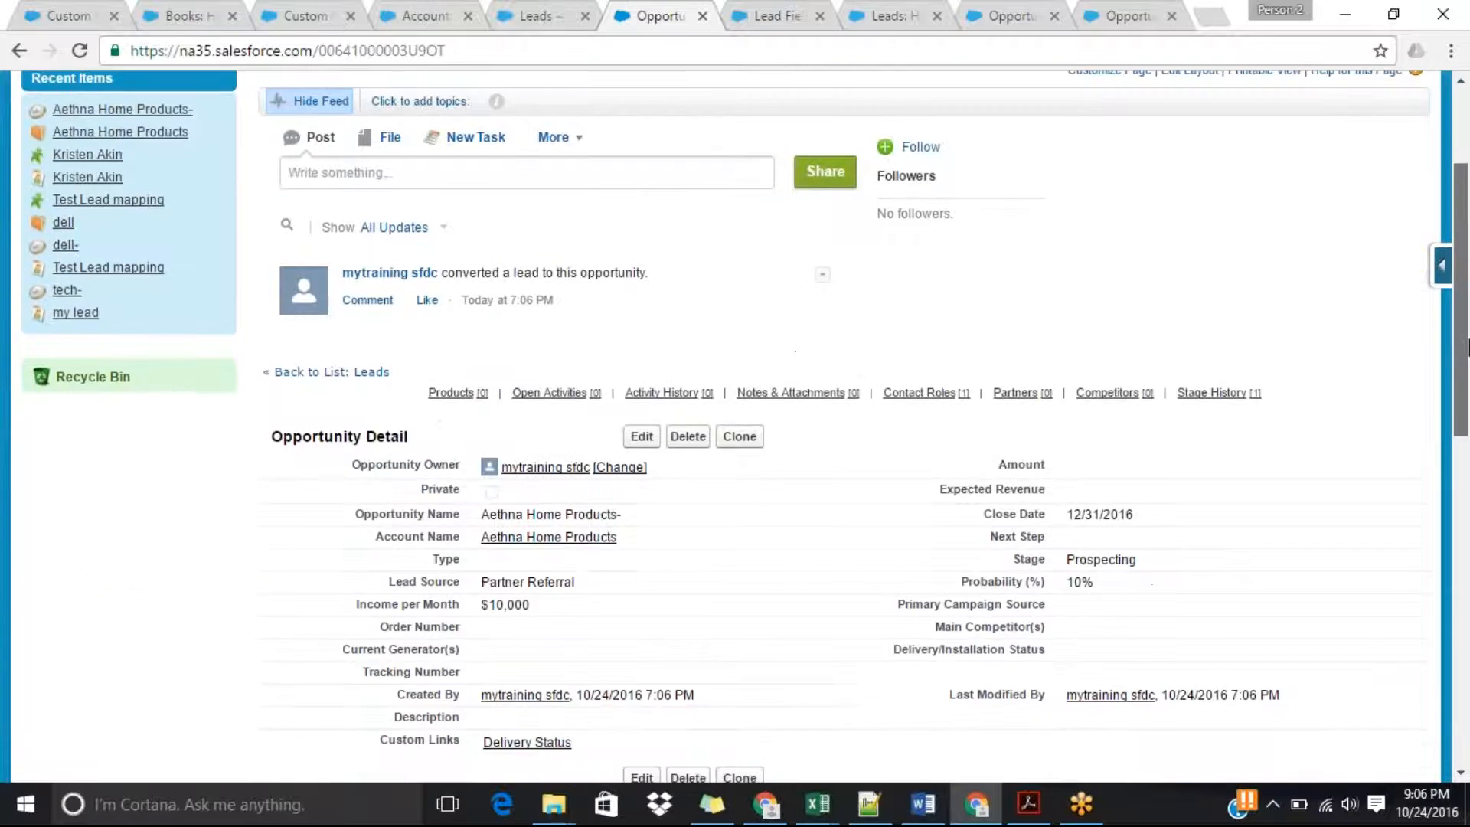
scroll(1467, 346, "down", 1)
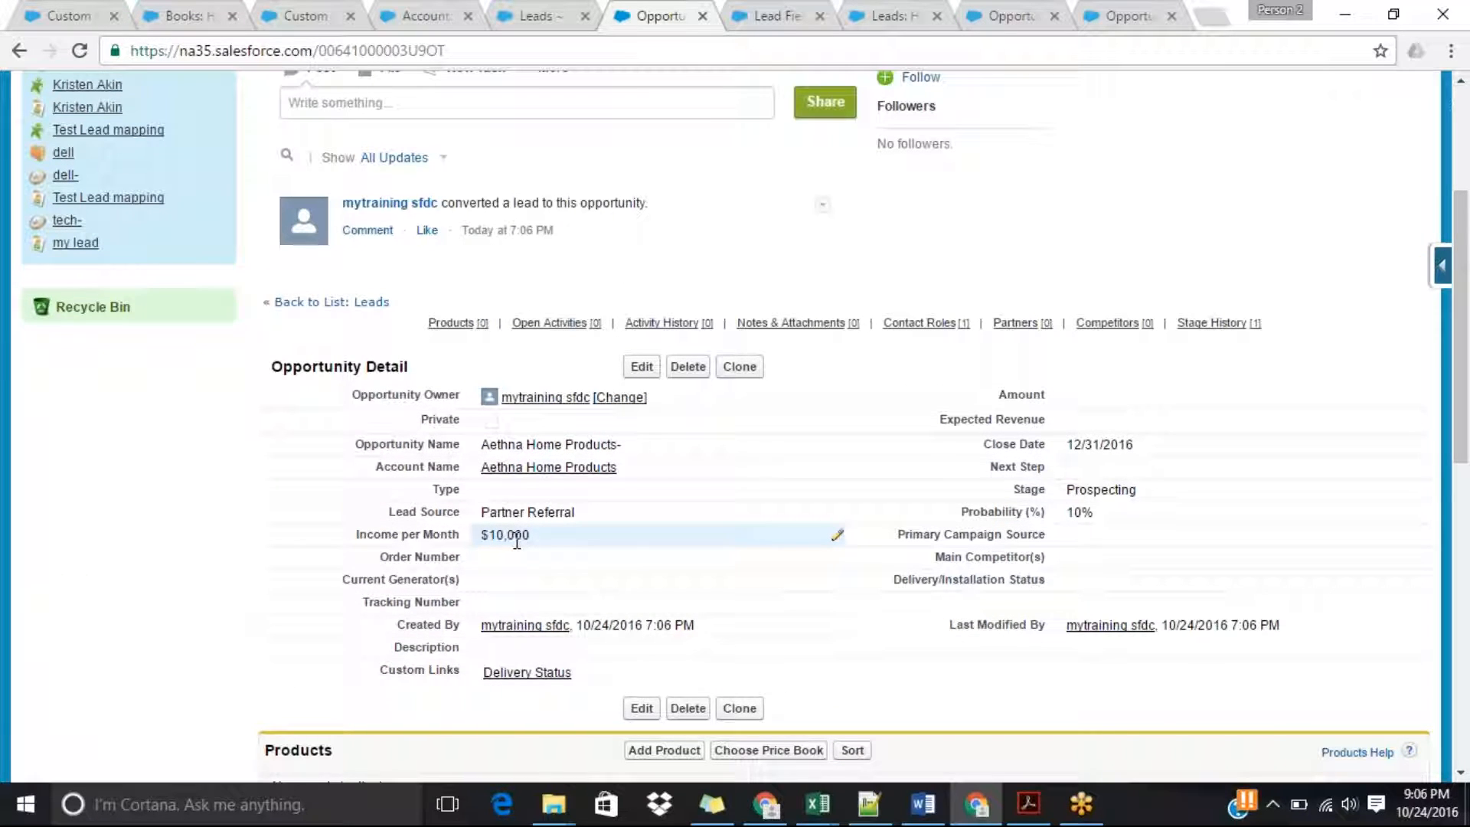
scroll(1466, 354, "up", 2)
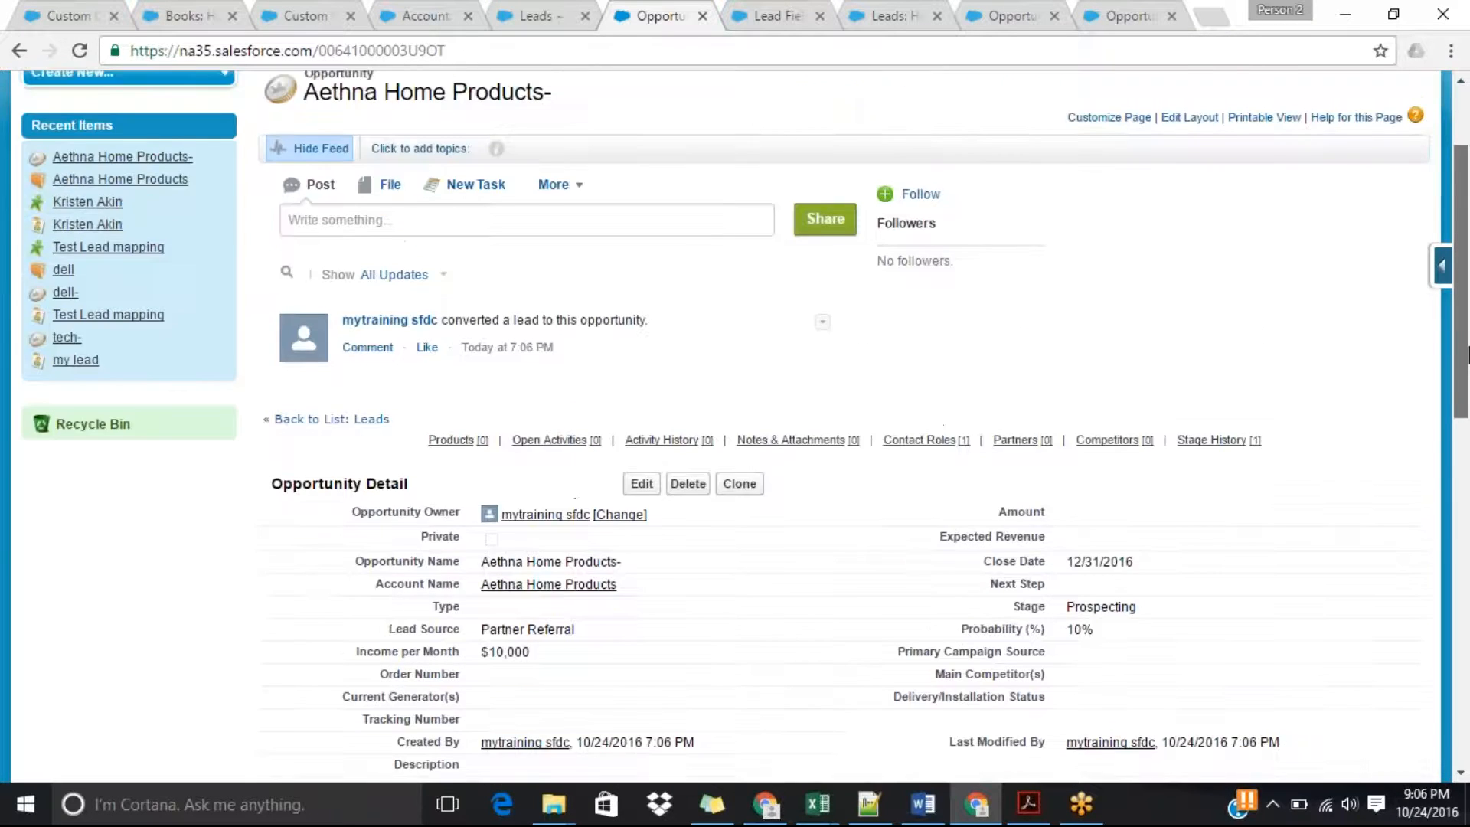
scroll(1467, 355, "up", 2)
scroll(1467, 355, "down", 1)
left_click_drag(1467, 355, 1467, 434)
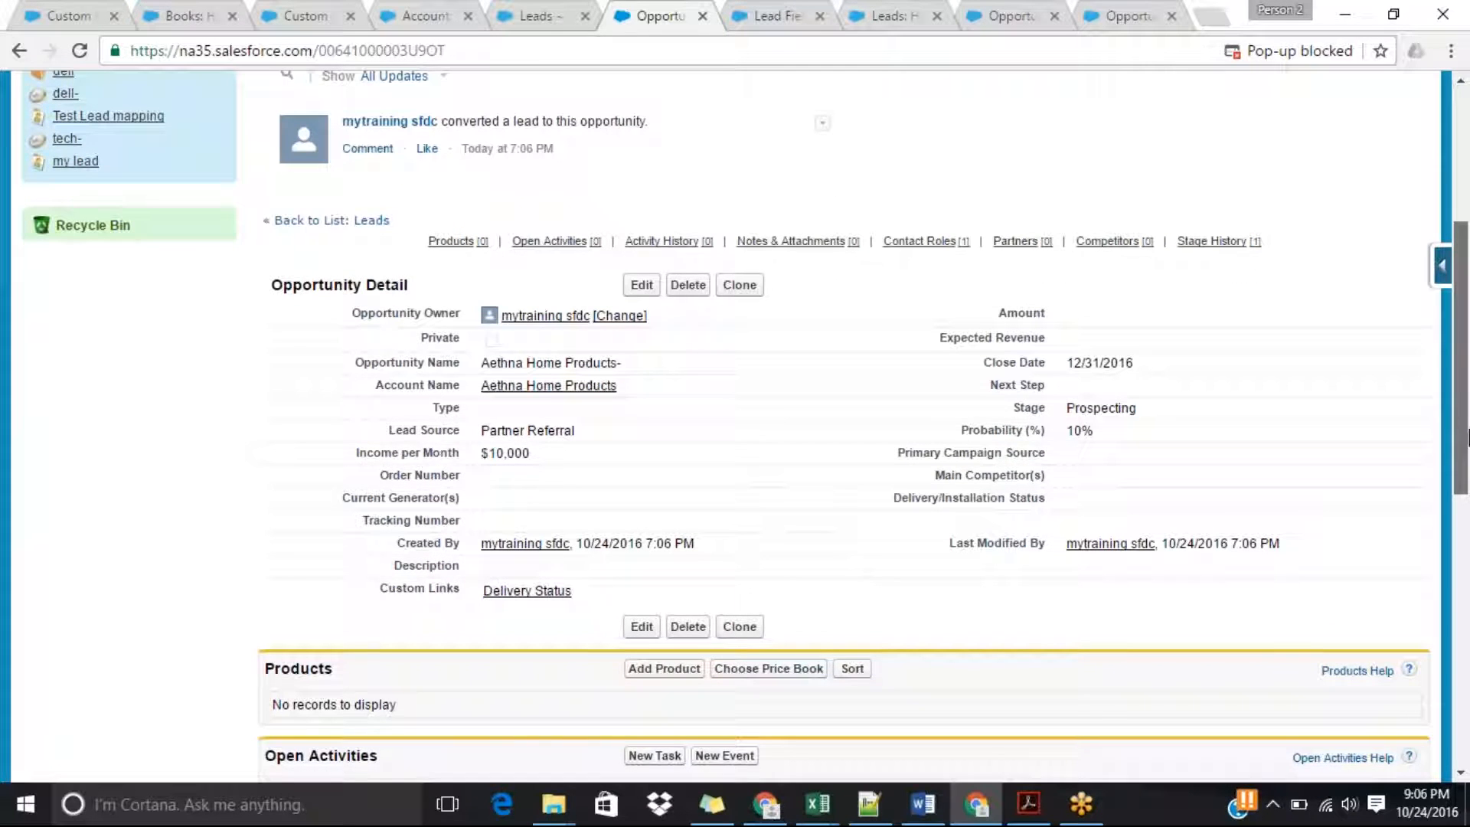
left_click_drag(1467, 434, 1466, 304)
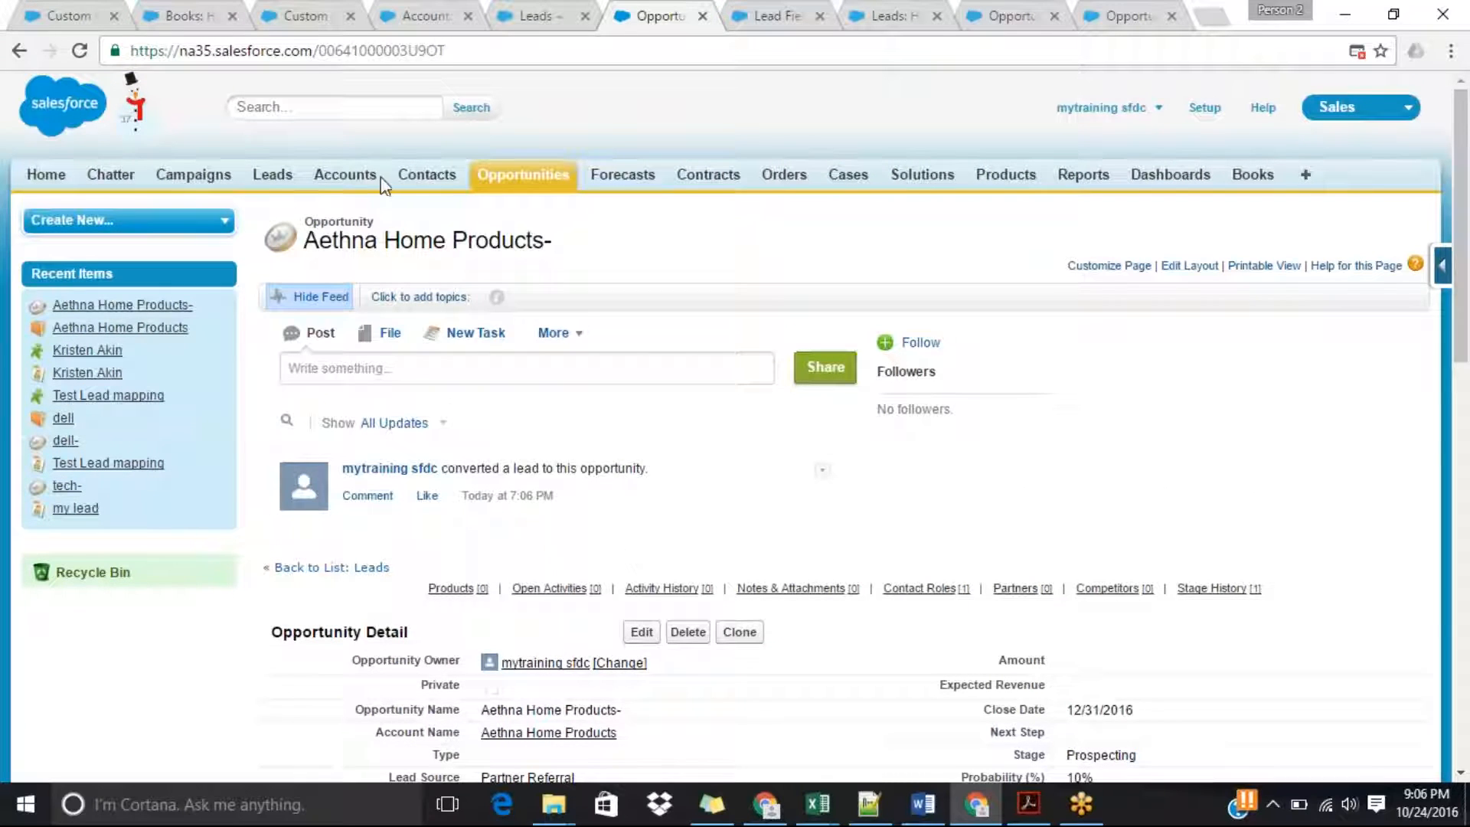
Go back to the Leads home page and look over its recent items, reports and tools.
left_click(285, 182)
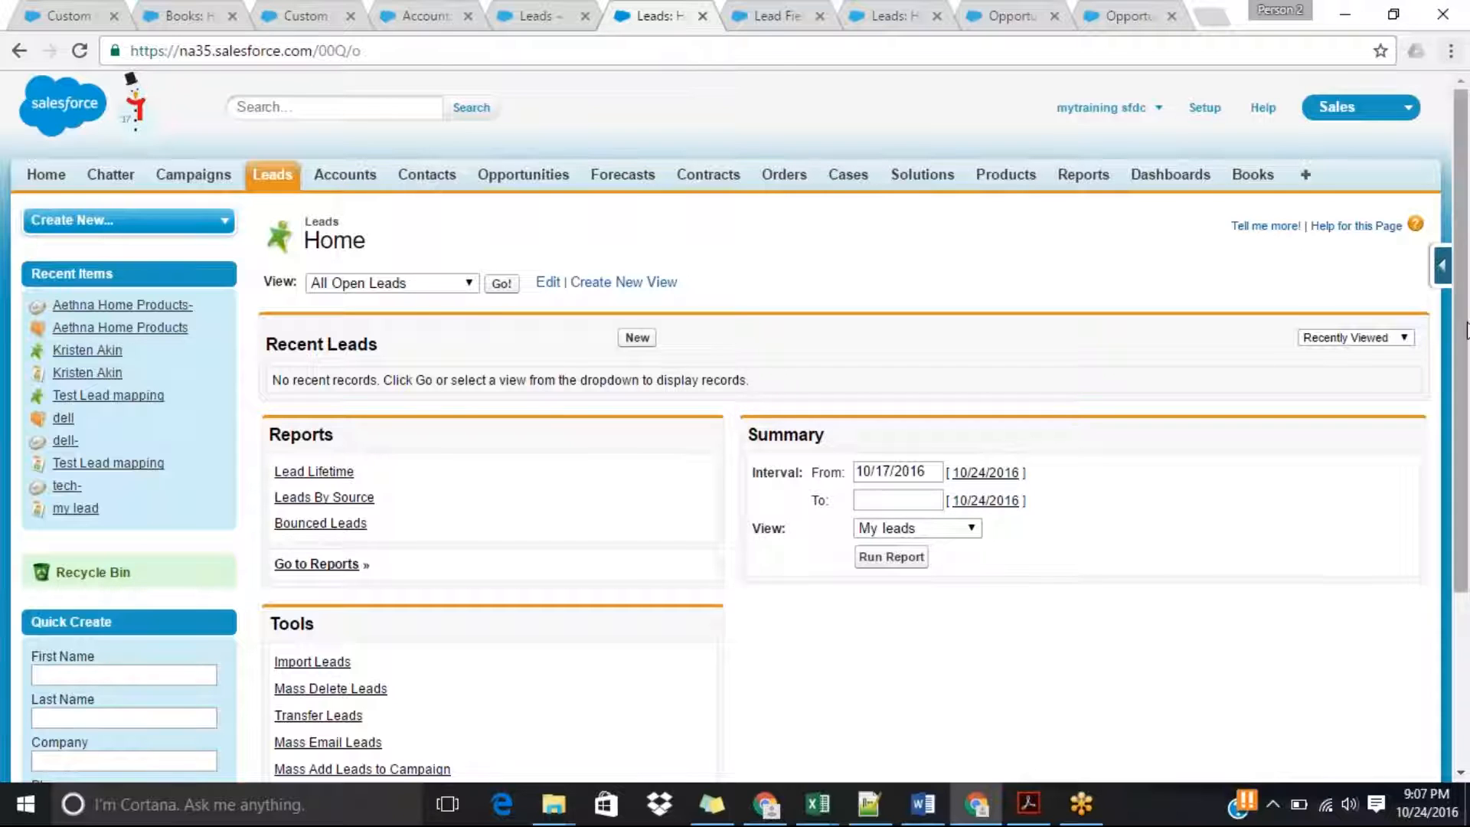
left_click_drag(1465, 408, 1466, 458)
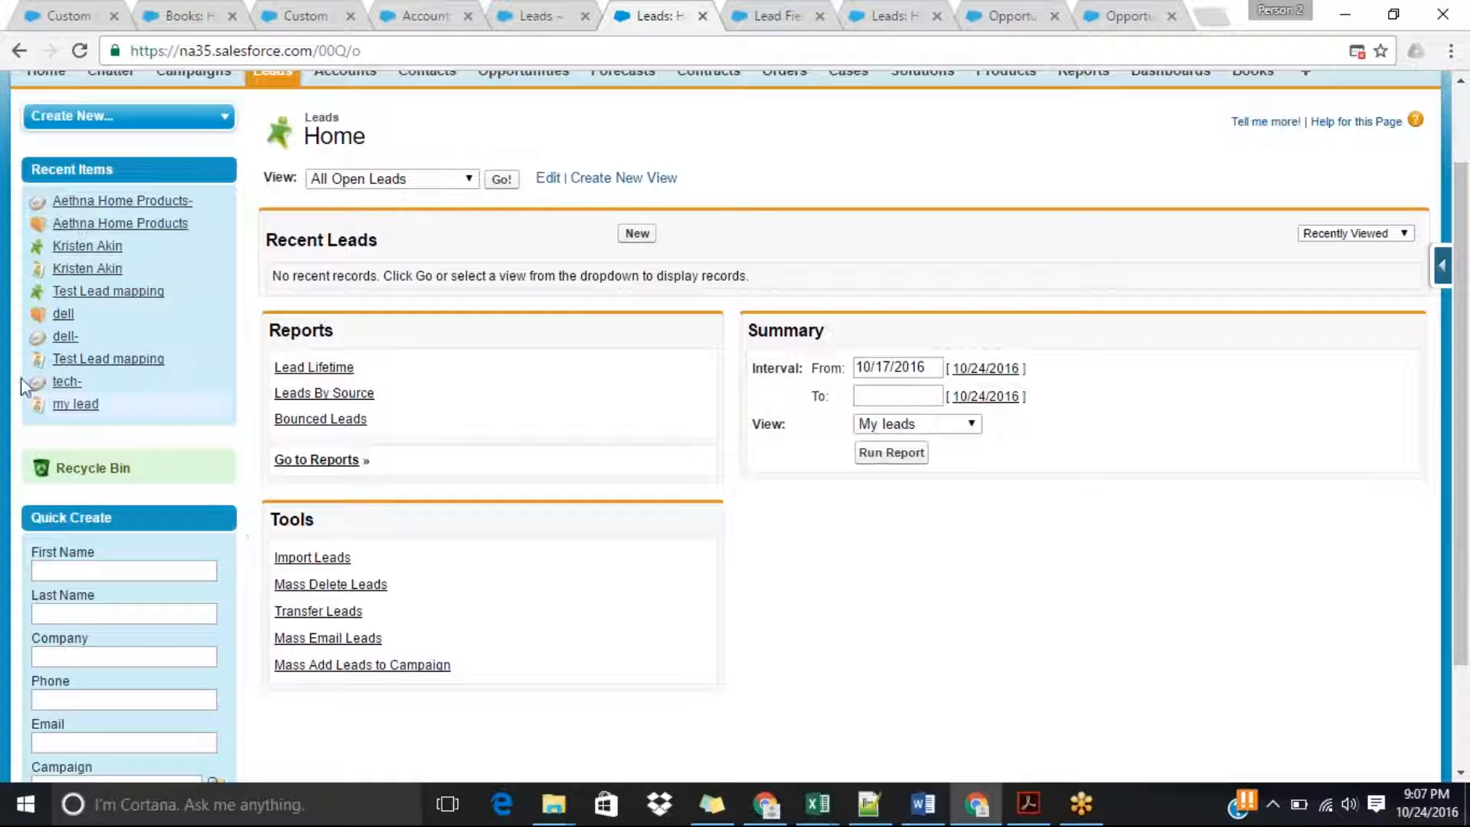
mouse_move(22, 377)
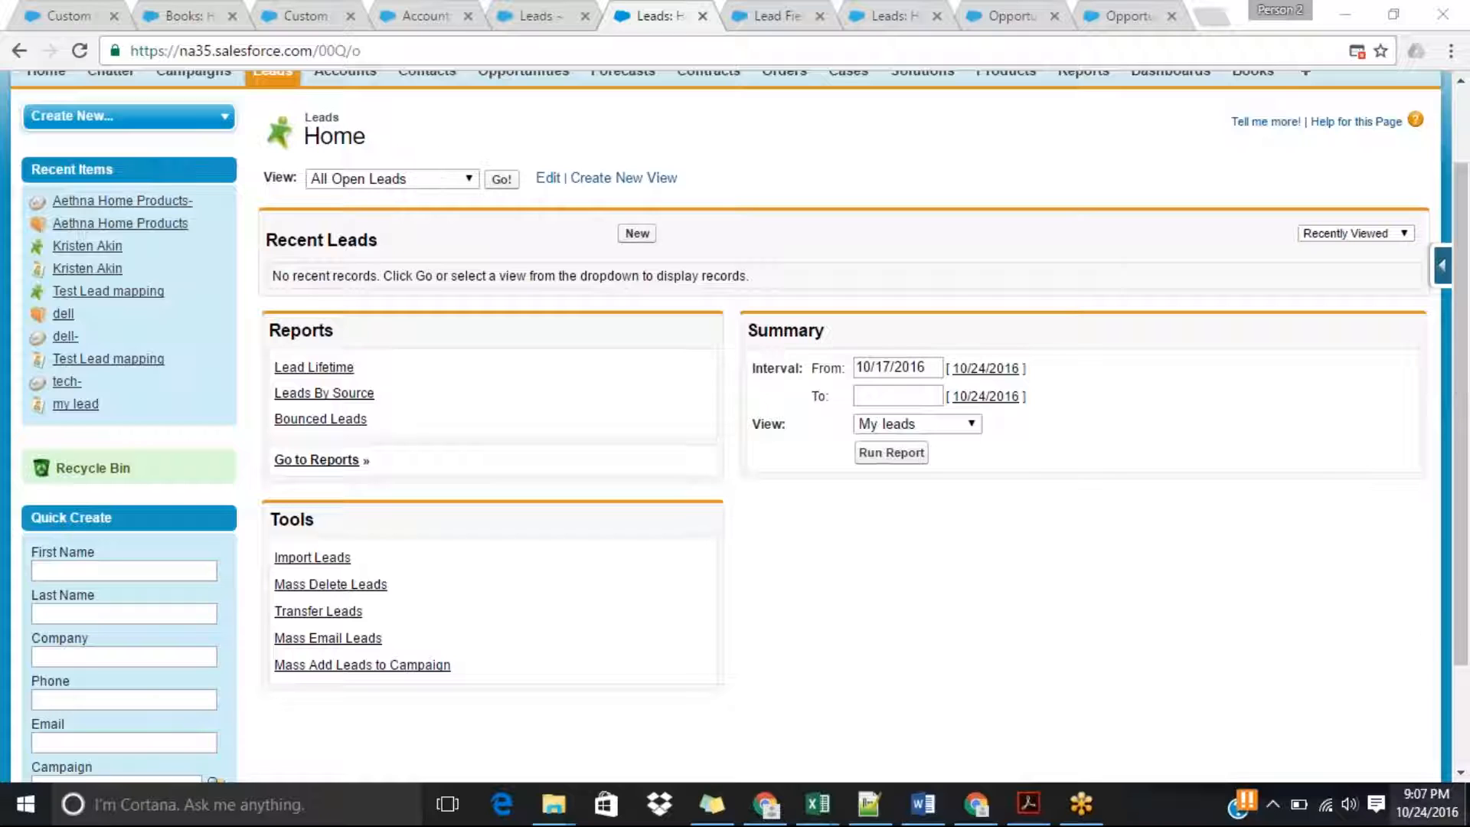
mouse_move(1426, 804)
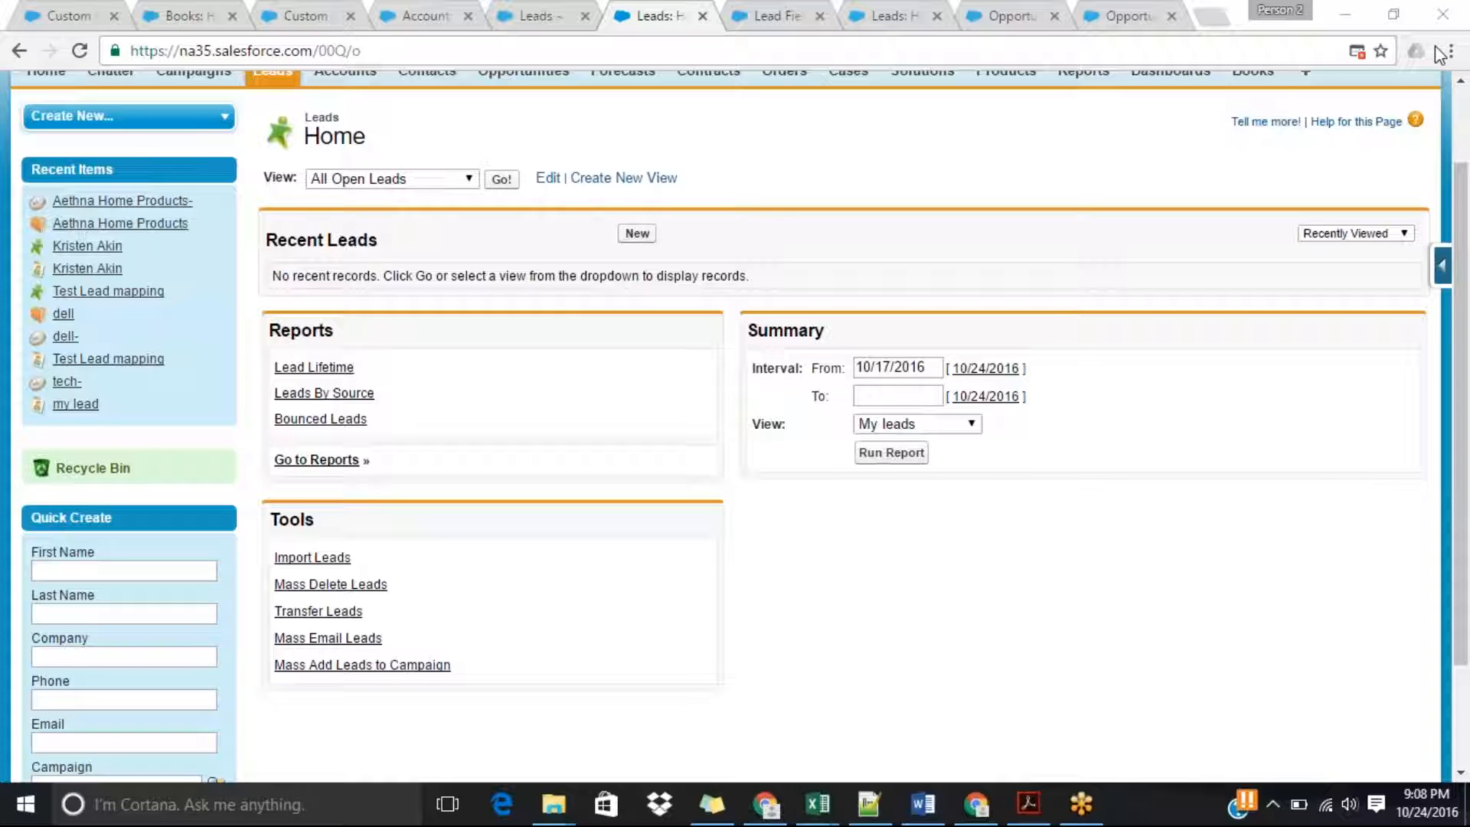
scroll(1468, 375, "up", 1)
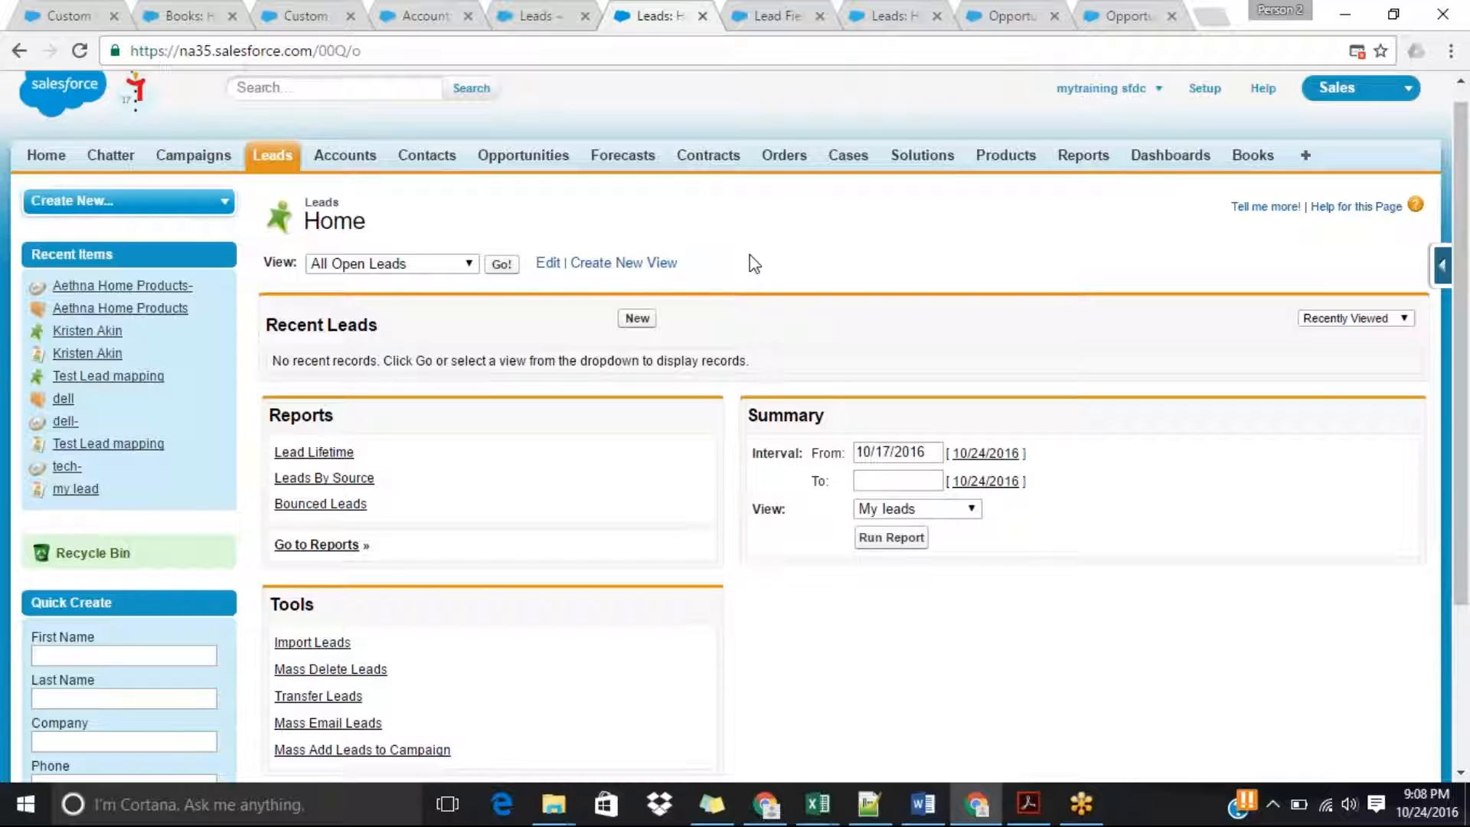
Switch to the Burlington Textiles account's browser tab and open a blank new lead form there.
left_click(408, 10)
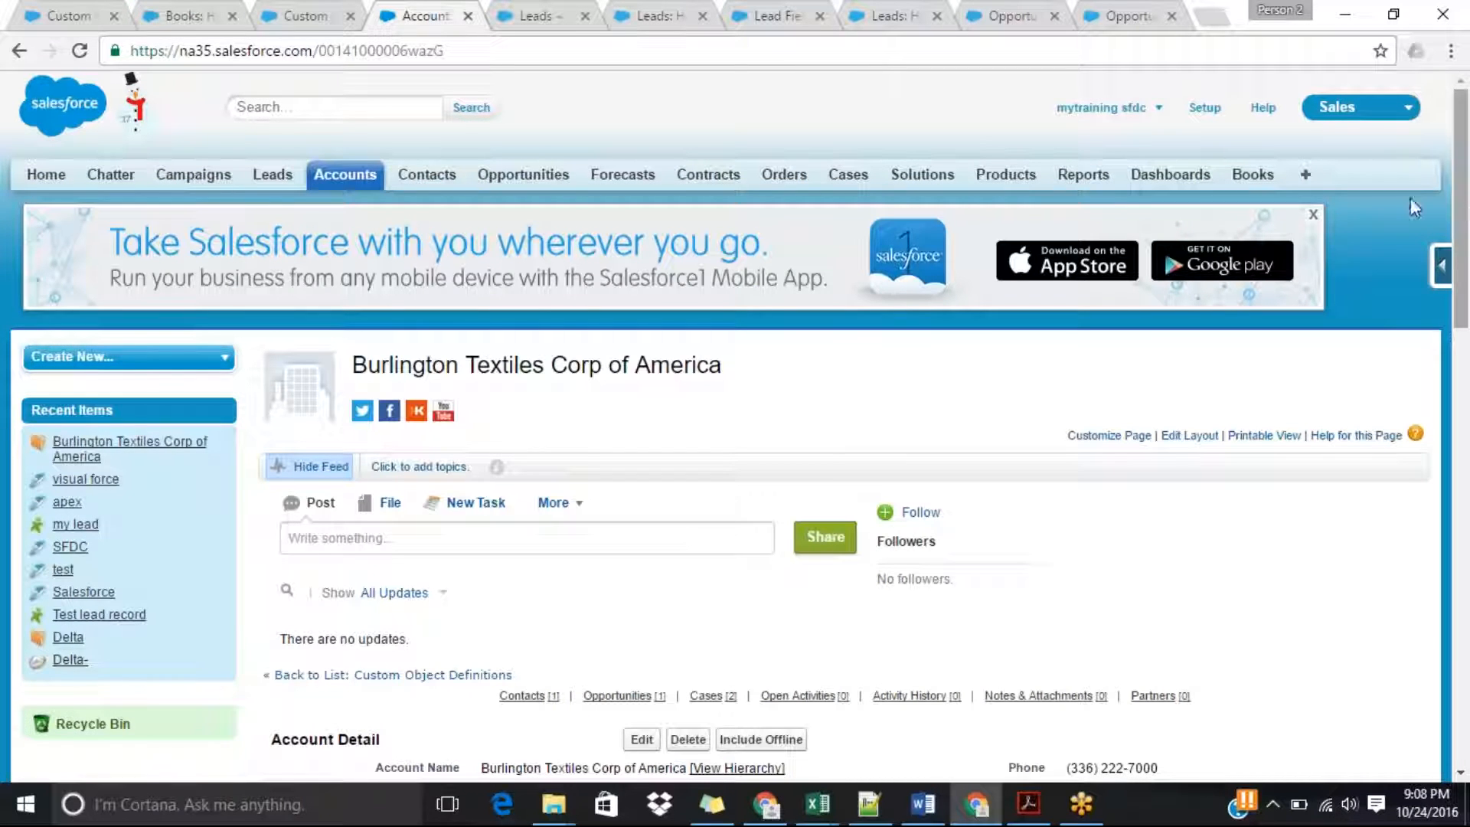
left_click(265, 177)
left_click(637, 337)
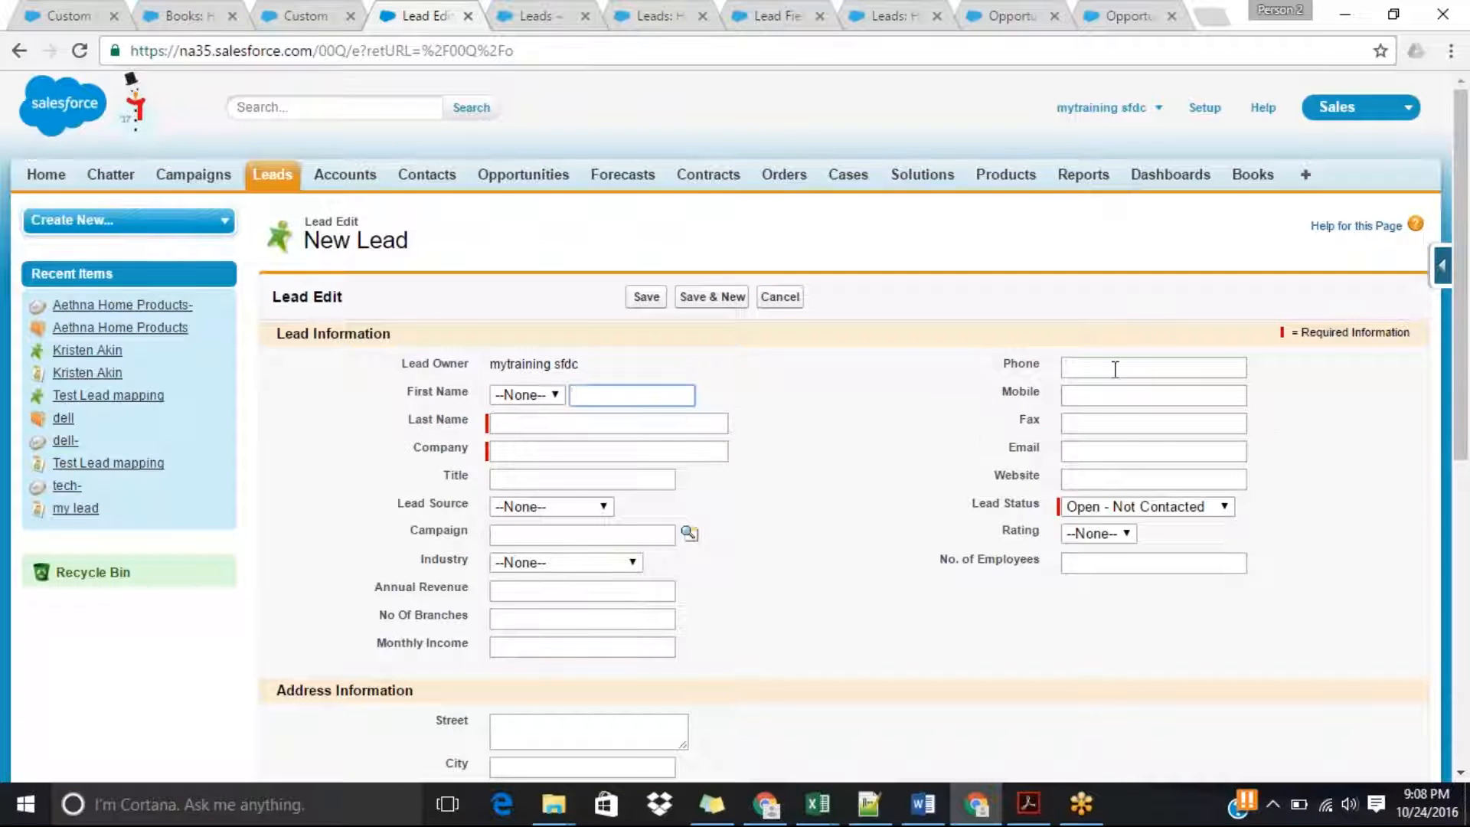
Examine the new lead form's Phone, Email and Annual Revenue fields, and its address, additional and description sections.
left_click(1115, 369)
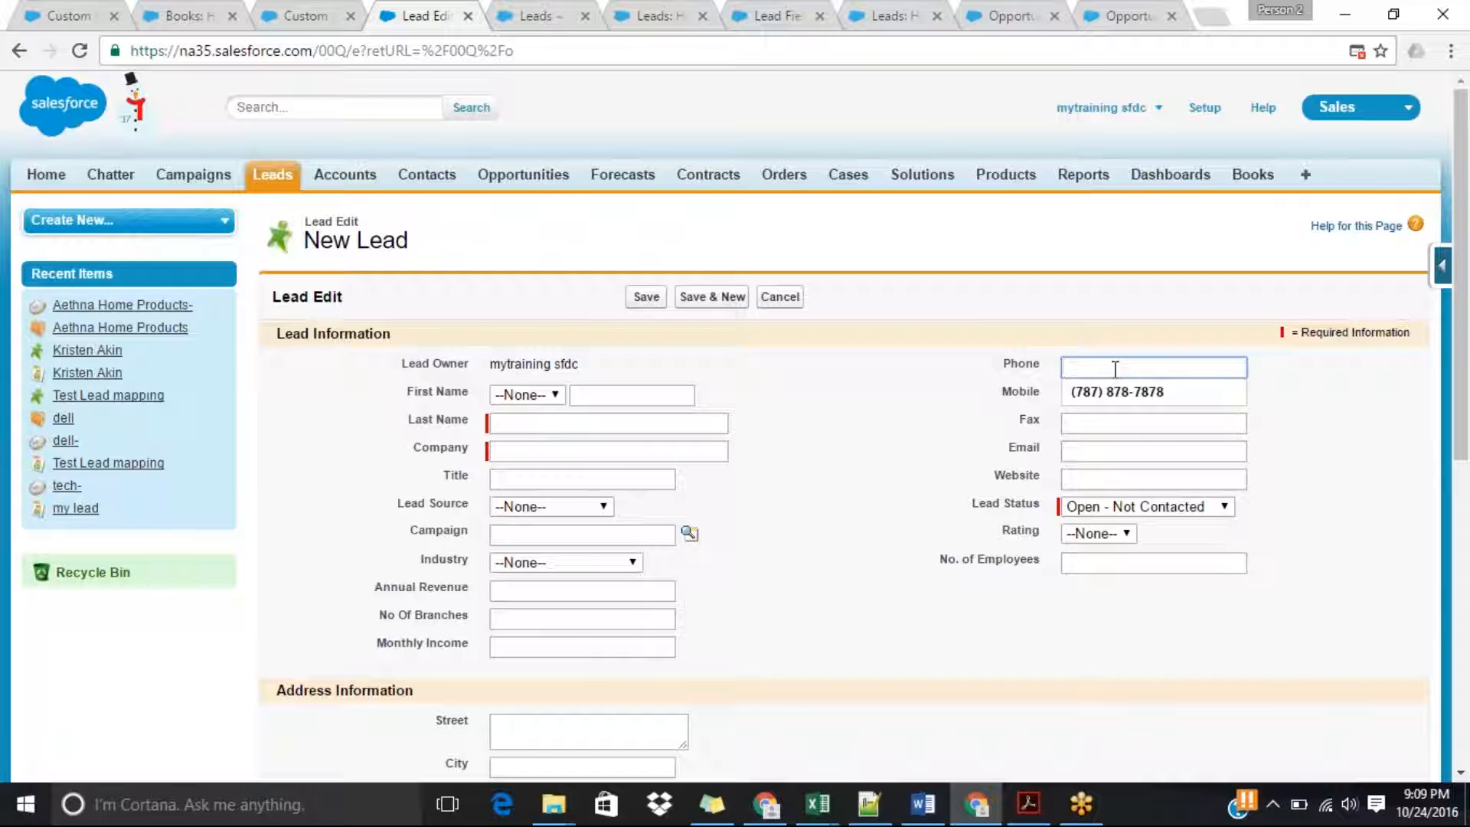
left_click(1362, 499)
left_click(1109, 448)
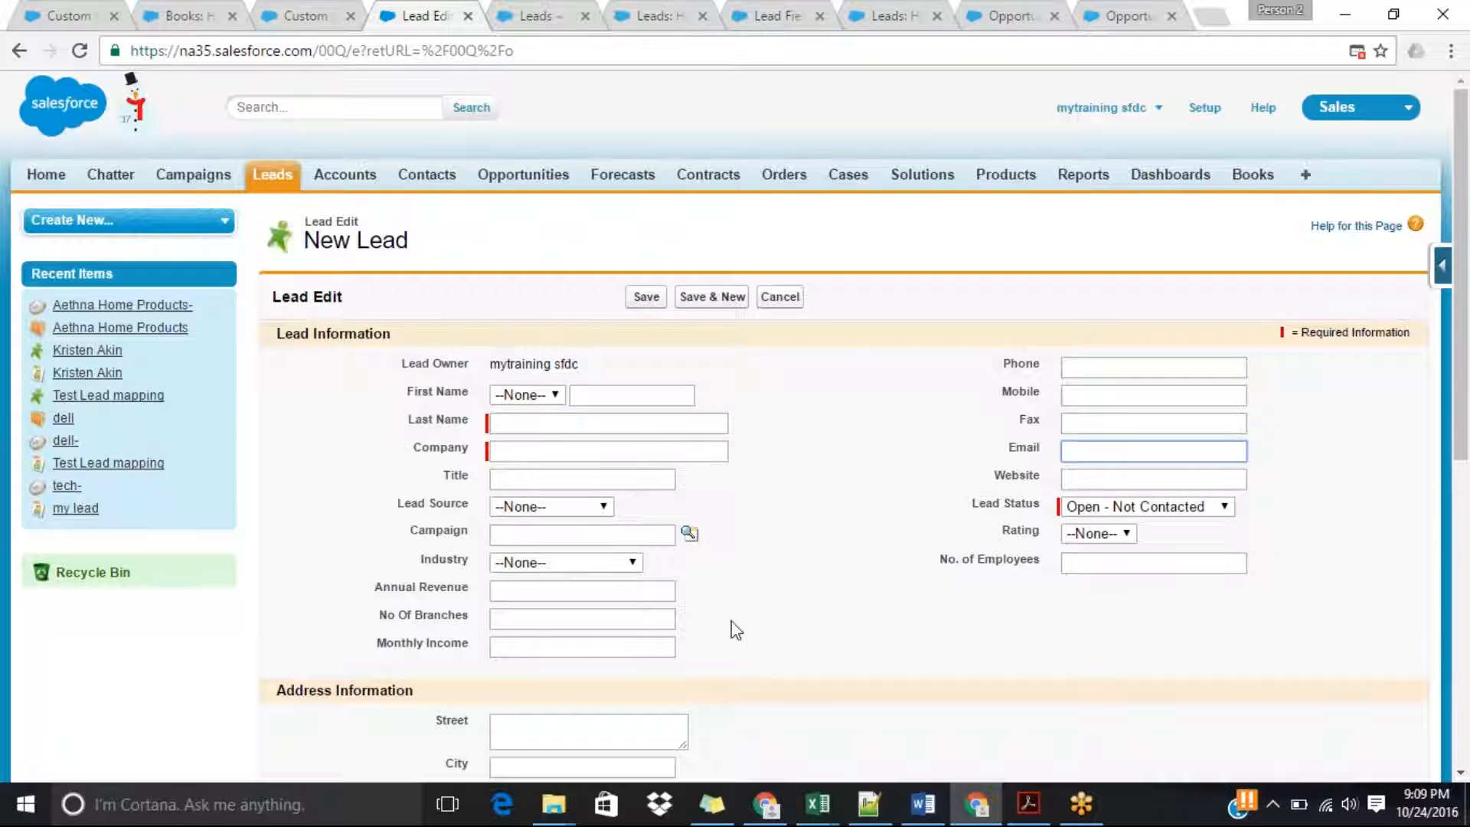
left_click(508, 592)
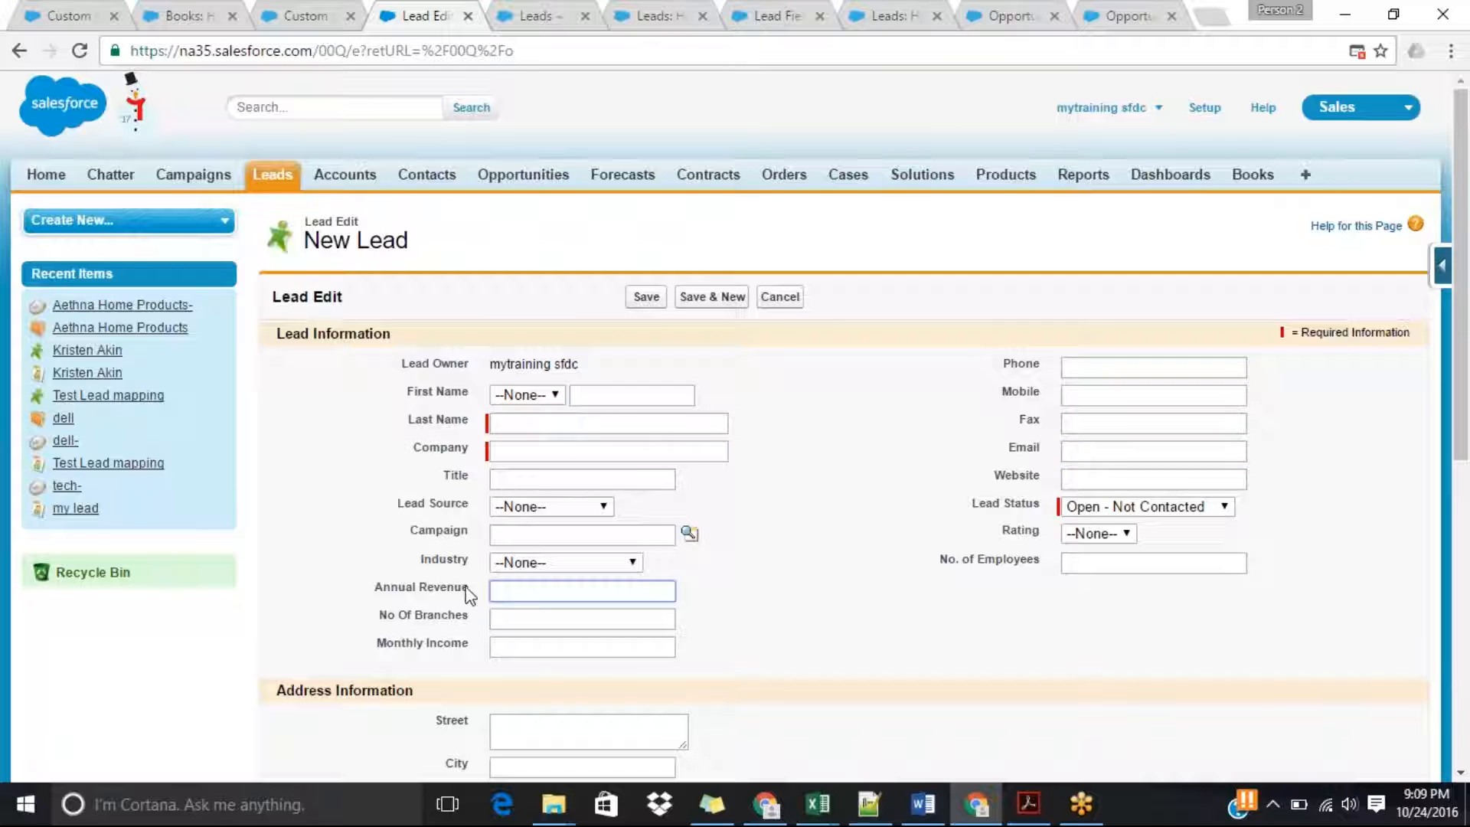
left_click_drag(478, 594, 389, 596)
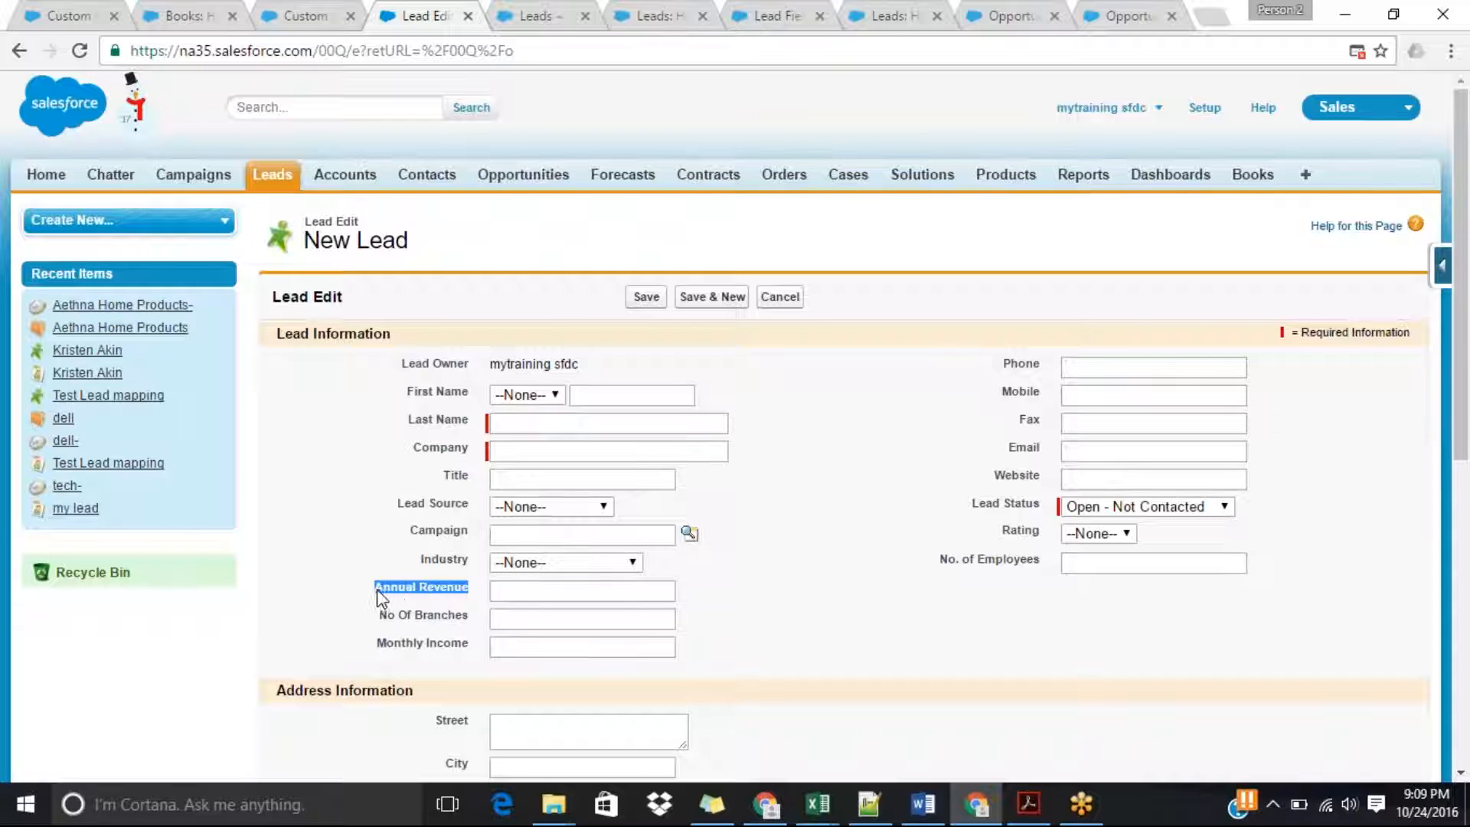
left_click(520, 593)
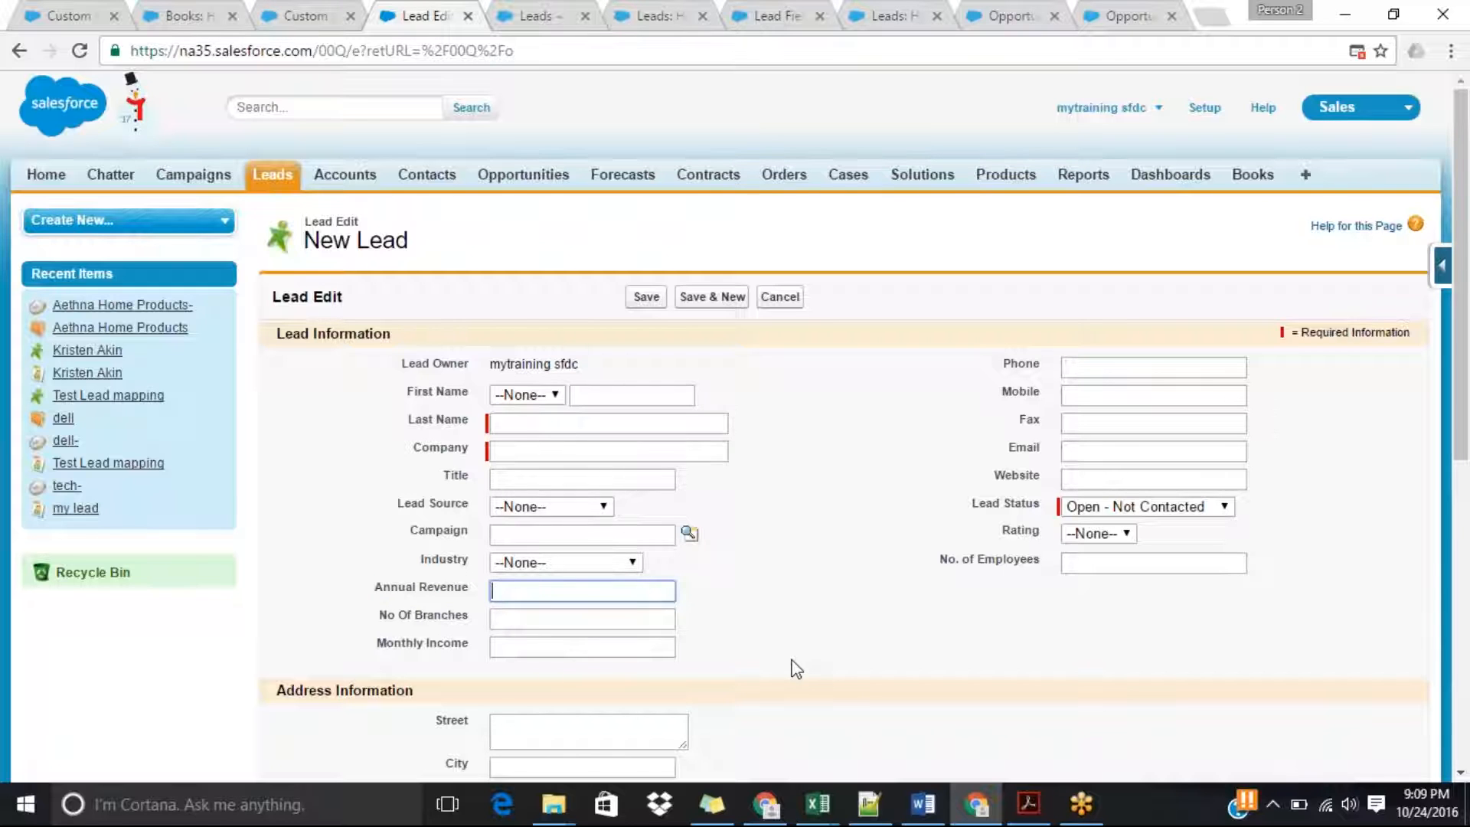
left_click_drag(1463, 420, 1466, 550)
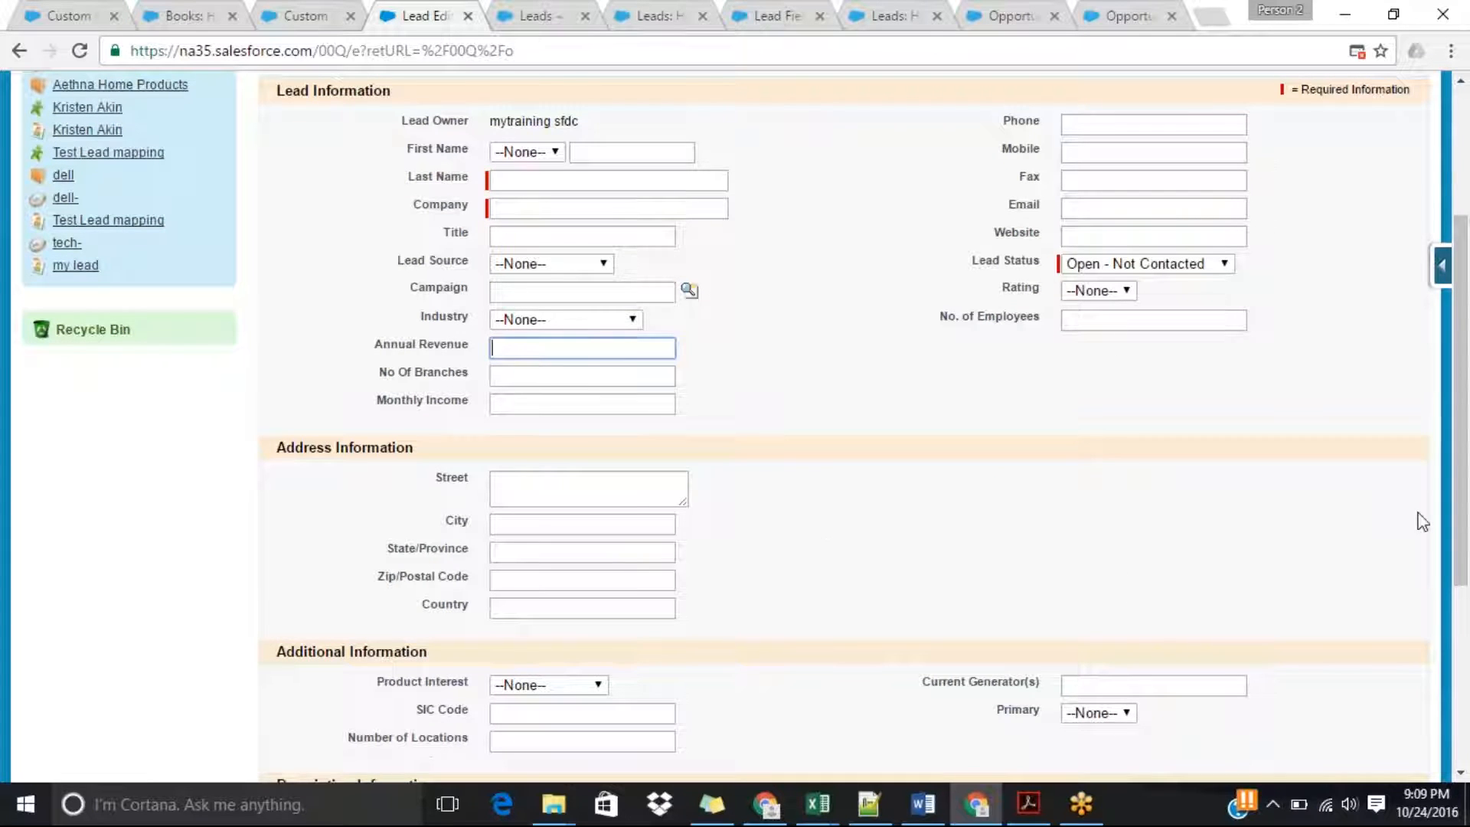
scroll(1465, 520, "down", 1)
left_click_drag(1467, 528, 1467, 554)
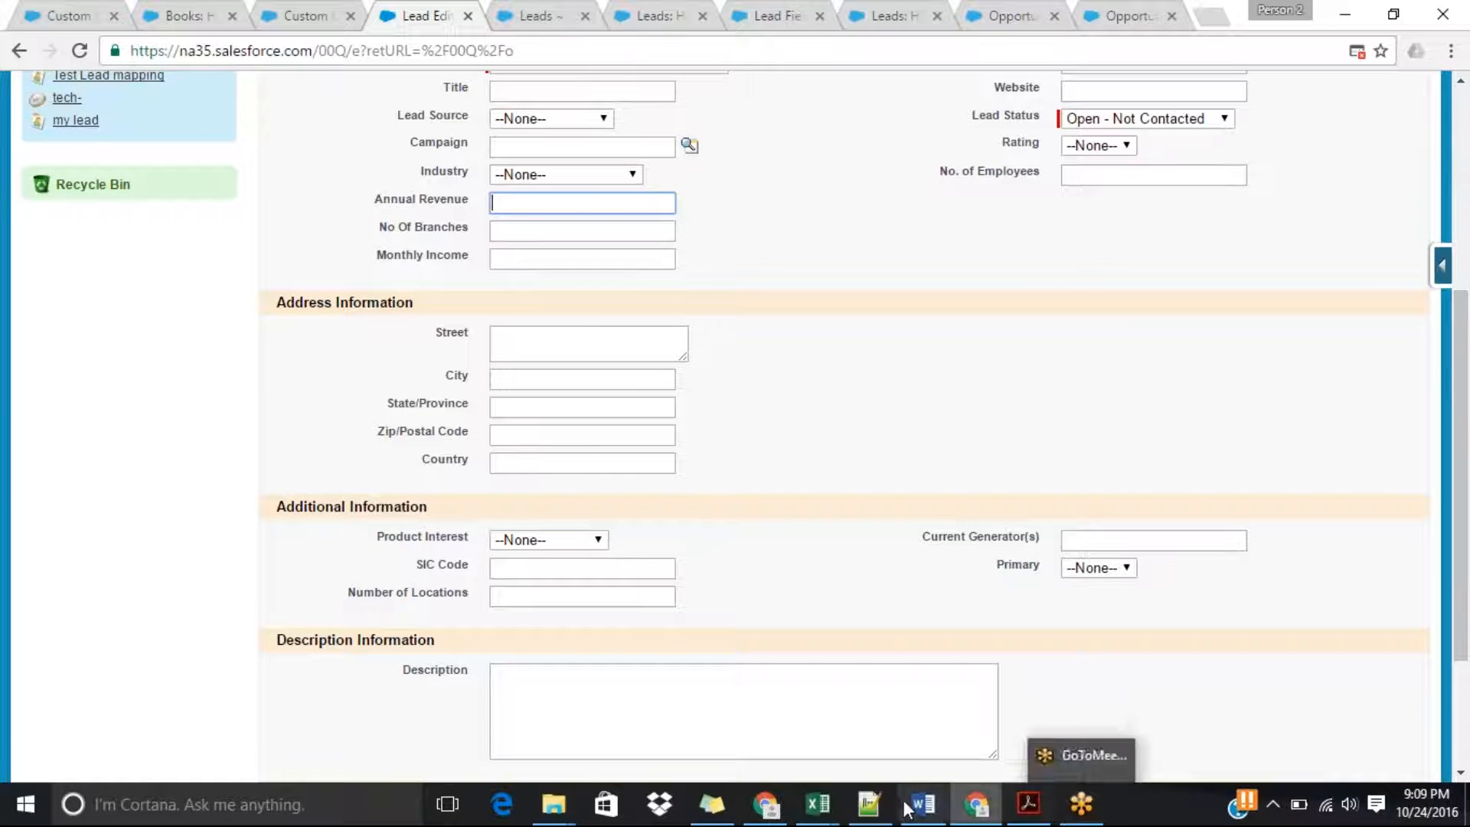
Switch to Notepad++ and add the heading "Validation Rules" below the last Lead line, followed by a new line.
left_click(882, 817)
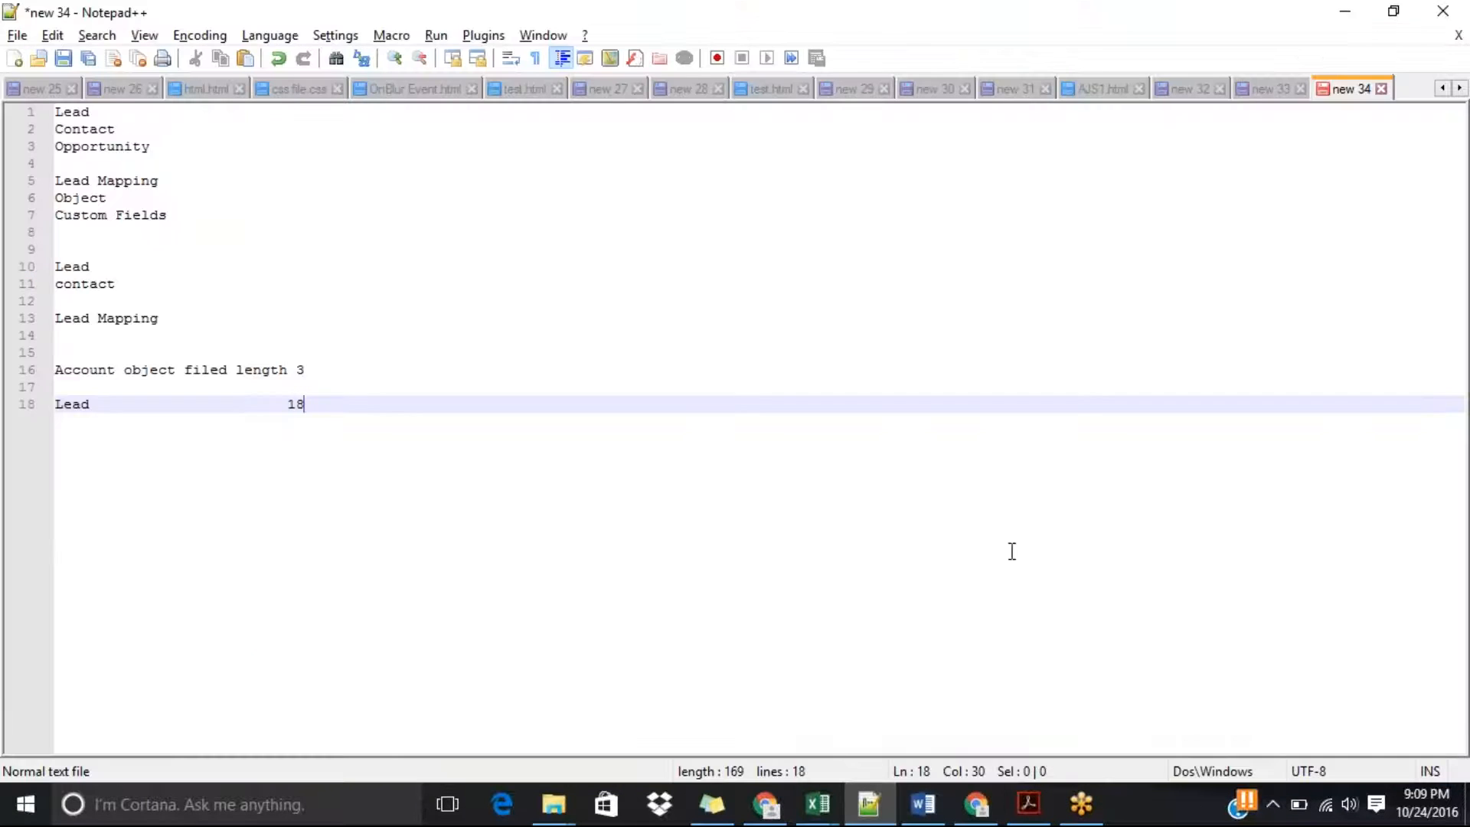
key("Return")
key("Return")
type("Vali")
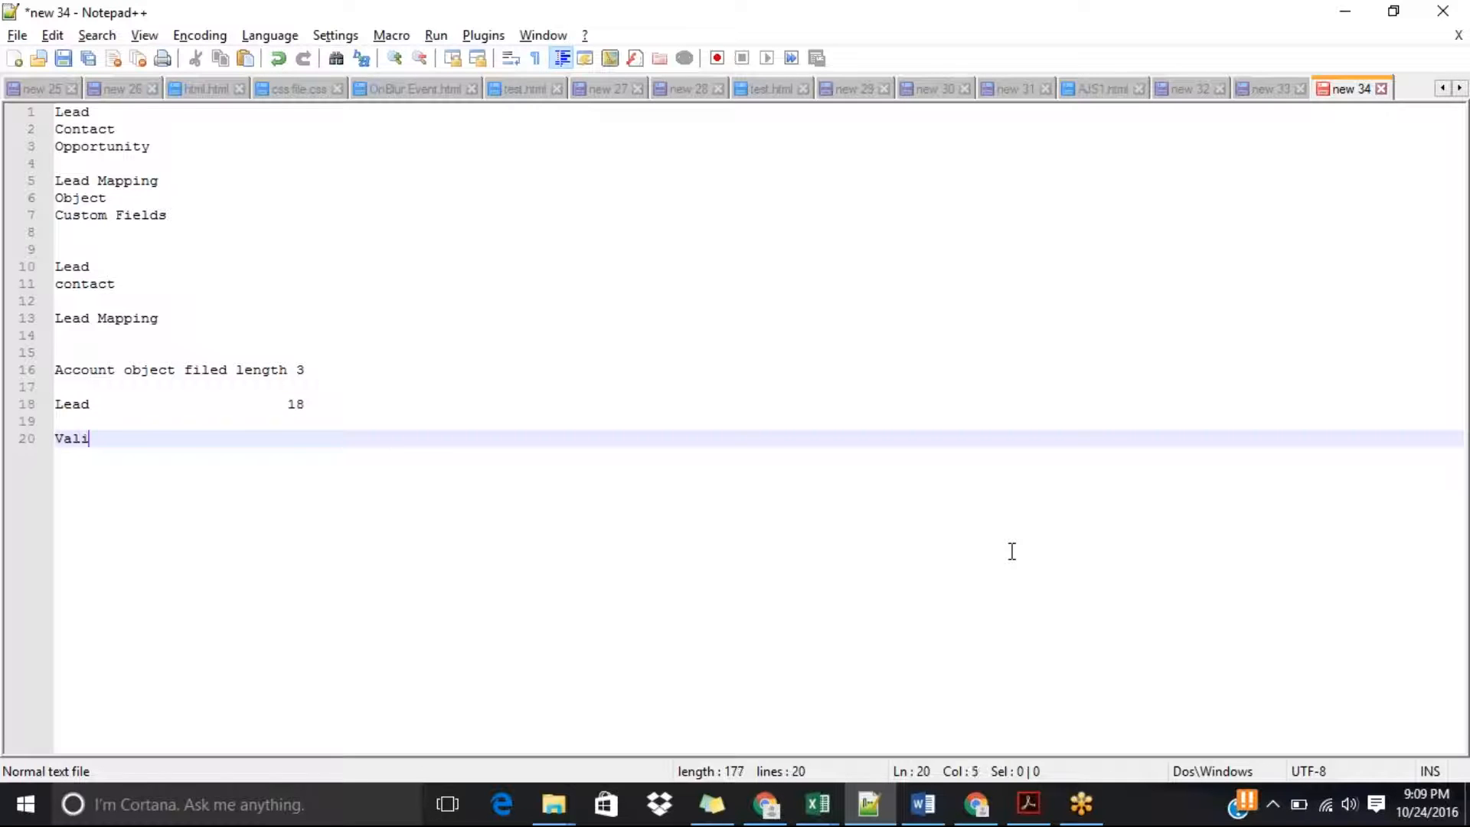
type("dation Rules")
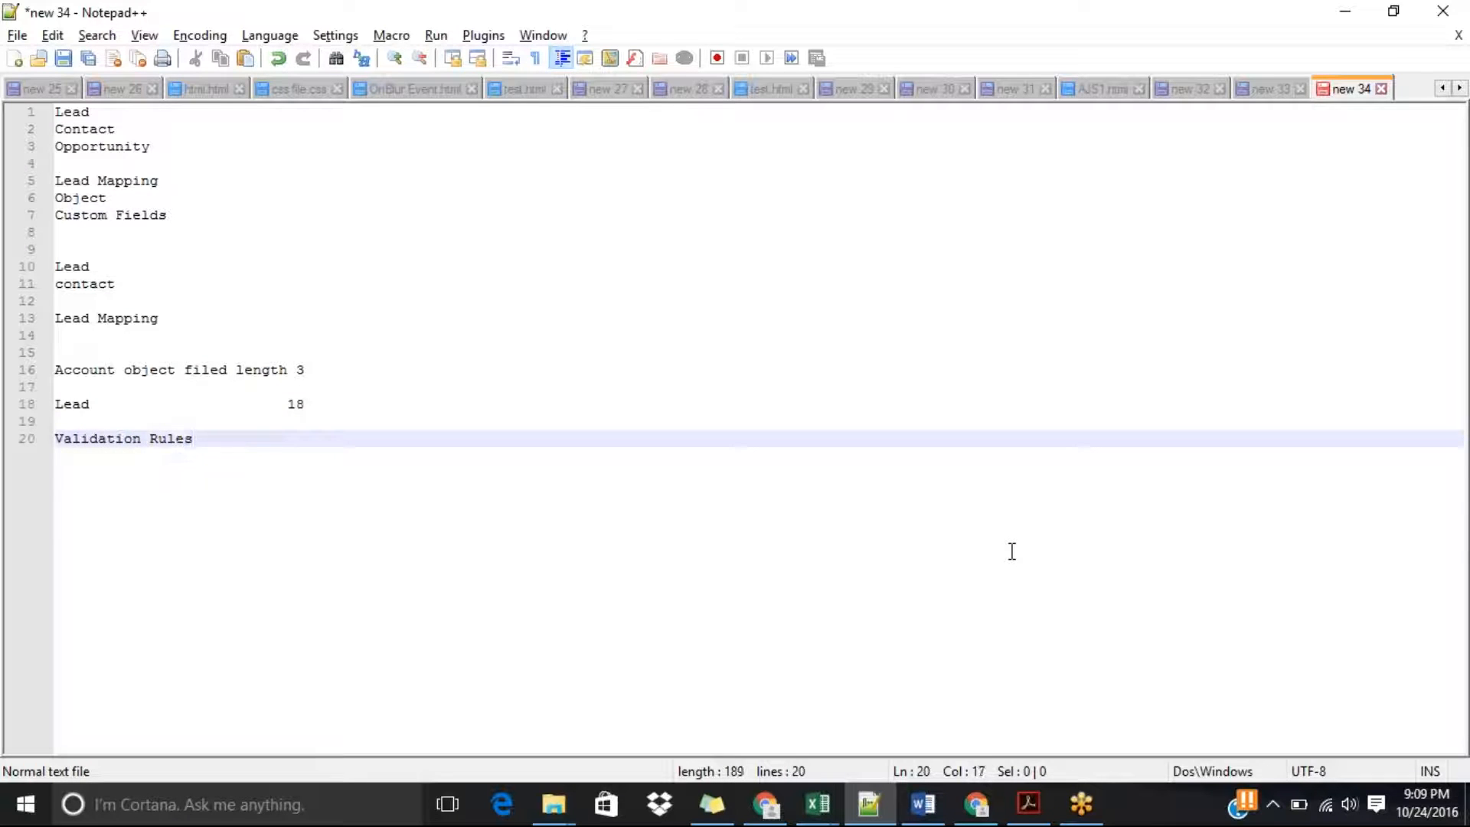
key("Return")
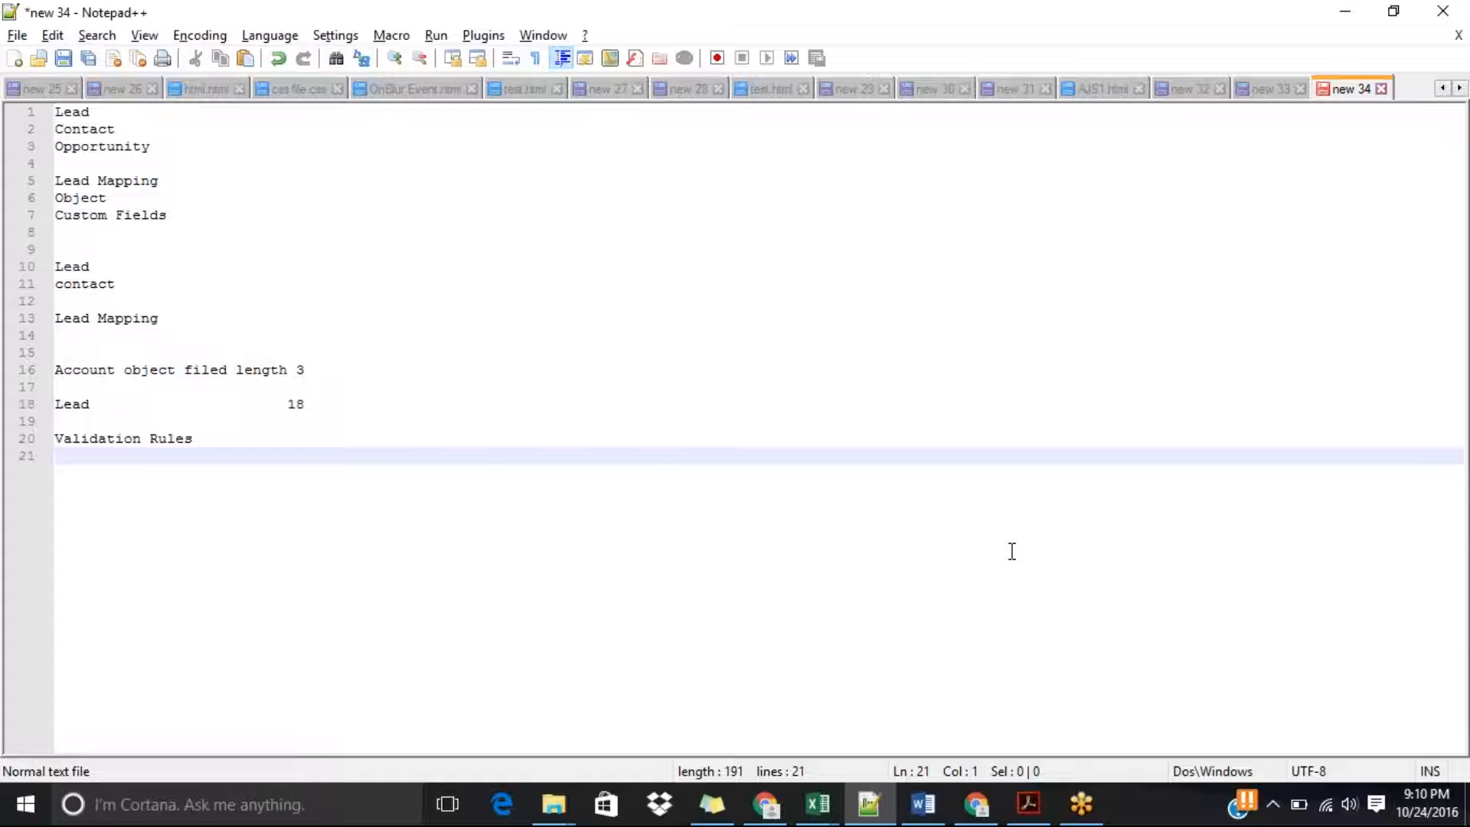
Switch back to the browser and enter a 13-digit sample phone number in the new lead form.
key("alt+Tab")
left_click_drag(1465, 397, 1468, 193)
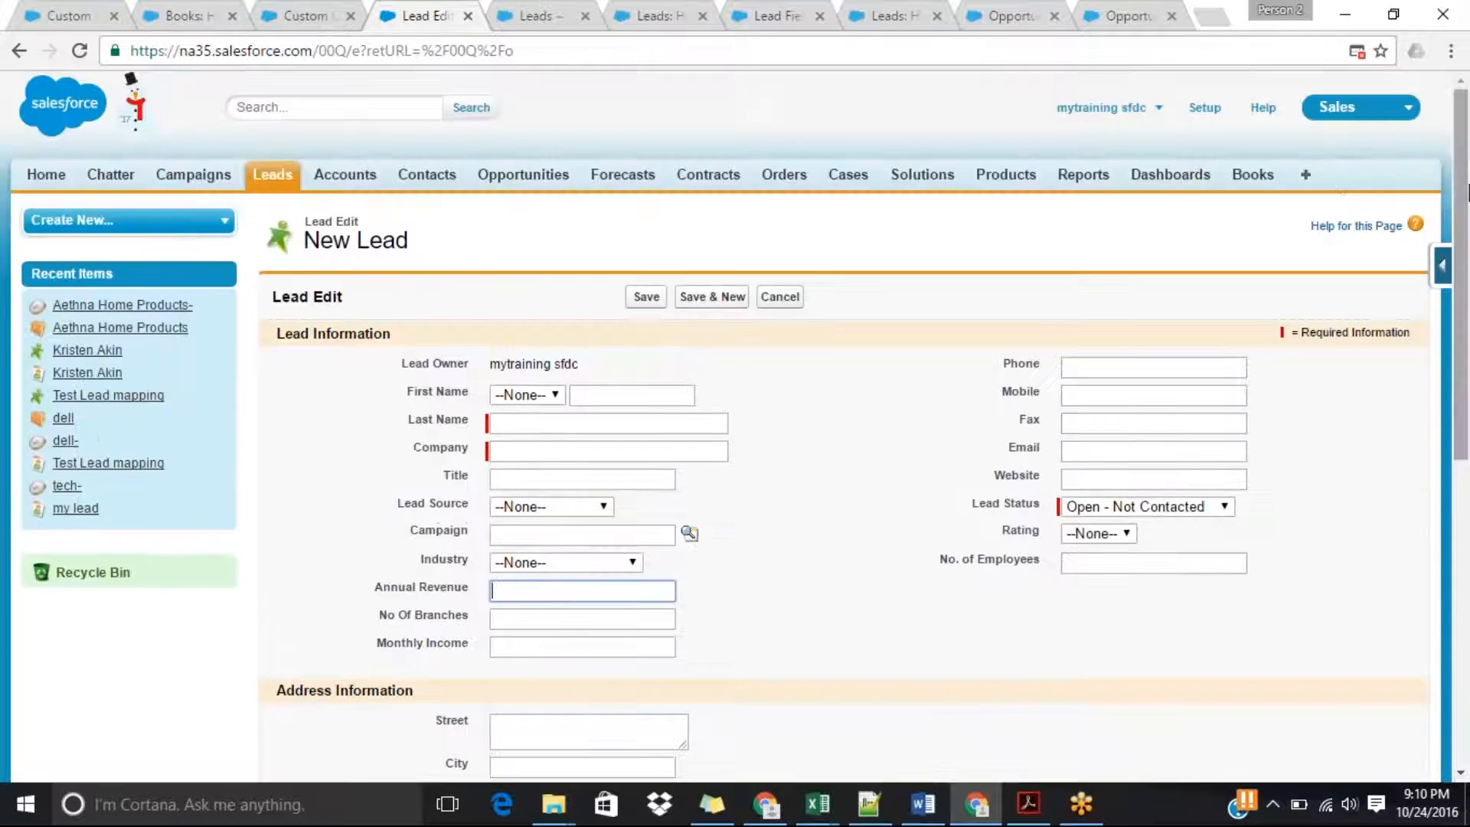
left_click(1112, 369)
type("8989899090909")
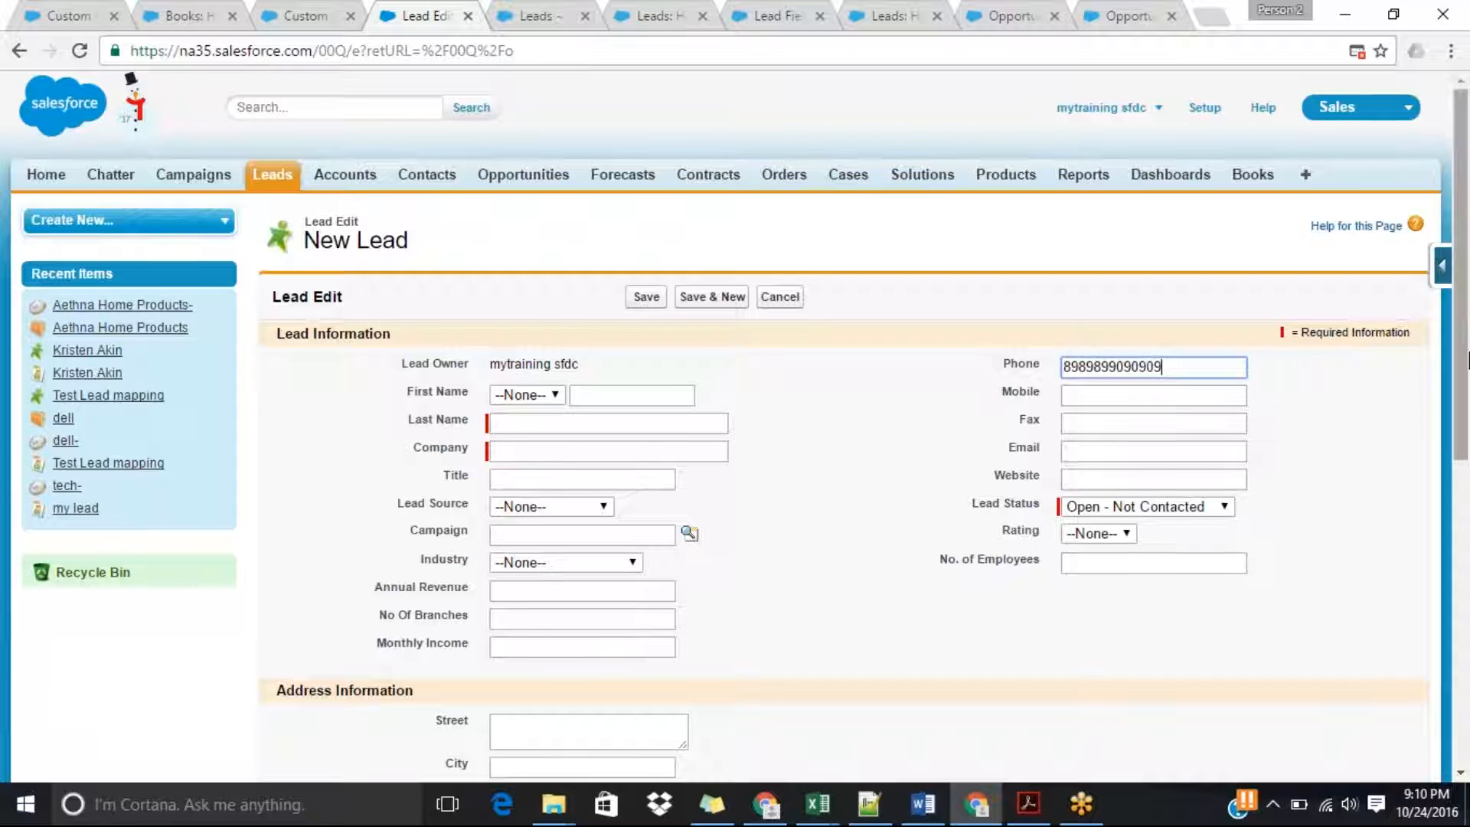
Open a blank new validation rule for the Lead object.
scroll(1467, 414, "down", 1)
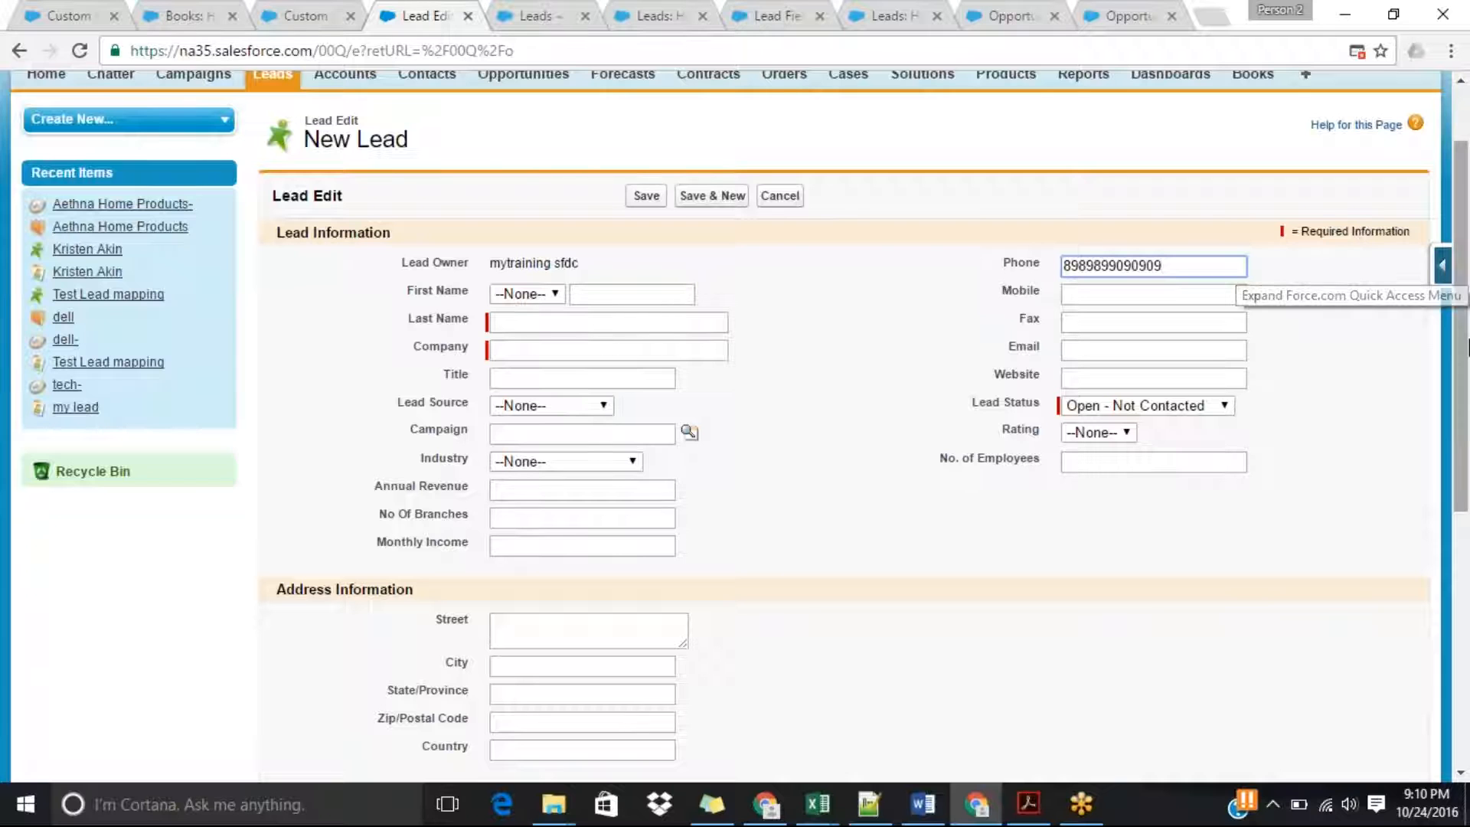
left_click(1442, 270)
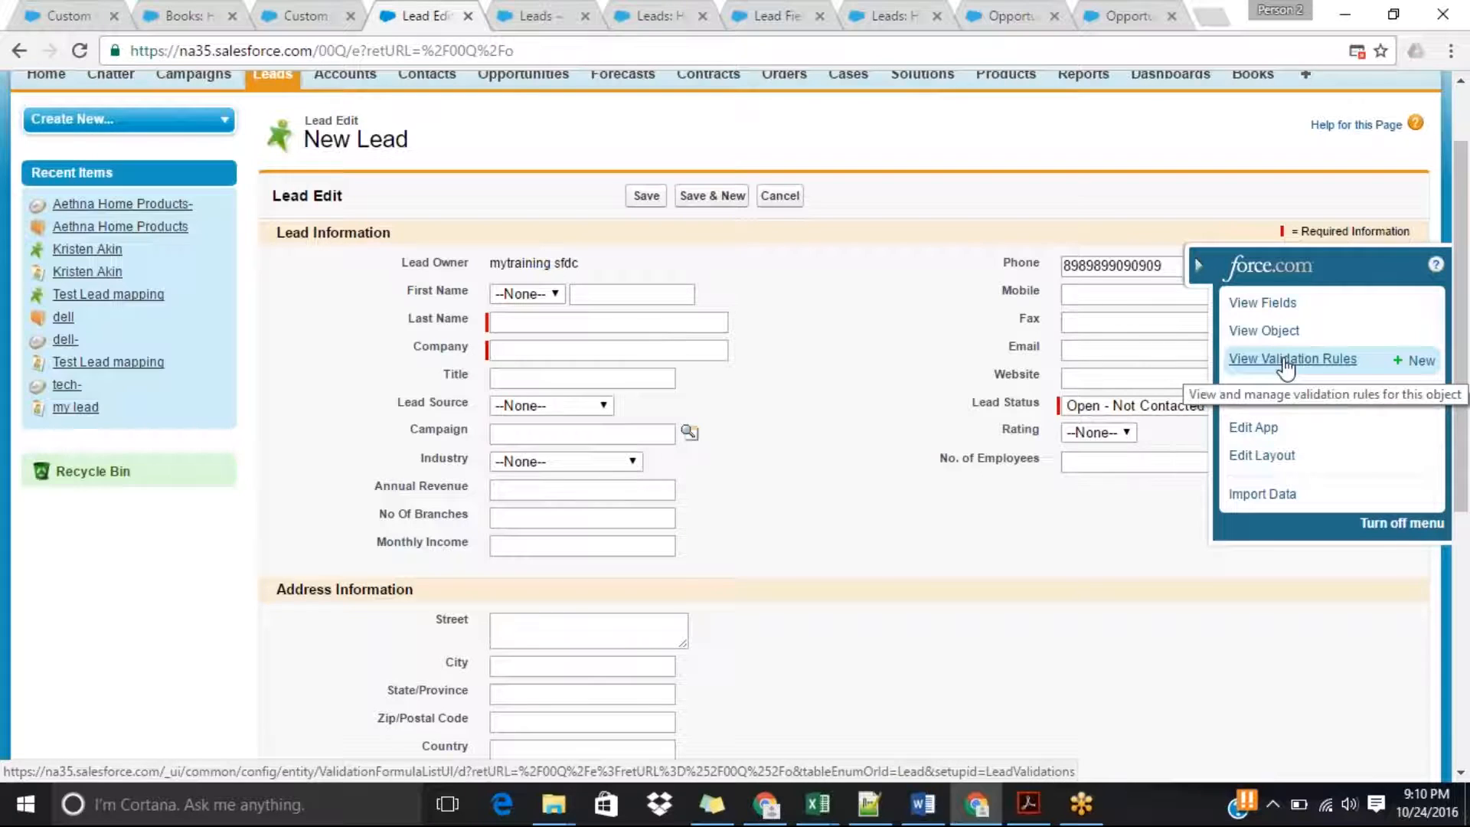
left_click(1421, 361)
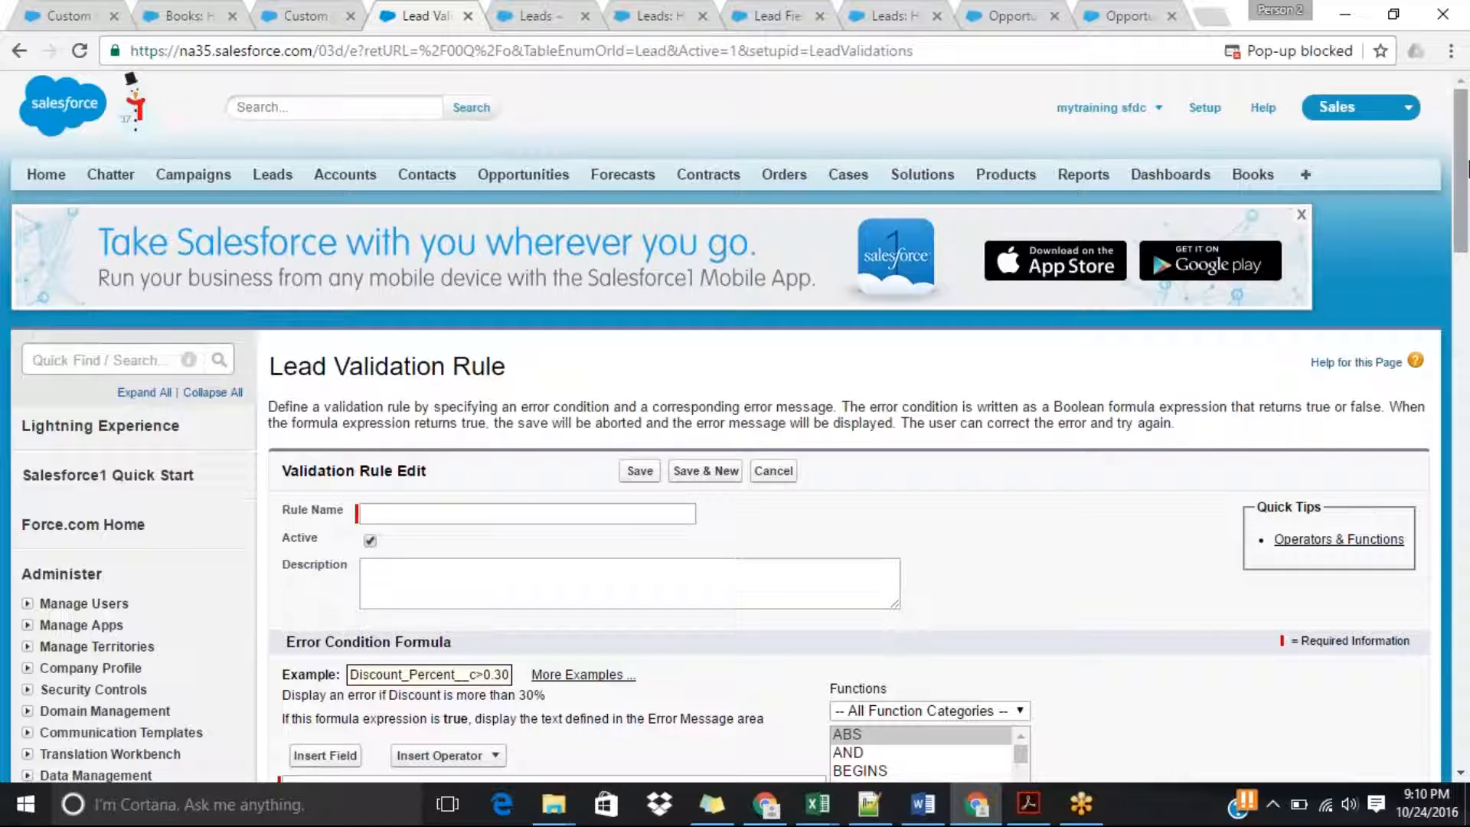
Search the setup navigation for "validation ru".
left_click(115, 362)
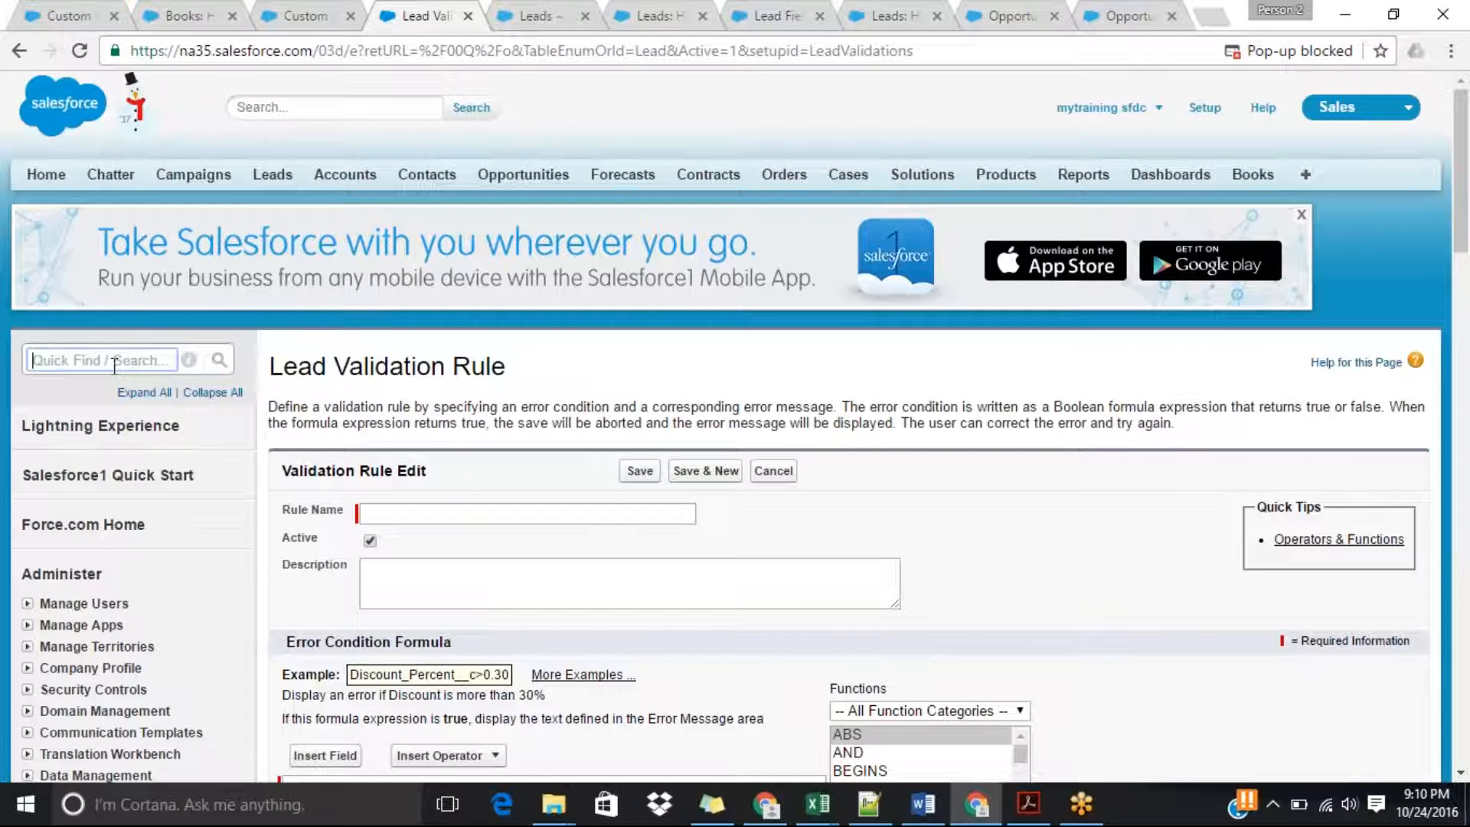
type("vali")
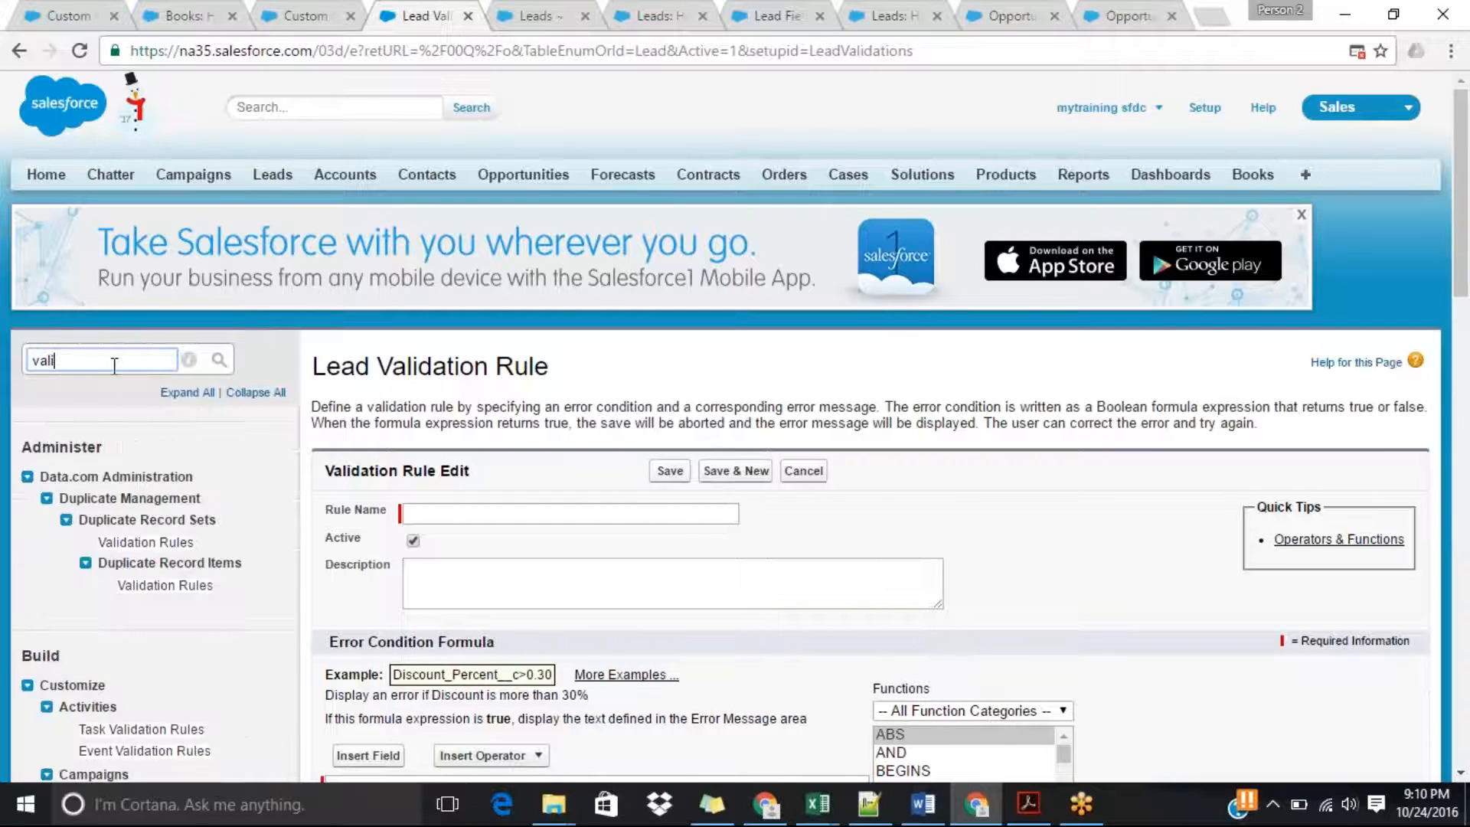
left_click(1, 280)
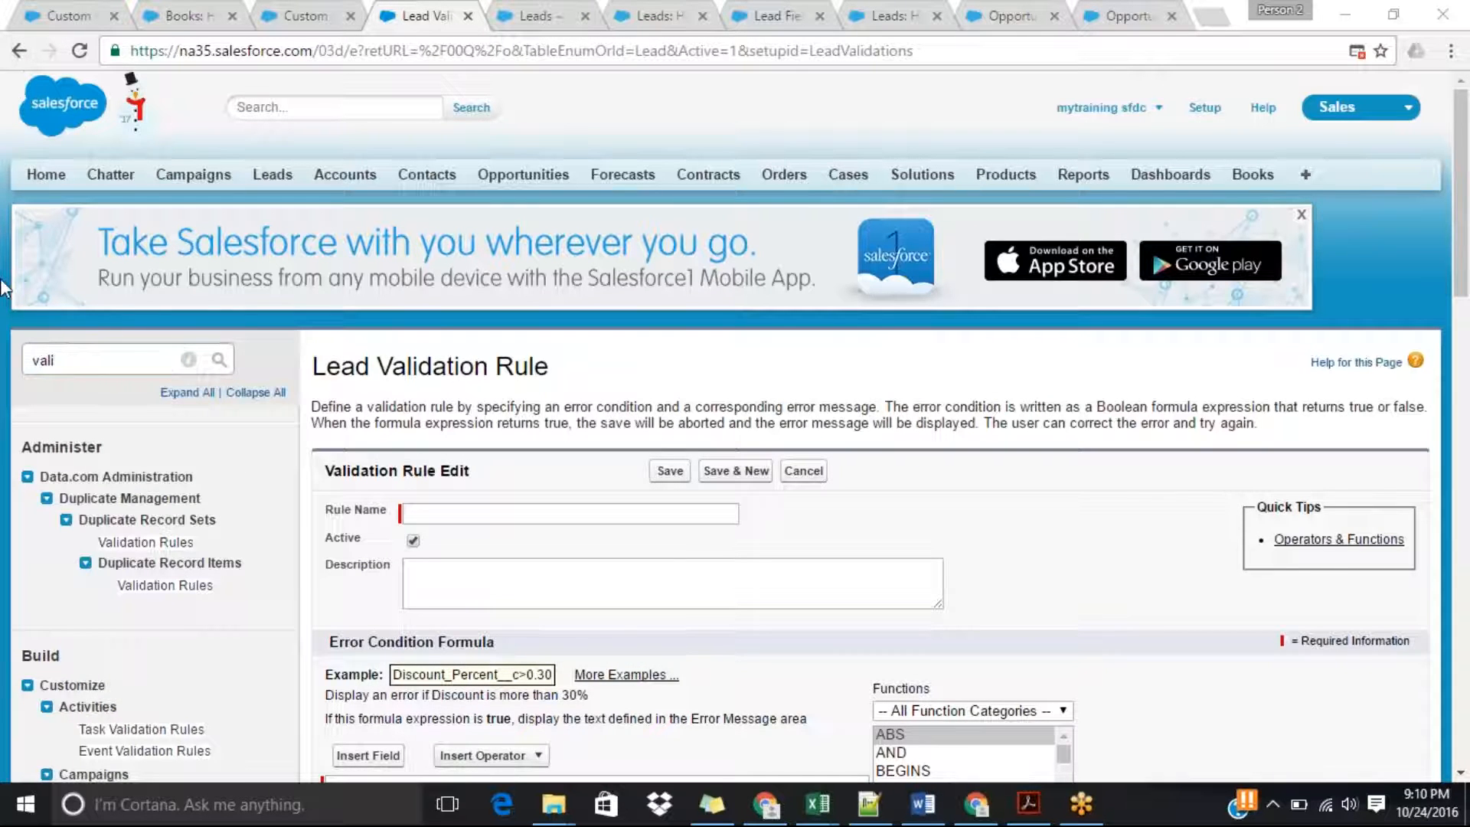
left_click(93, 361)
type("da")
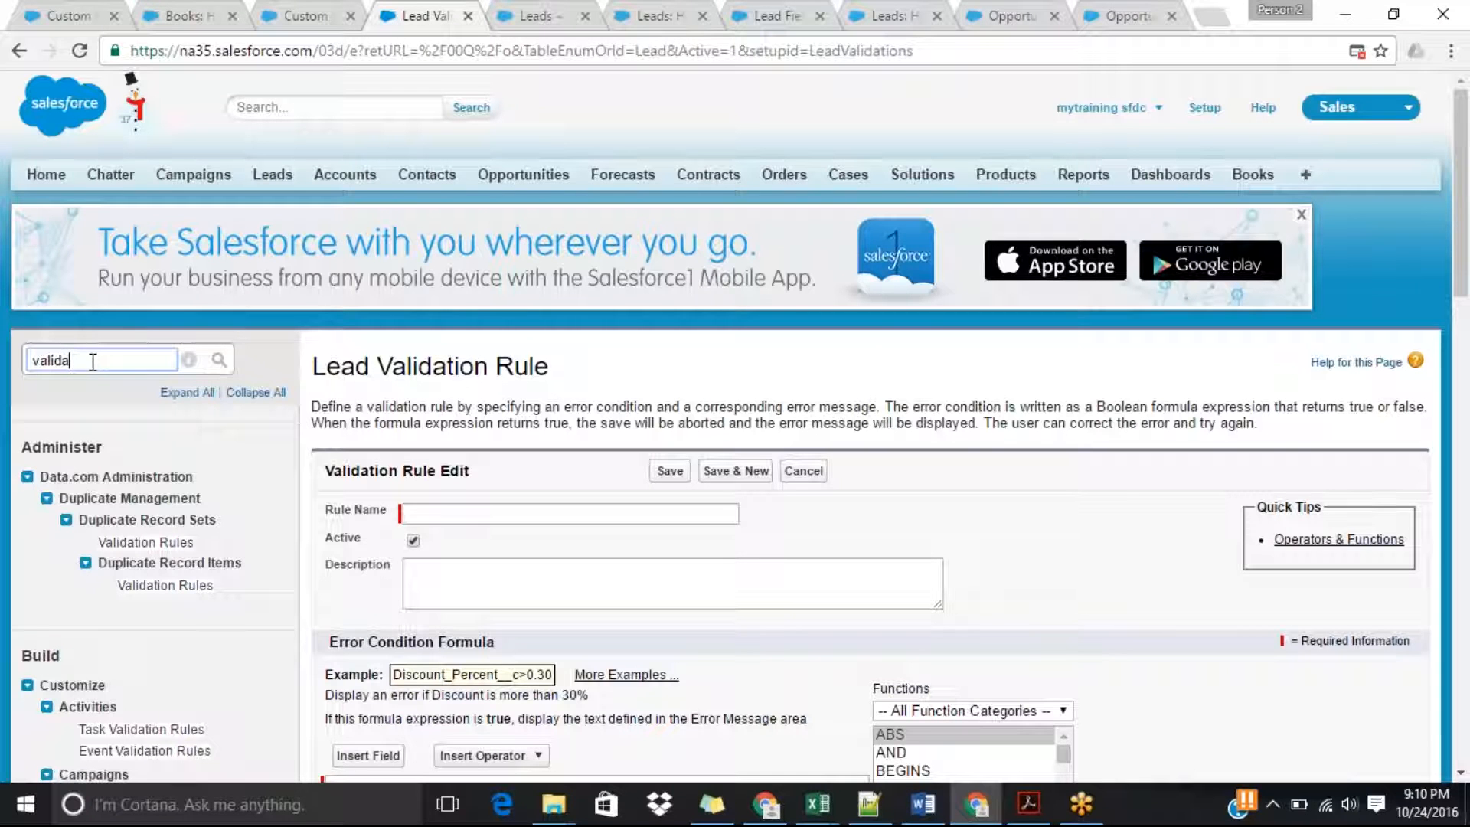
type("tion ru")
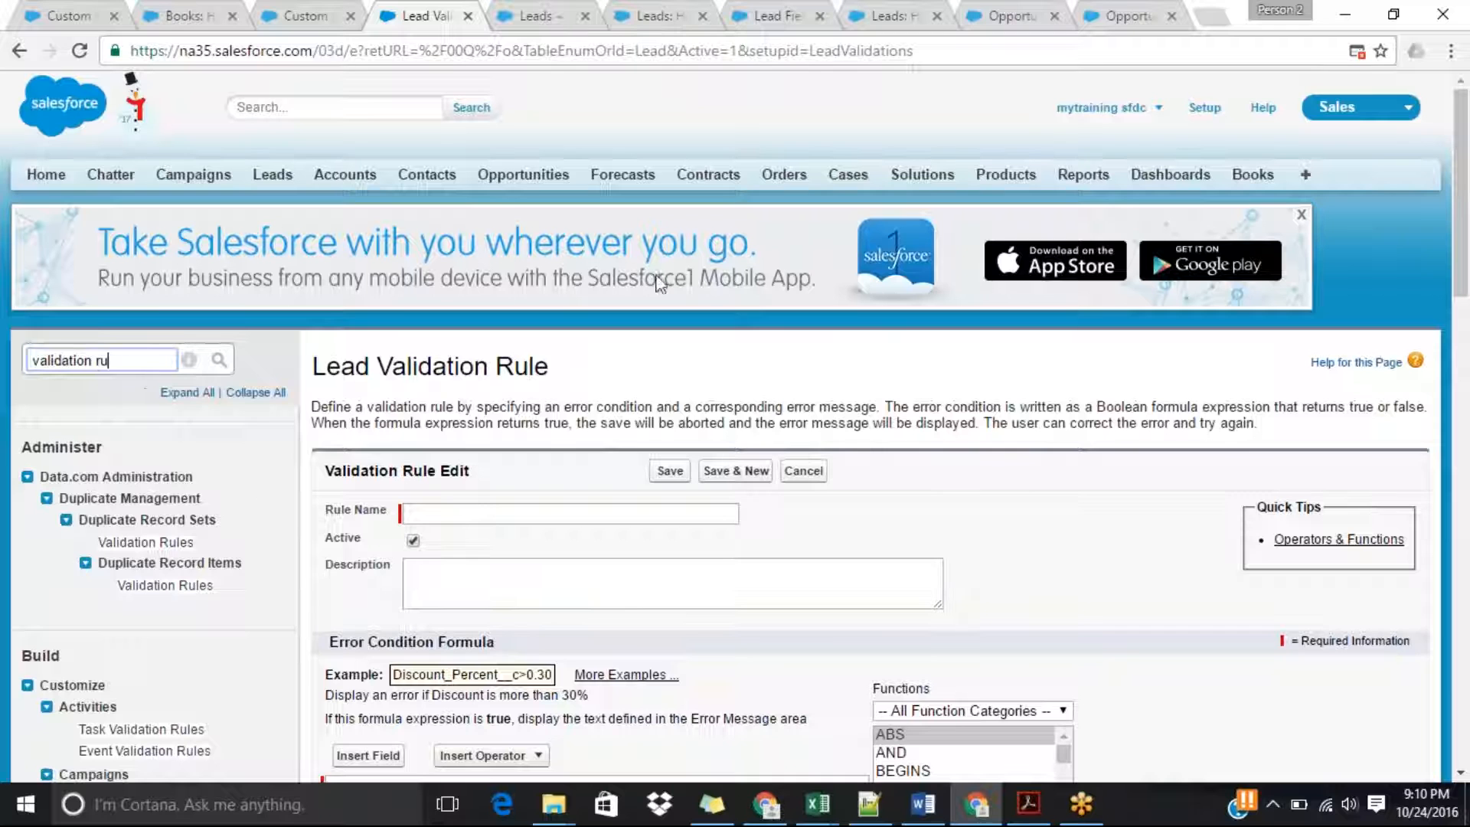
Start a blank rule from the Leads validation rules list in a new browser tab, and return to the original rule's tab.
left_click_drag(1462, 201, 1468, 285)
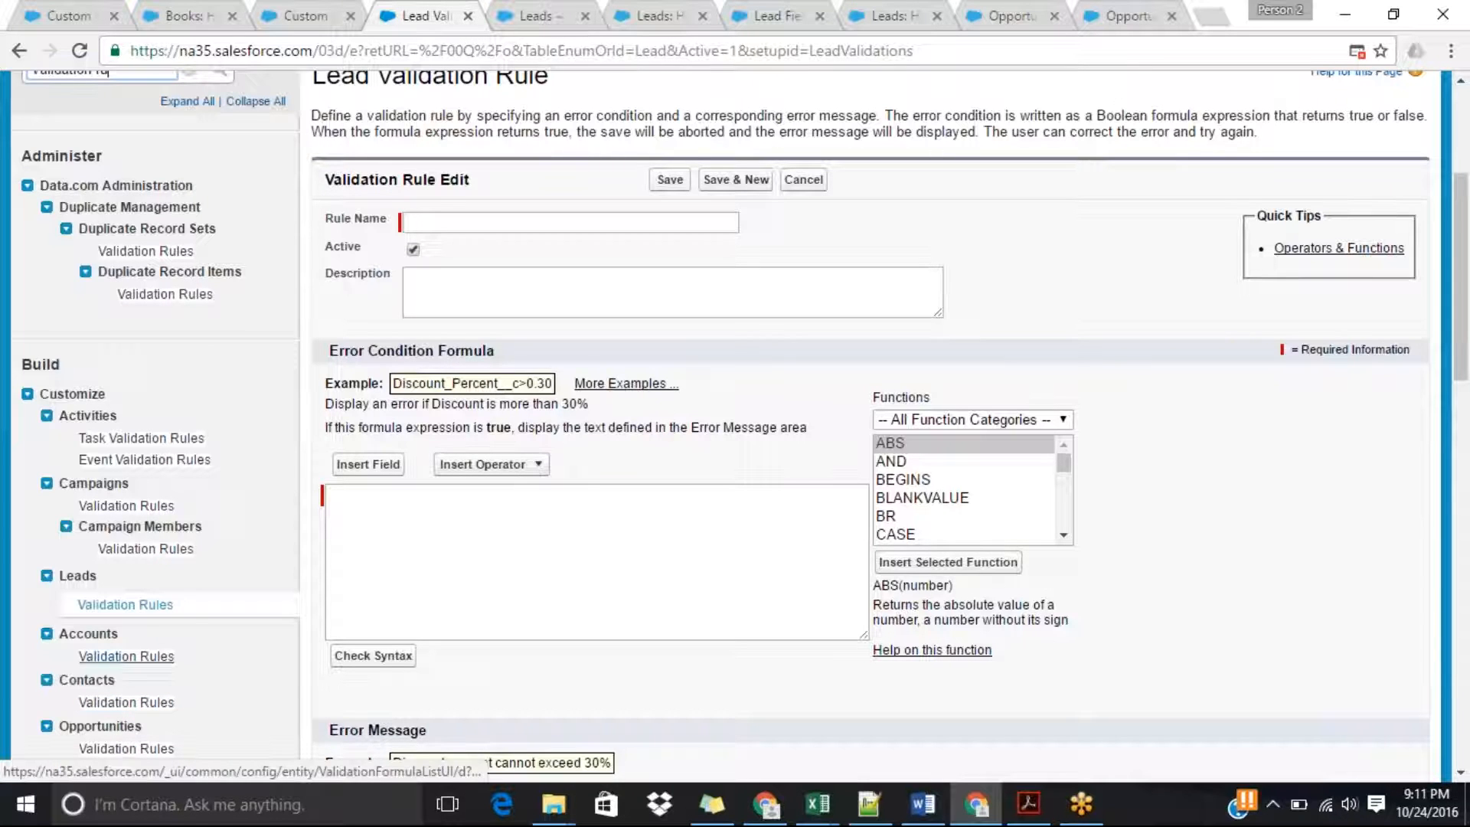
middle_click(125, 605)
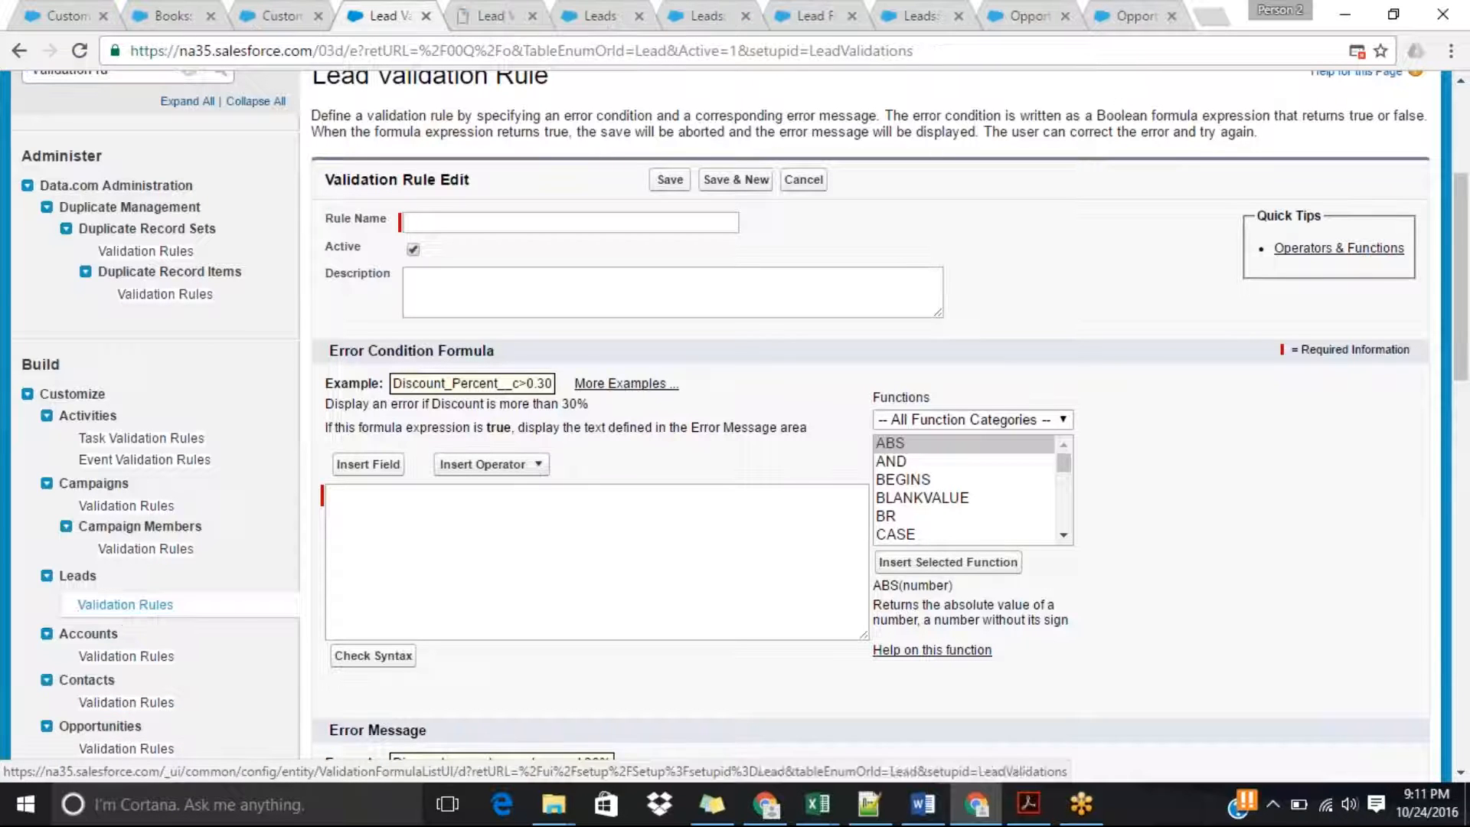
left_click(490, 17)
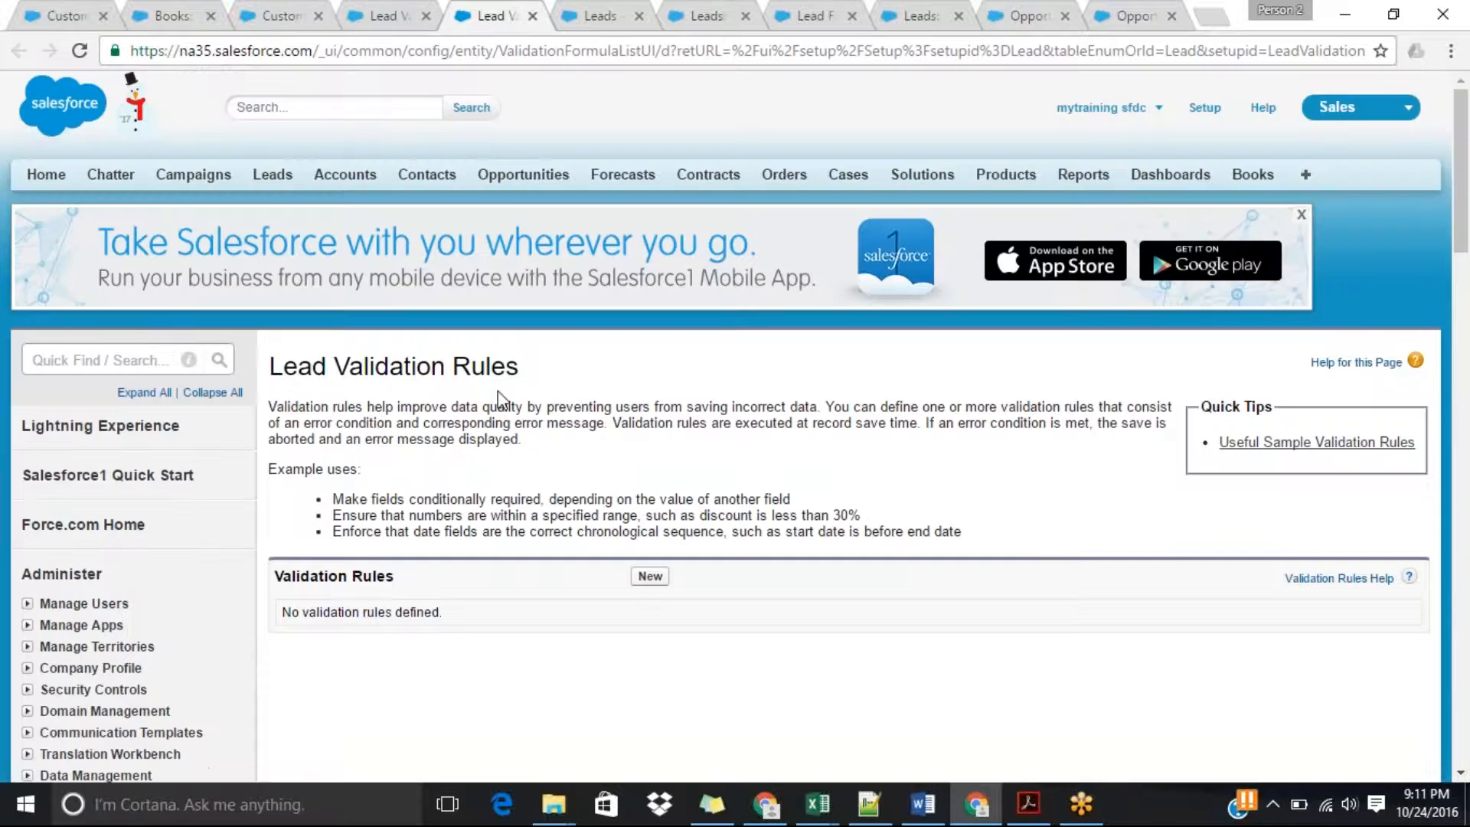
left_click(648, 578)
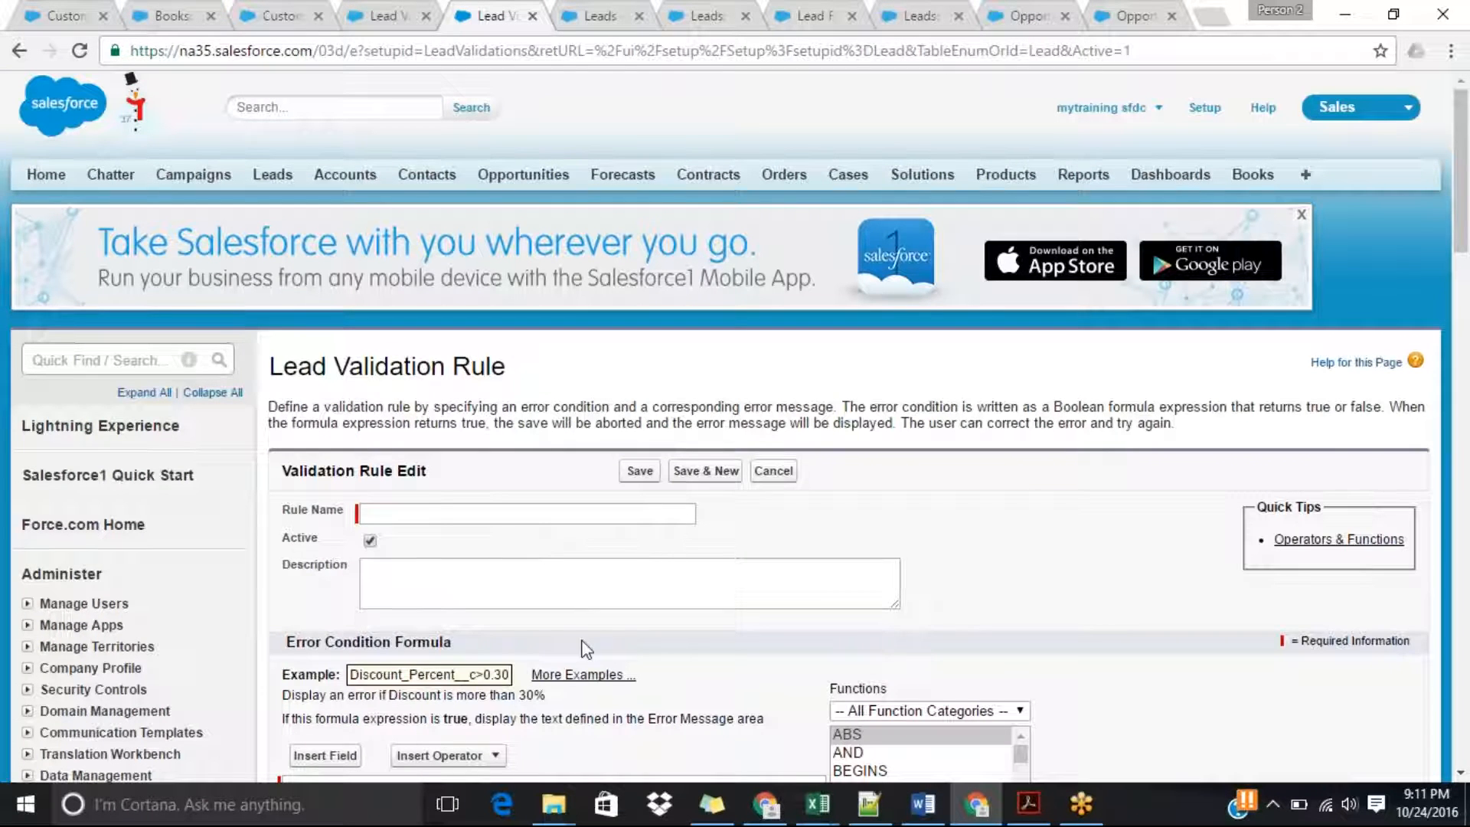
left_click_drag(1463, 244, 1465, 283)
key("ctrl+shift+Tab")
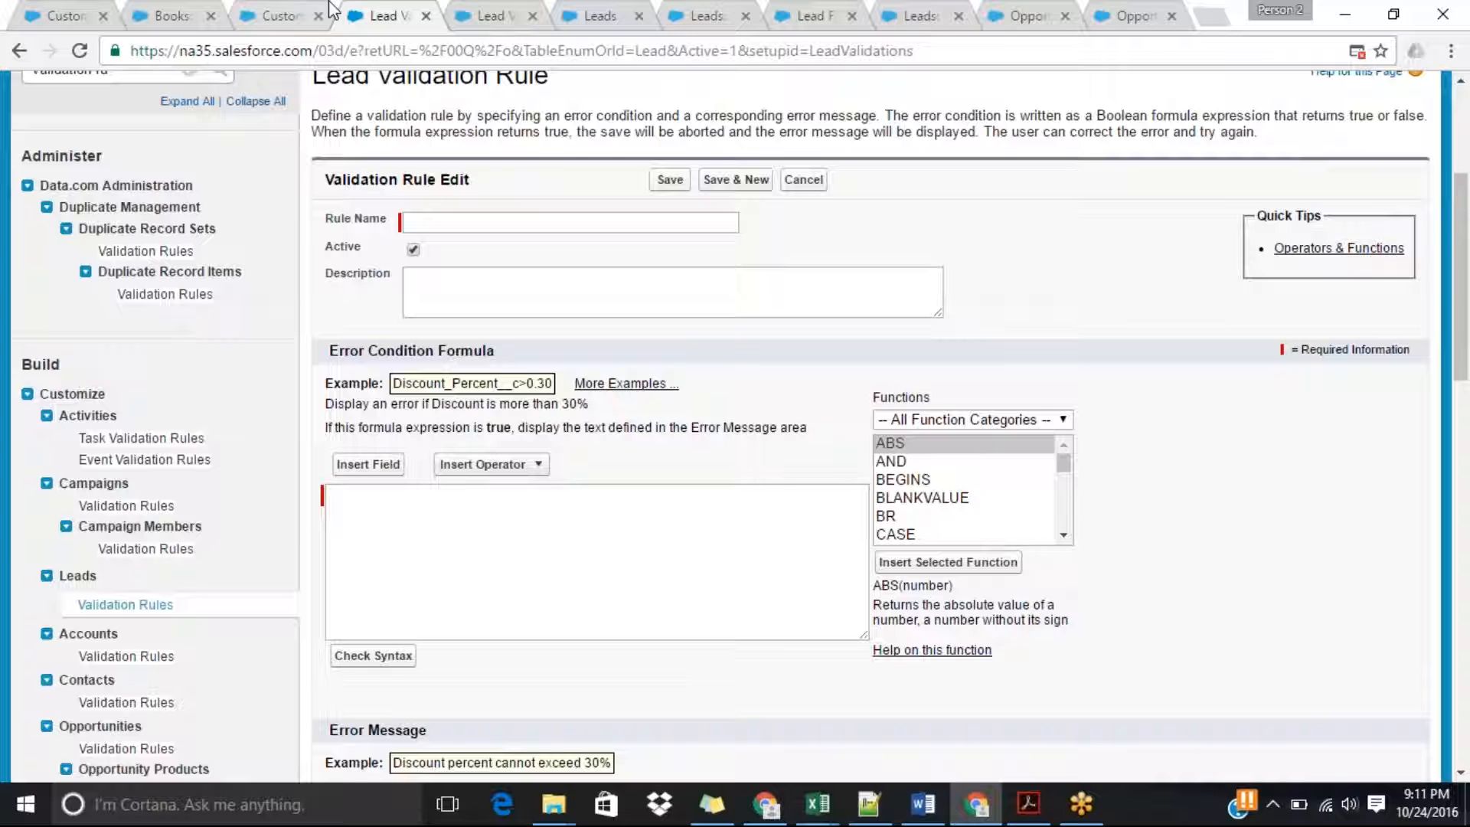
Look over the lead validation rule form and fill in the rule name with the suggested Phone_Number_must_be_10_digits.
left_click_drag(1467, 295, 1467, 197)
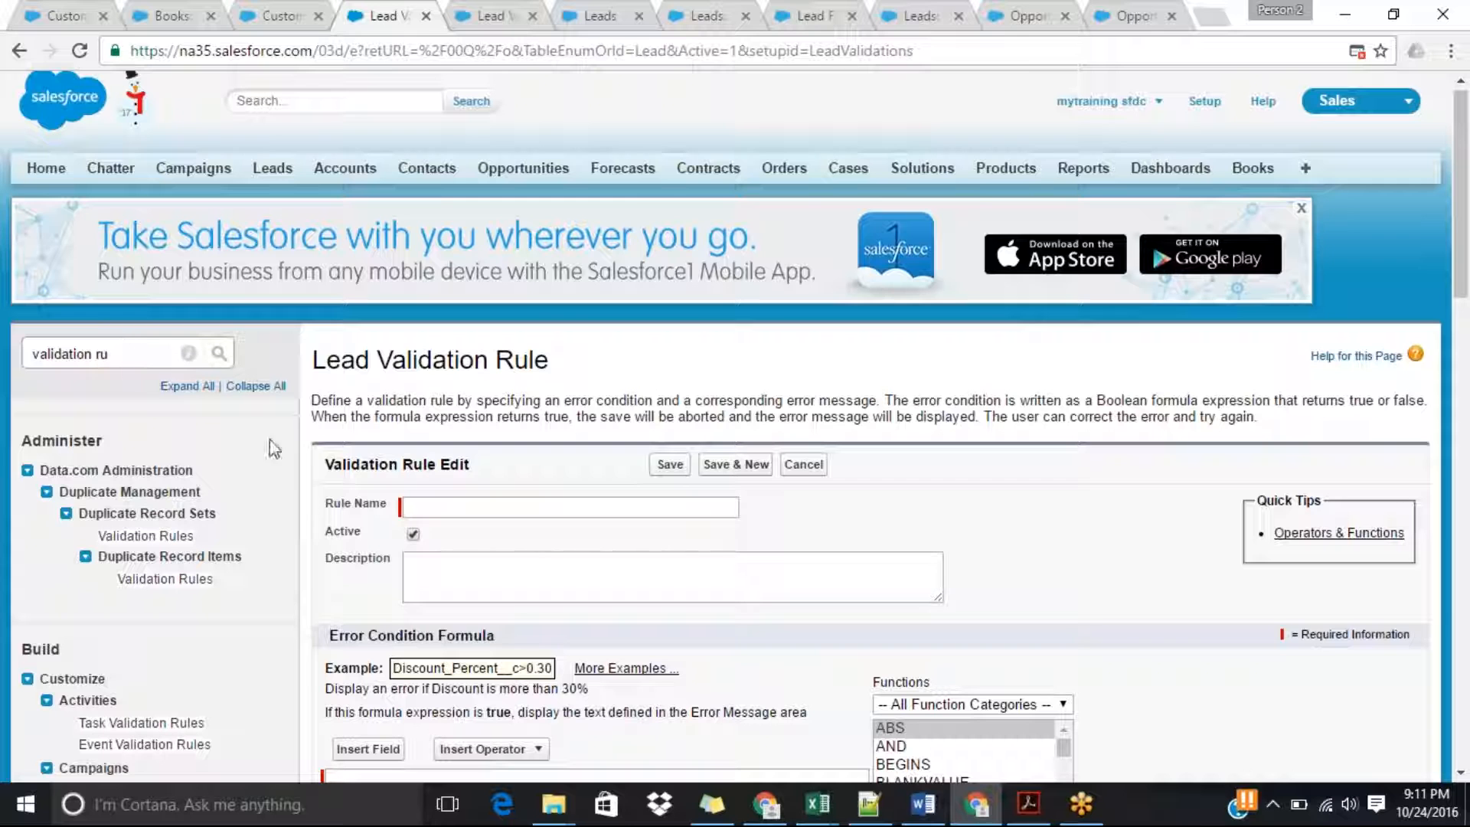
left_click_drag(1467, 258, 1467, 417)
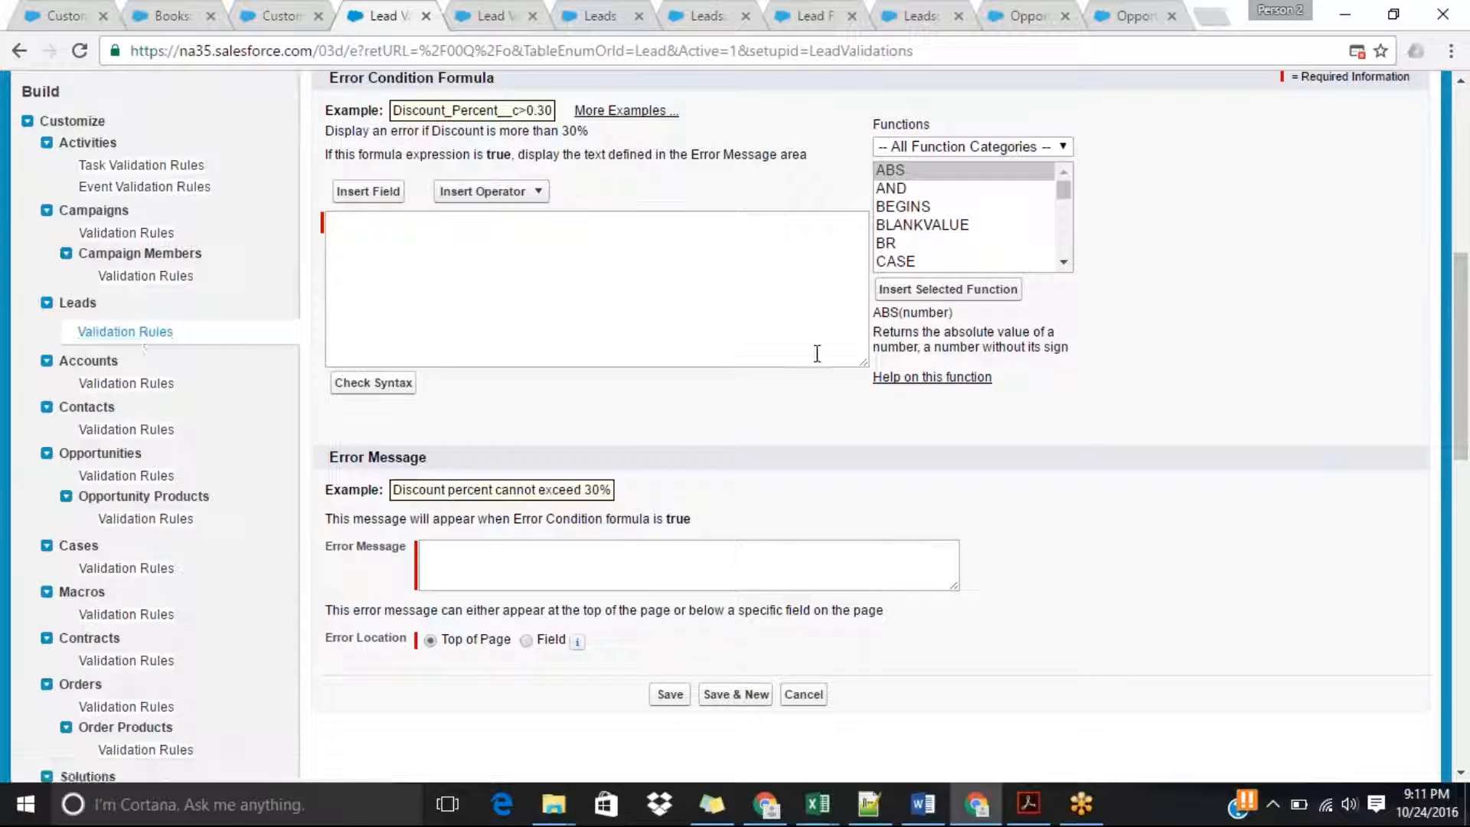
left_click_drag(1464, 386, 1468, 257)
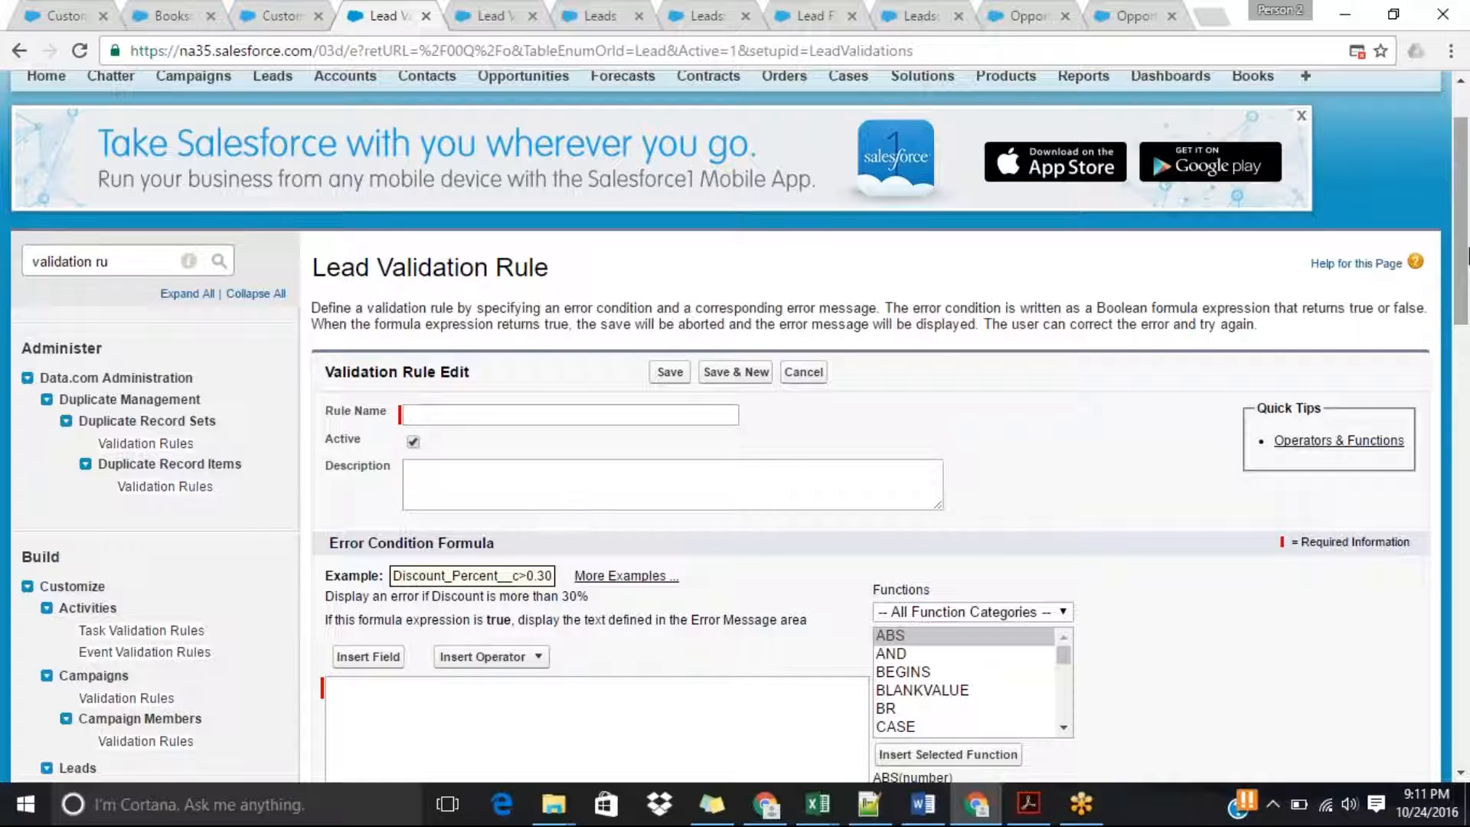
scroll(1467, 256, "down", 1)
left_click(626, 371)
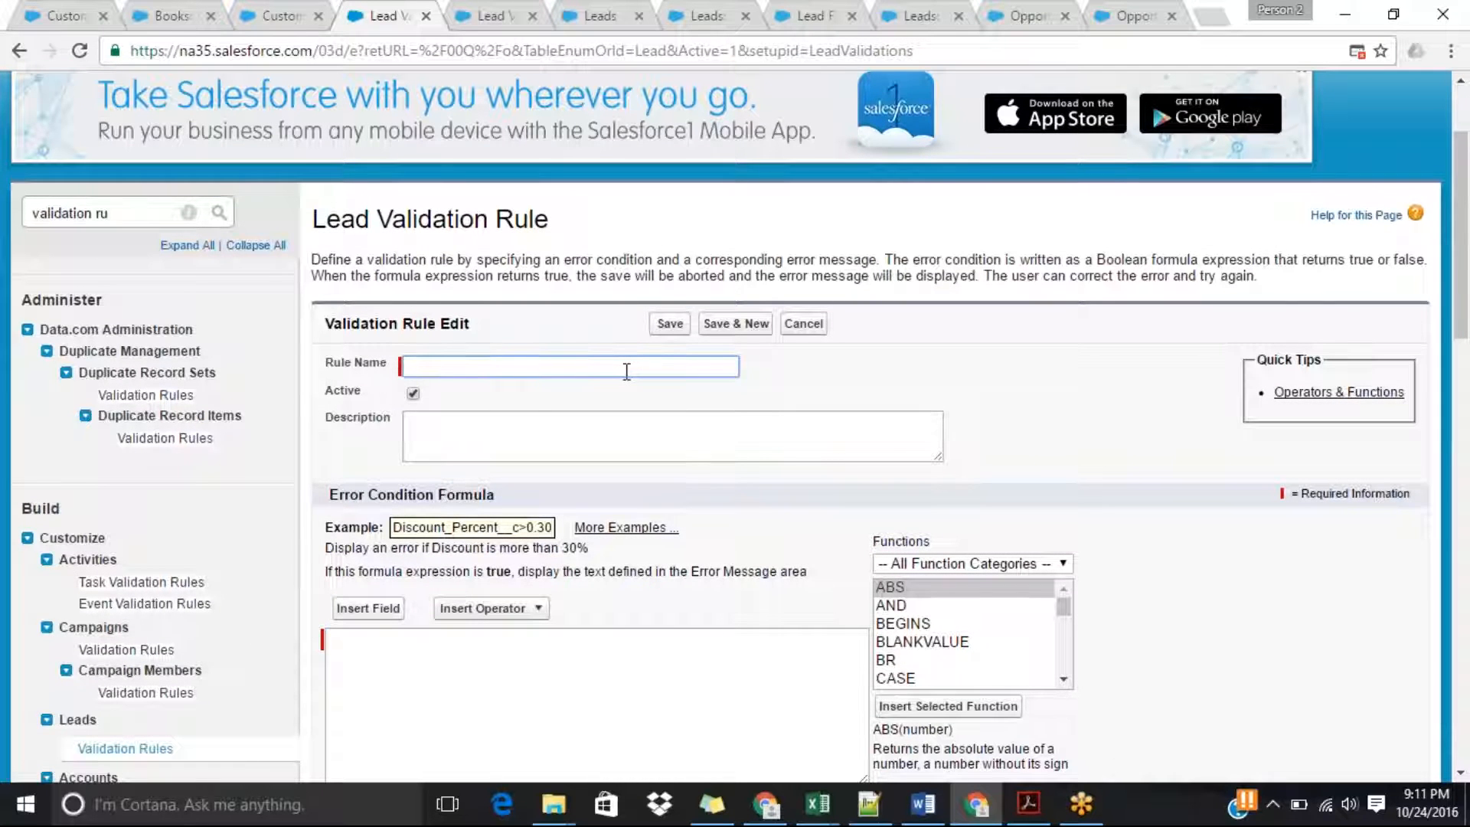
type("Phon")
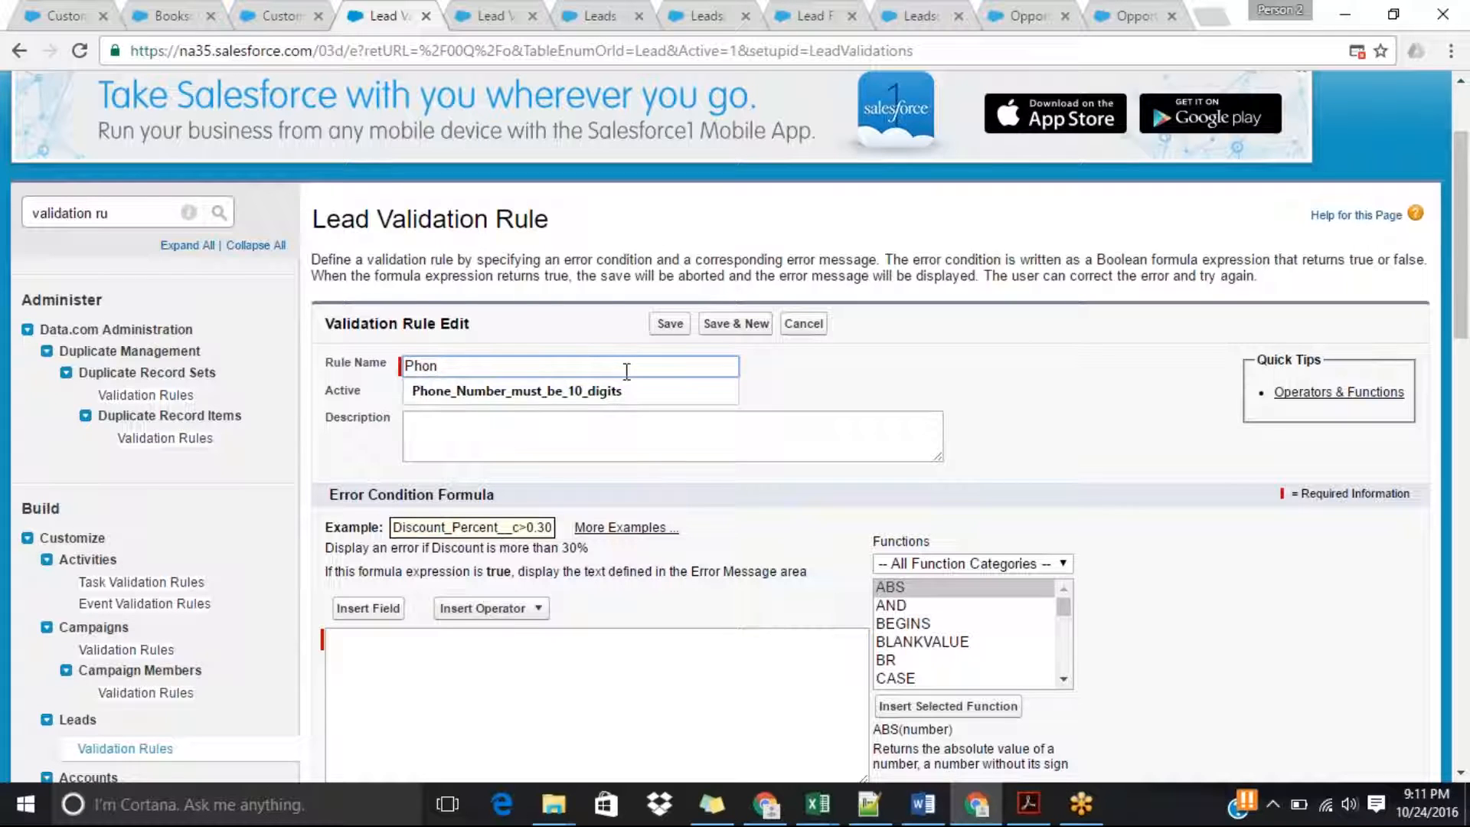
left_click(555, 396)
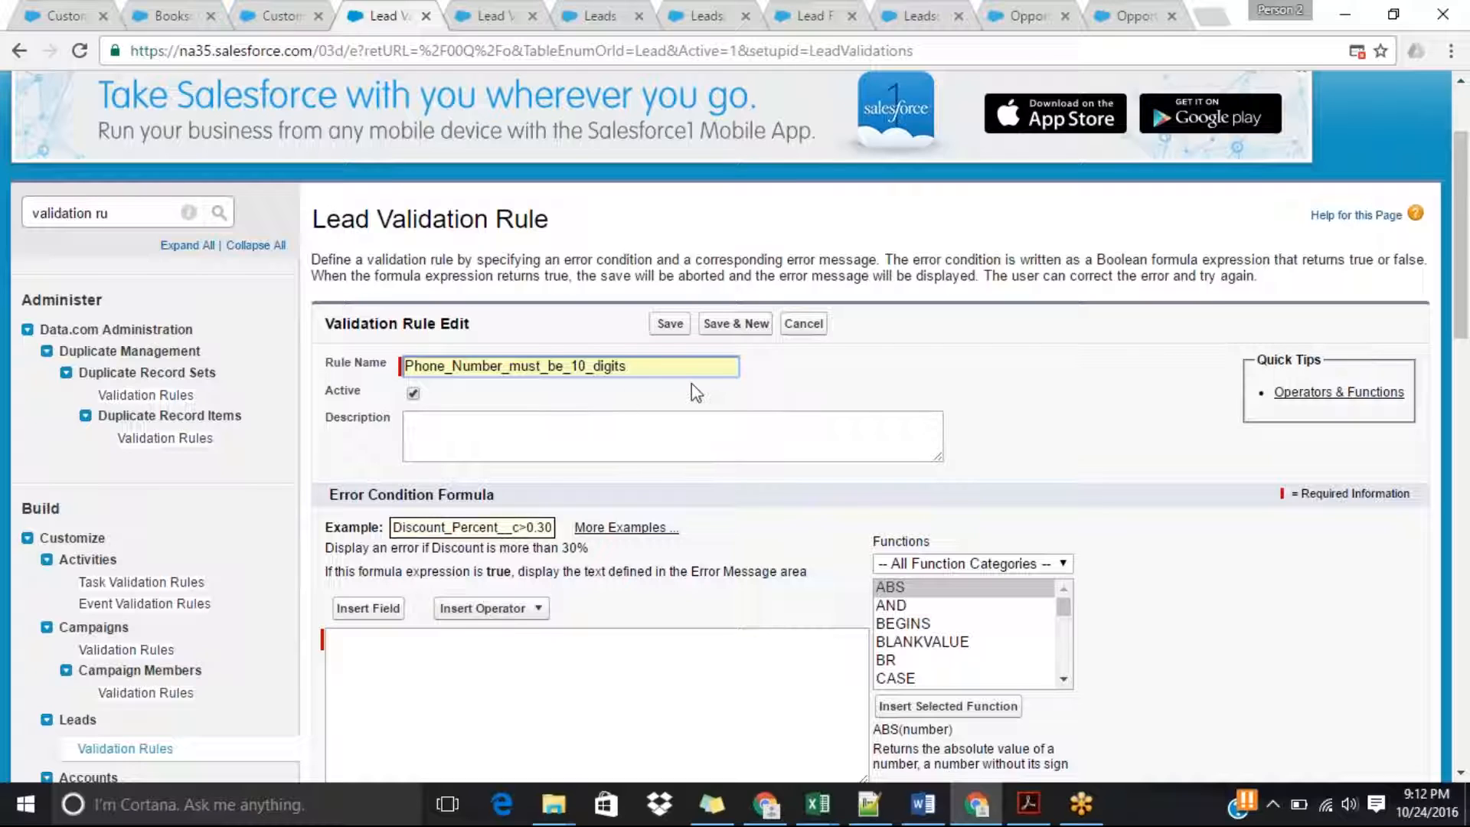
left_click(531, 686)
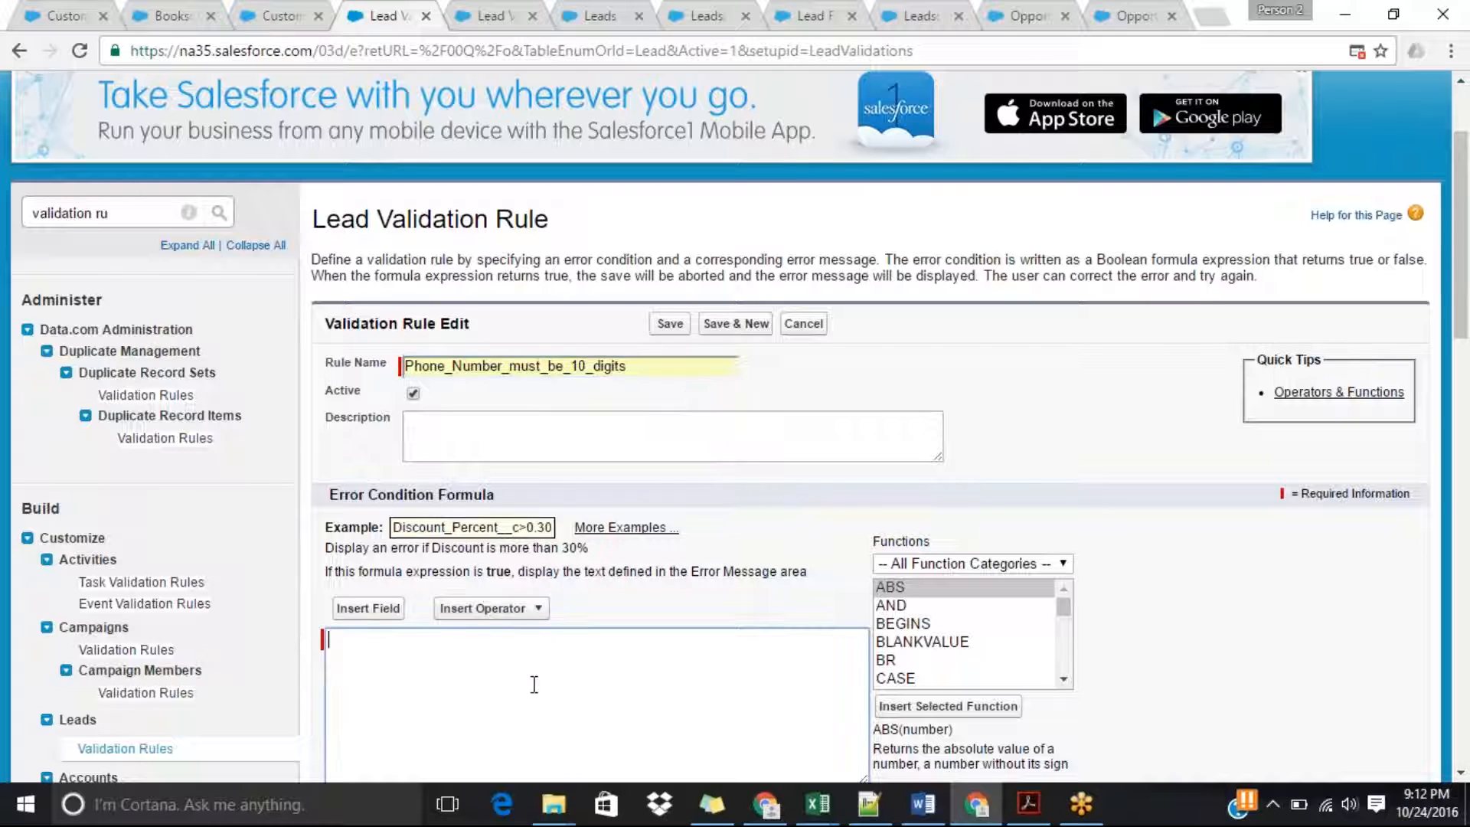
Replace the rule name with Phone_Number_Must_be_10_digits.
left_click(637, 365)
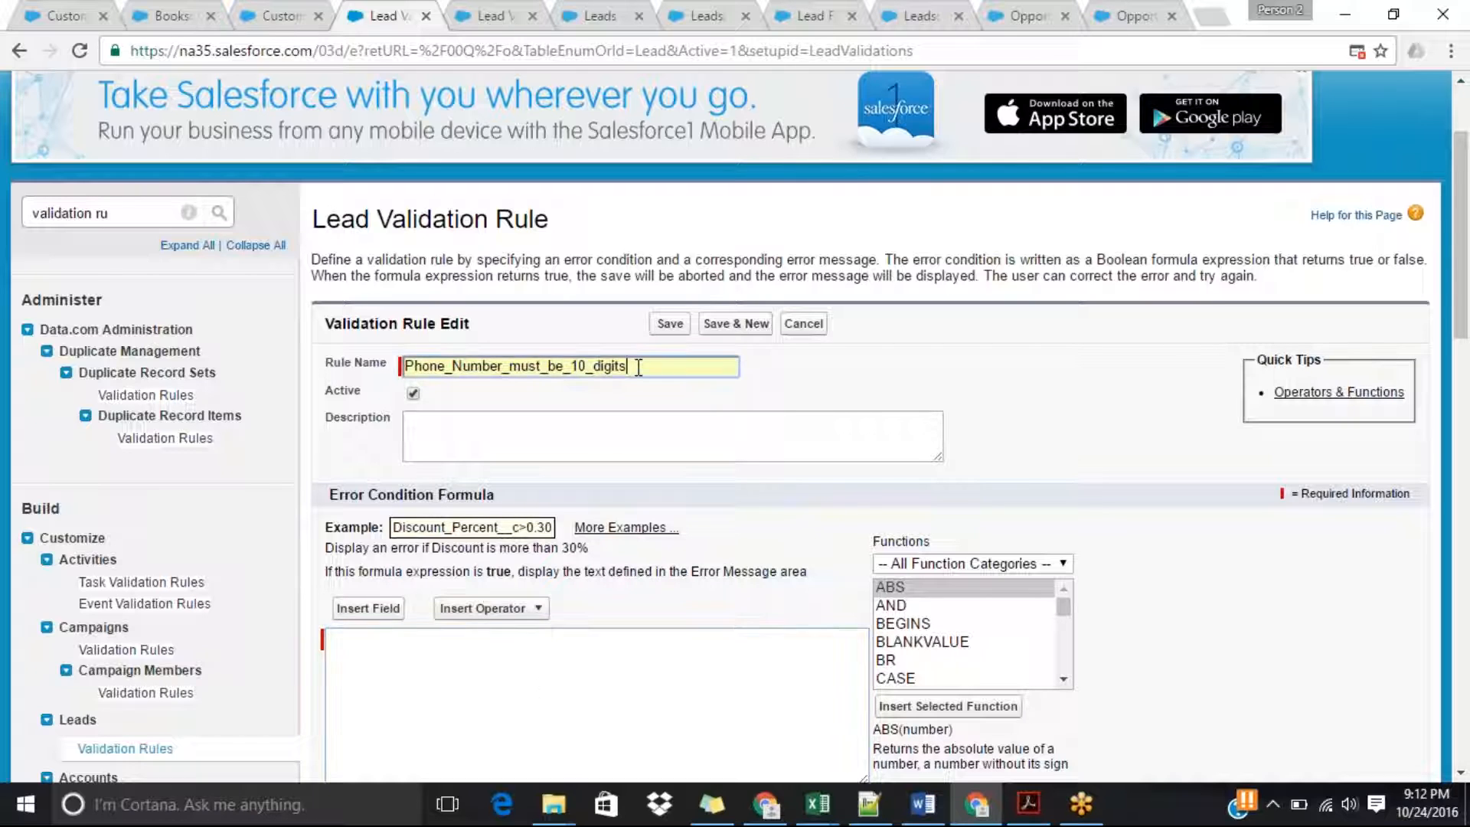
key("BackSpace")
key("BackSpace")
key("BackSpace")
key("BackSpace")
key("BackSpace")
key("BackSpace")
key("BackSpace")
key("BackSpace")
key("BackSpace")
key("BackSpace")
key("BackSpace")
key("BackSpace")
key("BackSpace")
key("BackSpace")
key("BackSpace")
key("BackSpace")
key("BackSpace")
key("BackSpace")
key("BackSpace")
key("BackSpace")
key("BackSpace")
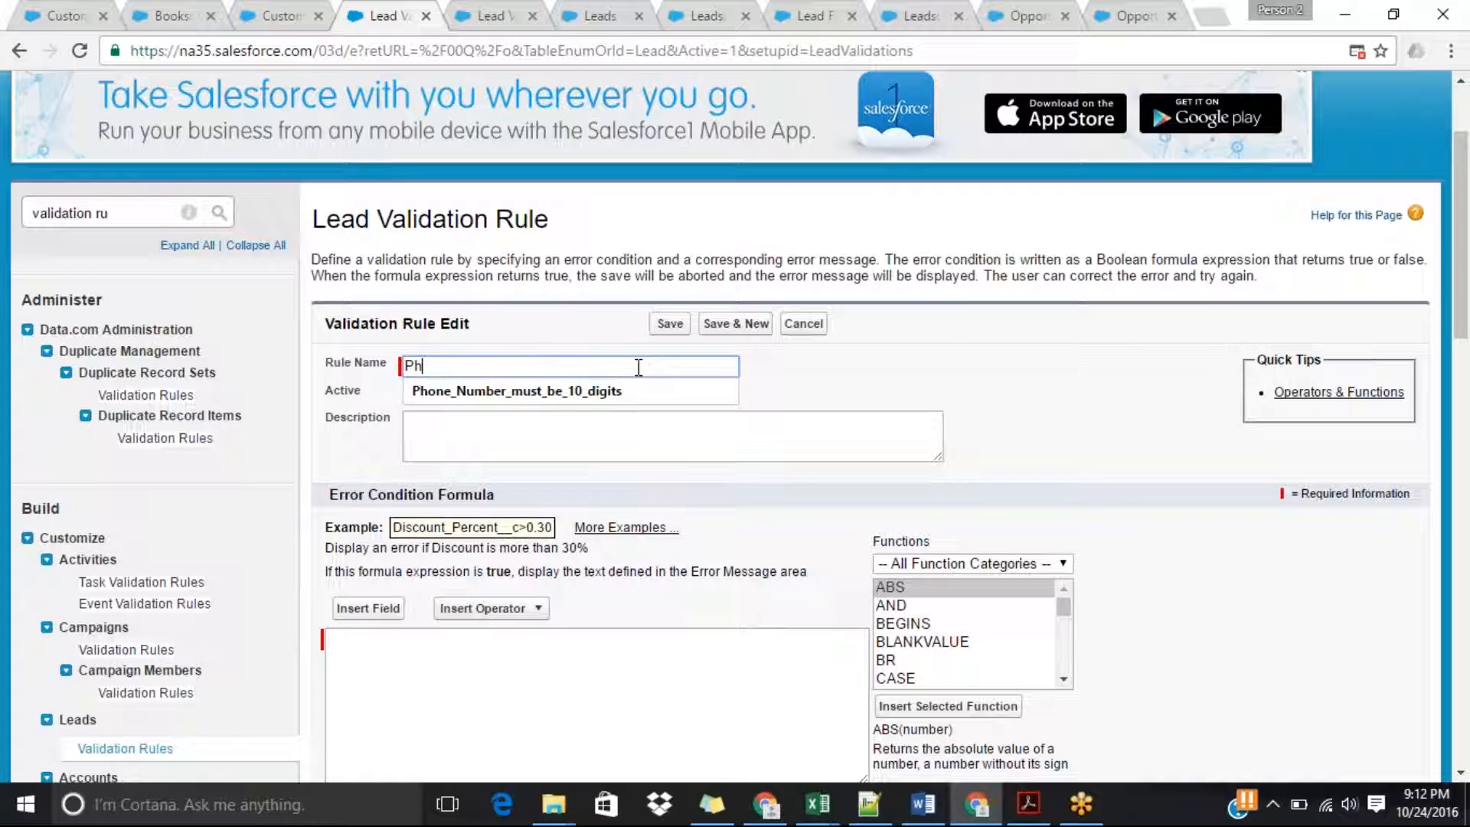
type("one ")
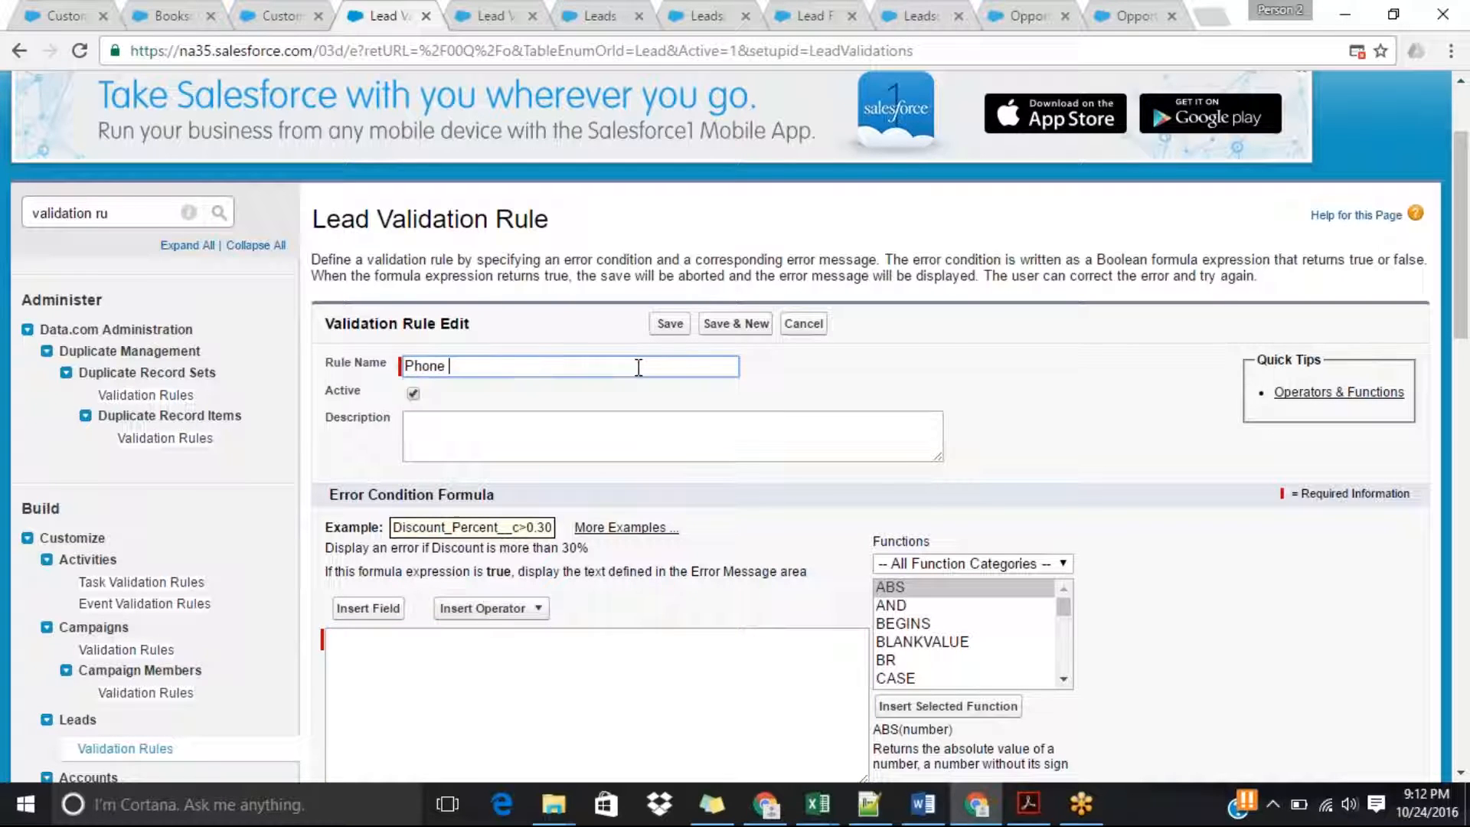
type("Number m")
key("BackSpace")
type("Must be 10")
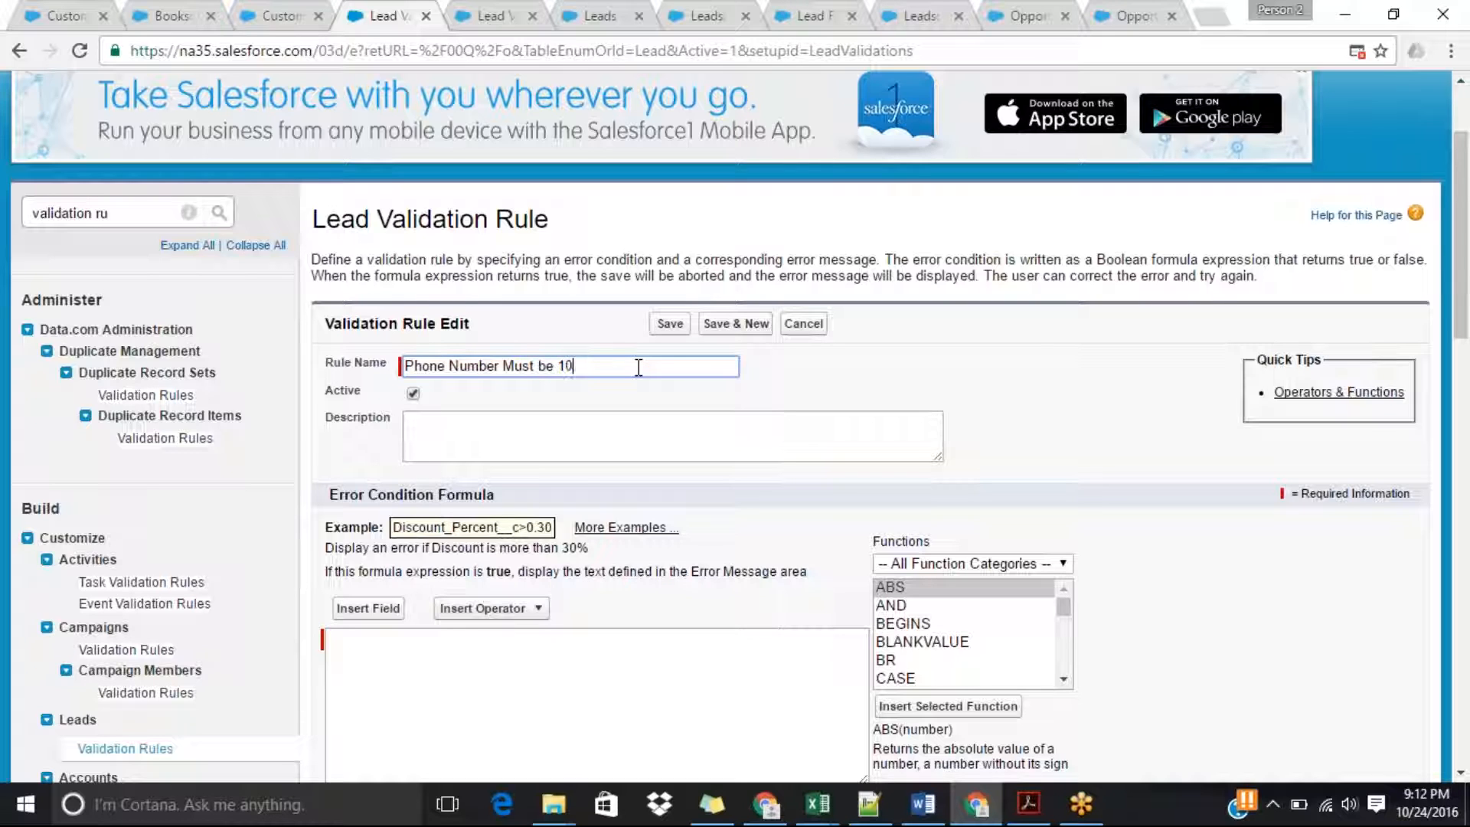
type(" digits")
key("Tab")
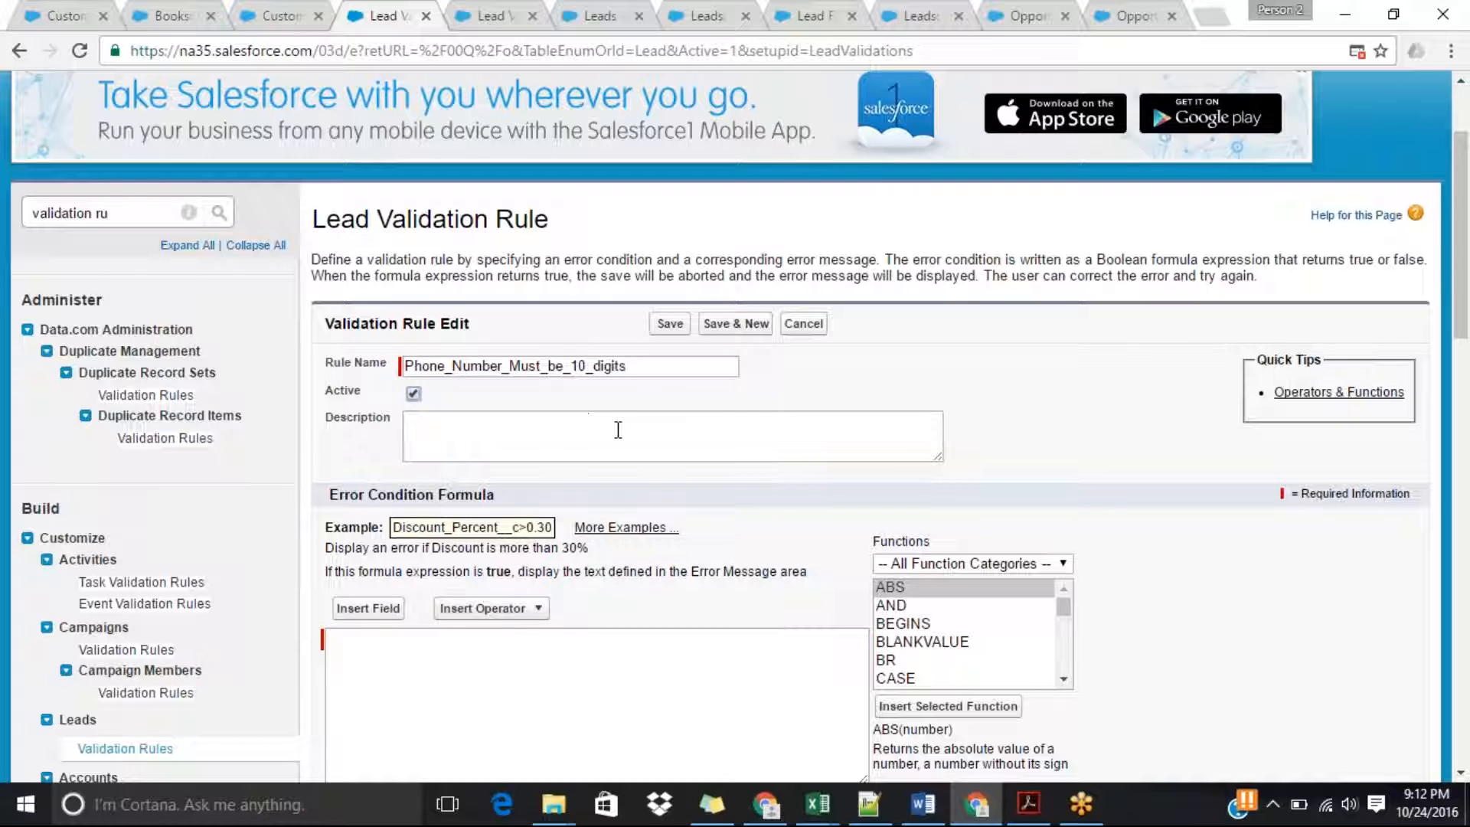
Enter the rule's description as "Restrict users from entering wrong number".
left_click(532, 439)
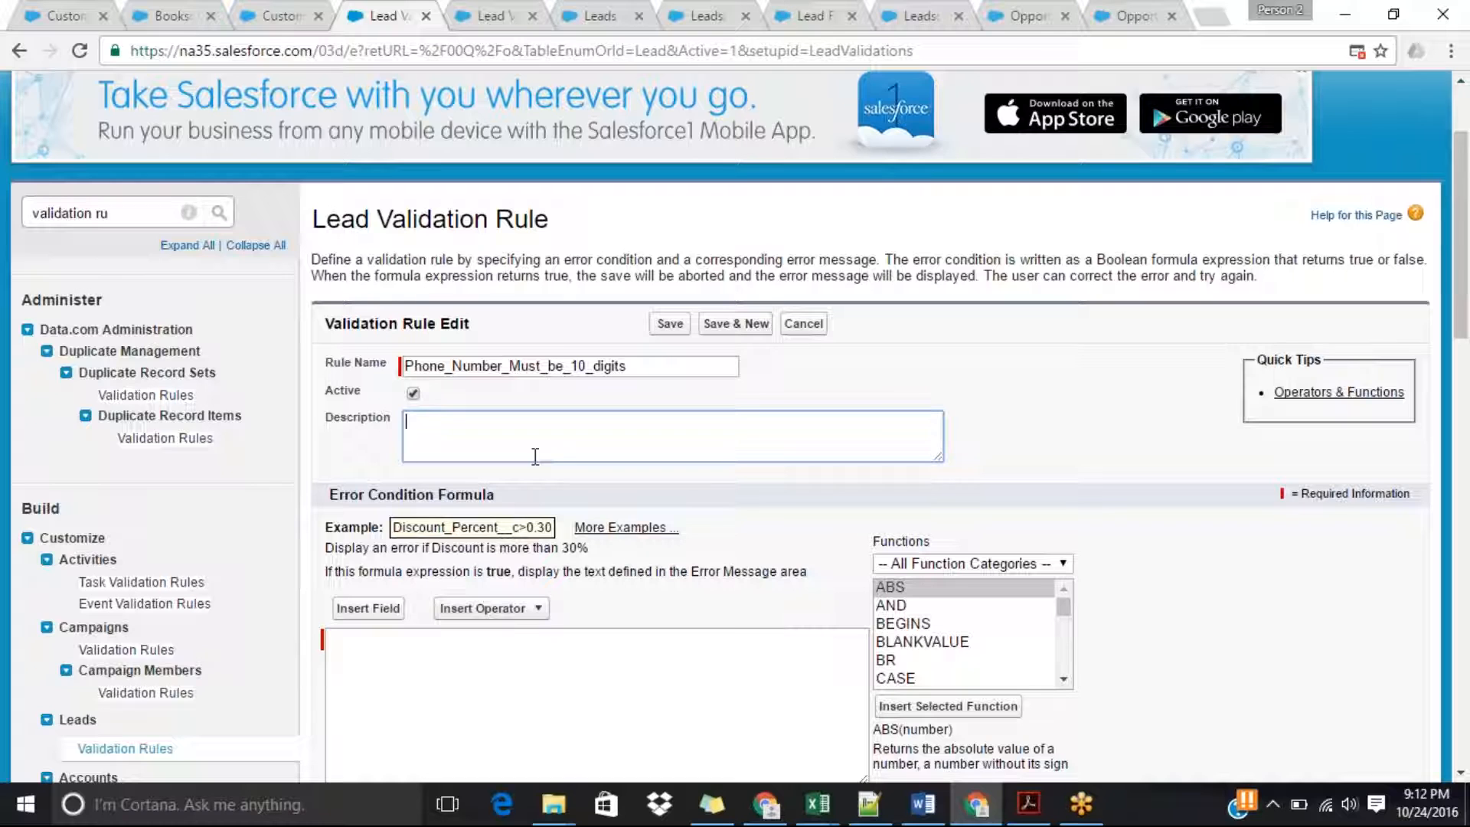
type("Restrict userss from entering ")
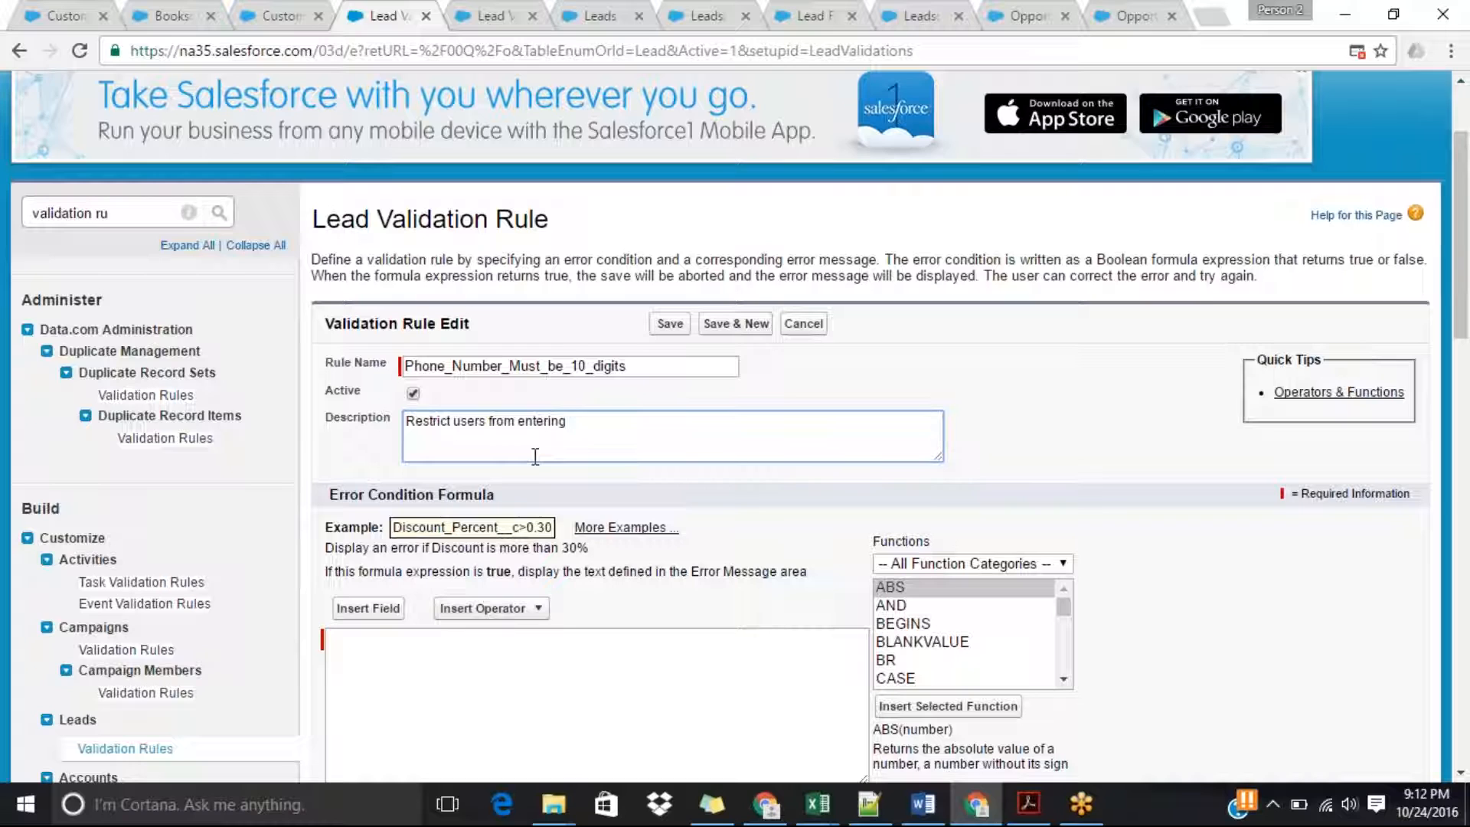
type("wrong number")
left_click(551, 689)
Look through the functions in the Date & Time and Logical categories available for the error condition formula.
left_click_drag(1464, 226, 1464, 321)
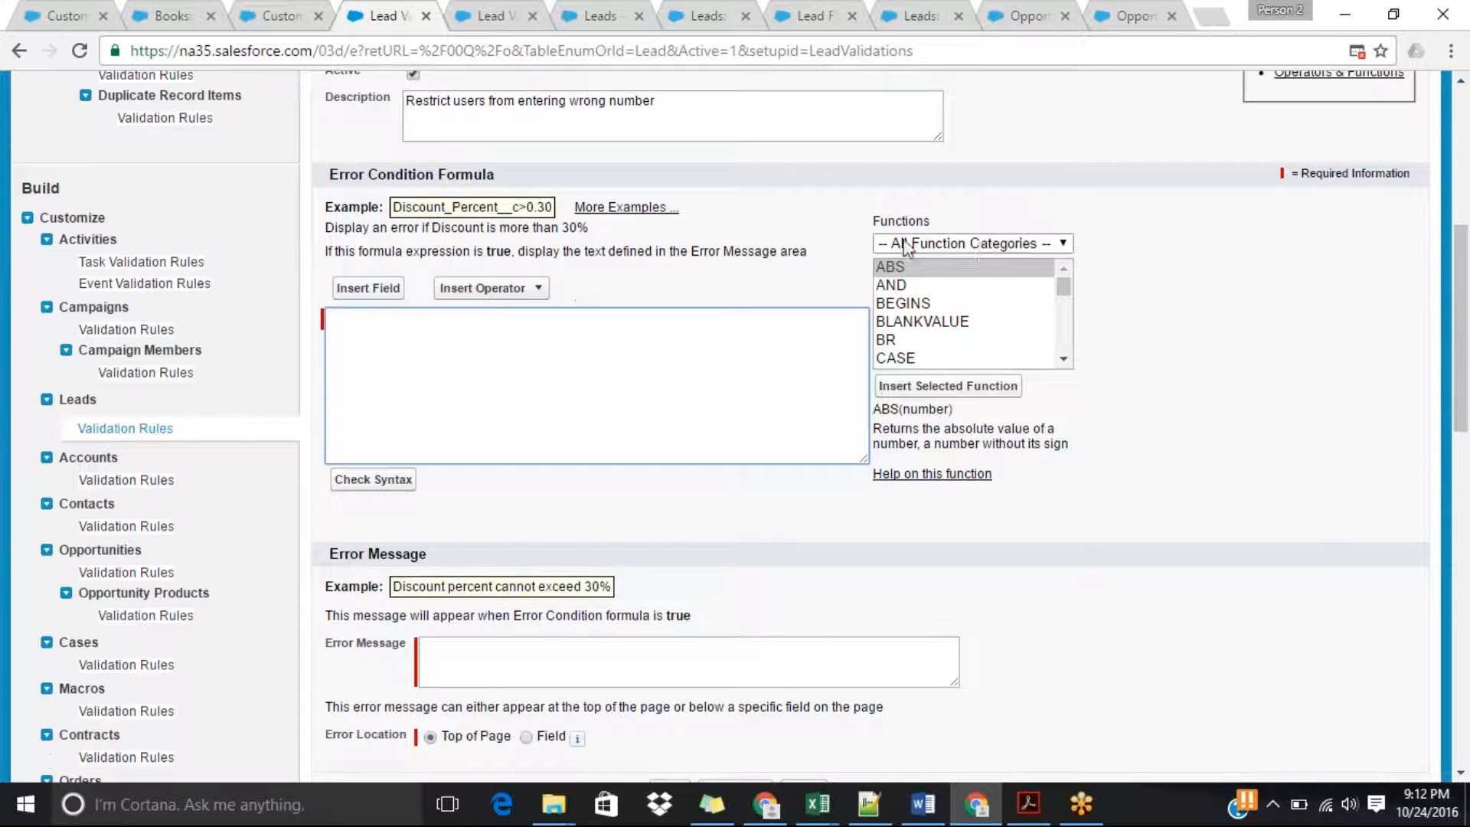
left_click(1012, 246)
left_click(1014, 247)
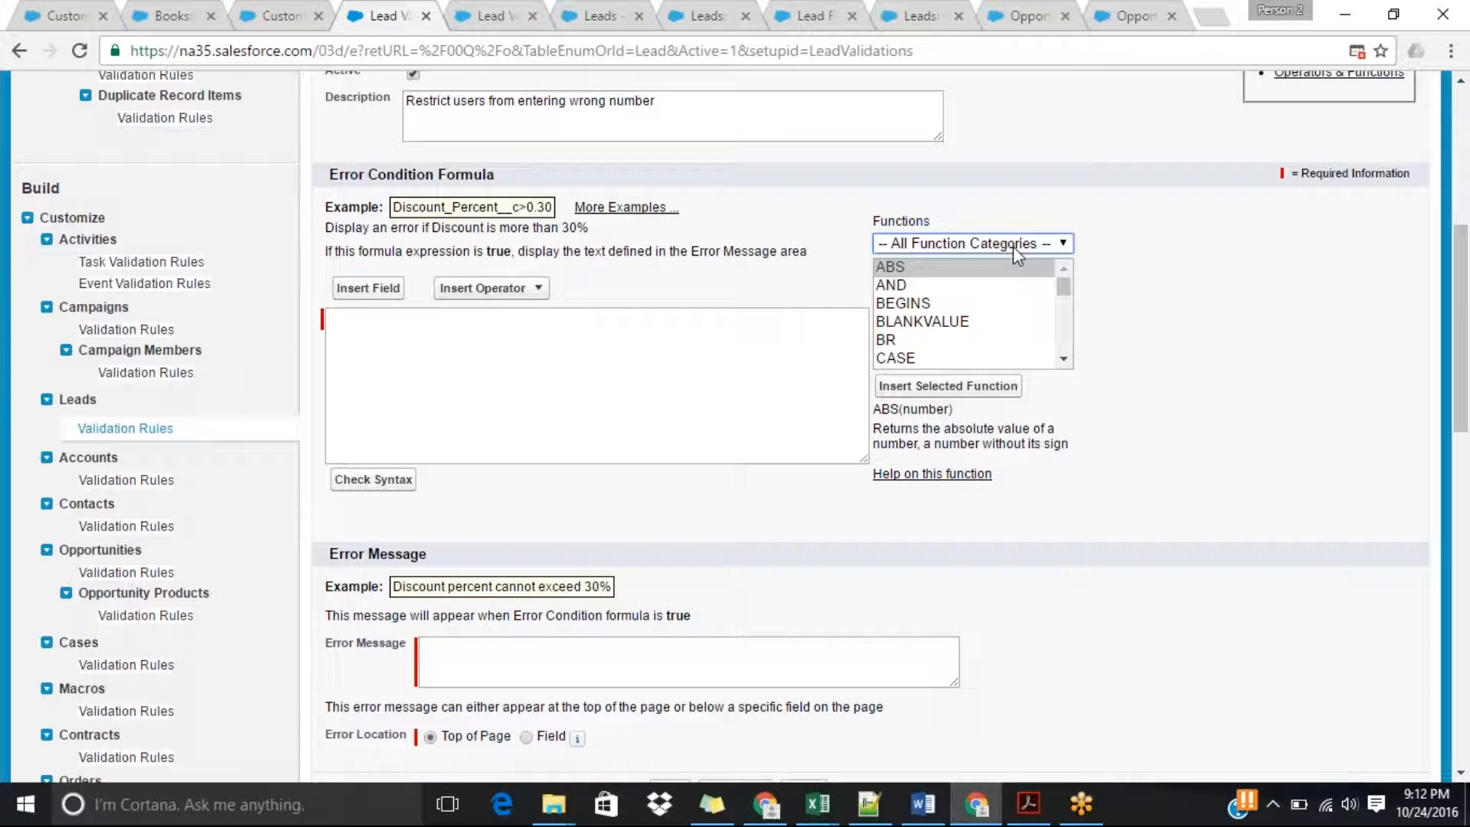
mouse_move(1064, 276)
left_mouse_down()
mouse_move(1066, 360)
mouse_move(1060, 256)
left_mouse_up()
left_click(1008, 248)
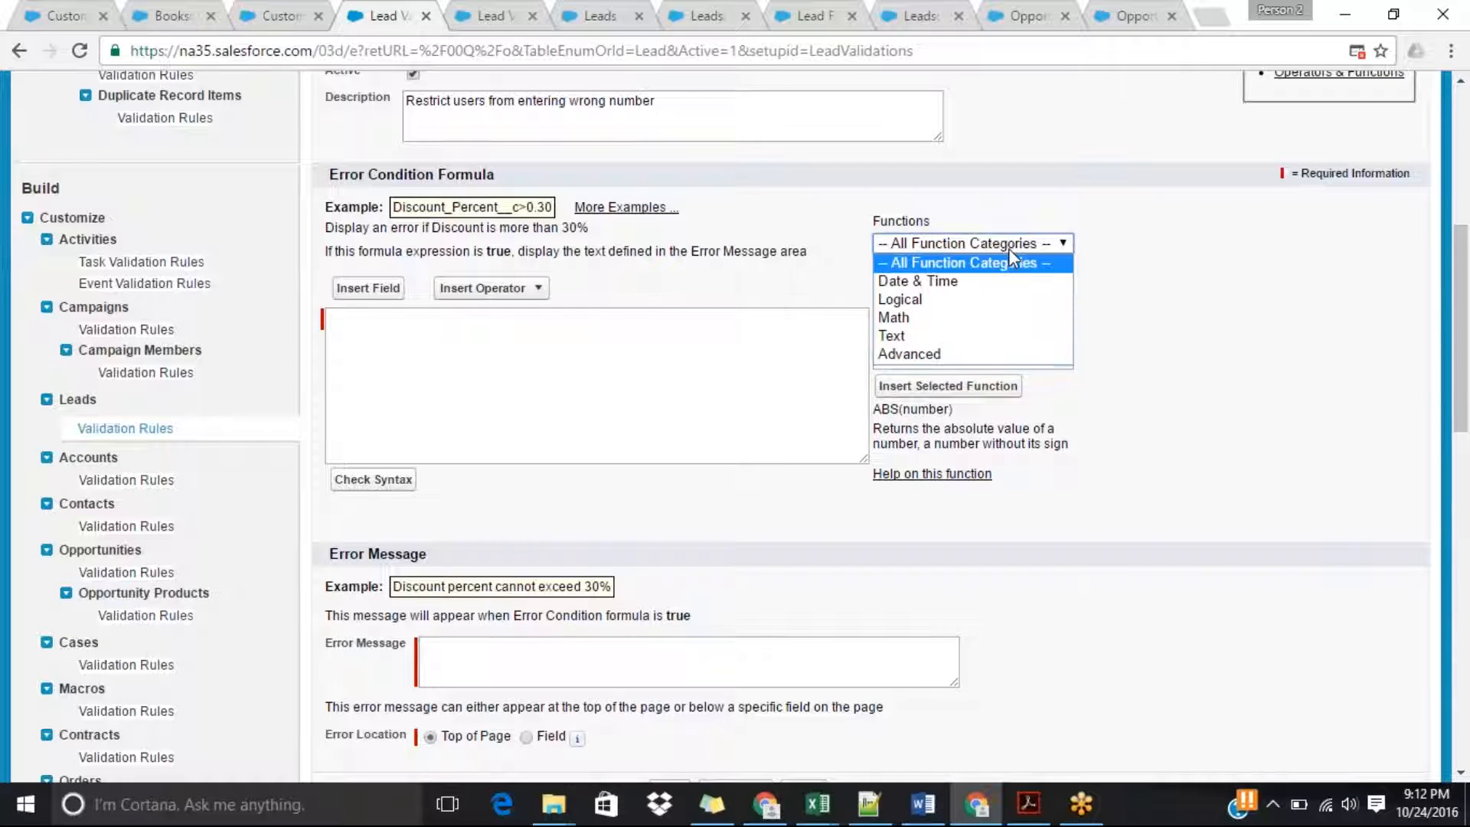
left_click(922, 283)
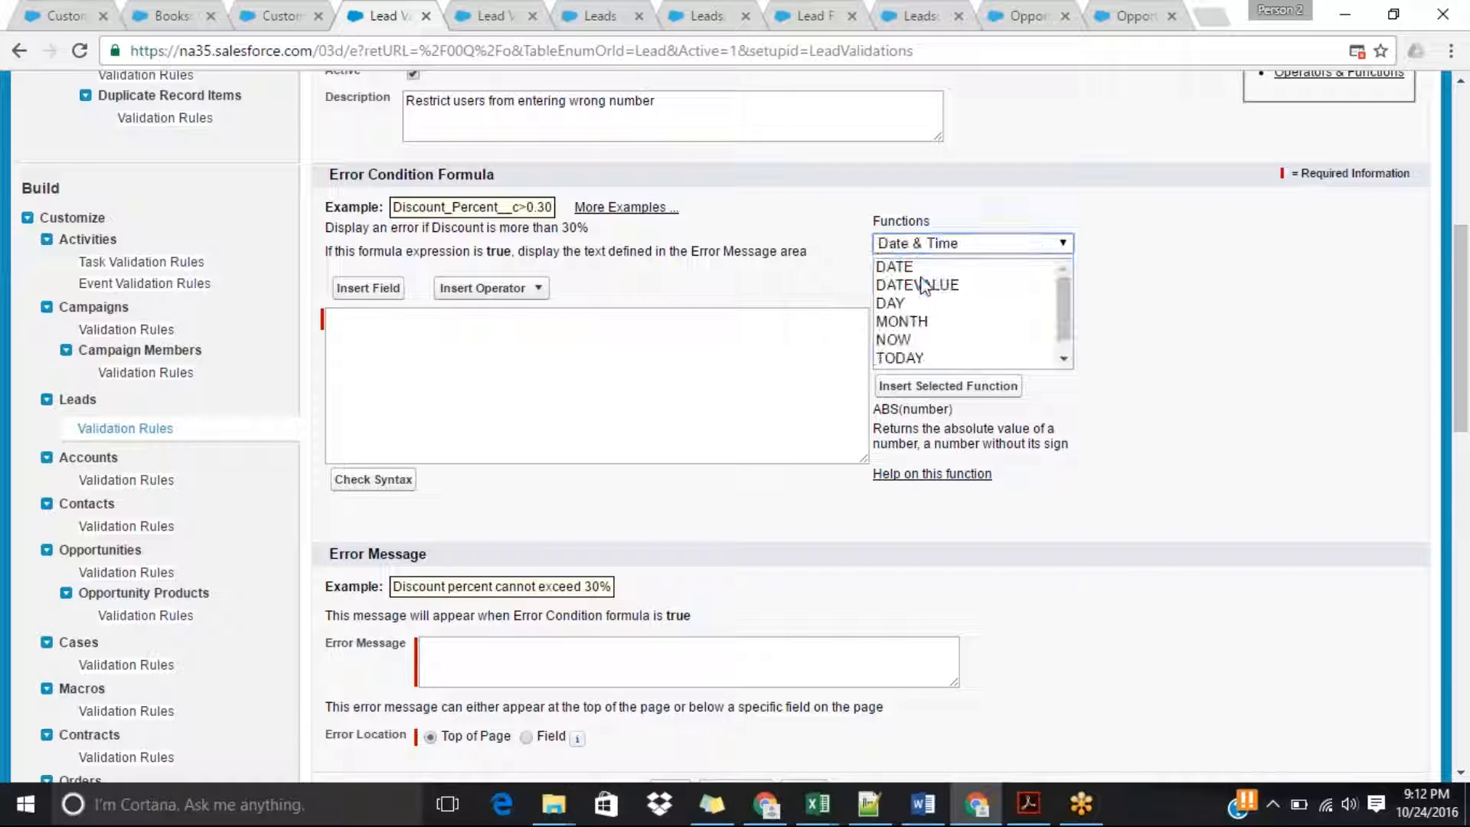
mouse_move(1062, 303)
left_mouse_down()
mouse_move(1067, 334)
mouse_move(1065, 277)
left_mouse_up()
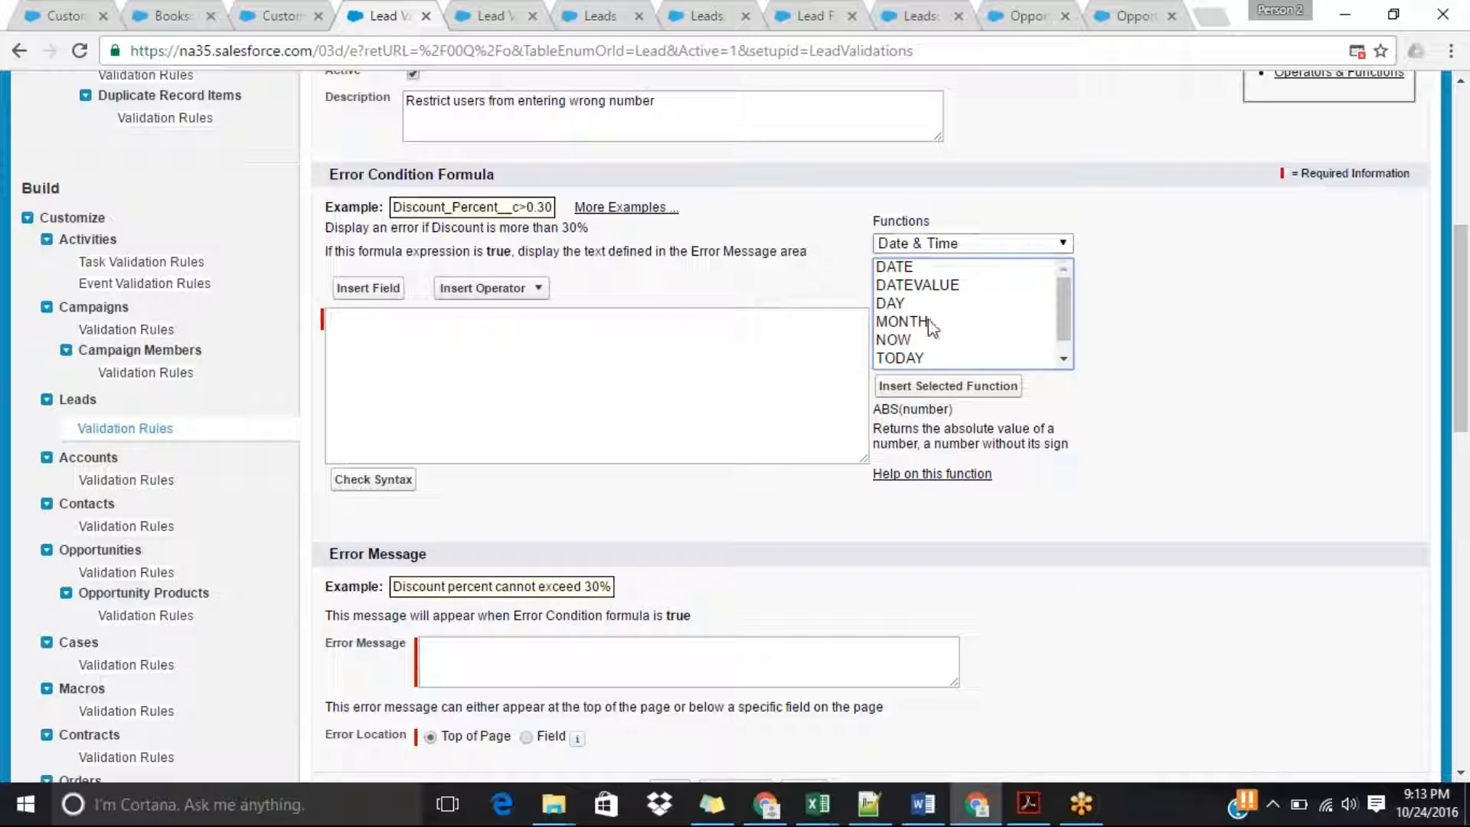
left_click(980, 241)
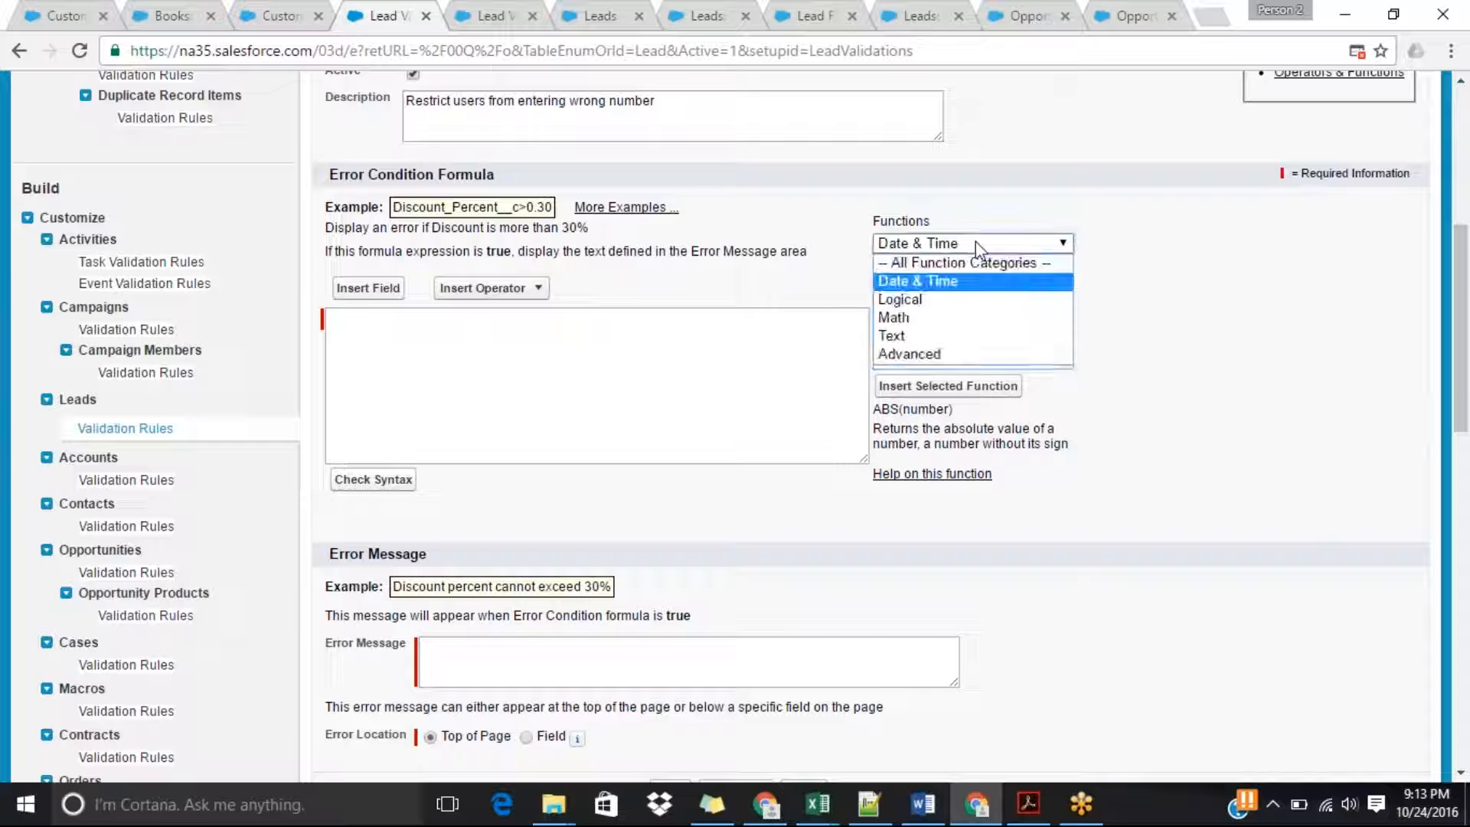
left_click(930, 300)
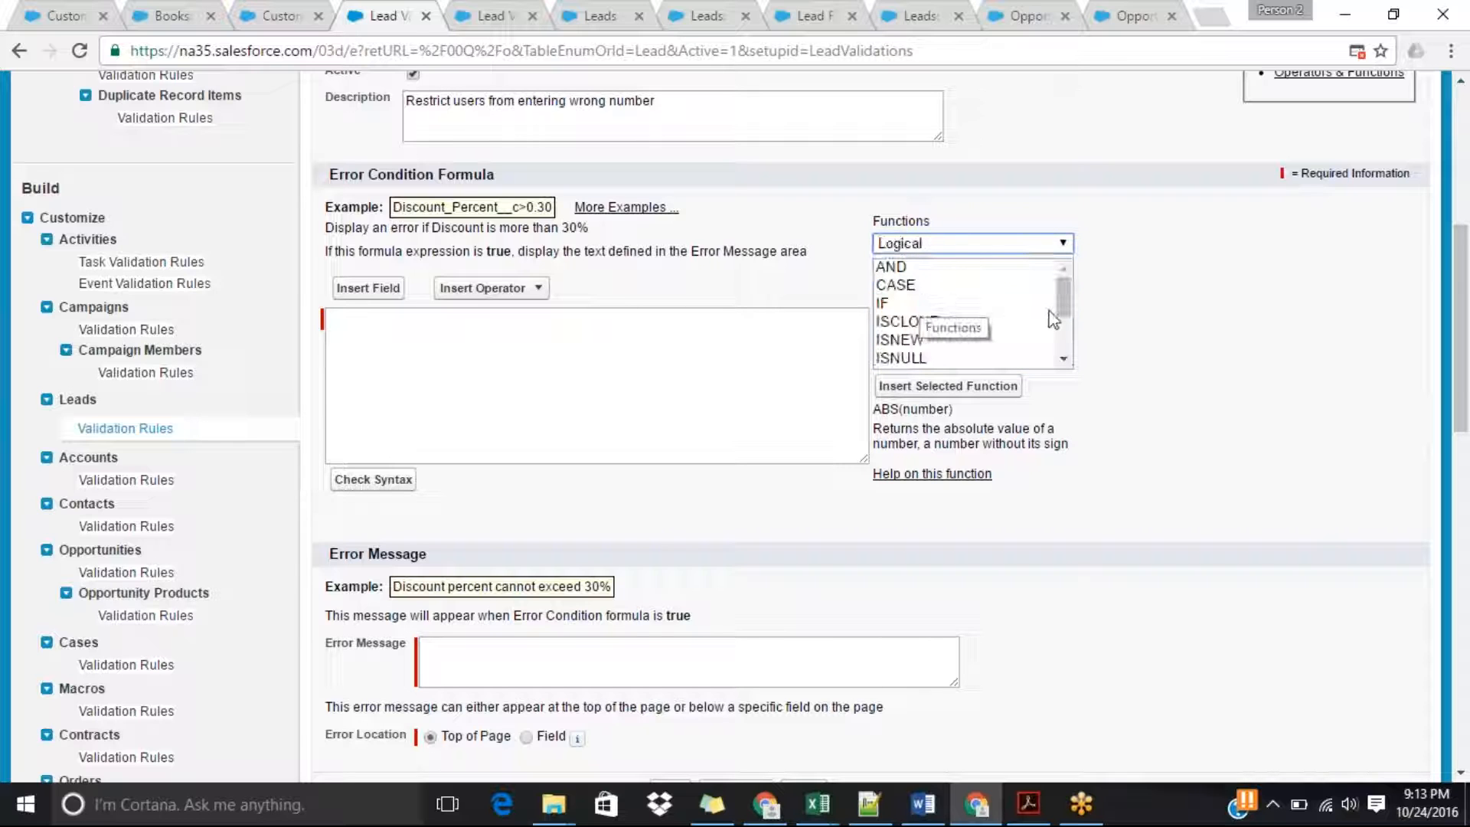
mouse_move(1066, 301)
left_mouse_down()
mouse_move(1064, 352)
mouse_move(1064, 272)
left_mouse_up()
Look through the functions in the Math, Text and Advanced categories.
left_click(988, 243)
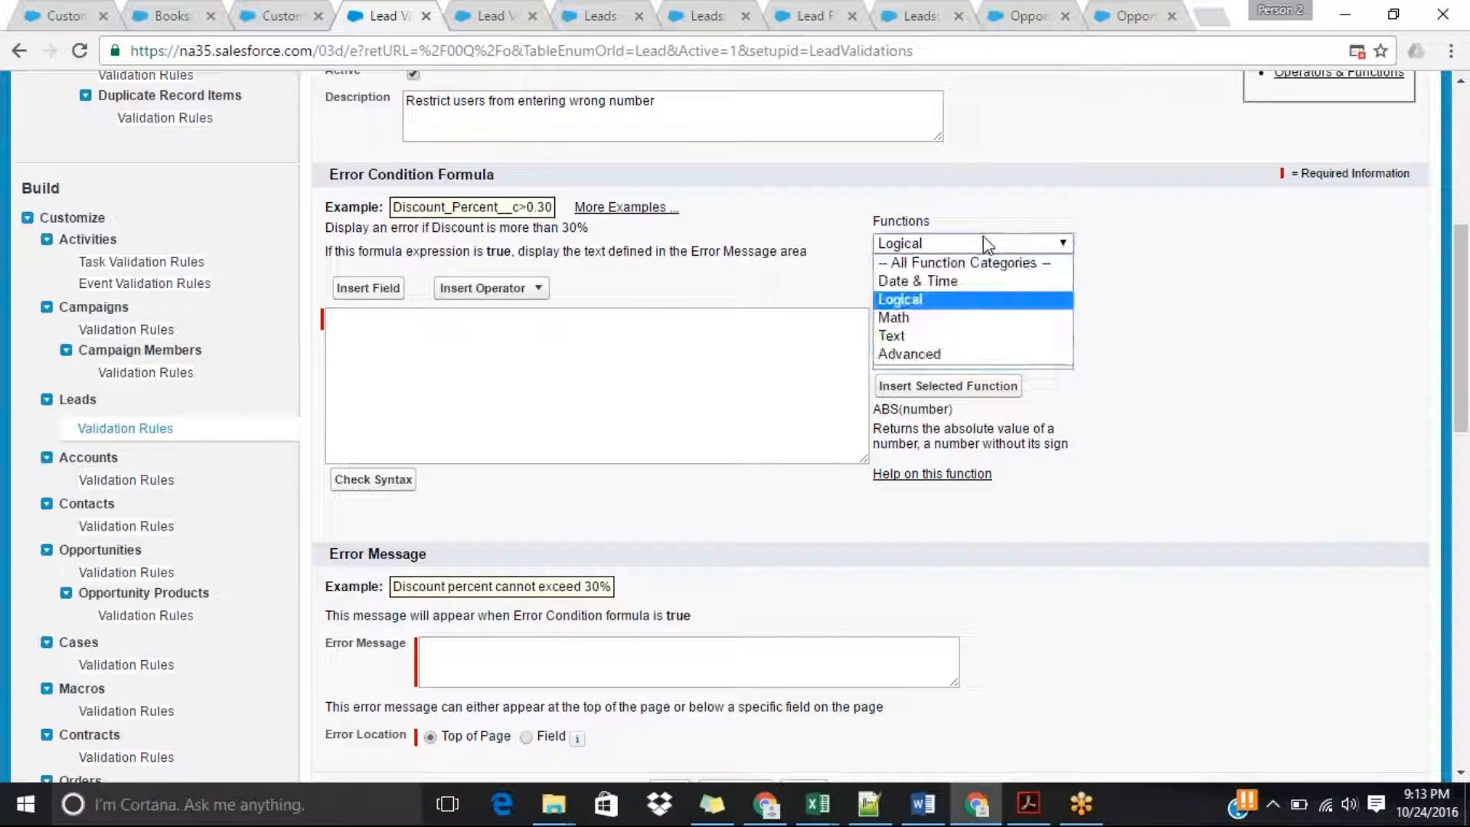
left_click(922, 318)
mouse_move(1071, 299)
left_mouse_down()
mouse_move(1065, 357)
mouse_move(1065, 303)
left_mouse_up()
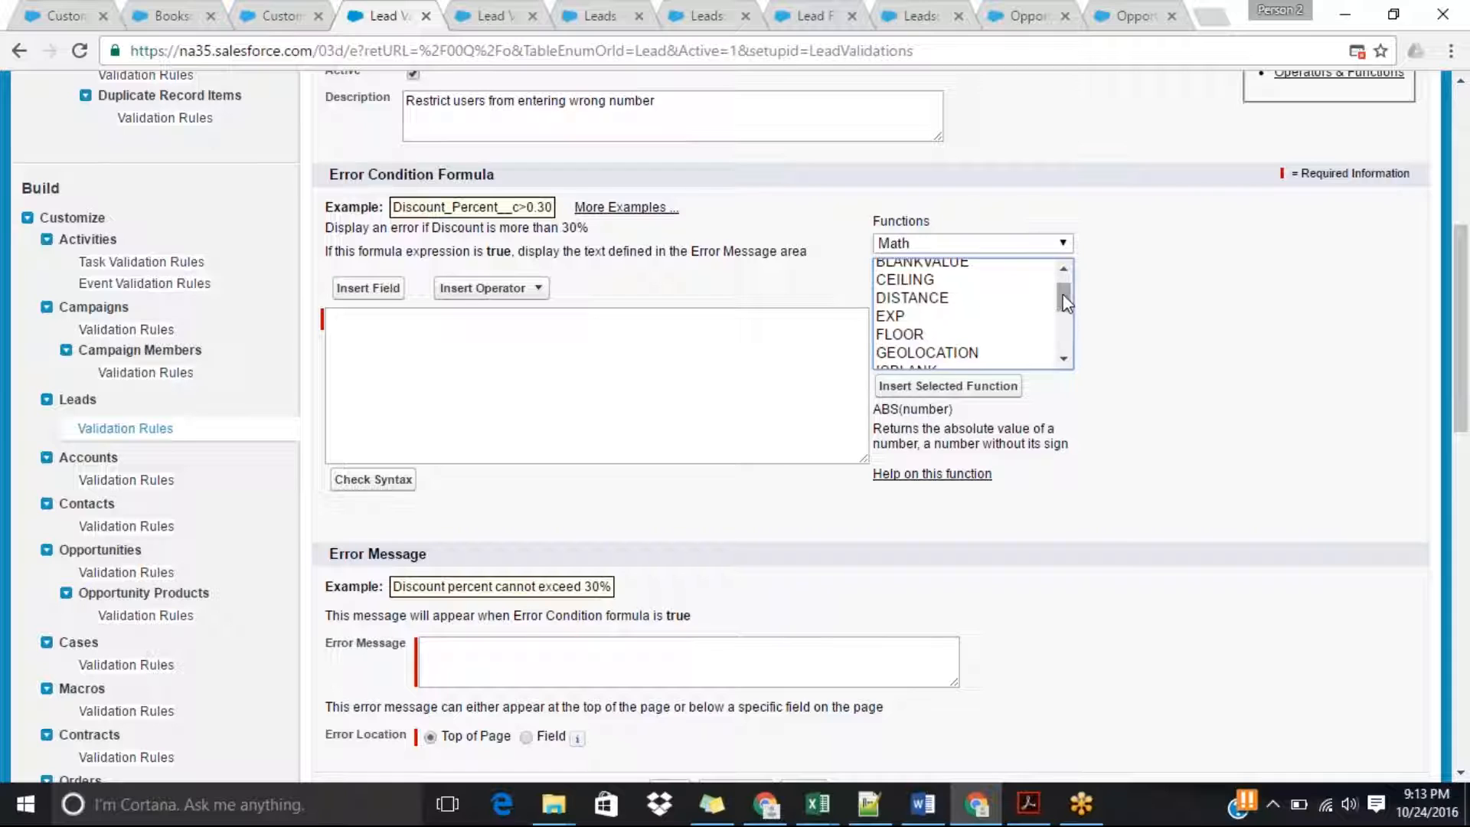
left_click(1058, 244)
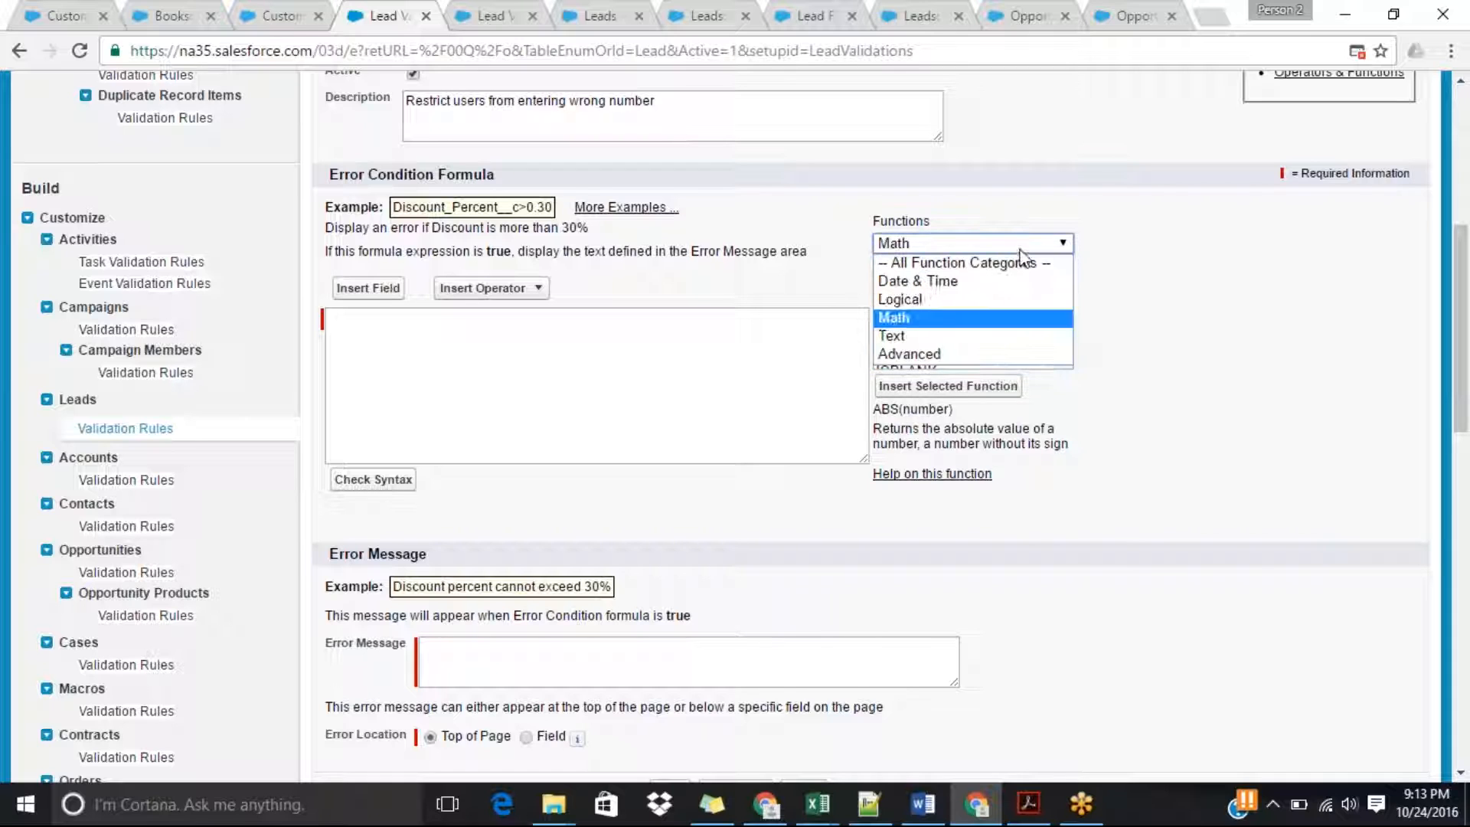
left_click(897, 336)
left_click(1070, 266)
mouse_move(1065, 290)
left_mouse_down()
mouse_move(1065, 353)
mouse_move(1066, 285)
left_mouse_up()
left_click(1054, 244)
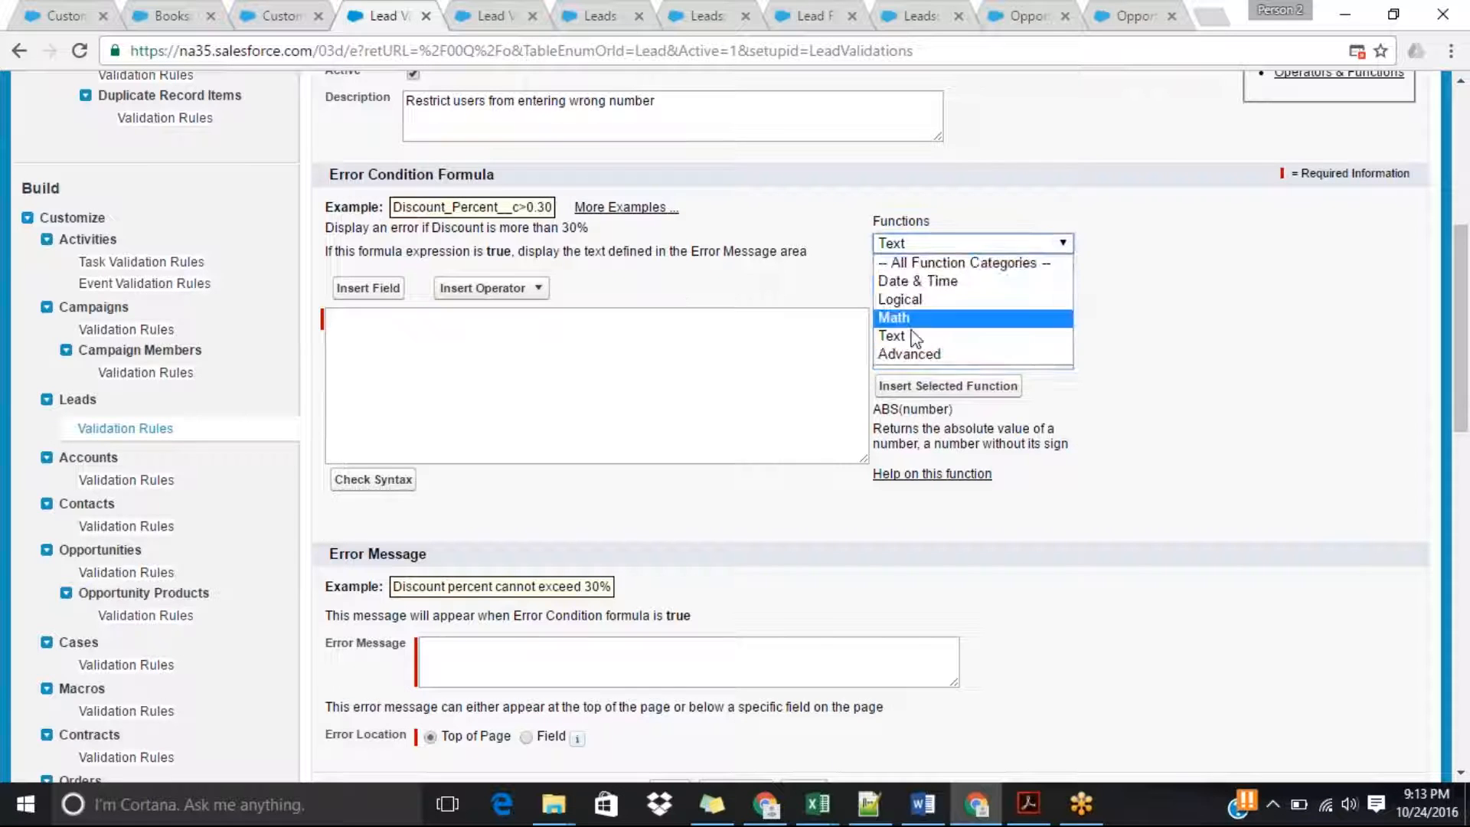
left_click(911, 353)
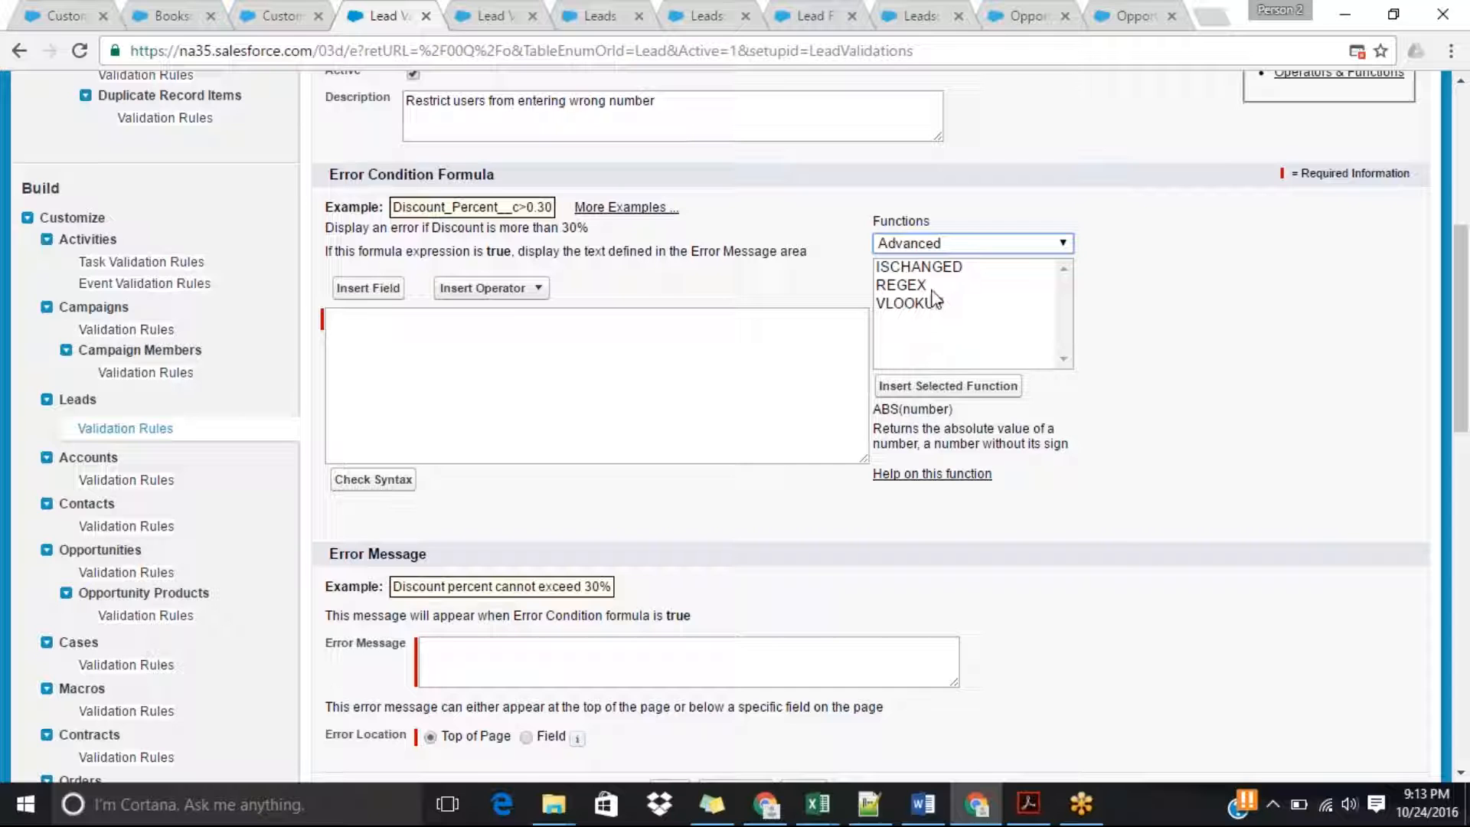
Show all function categories again and select the LEN function.
left_click(963, 243)
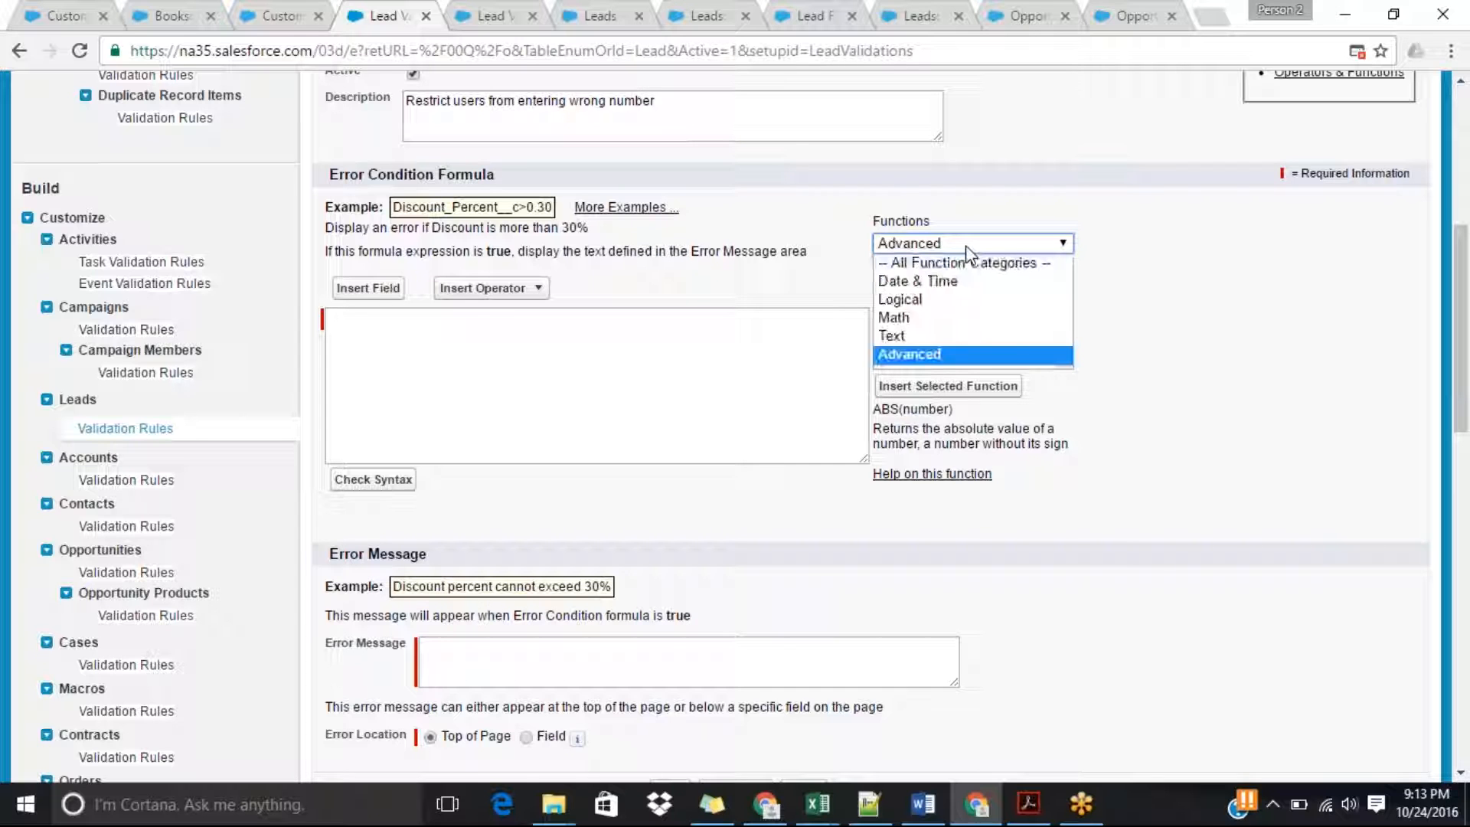
left_click(962, 264)
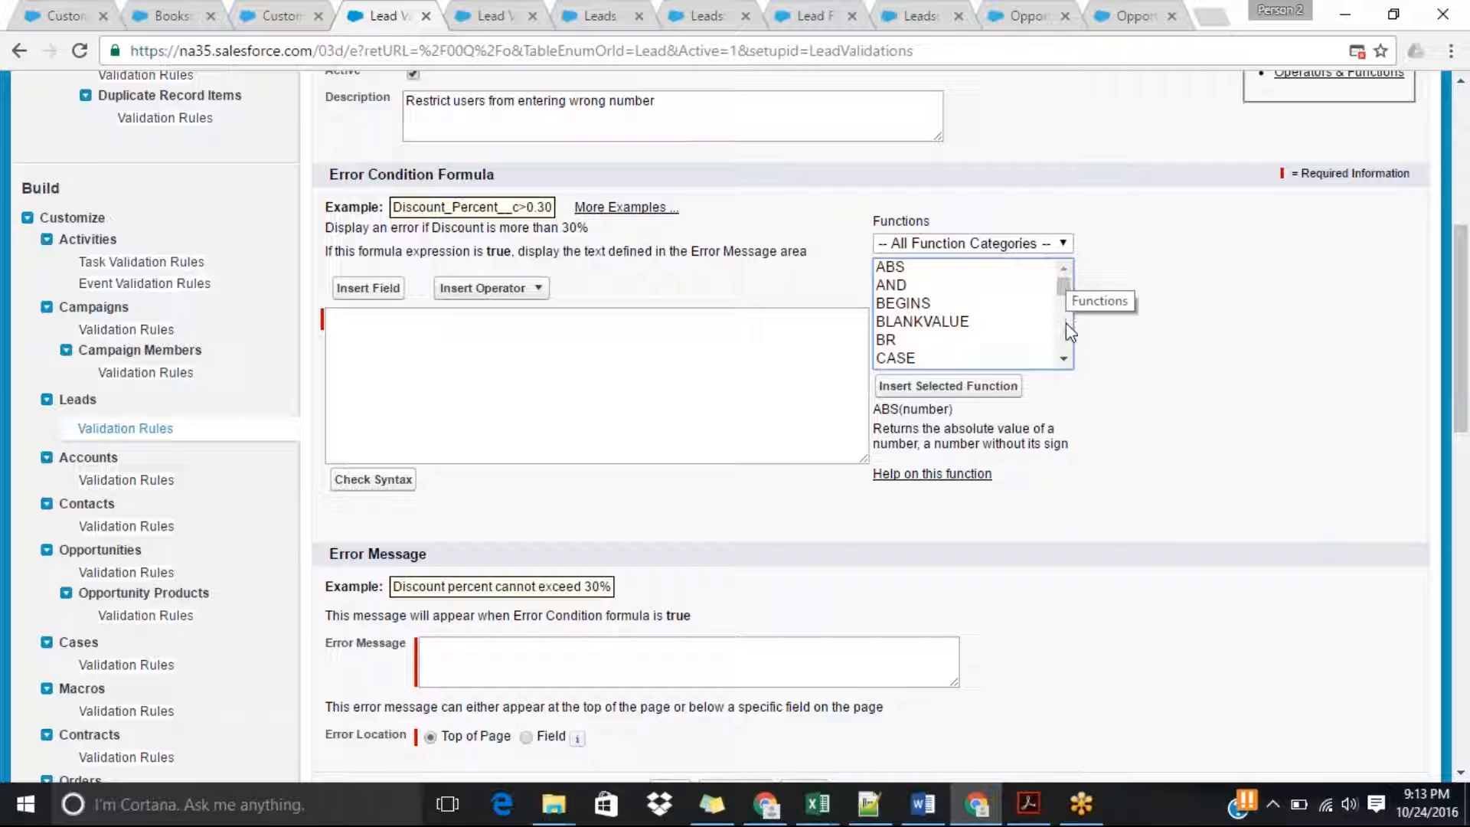
left_click(1064, 359)
left_click(1064, 360)
left_click(1064, 360)
left_click(1064, 360)
left_click(1064, 359)
left_click(1064, 360)
left_click(1064, 360)
left_click(1064, 360)
left_click(1064, 359)
left_click(1064, 360)
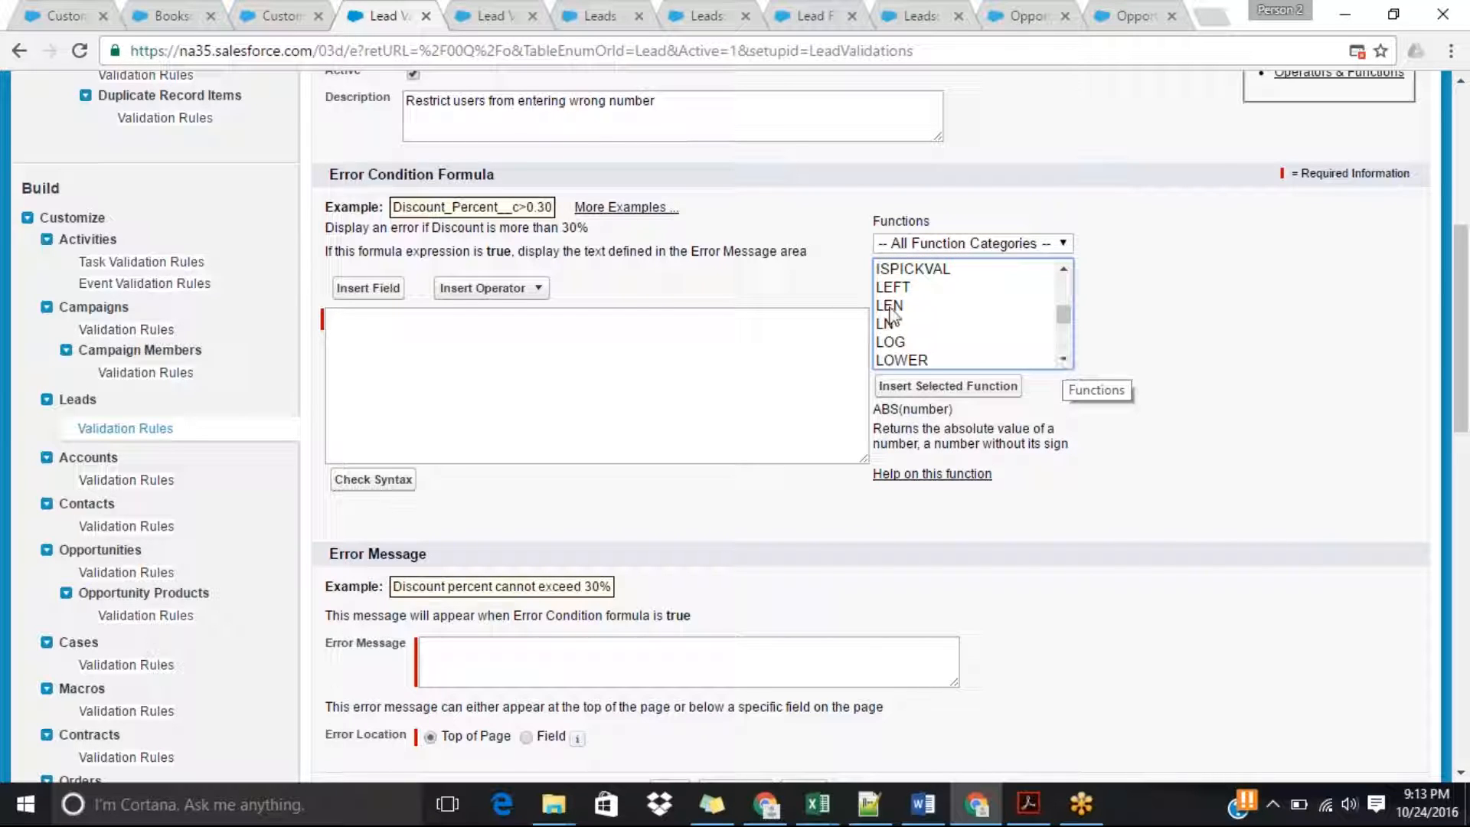
left_click(891, 306)
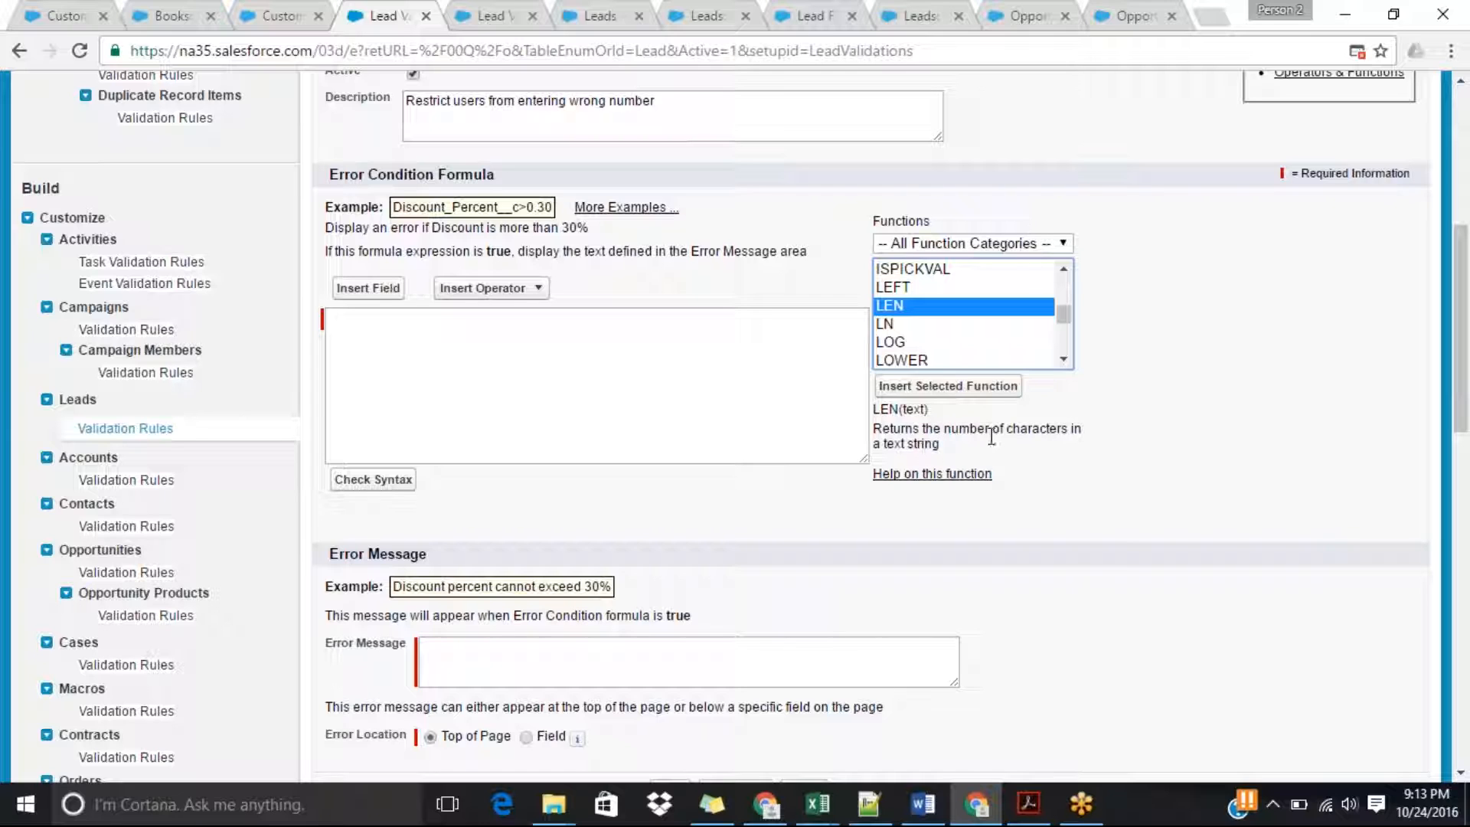
Look over the functions listed below LEN and return to the selected LEN function.
scroll(1066, 360, "down", 3)
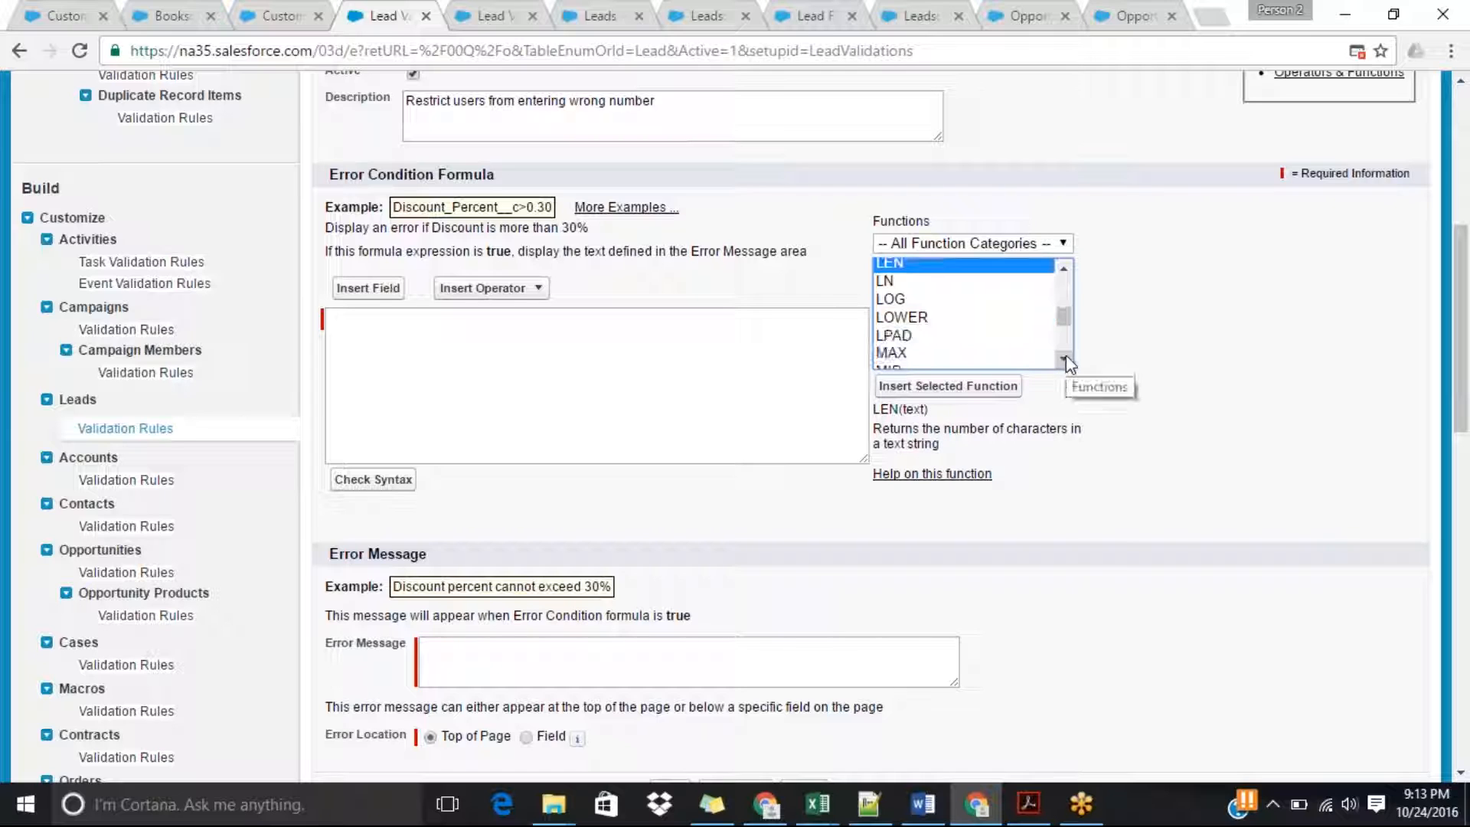
scroll(1066, 360, "down", 3)
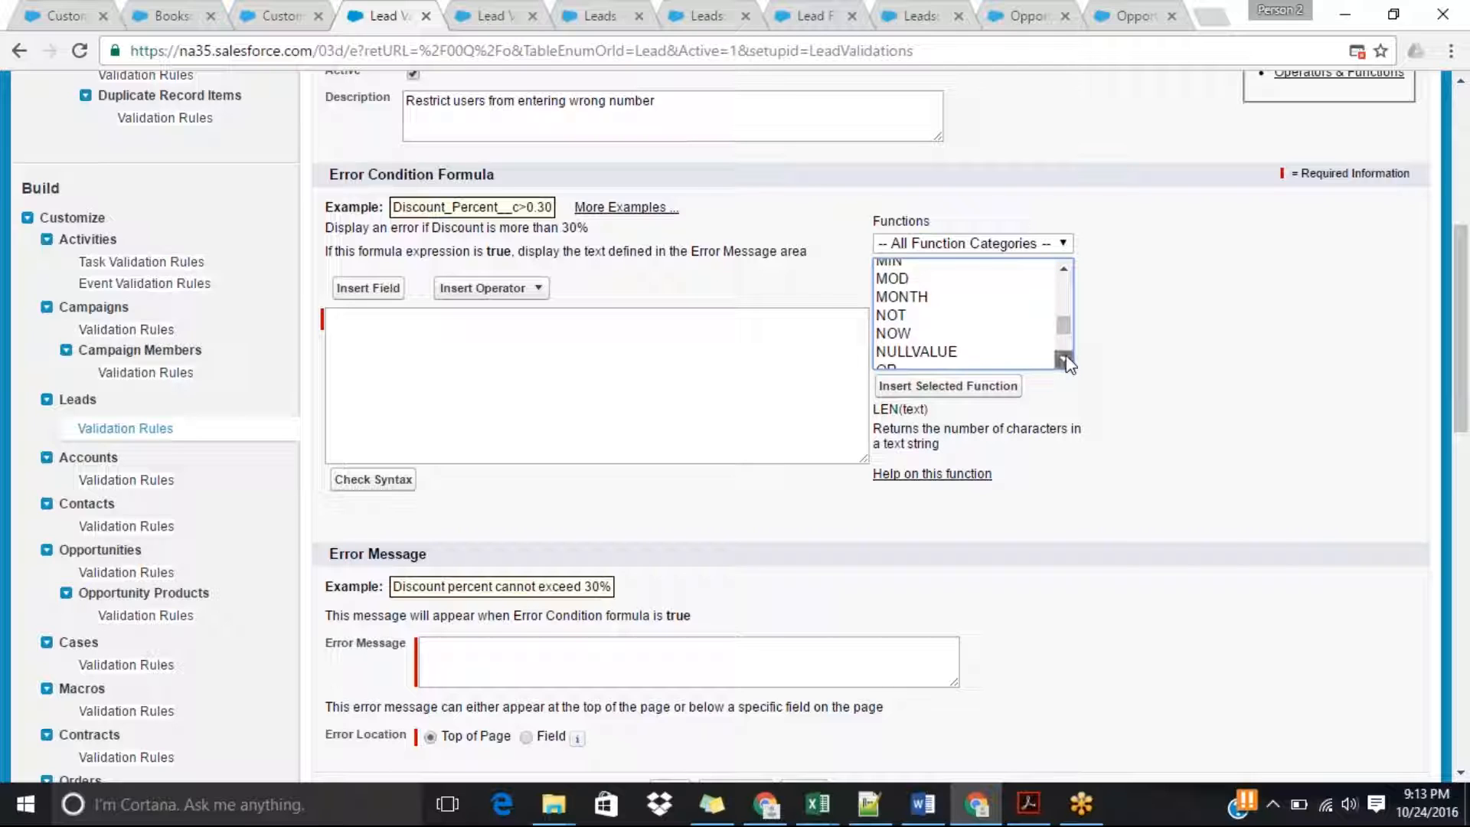
scroll(1066, 360, "down", 4)
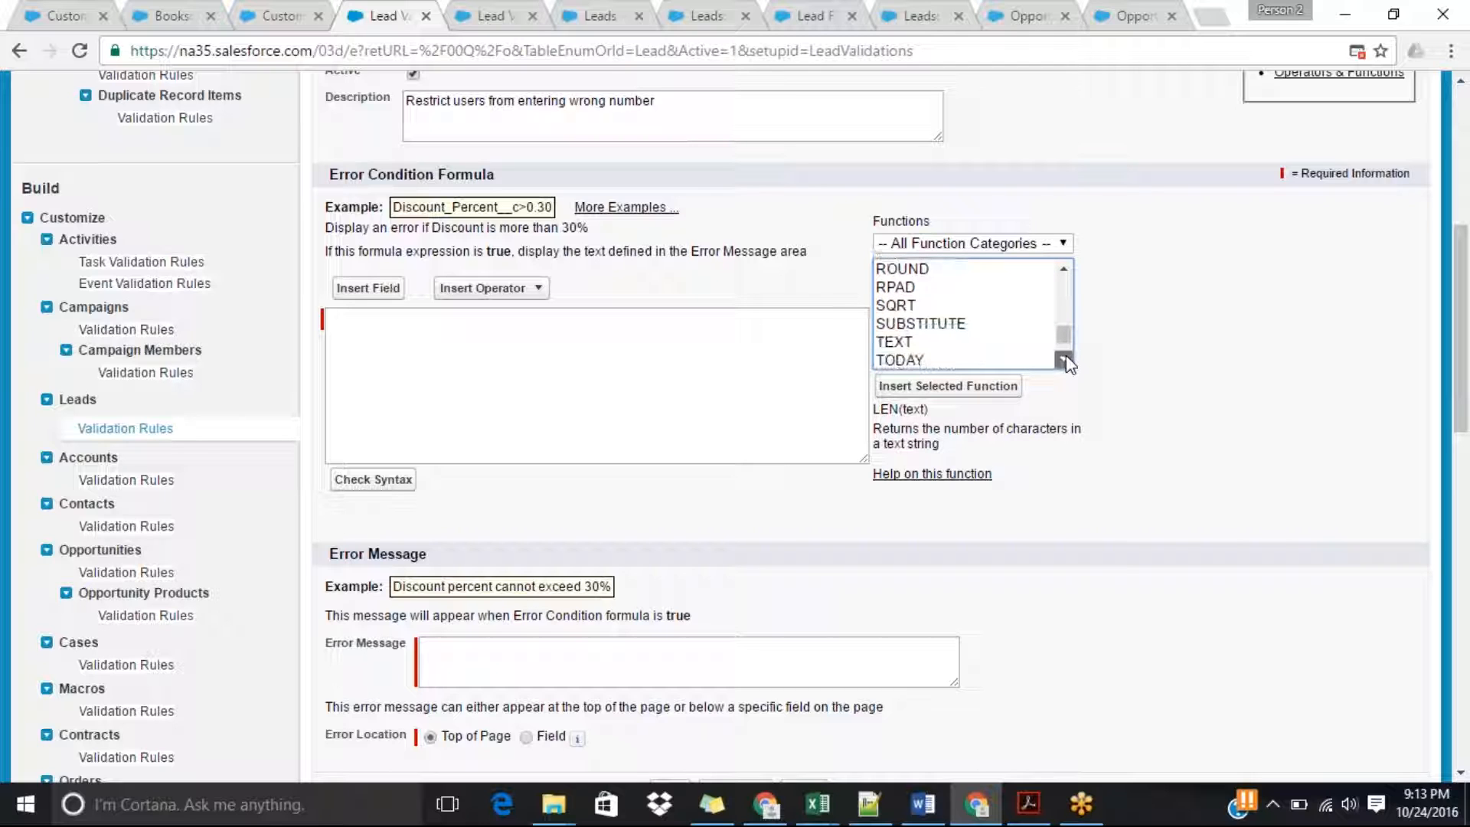
left_click_drag(1069, 342, 1071, 335)
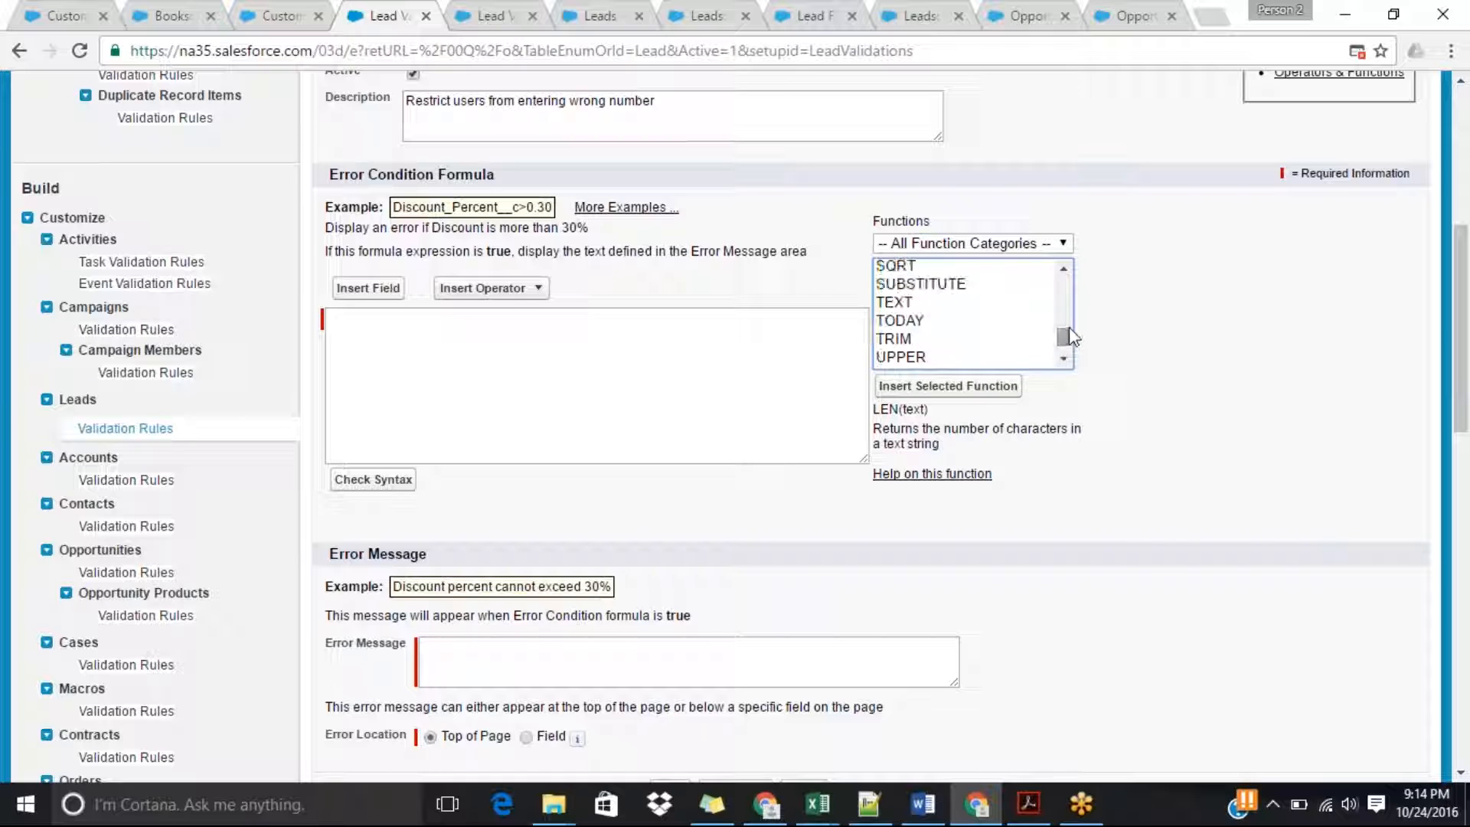
left_click(1063, 266)
scroll(1063, 264, "up", 3)
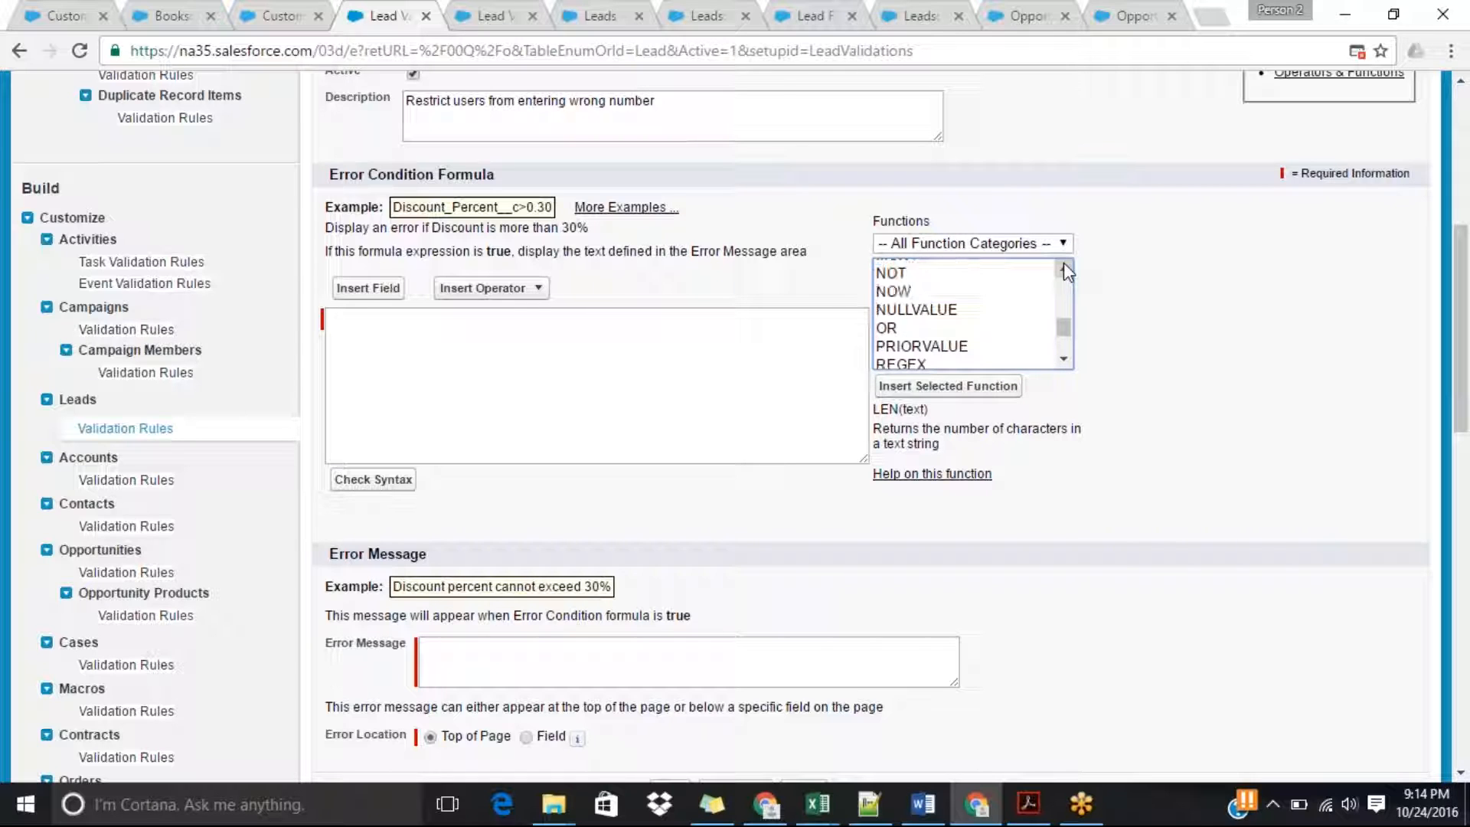
scroll(1064, 265, "up", 3)
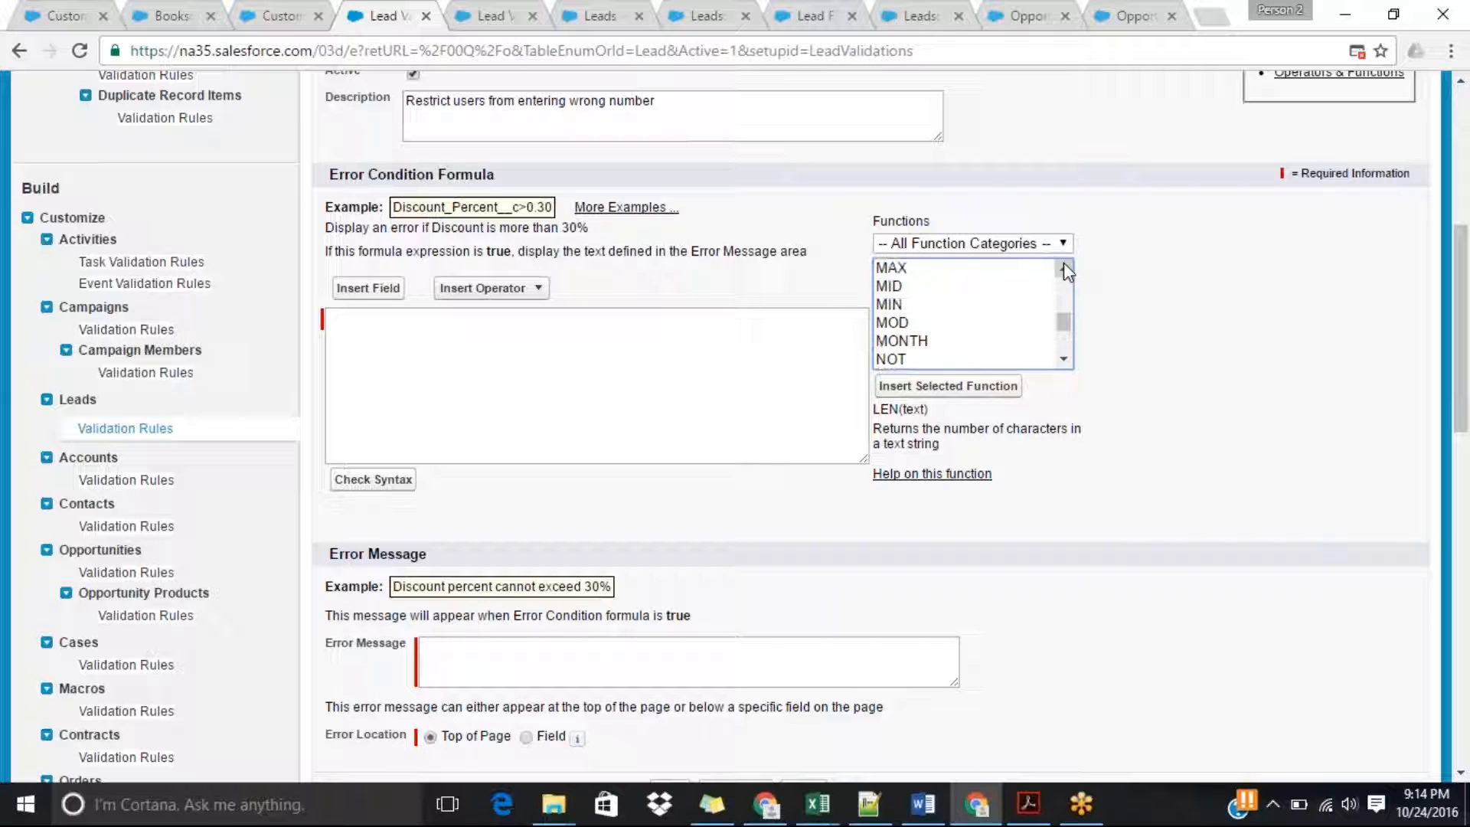
scroll(1063, 265, "up", 2)
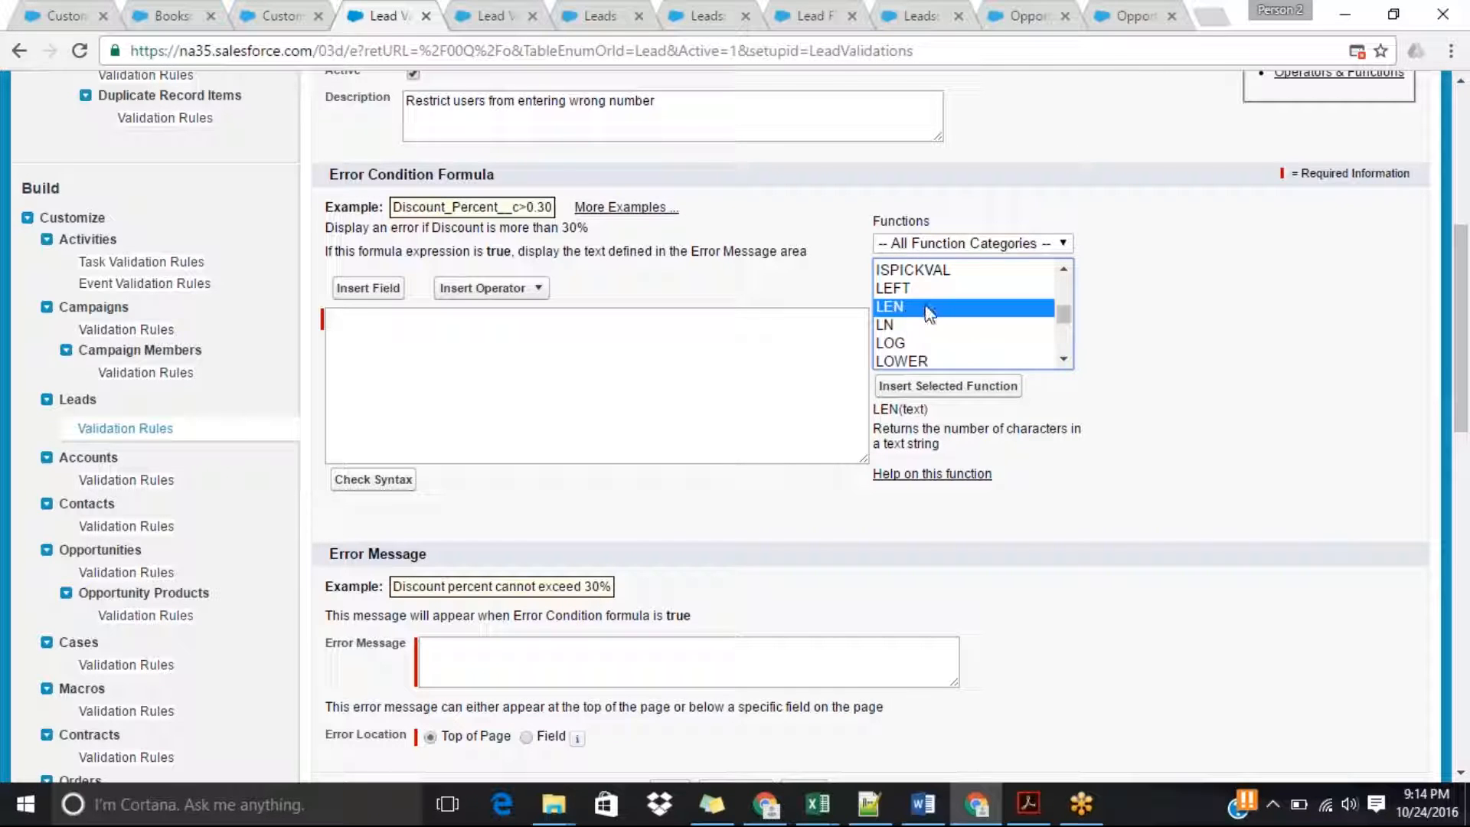
Insert the LEN function and complete the error condition formula as LEN(phone) > 10.
left_click(958, 389)
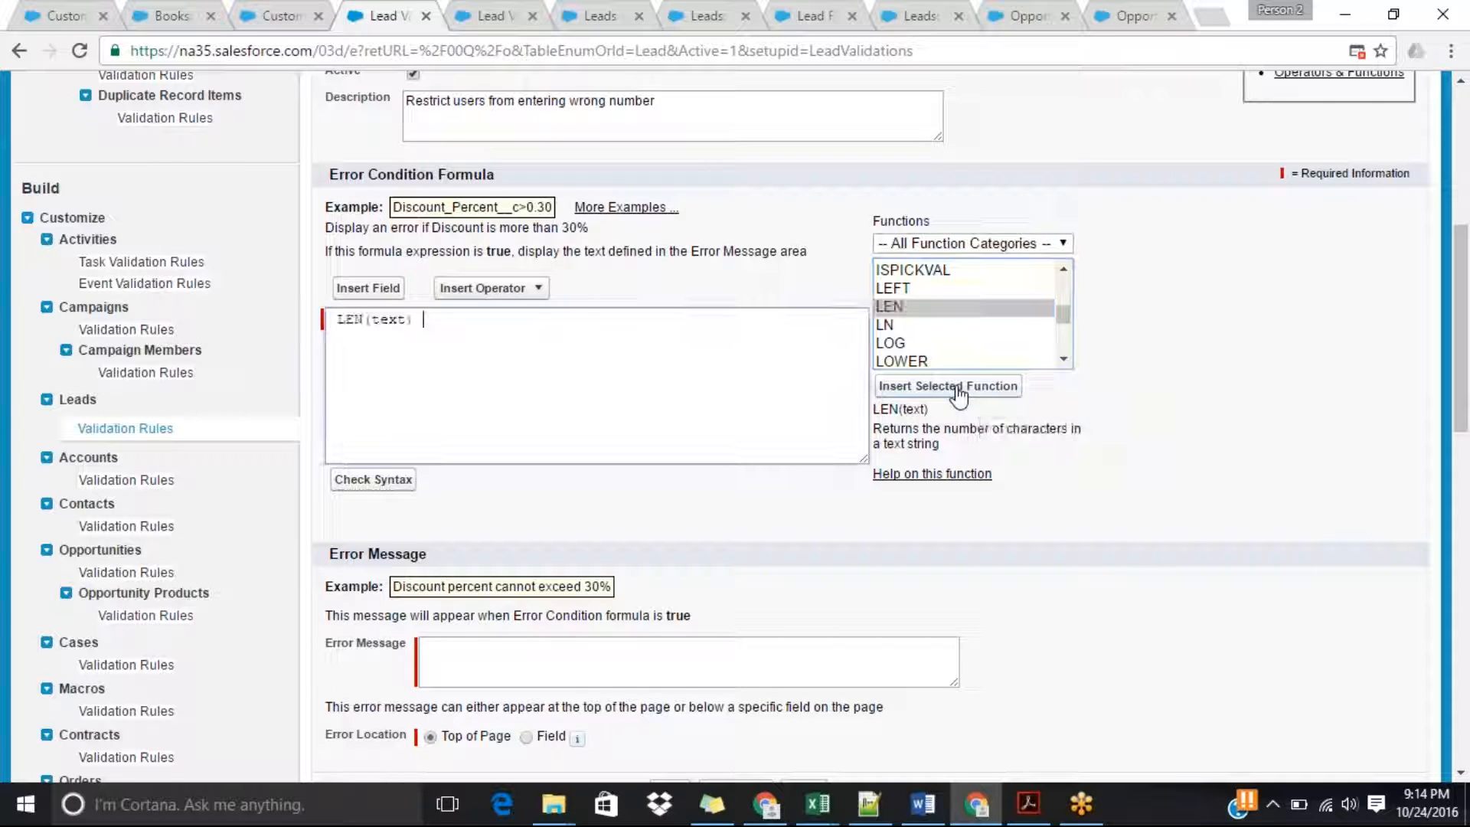
double_click(388, 319)
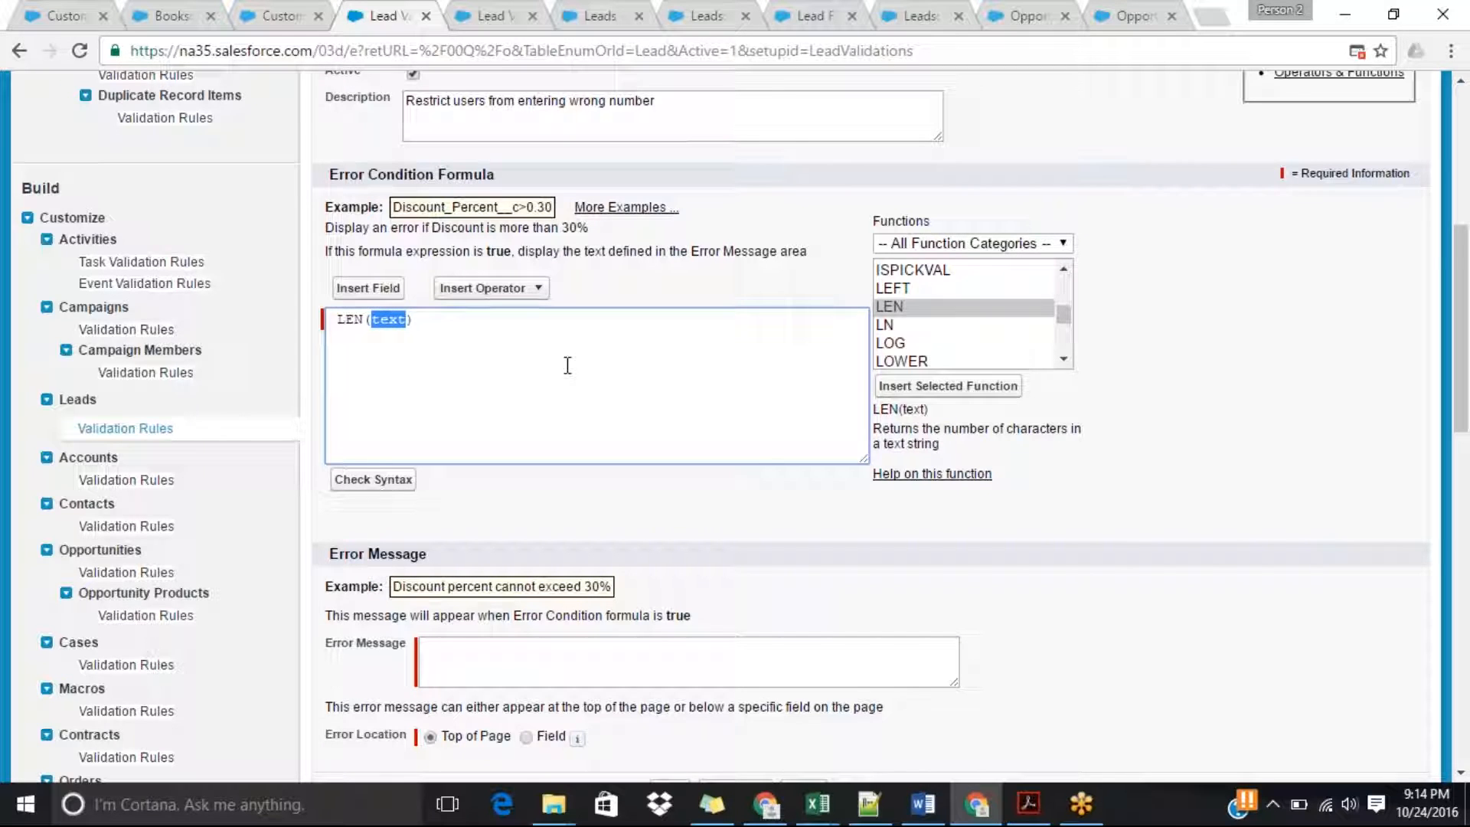
left_click(562, 375)
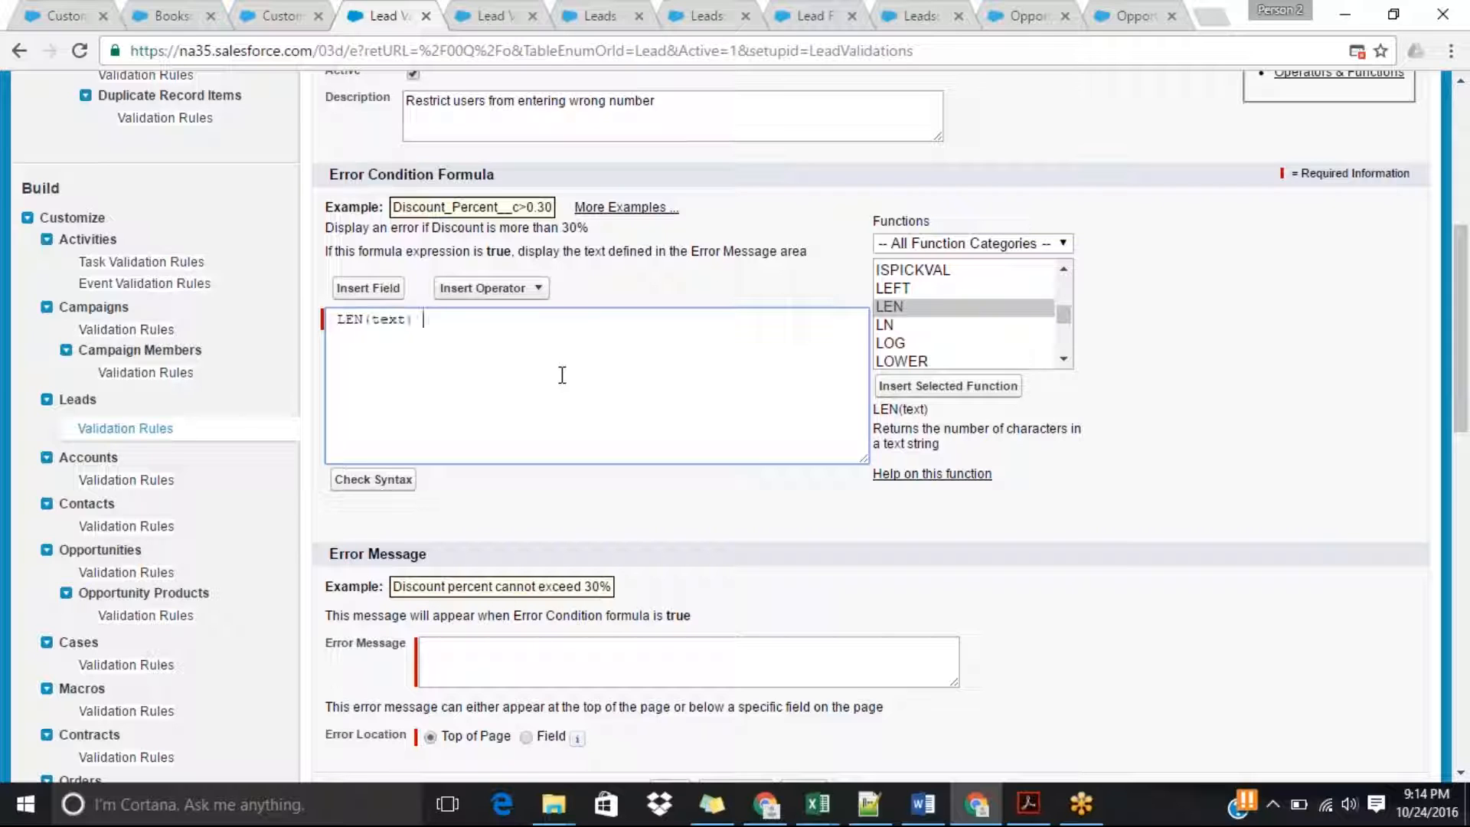
double_click(391, 320)
type("phone")
left_click(447, 322)
type("> 10")
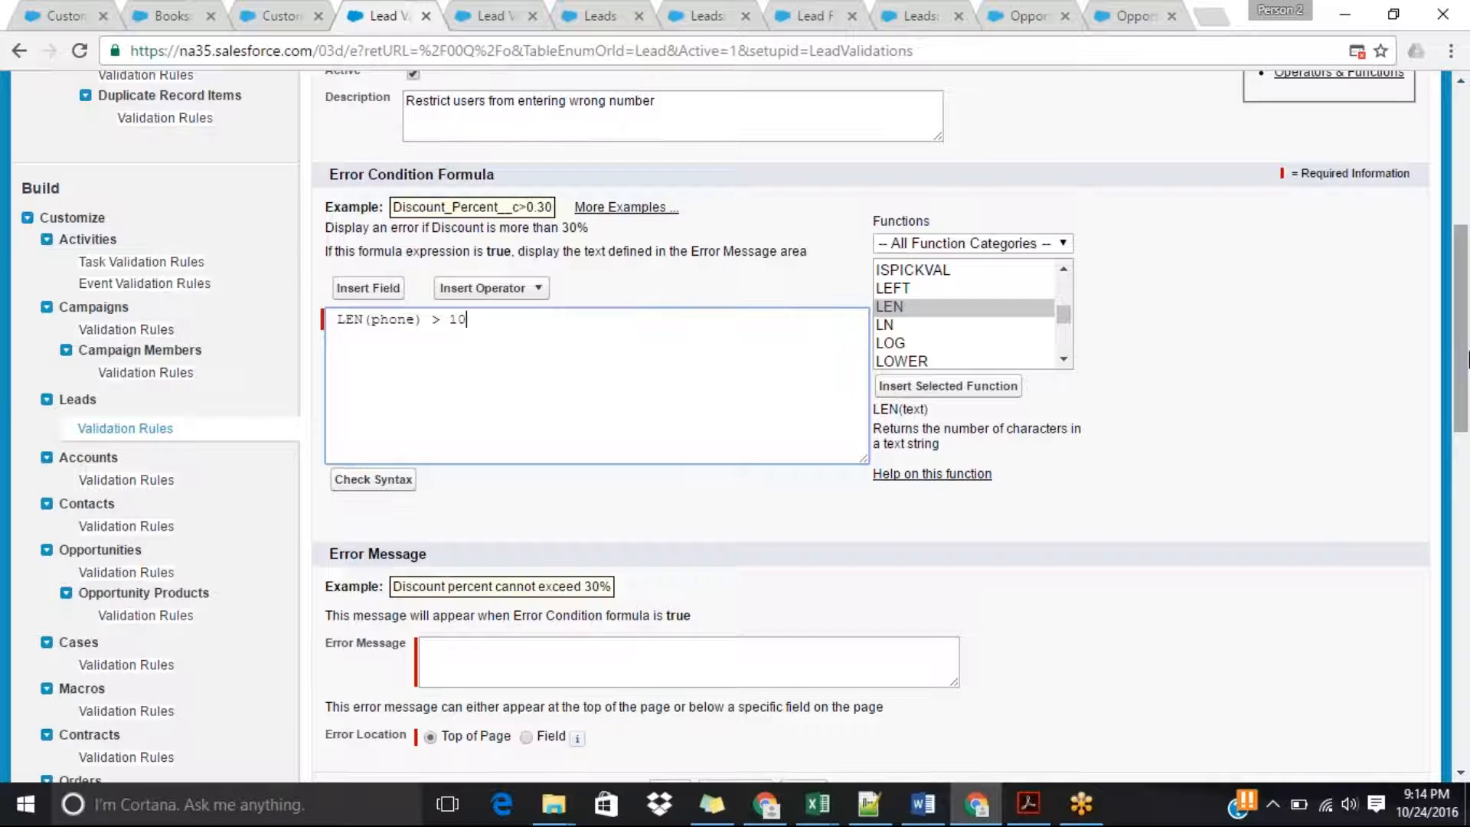
scroll(1466, 356, "up", 1)
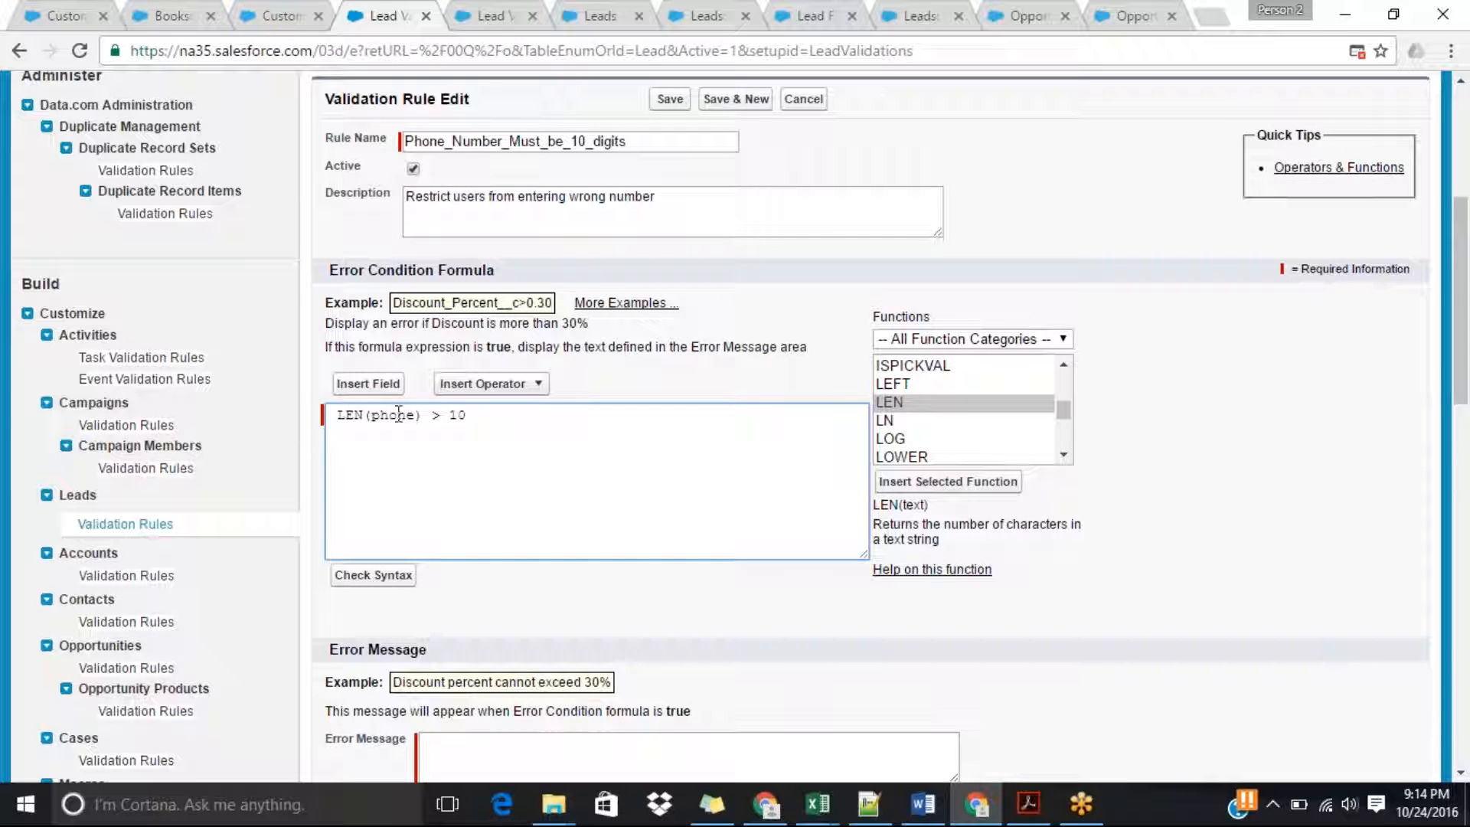
double_click(401, 416)
left_click(493, 423)
Enter the rule's error message as "Please Enter a 10 Digit Number".
left_click_drag(1461, 348, 1467, 402)
left_click(783, 569)
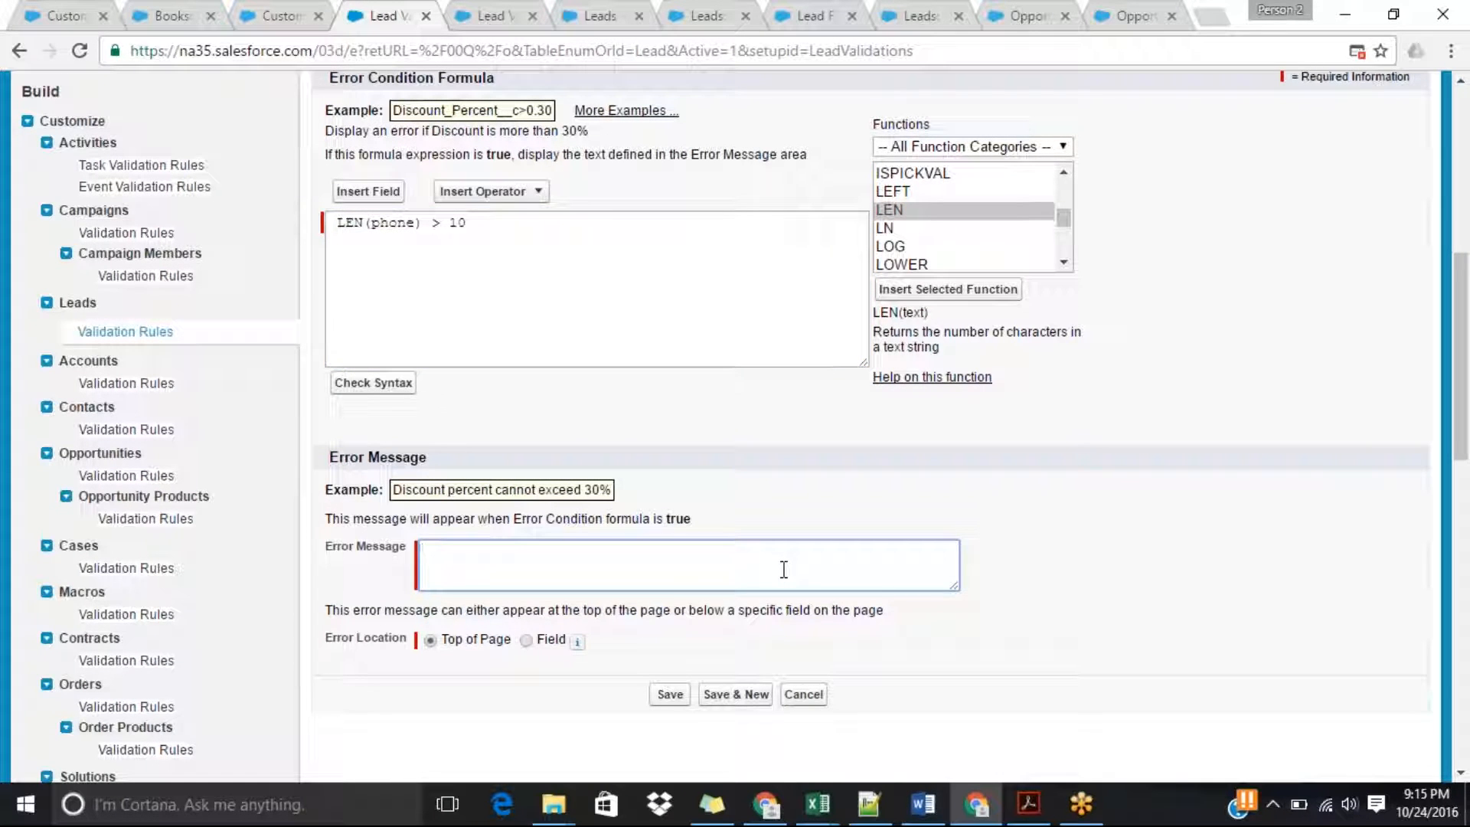
type("Please ent")
key("BackSpace")
key("BackSpace")
key("BackSpace")
type("Enter a 10")
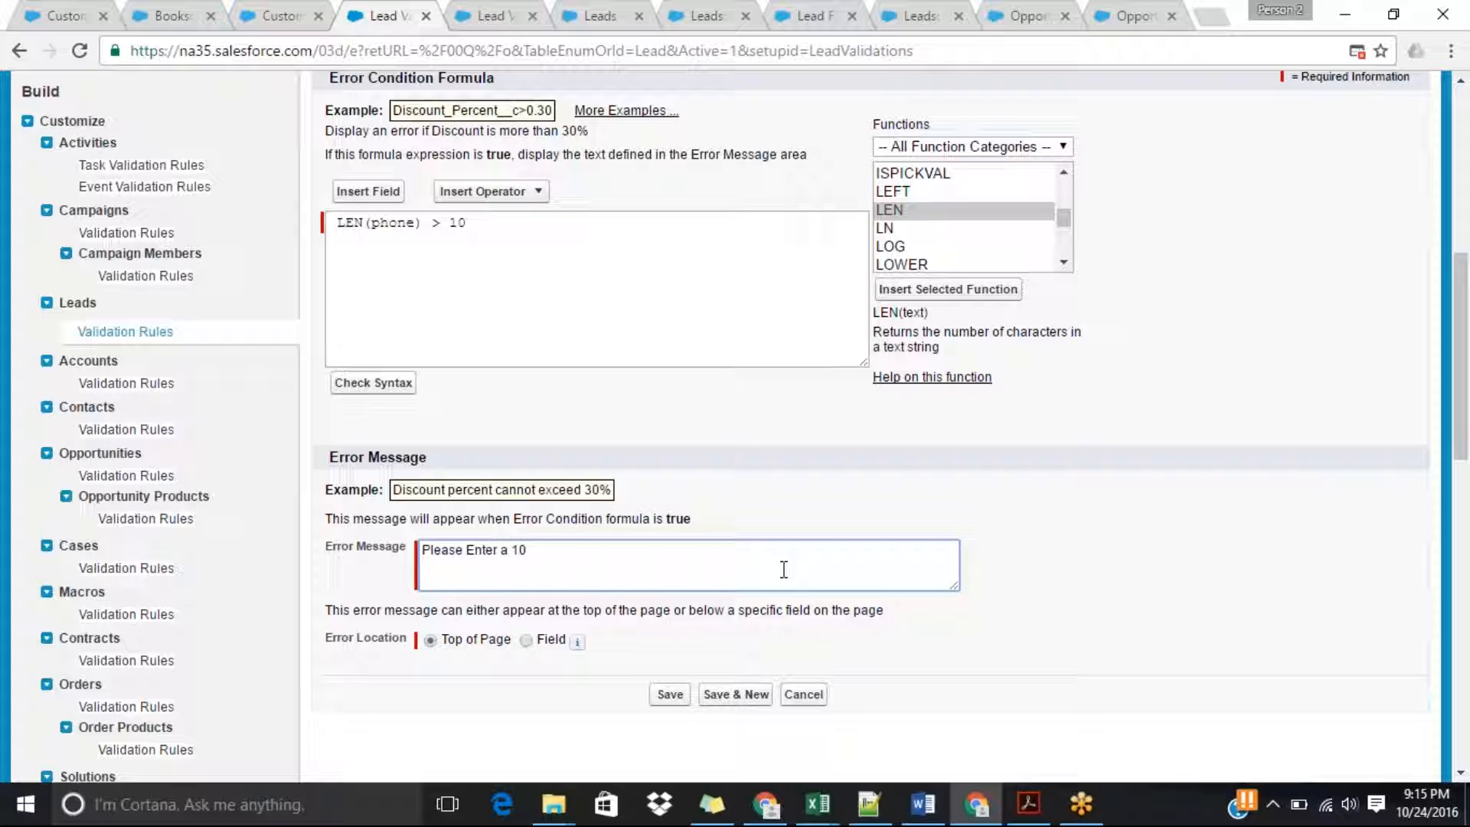
type(" Digit Nyu")
key("BackSpace")
type("un=mbe")
key("BackSpace")
key("BackSpace")
key("BackSpace")
key("BackSpace")
key("BackSpace")
type("mber")
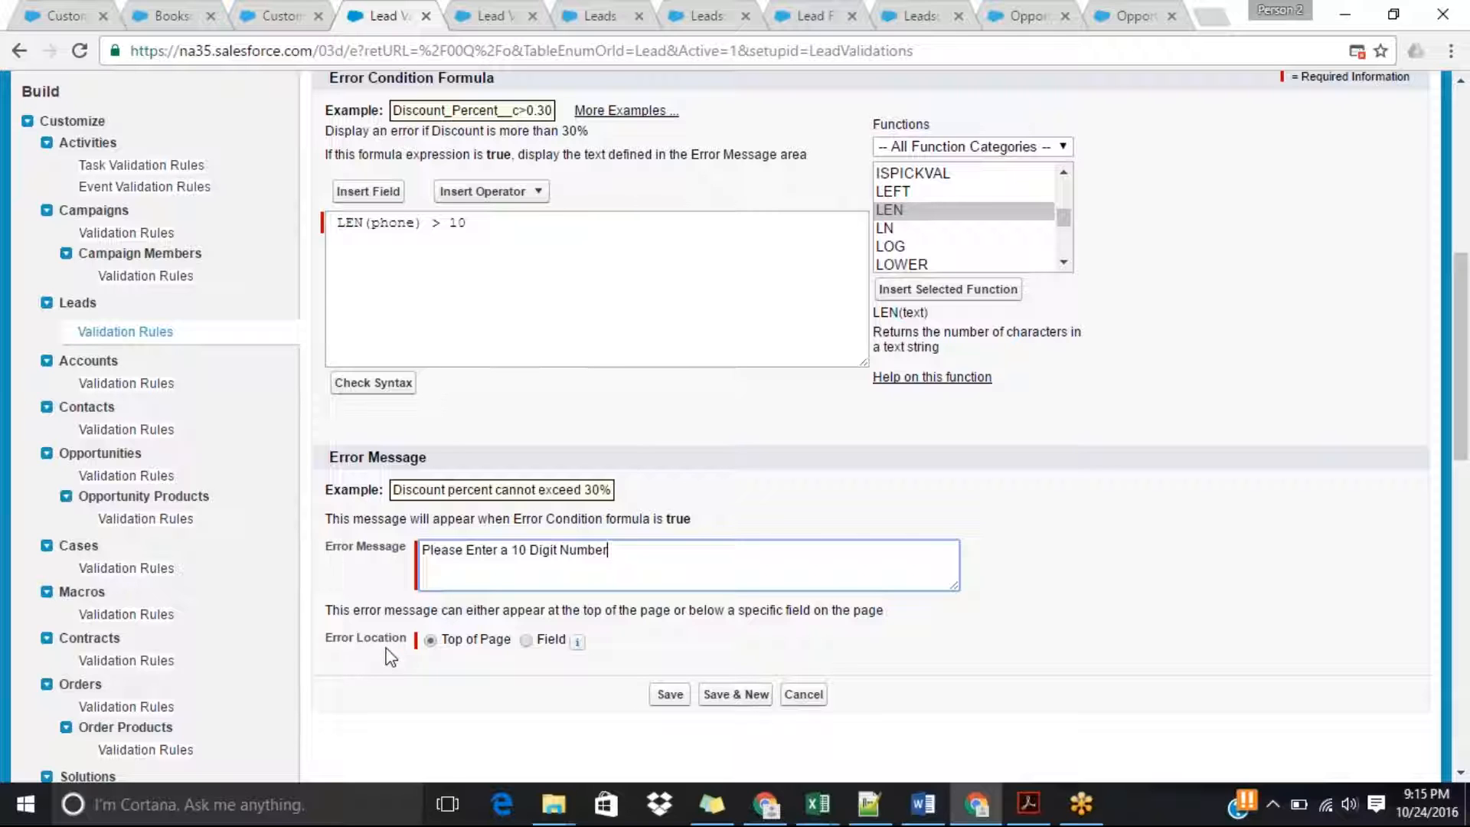
Check the Aethna Home Products lead from the open leads list in the other browser tab, and close that tab.
left_click(604, 11)
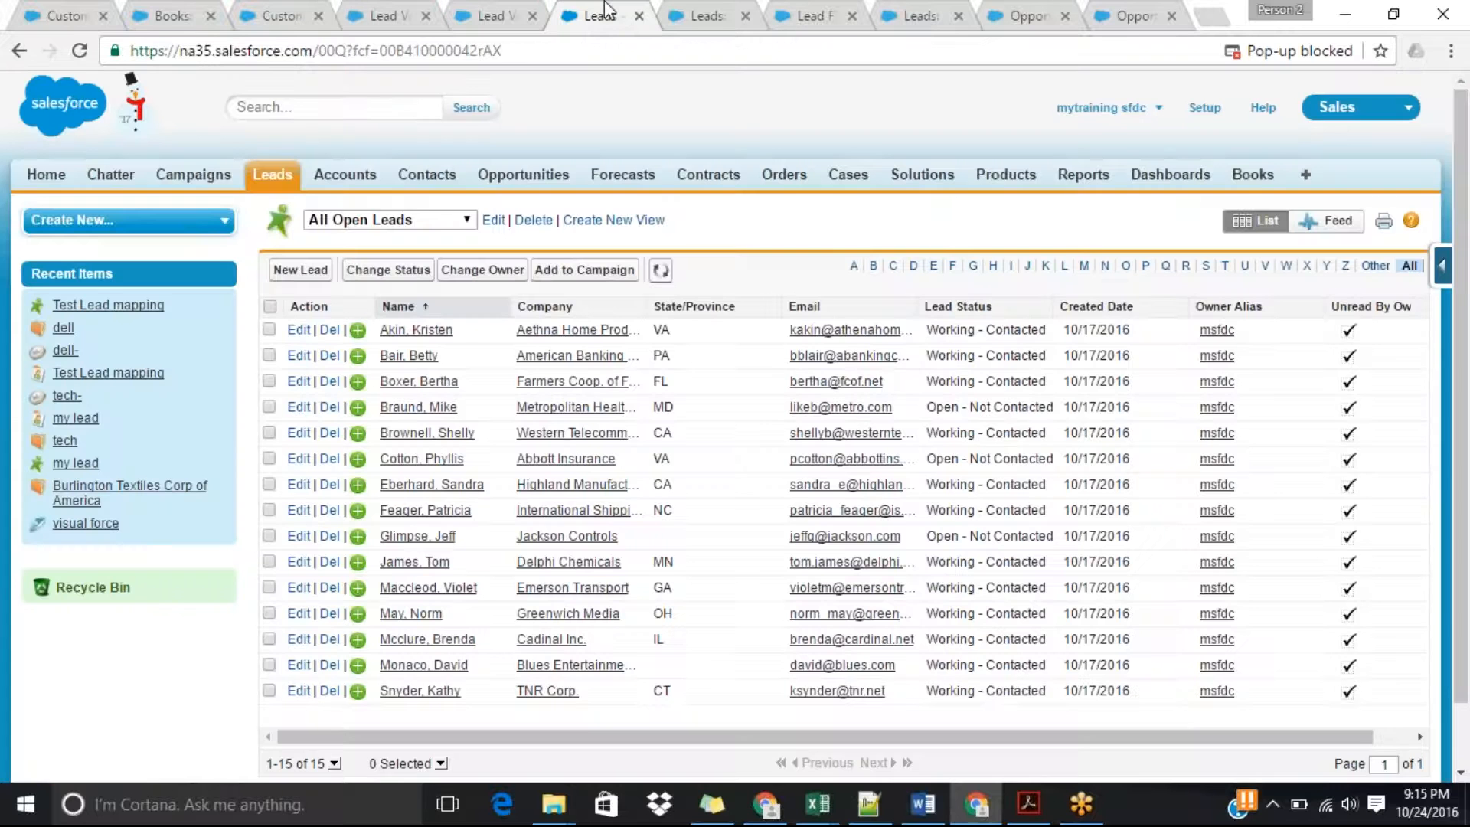
left_click(427, 328)
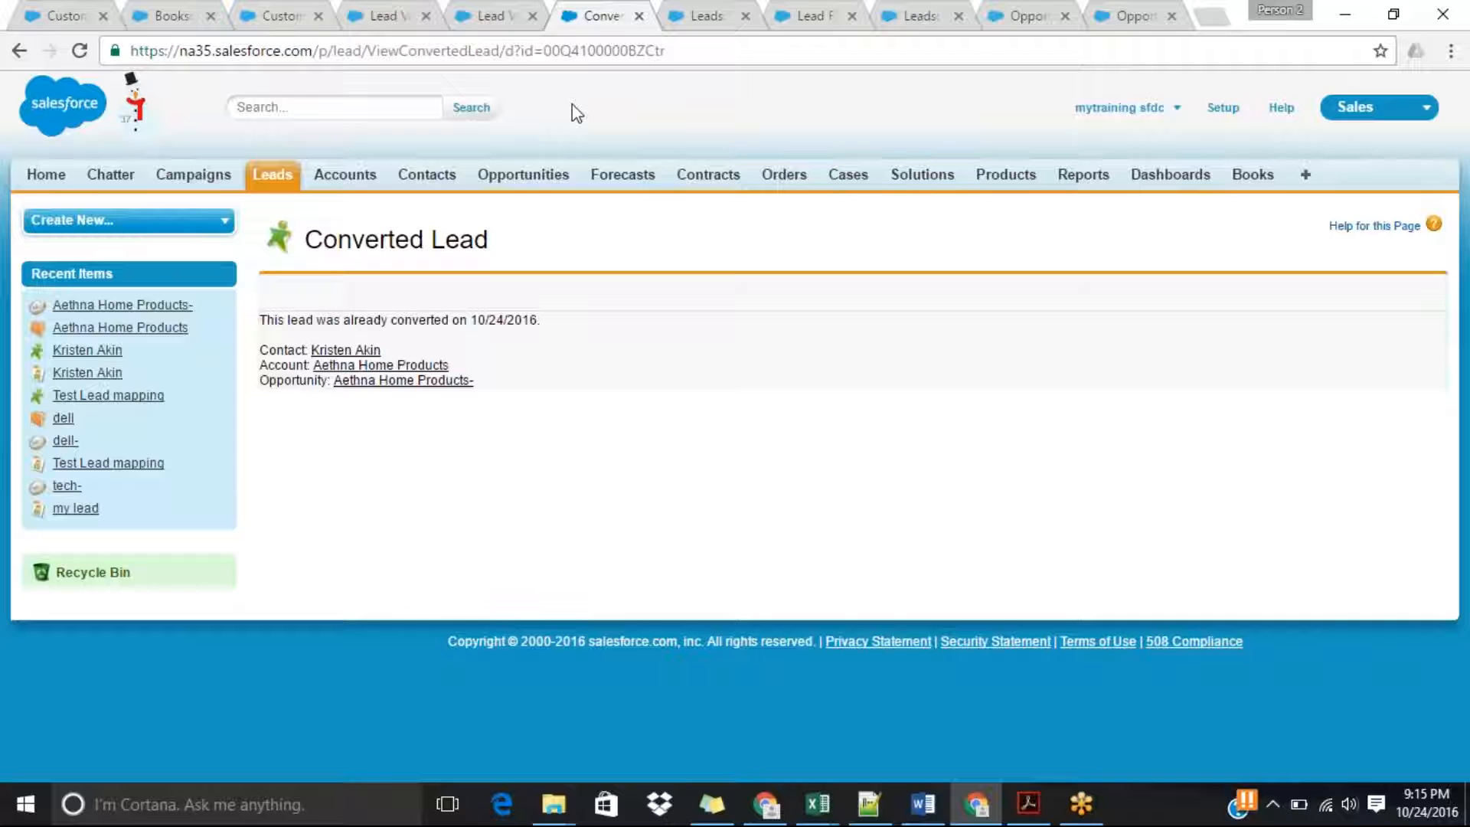
left_click(638, 16)
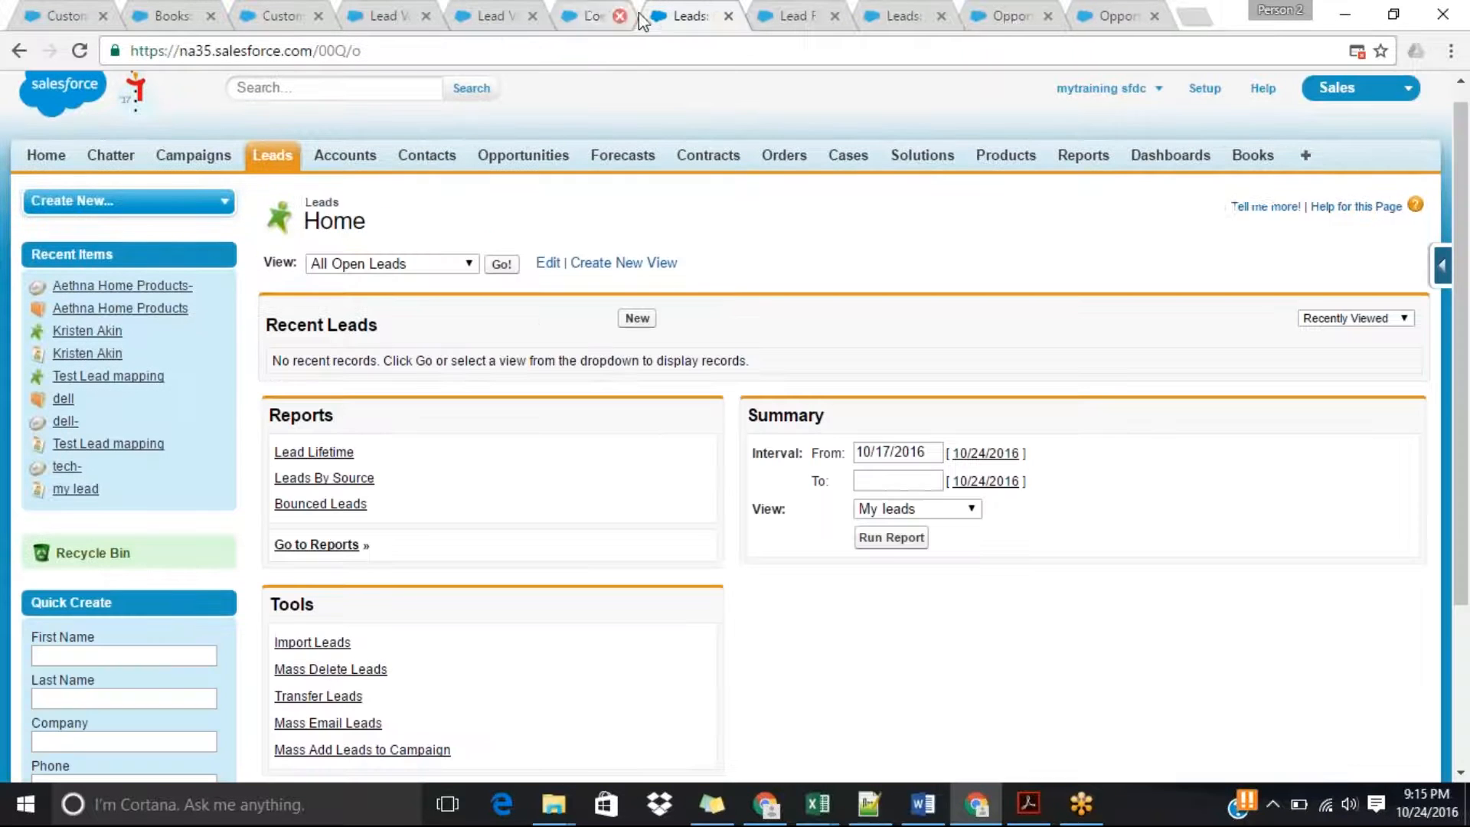
Display the All Open Leads view from the Leads home page.
left_click(465, 265)
left_click(461, 262)
left_click(501, 264)
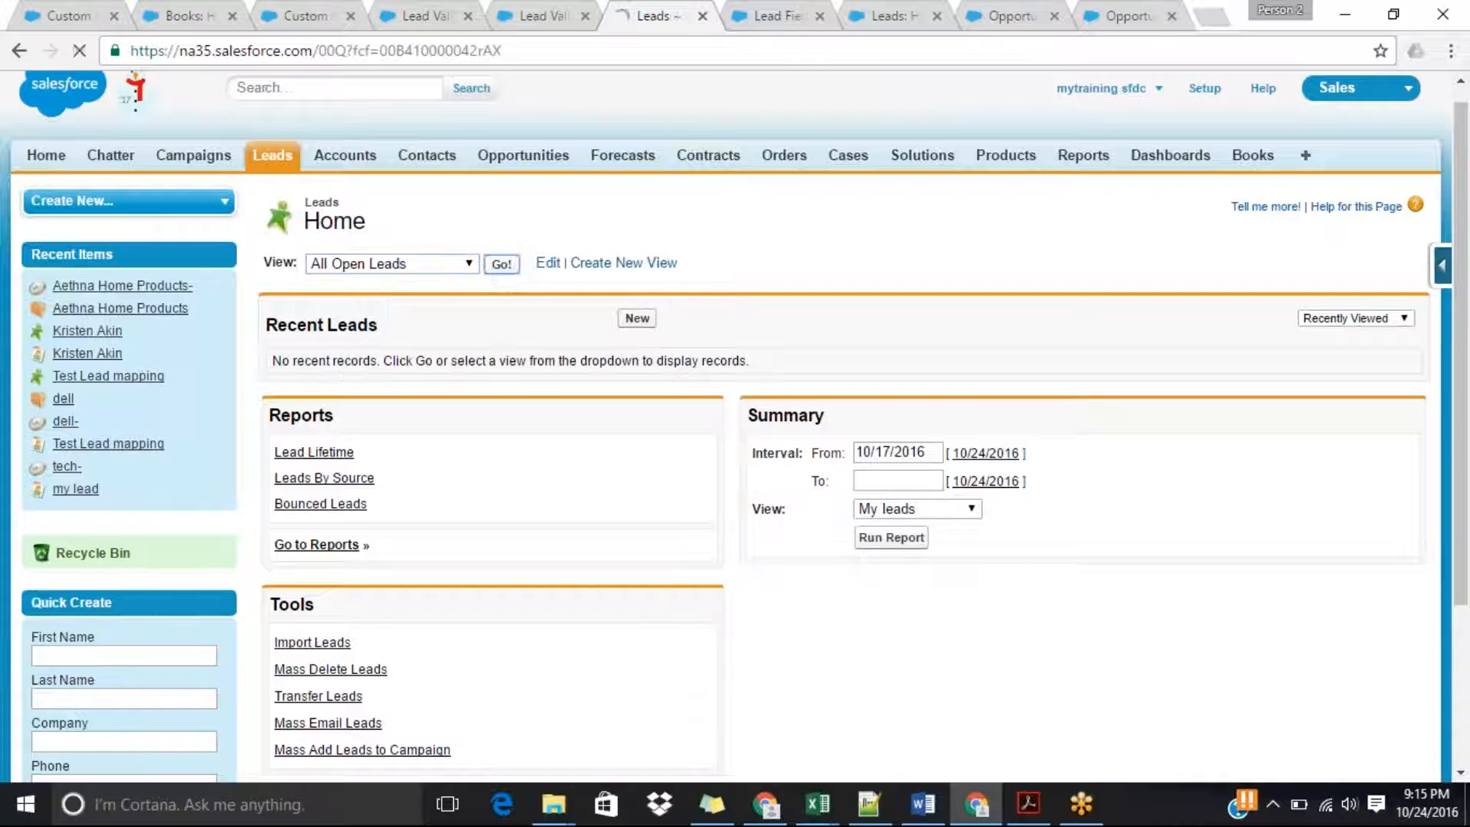
Open the American Banking Corp. lead from the open leads list and review its phone number in the lead details.
left_click(403, 333)
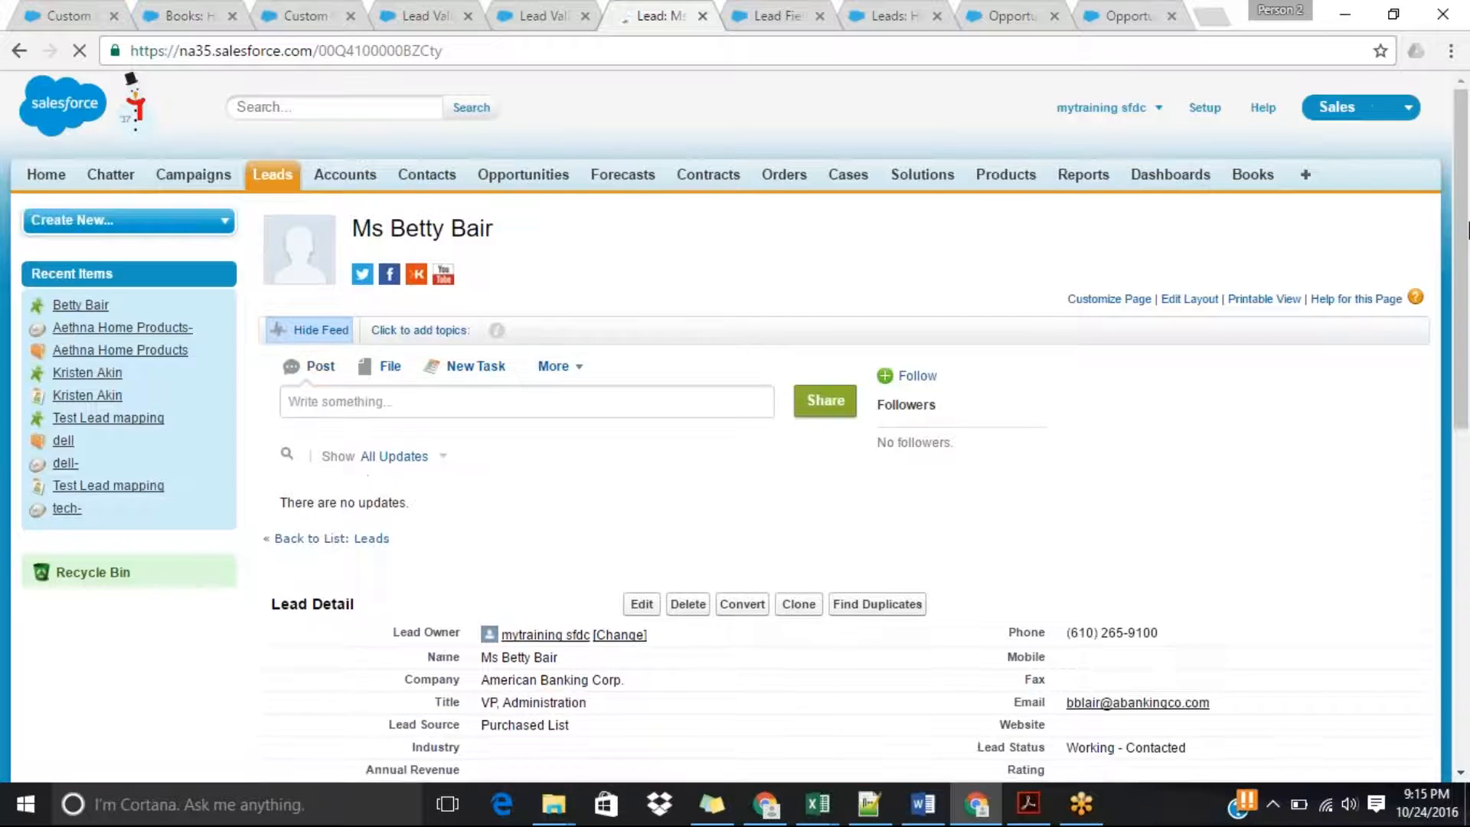
scroll(1467, 356, "down", 3)
scroll(1467, 356, "down", 2)
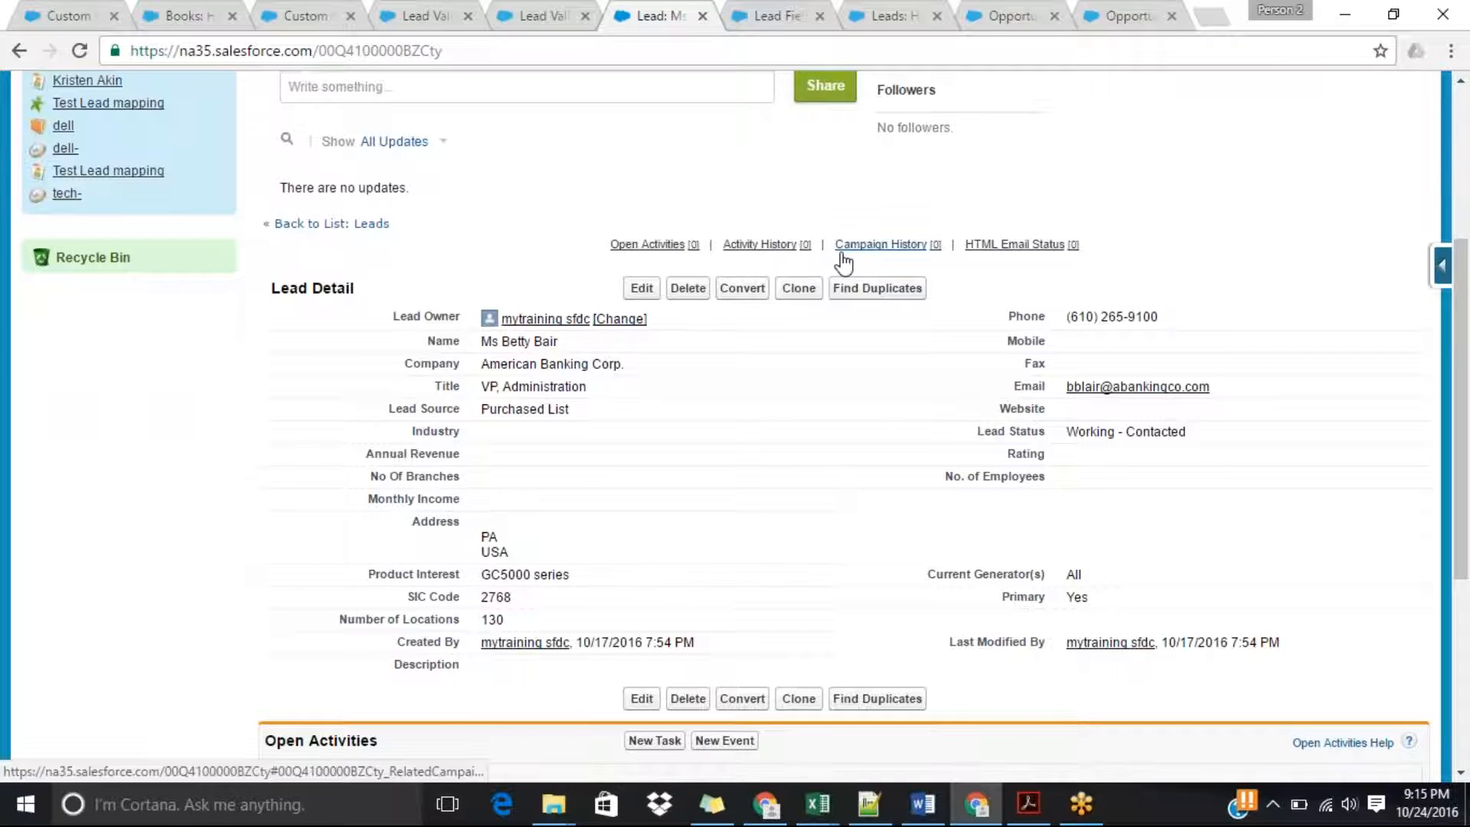
Set the validation rule's error location to the Phone field and save the rule.
left_click(431, 11)
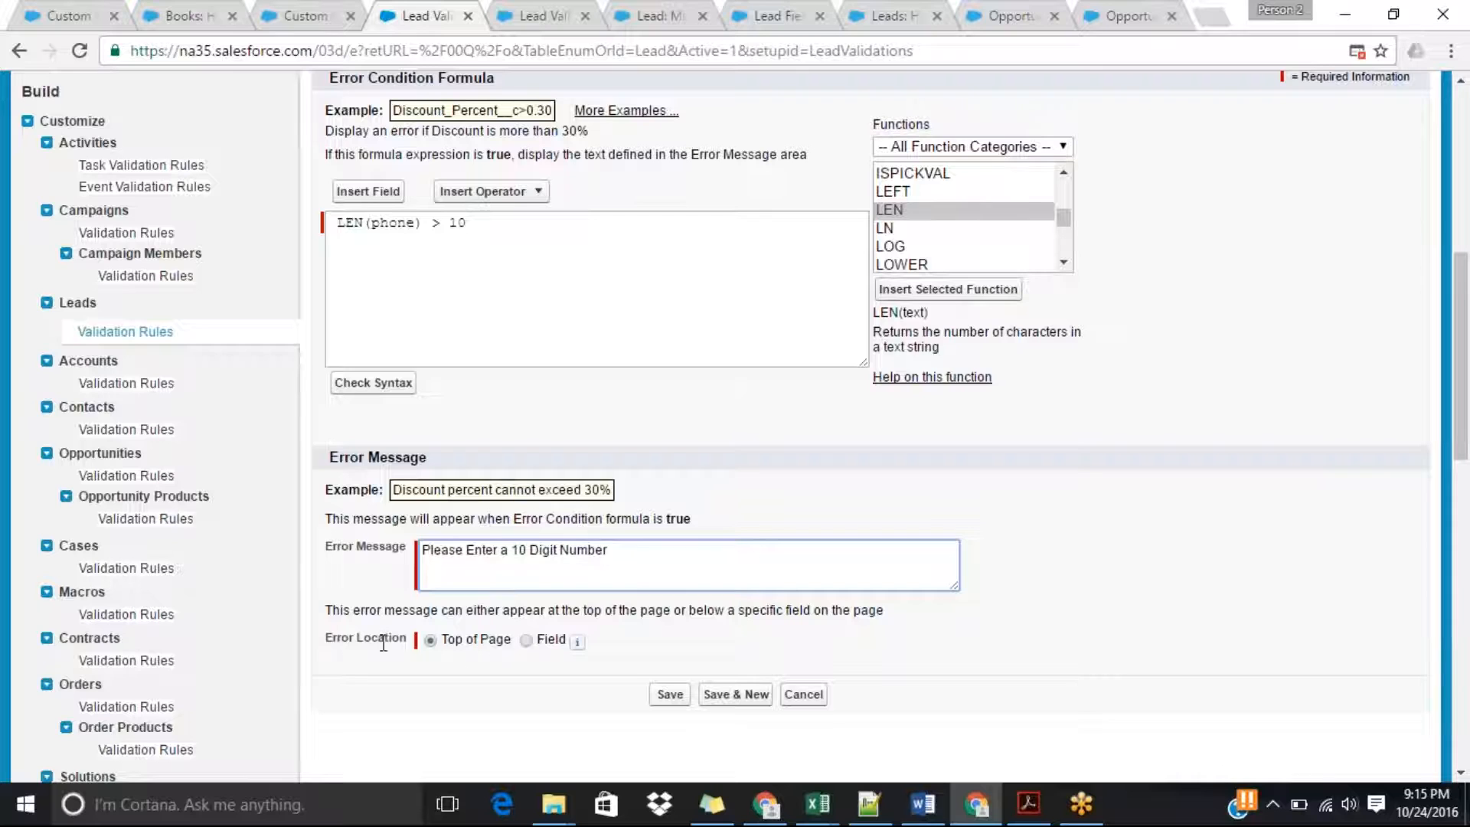
left_click(526, 641)
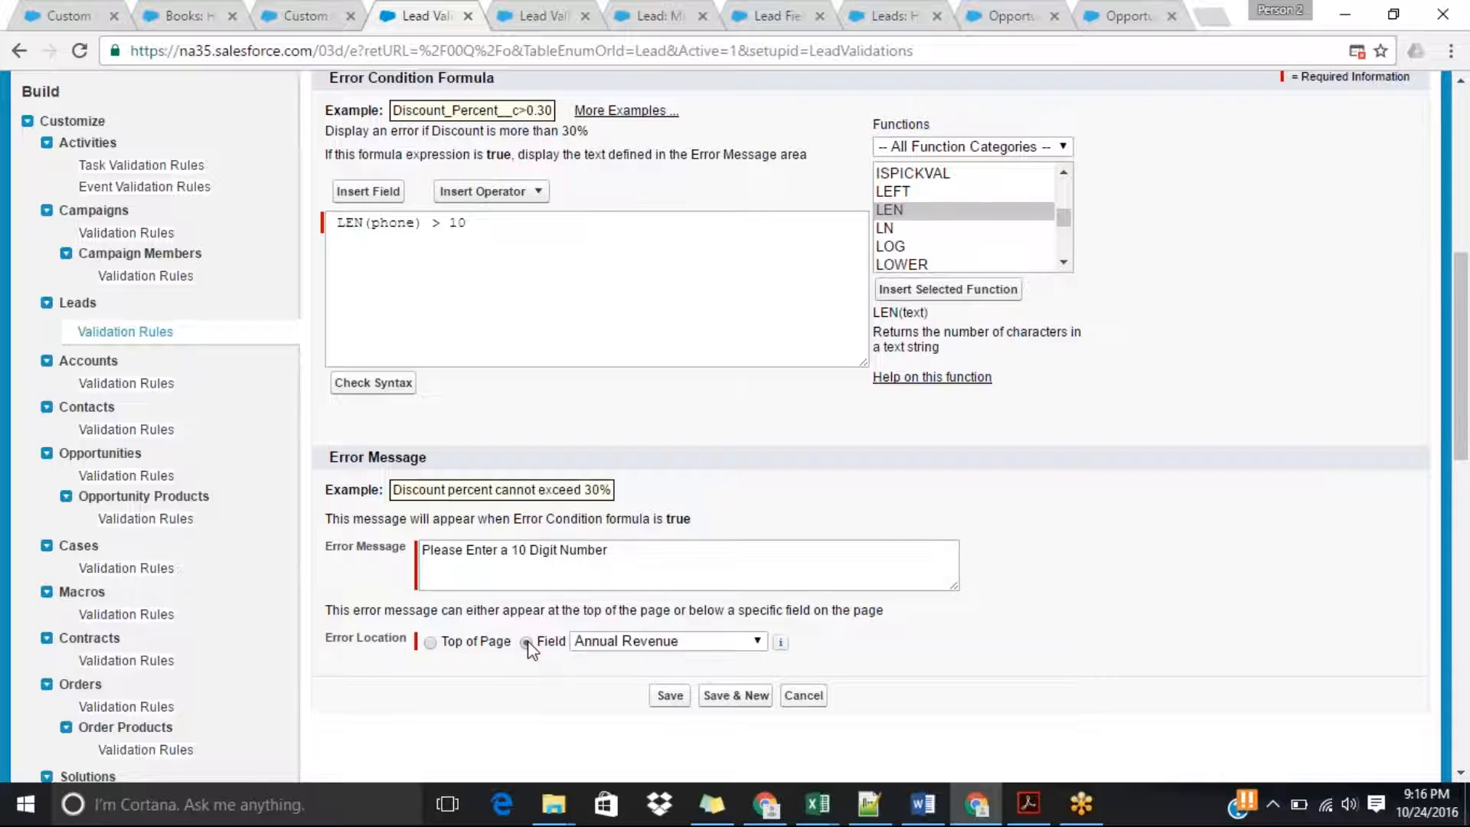
left_click(641, 647)
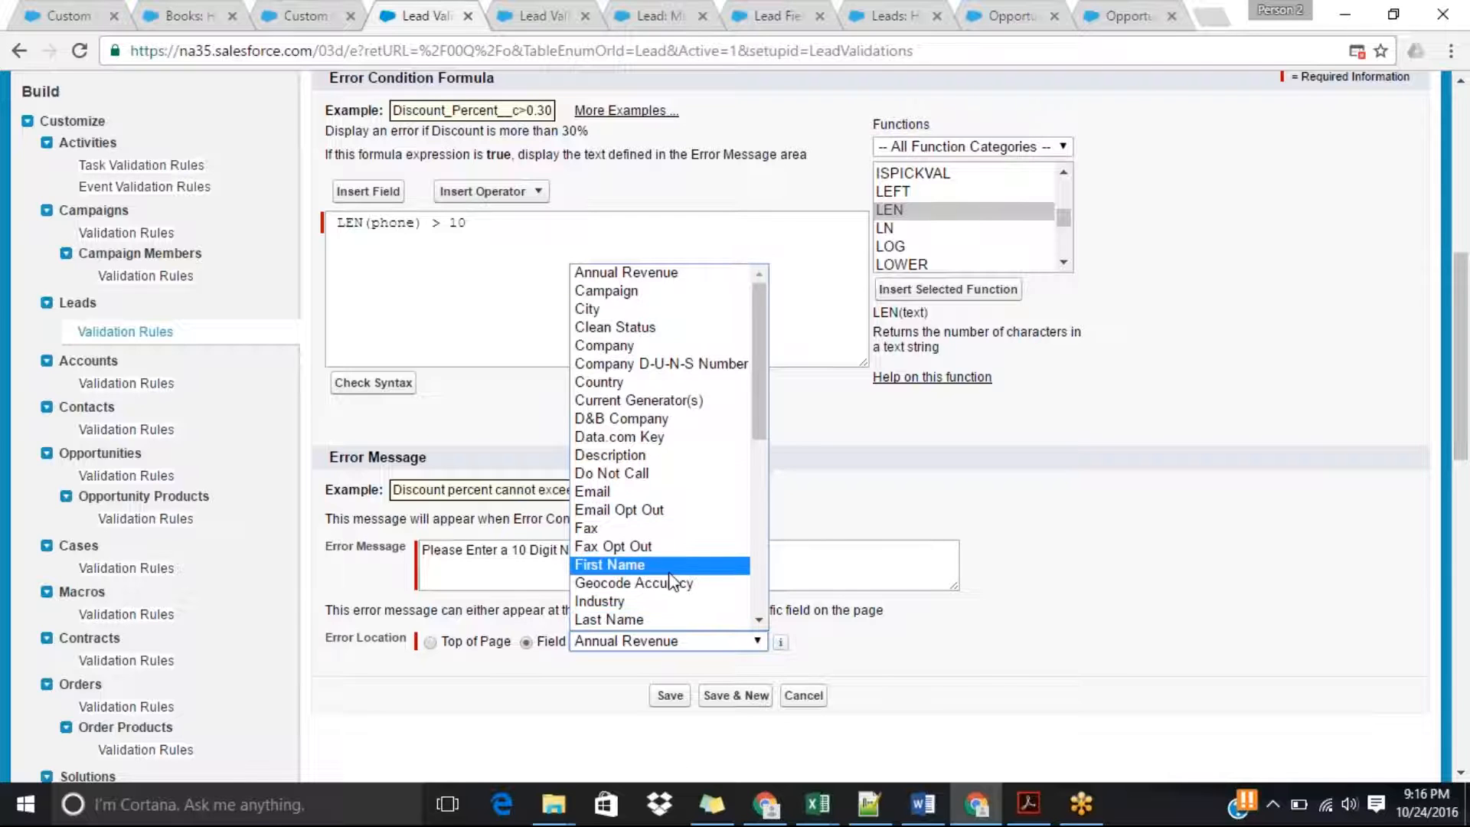
key("p")
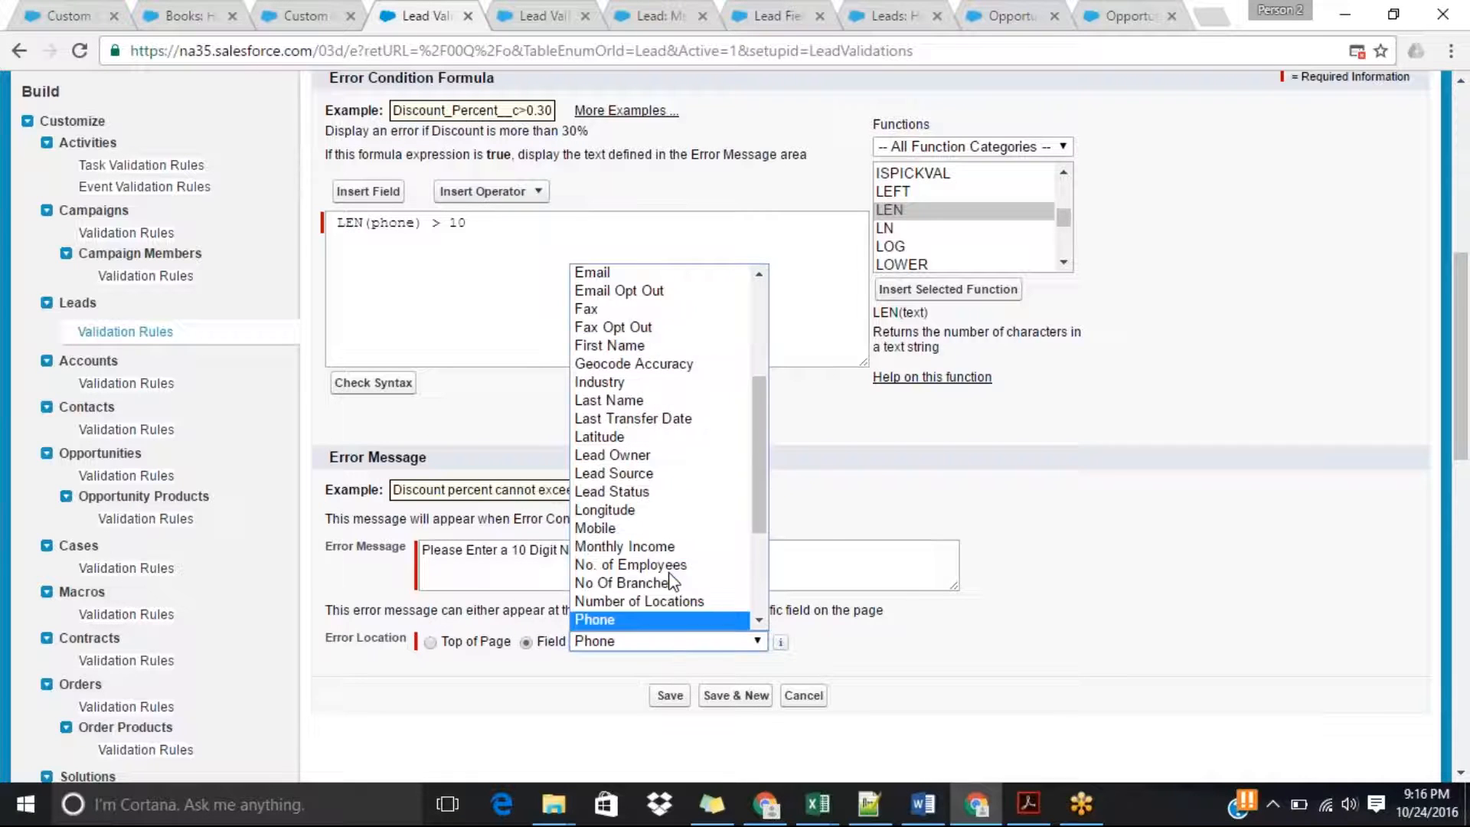
left_click(616, 621)
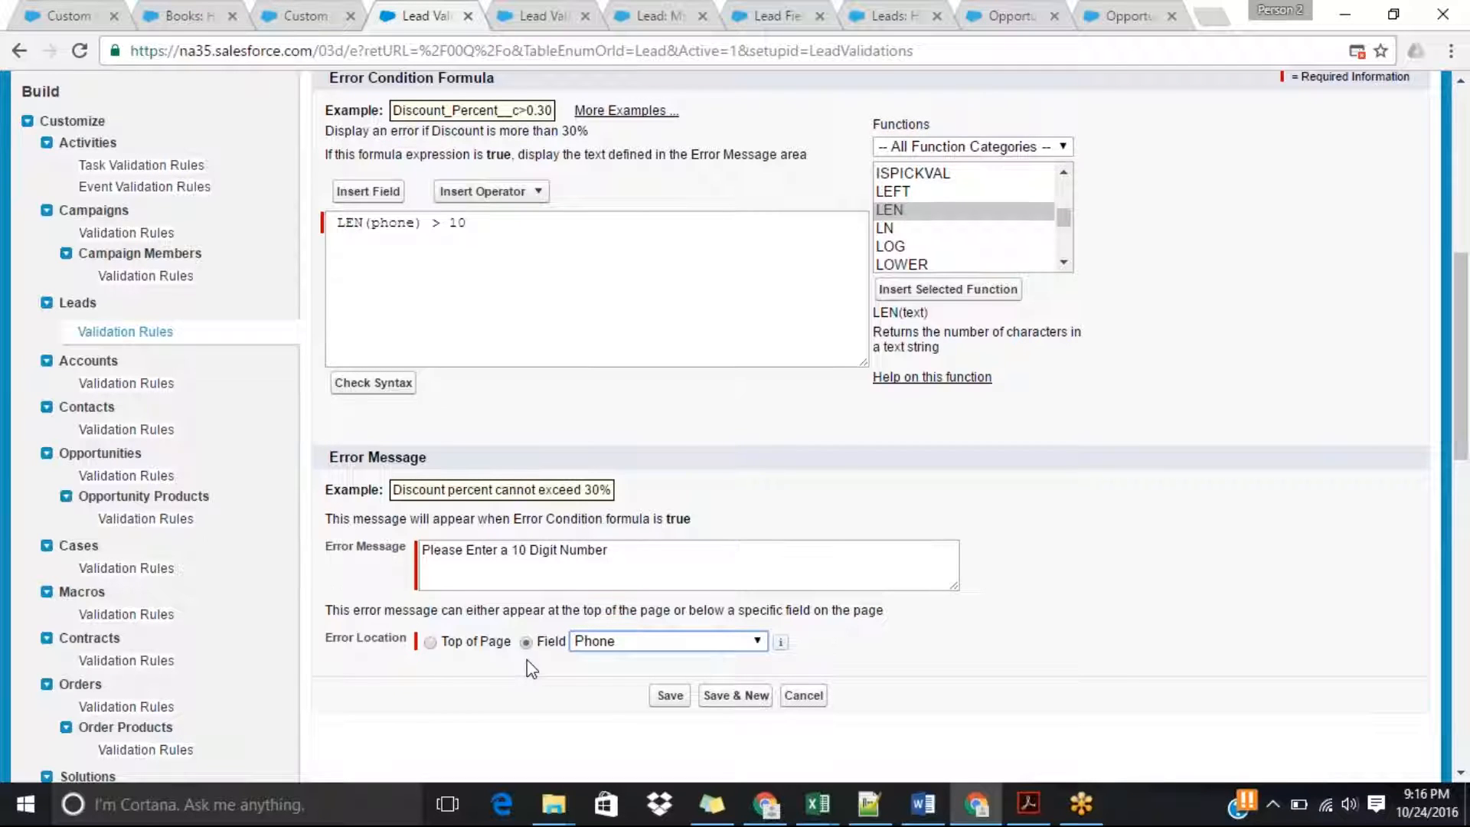
left_click(676, 697)
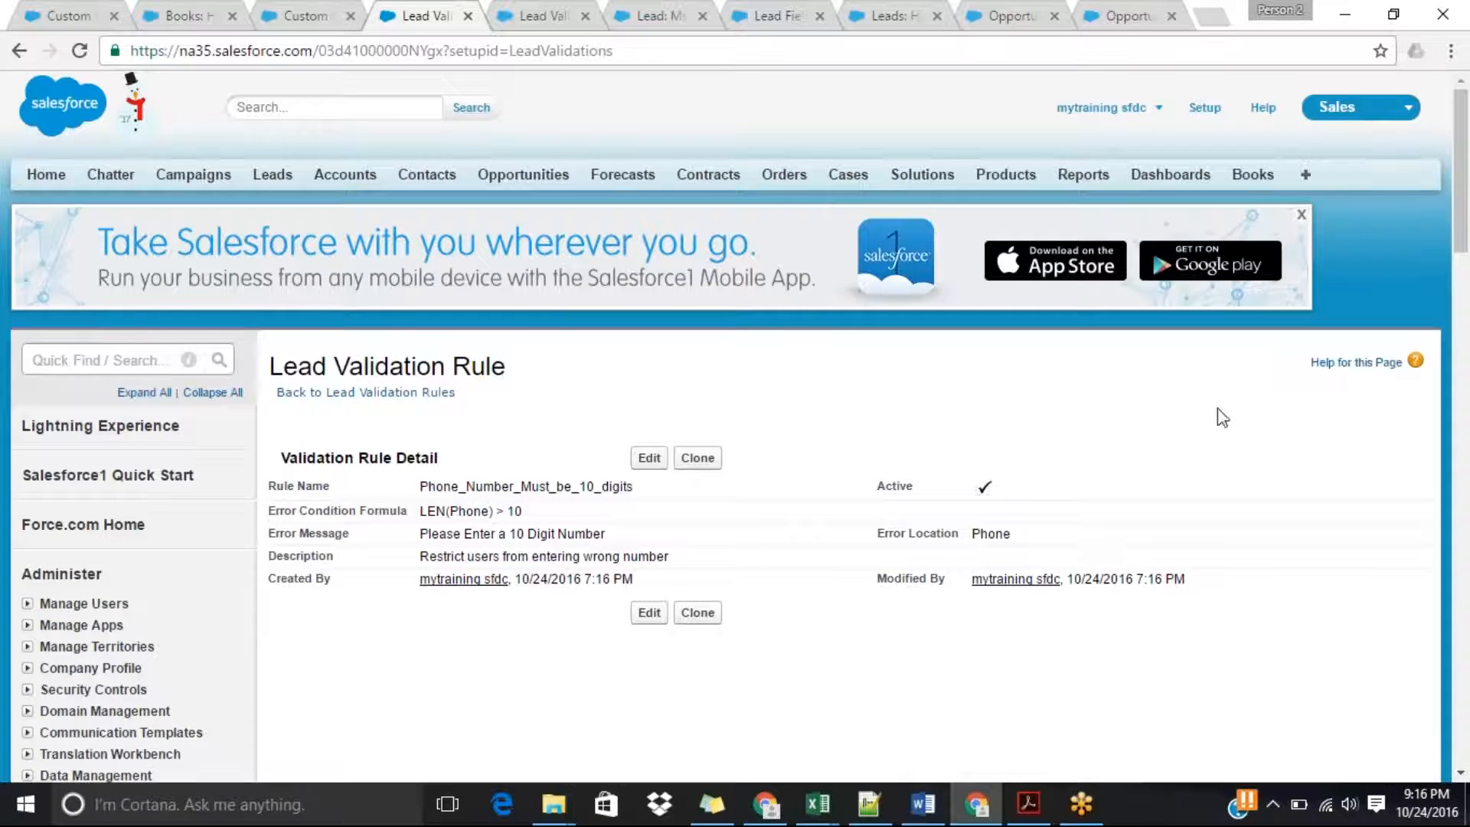
Reopen the Phone_Number_Must_be_10_digits rule for editing, check the syntax of its formula, and save it again.
scroll(1467, 200, "down", 2)
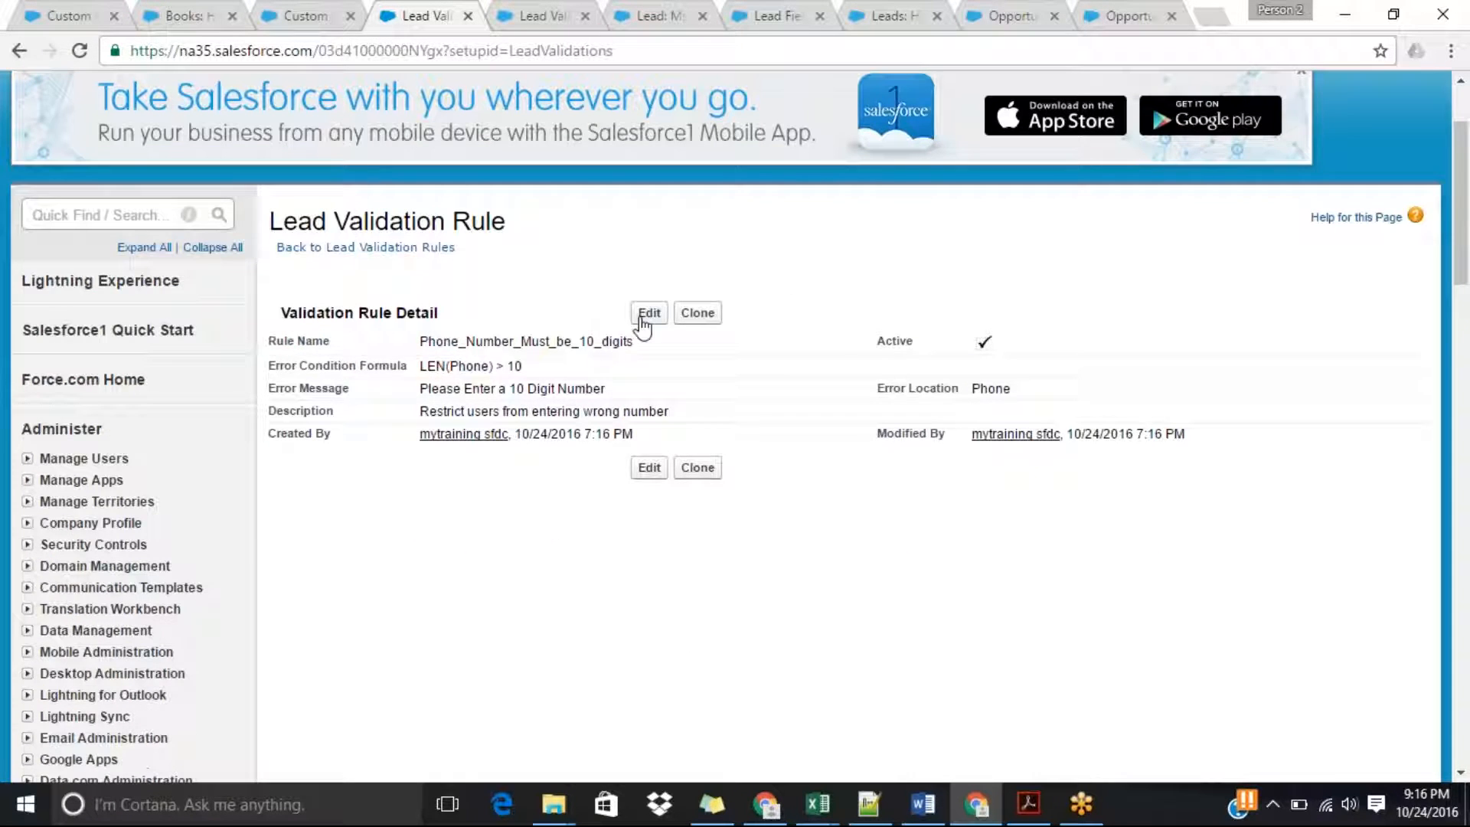
left_click(643, 314)
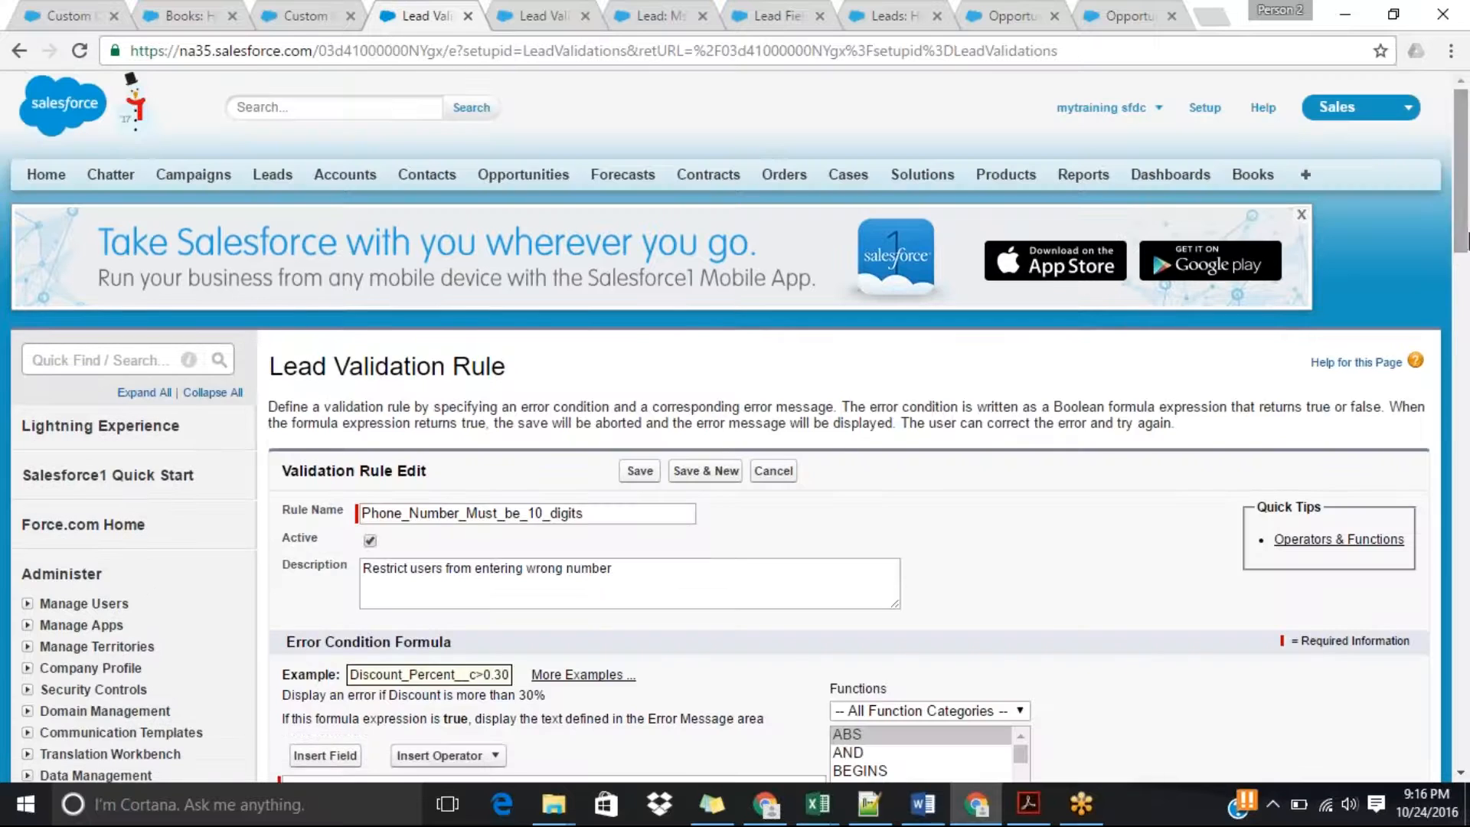
scroll(1464, 304, "down", 5)
scroll(1466, 305, "down", 1)
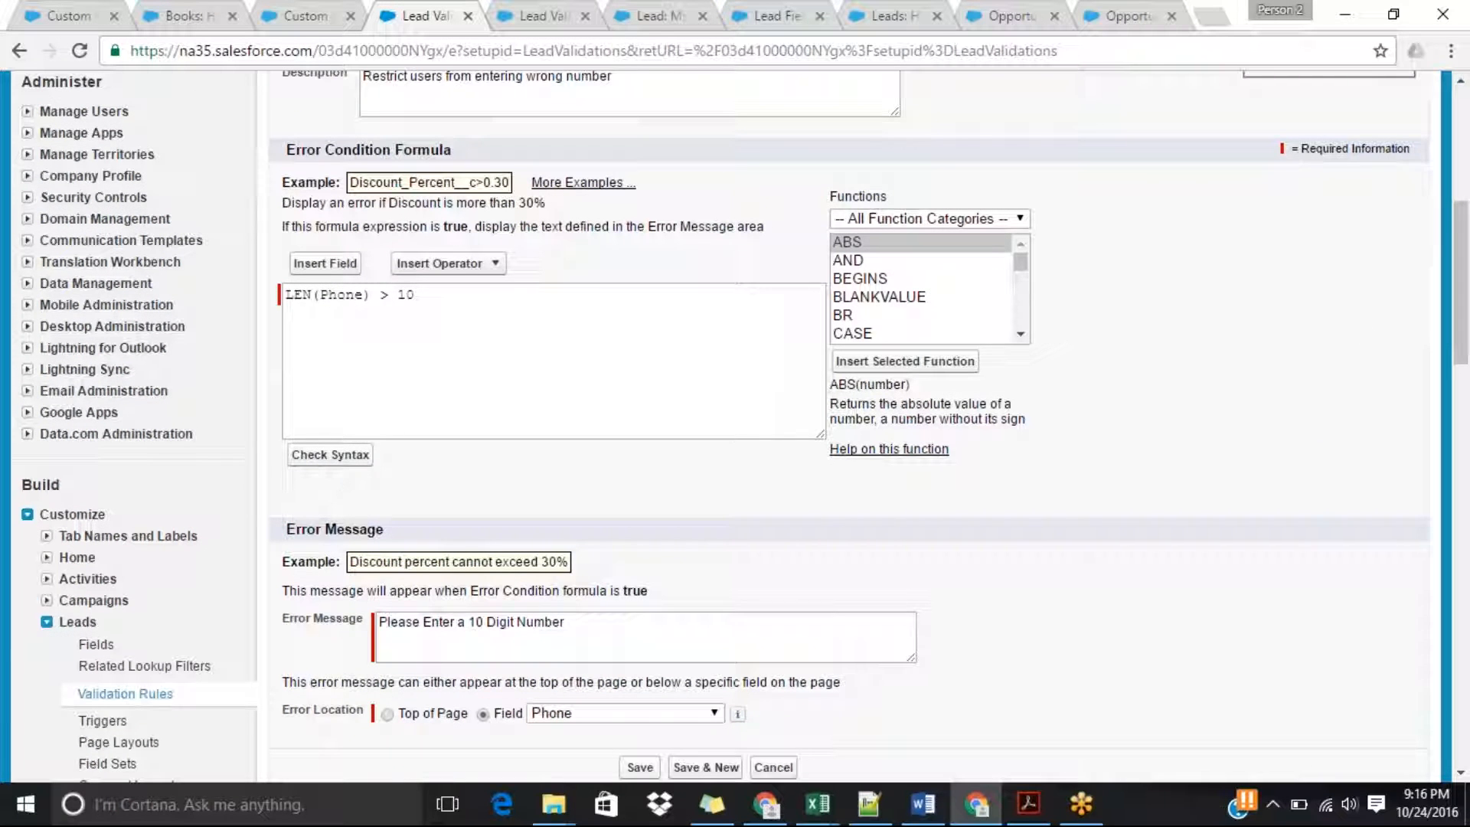
left_click(331, 457)
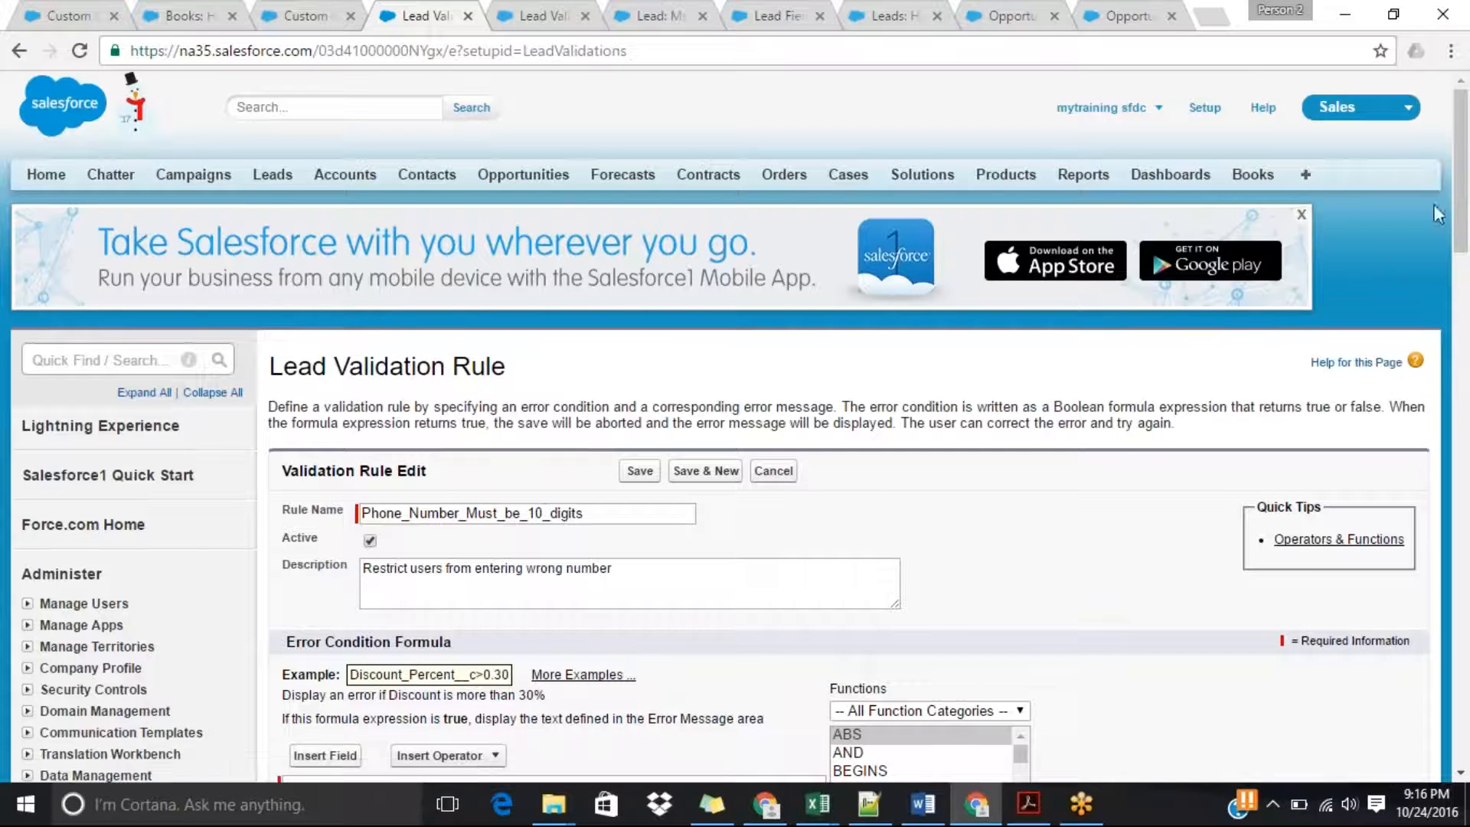
left_click_drag(1459, 207, 1460, 375)
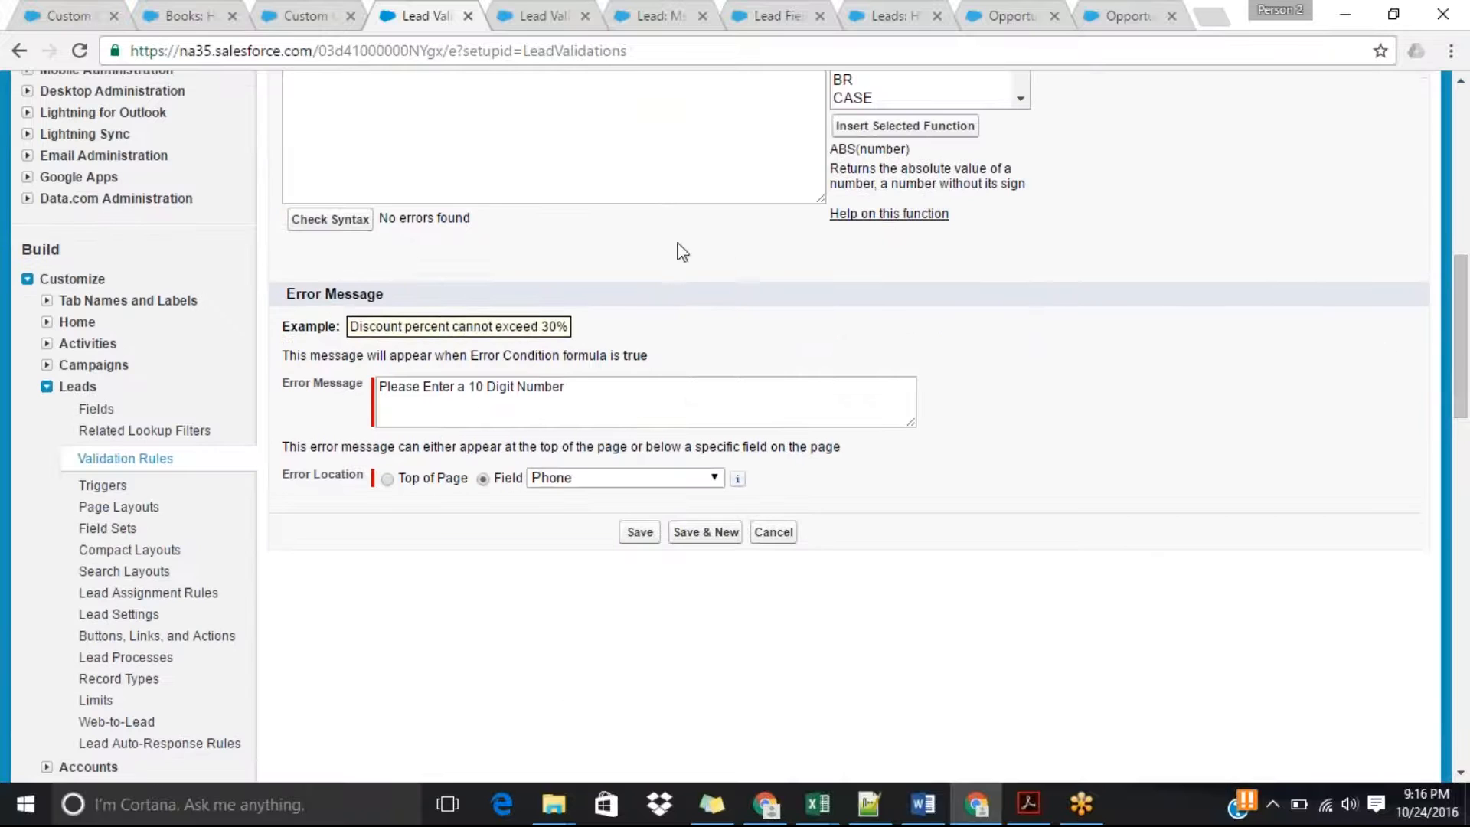
left_click(637, 536)
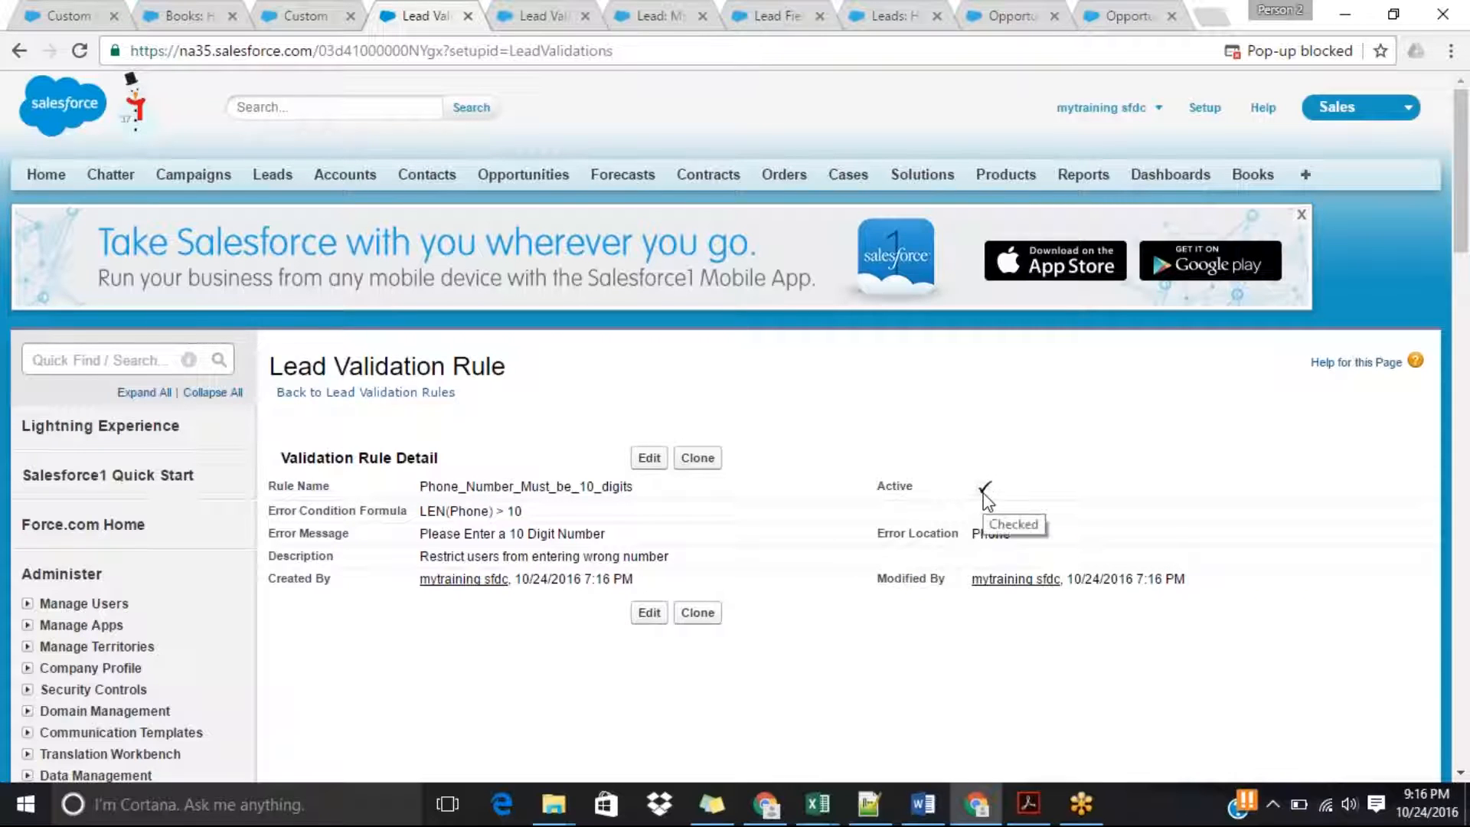
Edit the American Banking Corp. lead, replace its phone with a number longer than 10 digits, and try to save it.
left_click(570, 9)
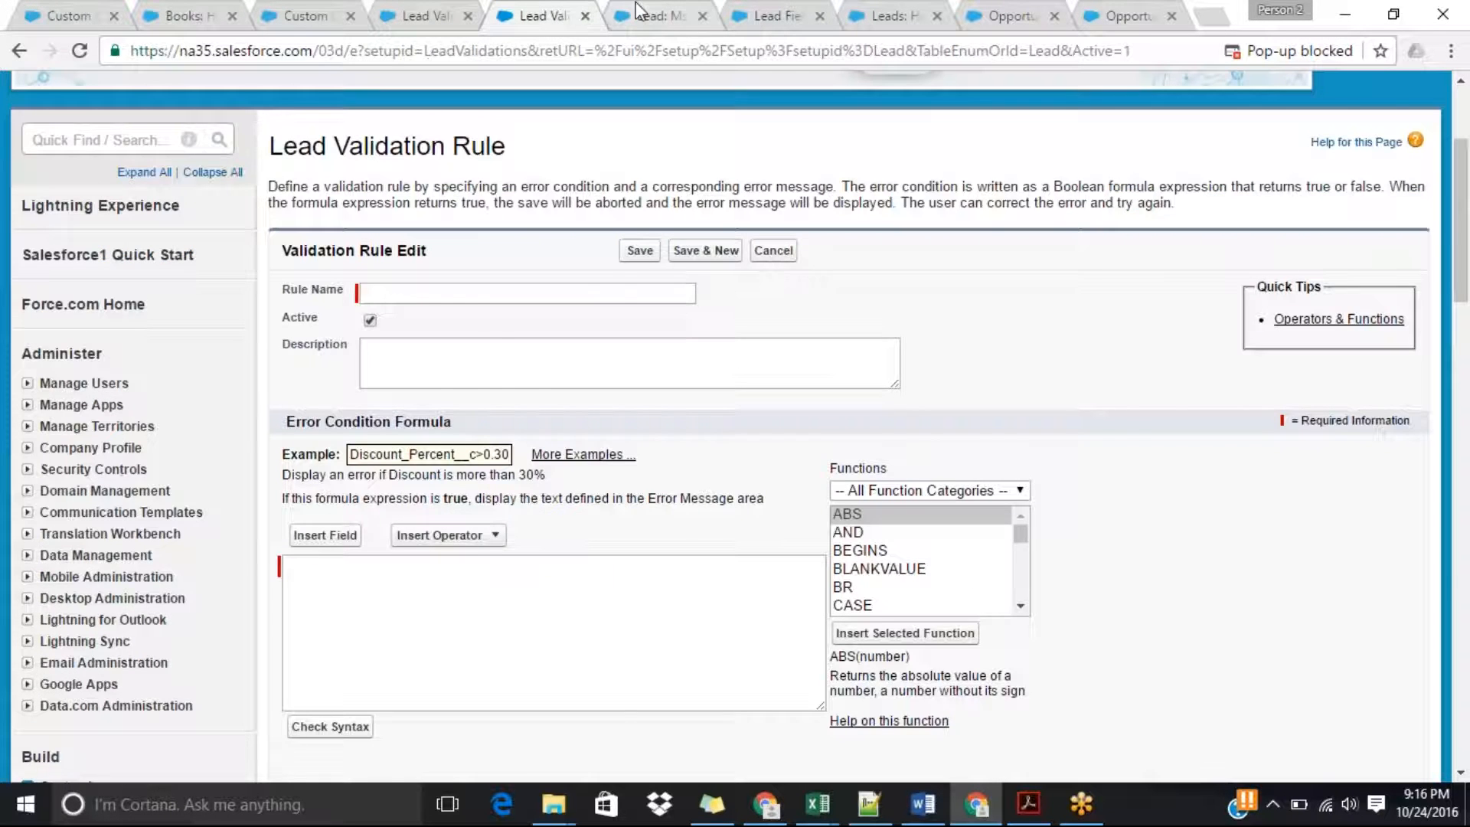
left_click(638, 10)
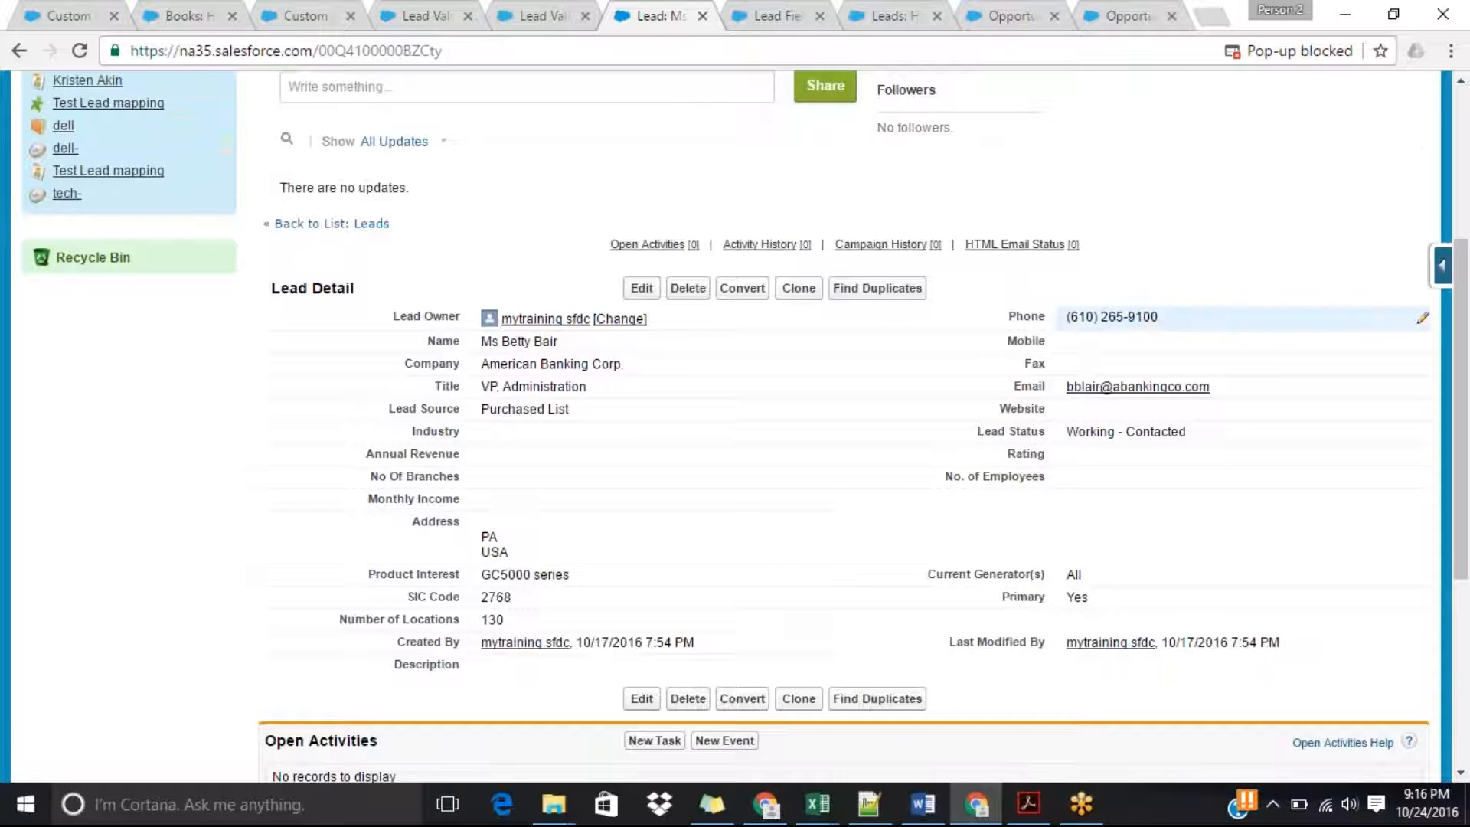
left_click(641, 288)
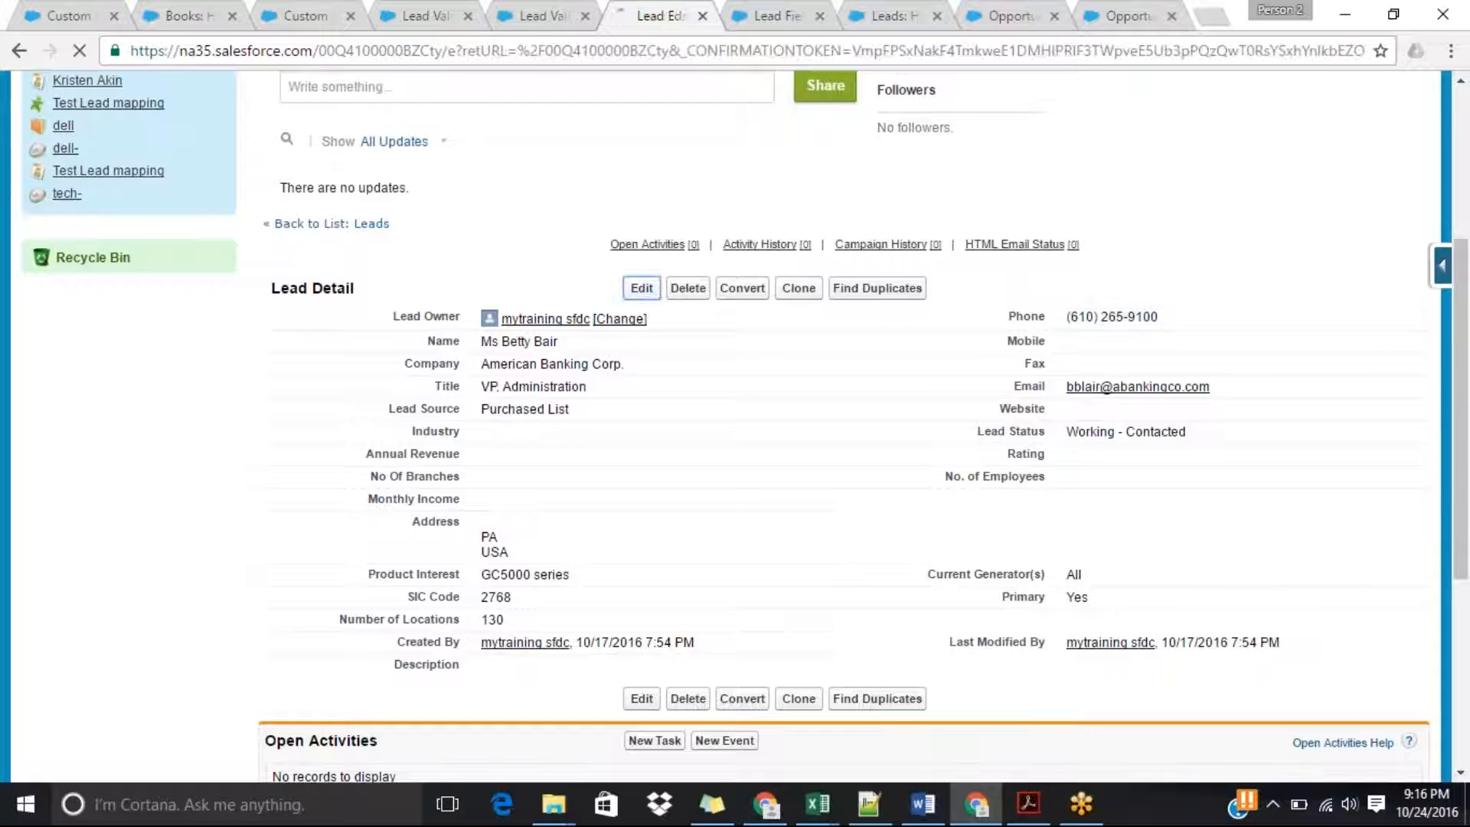
left_click_drag(1200, 368, 942, 430)
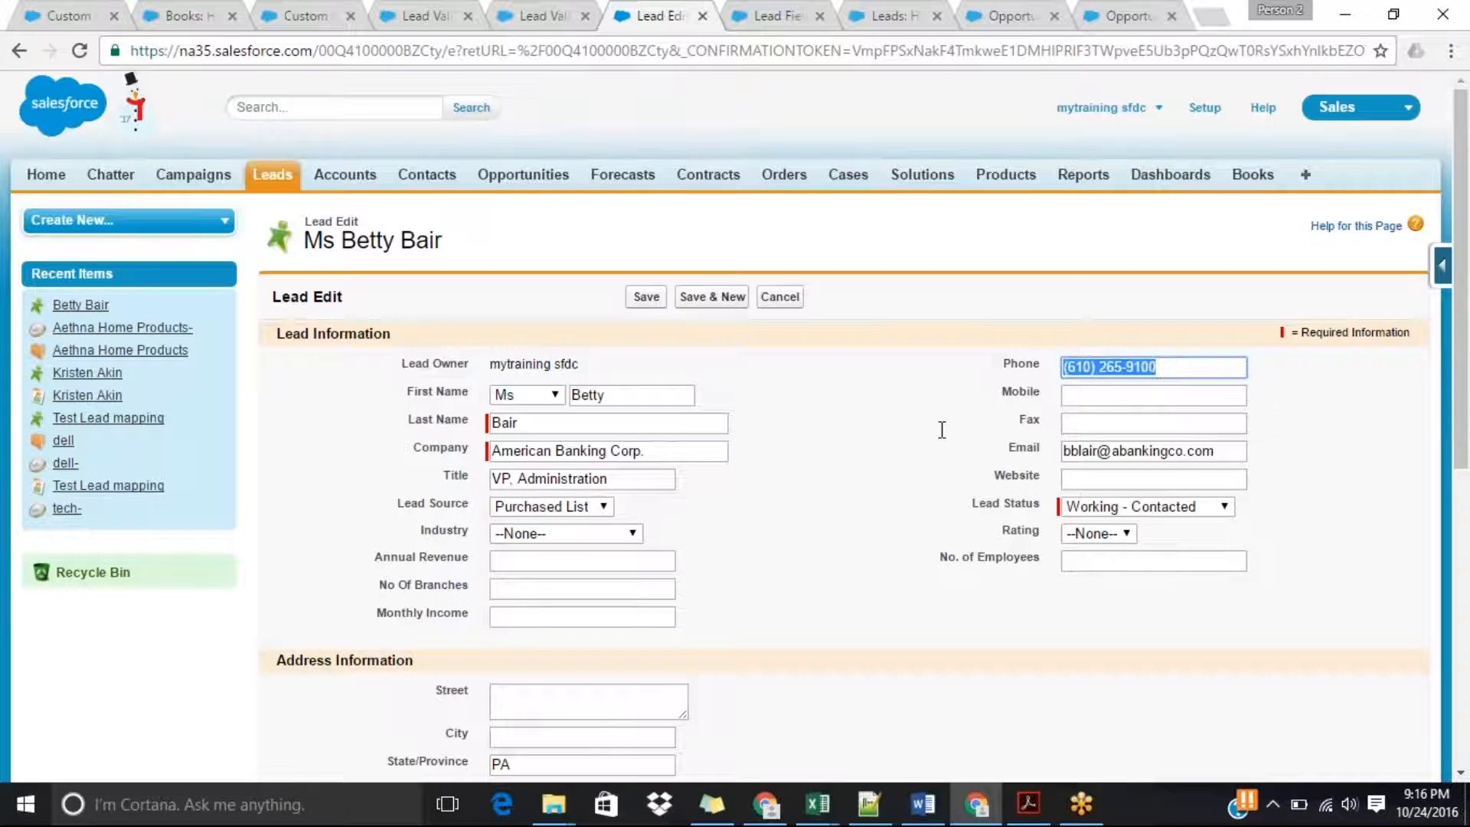
key("BackSpace")
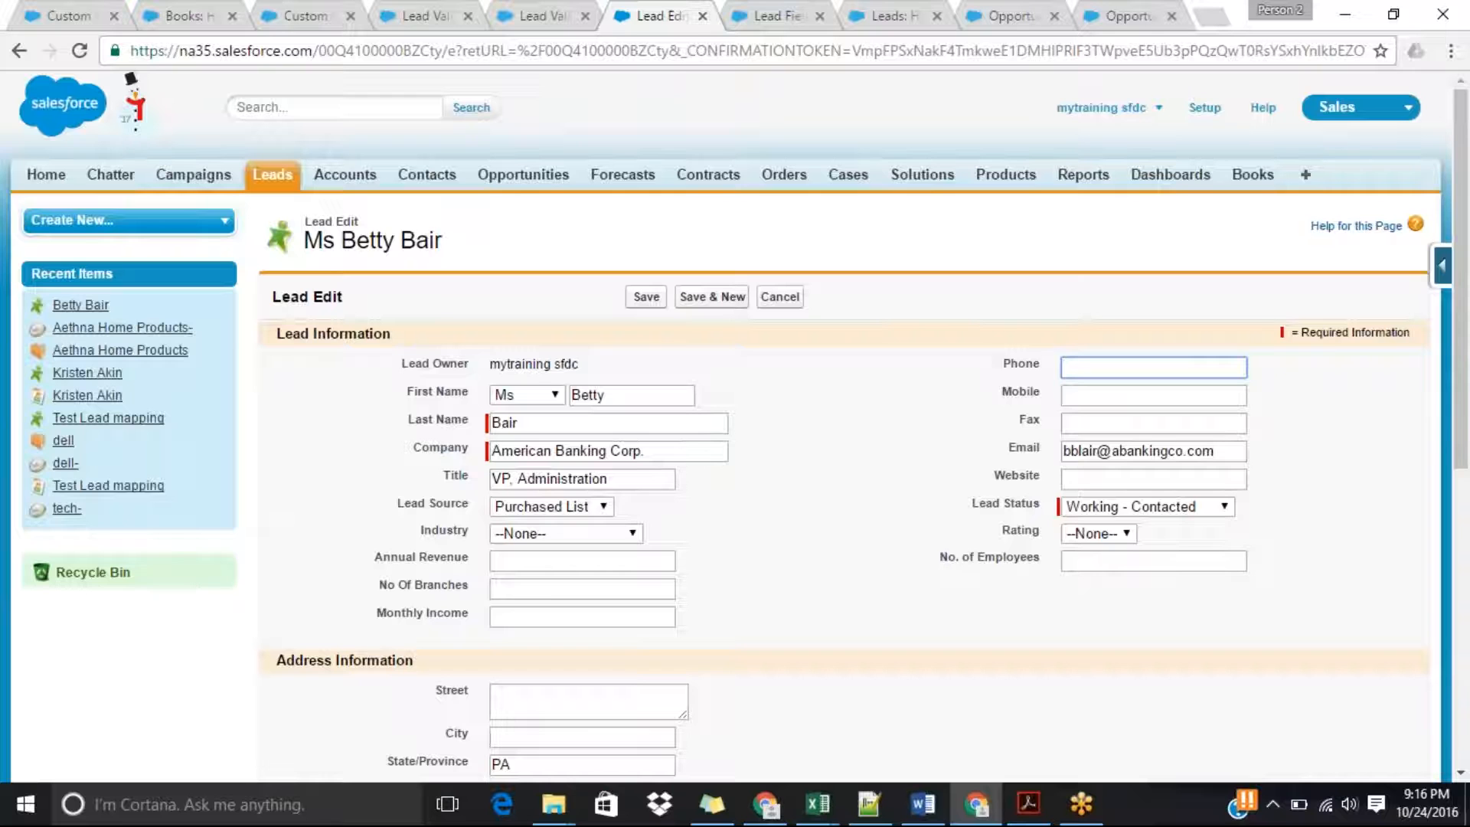
type("6778888999997788")
left_click(656, 304)
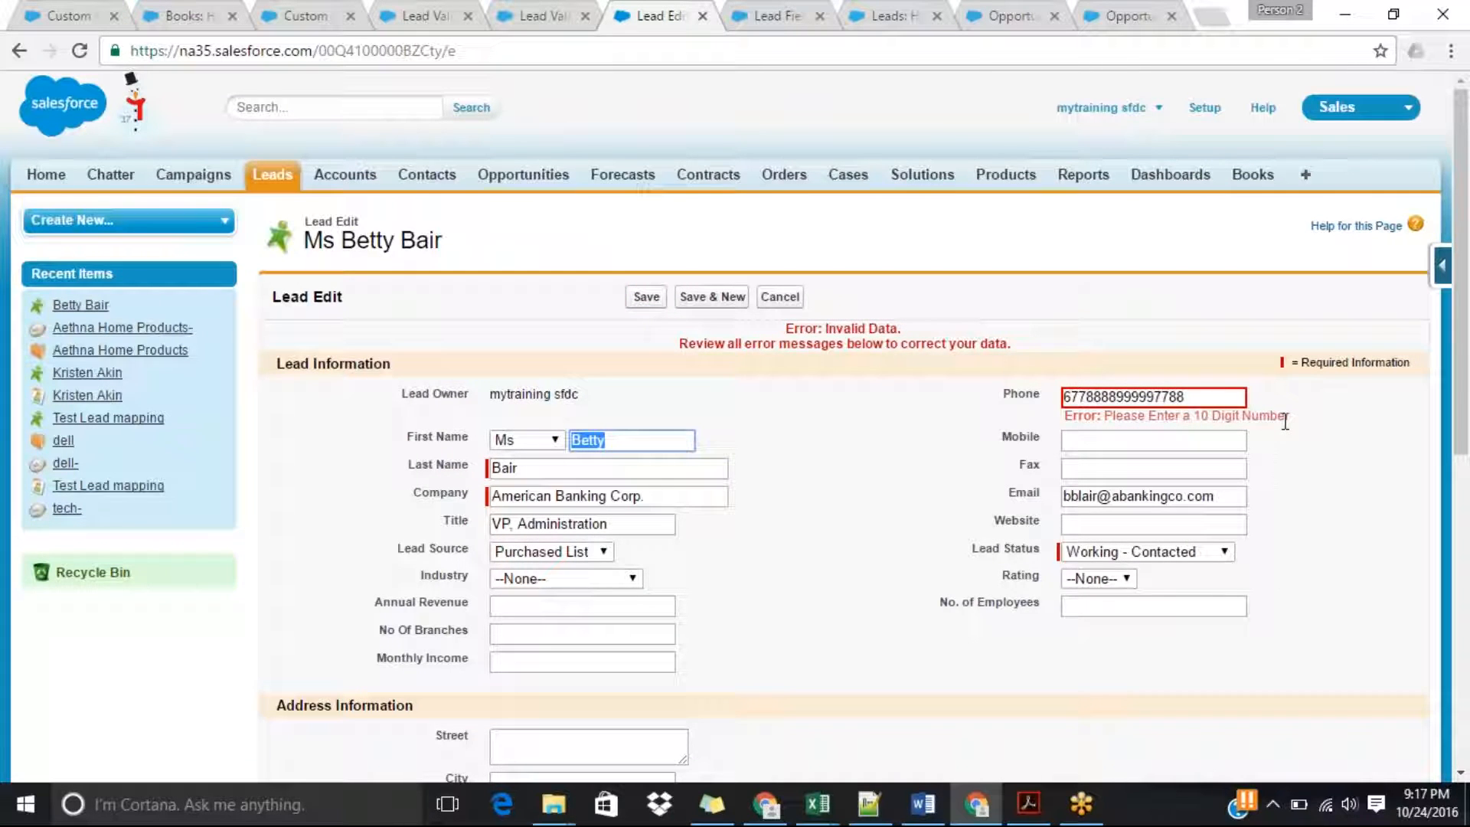
Replace the lead's overlong phone entry with a 10-digit number and try to save the lead.
left_click(1204, 398)
key("ctrl+a")
key("BackSpace")
type("8787878787")
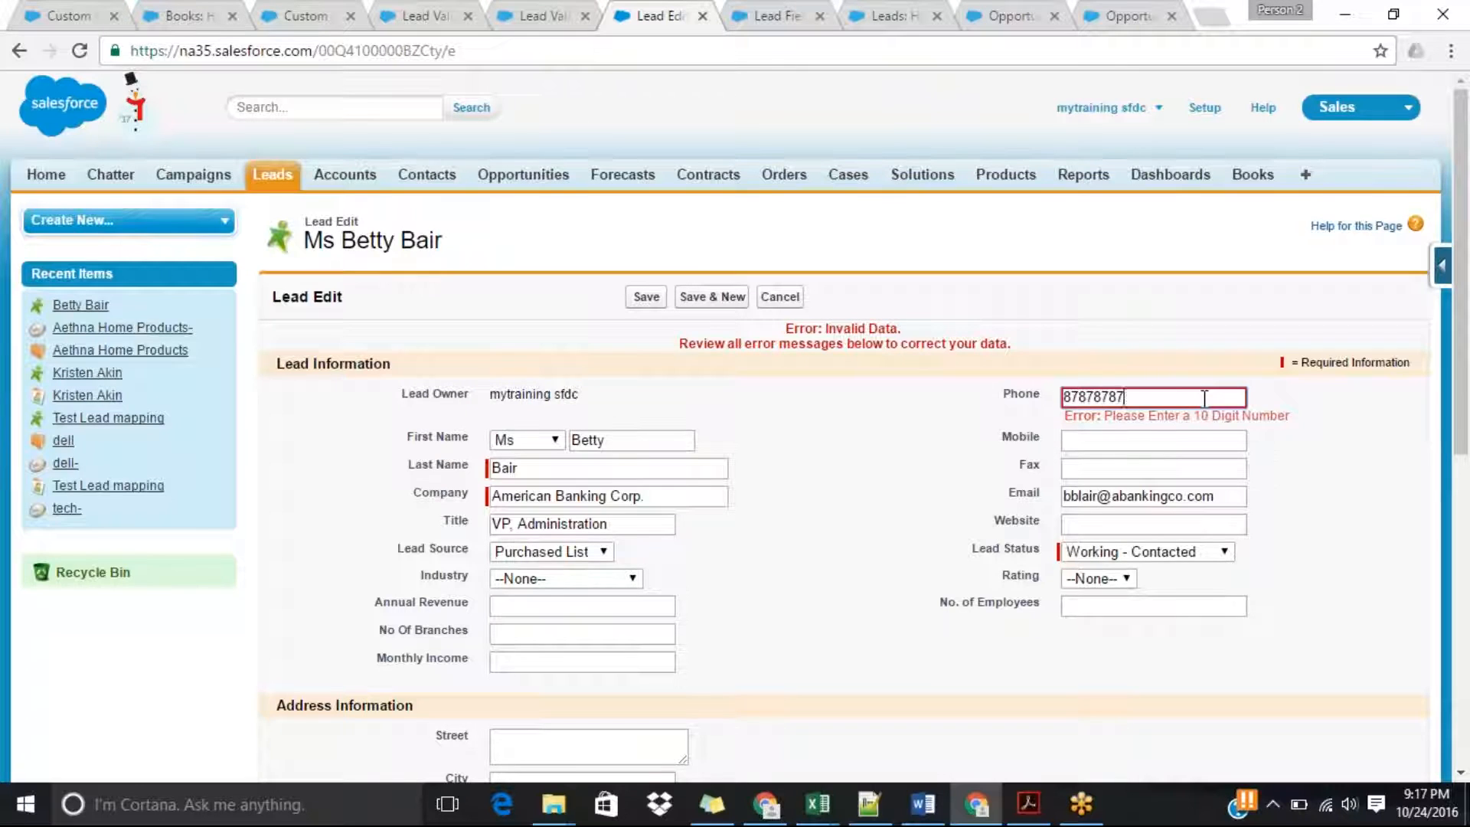
left_click(646, 297)
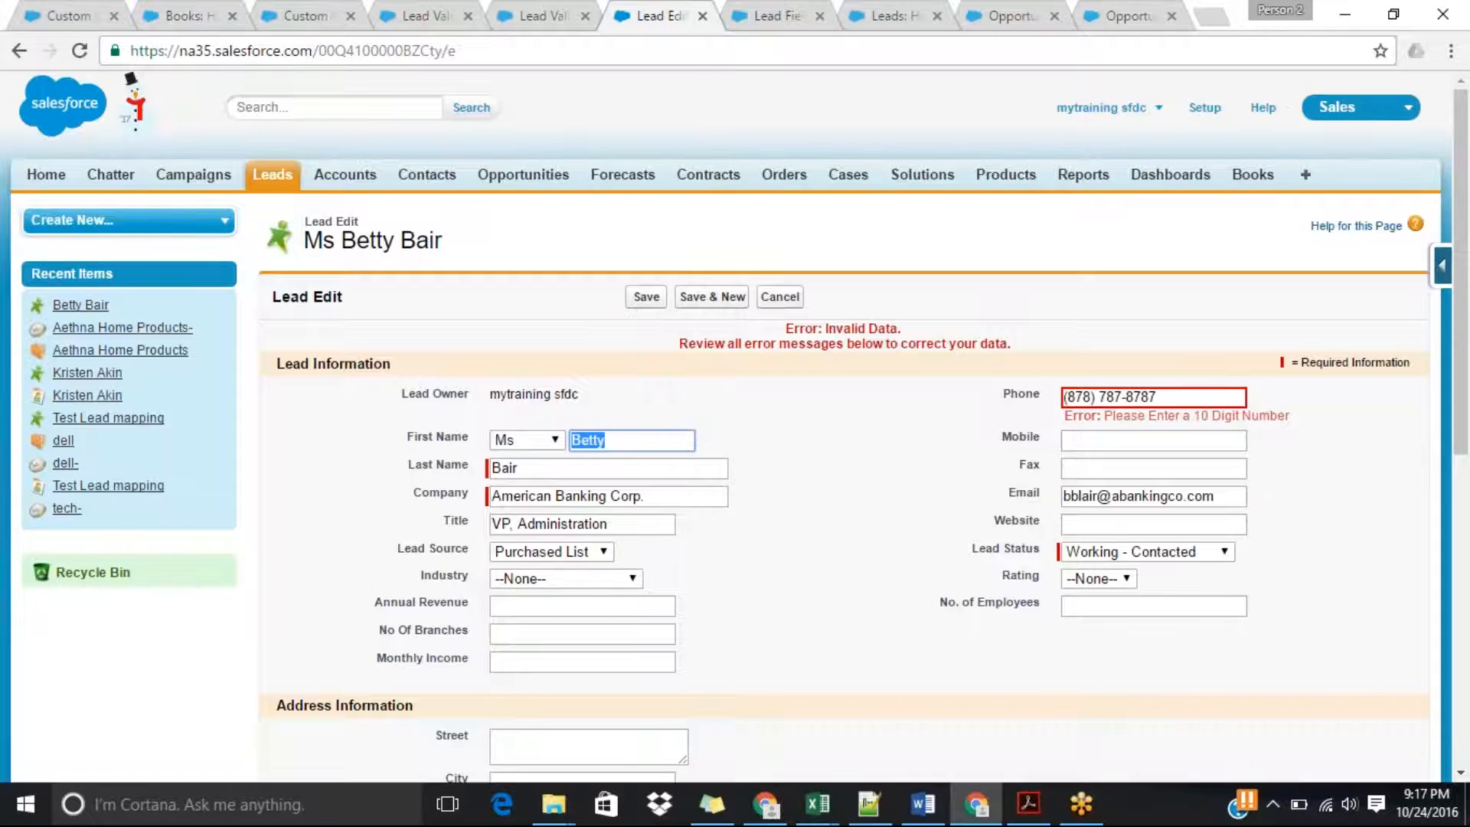
Try saving the lead once more with a different 10-digit phone number.
left_click_drag(1182, 396, 1022, 414)
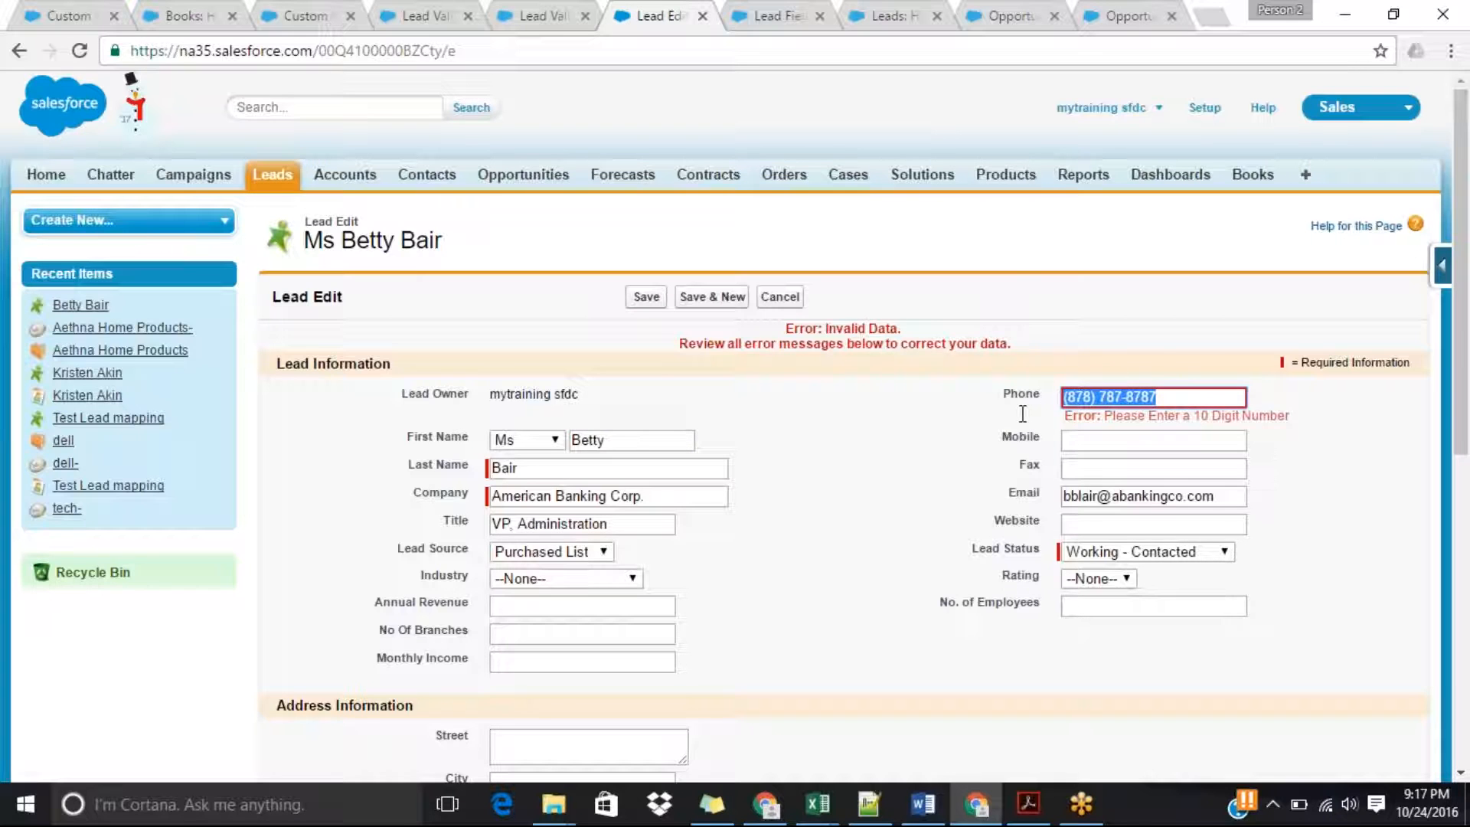
key("BackSpace")
type("989")
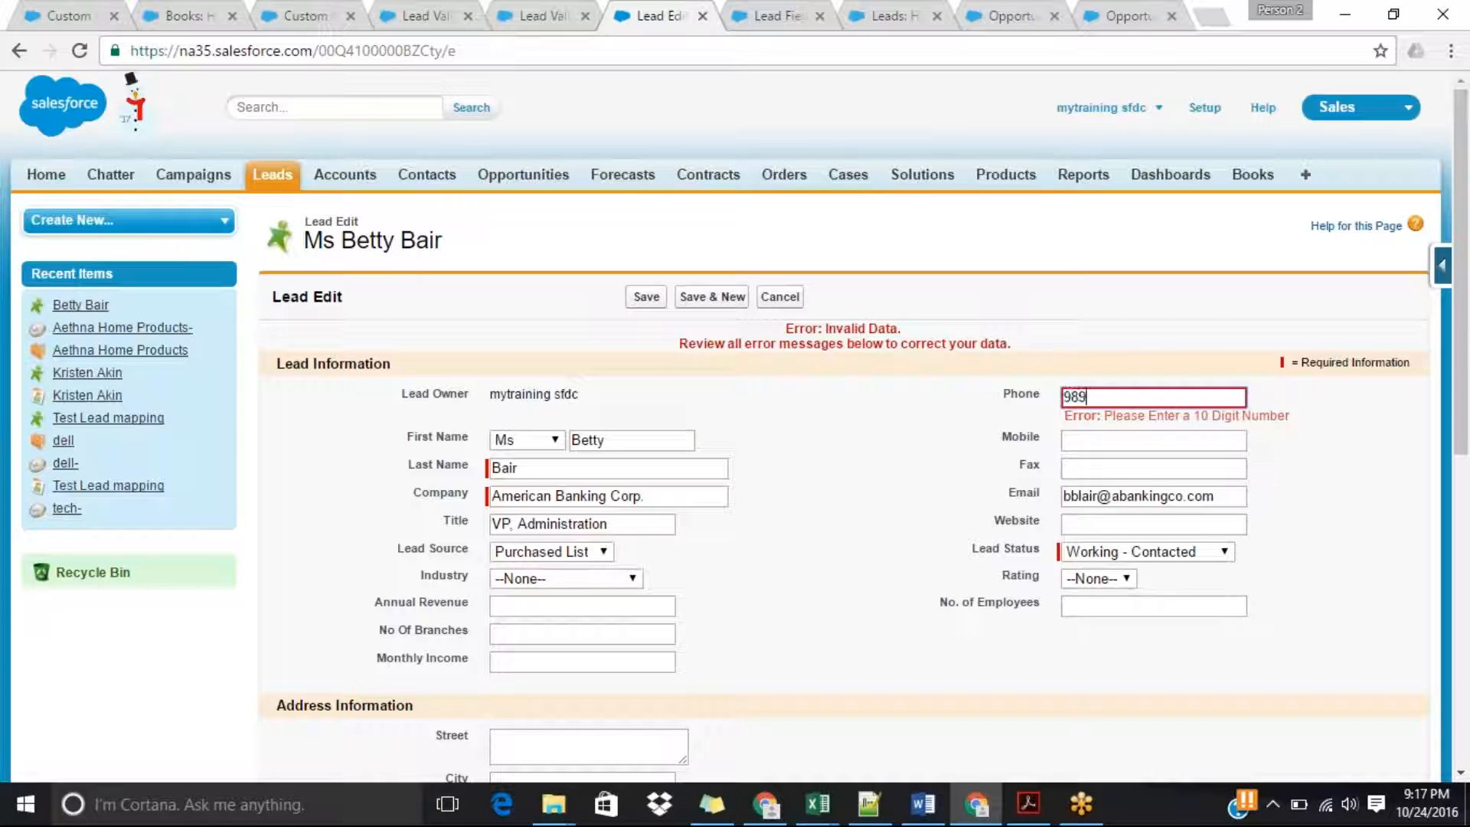
type("8989898")
key("Return")
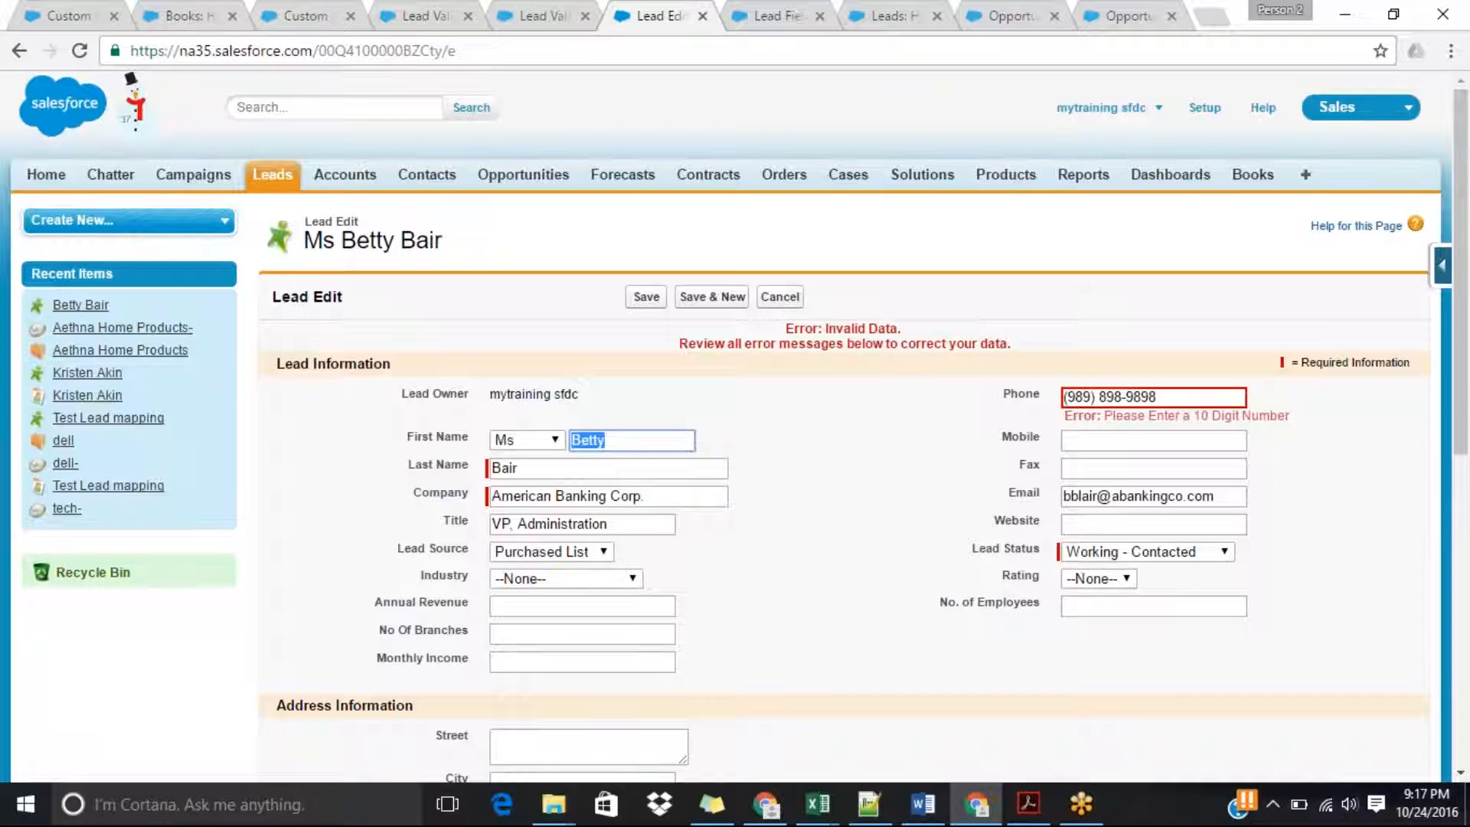
Start a new lead from the Leads home page and enter "Test" as the last name.
left_click(273, 172)
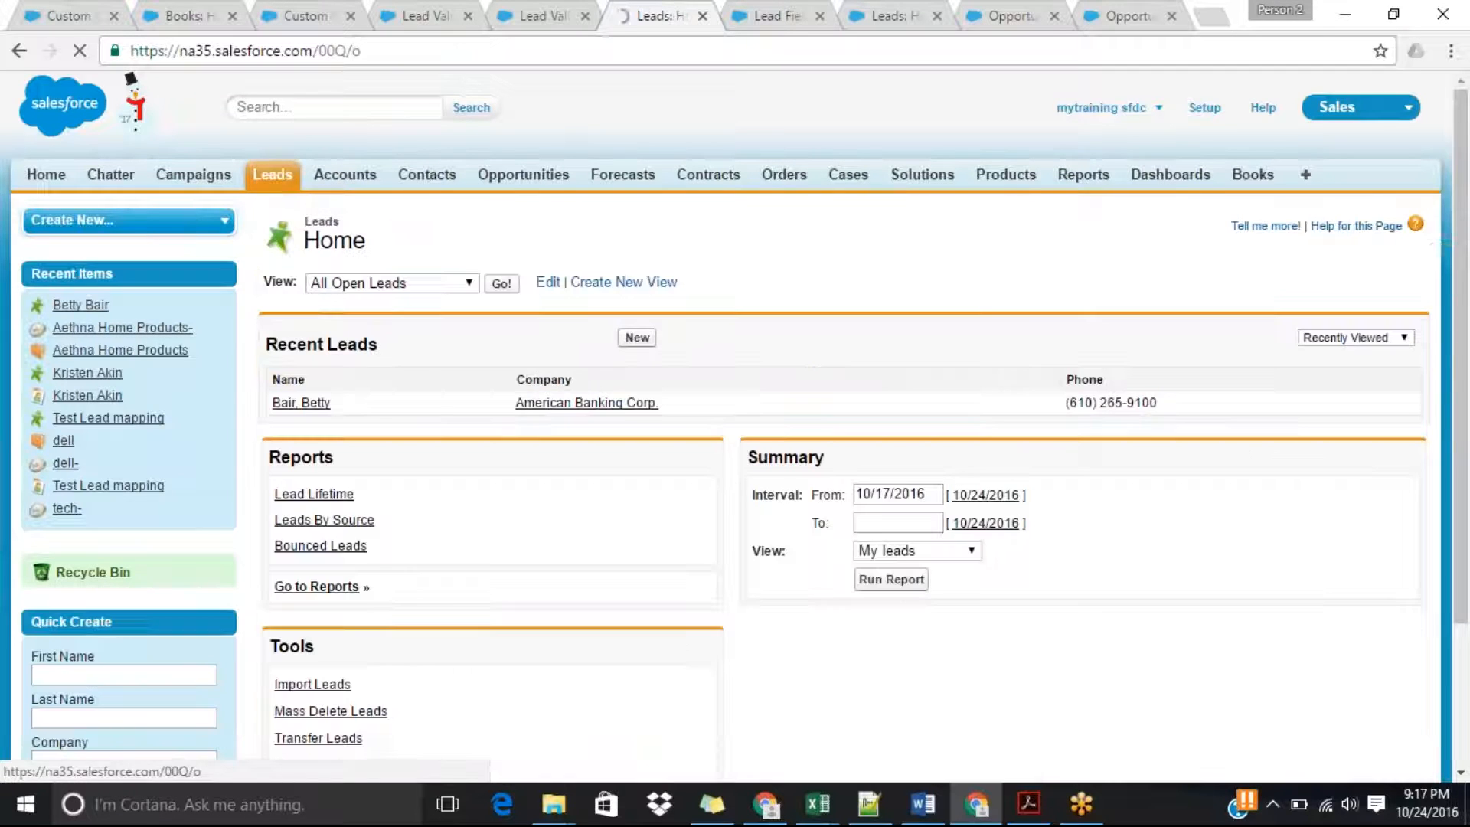
left_click(638, 341)
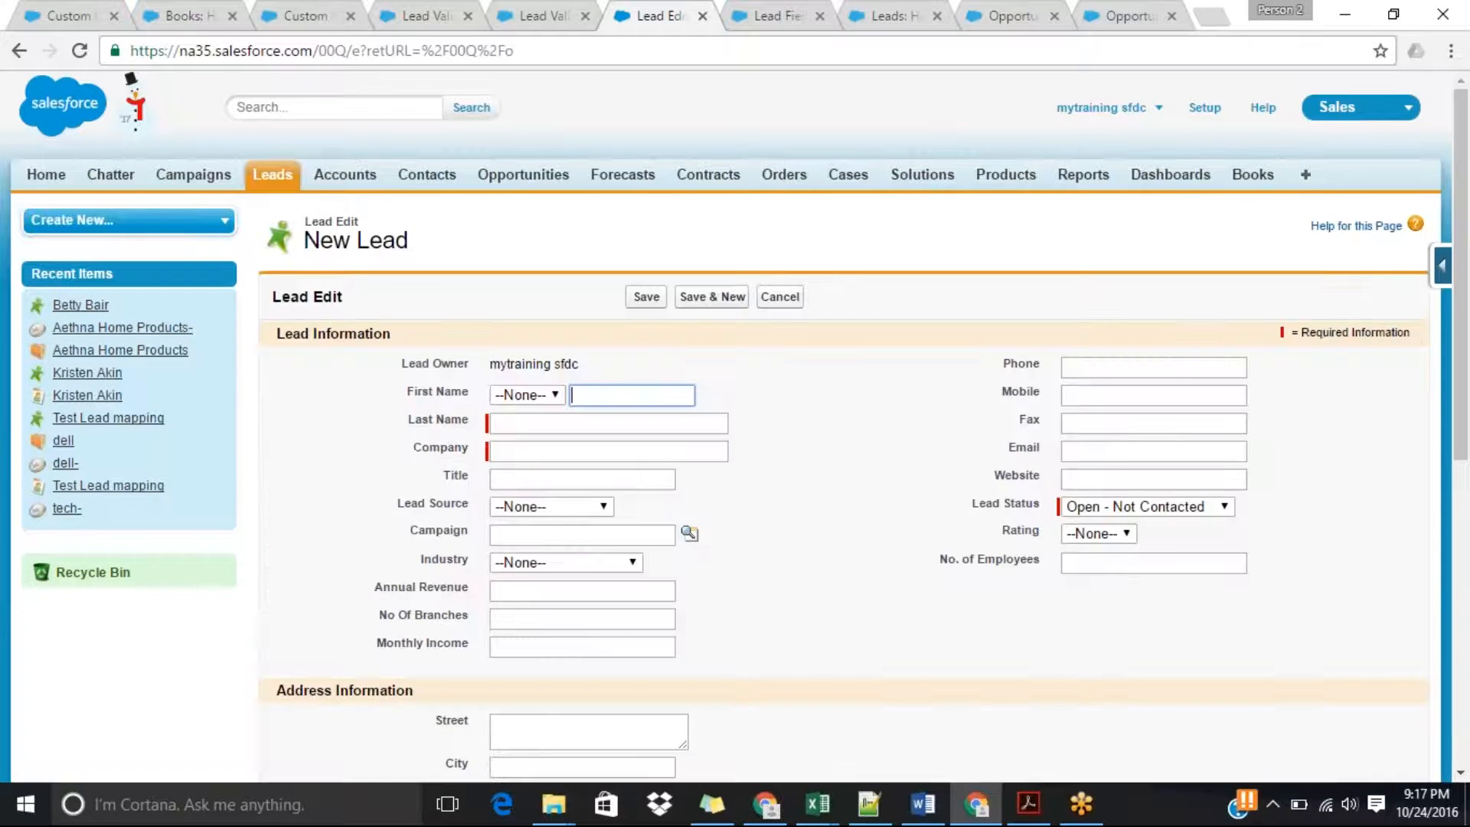
left_click(591, 423)
type("Testq")
key("Tab")
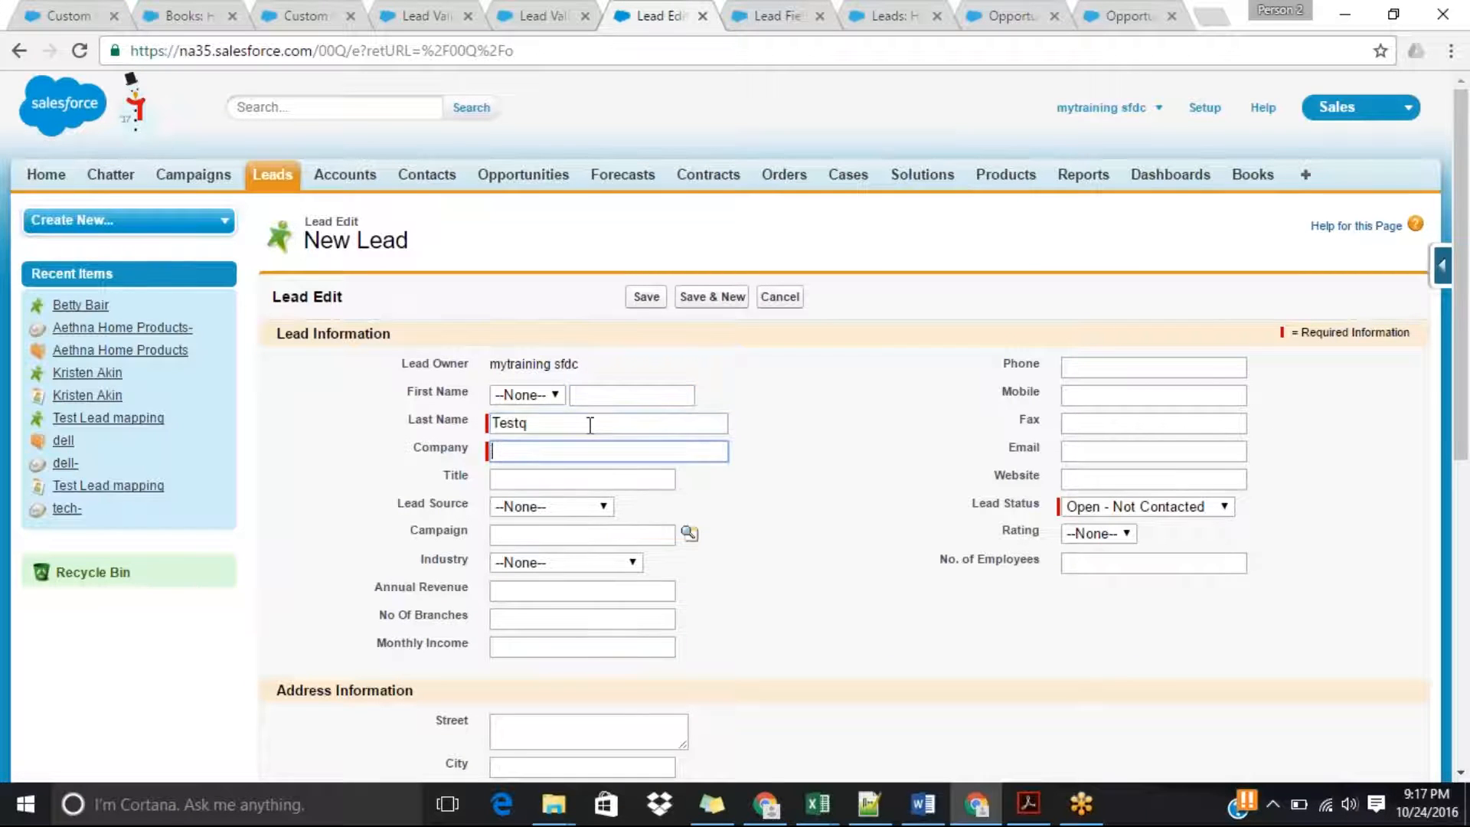
left_click(590, 424)
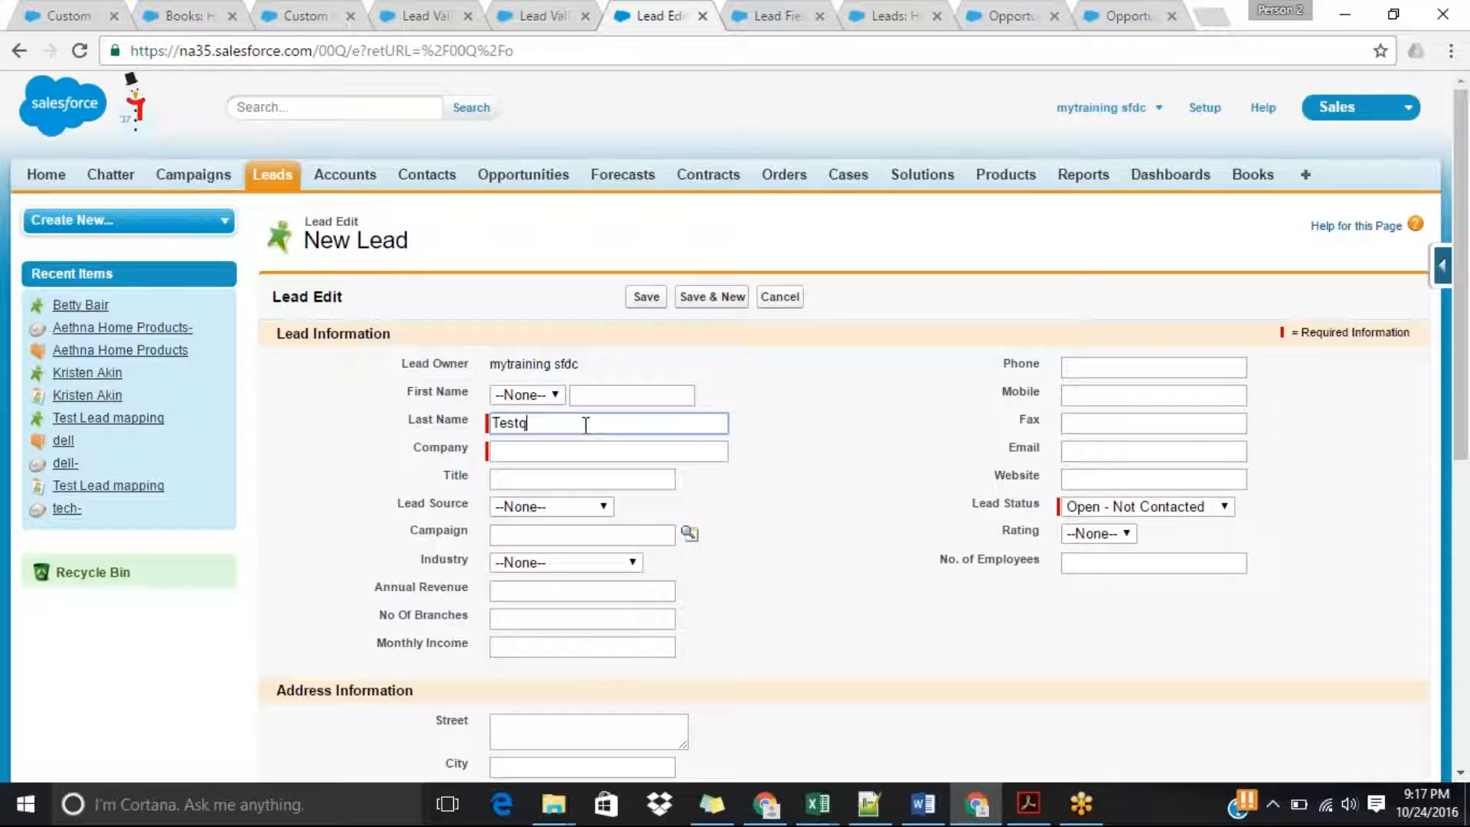
key("BackSpace")
key("Tab")
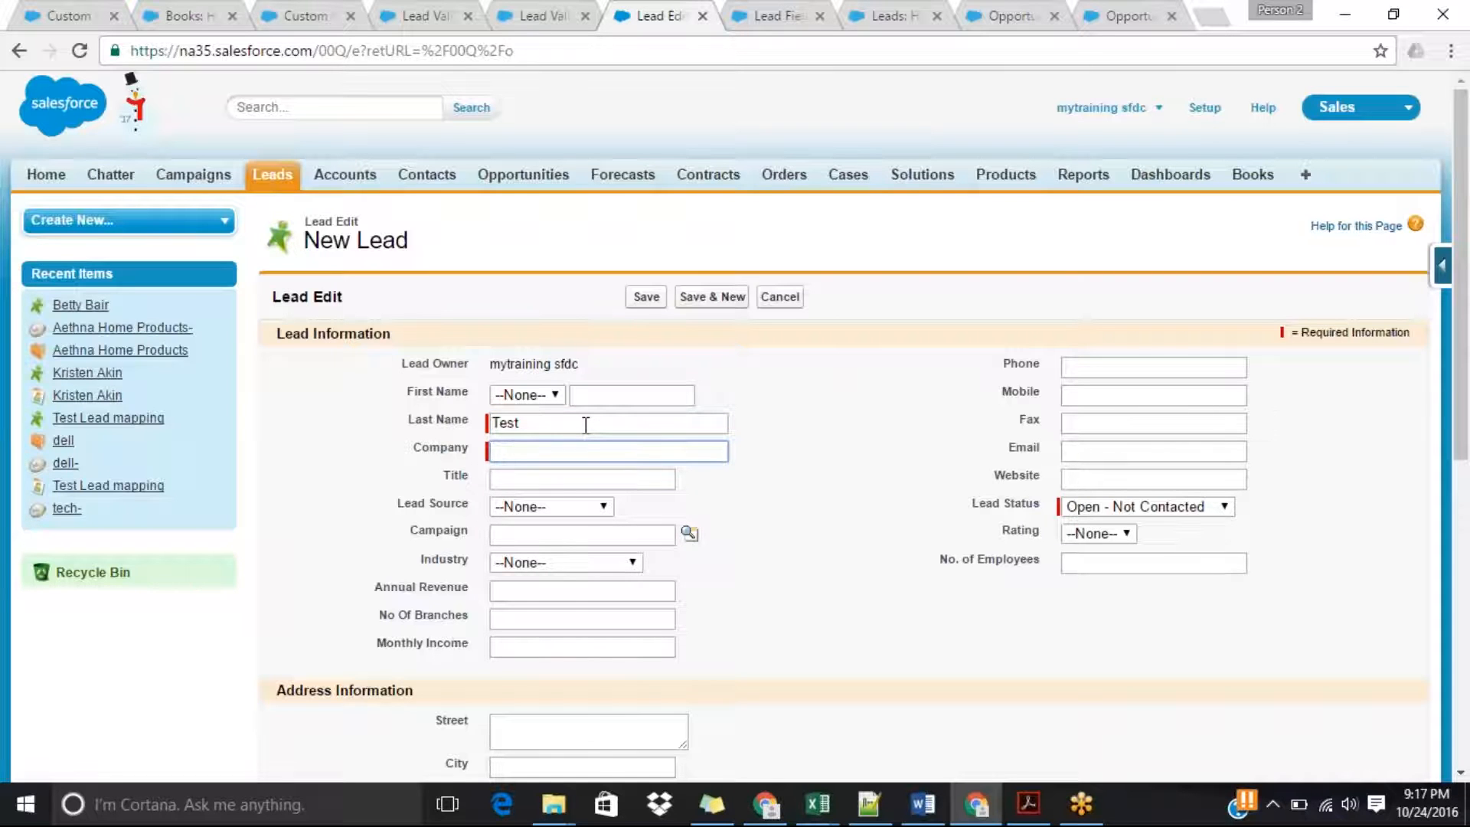
Complete the new lead's last name as "Test validation rule" and set the company to "dell".
type("val")
left_click(586, 425)
type("validation rul")
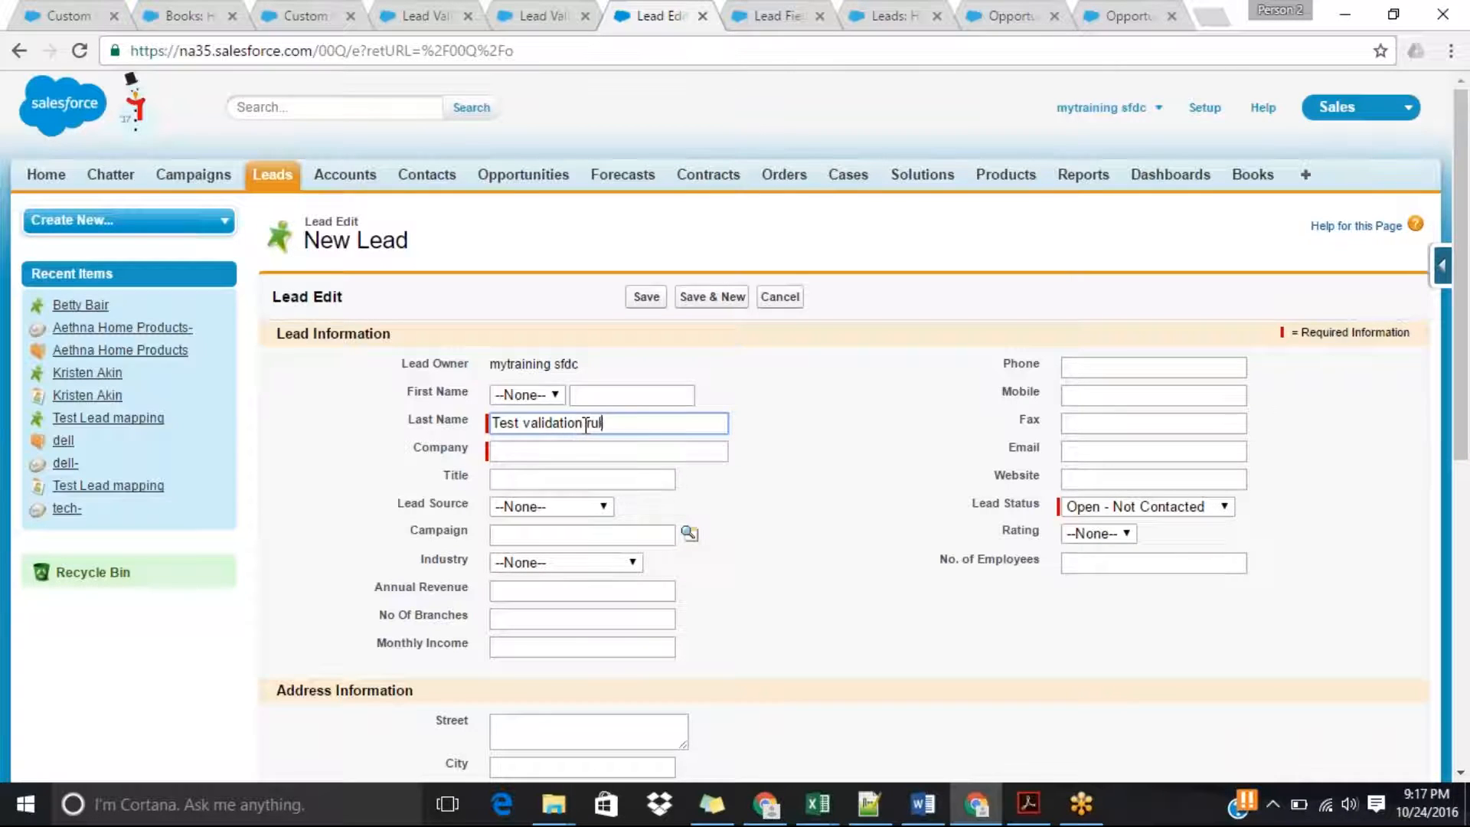
key("Tab")
type("de")
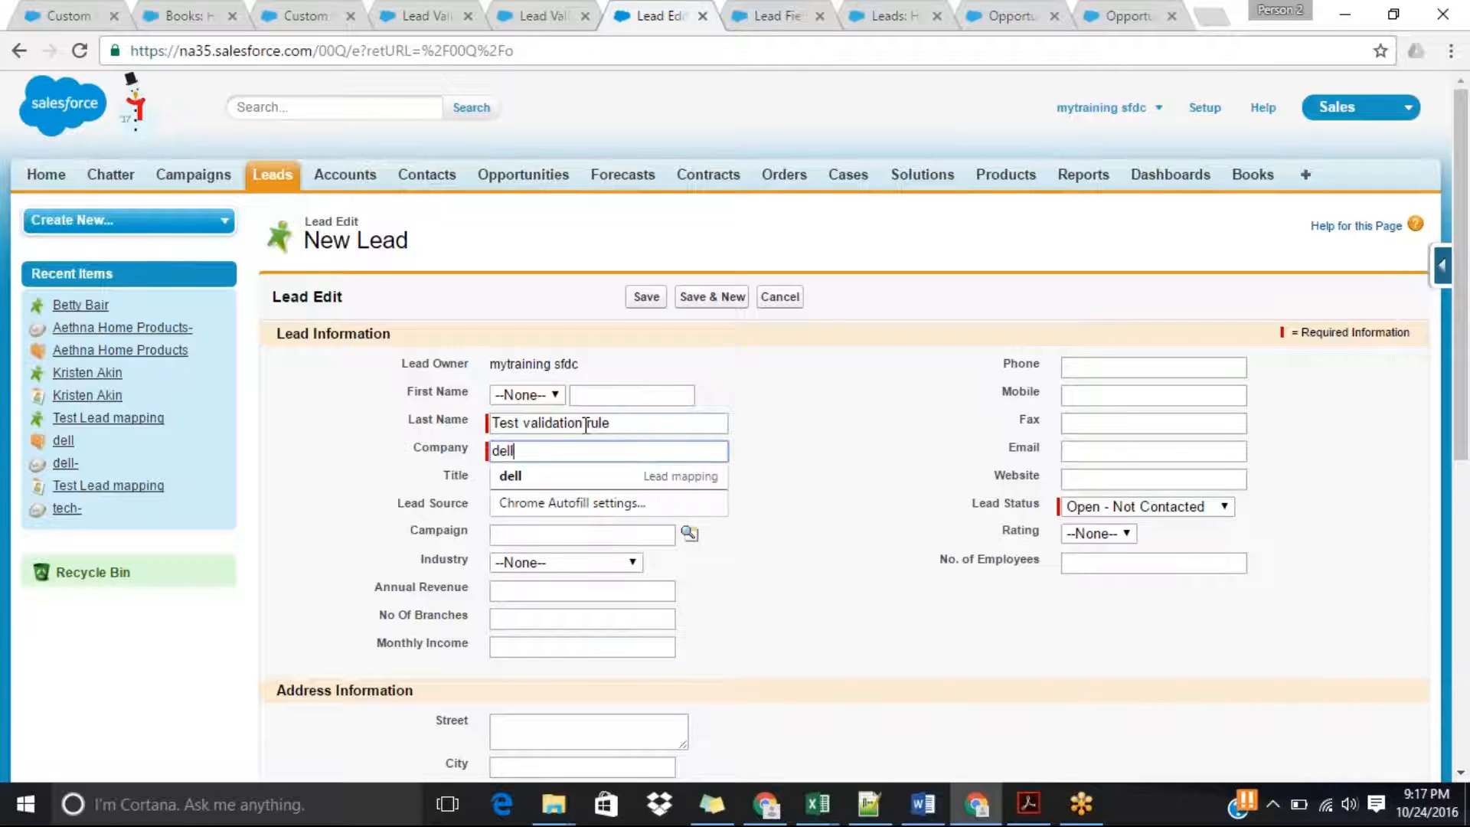
key("Tab")
Enter a 10-digit phone number on the new lead, set the industry to Government, and try to save.
left_click(1088, 370)
type("8787878787")
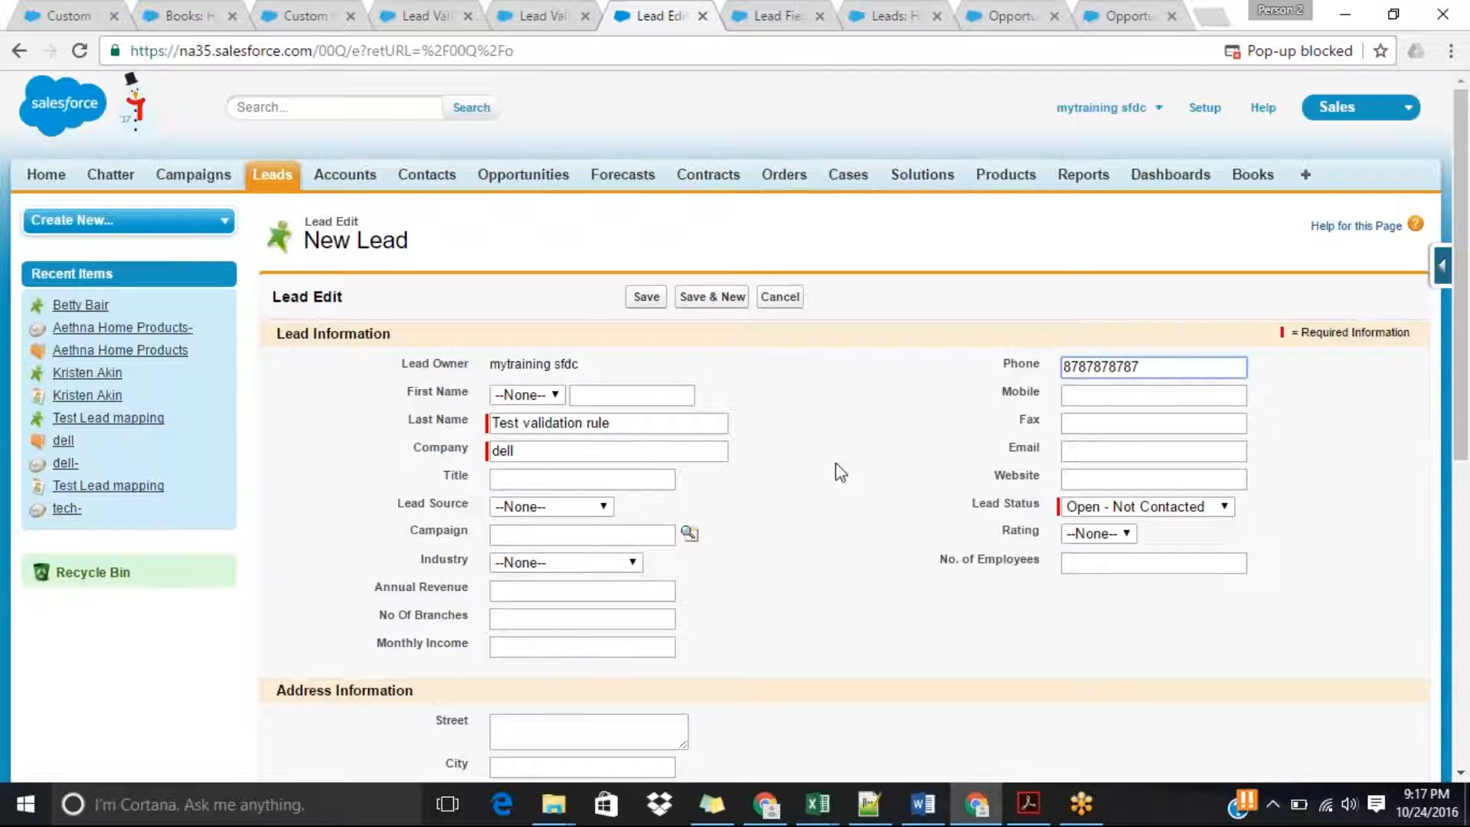
left_click(588, 567)
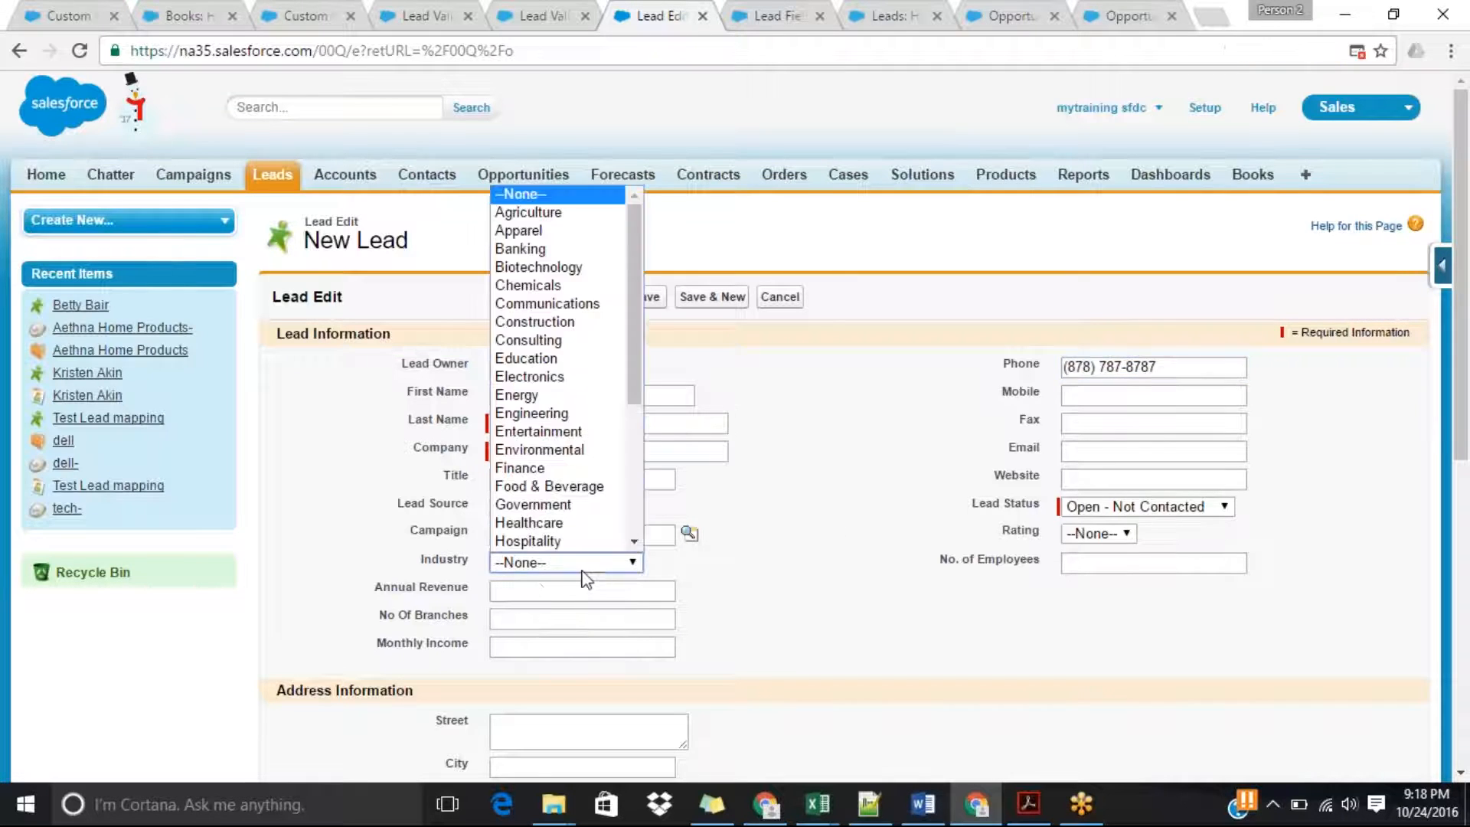
left_click(540, 512)
left_click(646, 296)
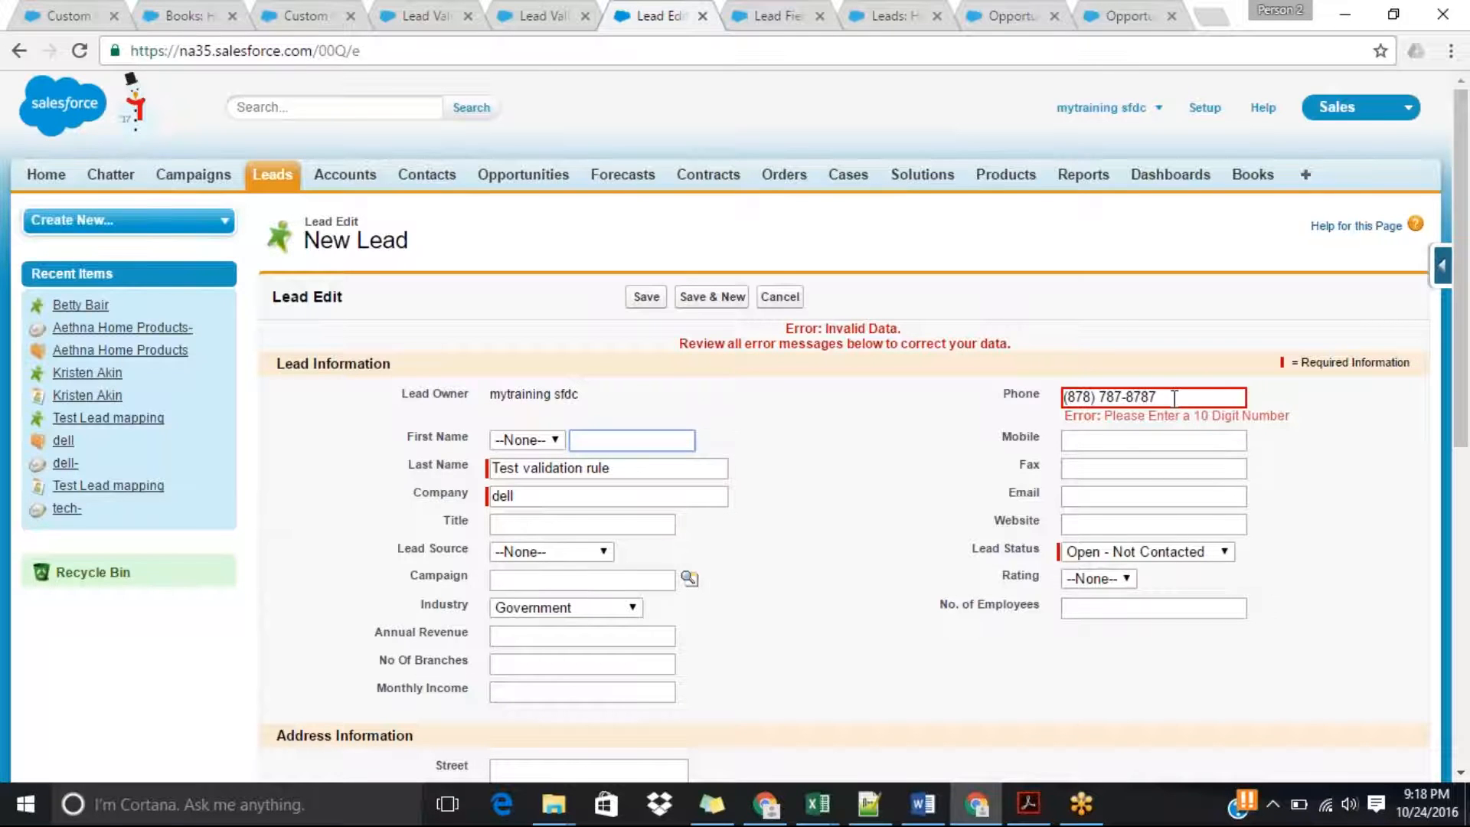
Examine the formatting characters in the new lead's flagged phone entry.
left_click(1092, 397)
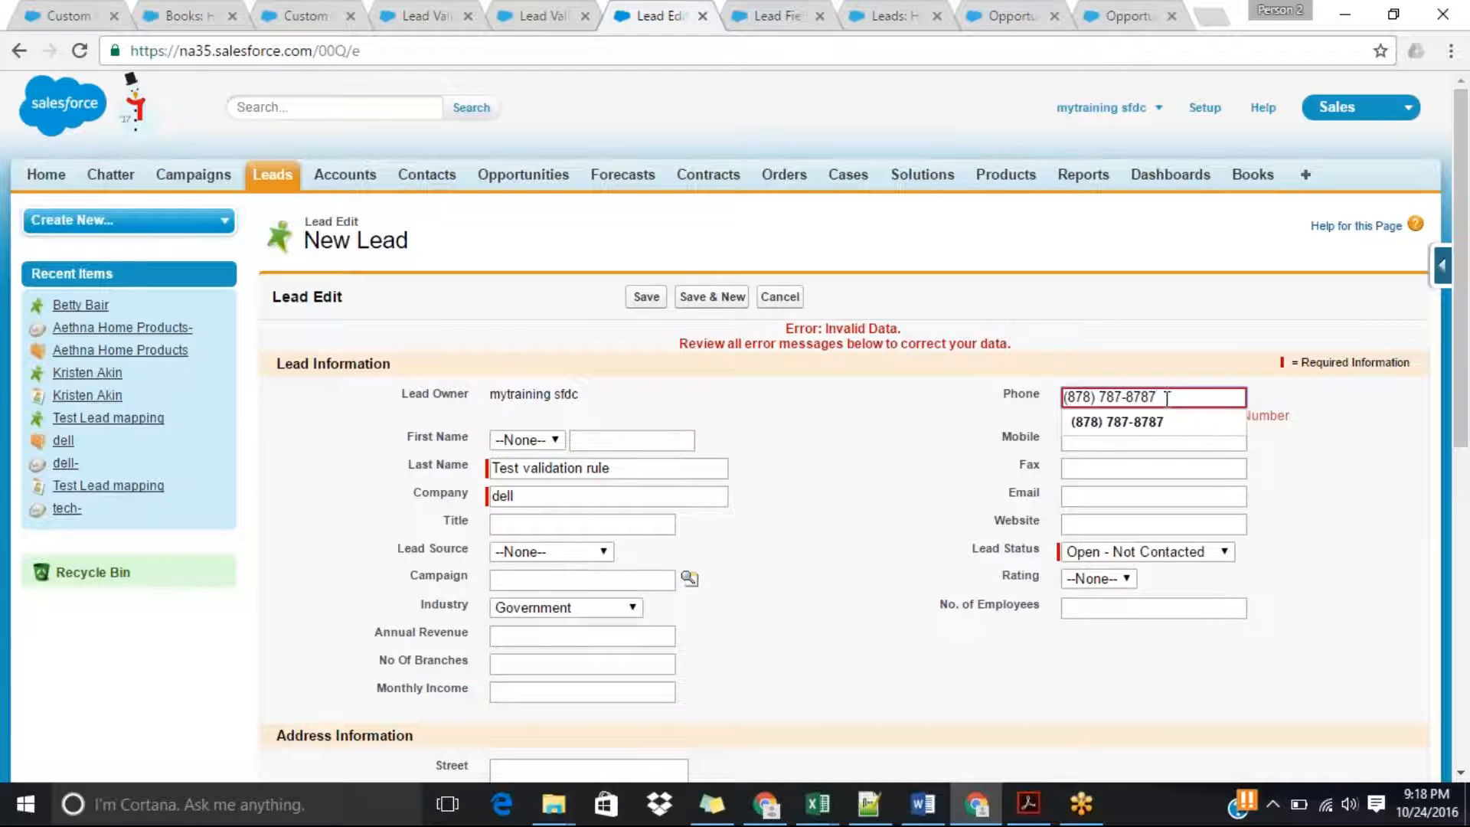
left_click(1342, 528)
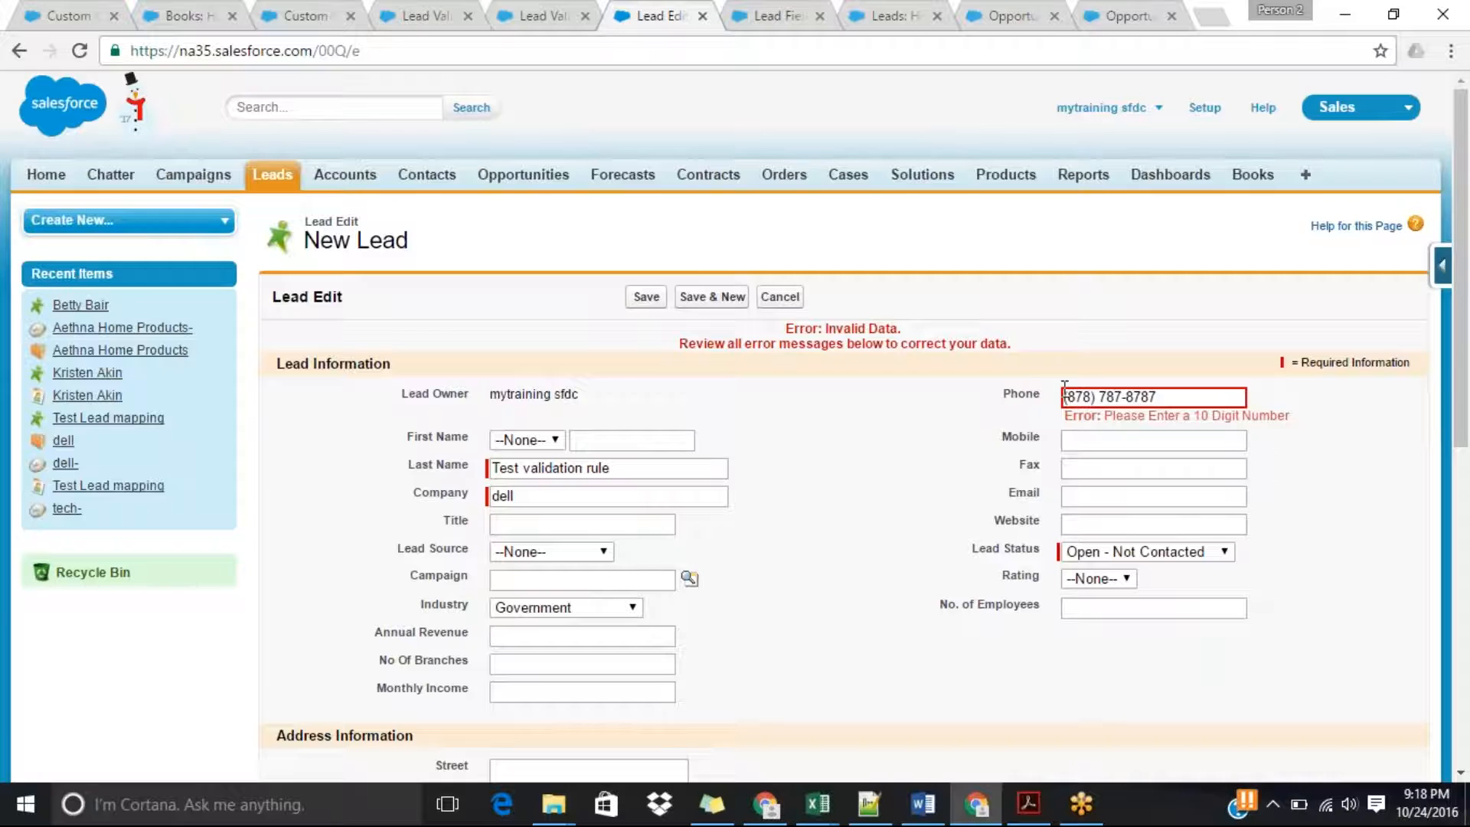
left_click(1098, 397)
left_click_drag(1161, 396, 1059, 396)
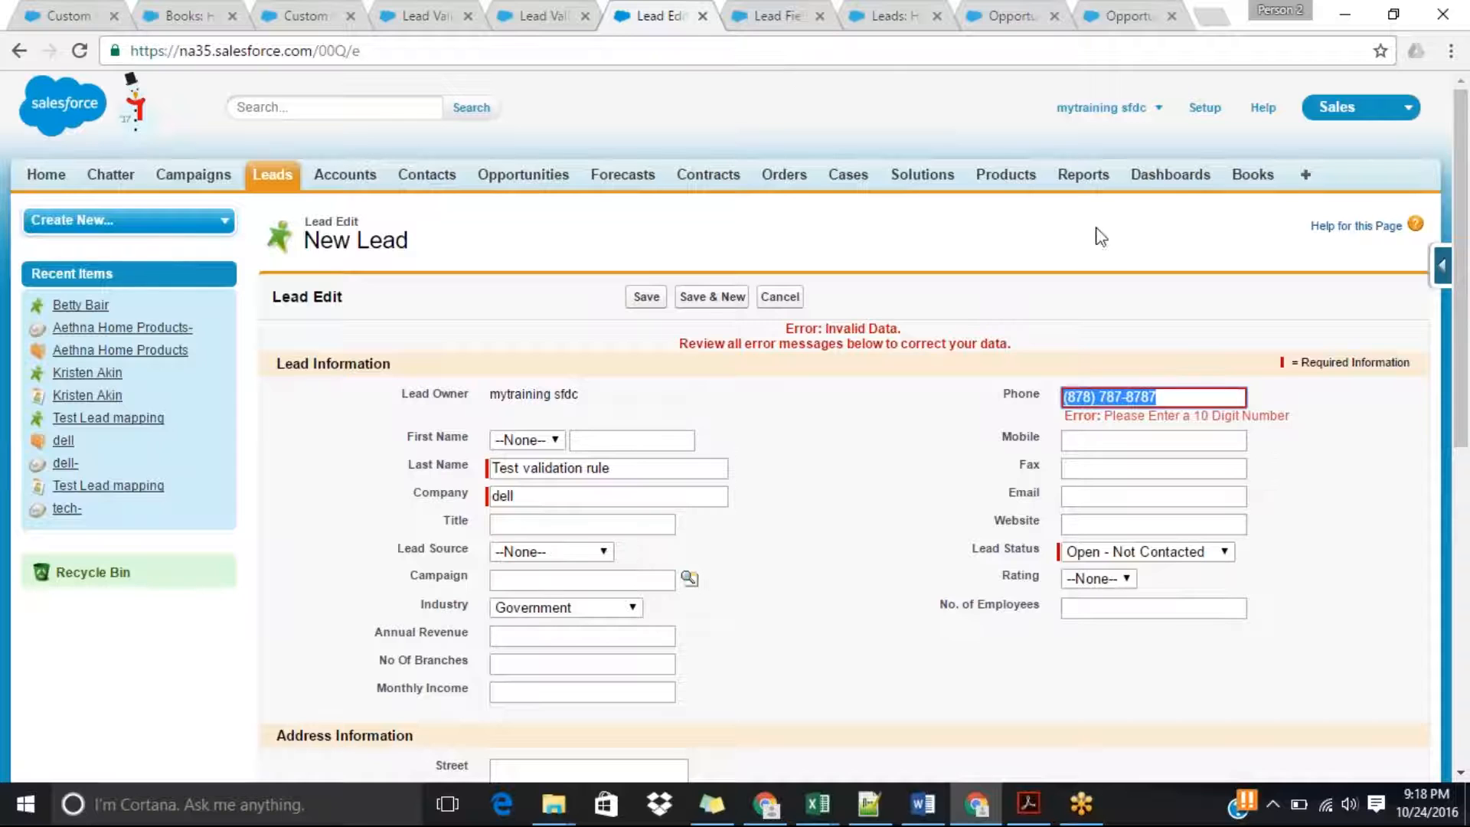
left_click(1133, 443)
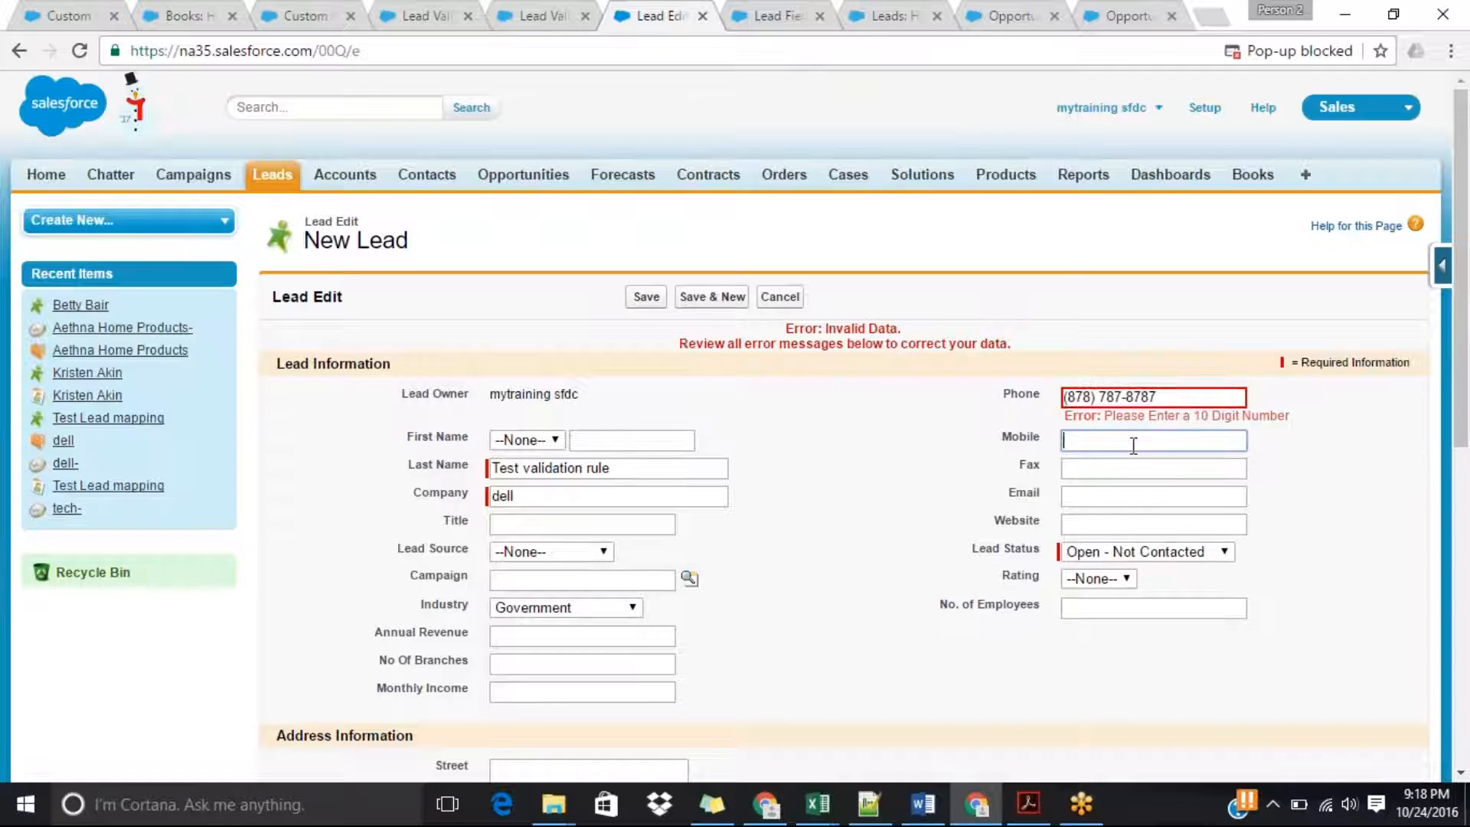
Edit the Phone_Number_Must_be_10_digits validation rule so its error condition formula reads LEN(Phone) > 14, and save the rule.
left_click(760, 13)
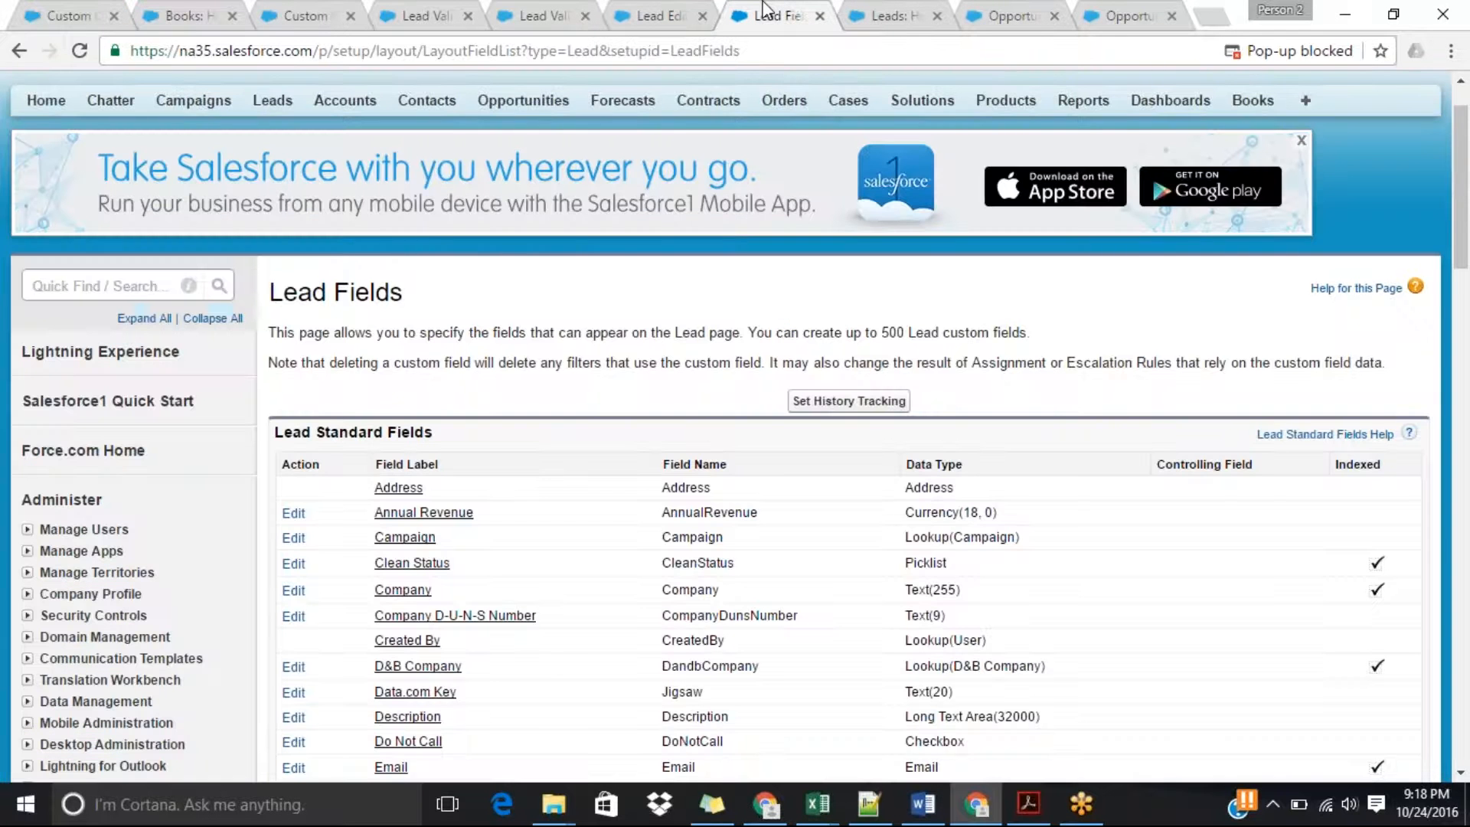
left_click(892, 14)
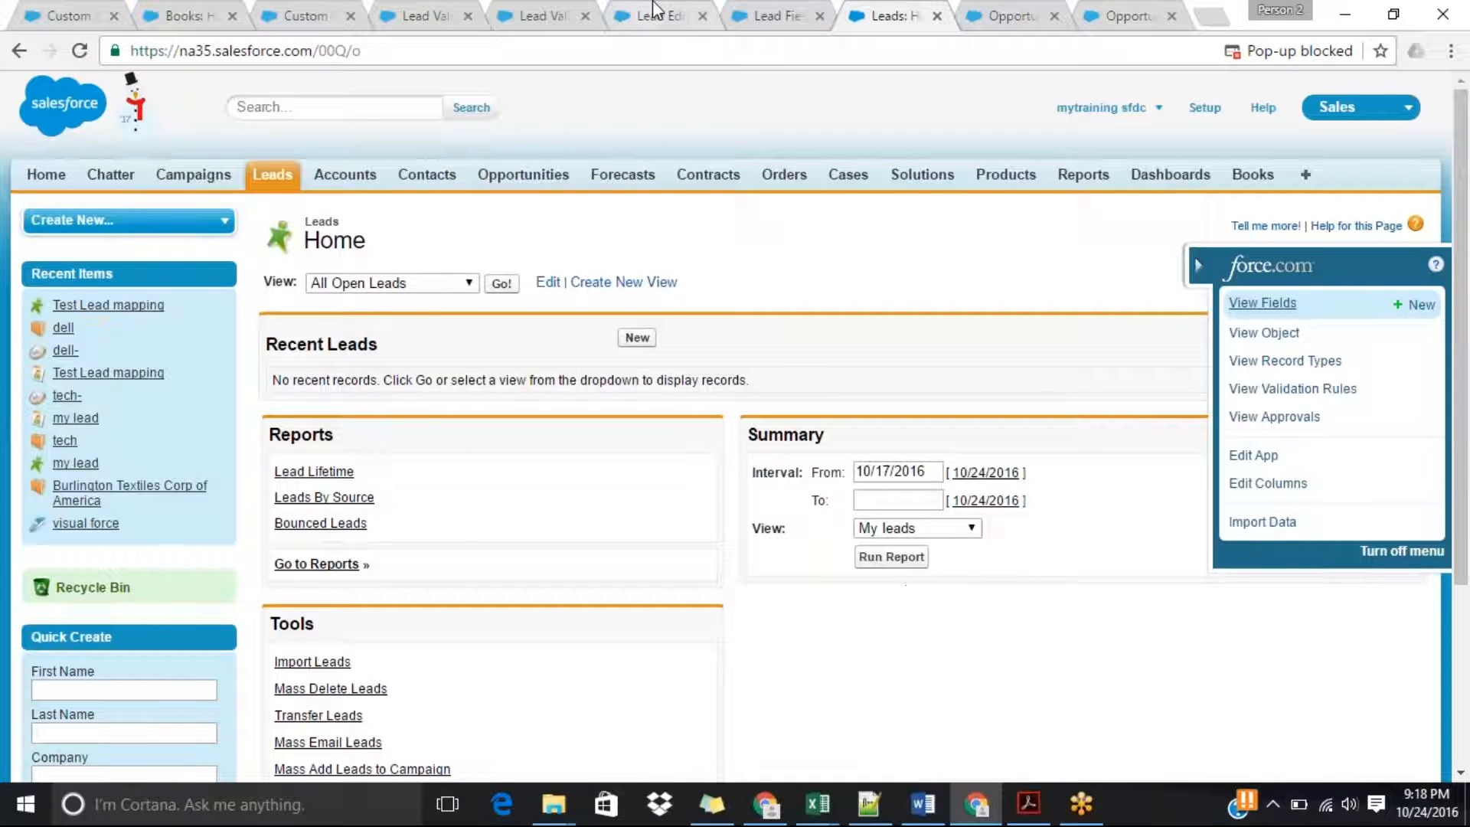
left_click(654, 12)
left_click(526, 12)
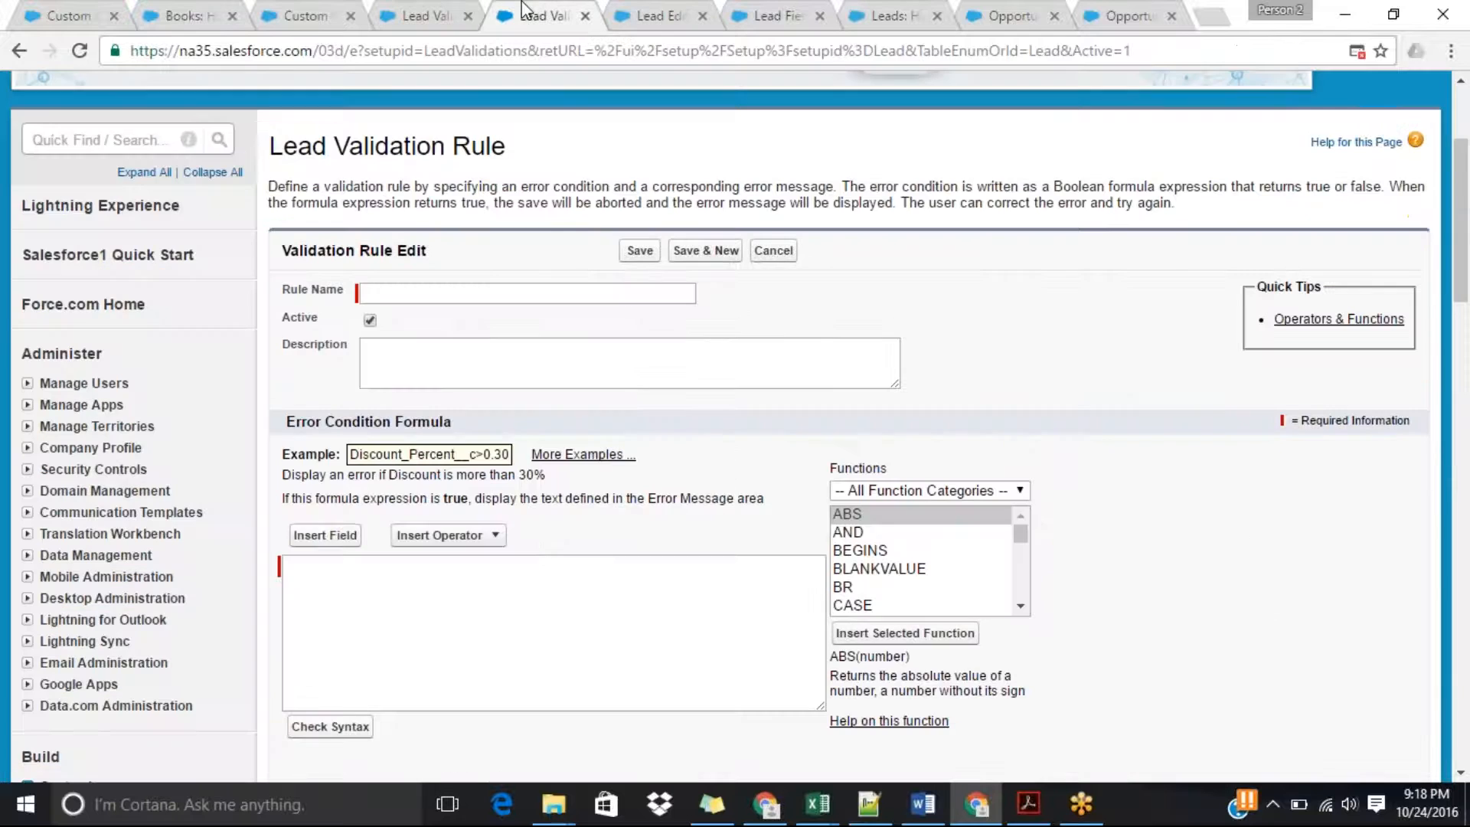
left_click(426, 9)
left_click(649, 457)
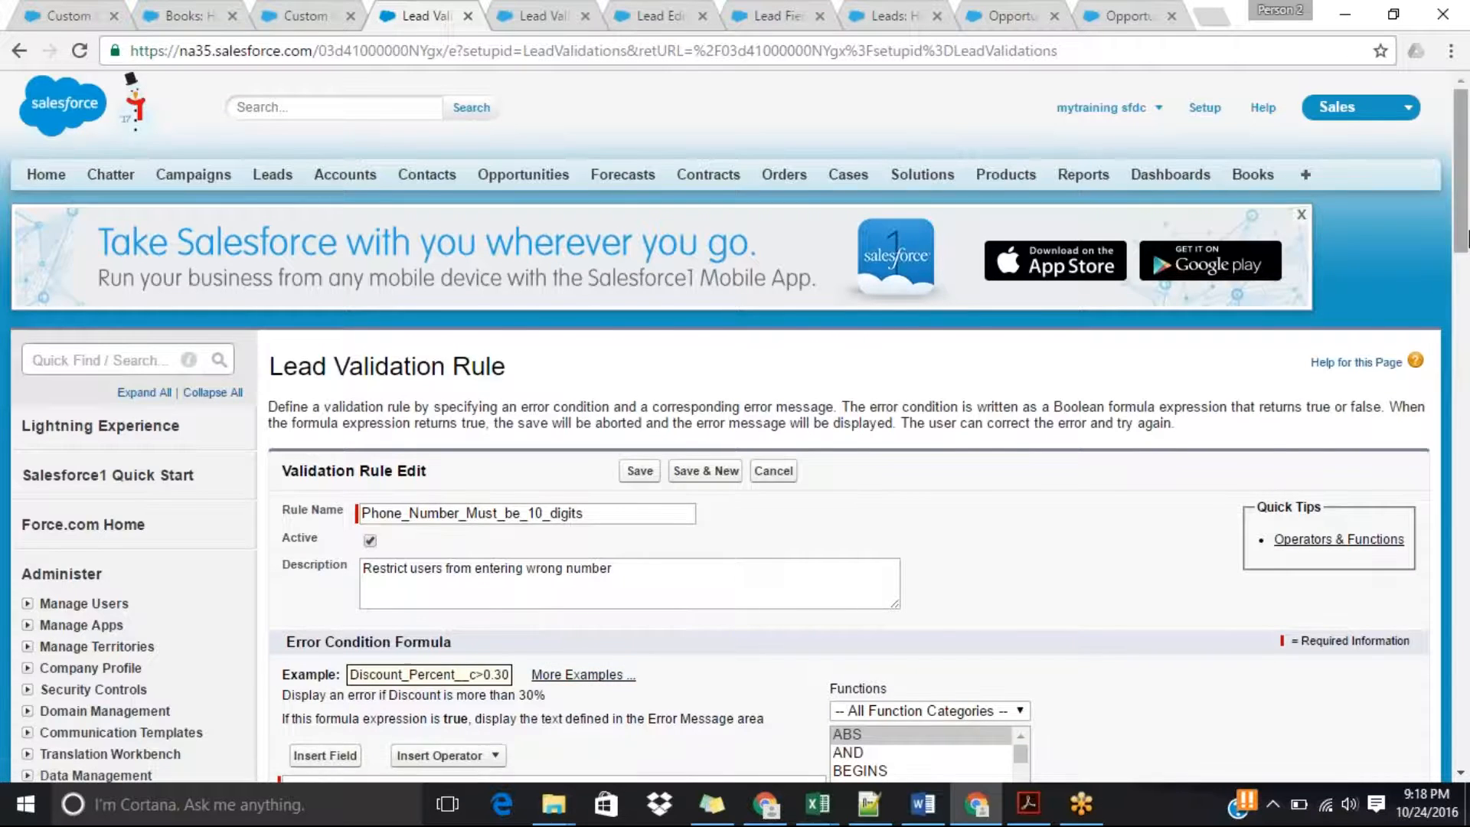
scroll(507, 400, "down", 5)
left_click(505, 388)
key("BackSpace")
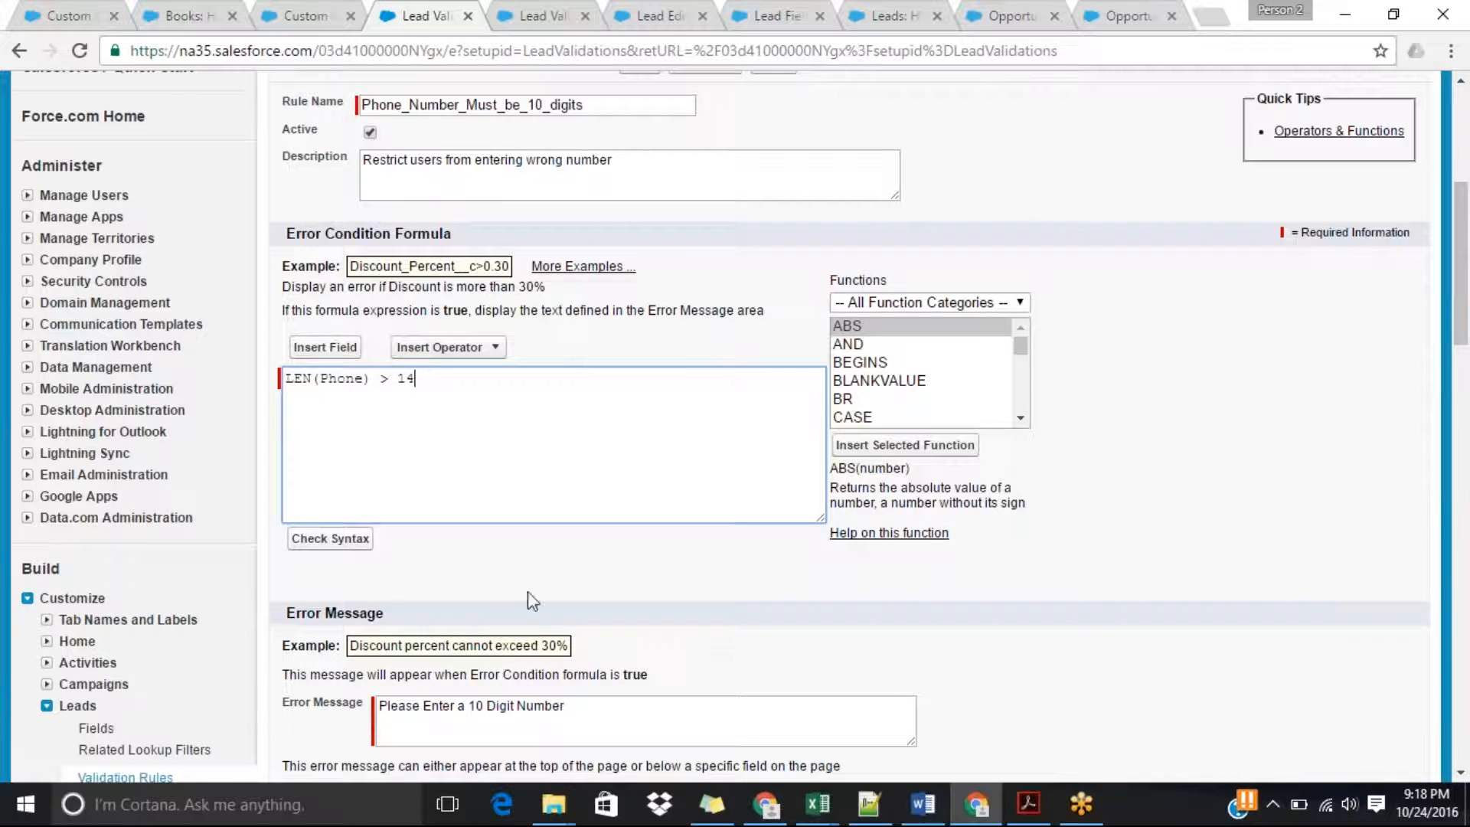
left_click_drag(1463, 291, 1465, 395)
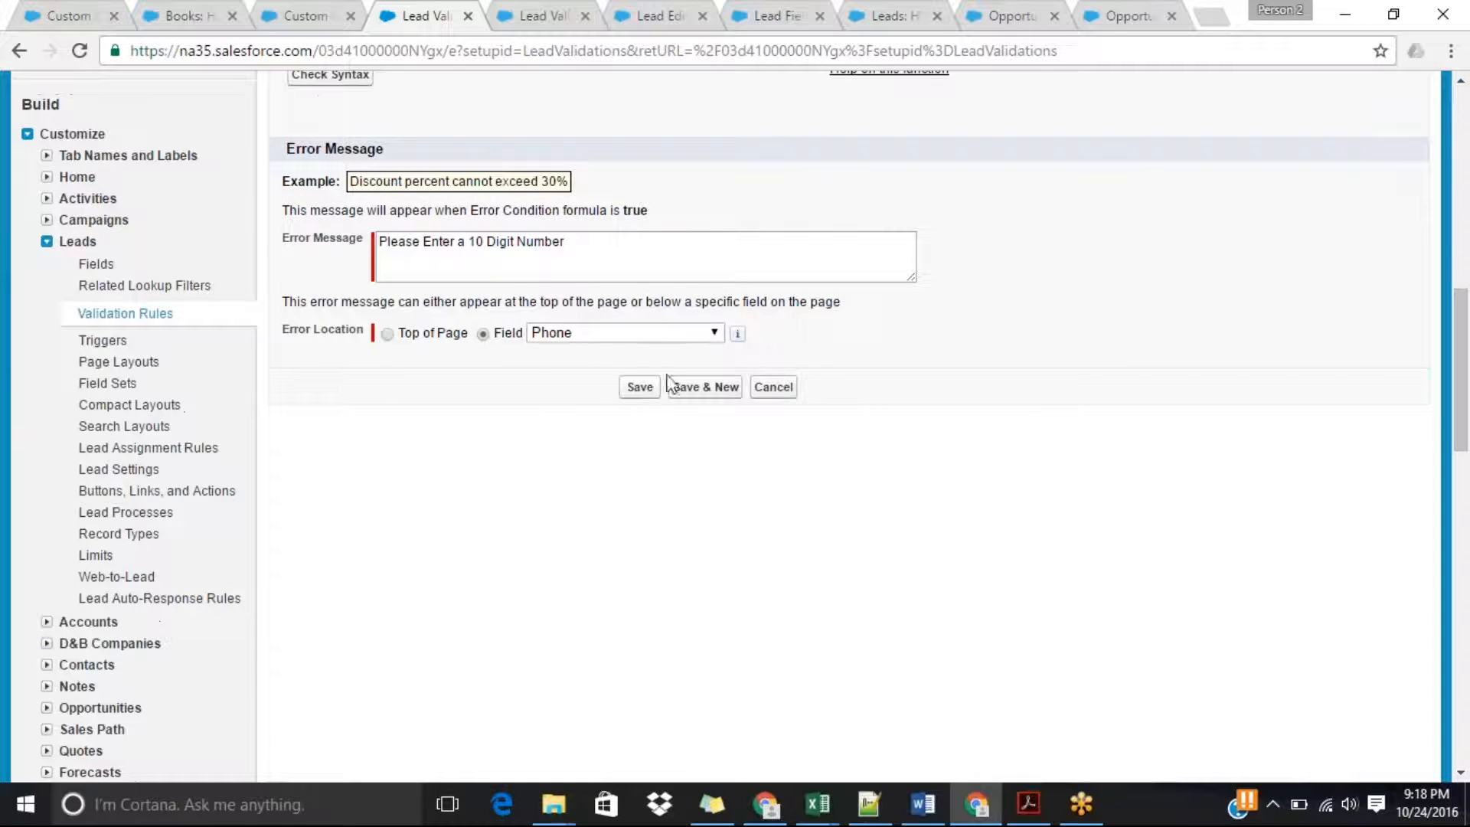
left_click(640, 388)
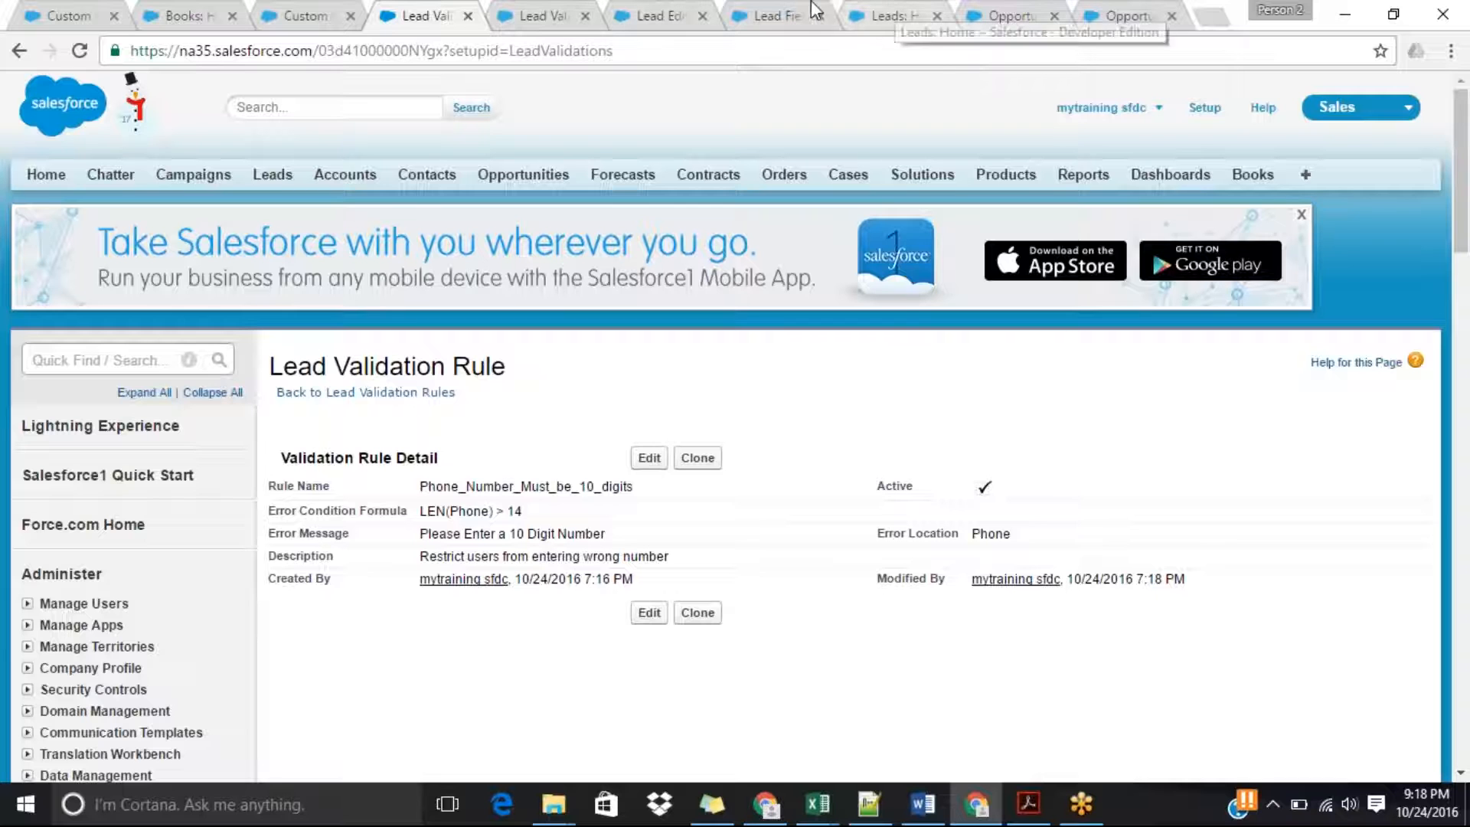
Return to the unsaved "Test validation rule" lead and save it with its existing phone entry.
left_click(785, 14)
left_click(865, 13)
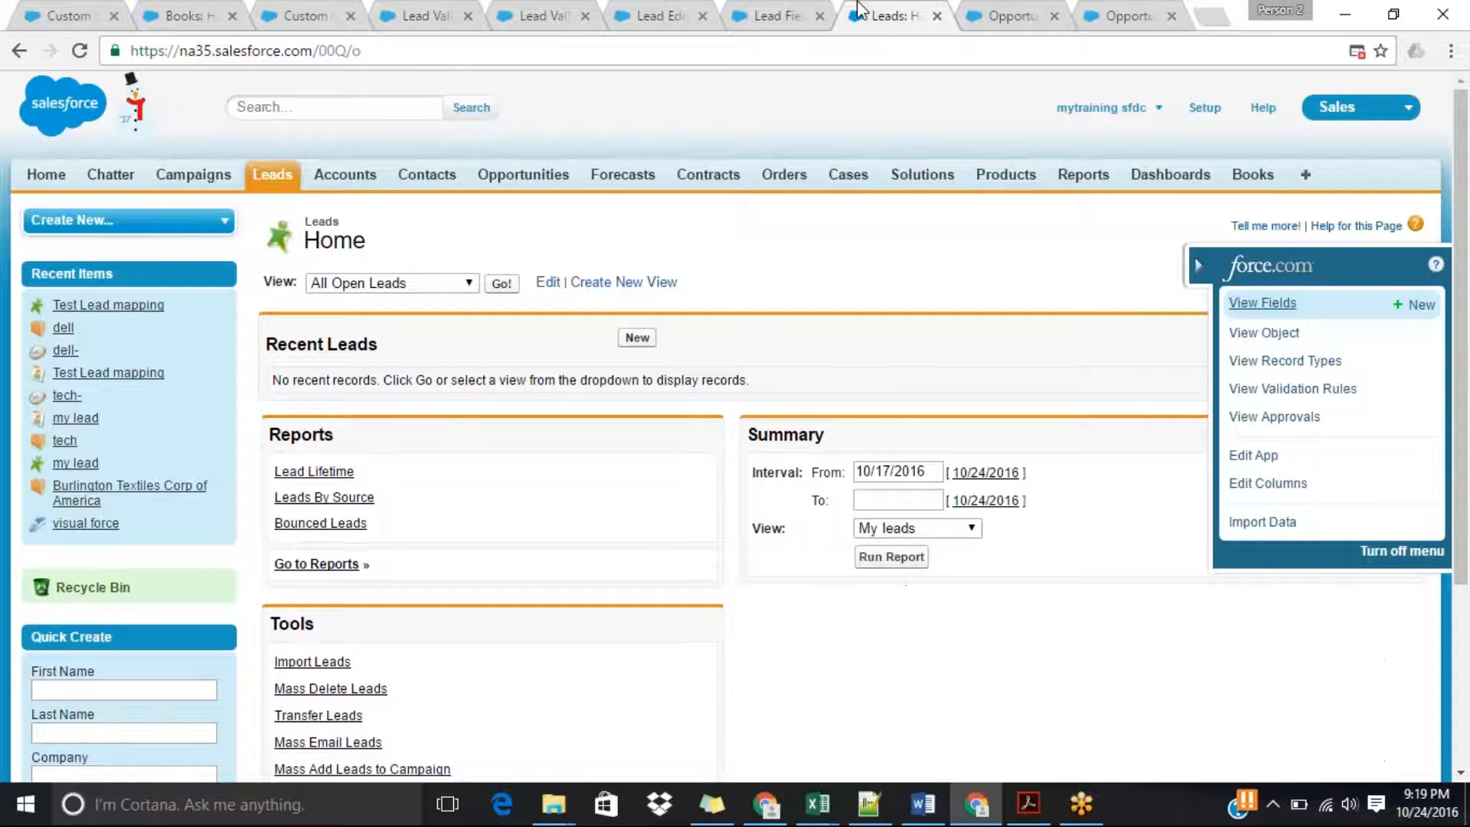
left_click(675, 11)
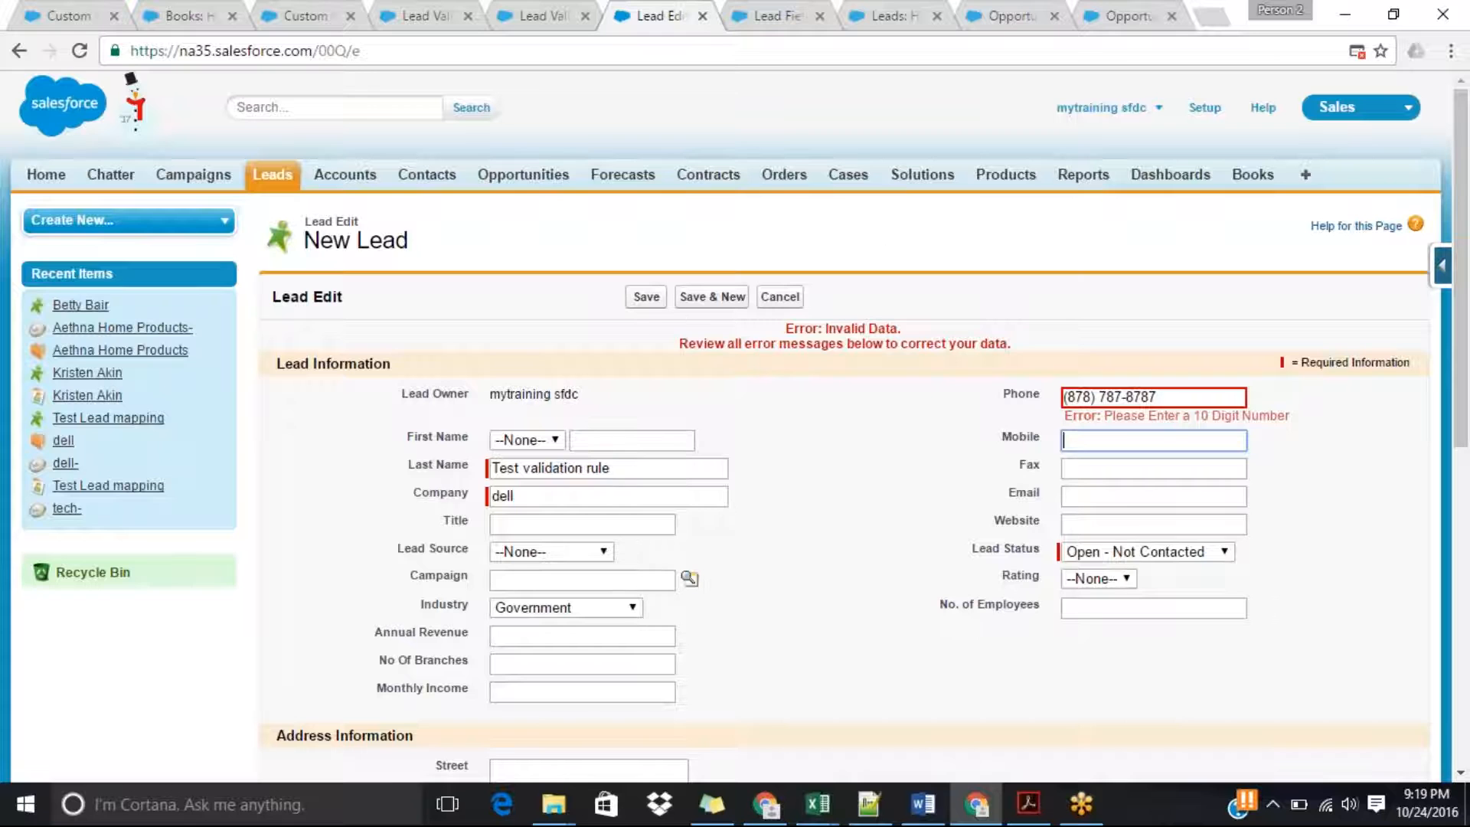
left_click(648, 301)
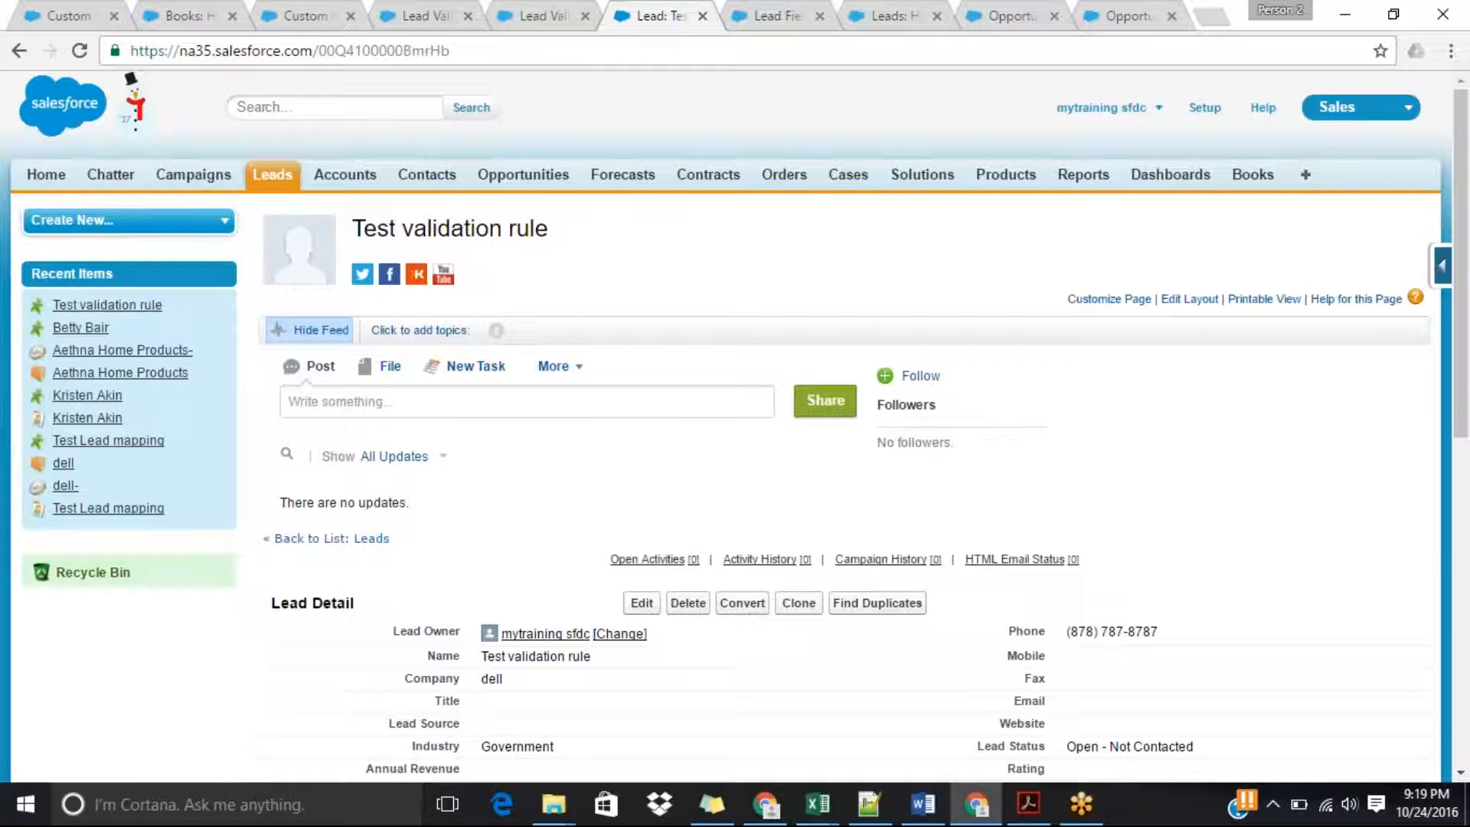
Edit the saved lead, append six extra digits to its phone number, and try to save.
left_click(641, 602)
left_click(1196, 364)
type("889898")
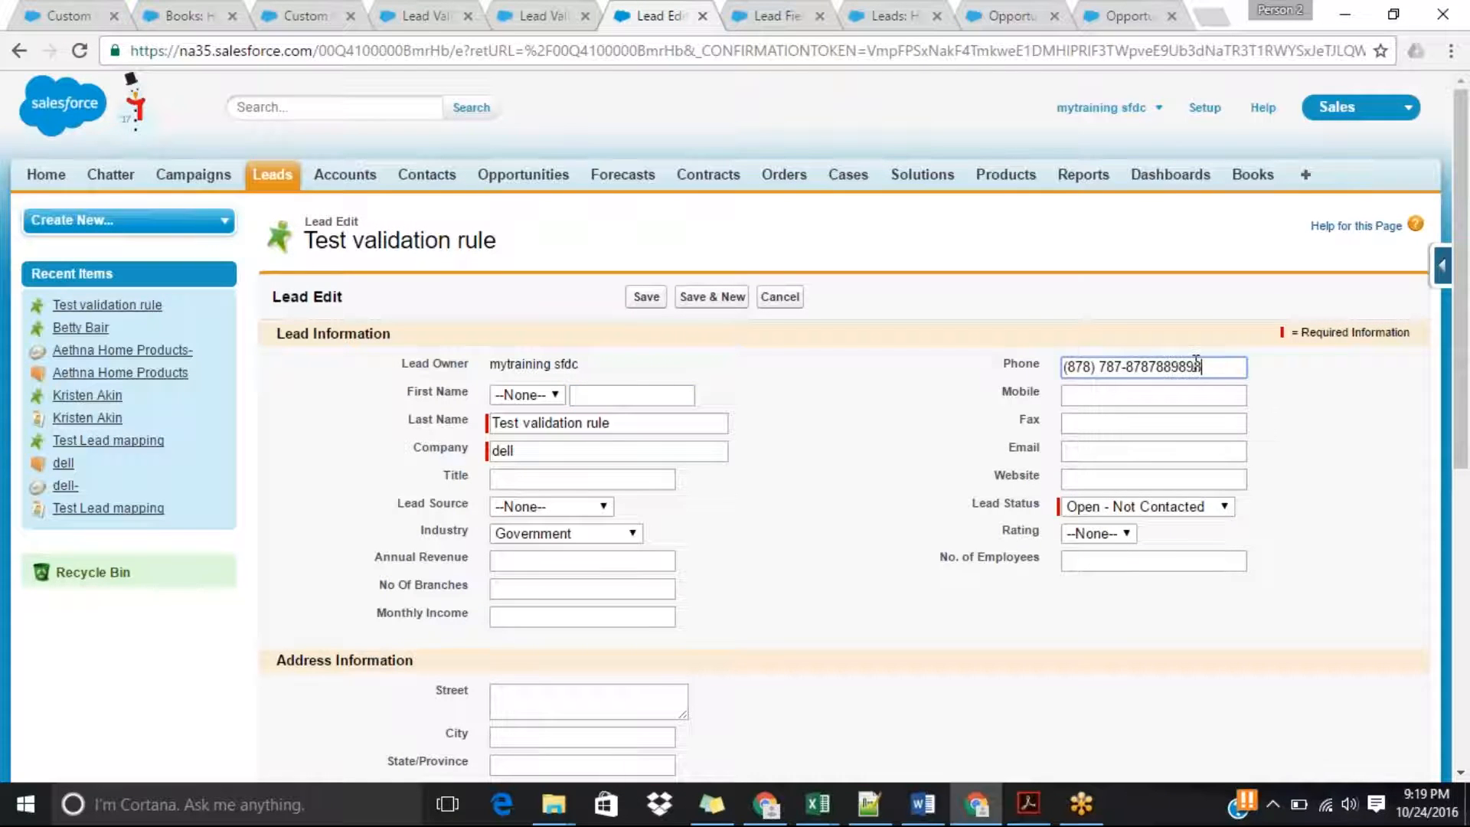
left_click(646, 297)
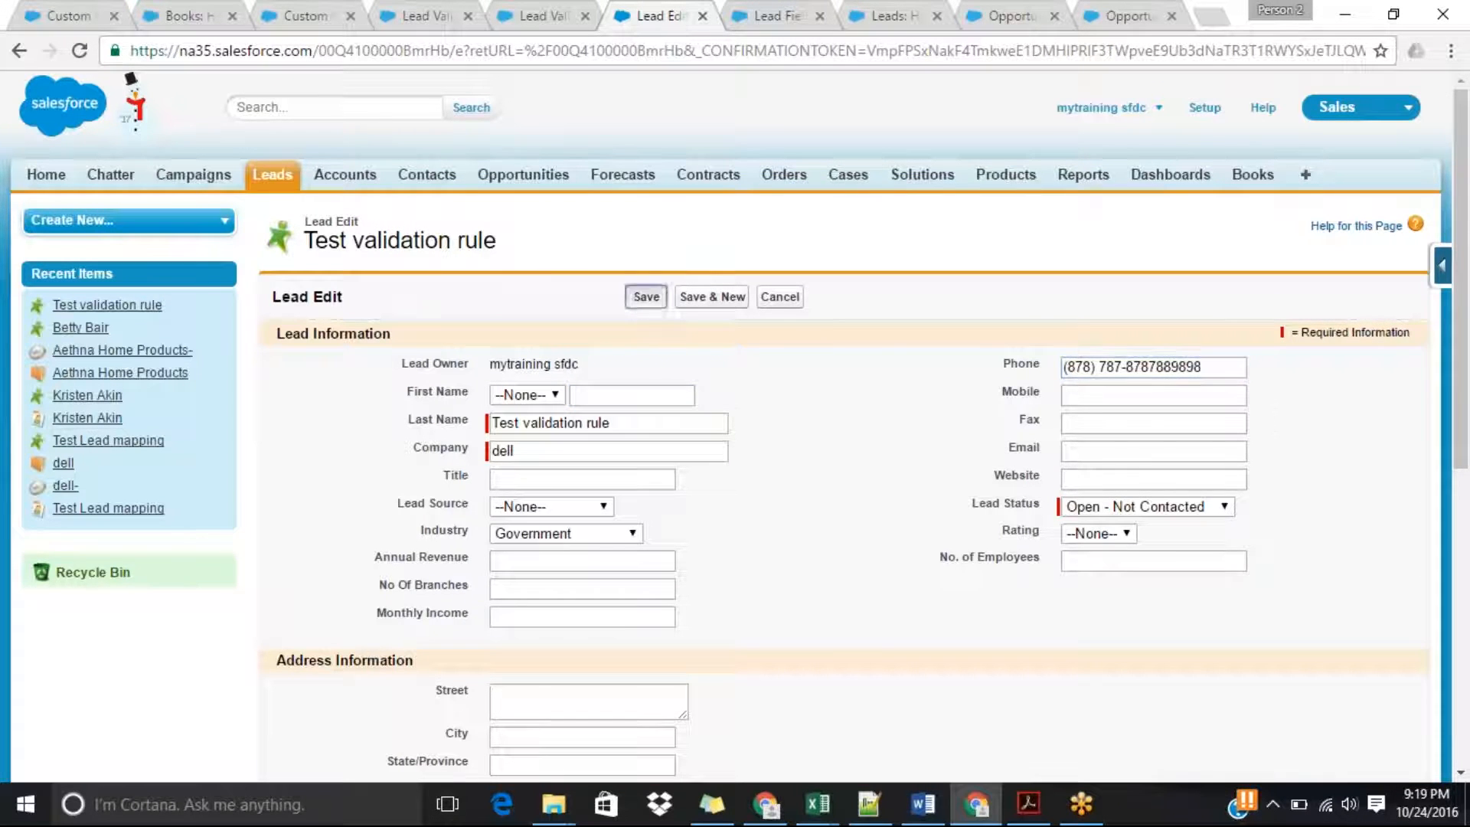
Remove the extra digits so the lead's phone number has 10 digits again, and save the lead.
left_click(1223, 395)
key("BackSpace")
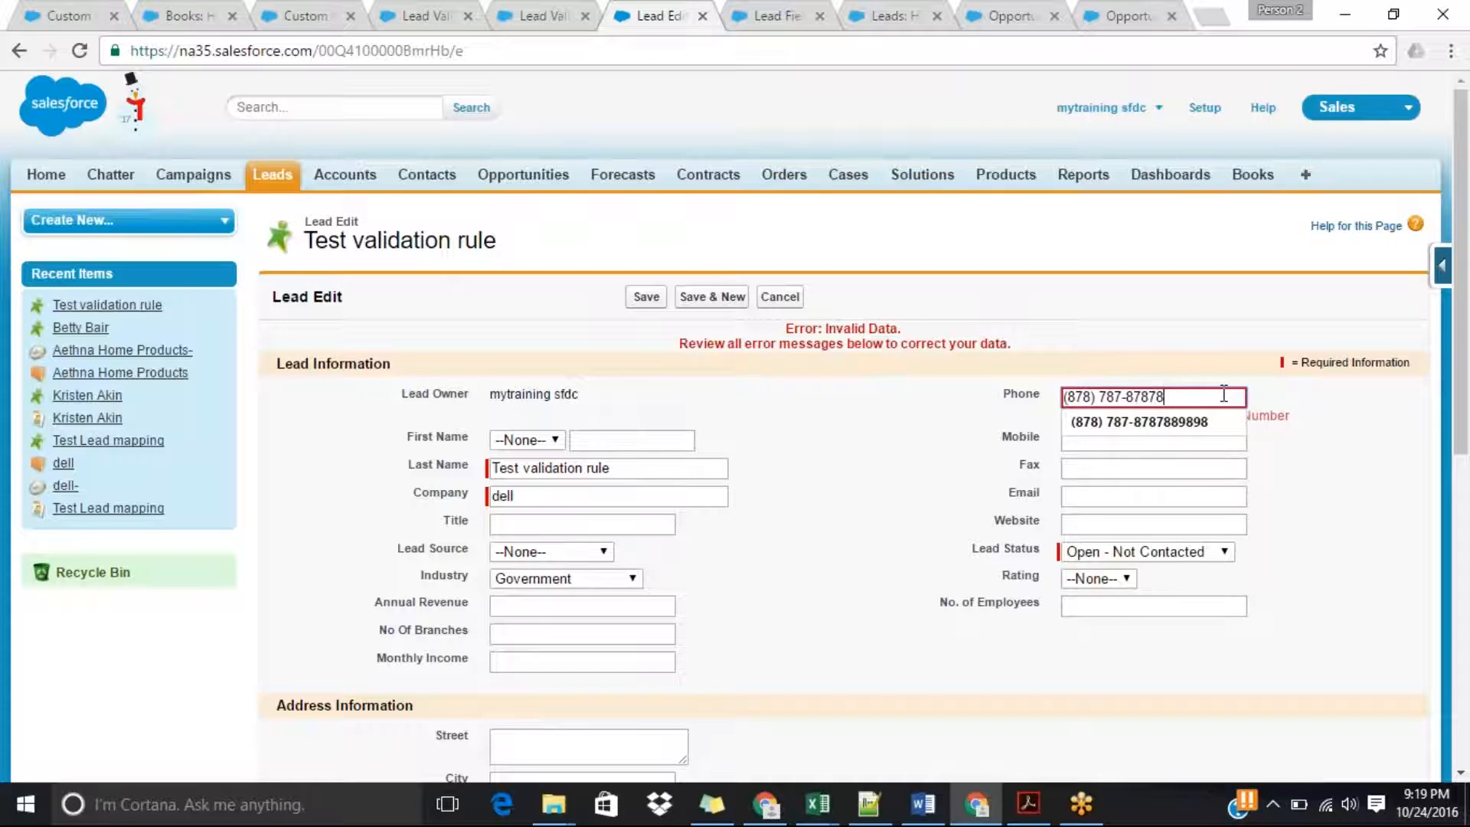
key("BackSpace")
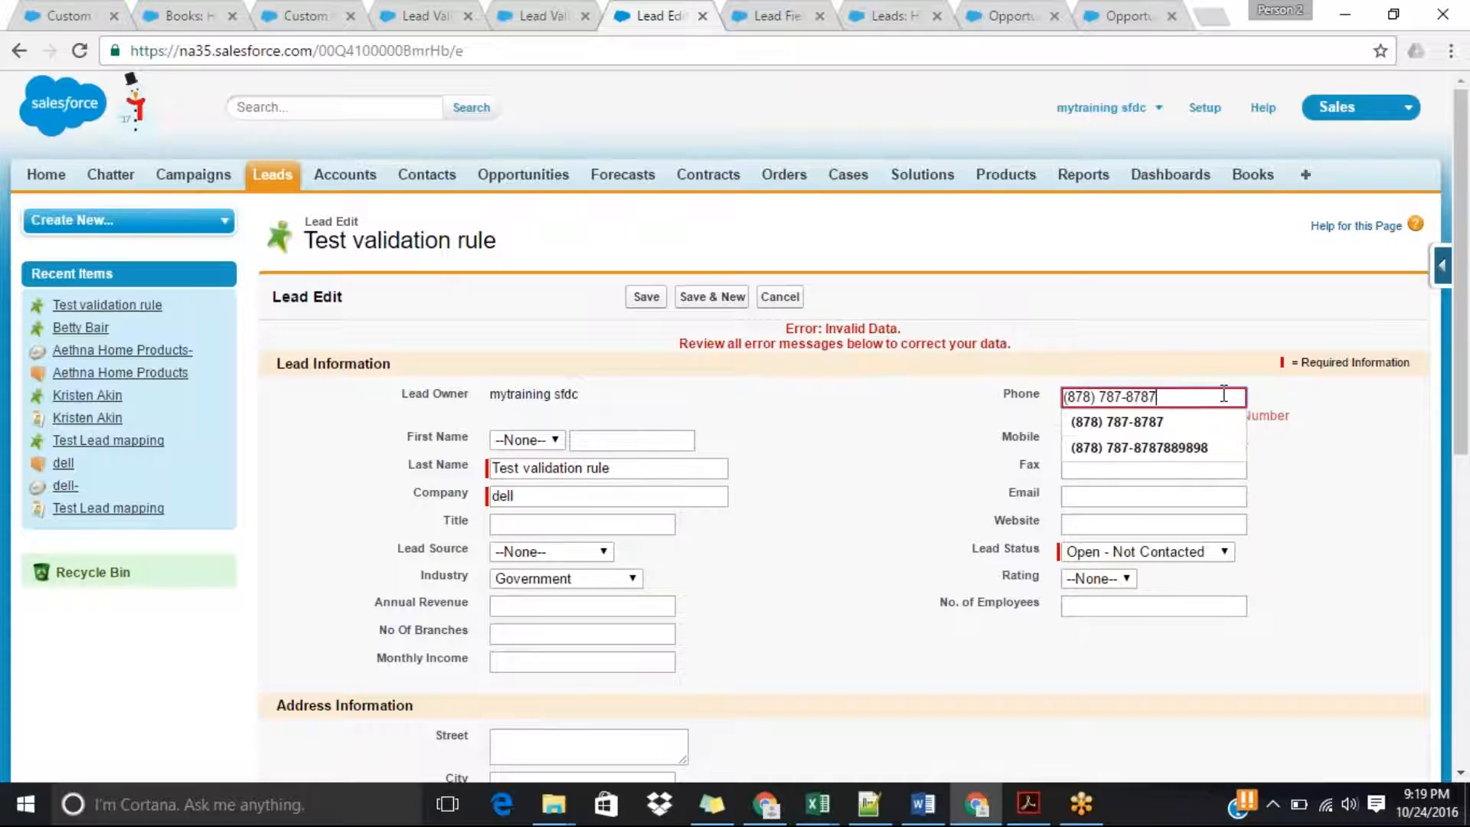
left_click(1191, 324)
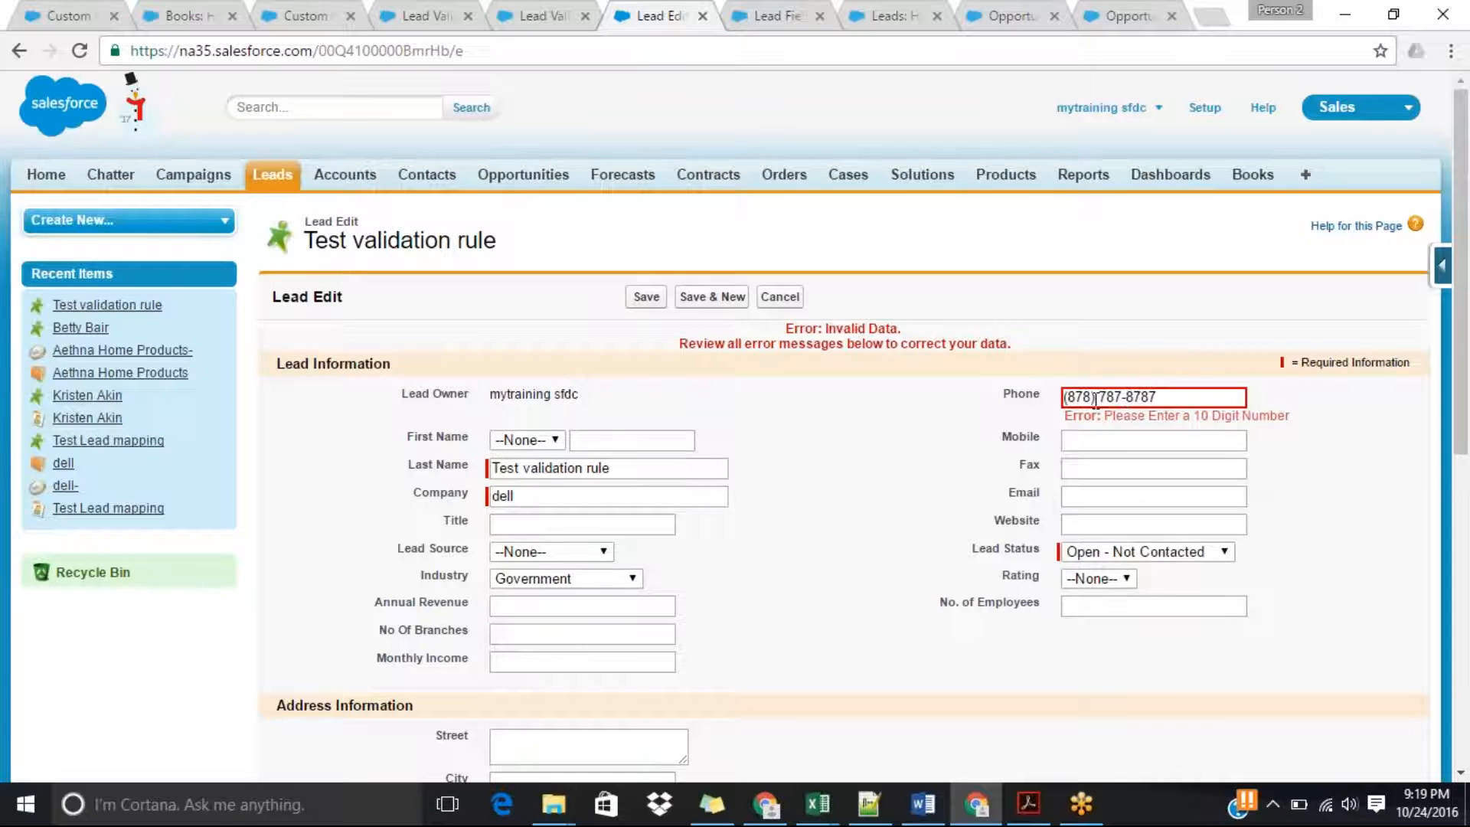
left_click(645, 297)
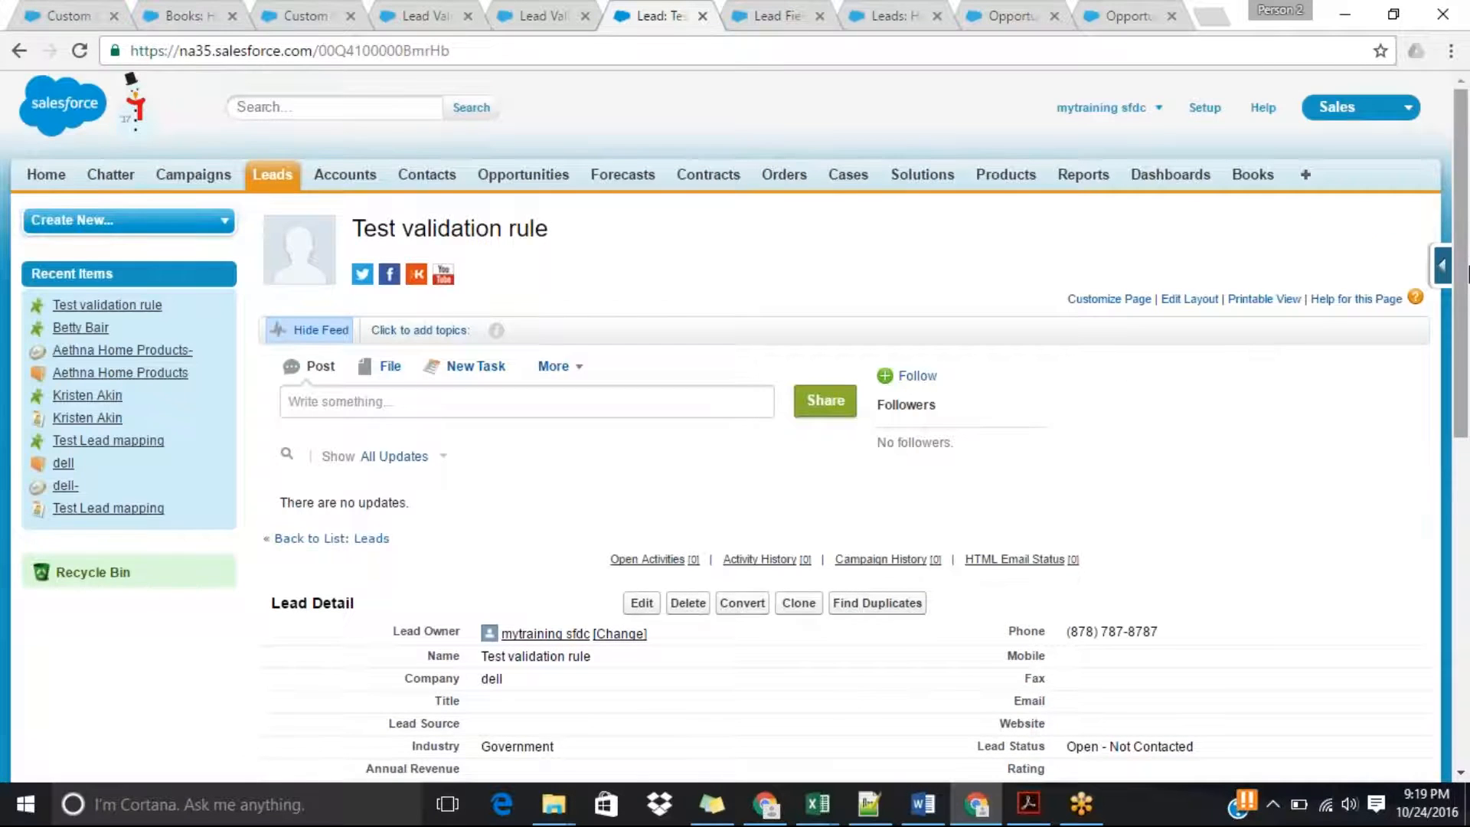
Edit the lead again, add one extra digit to the phone number, and try to save.
scroll(1466, 273, "down", 2)
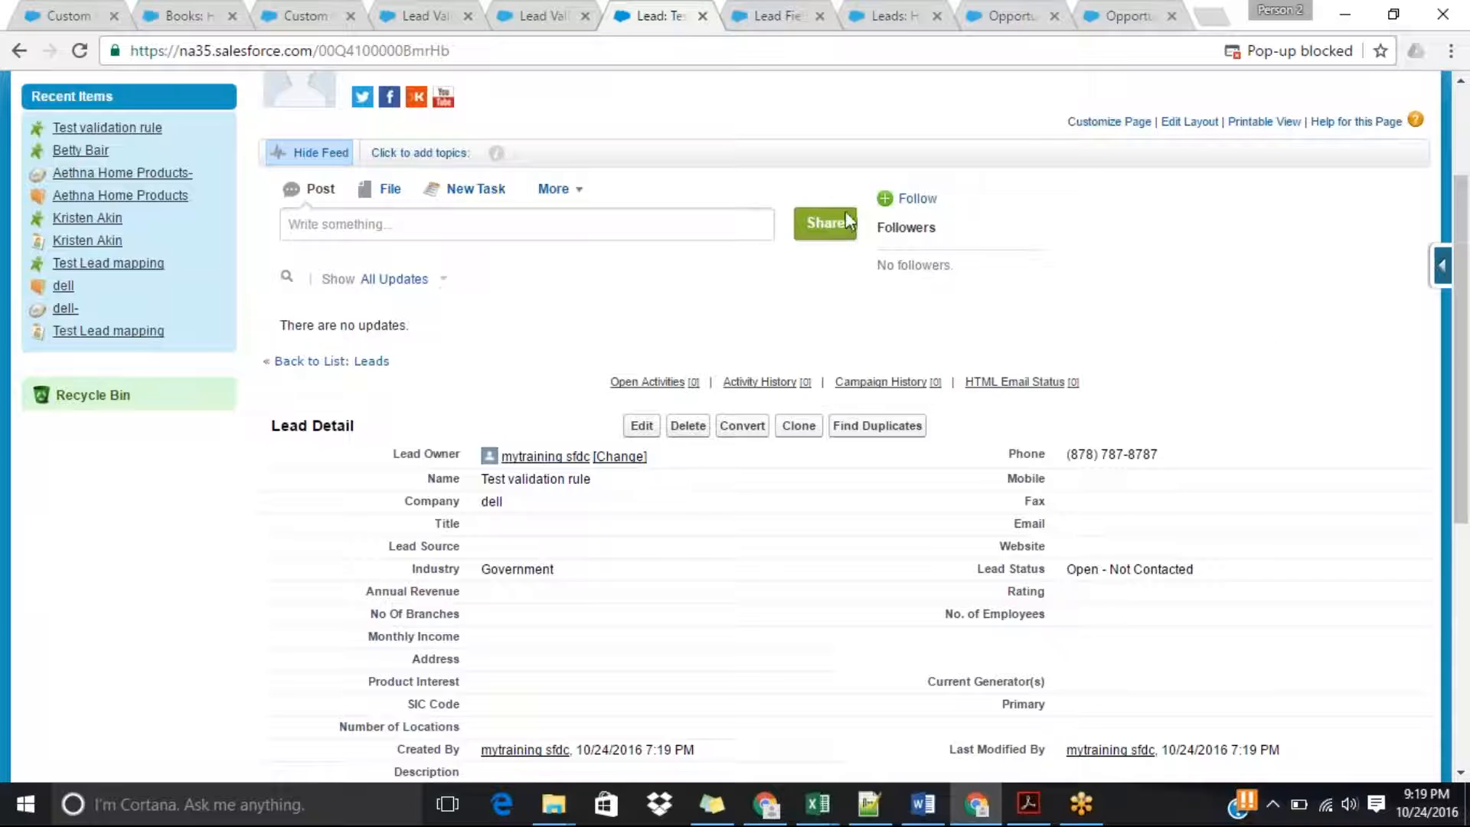
left_click(642, 426)
left_click(1220, 365)
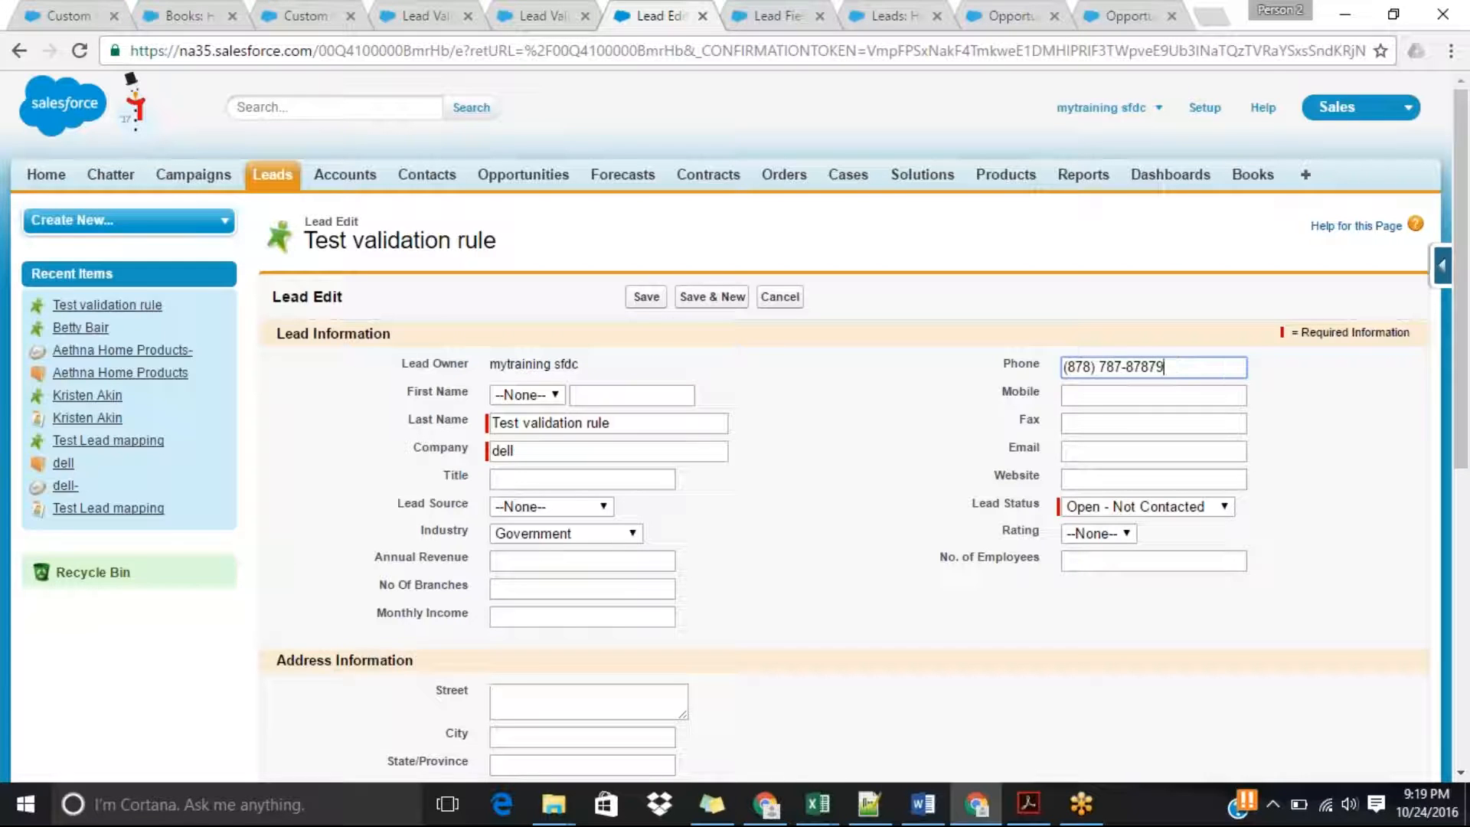
left_click(641, 299)
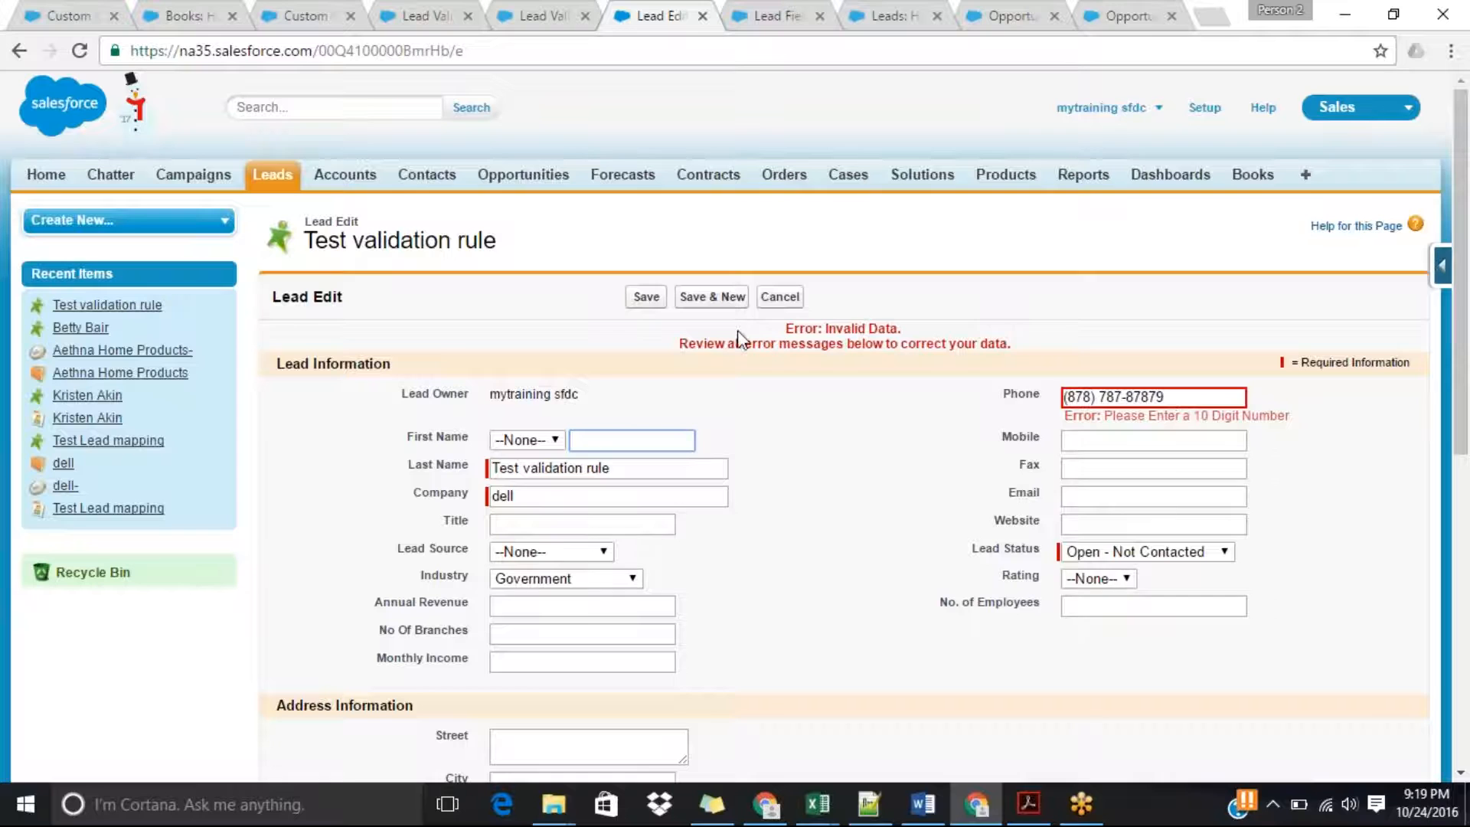
Edit the phone number validation rule to set its error location to Top of Page, and save the rule.
left_click(421, 14)
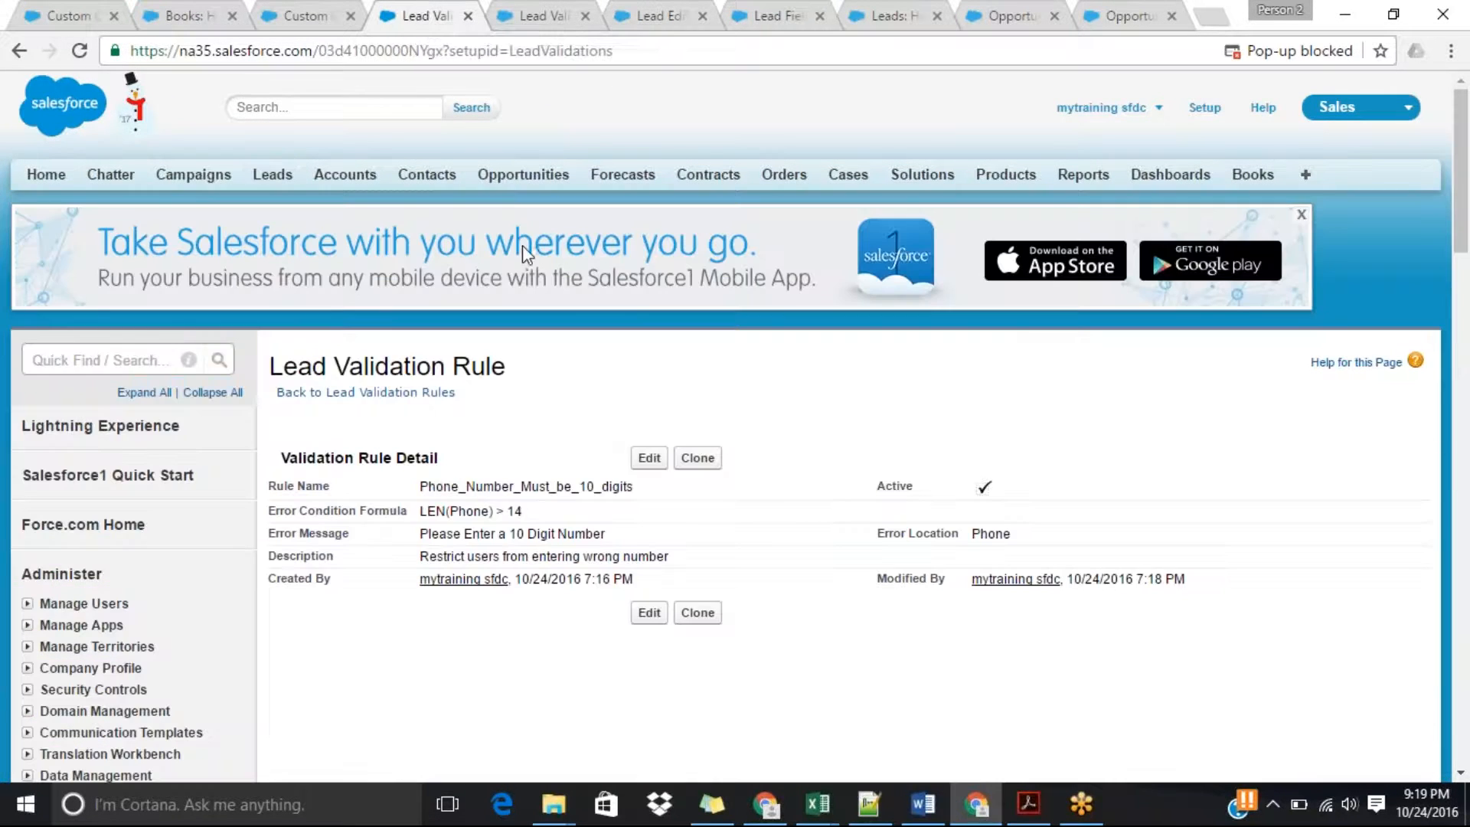
left_click(649, 458)
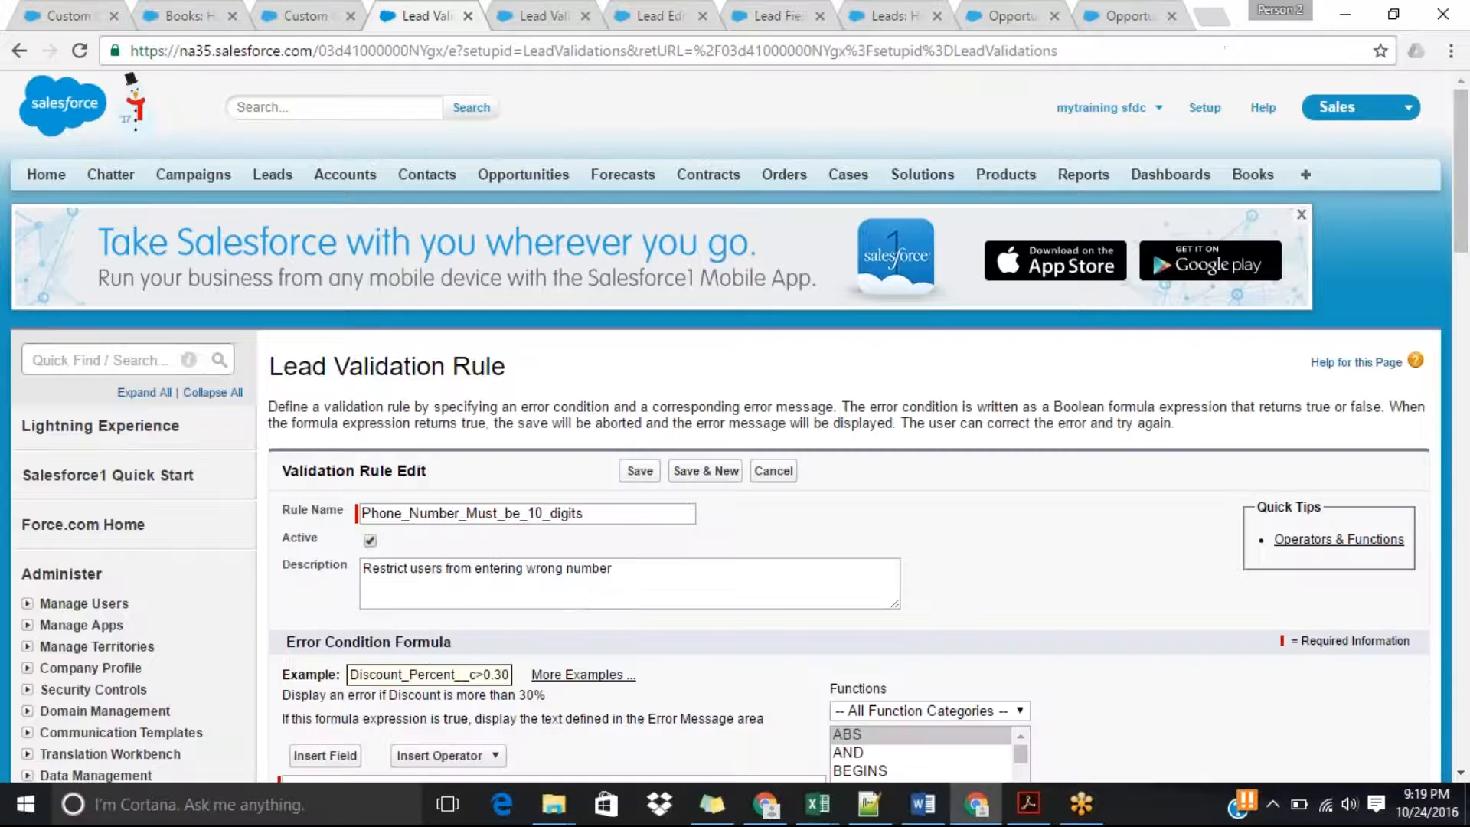
left_click_drag(1462, 245, 1466, 442)
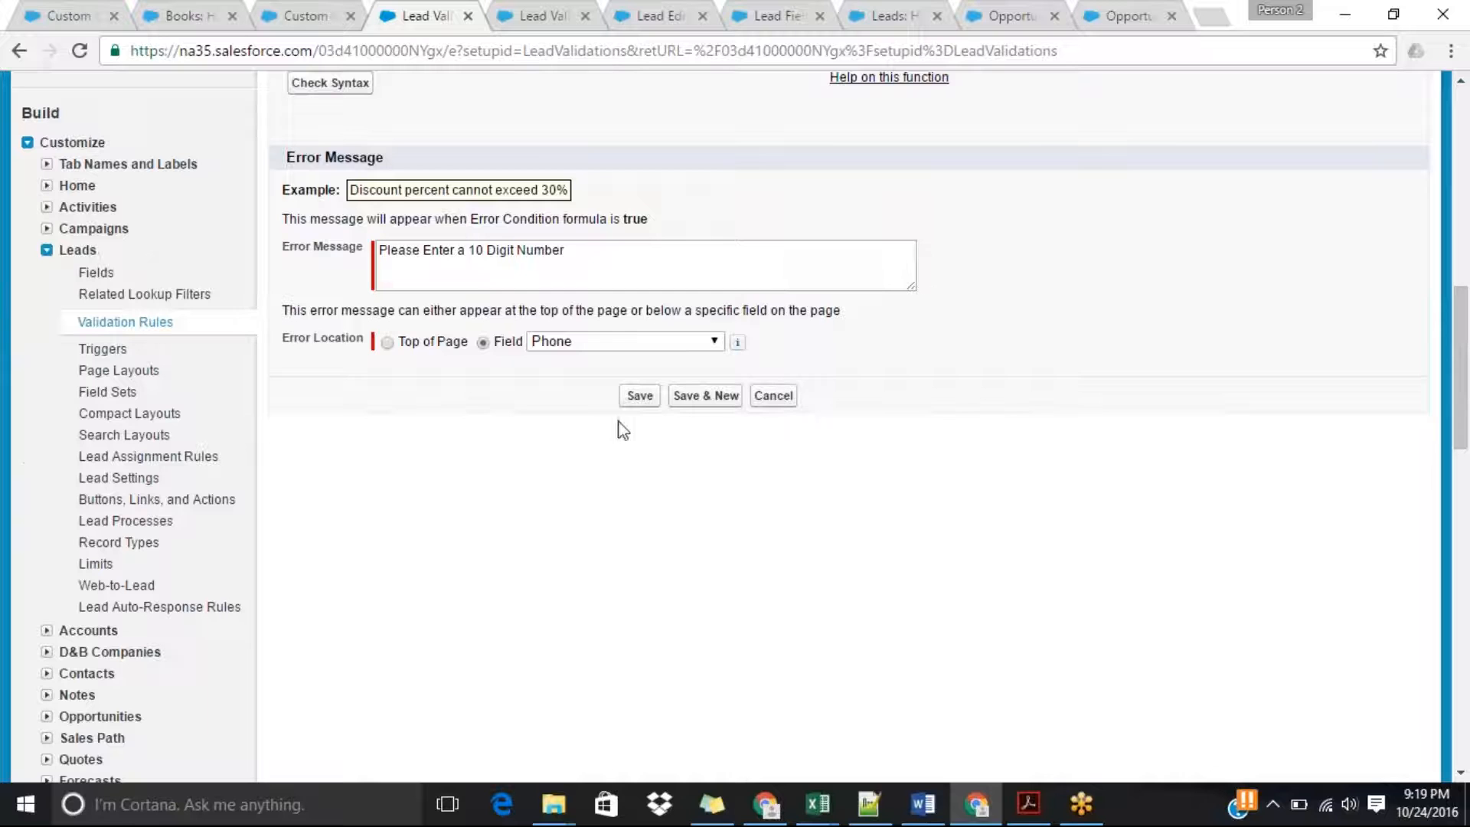
left_click(388, 343)
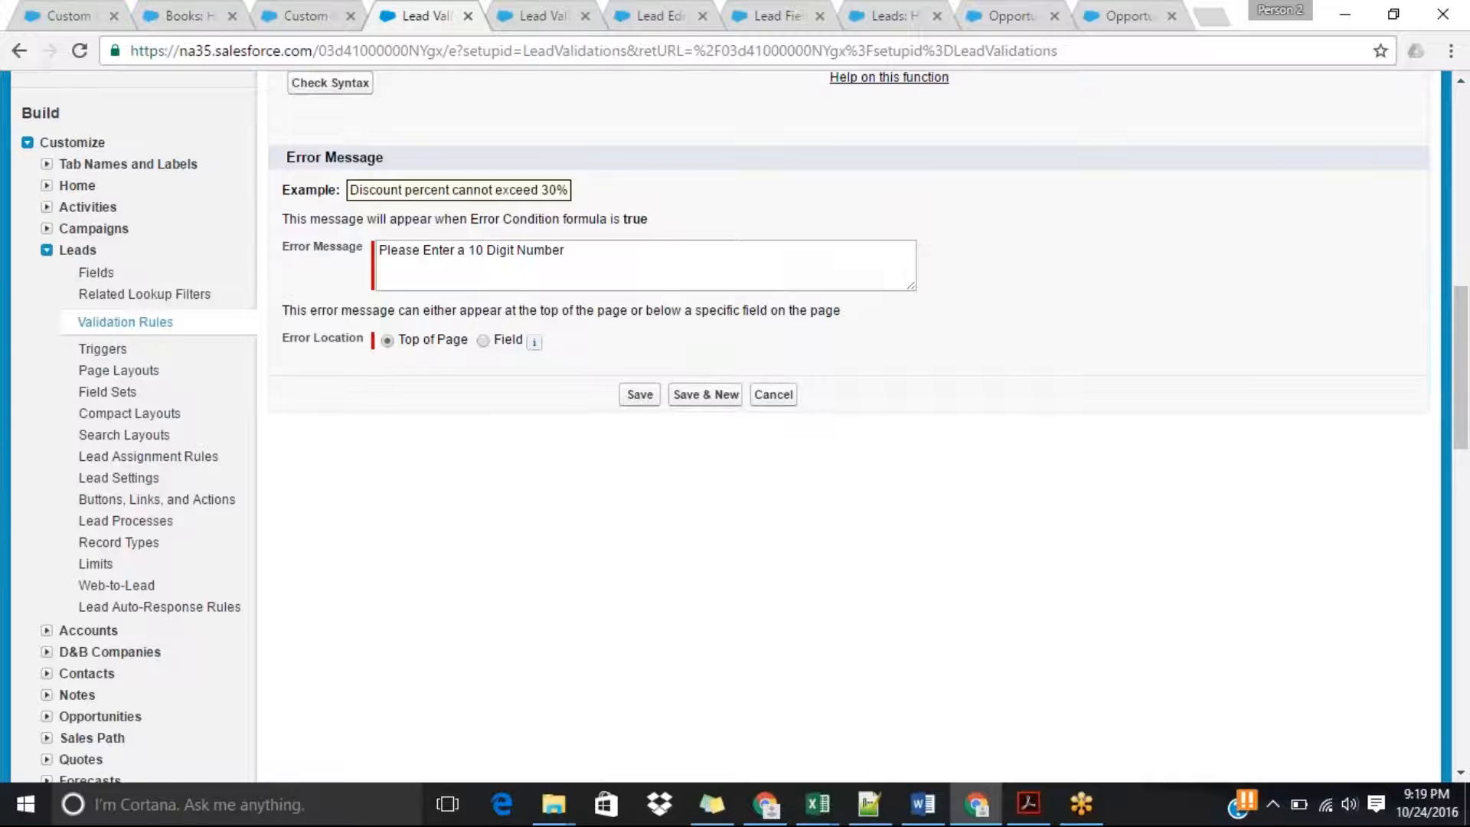
left_click(639, 394)
Return to the lead being edited and try to save the 11-digit phone number to check the error message's location.
left_click(556, 10)
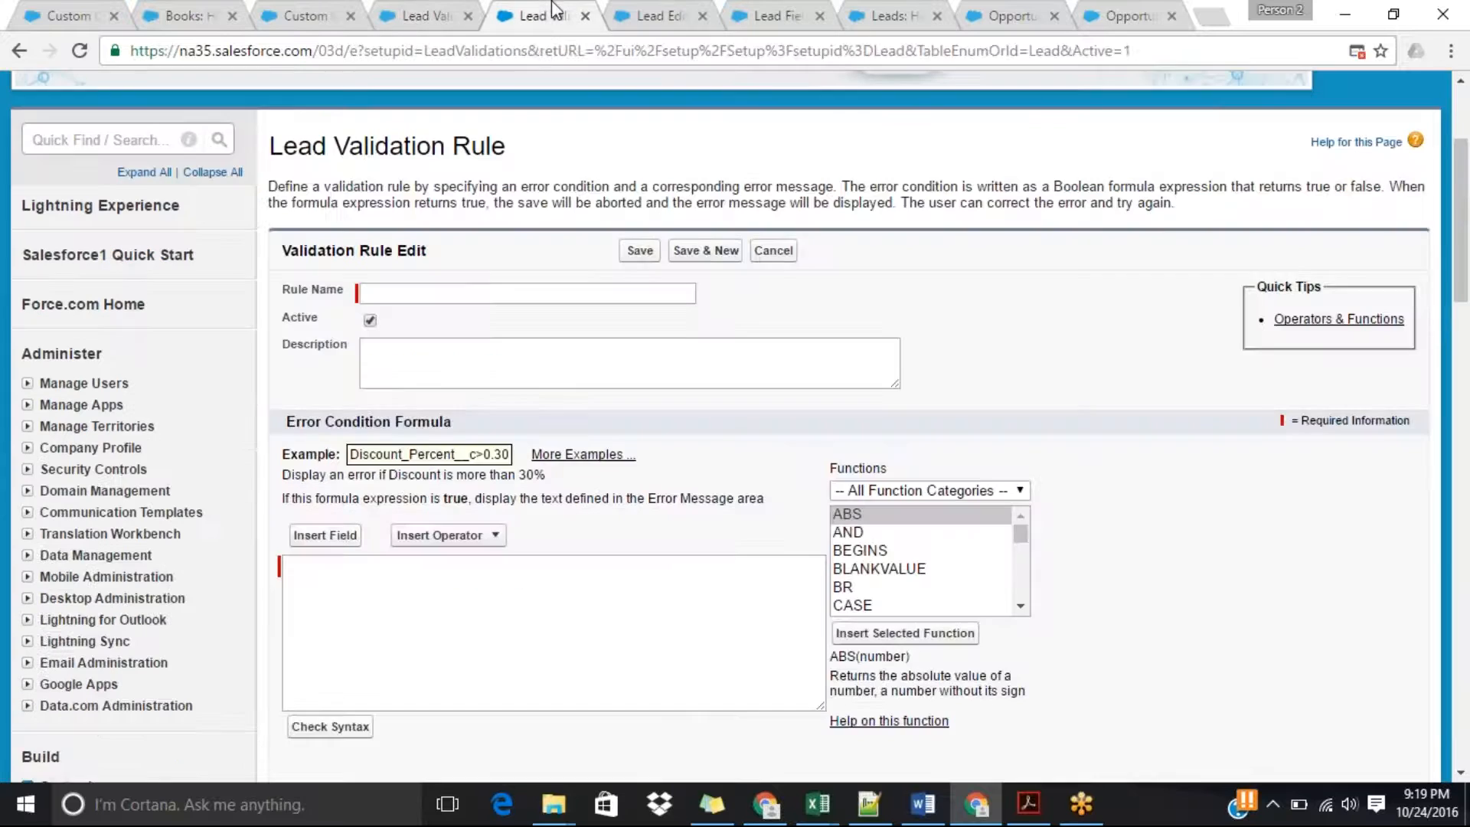
left_click(679, 14)
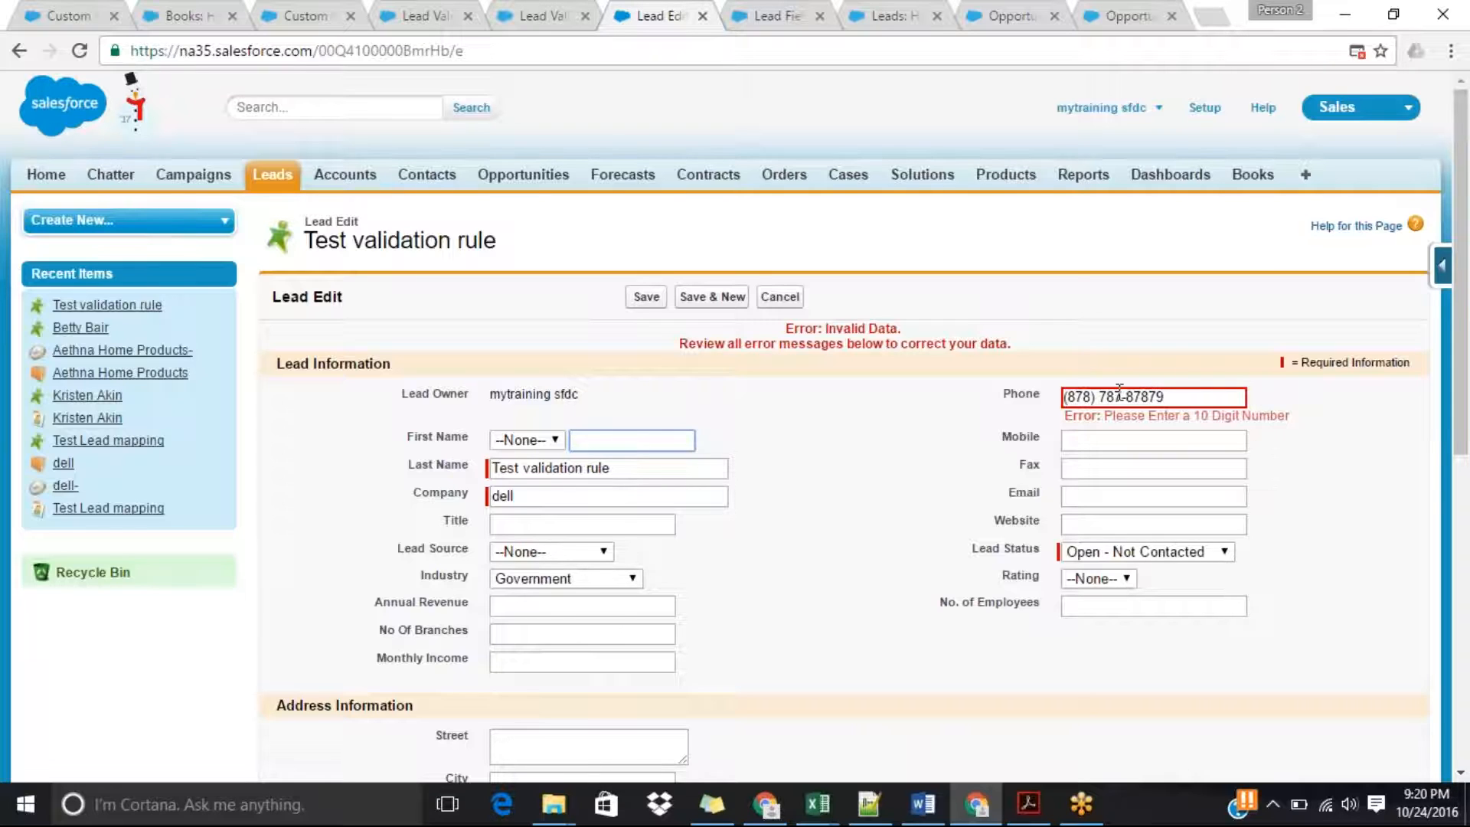
left_click(641, 299)
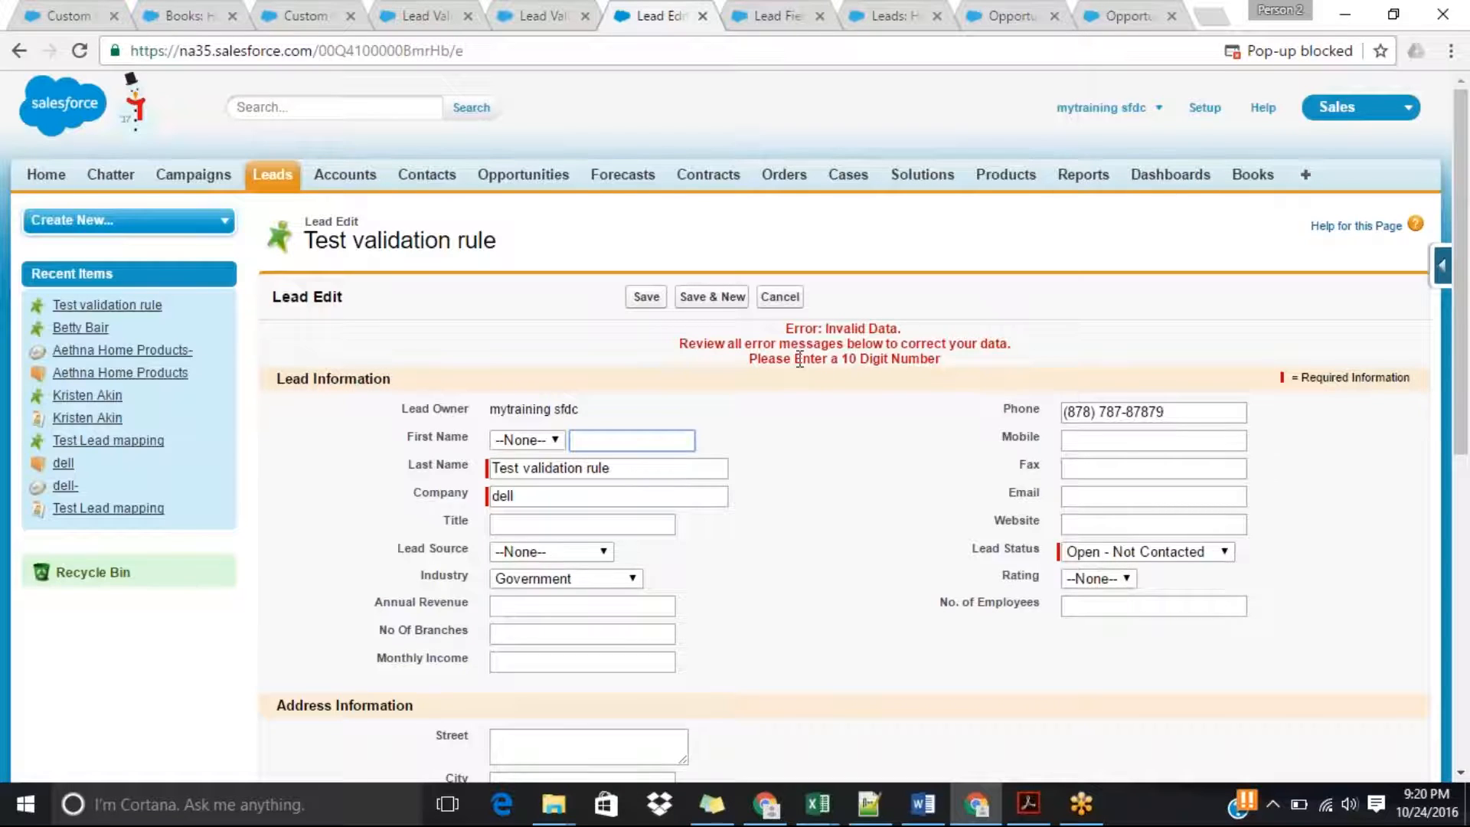
scroll(1327, 331, "down", 2)
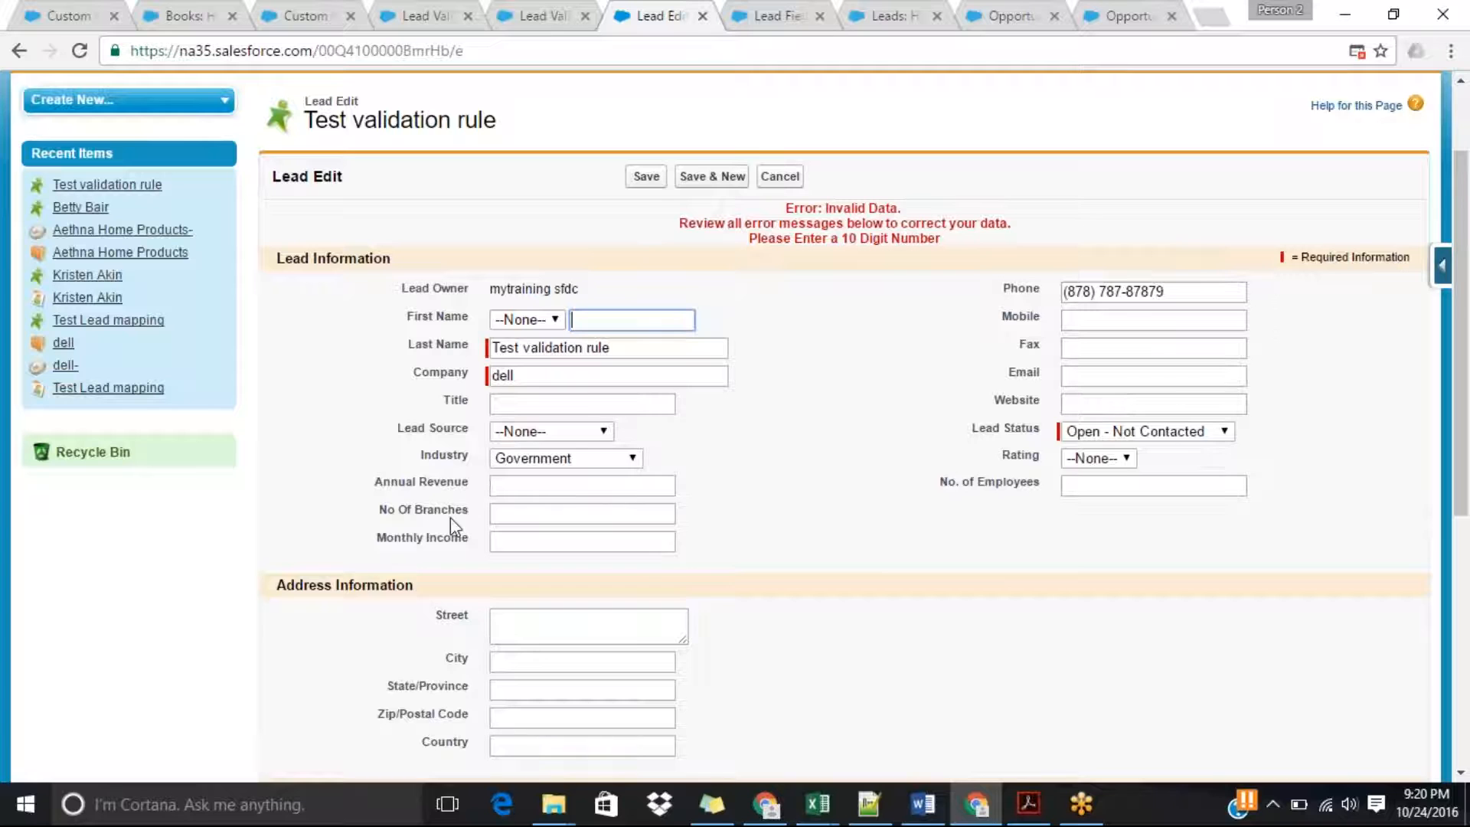
left_click(510, 483)
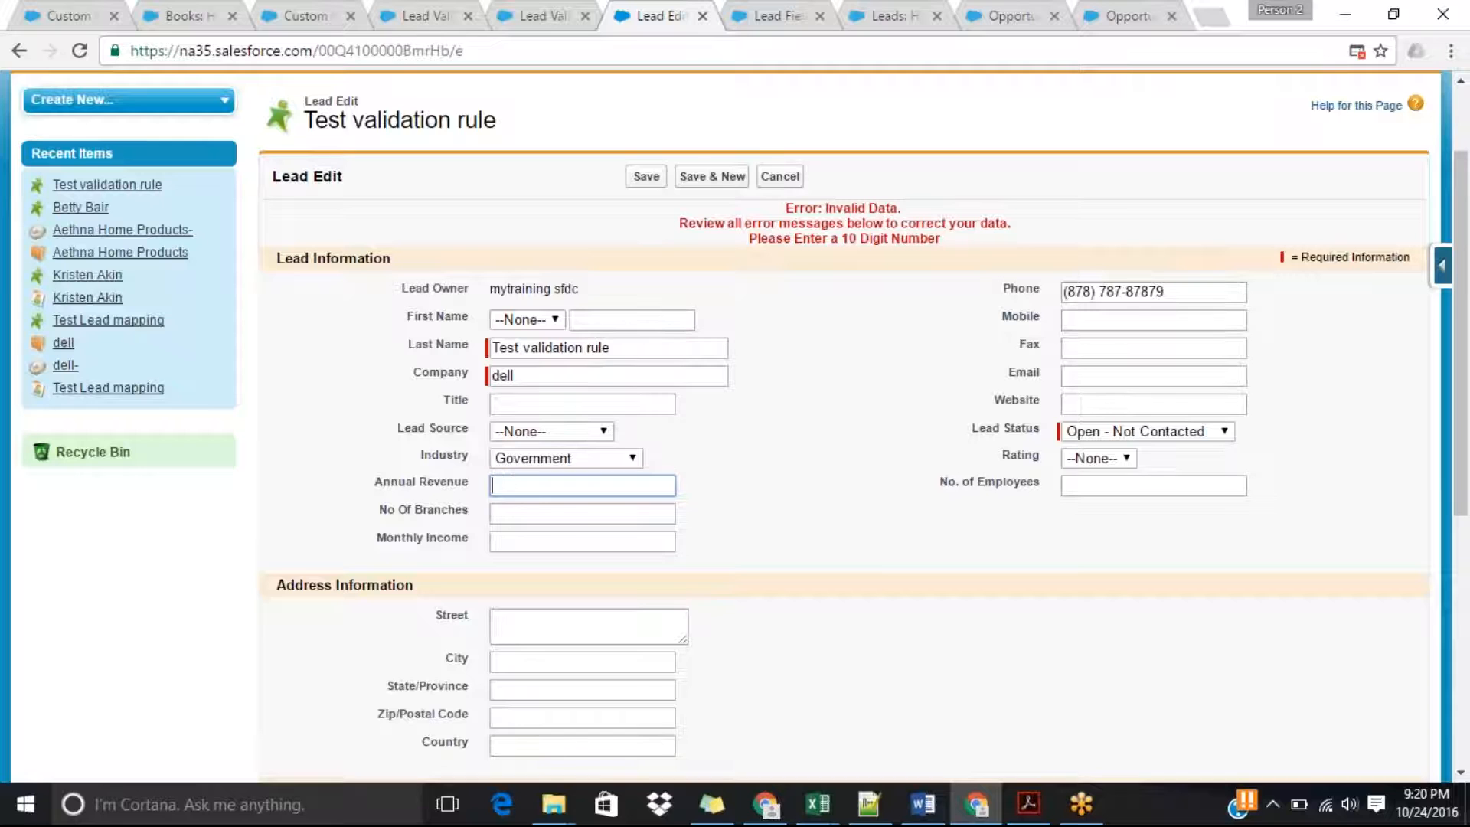
Switch to the new Lead validation rule form and name the rule Annual Revenue is Mandatory.
left_click(558, 13)
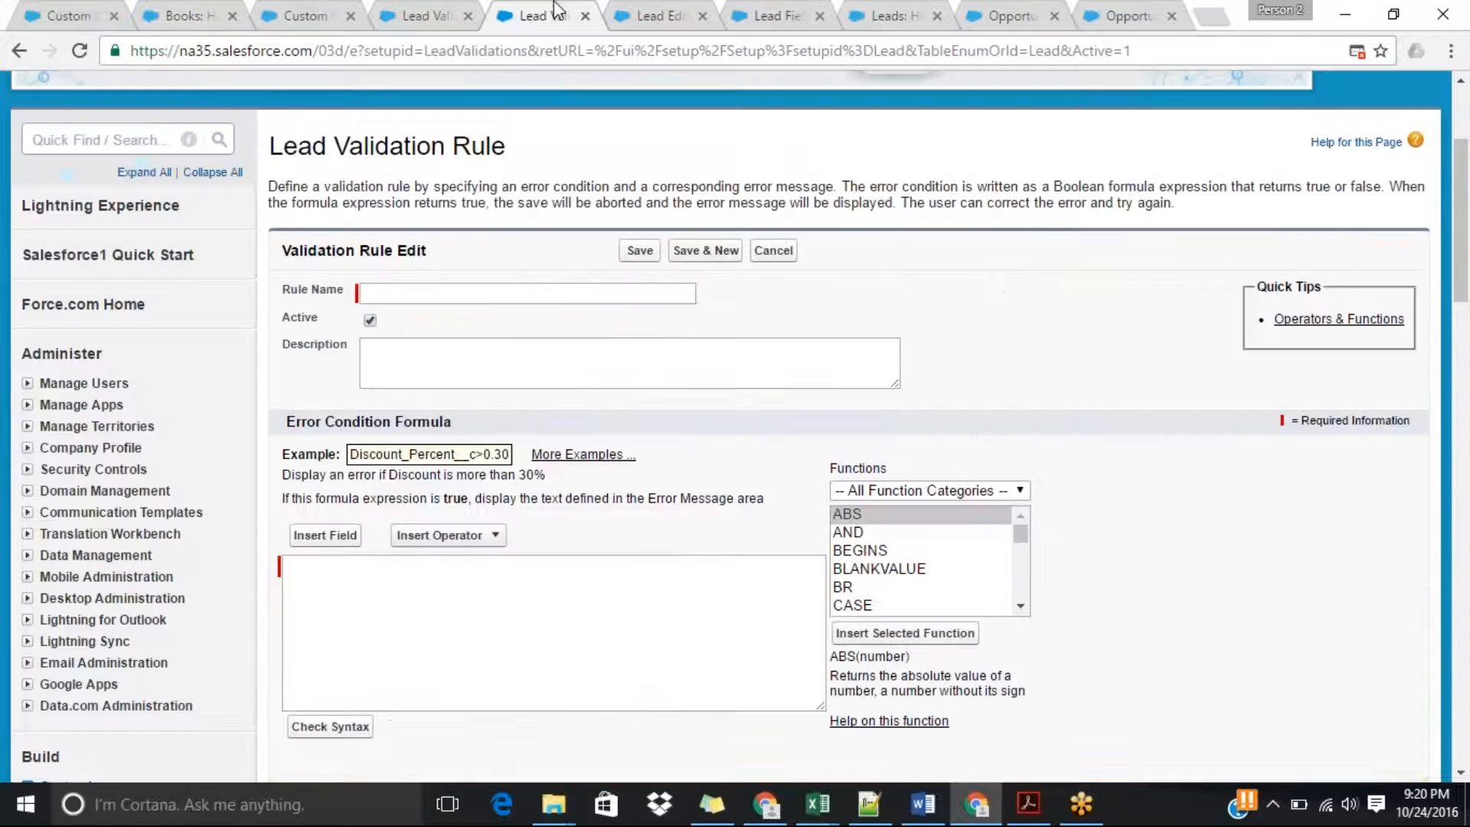
left_click(453, 296)
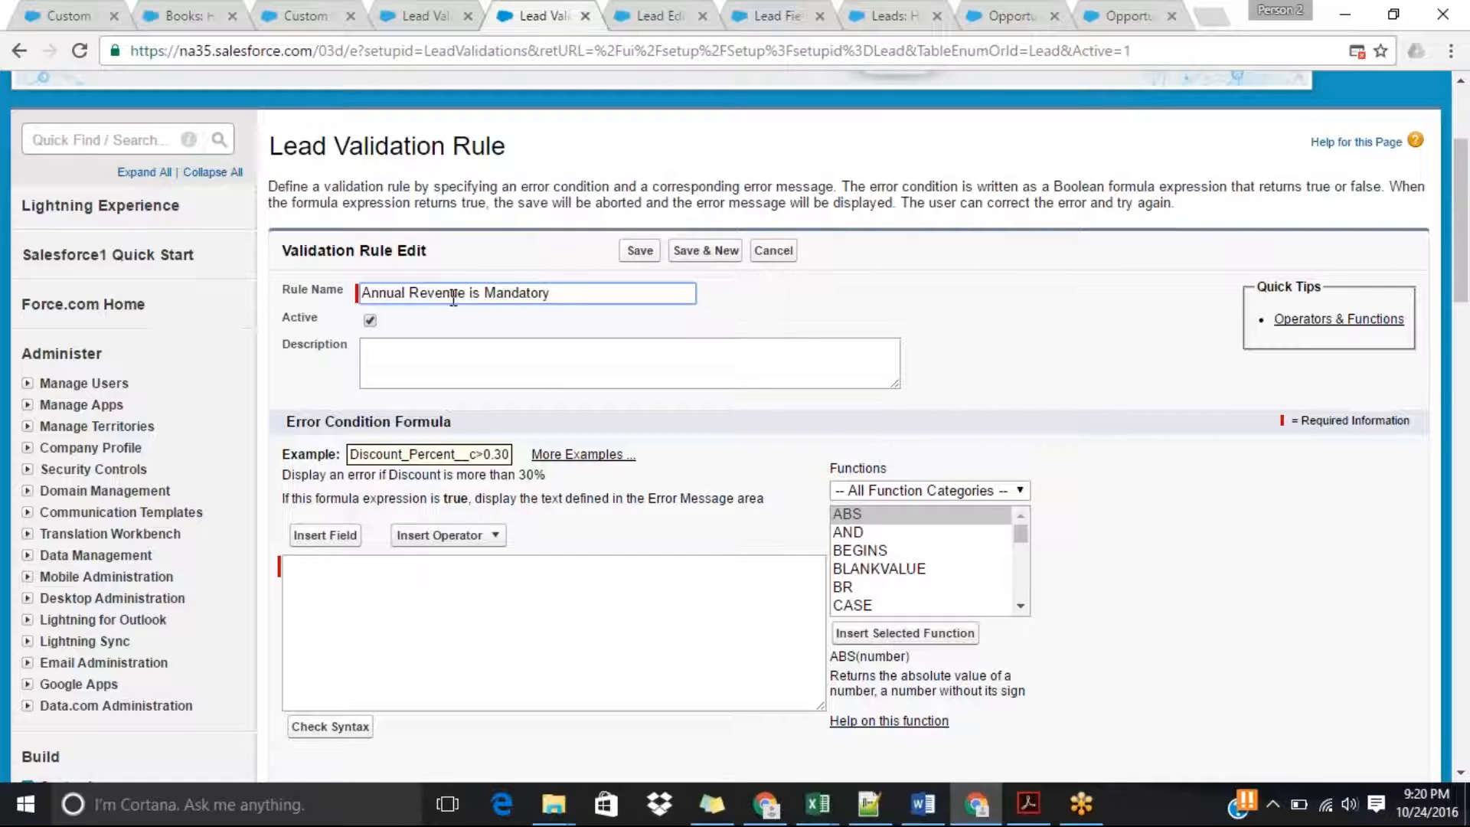
key("Tab")
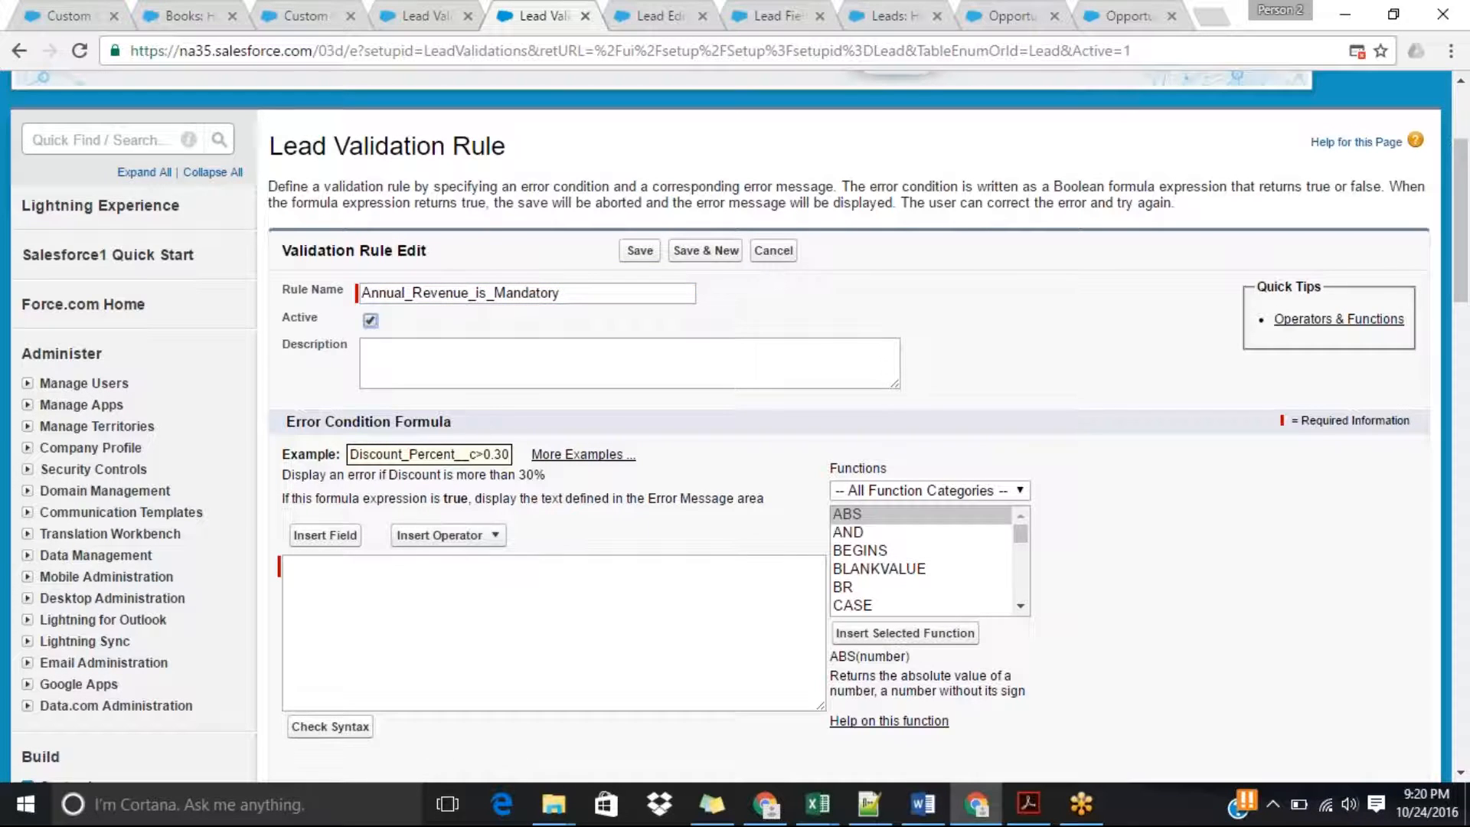
Browse the formula function list, checking the descriptions of BLANKVALUE and BR and looking through the functions further down to ISBLANK.
left_click(405, 638)
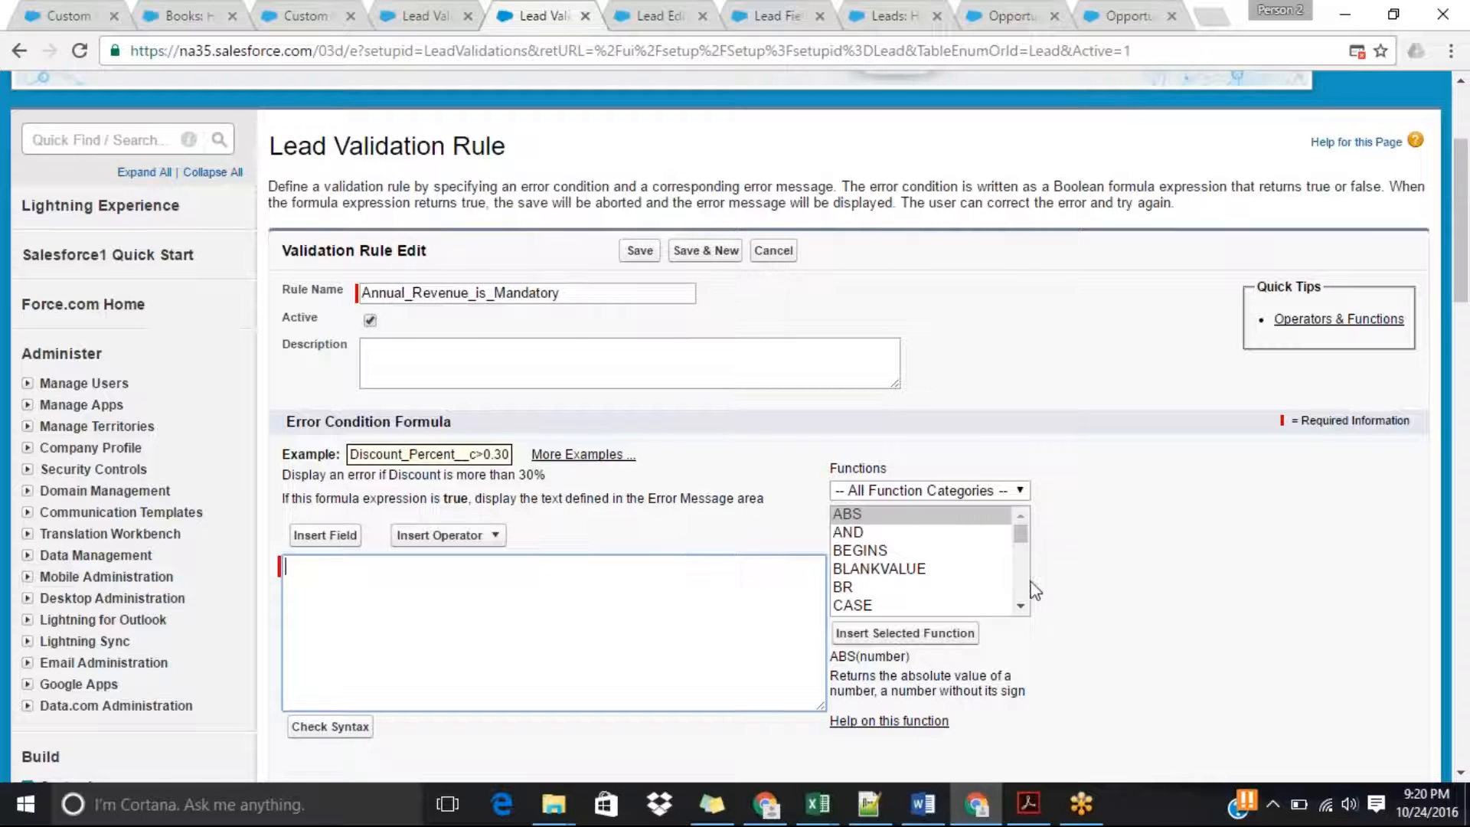
left_click(1021, 607)
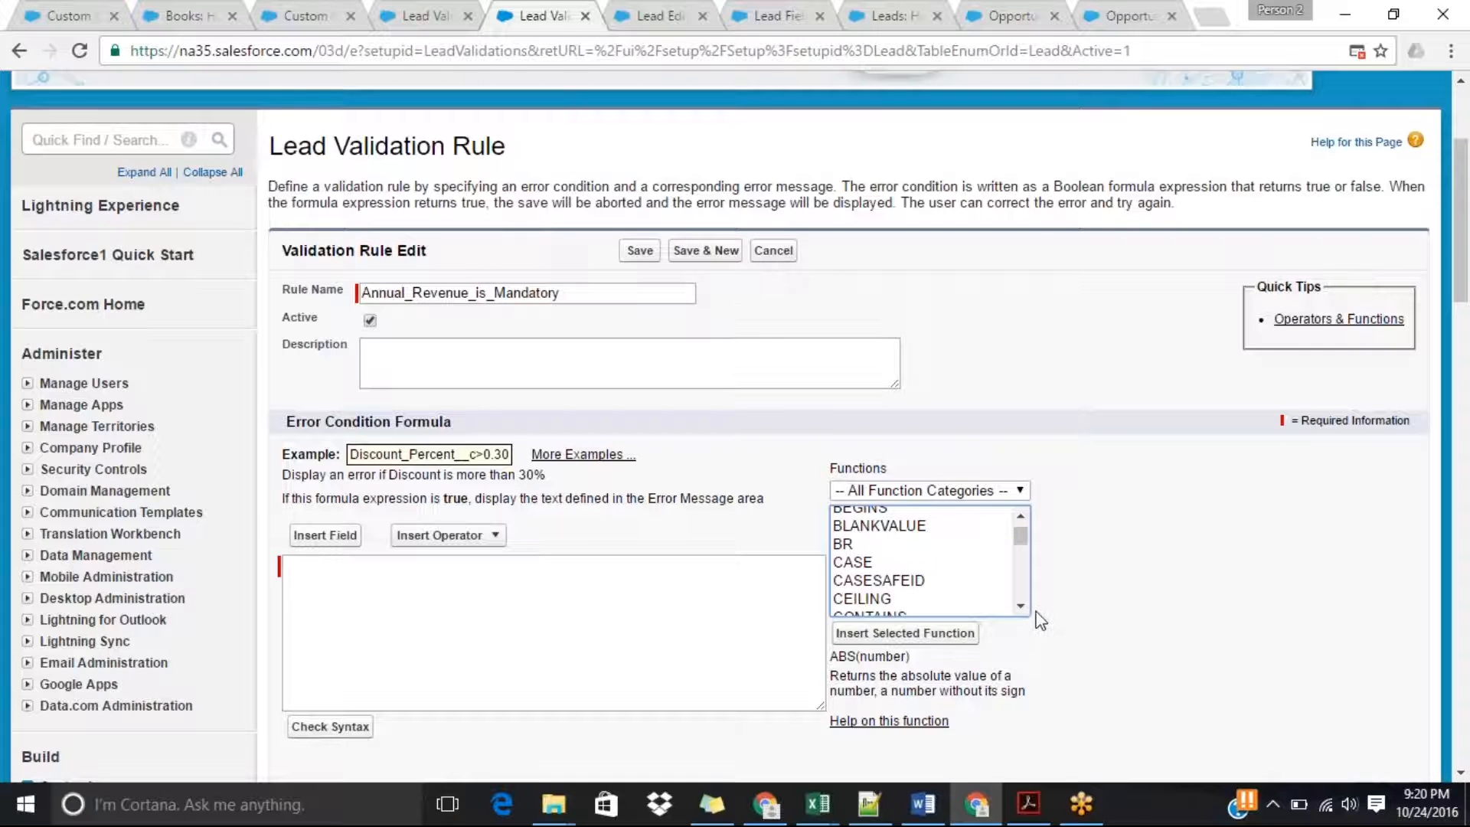
left_click(1021, 515)
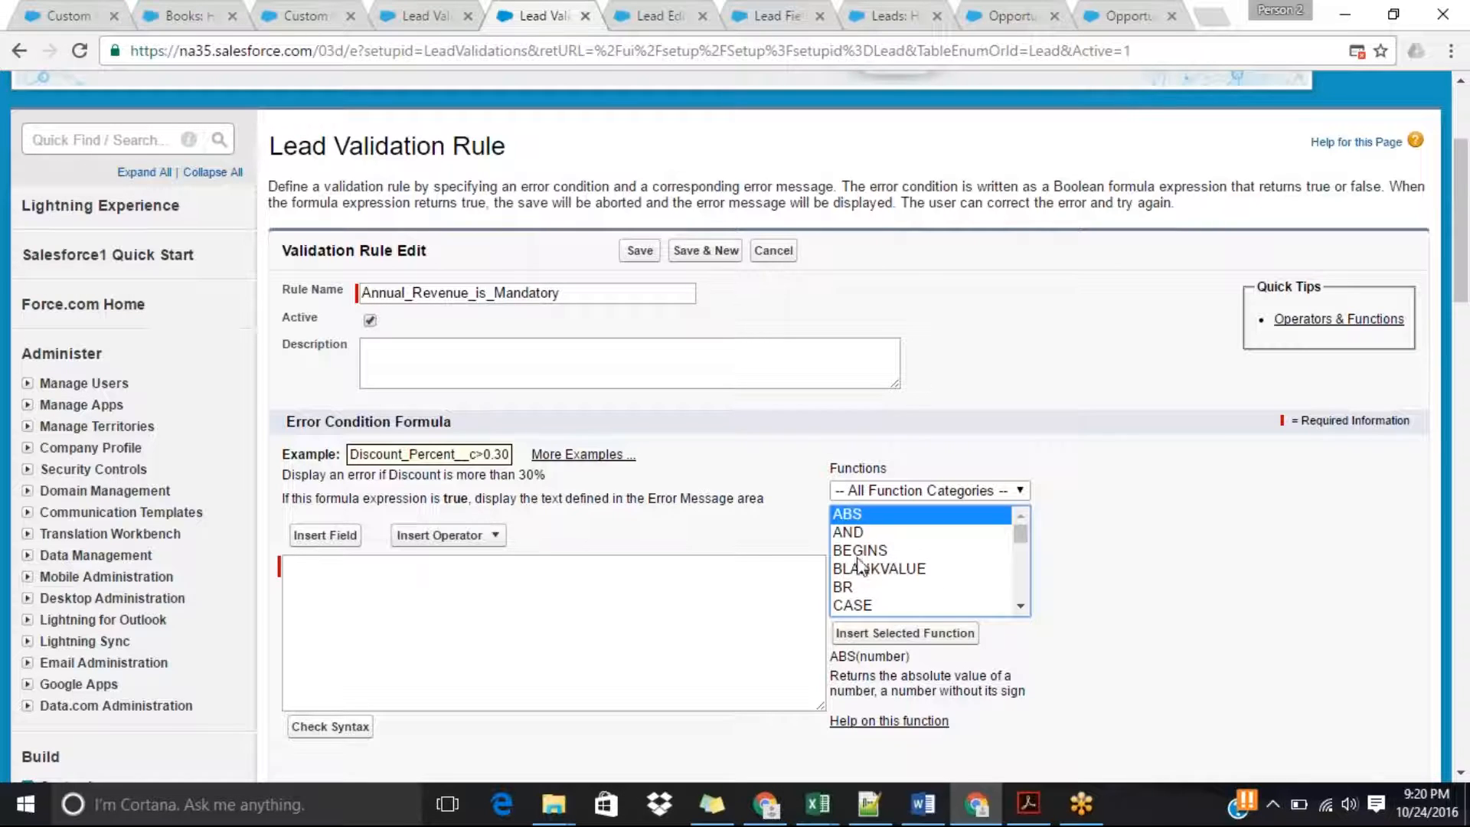
left_click(911, 570)
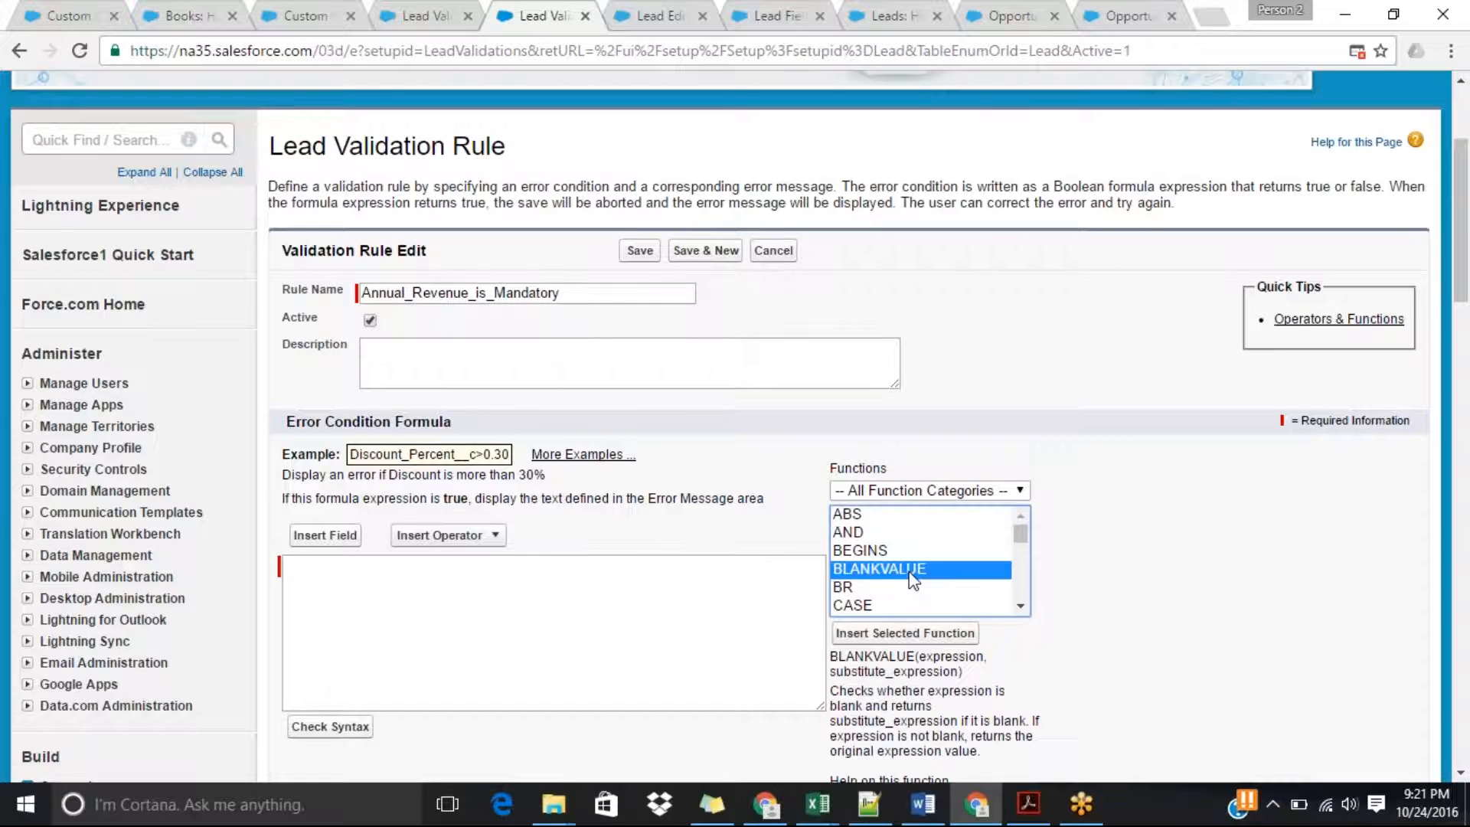
left_click(850, 588)
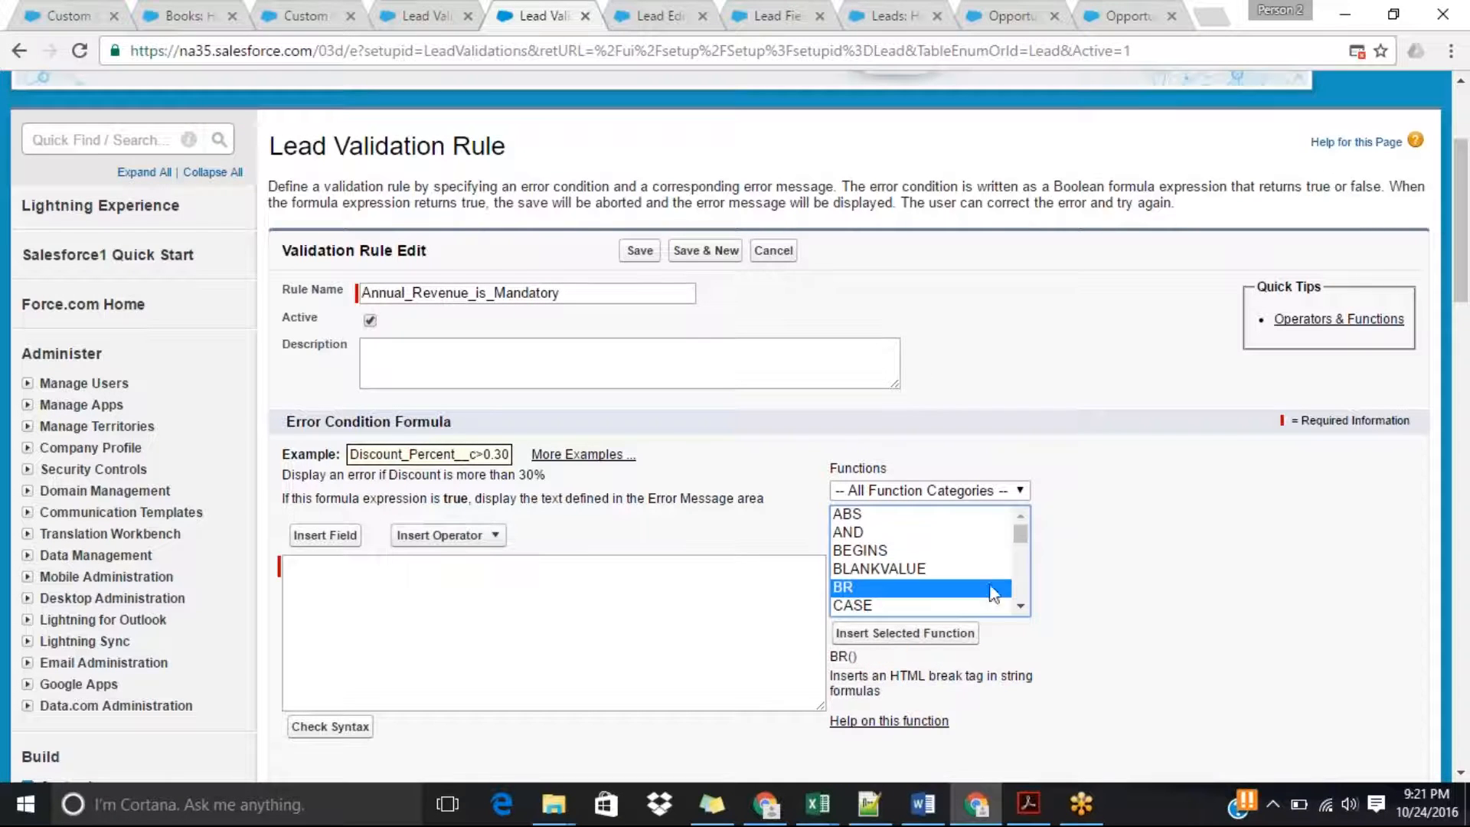
left_click(1020, 606)
left_click(1022, 607)
left_click(1021, 607)
left_click(1022, 607)
left_click(1021, 607)
left_click(1022, 607)
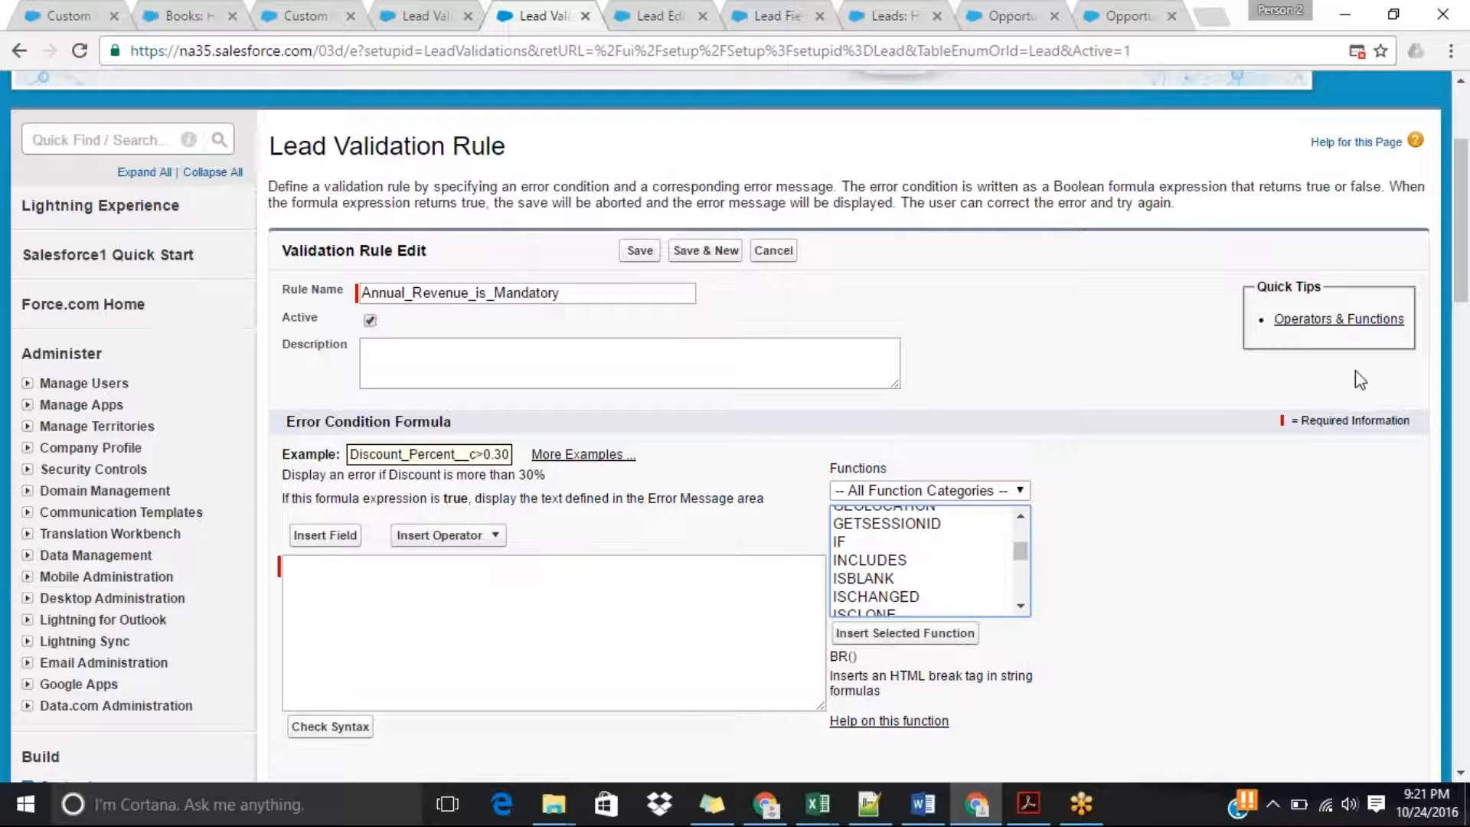
Open the Operators & Functions help article, skim its function tables, and return to the validation rule form.
left_click(1359, 327)
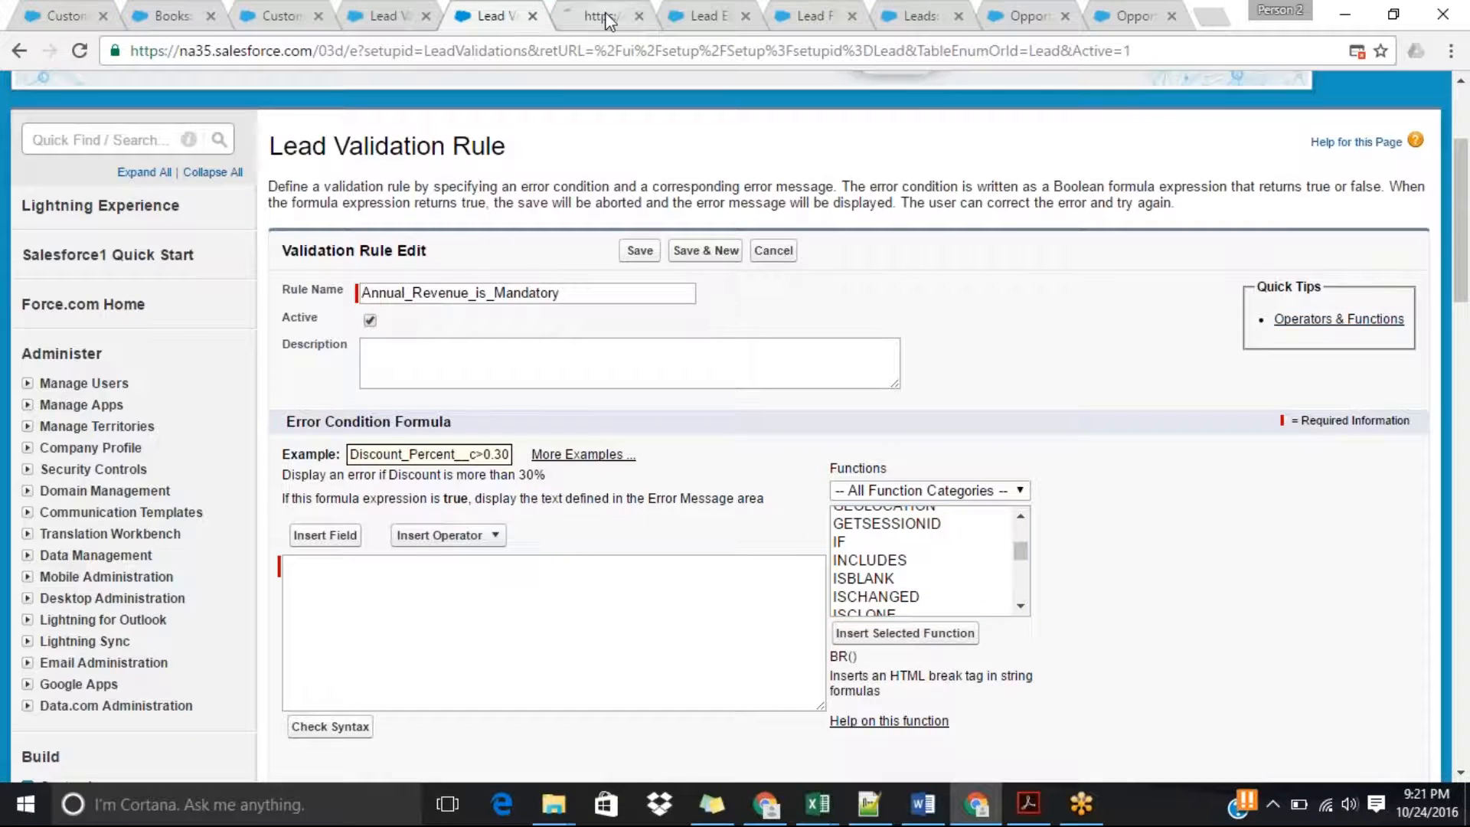
left_click(603, 18)
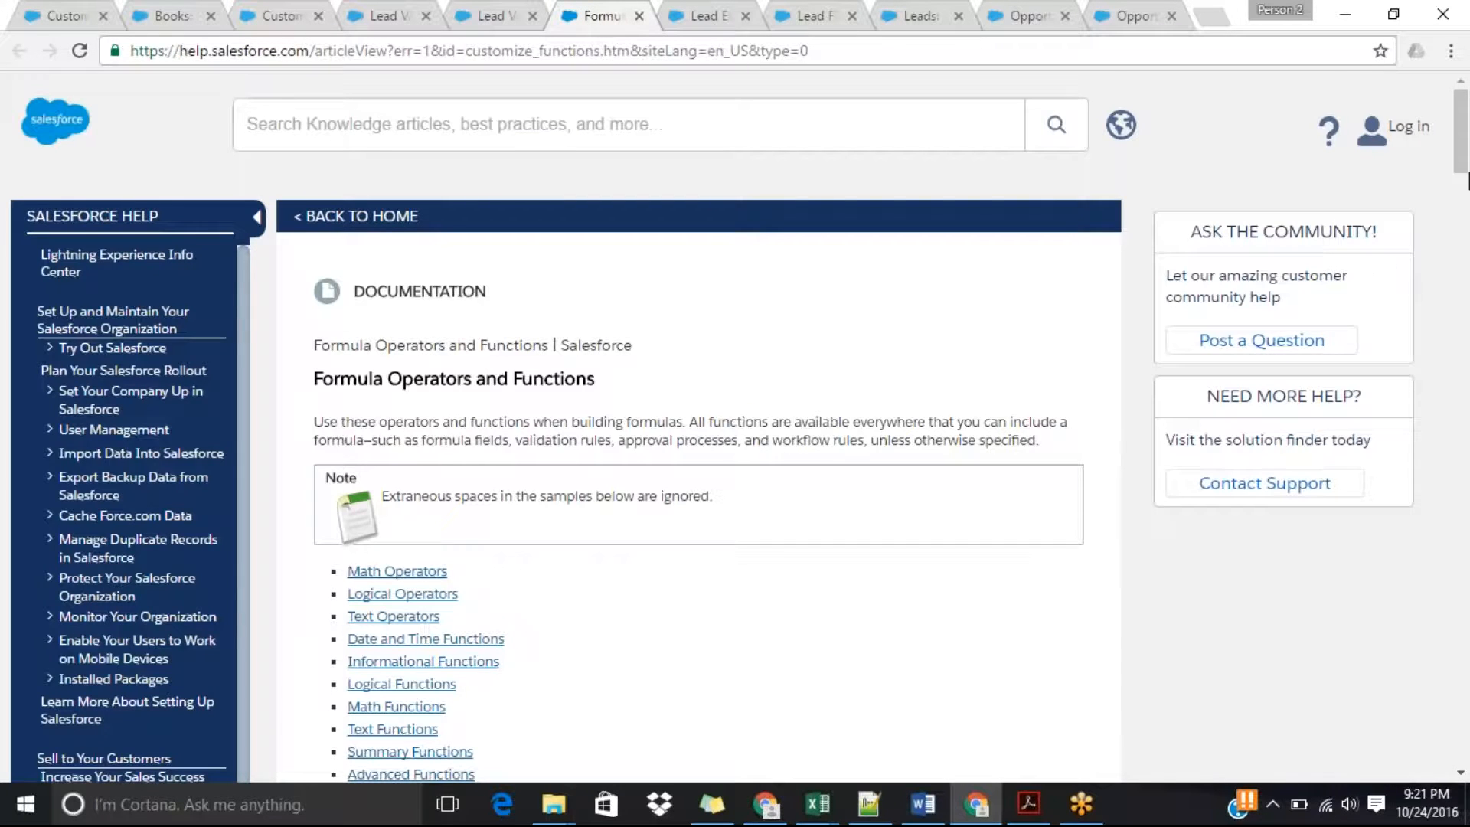
left_click_drag(1467, 182, 1467, 694)
scroll(855, 346, "up", 6)
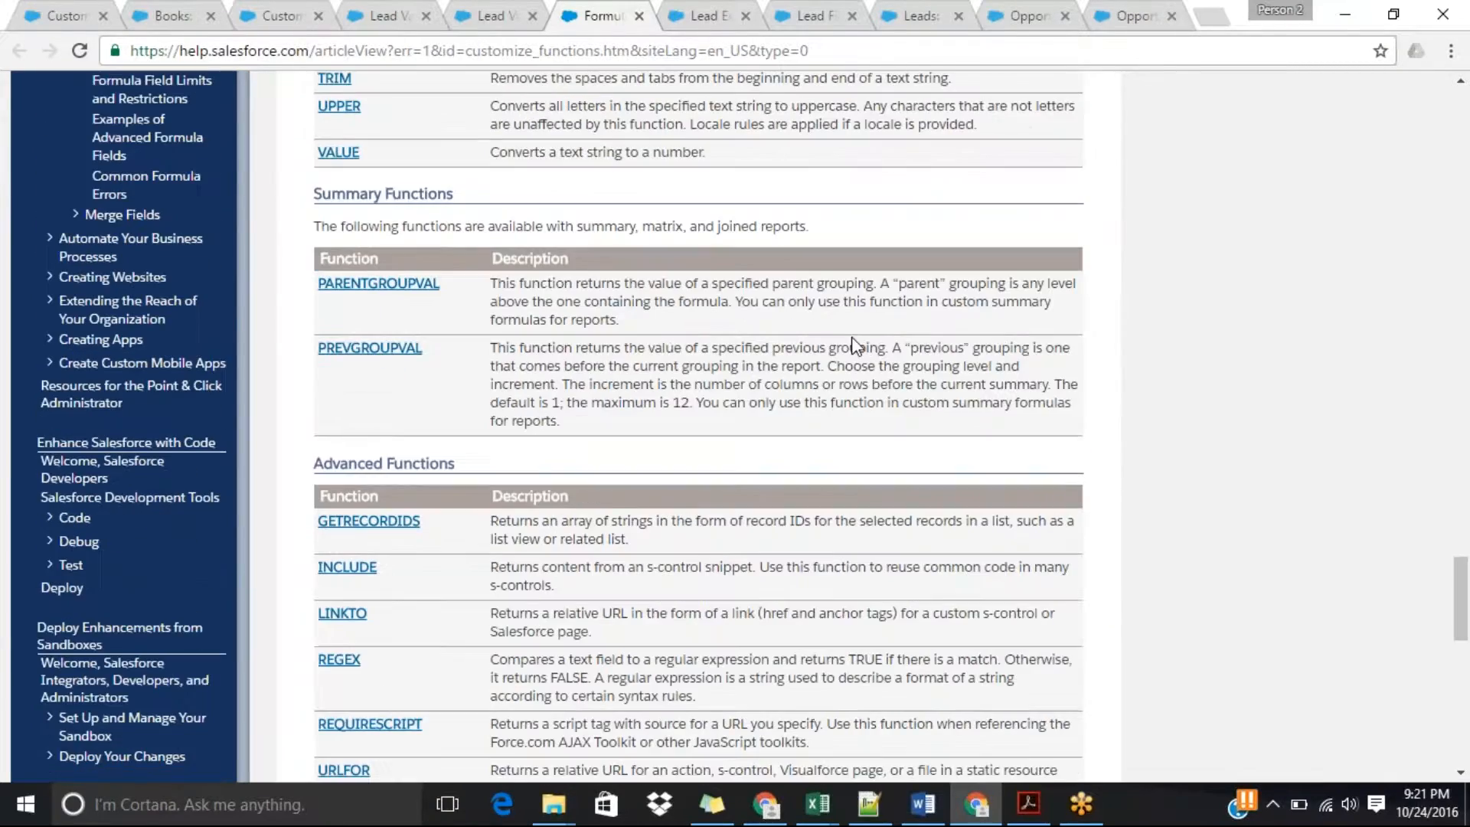
key("ctrl+shift+Tab")
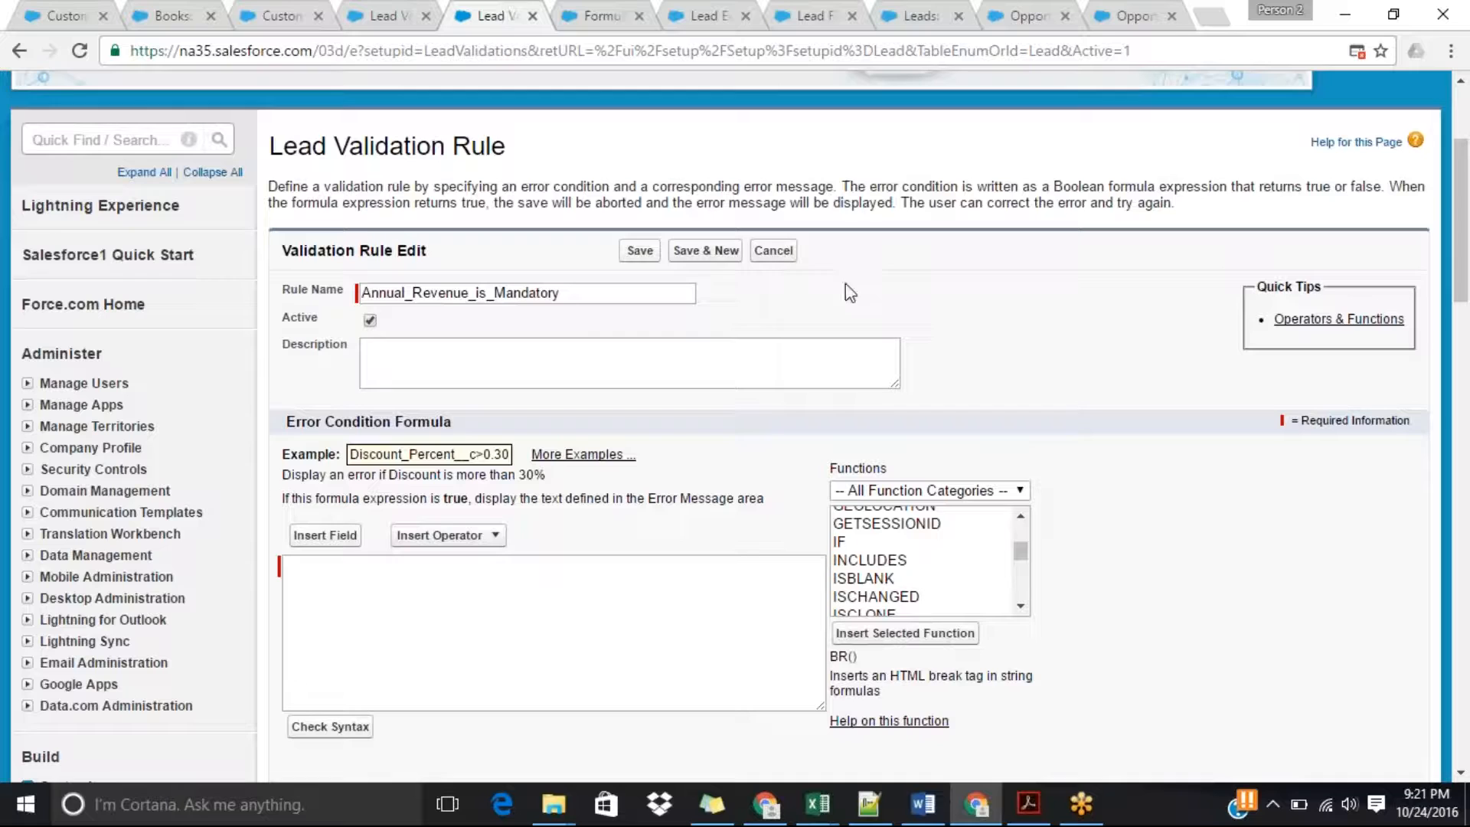
Select ISBLANK in the rule's function list and look up its entry under Informational Functions in the help article.
mouse_move(1020, 554)
left_mouse_down()
mouse_move(1029, 588)
mouse_move(1028, 541)
left_mouse_up()
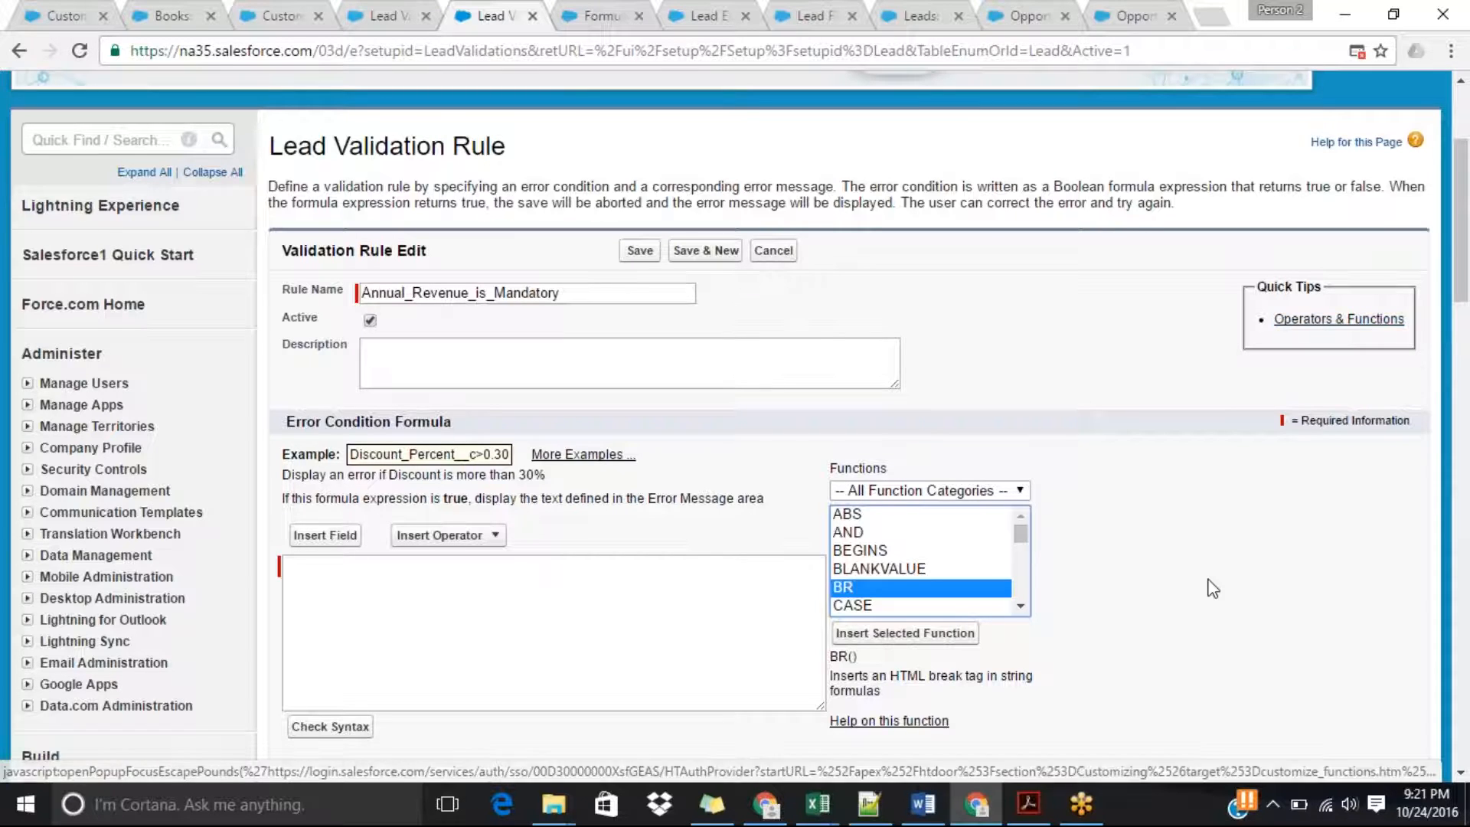
scroll(1464, 444, "down", 1)
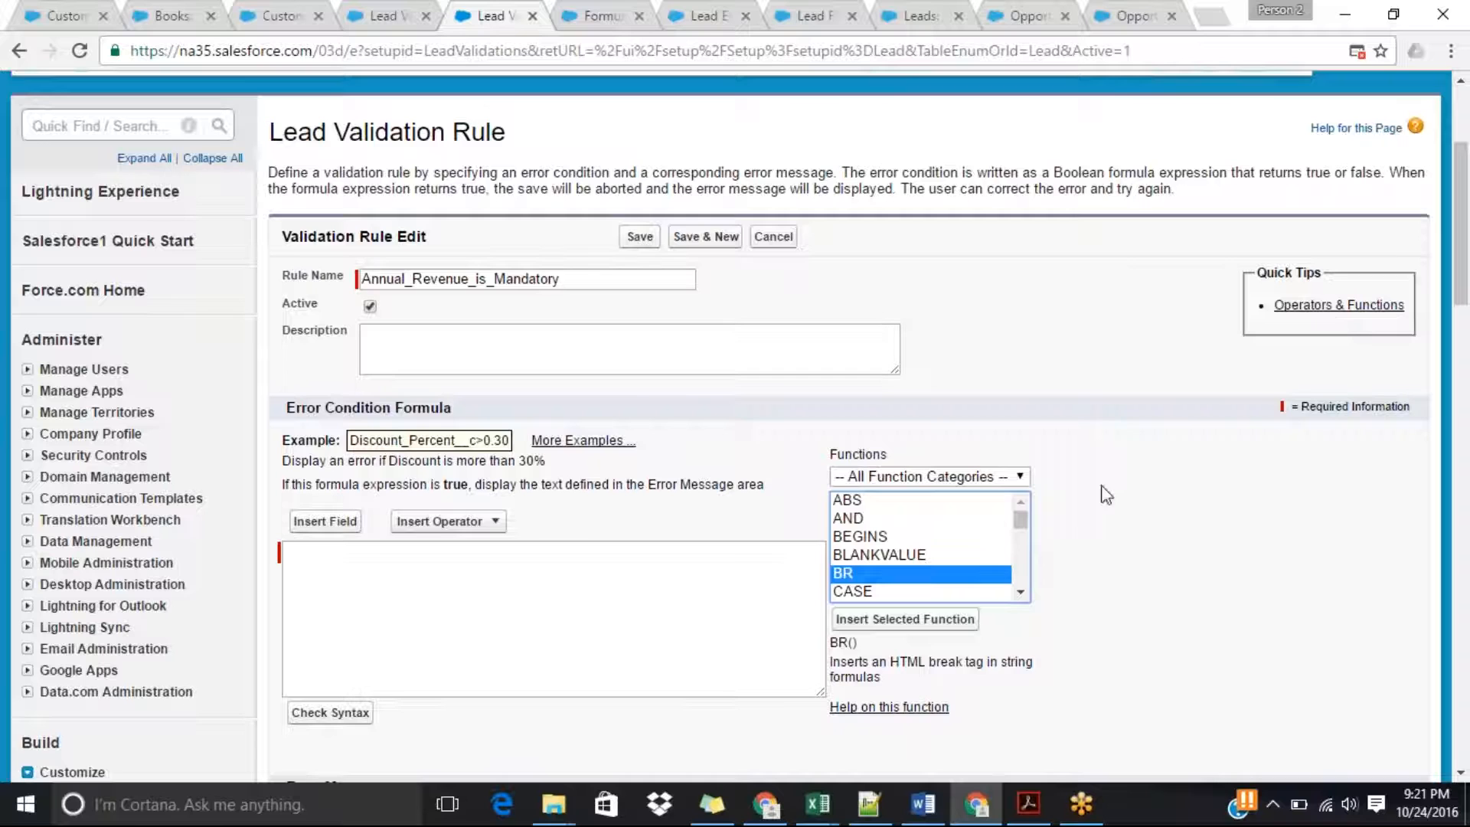
left_click(559, 601)
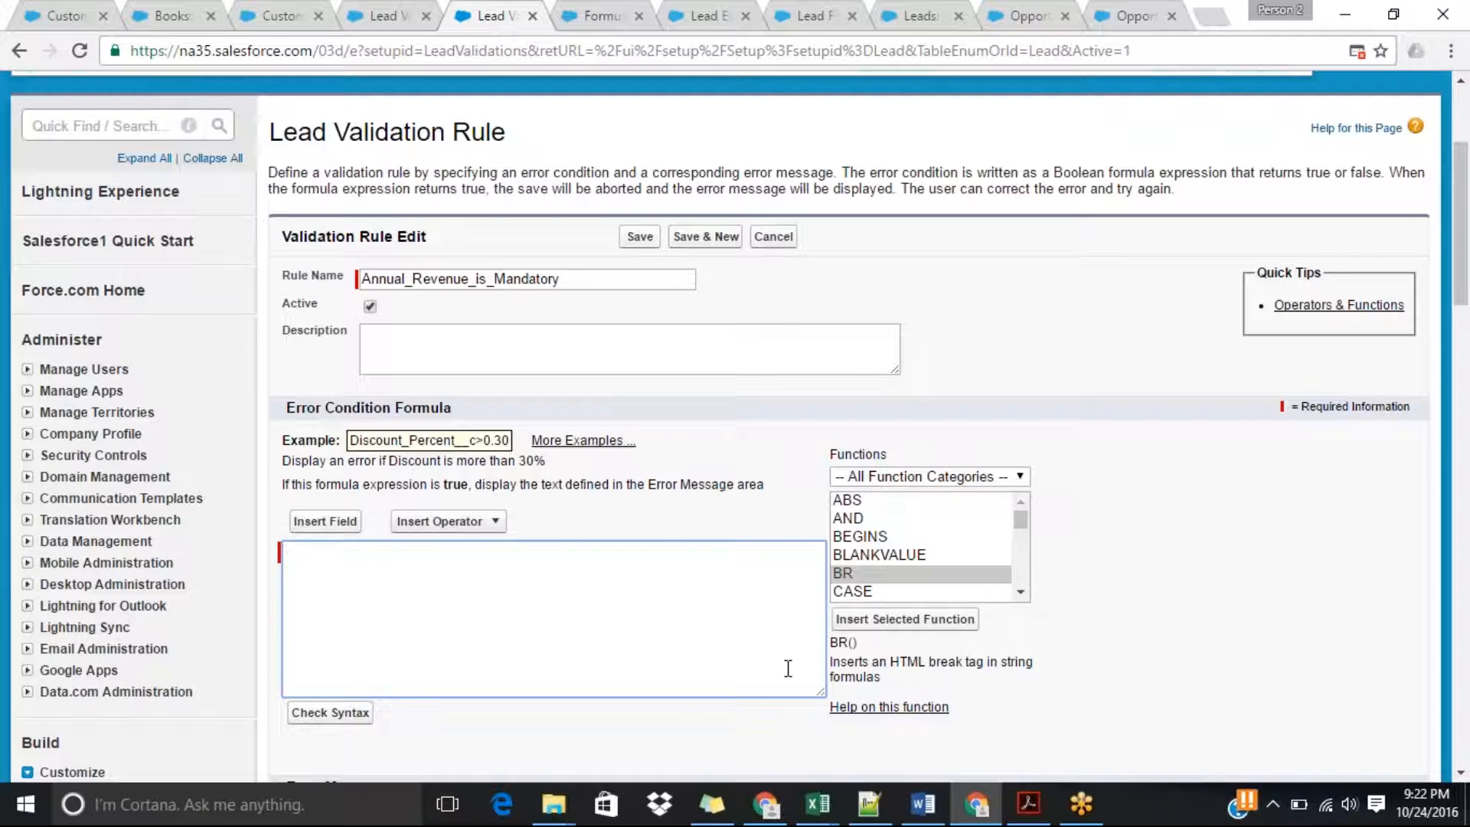
left_click(1020, 592)
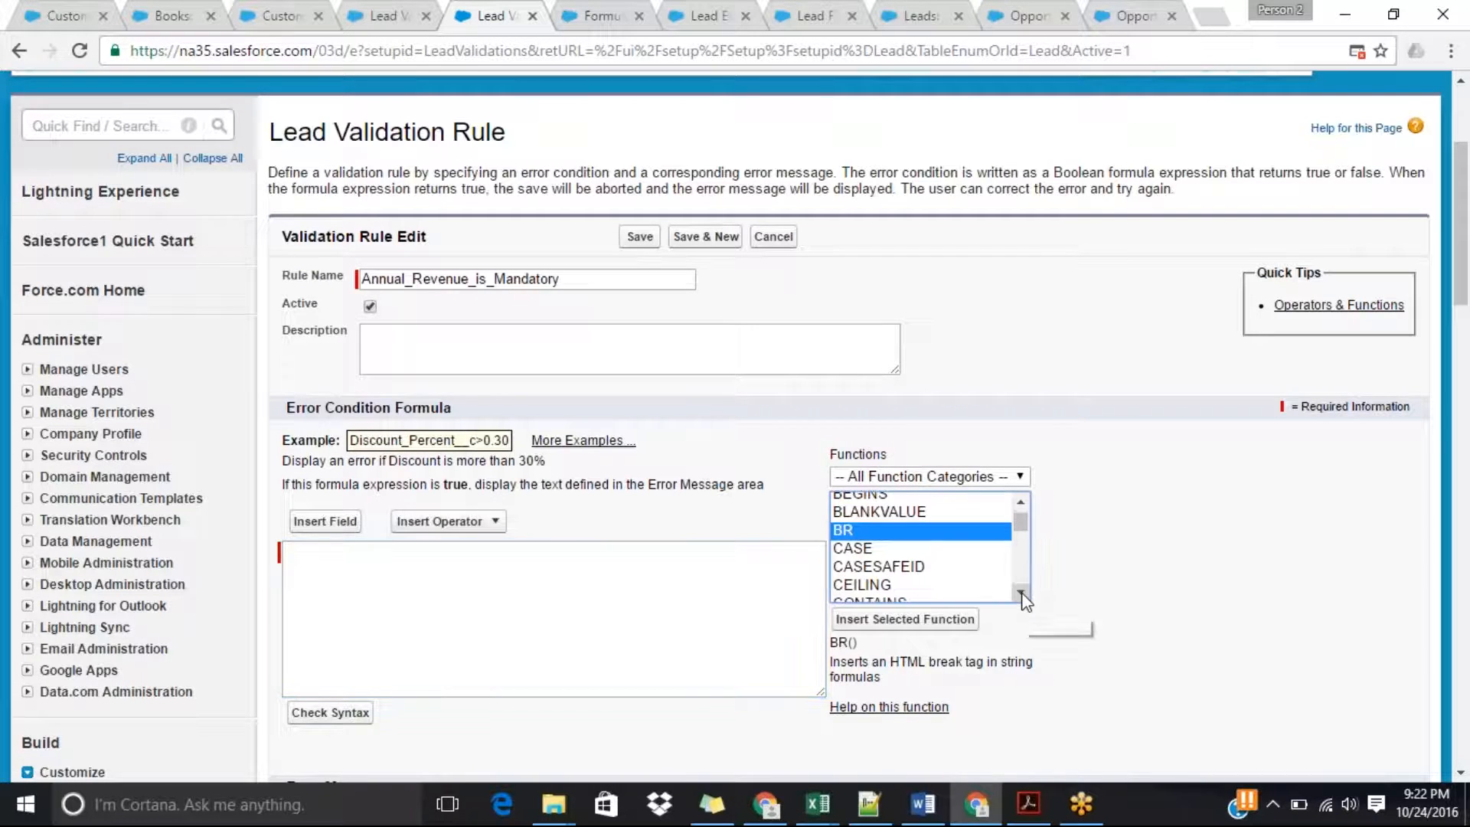
left_click(886, 570)
key("i")
key("i")
key("i")
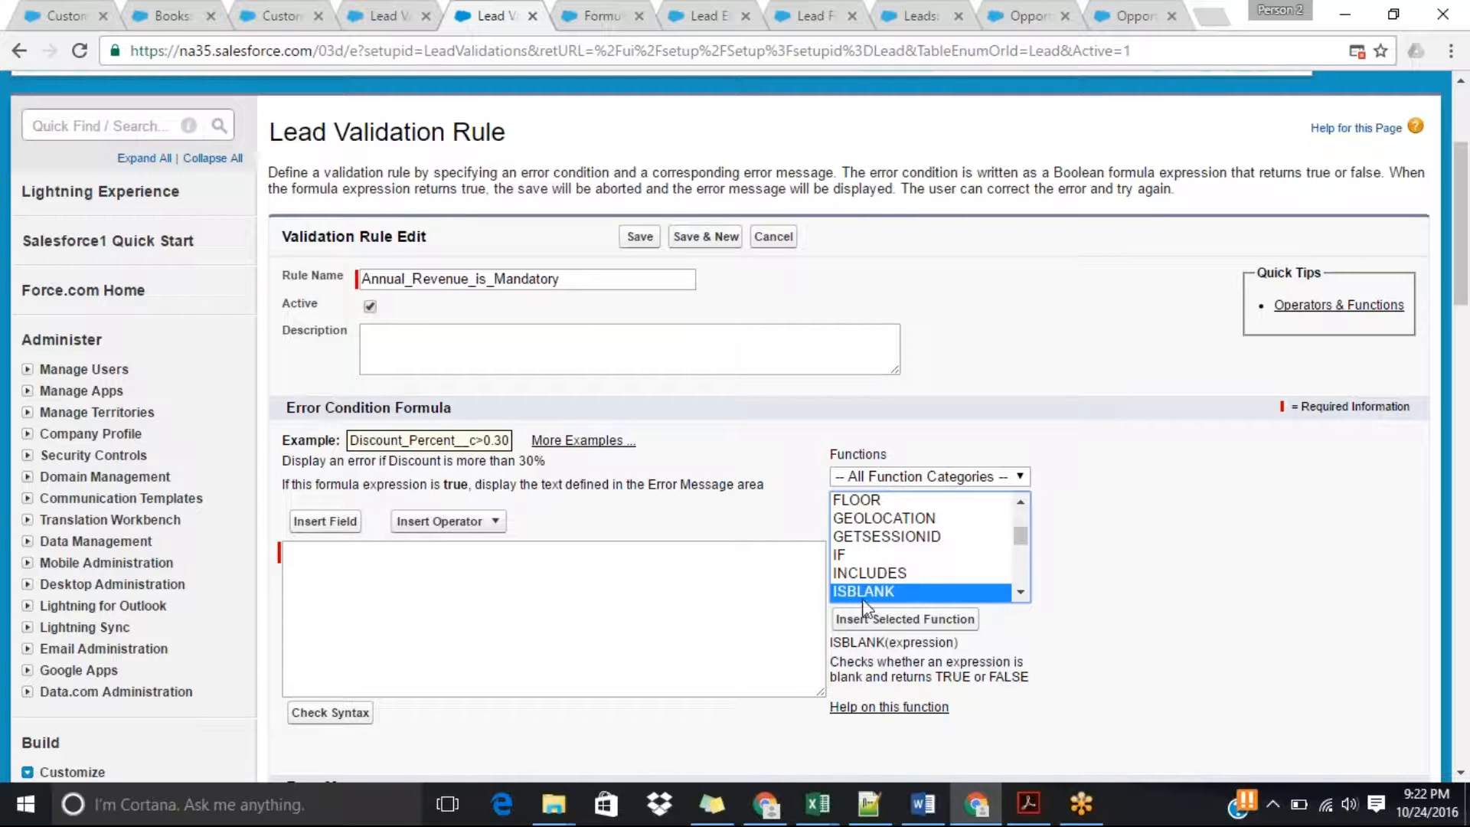
left_click(610, 11)
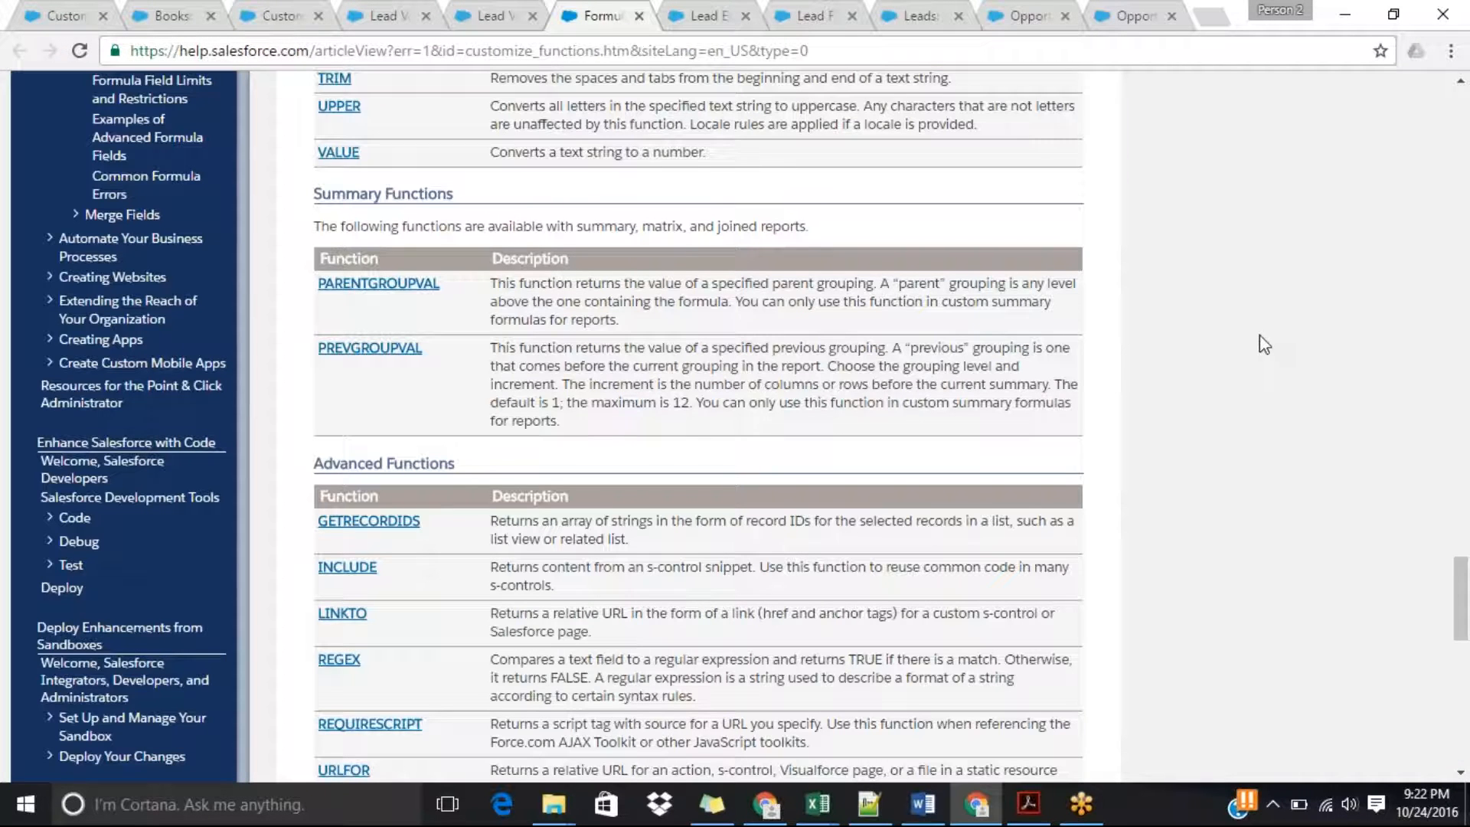
left_click_drag(1466, 611, 1464, 353)
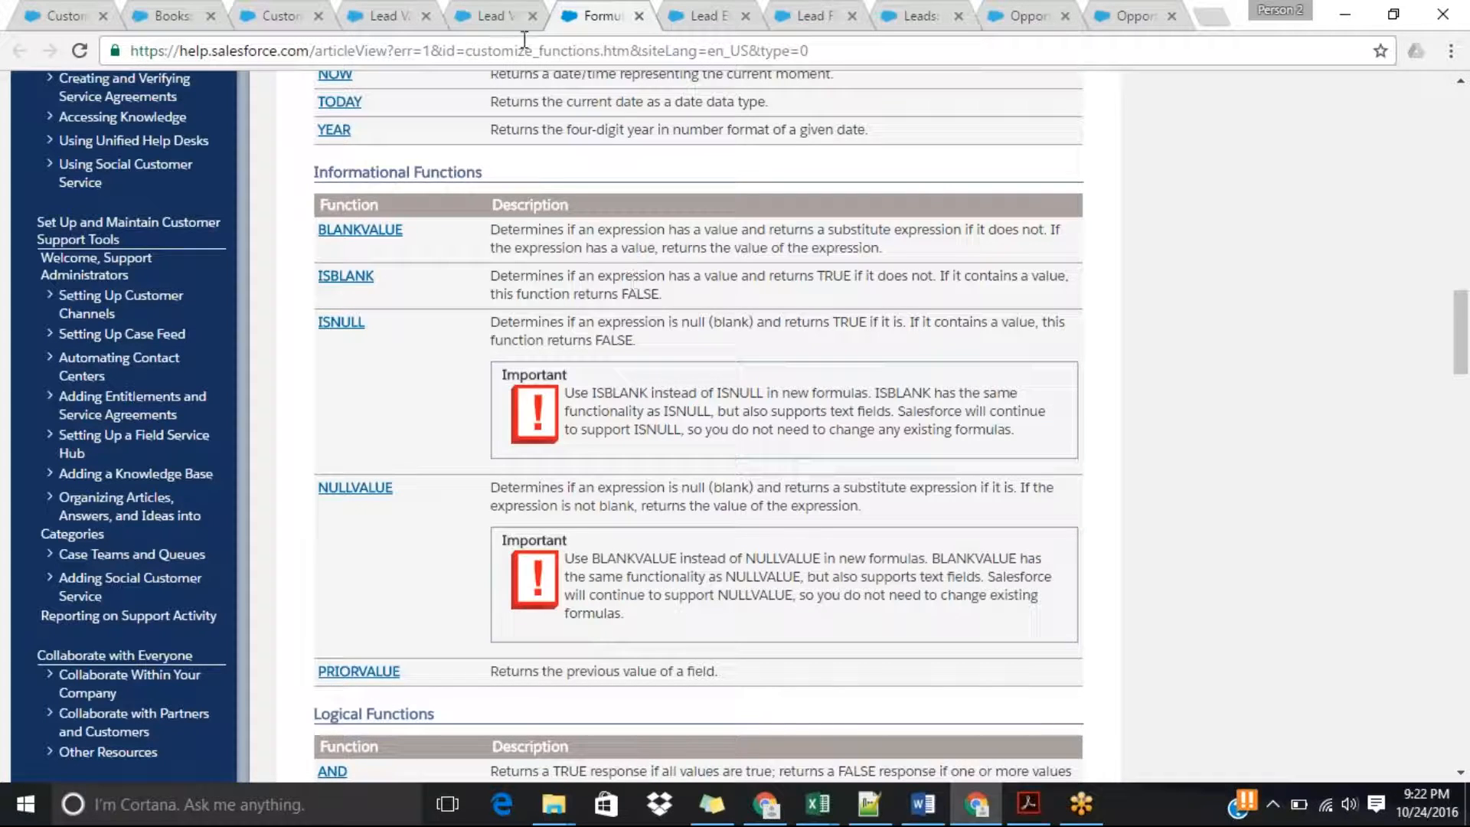
Insert the ISBLANK function into the rule's error condition formula and select its expression placeholder.
left_click(493, 16)
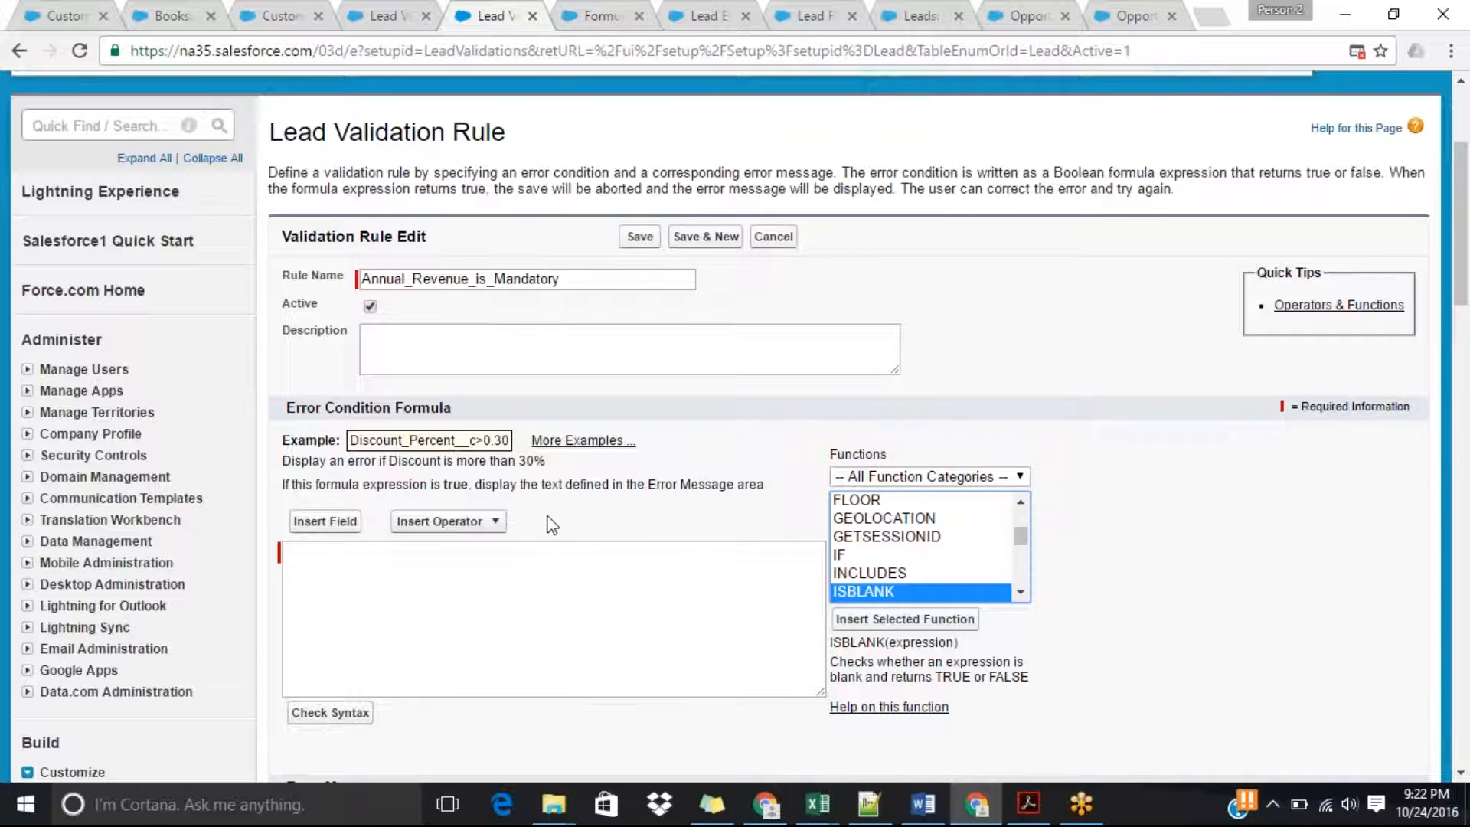
left_click(891, 618)
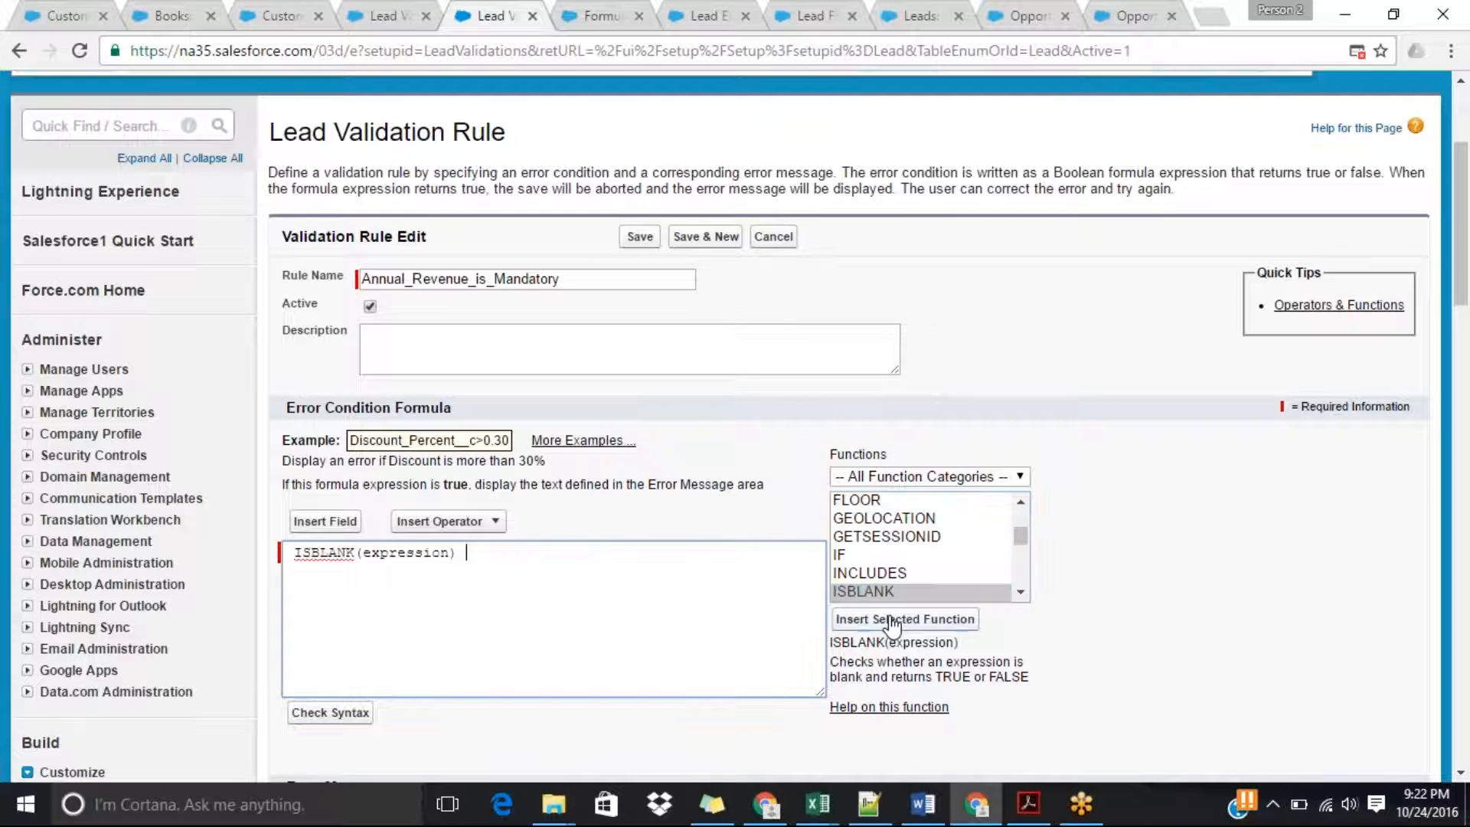
double_click(403, 552)
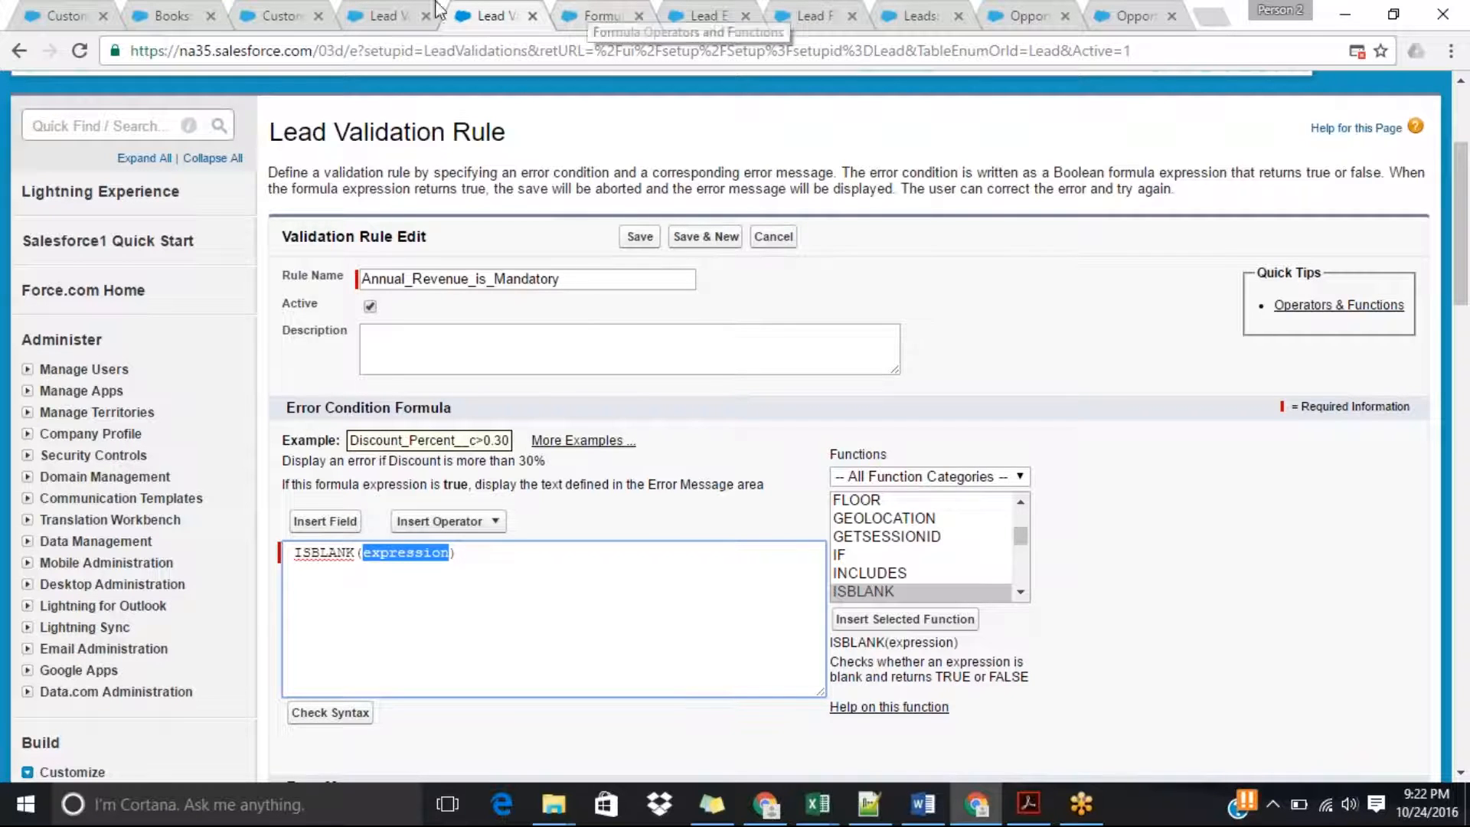
Open the Lead Fields list from the lead being edited and copy the field name AnnualRevenue.
left_click(399, 6)
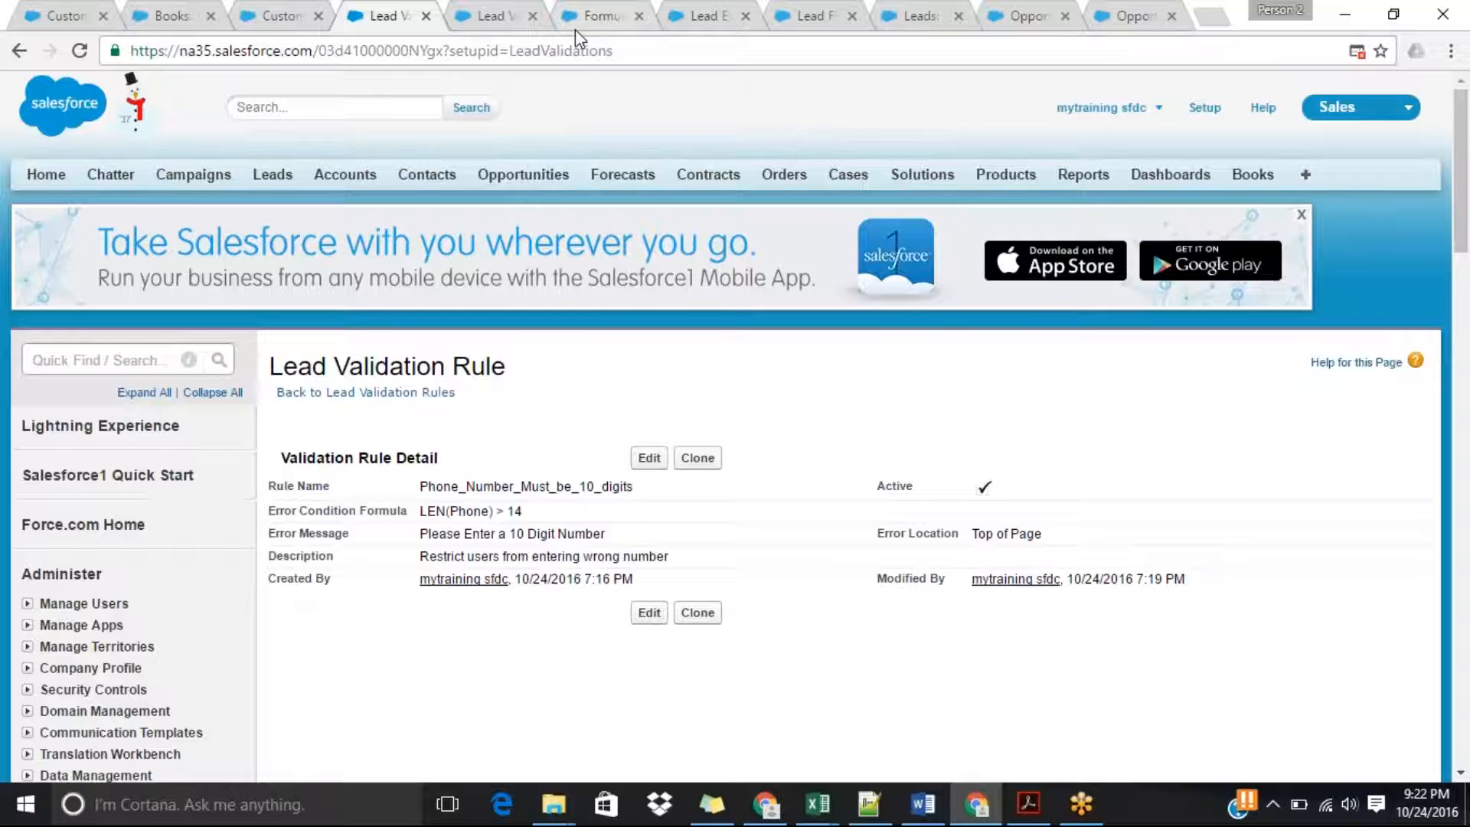
left_click(712, 17)
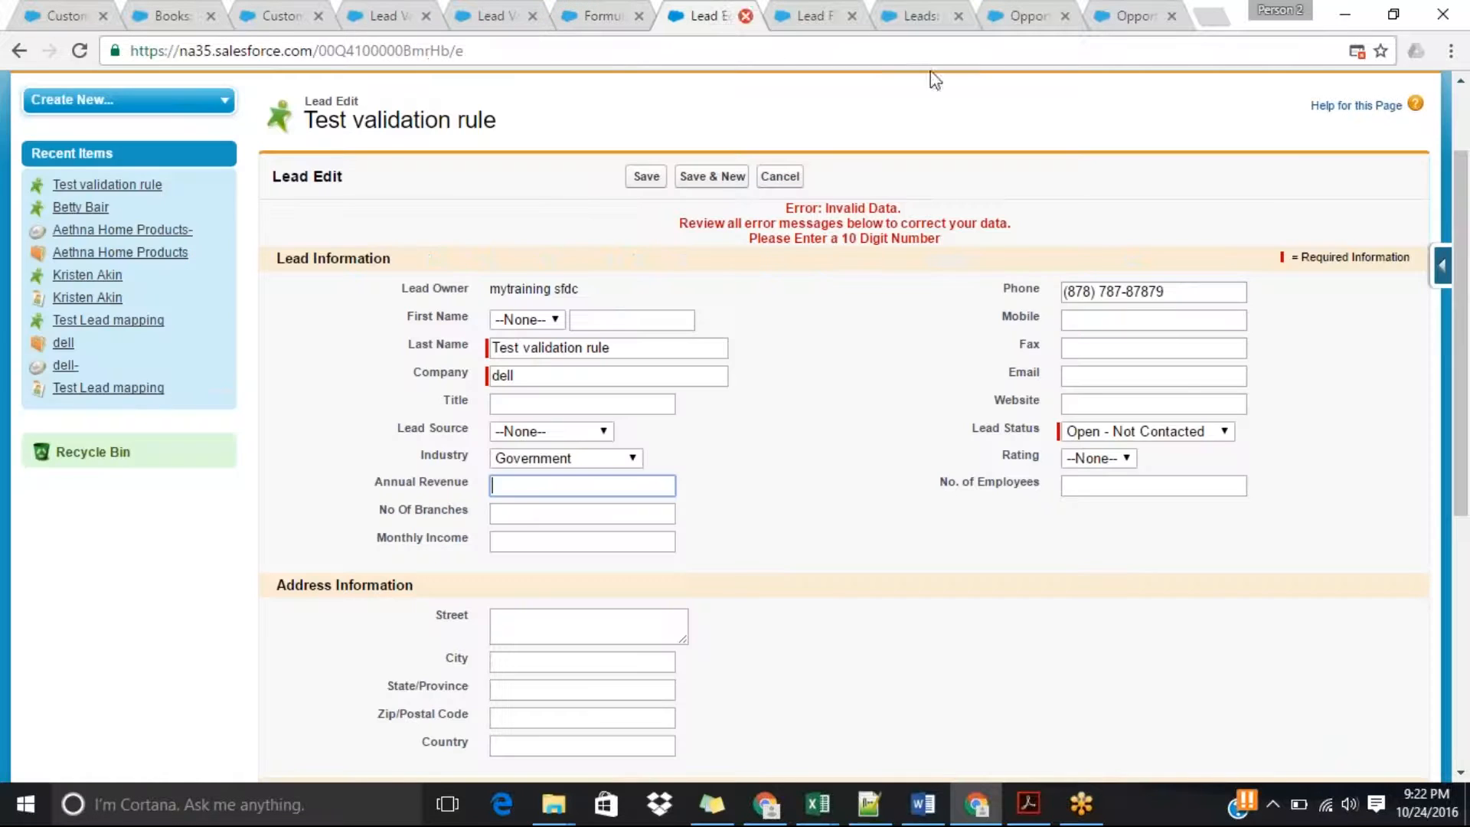
mouse_move(1436, 269)
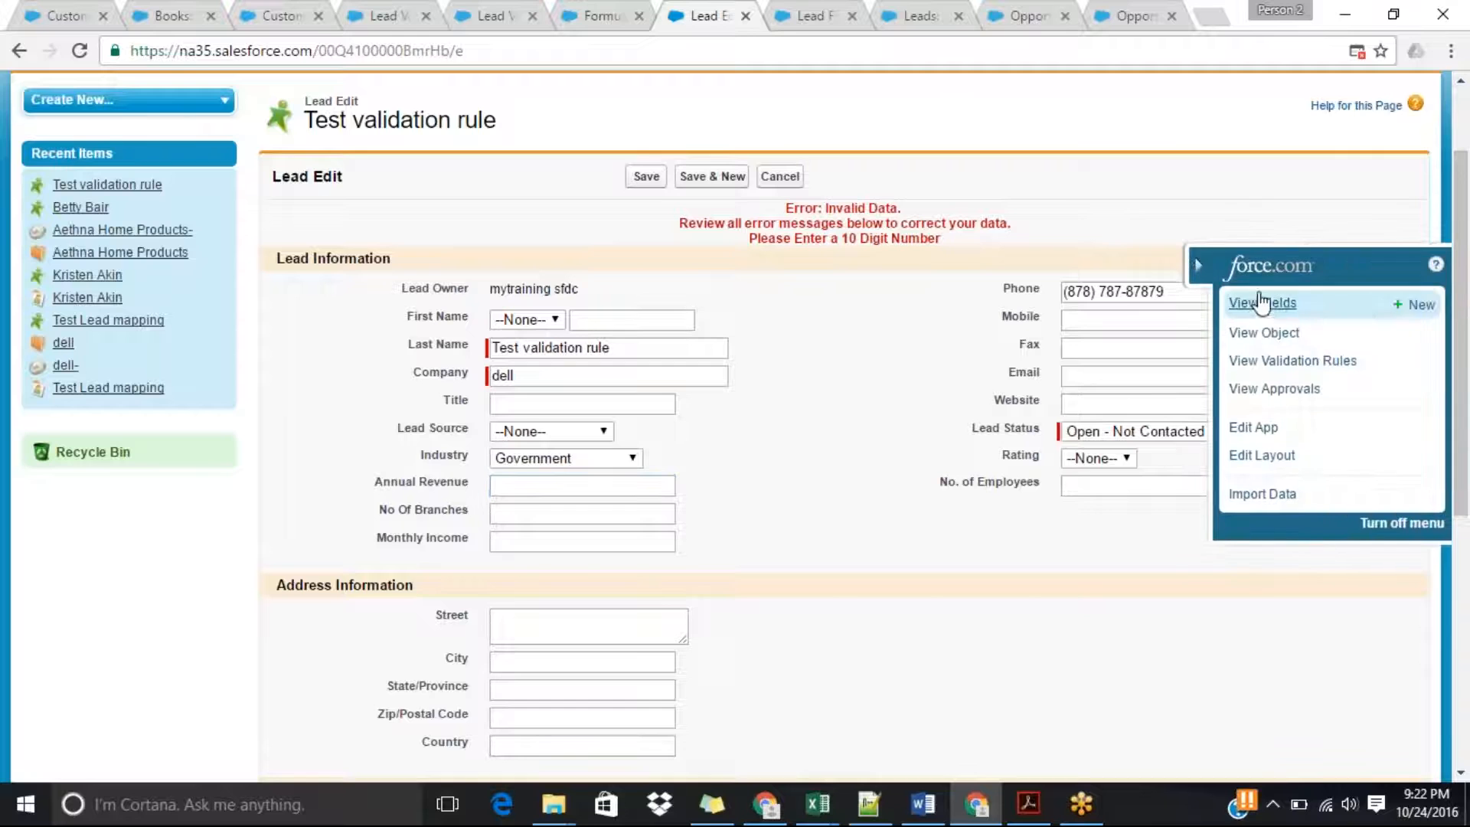
left_click(1259, 300)
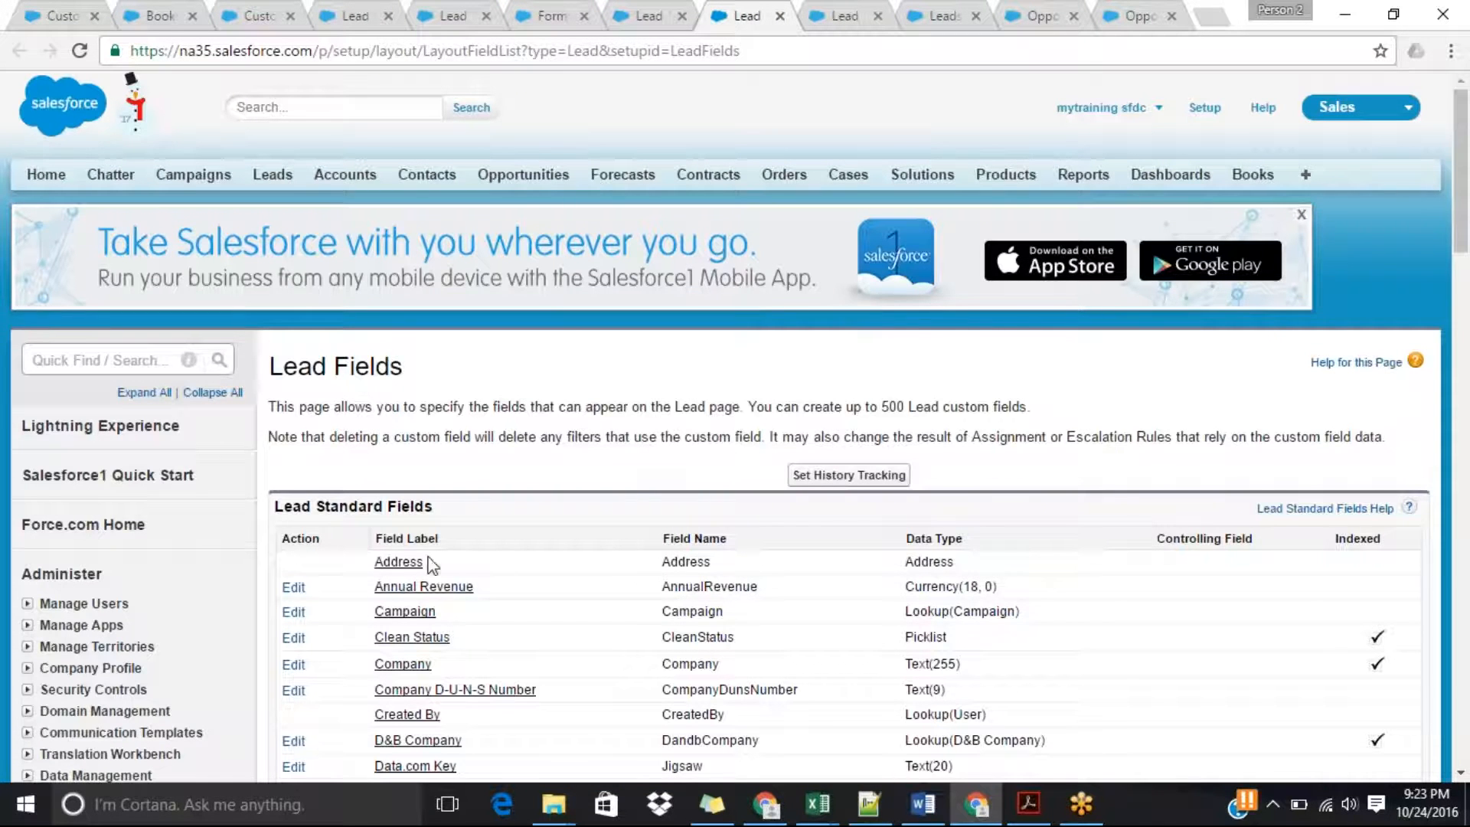
double_click(688, 583)
key("ctrl+c")
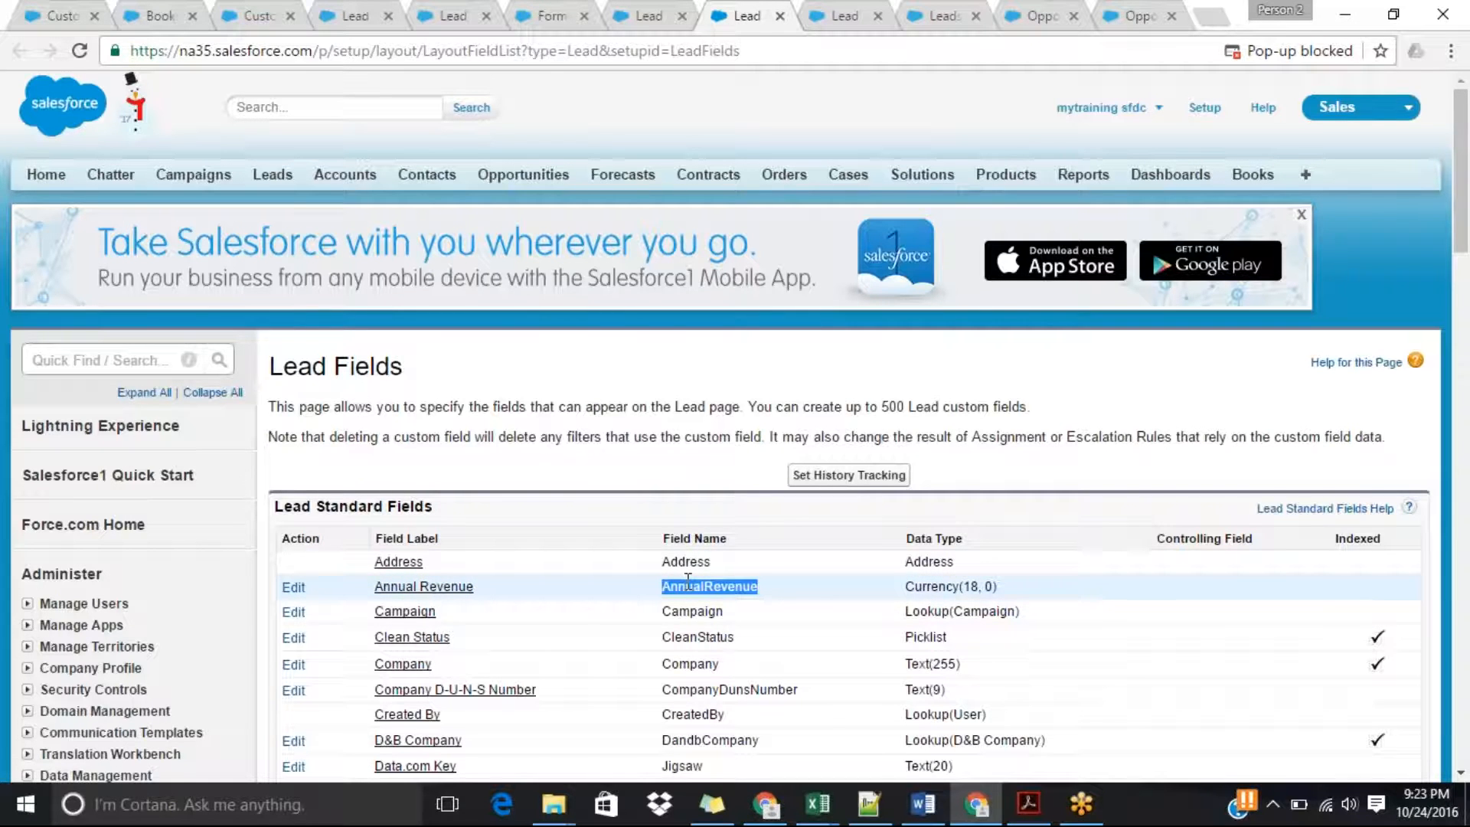
Replace the ISBLANK placeholder with AnnualRevenue in the validation rule formula and check the syntax.
left_click(451, 4)
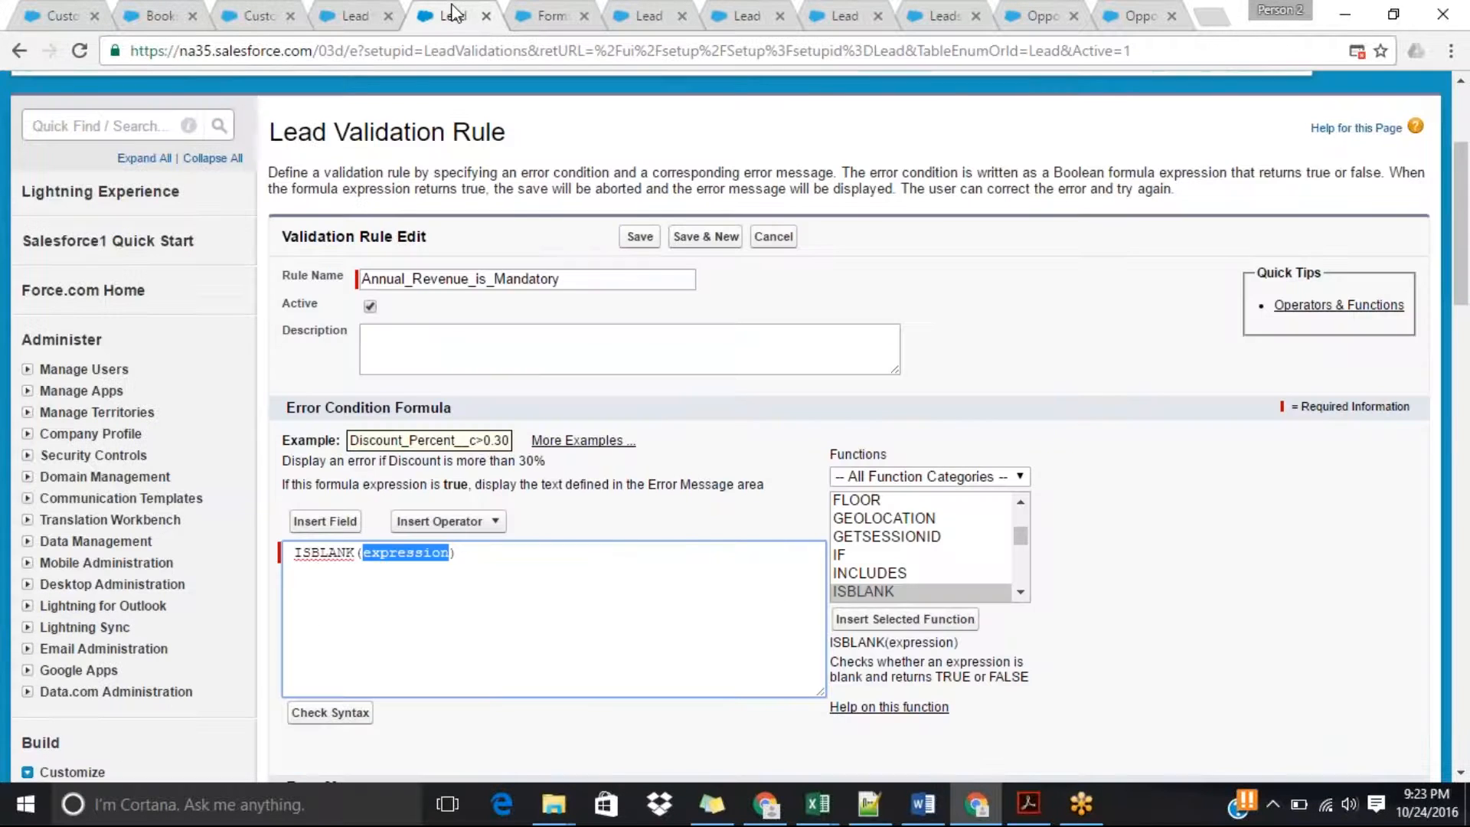
key("ctrl+v")
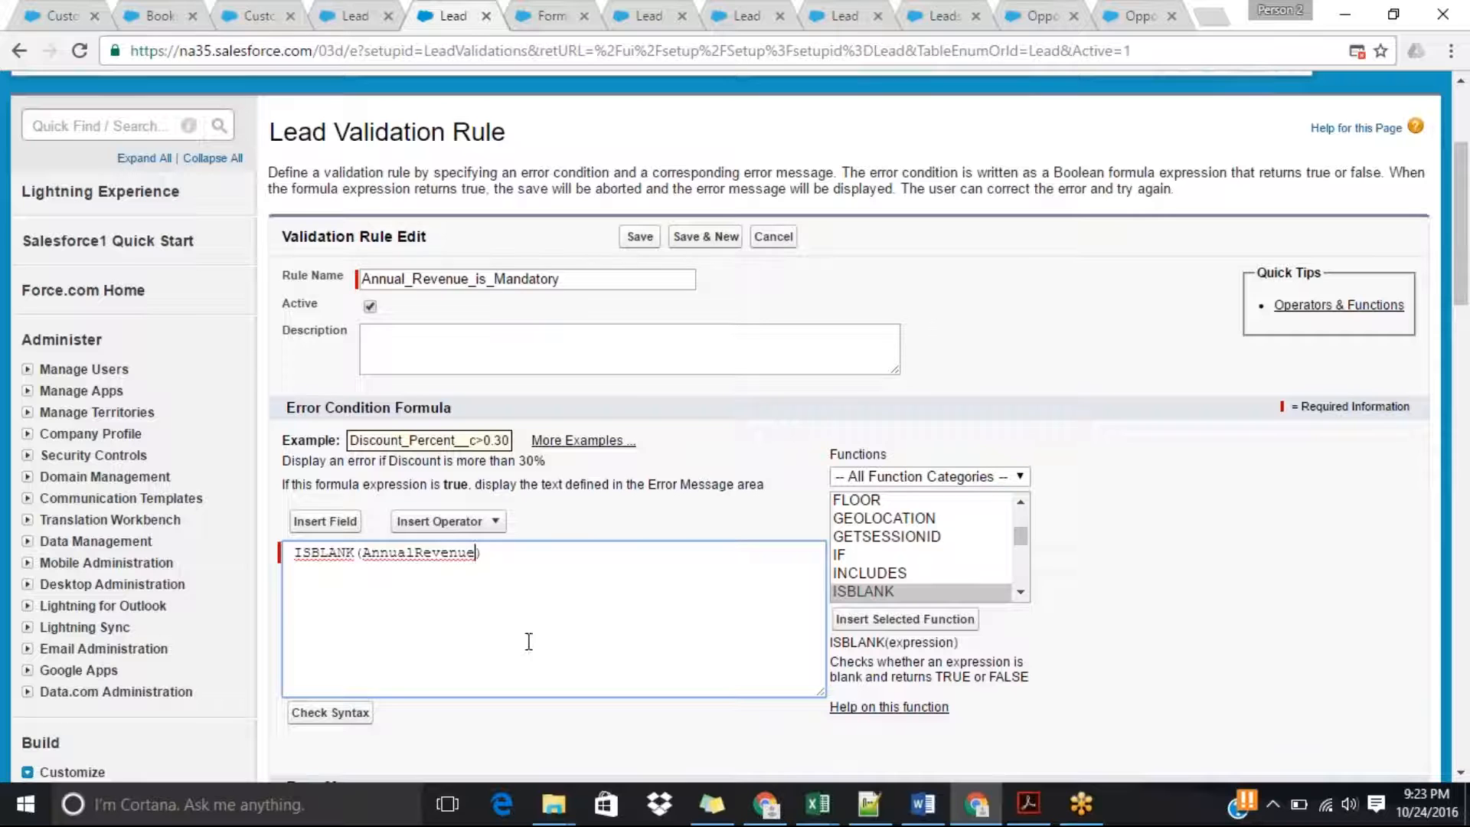
left_click(340, 716)
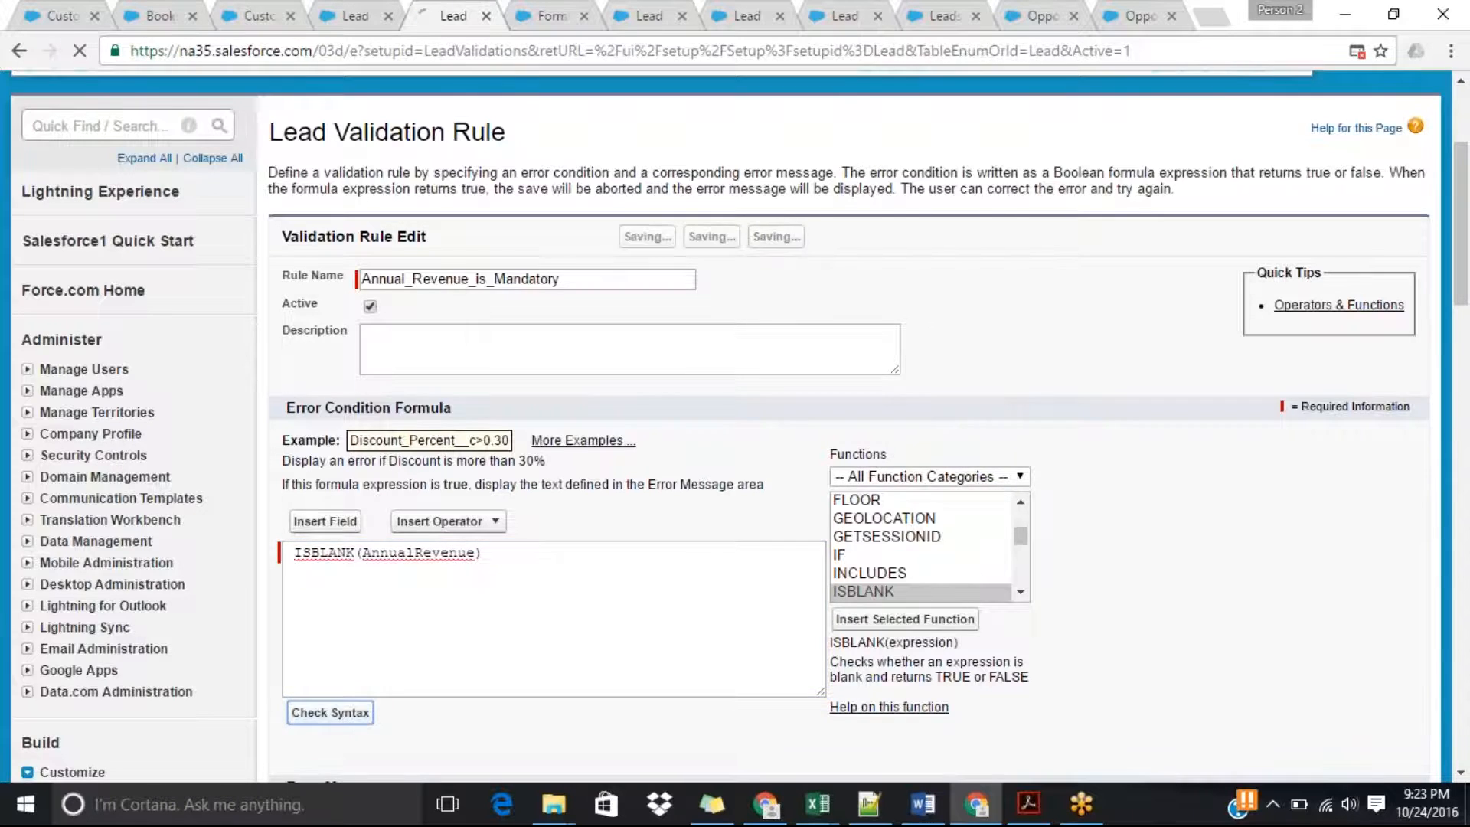
Enter the error message "Please Enter Annual Revenue" for the rule, keep the location at Top of Page, and save it.
left_click_drag(1462, 214, 1466, 327)
scroll(1204, 406, "down", 1)
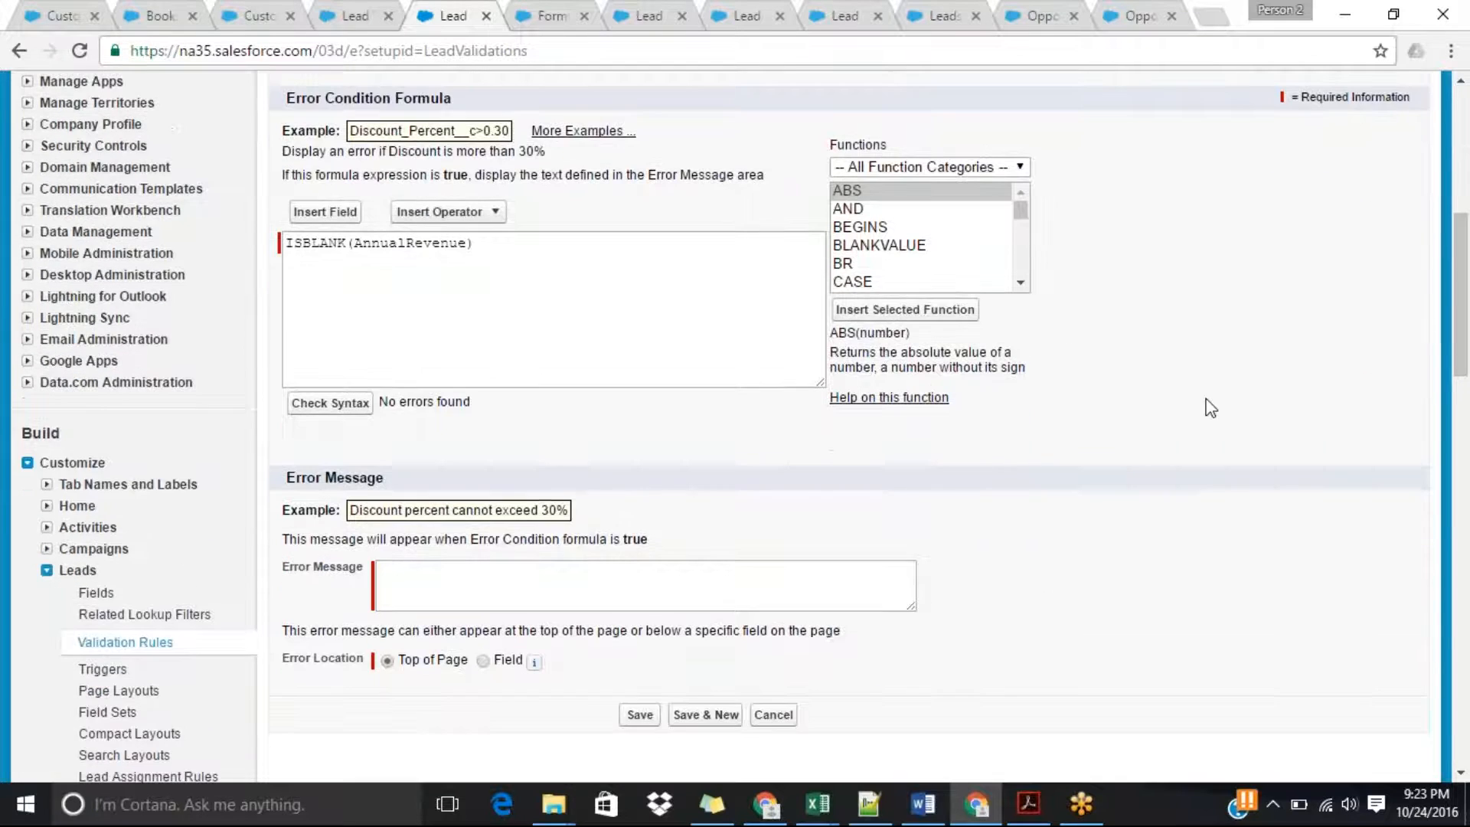
left_click(737, 609)
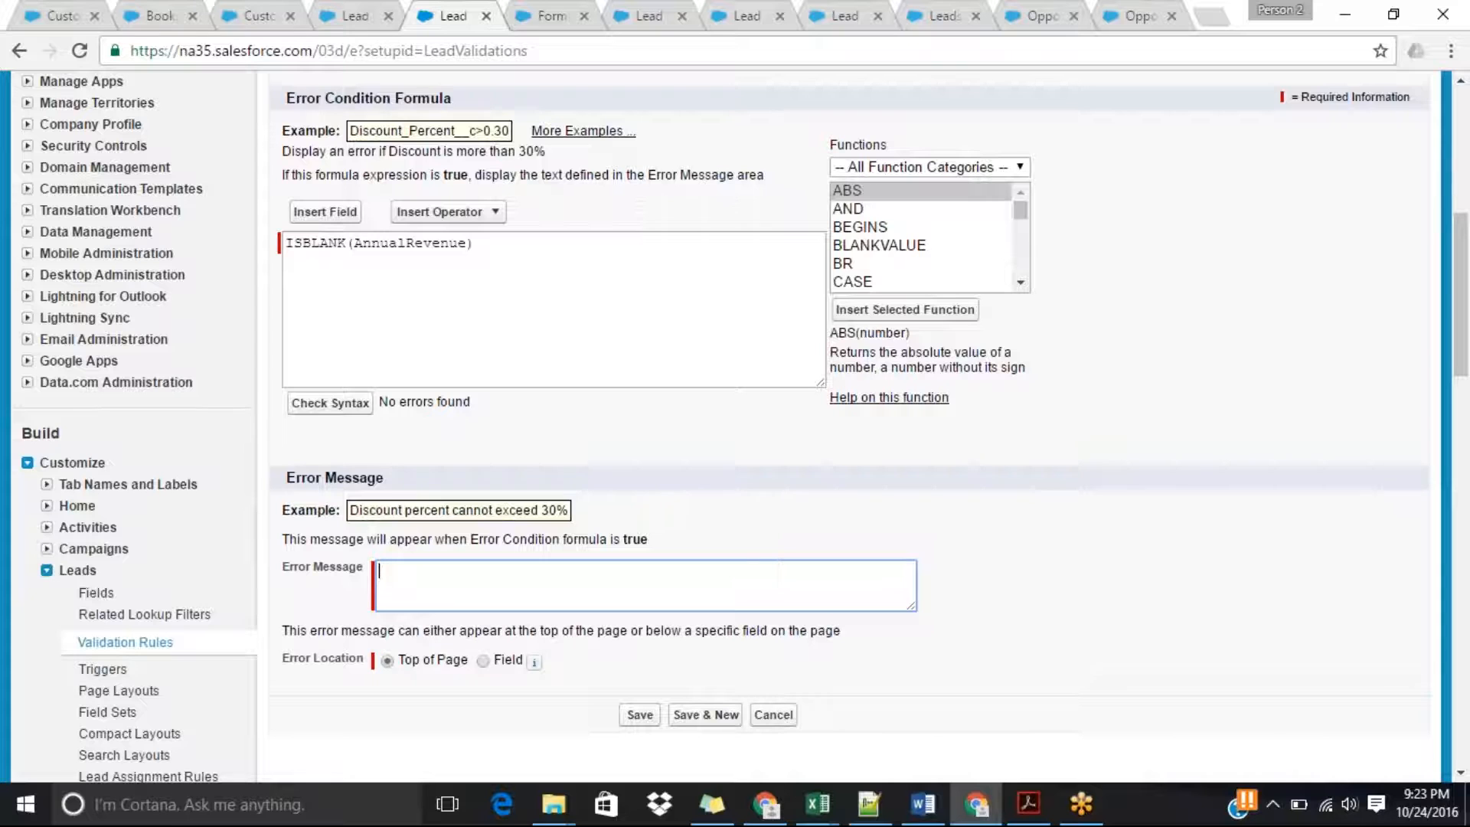
type("Please Enter Annual Revenue")
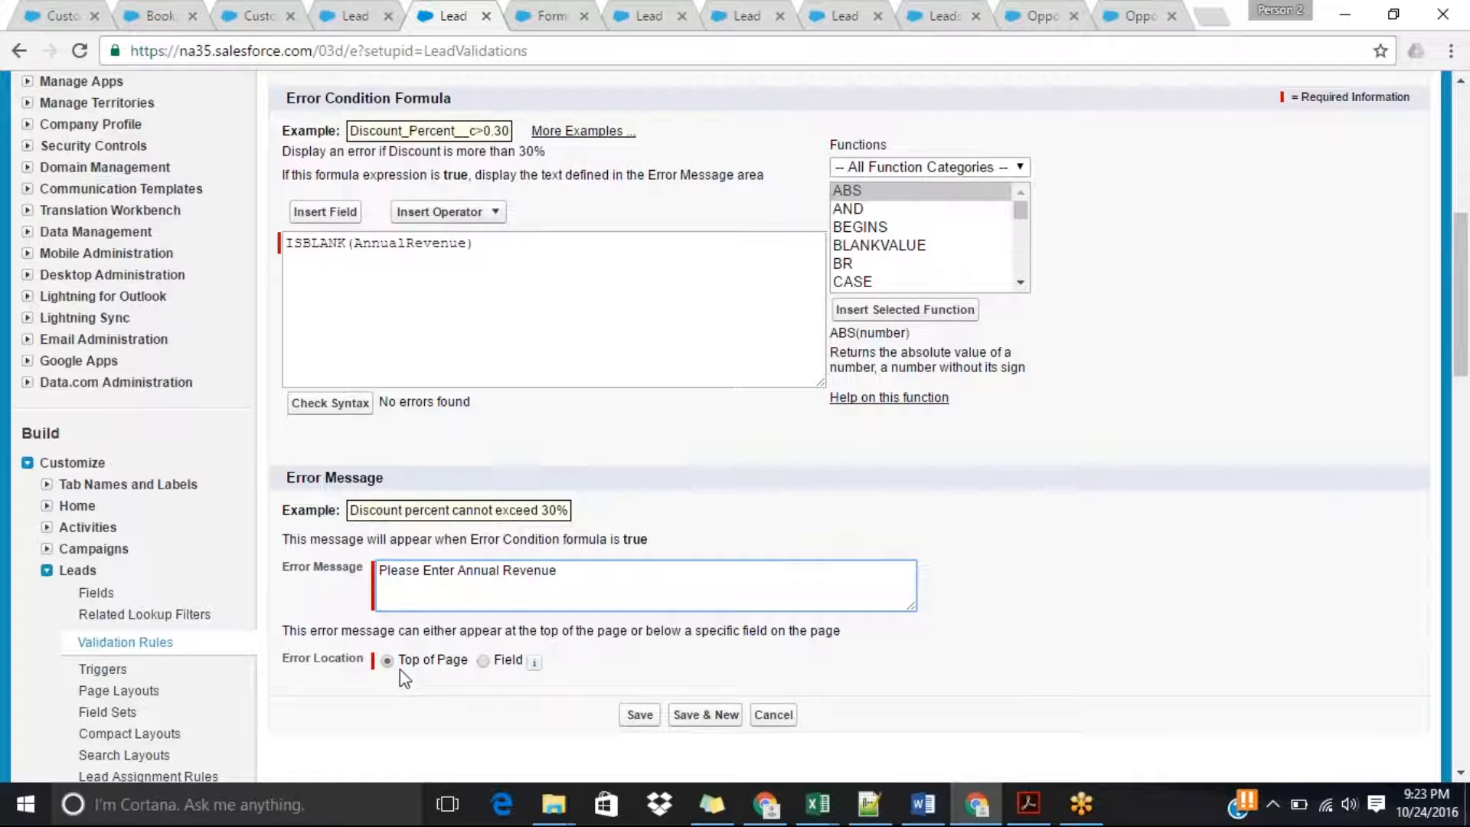
left_click(638, 720)
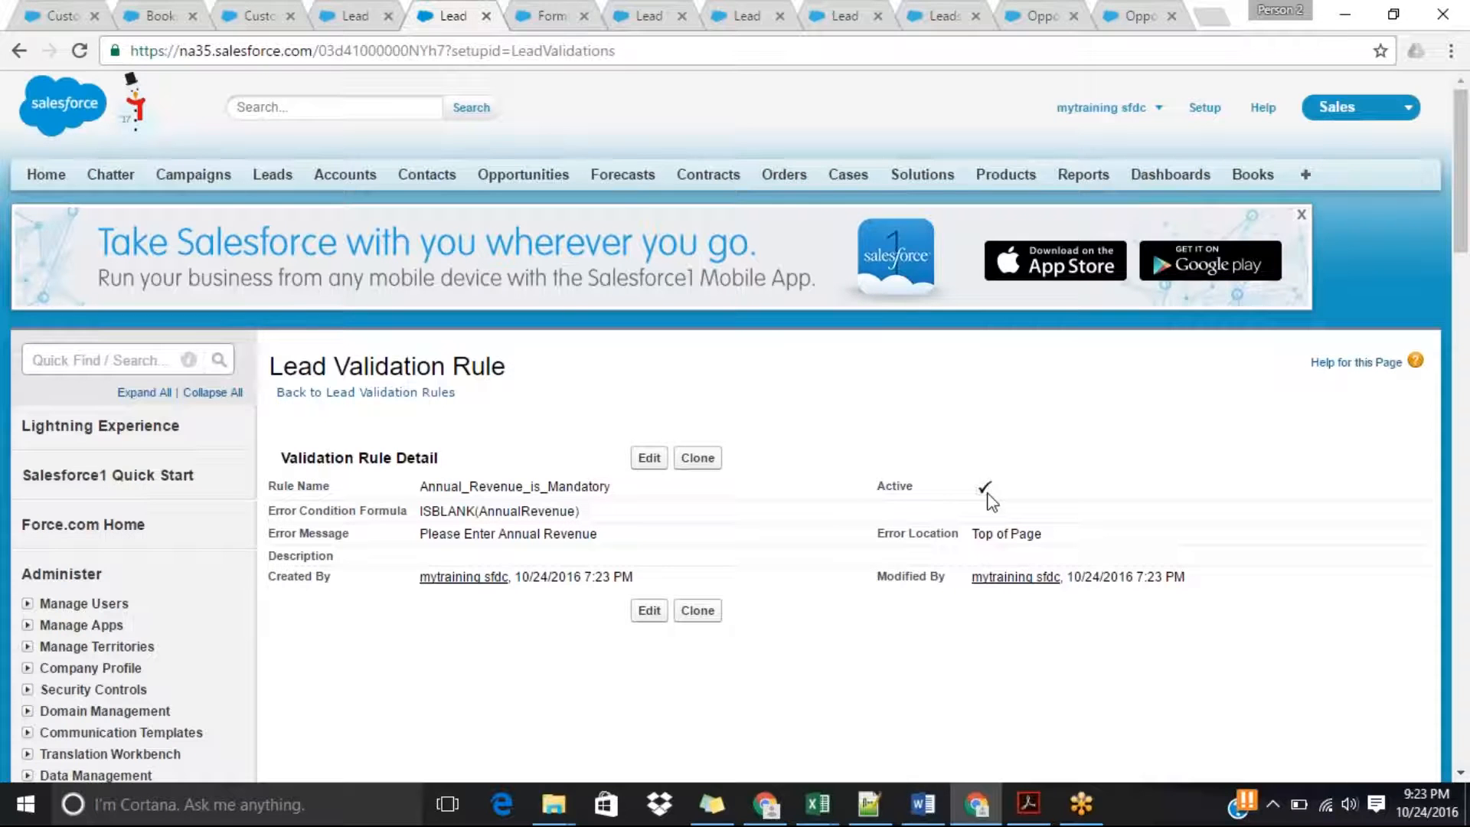
Remove the extra last digit from the test lead's phone number and try to save the lead with Annual Revenue blank.
left_click(641, 12)
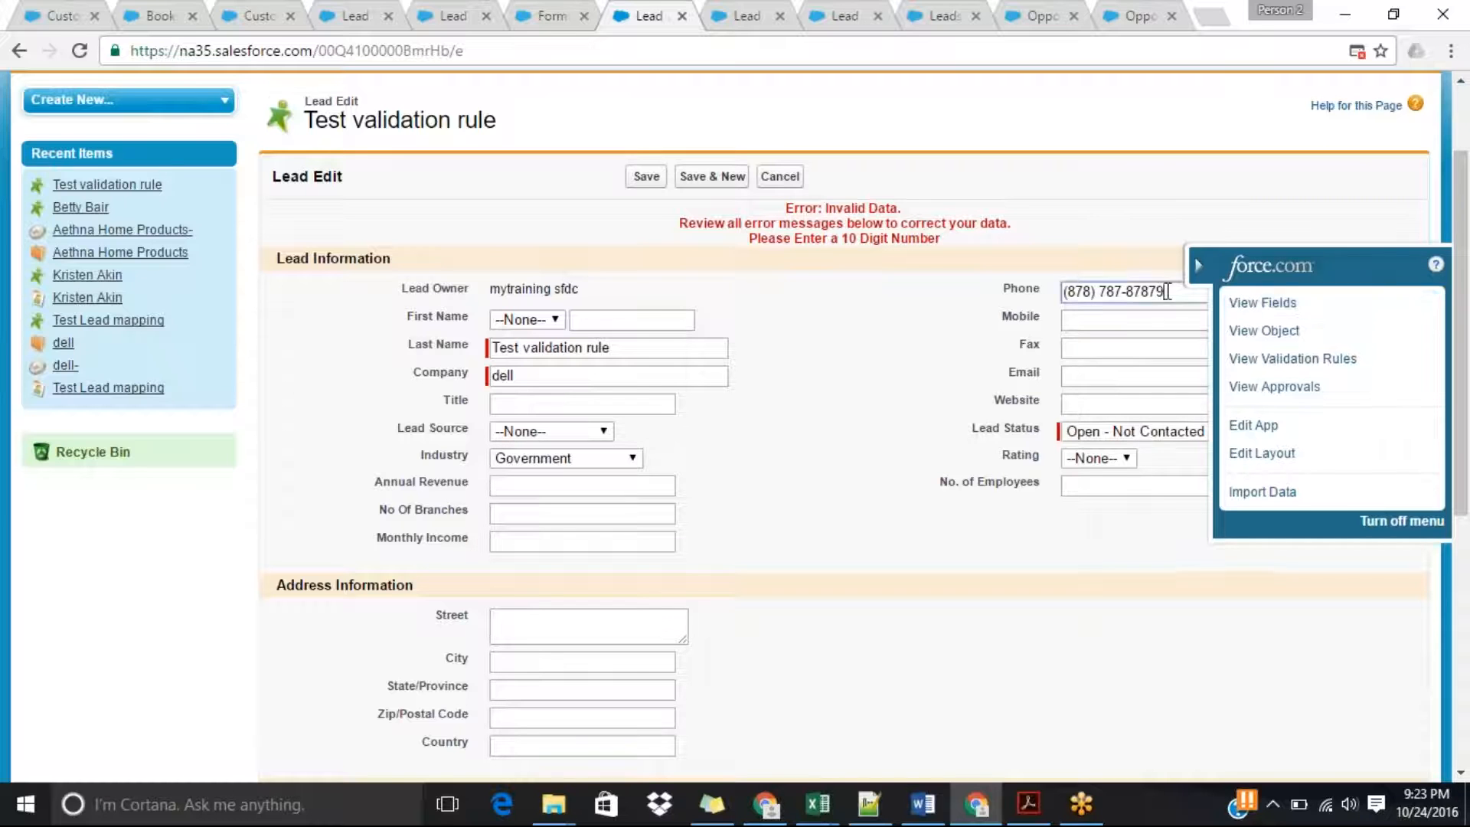
left_click(1167, 291)
key("BackSpace")
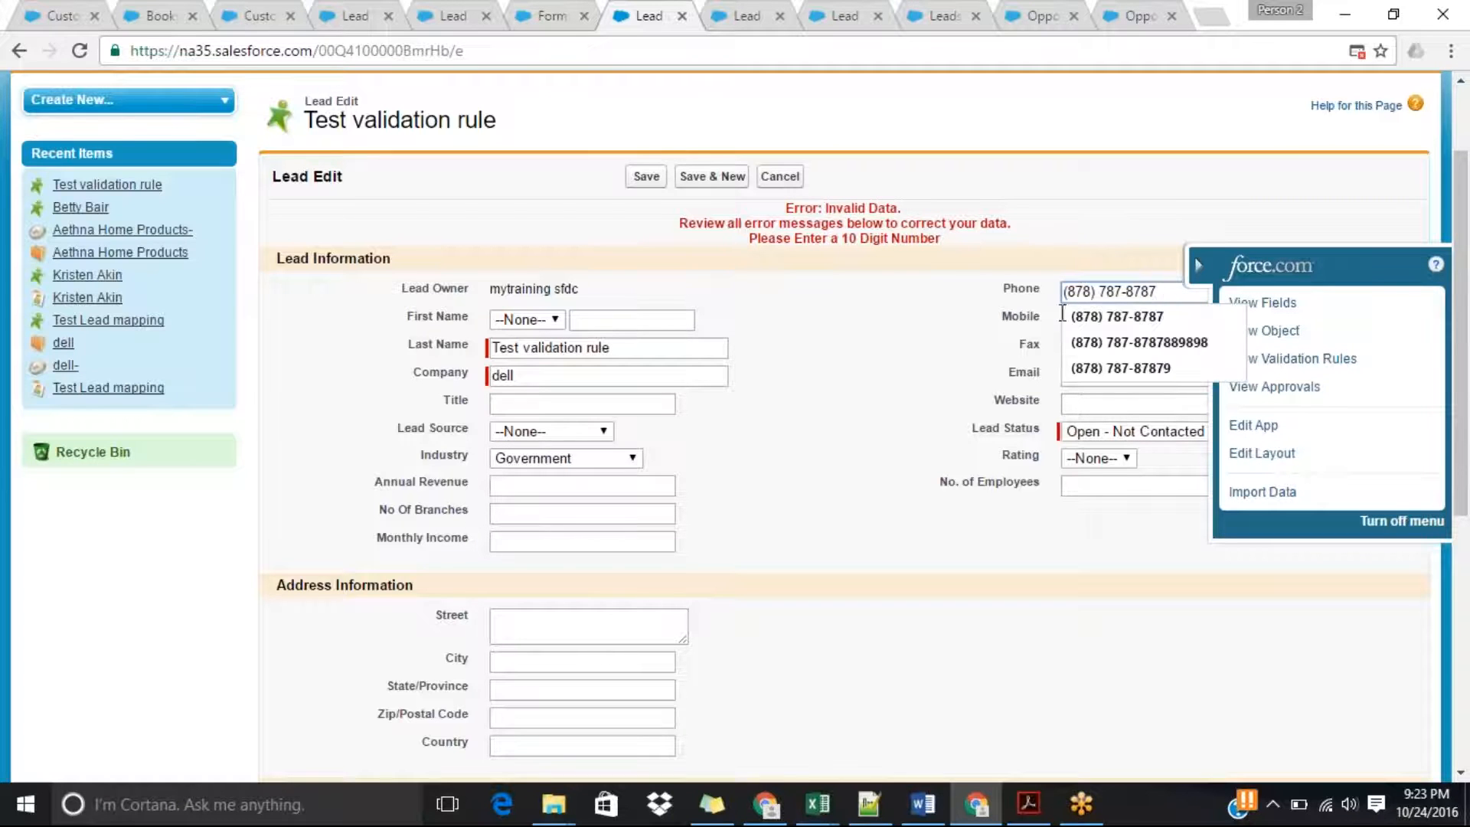
left_click(949, 356)
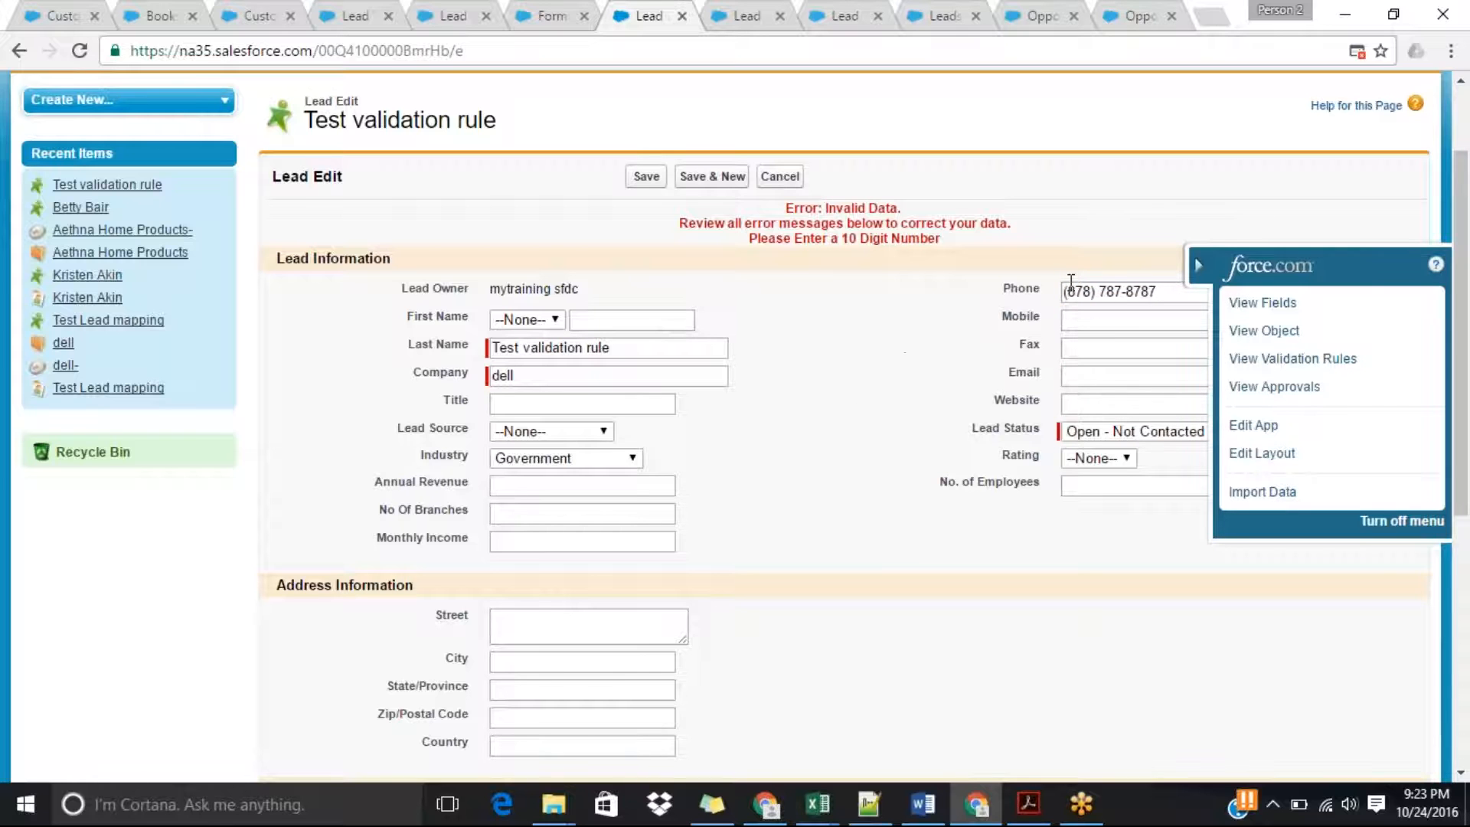
left_click(646, 176)
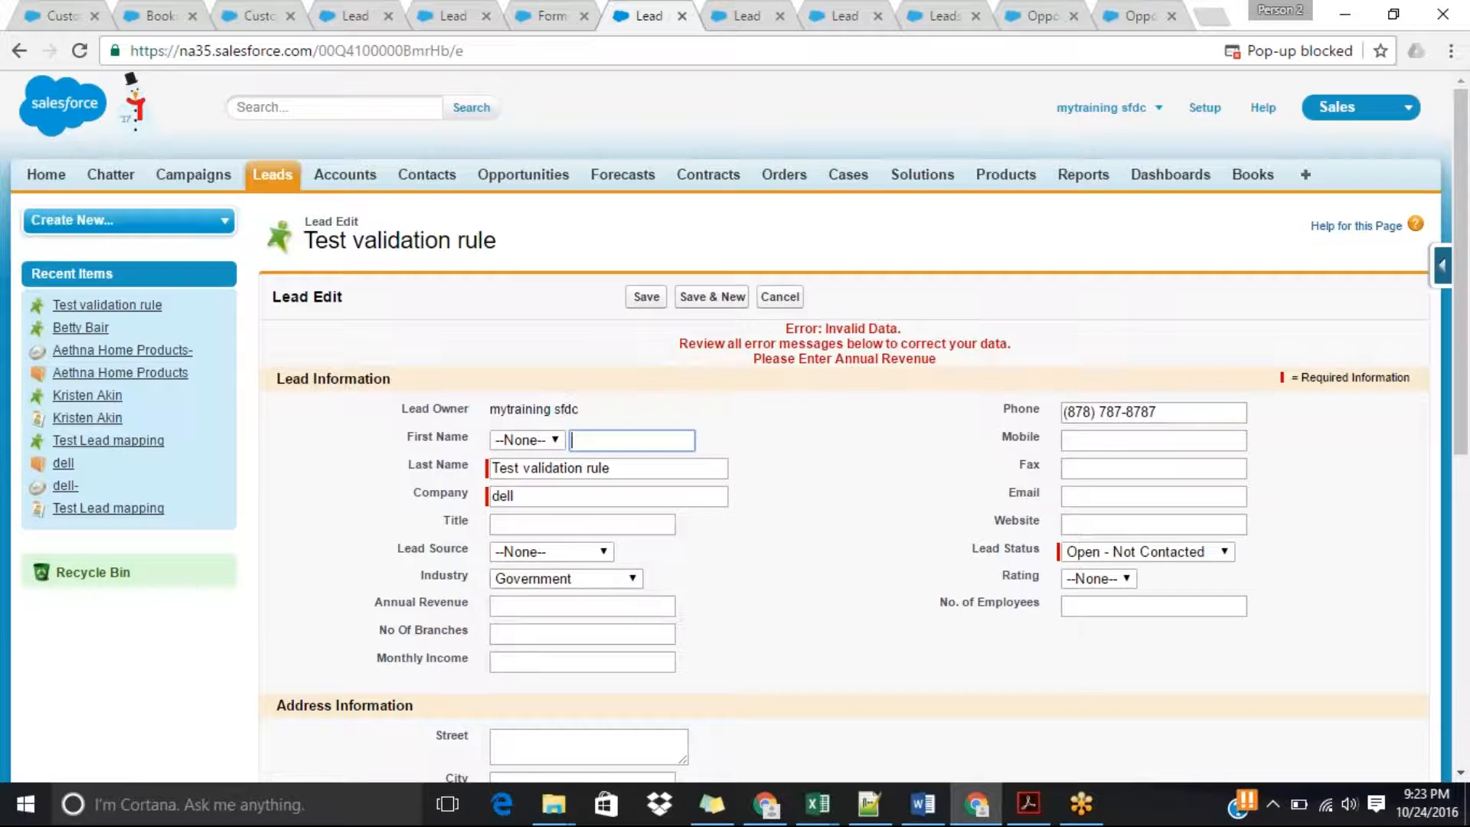
Set the test lead's Annual Revenue to 787 and save the record.
left_click(529, 605)
type("787")
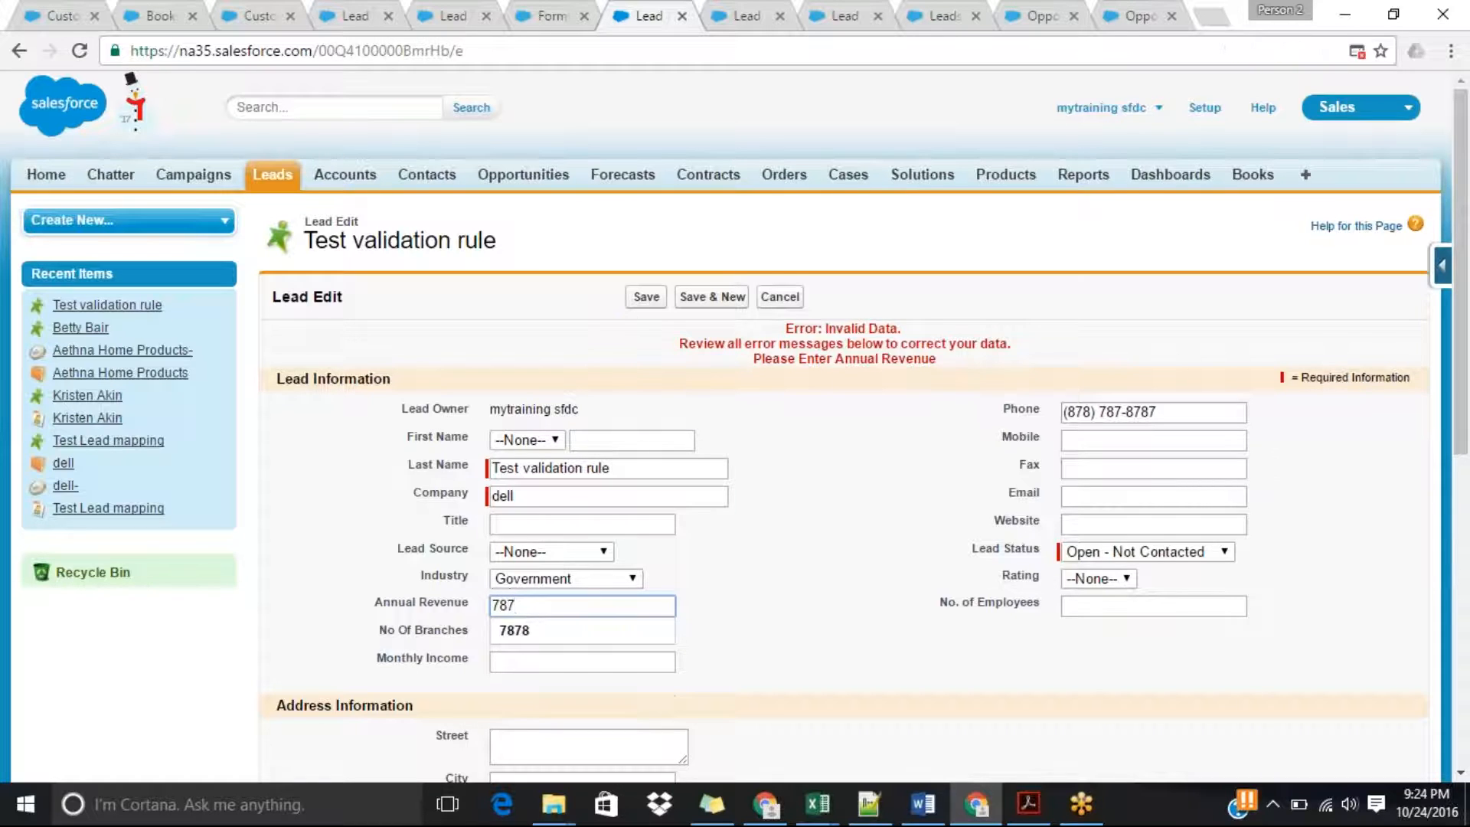
left_click(646, 297)
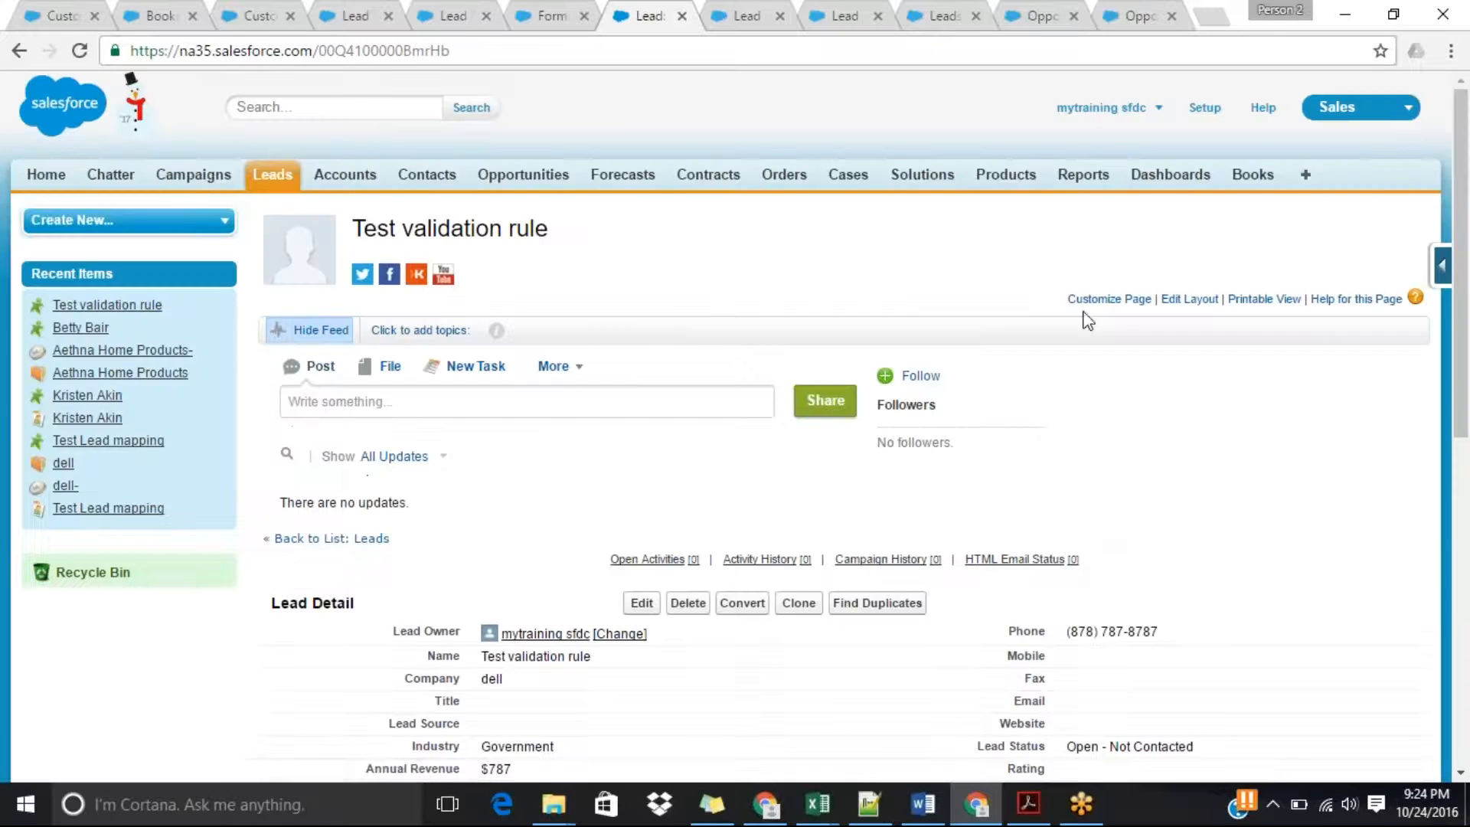
Reopen the test lead for editing, clear its Annual Revenue, and try to save it to test the mandatory rule.
scroll(1466, 297, "down", 2)
left_click(642, 430)
left_click_drag(530, 564, 431, 562)
key("BackSpace")
left_click(646, 296)
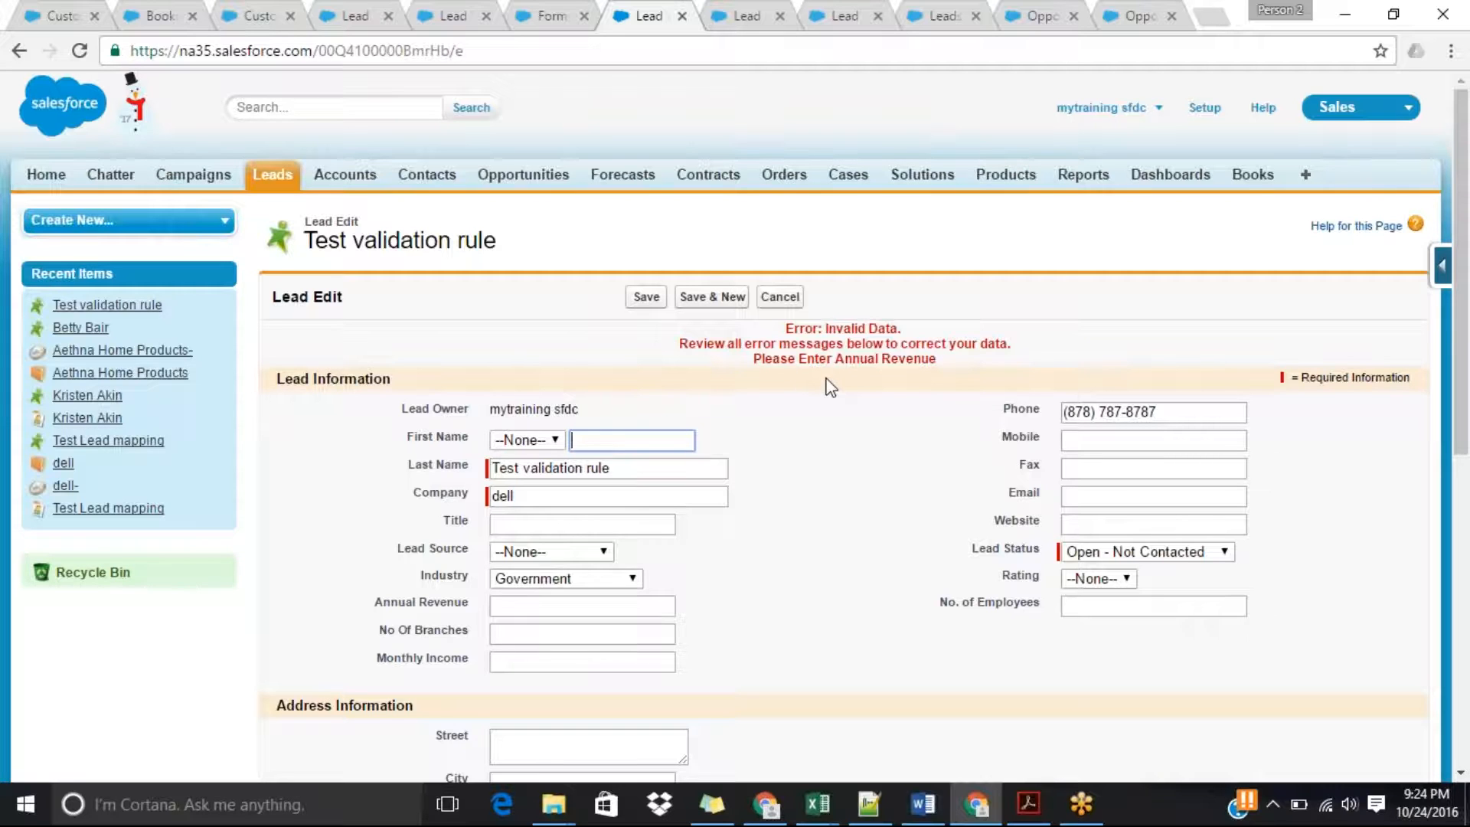
double_click(845, 359)
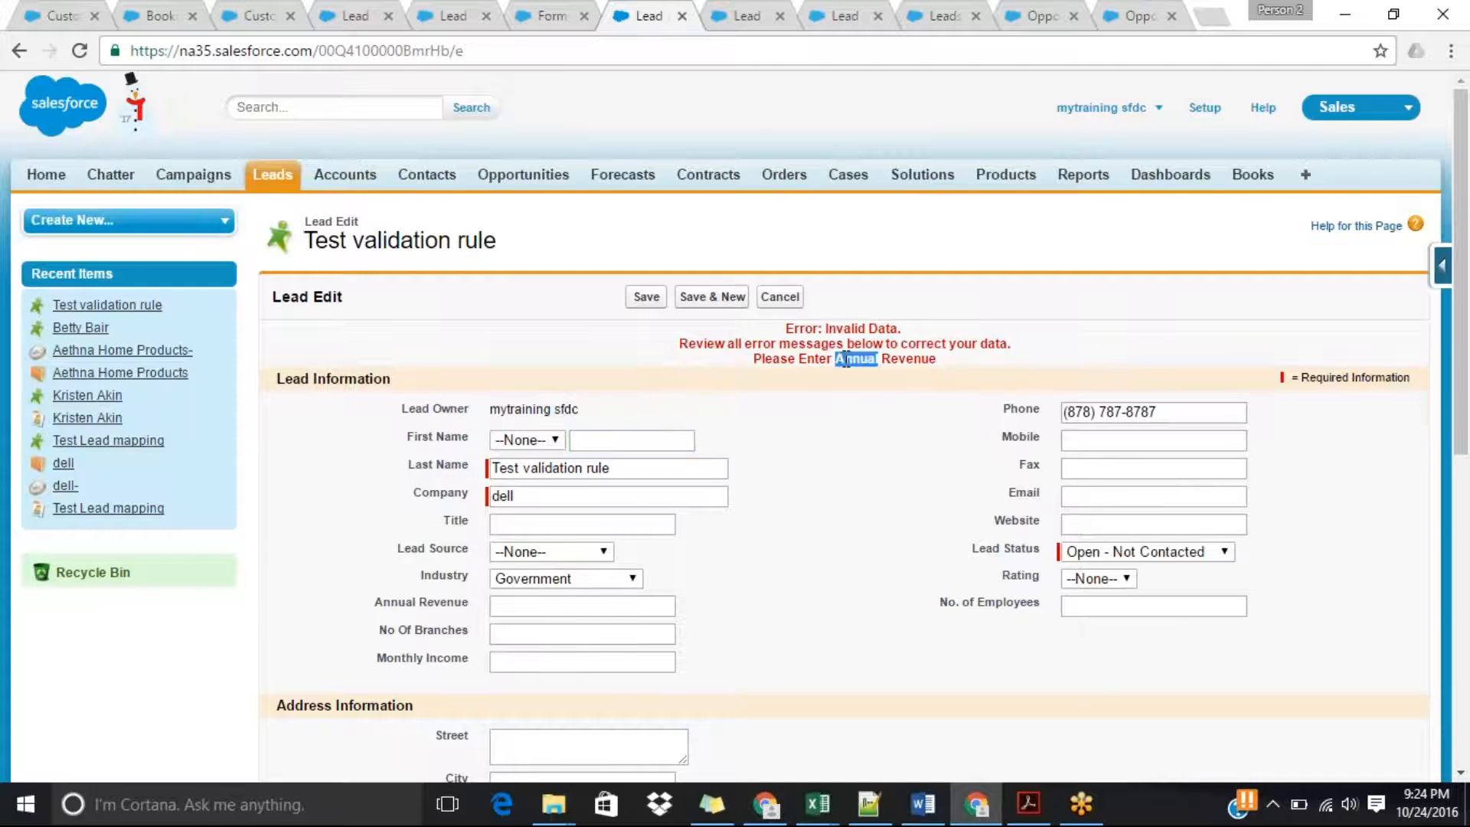
left_click_drag(1465, 282, 1467, 341)
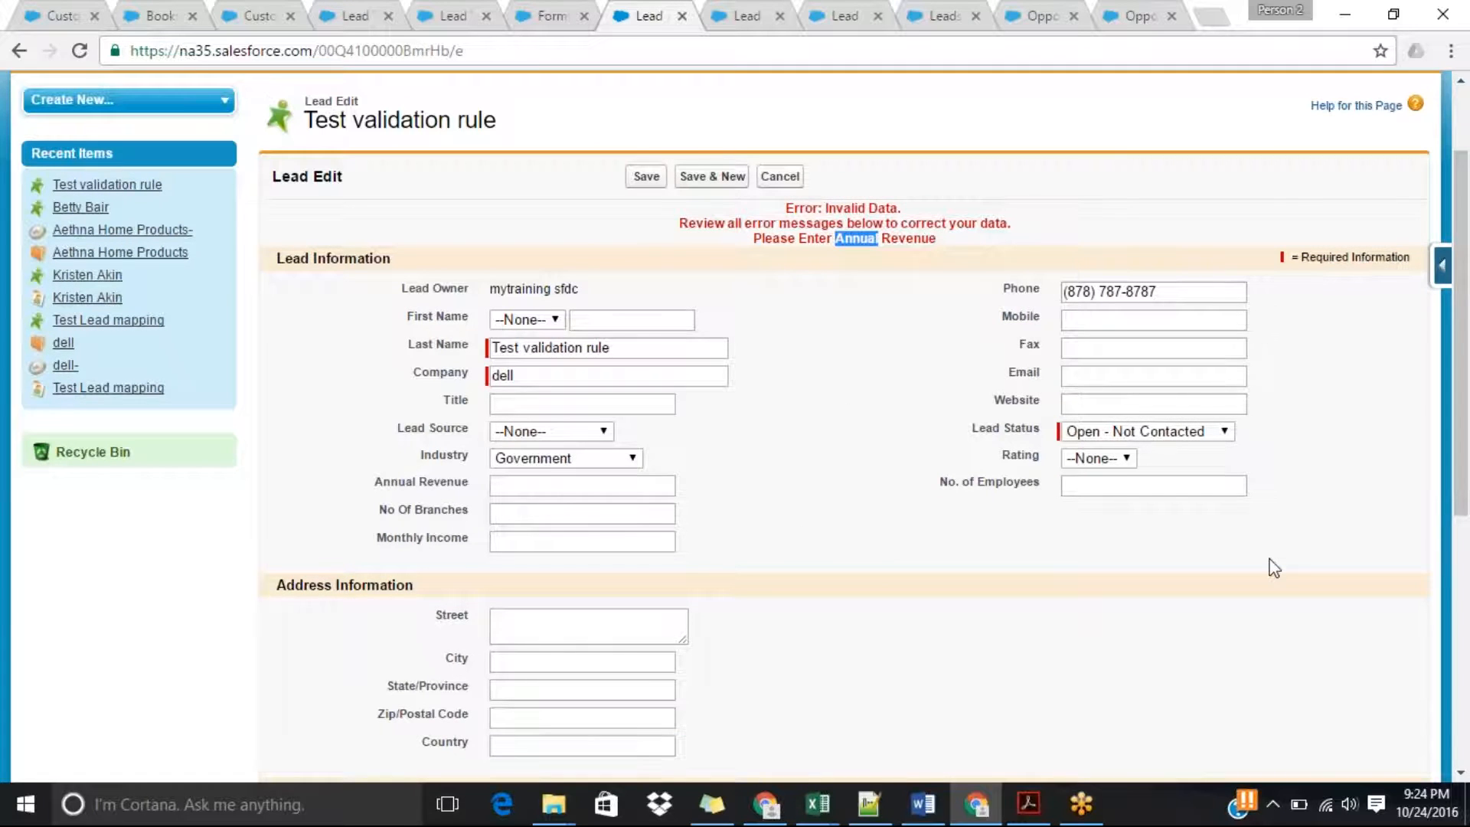
Edit the Annual_Revenue_is_Mandatory validation rule so its error location is the Annual Revenue field instead of Top of Page, and save it.
left_click(747, 11)
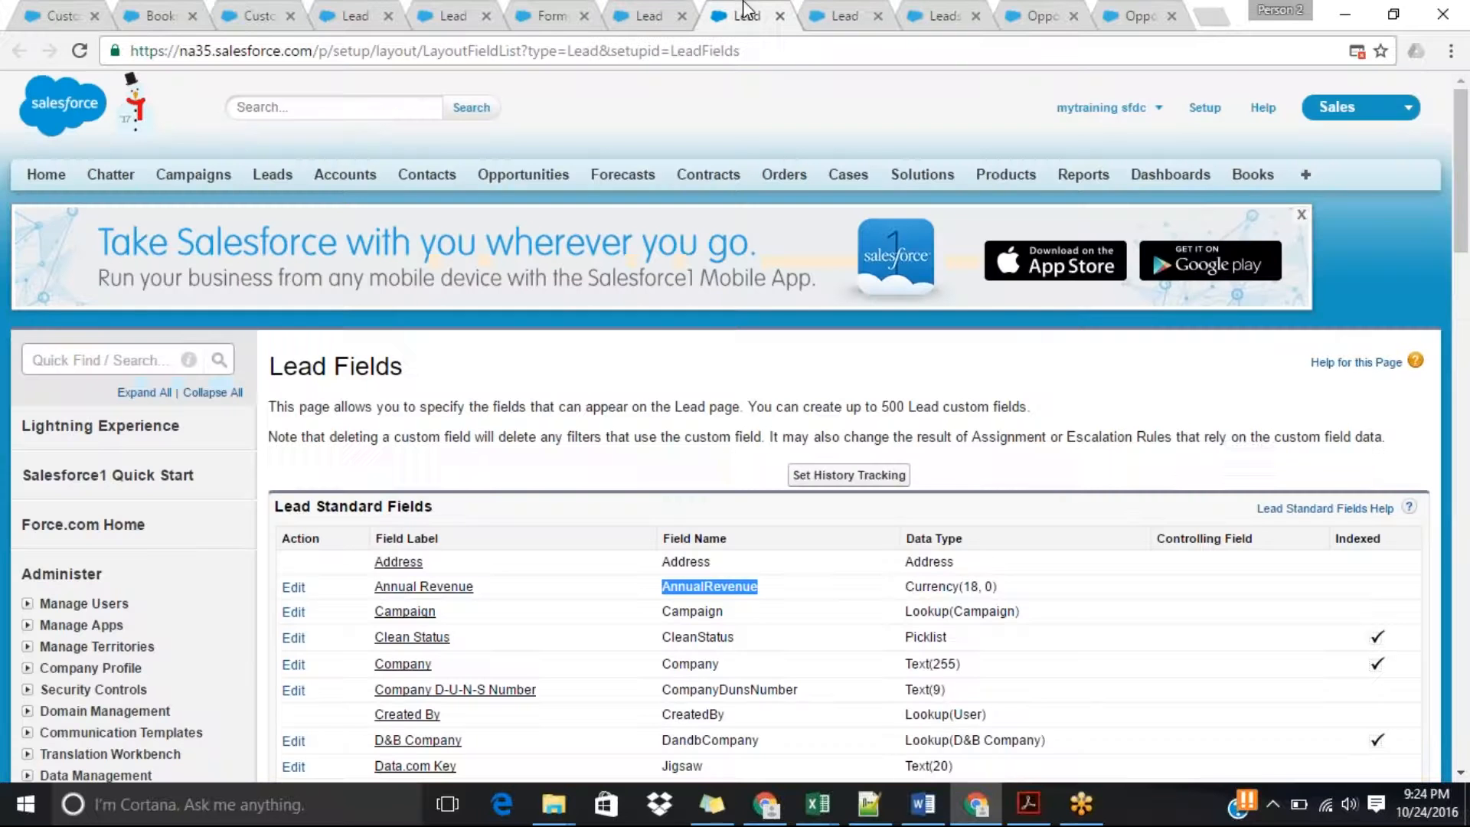
left_click(545, 11)
left_click(434, 11)
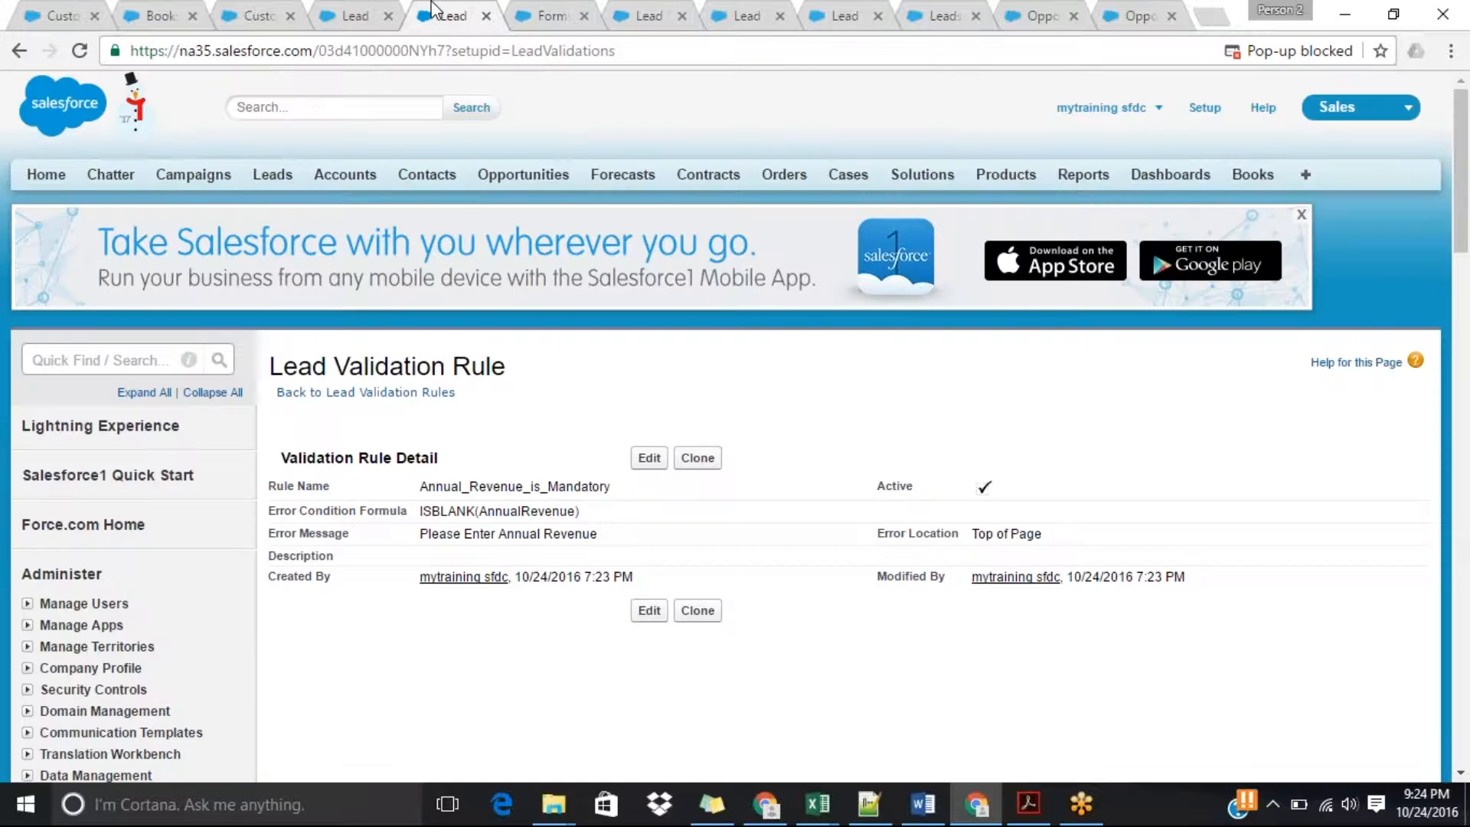
left_click(365, 13)
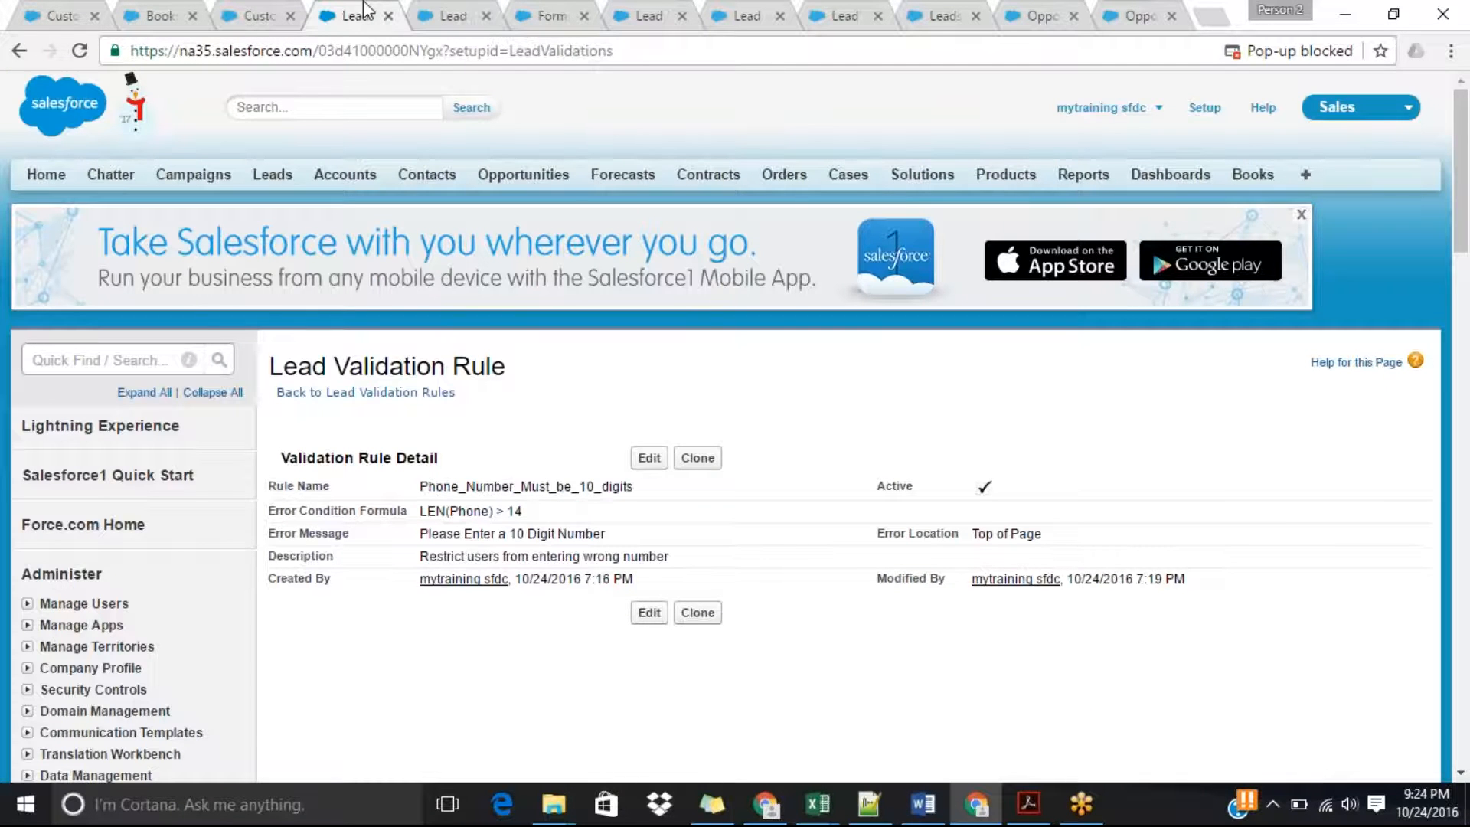
left_click(262, 7)
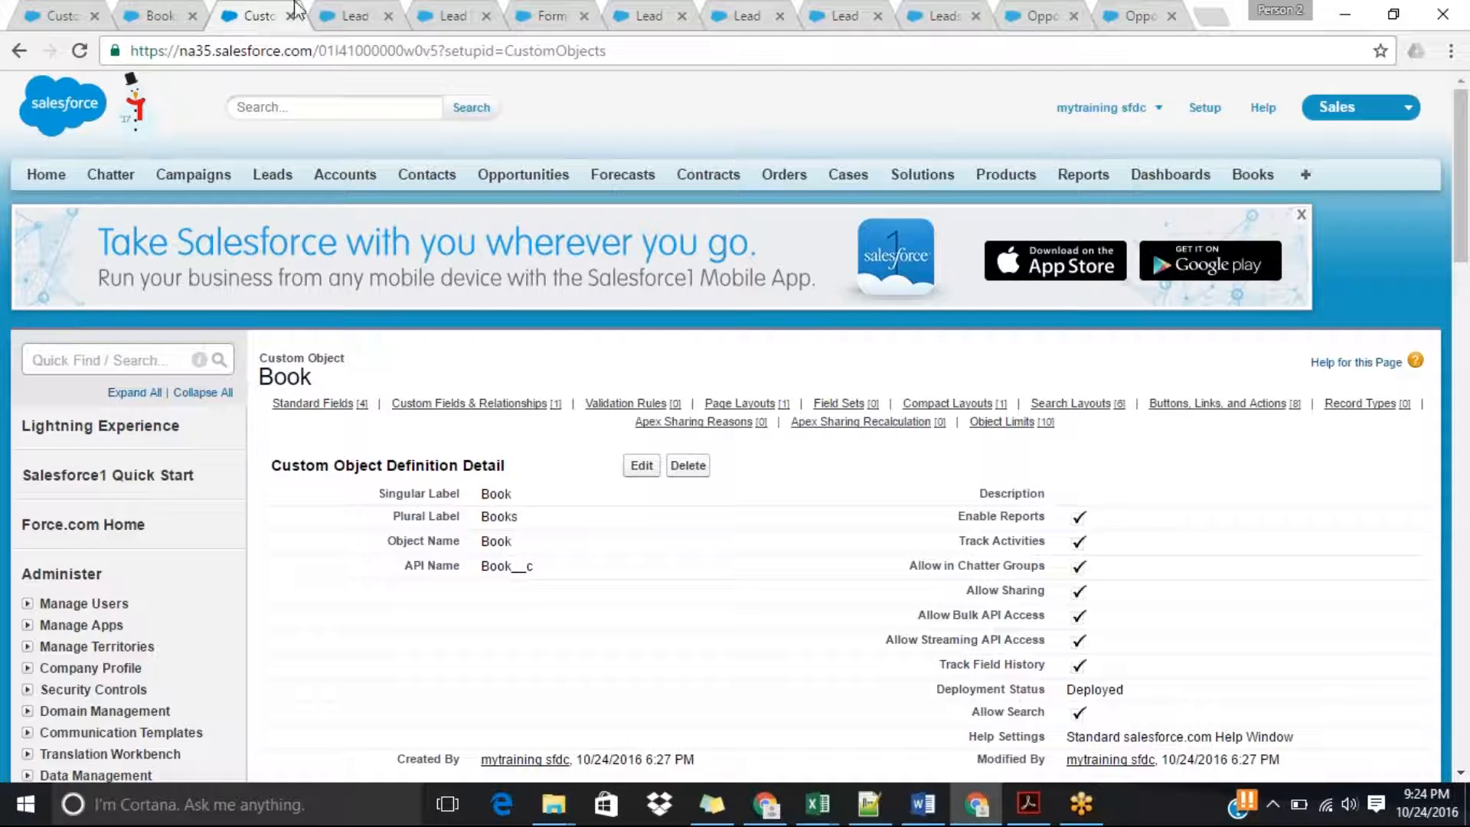
left_click(453, 14)
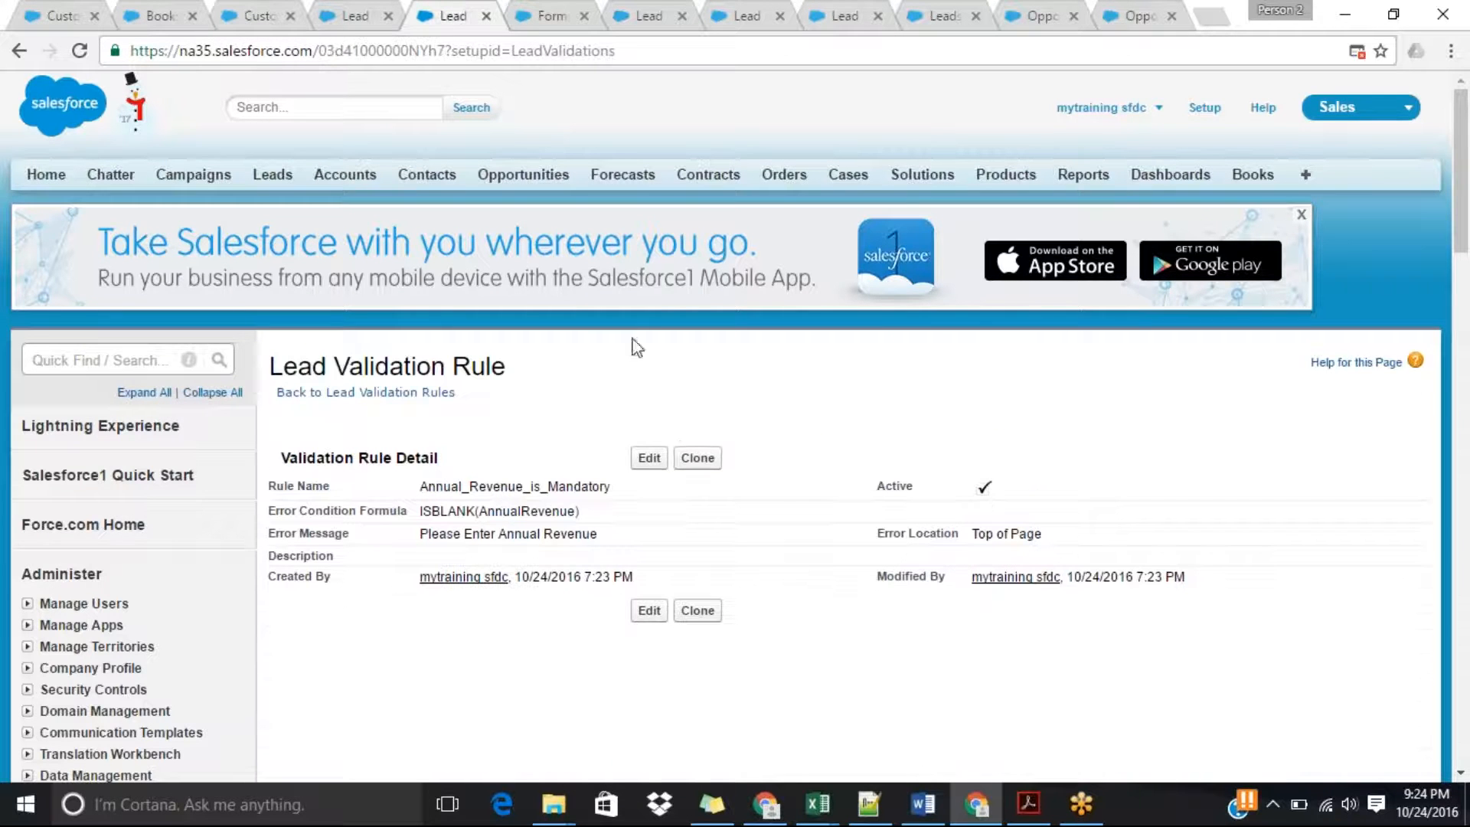
left_click(650, 459)
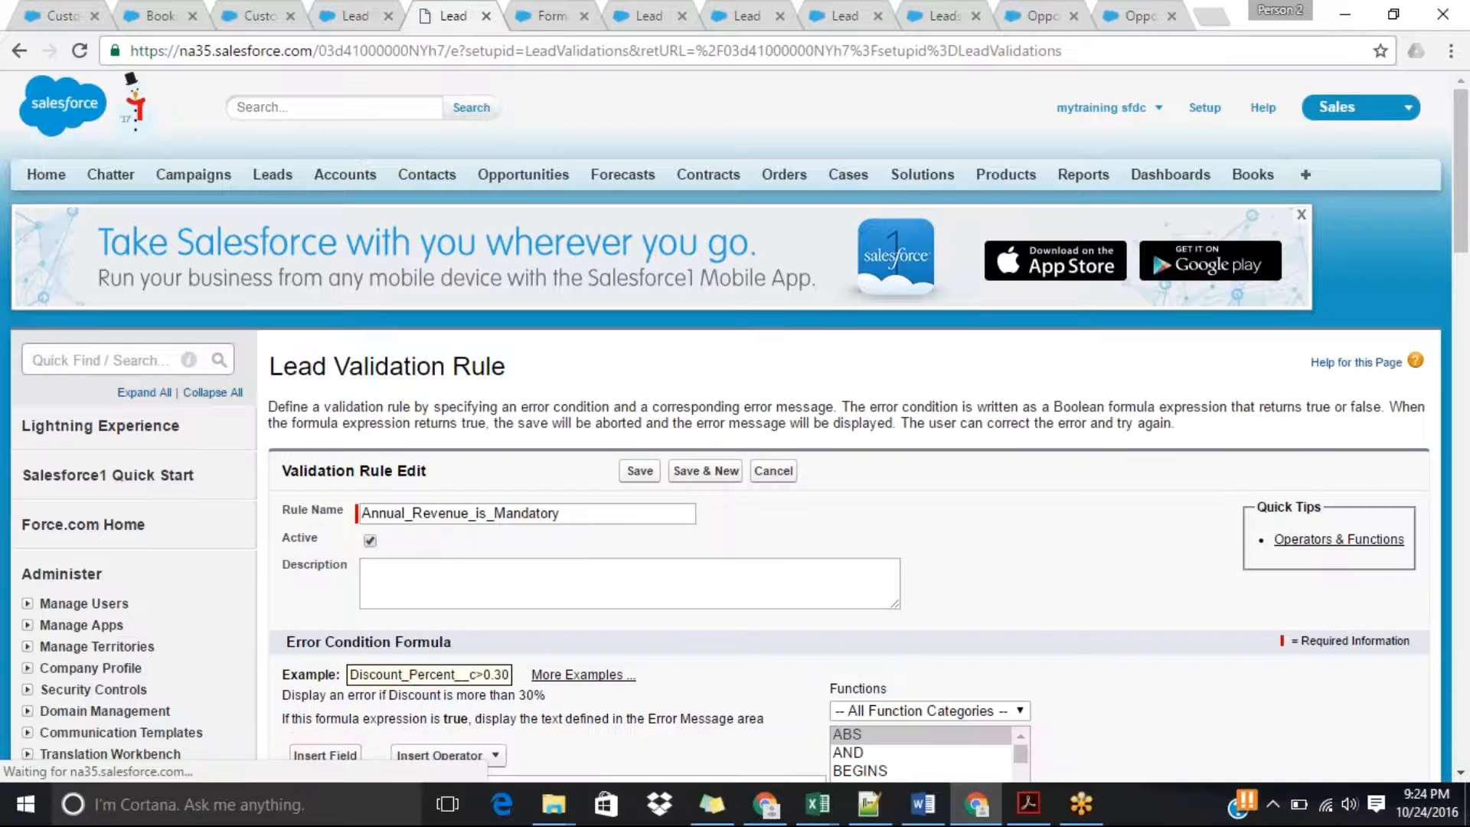
left_click(1466, 354)
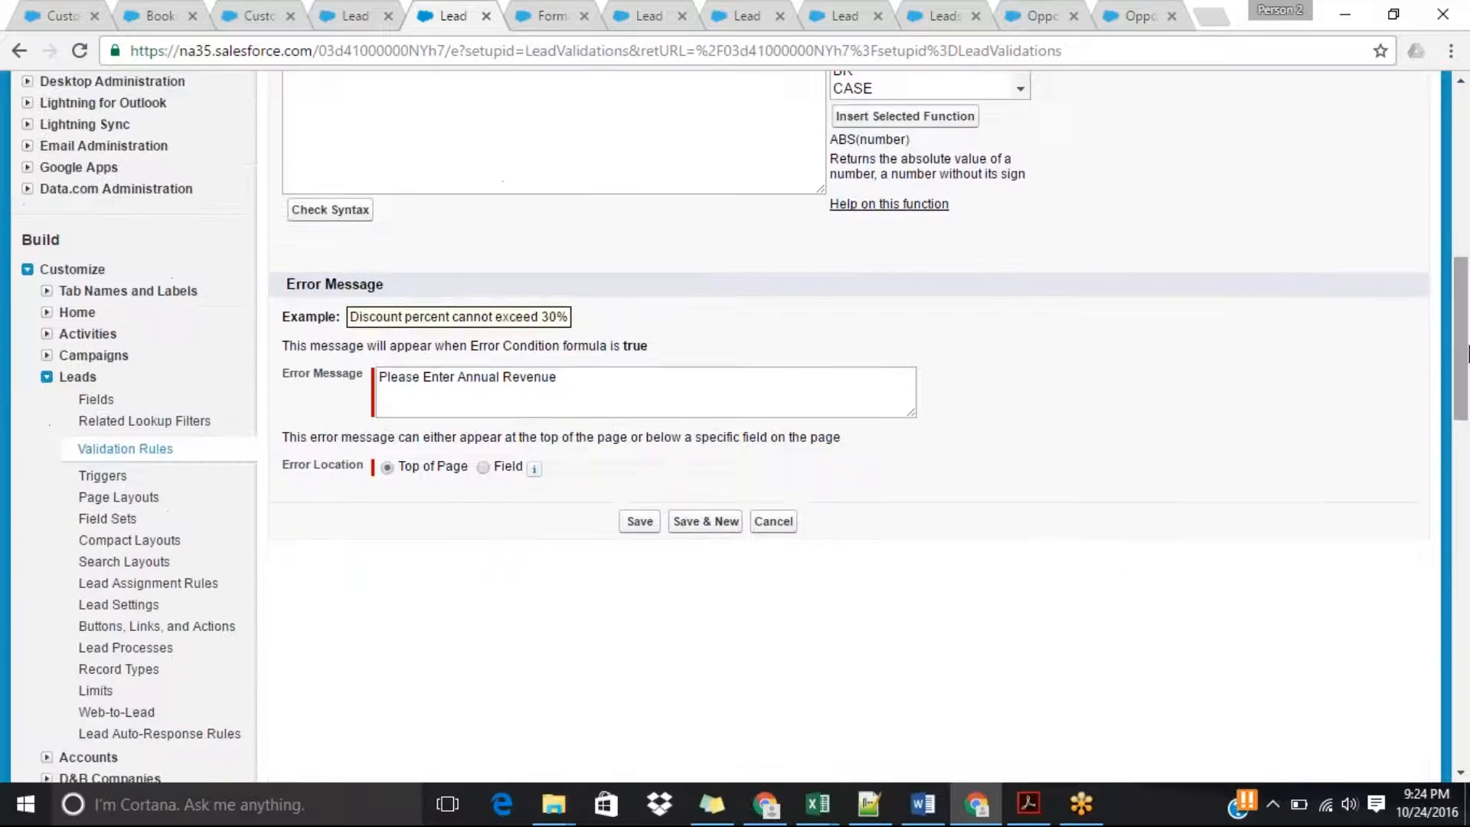
left_click(483, 467)
left_click(640, 521)
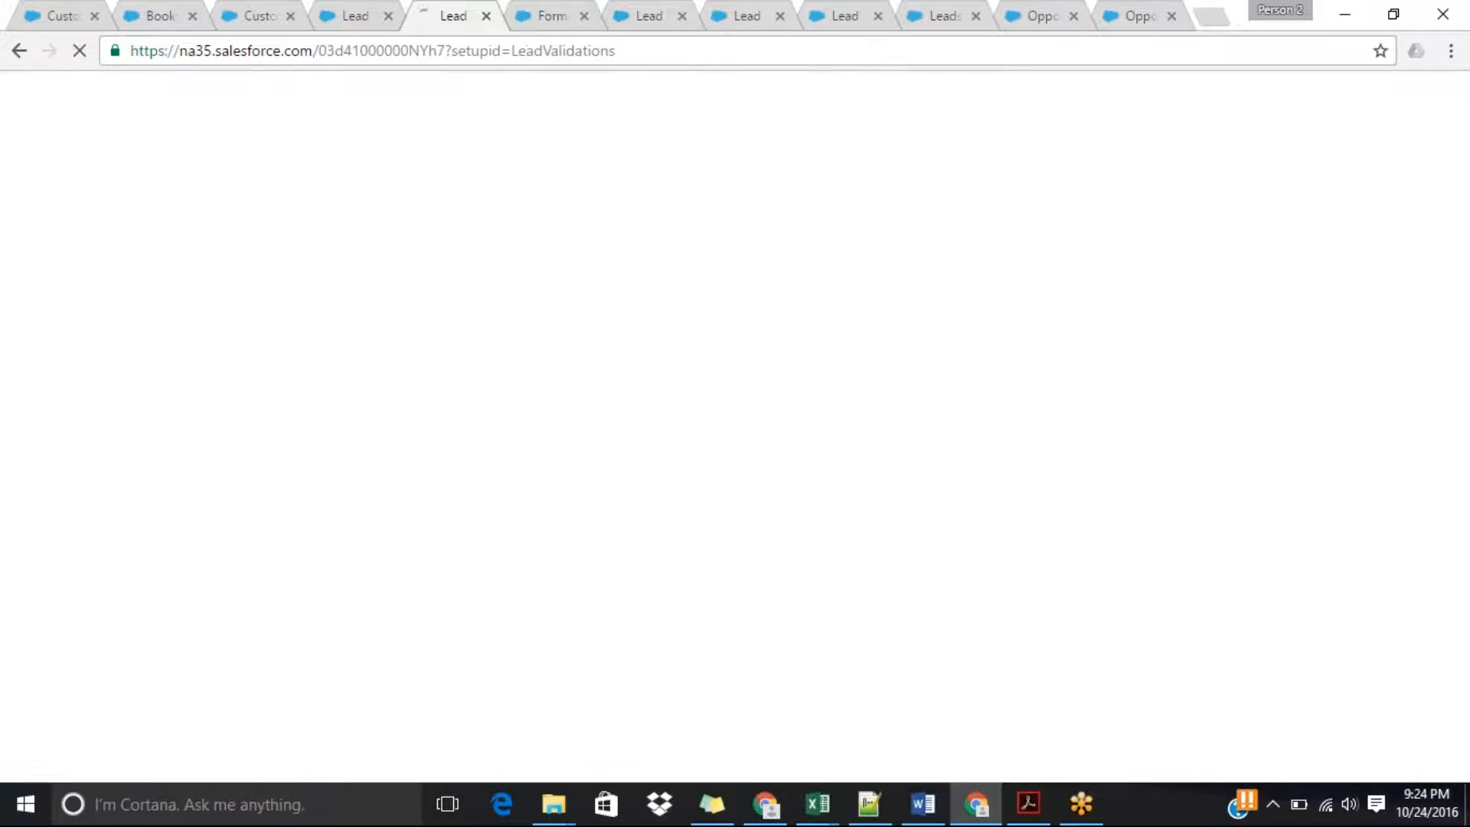
Return to the test lead being edited and try to save it with Annual Revenue blank to test the new error location.
left_click(744, 15)
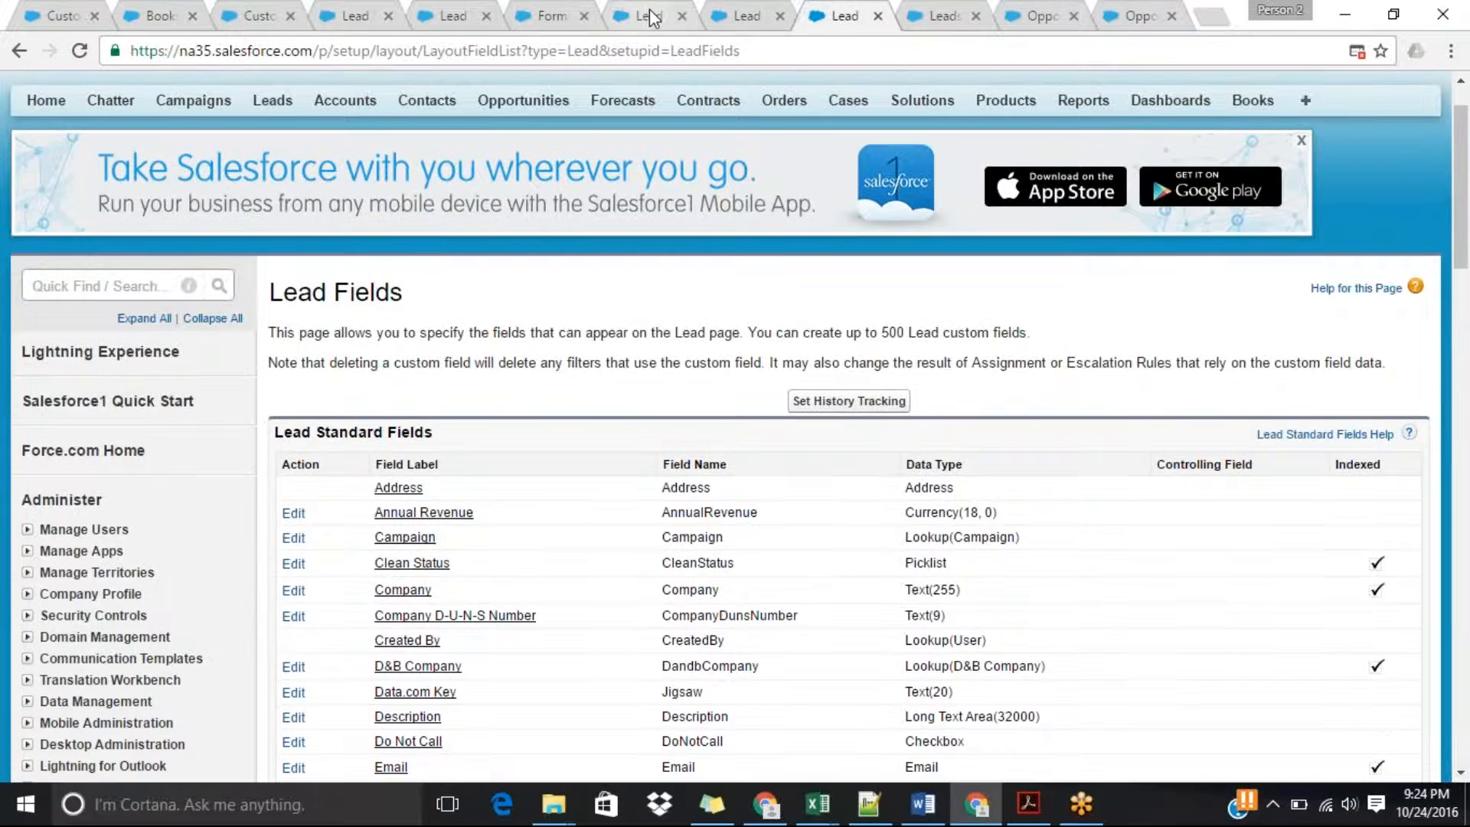
left_click(649, 15)
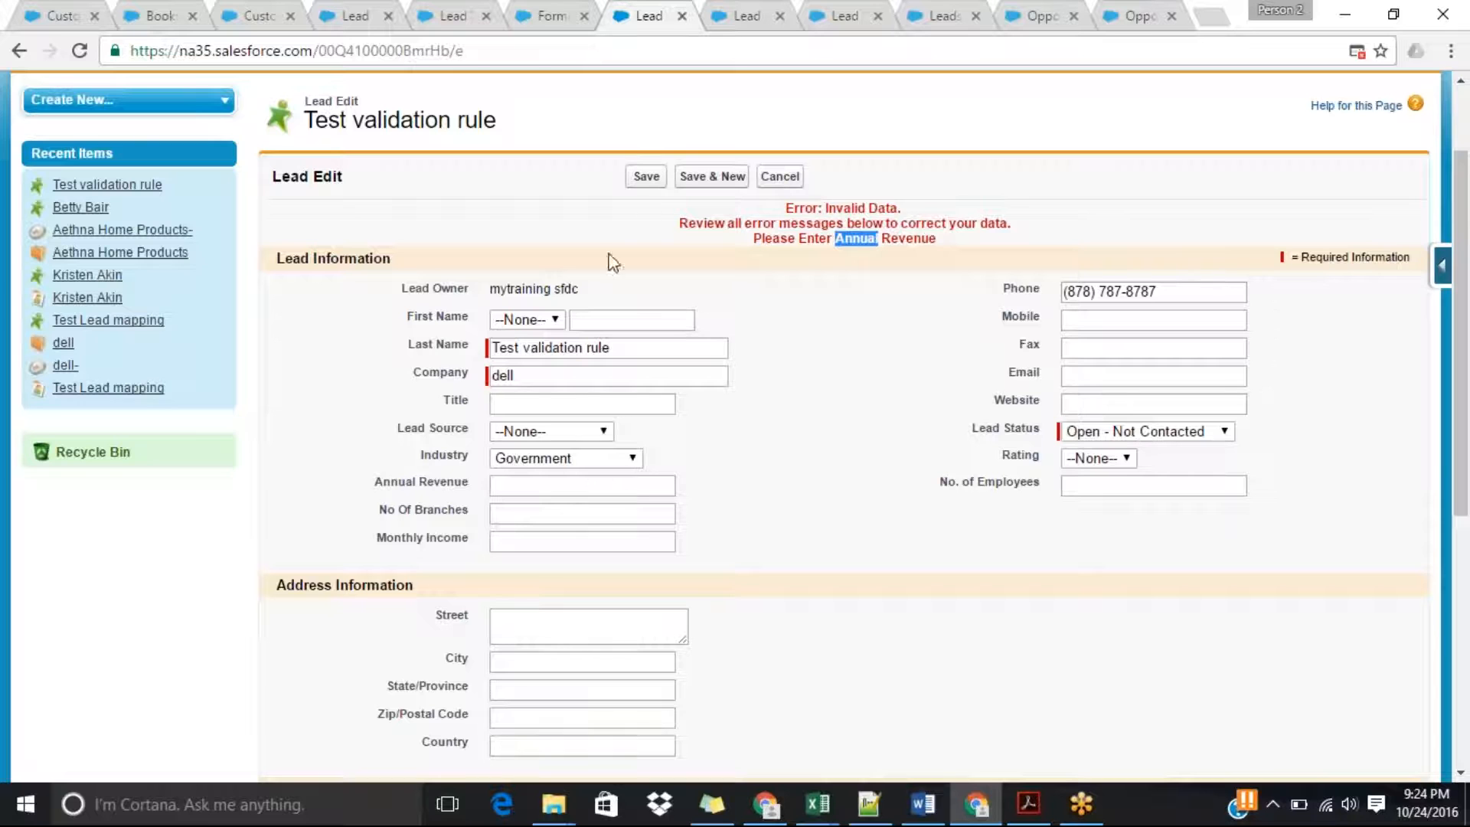
left_click(646, 176)
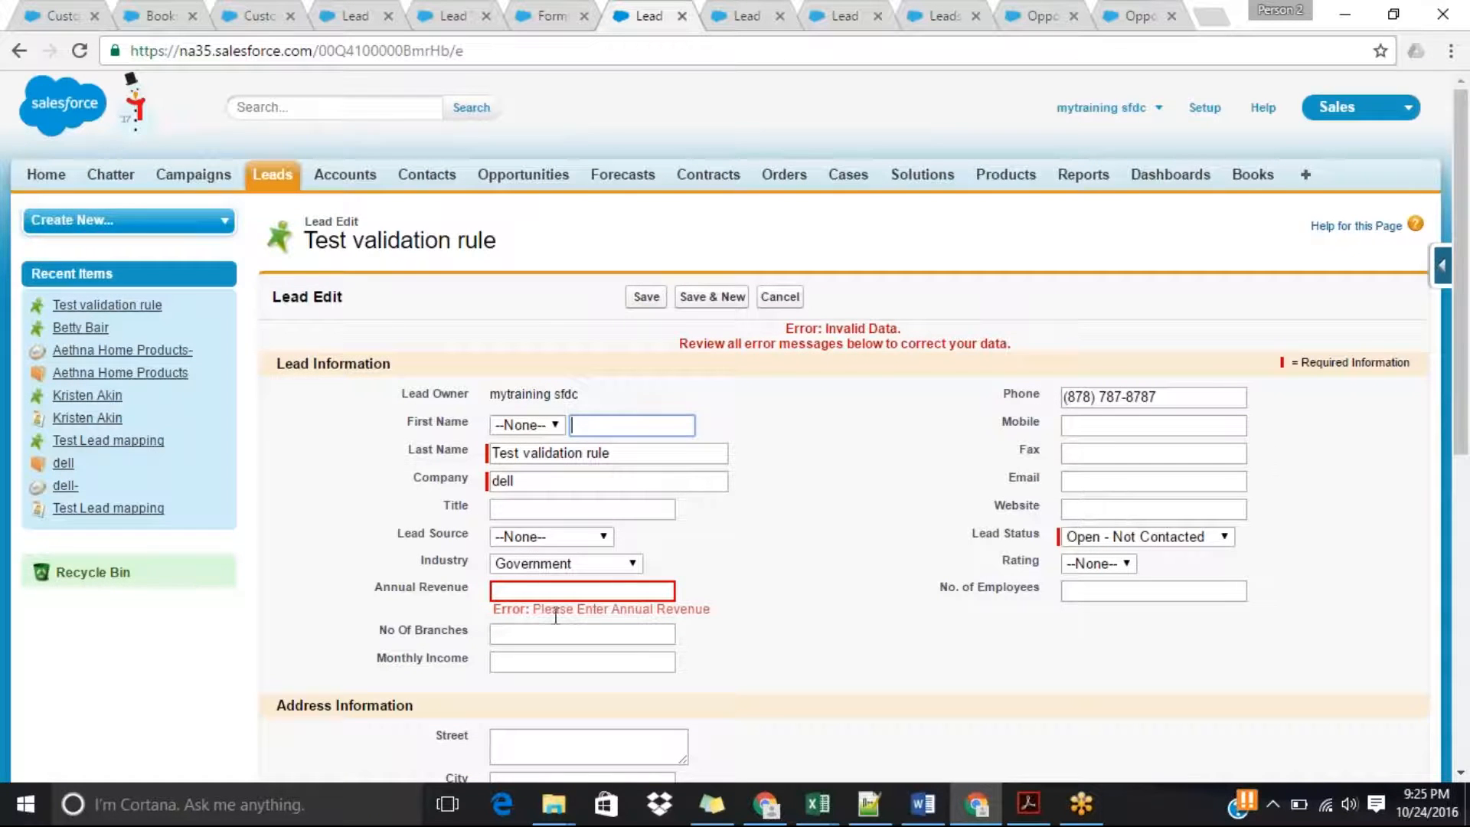
Set the test lead's Annual Revenue to 78787 and save the record.
left_click(549, 589)
type("78787")
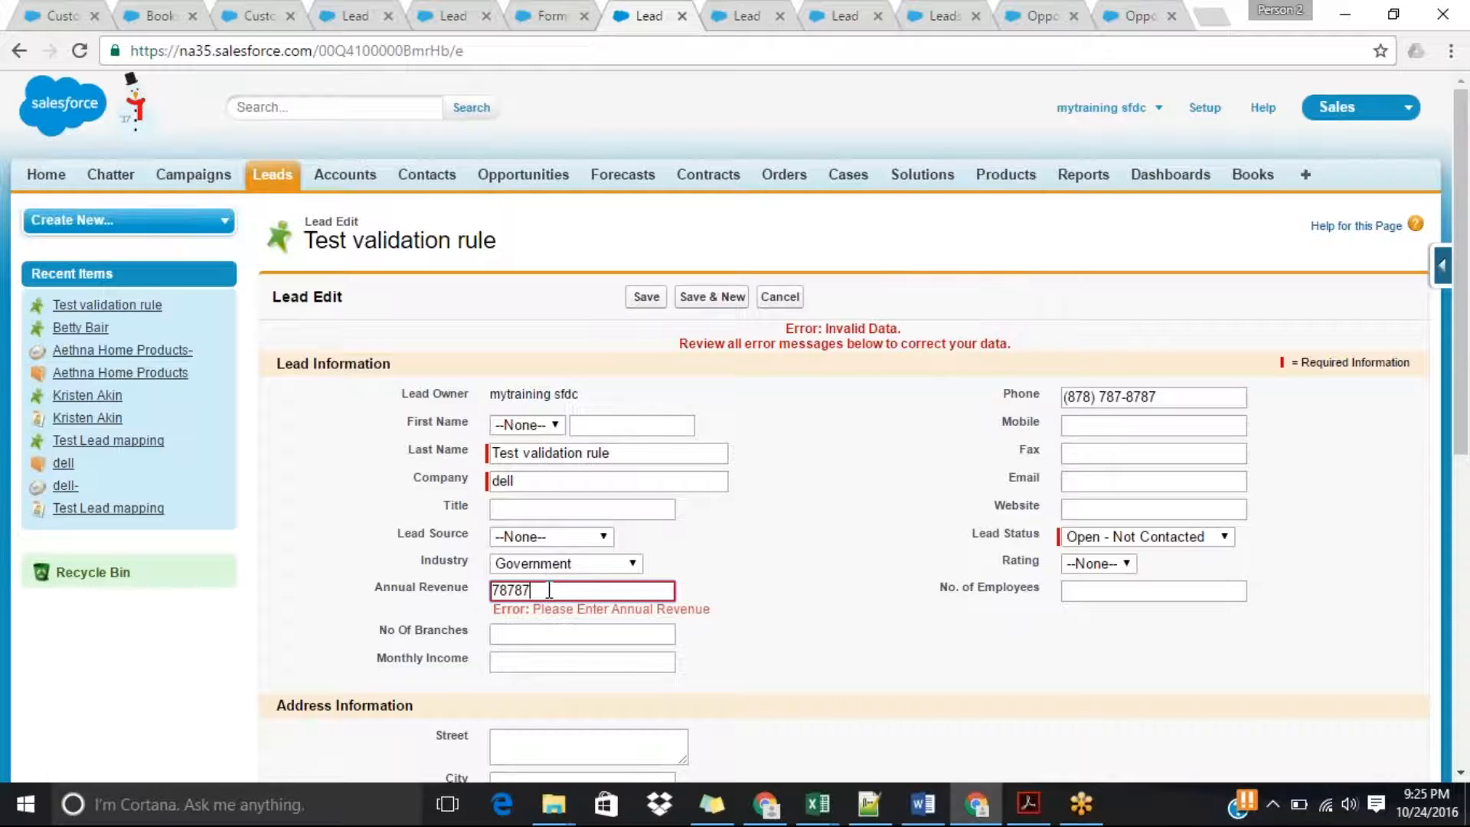
key("Return")
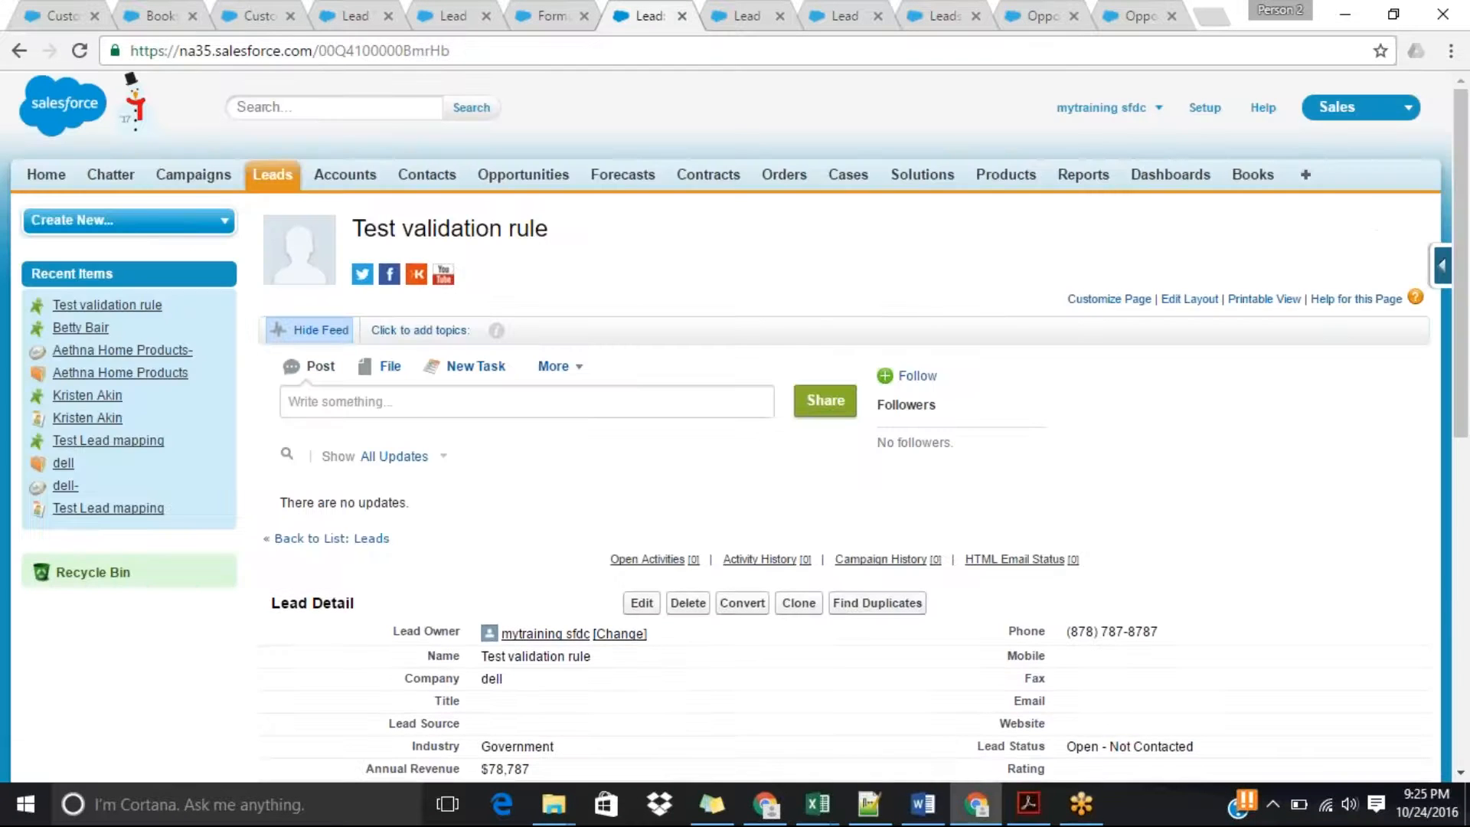
left_click_drag(1467, 348, 1467, 519)
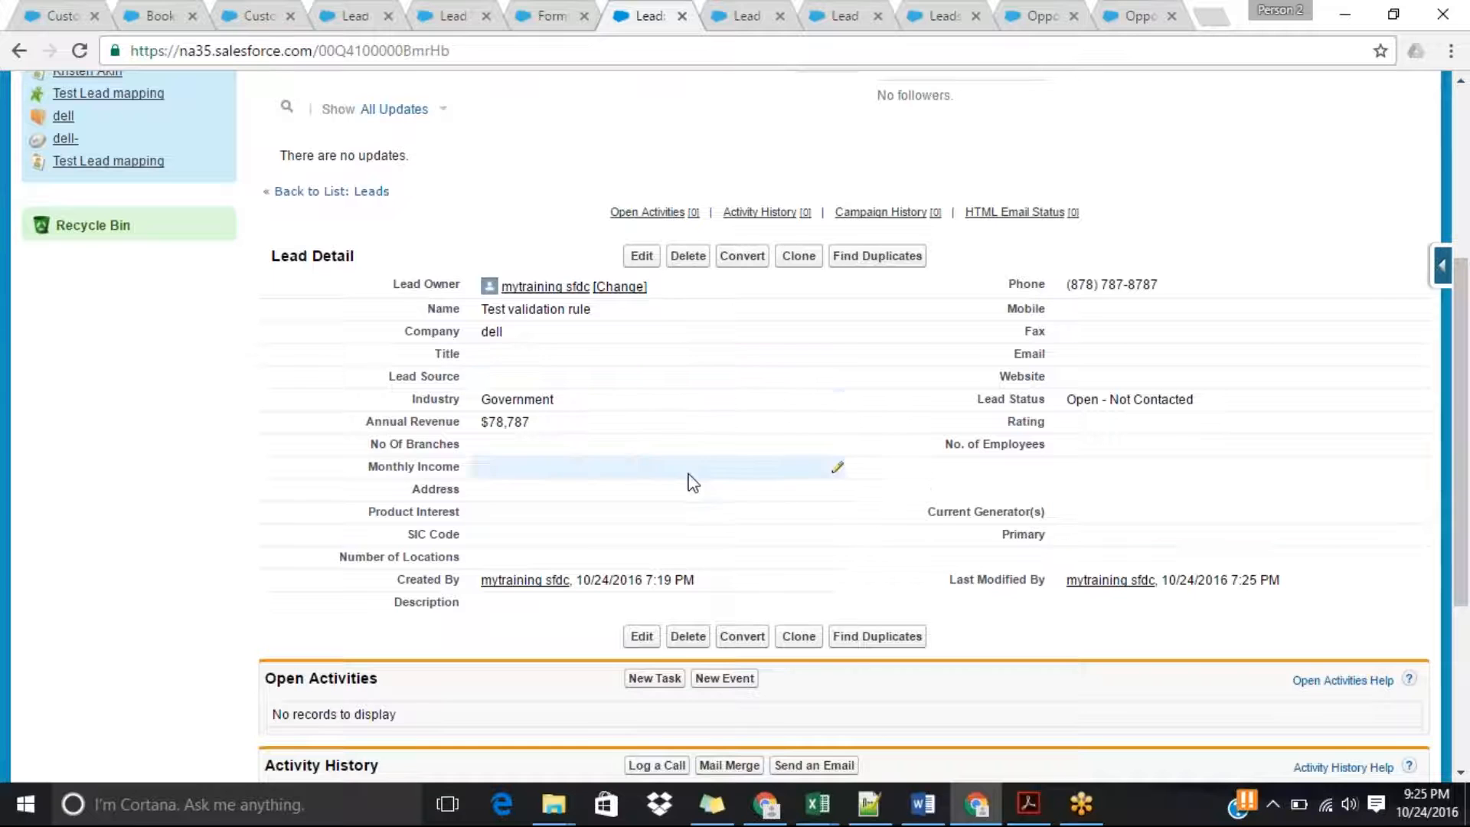
scroll(1466, 429, "down", 1)
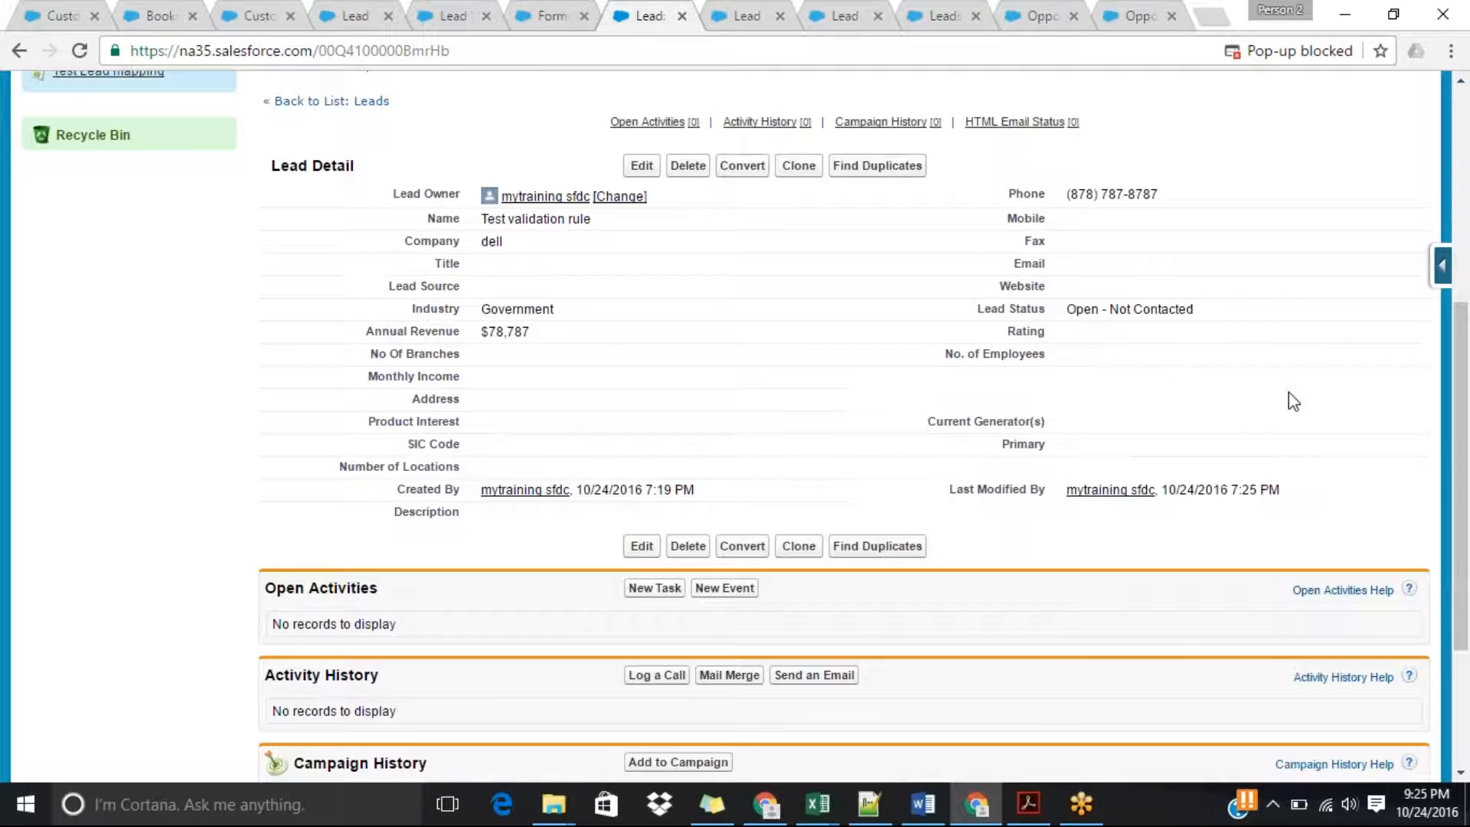
left_click_drag(1467, 444, 1467, 463)
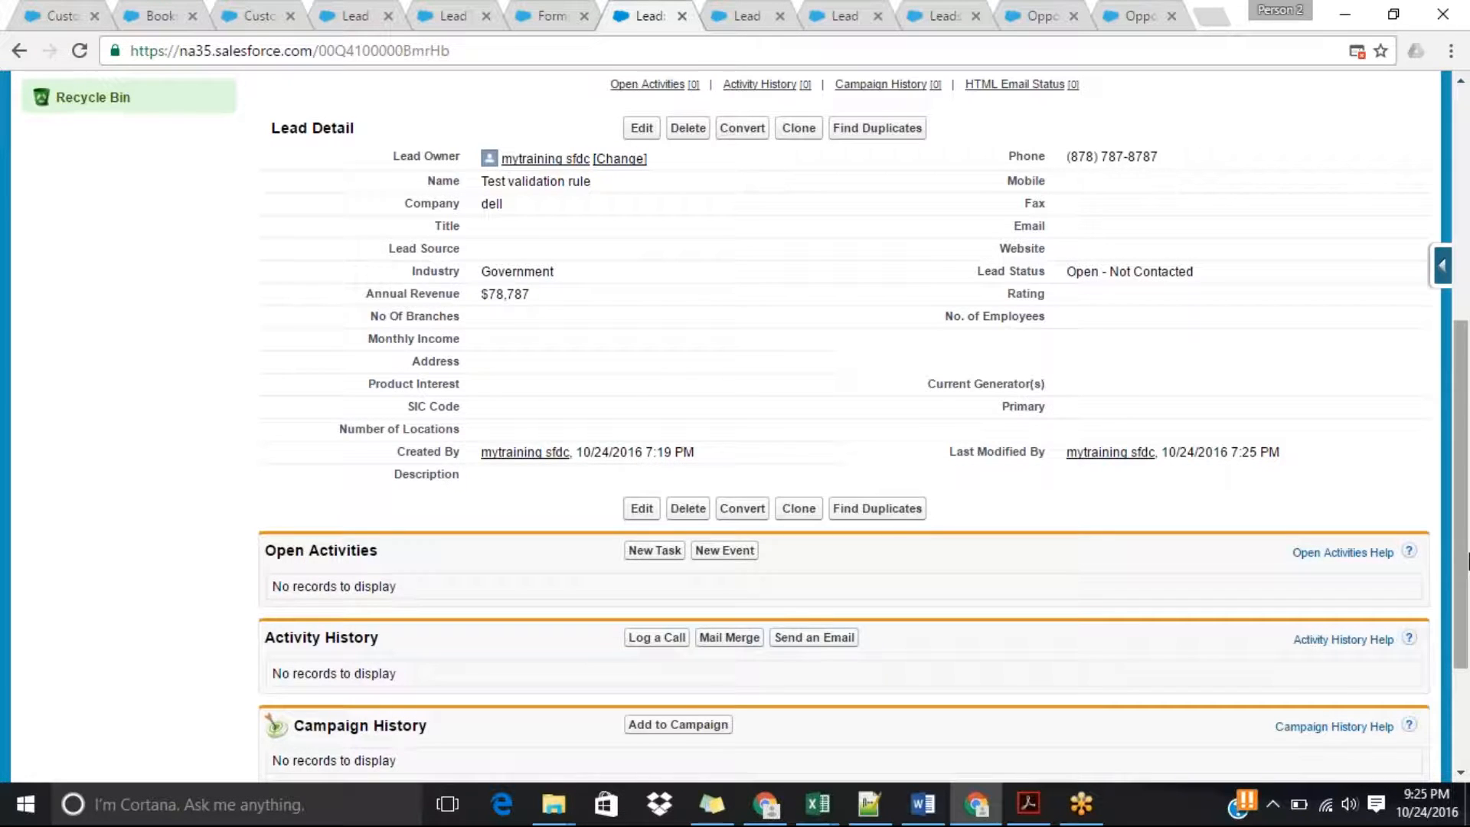
scroll(1467, 505, "up", 1)
scroll(1467, 505, "up", 3)
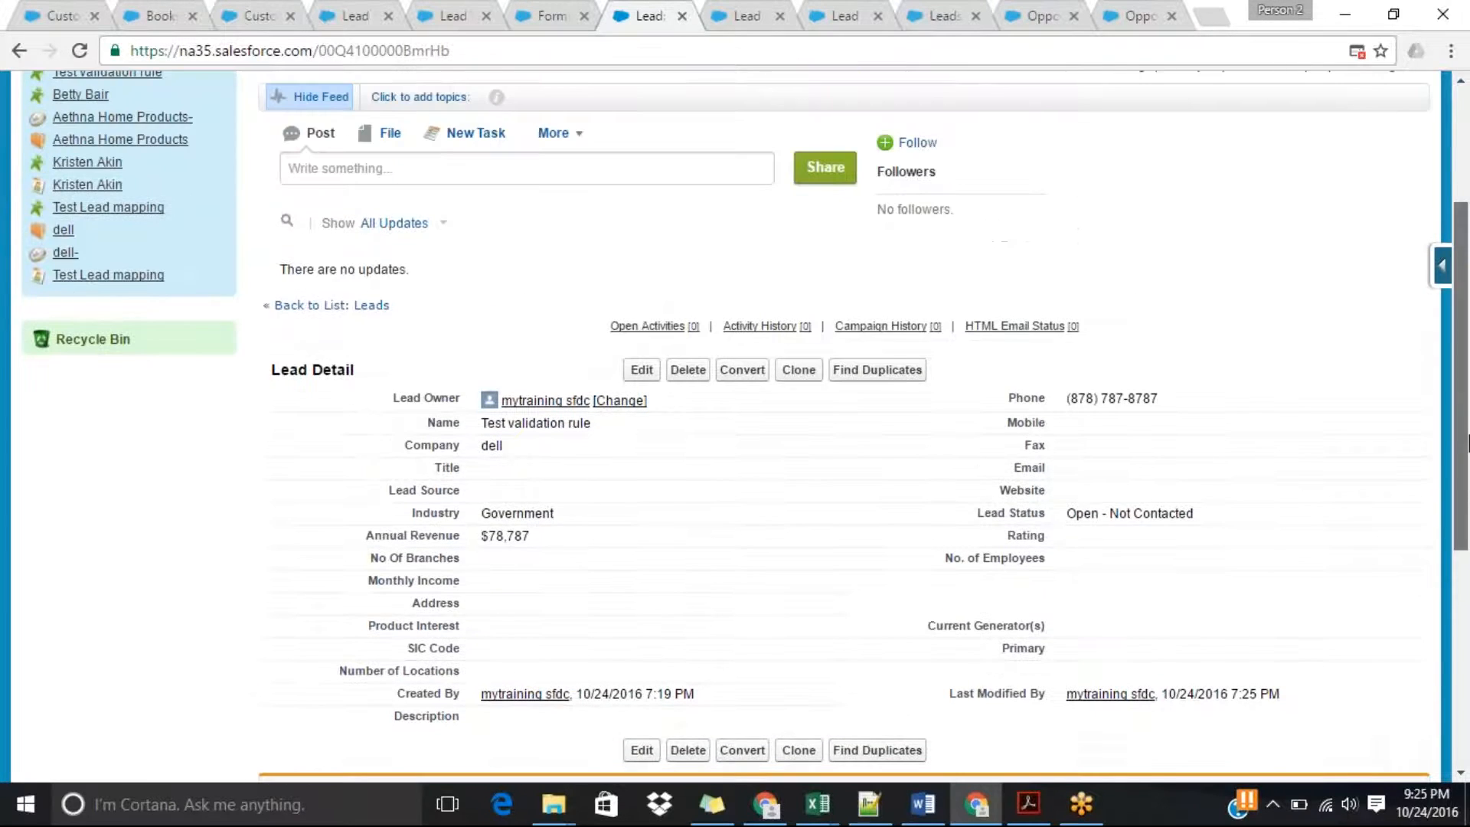
mouse_move(1426, 813)
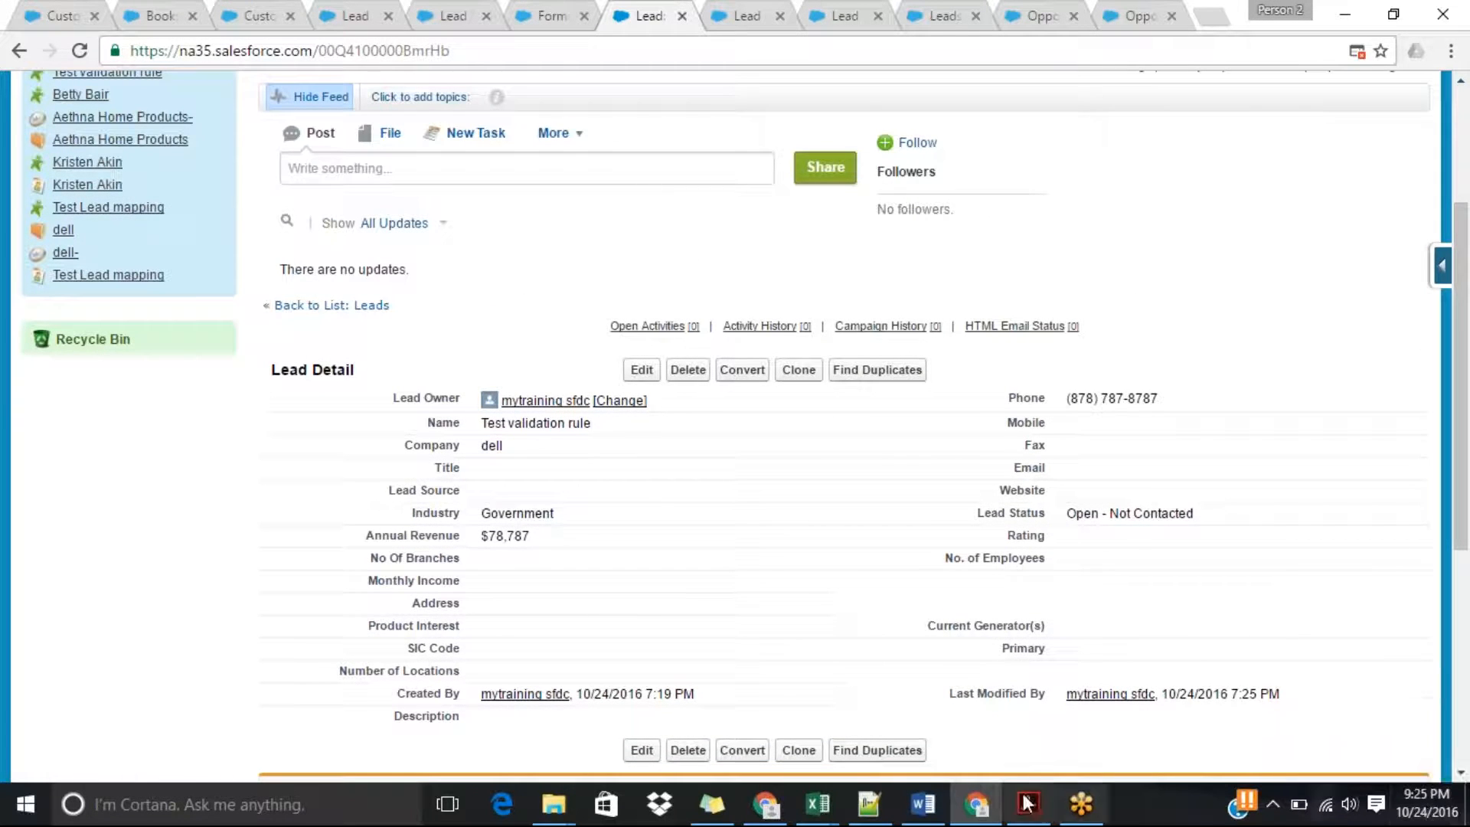
left_click_drag(1462, 455, 1468, 475)
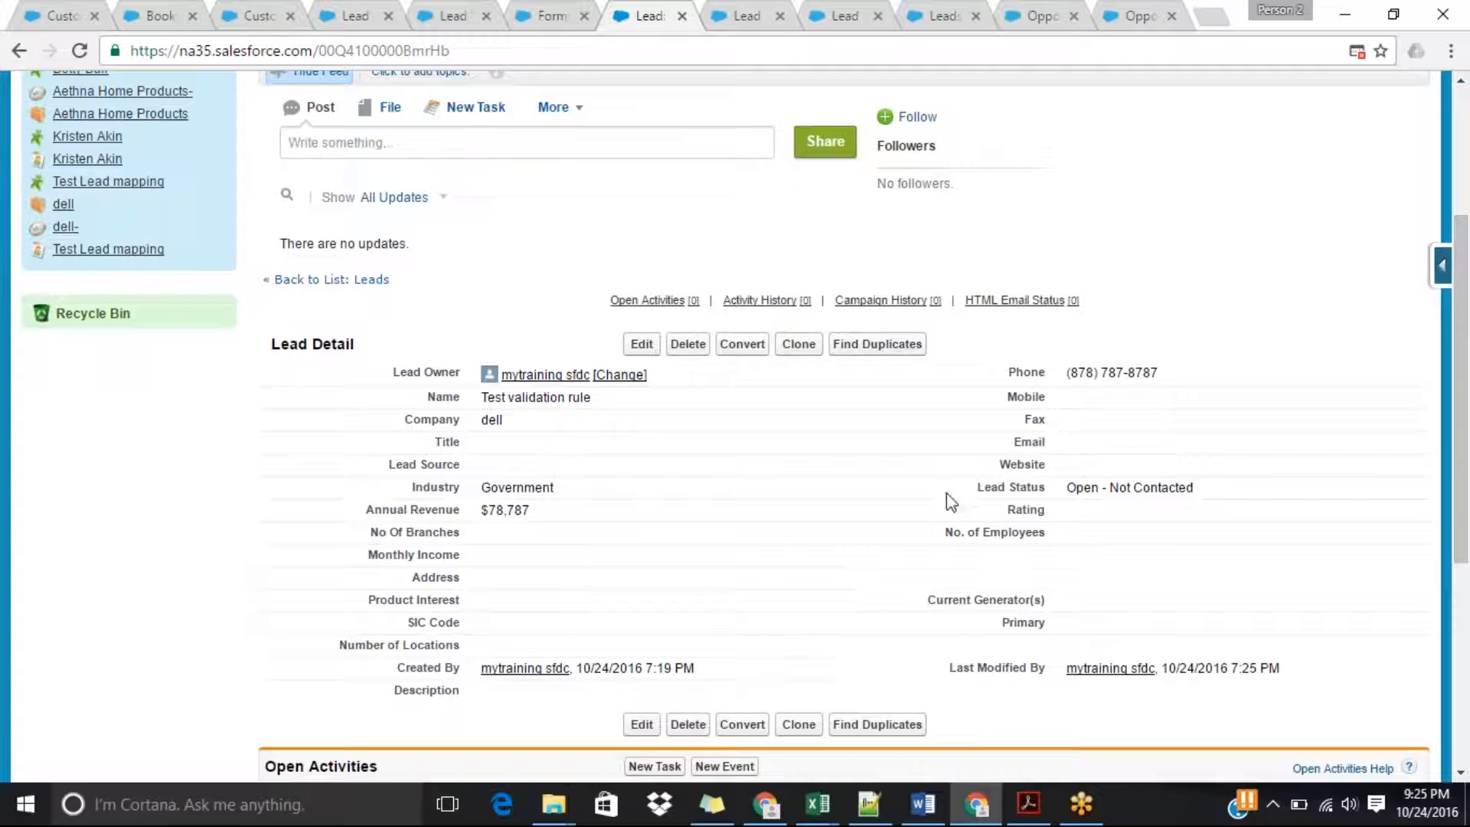
left_click_drag(1468, 450, 1467, 505)
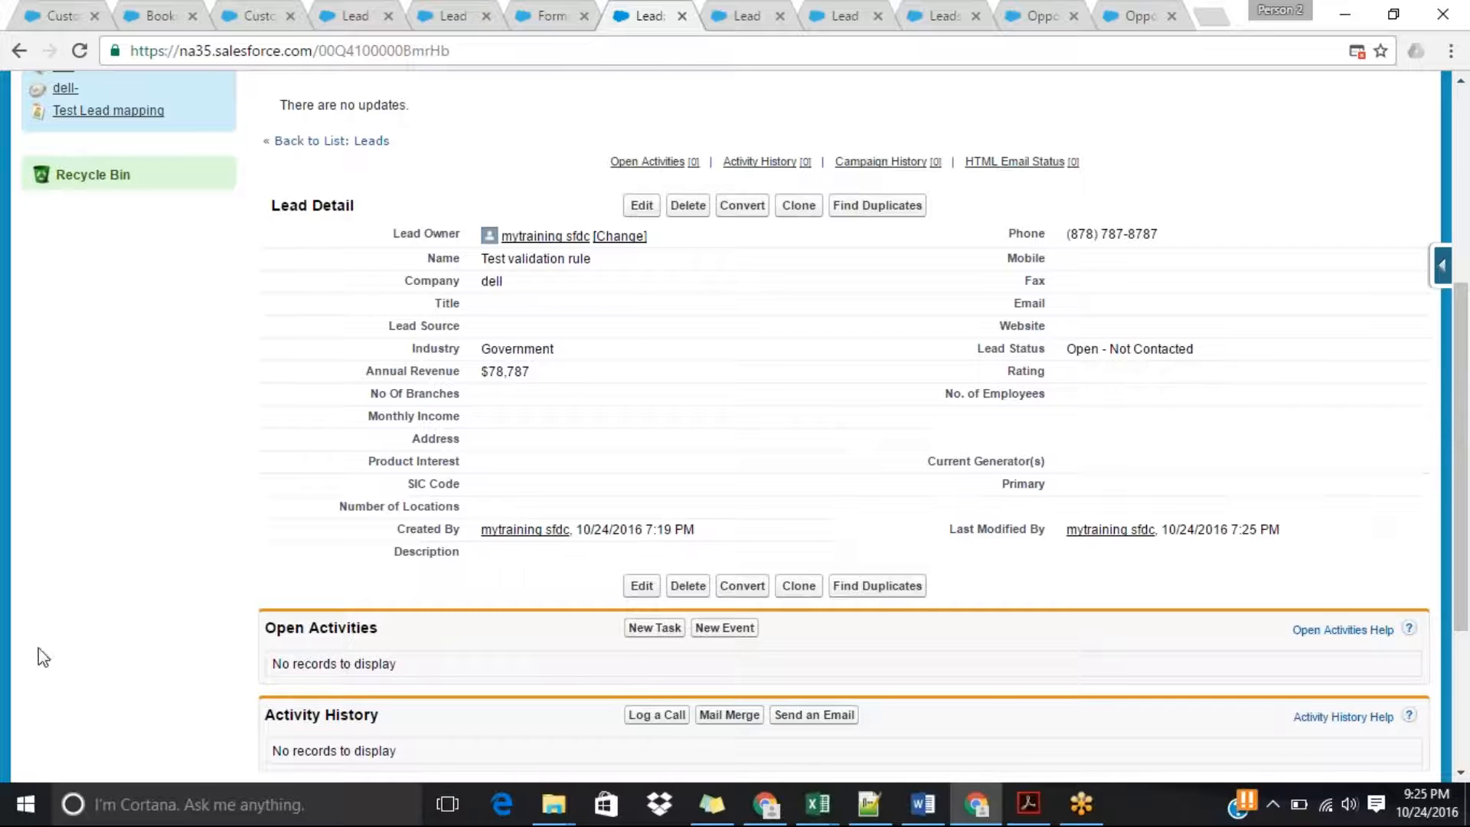
left_click(35, 705)
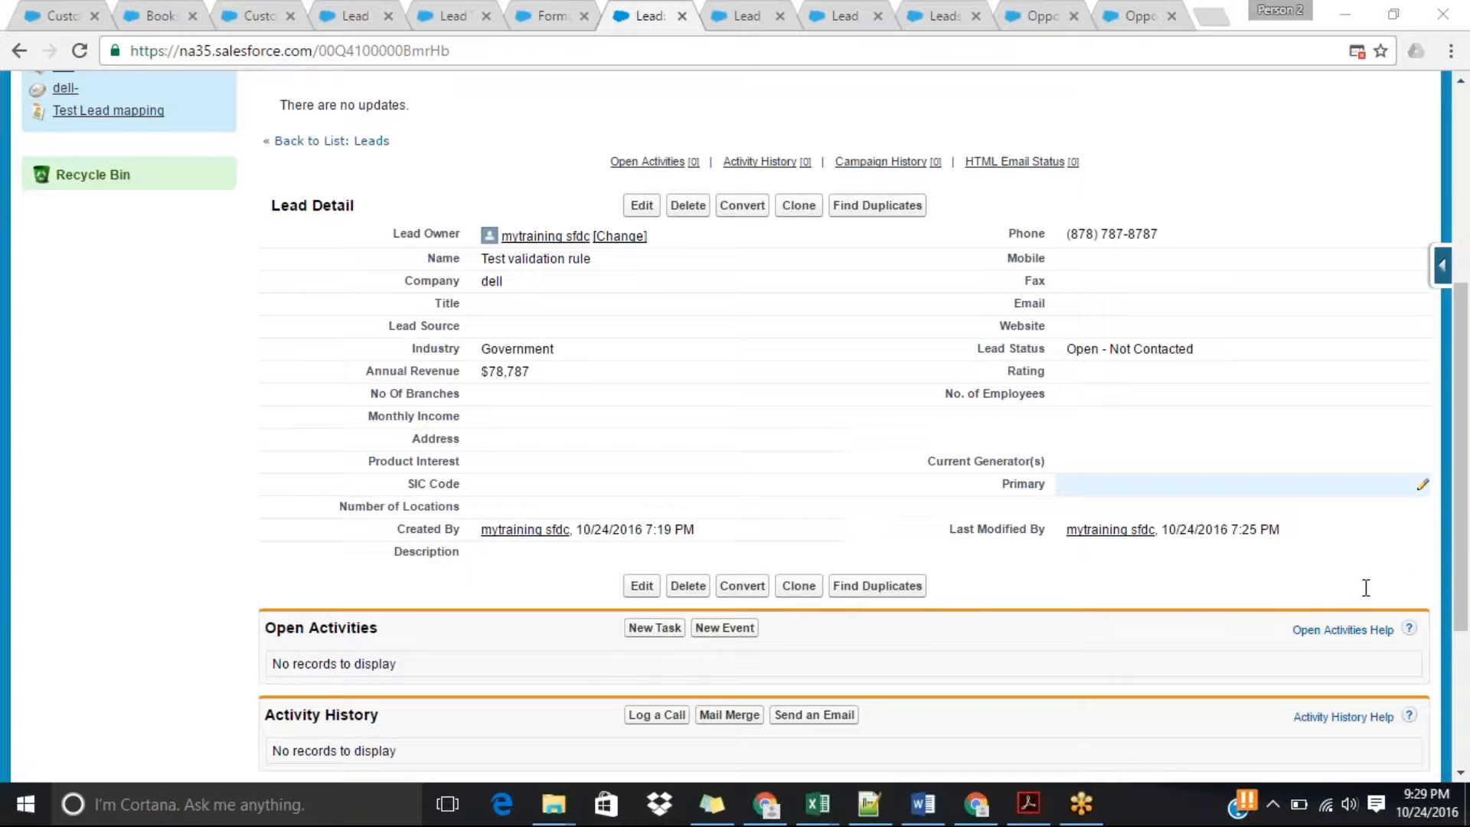
mouse_move(1423, 789)
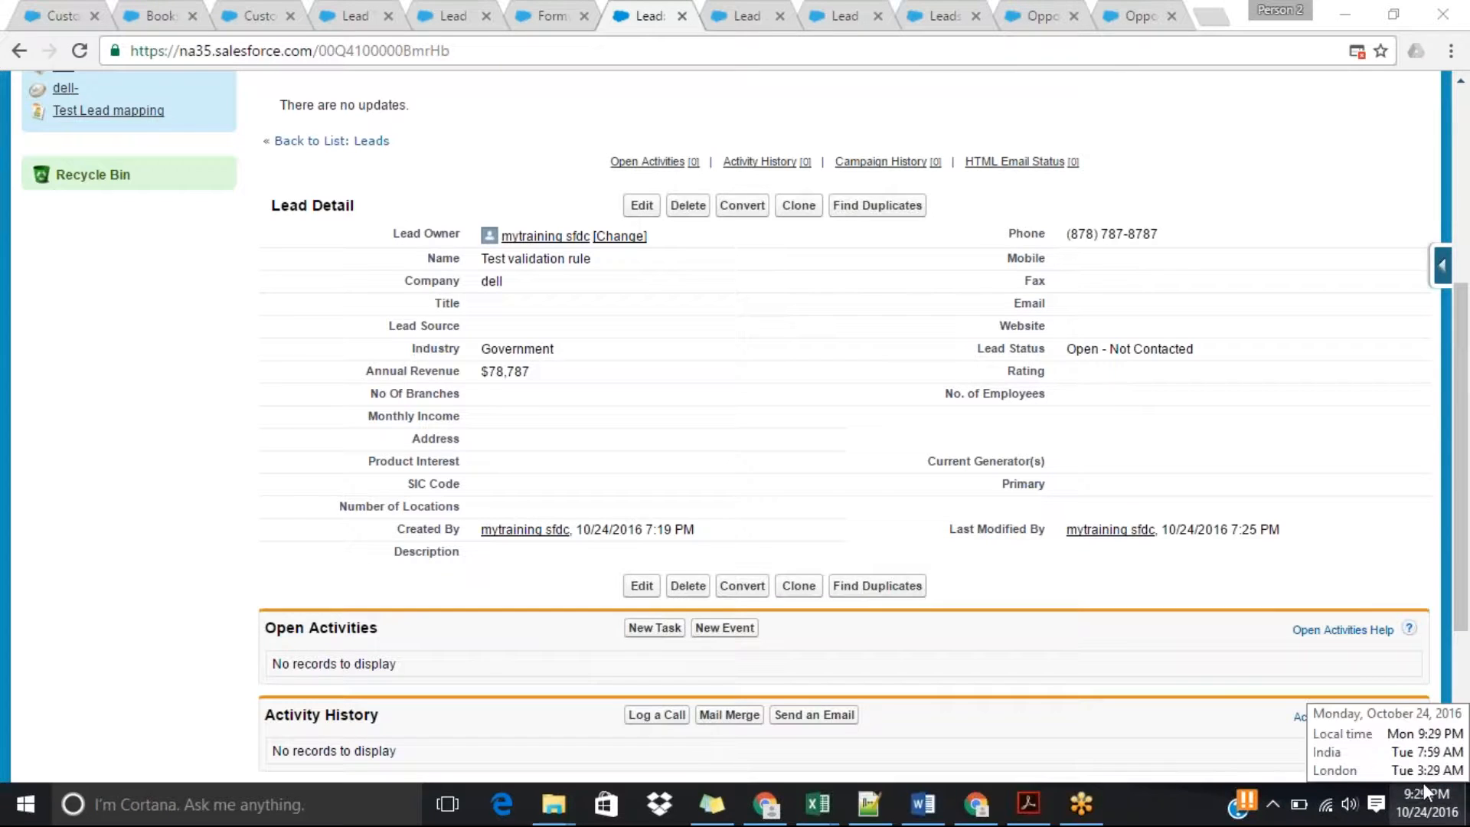